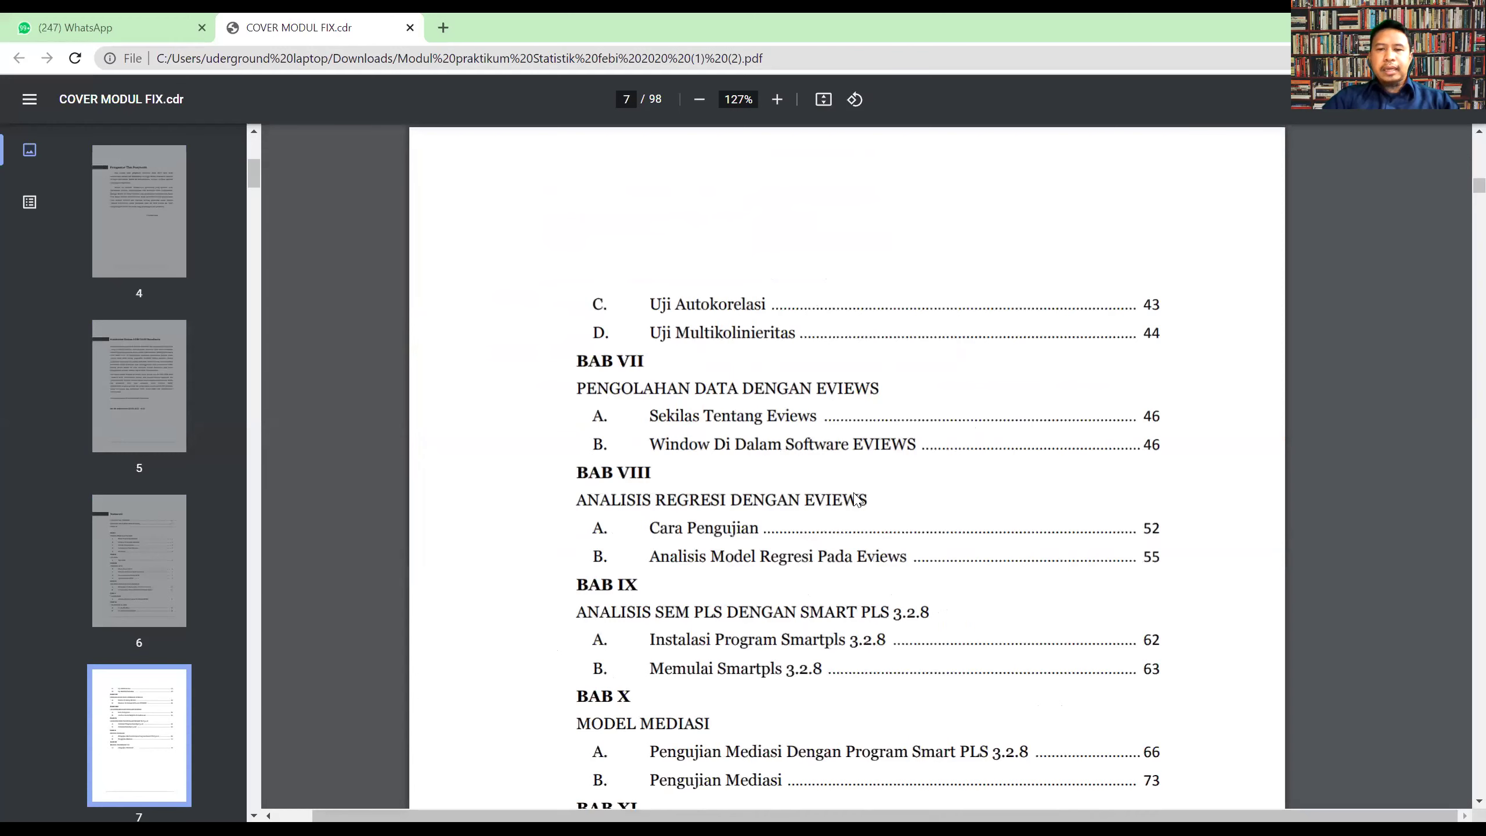
# - Skim the module from the table of contents through the practicum introduction and data types chapters to Bab III, Pengantar SPSS
pyautogui.scroll(-6, 848, 485)
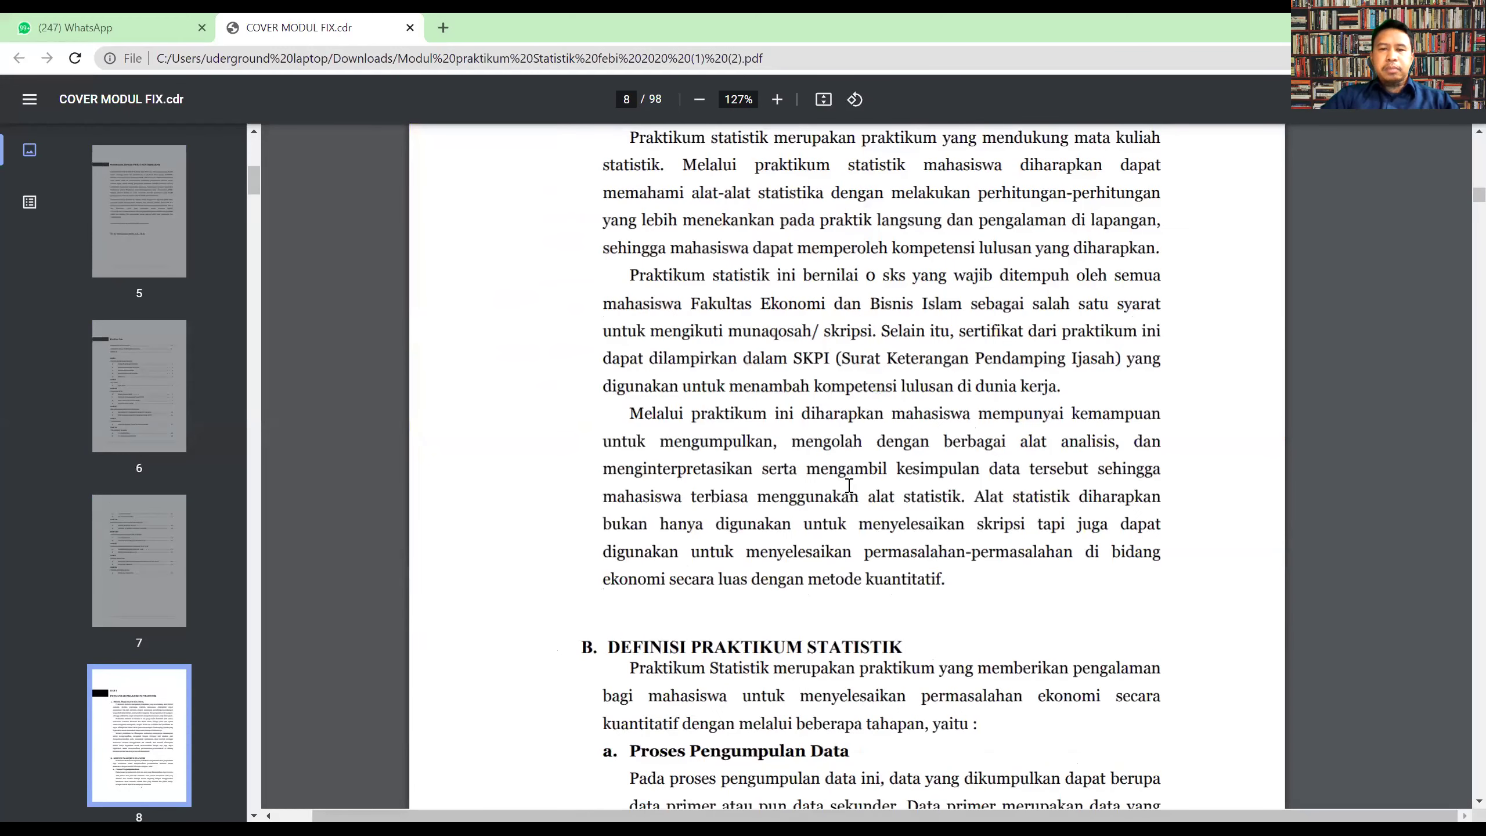
pyautogui.scroll(-20, 848, 485)
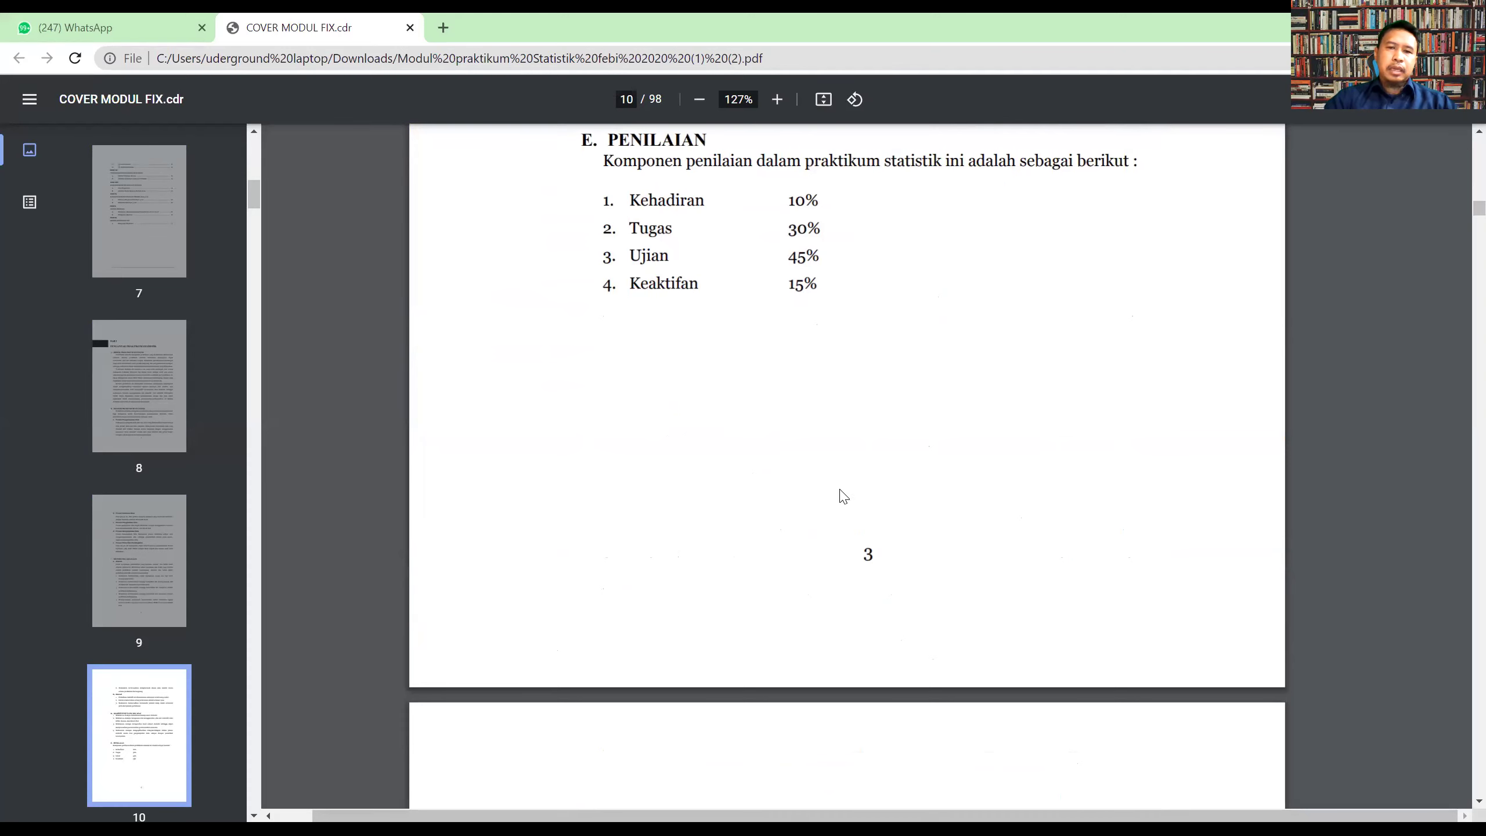
pyautogui.scroll(-1, 845, 496)
pyautogui.scroll(-6, 846, 496)
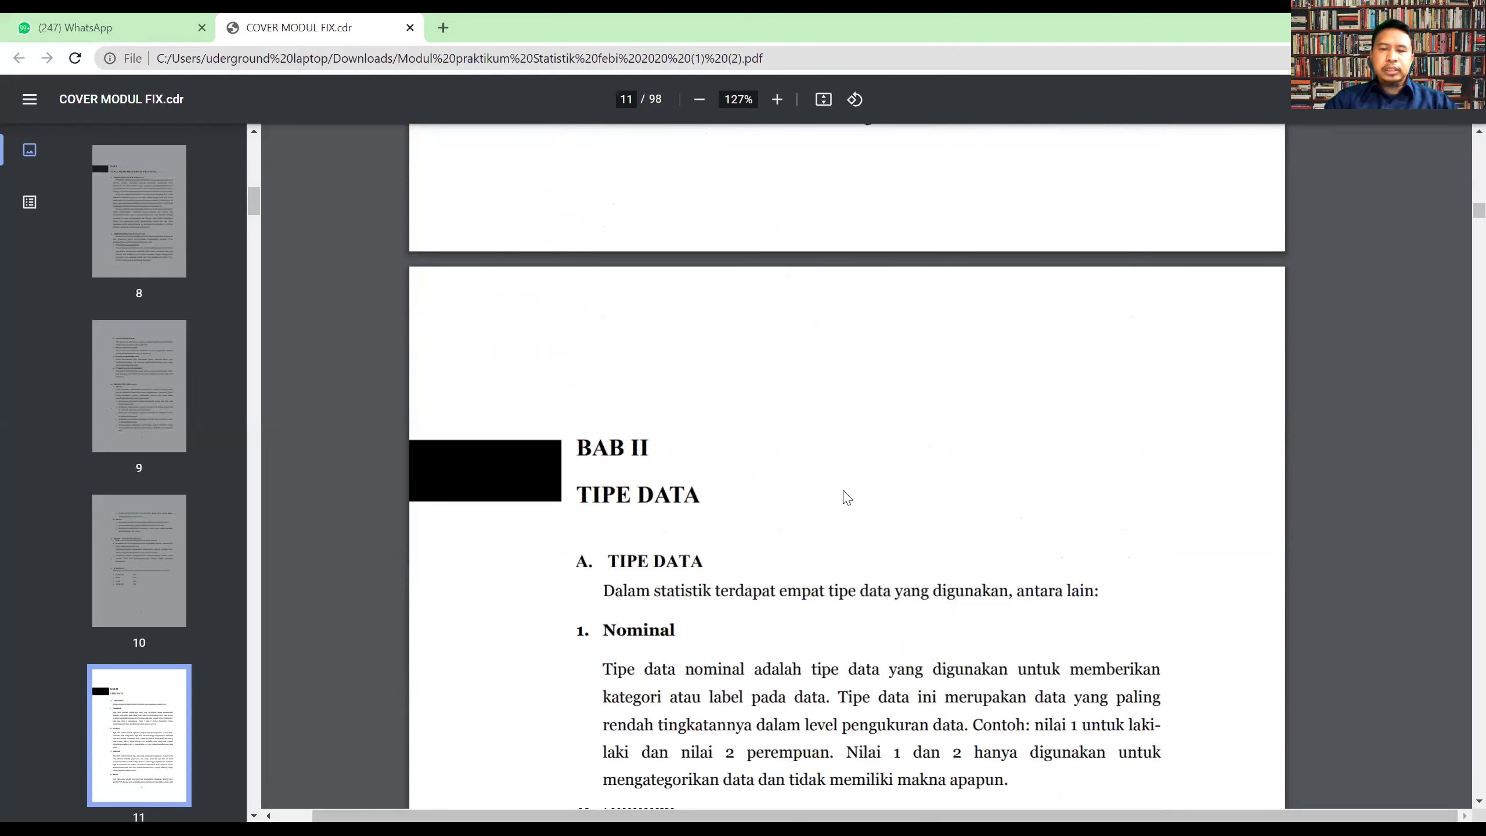
pyautogui.scroll(-6, 874, 534)
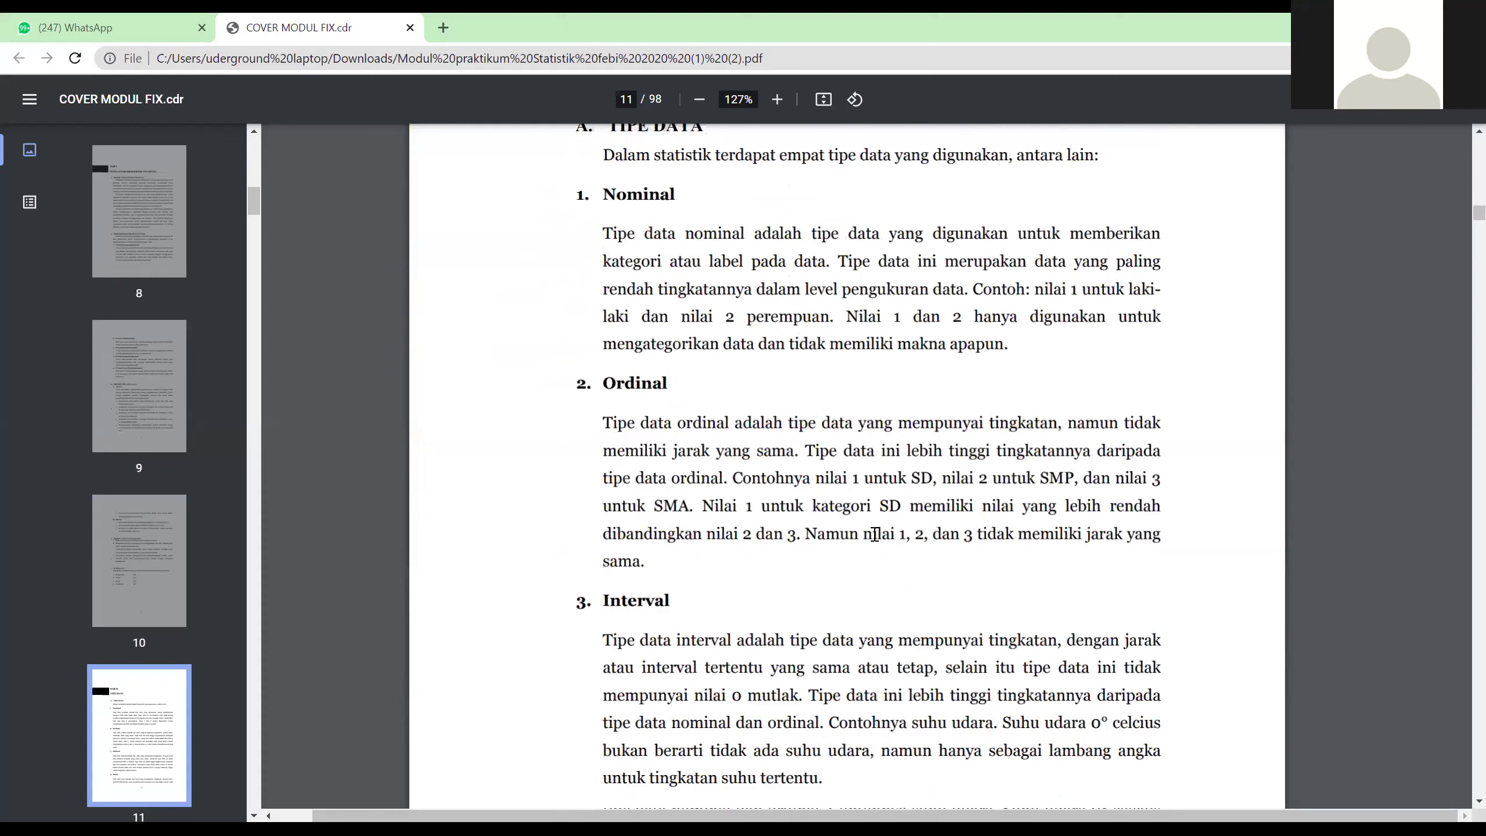
pyautogui.scroll(-20, 836, 527)
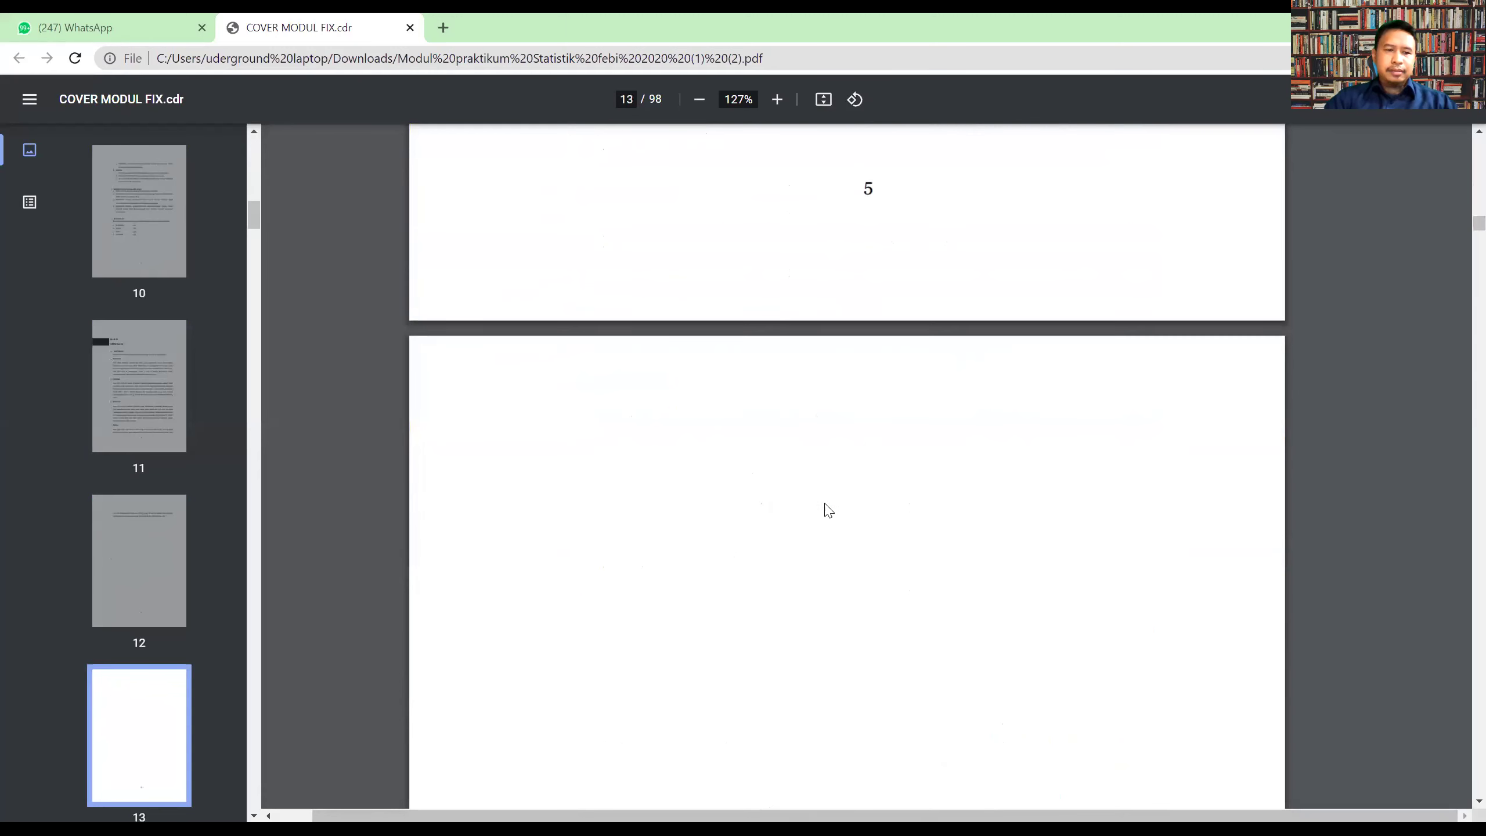
pyautogui.scroll(-3, 828, 509)
pyautogui.scroll(-10, 841, 520)
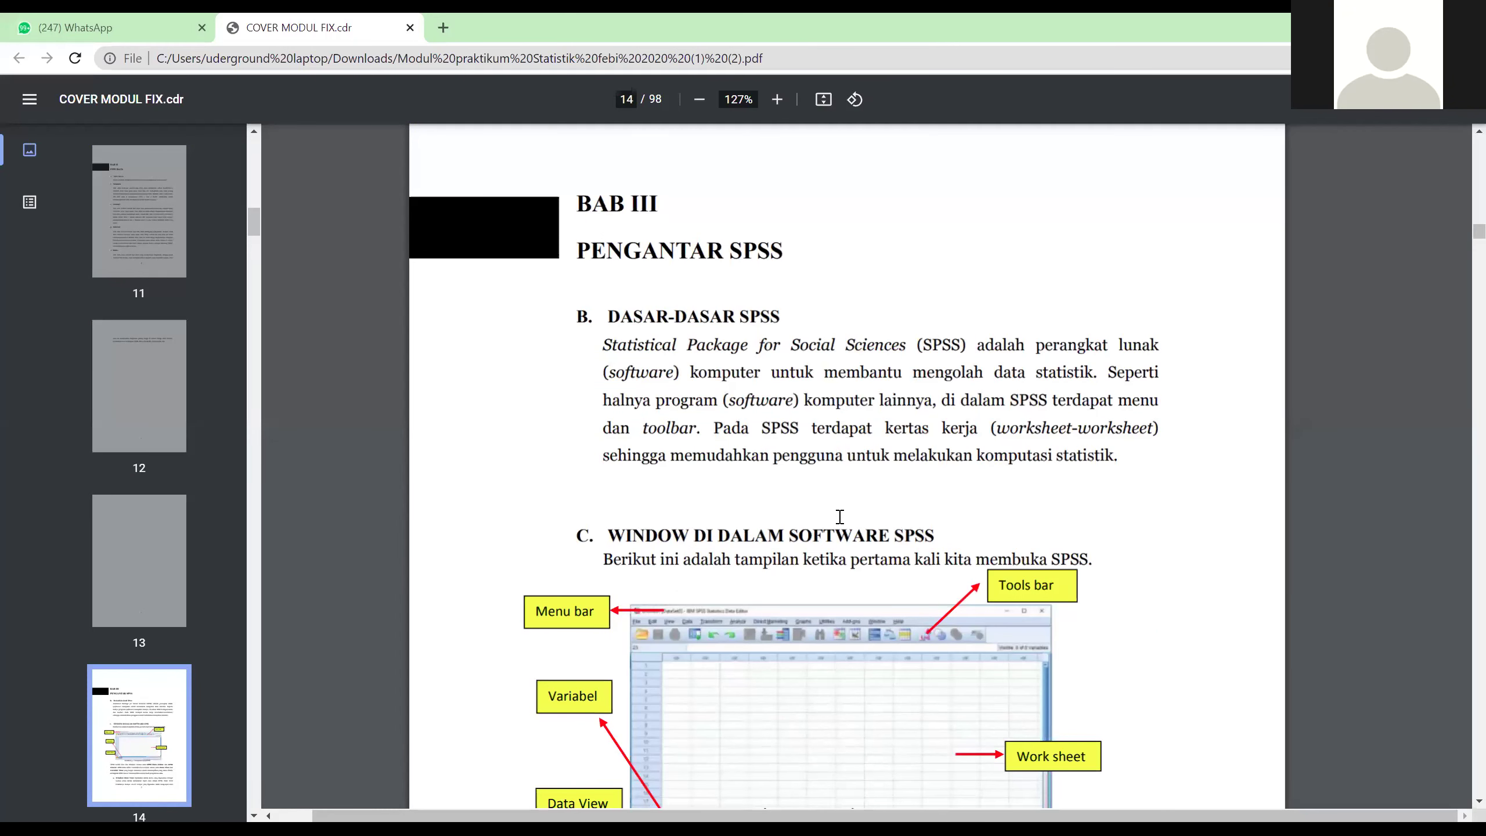
# - Look through Bab III's sections on the SPSS windows, menus, data entry, opening data and Variable View settings
pyautogui.scroll(-6, 839, 516)
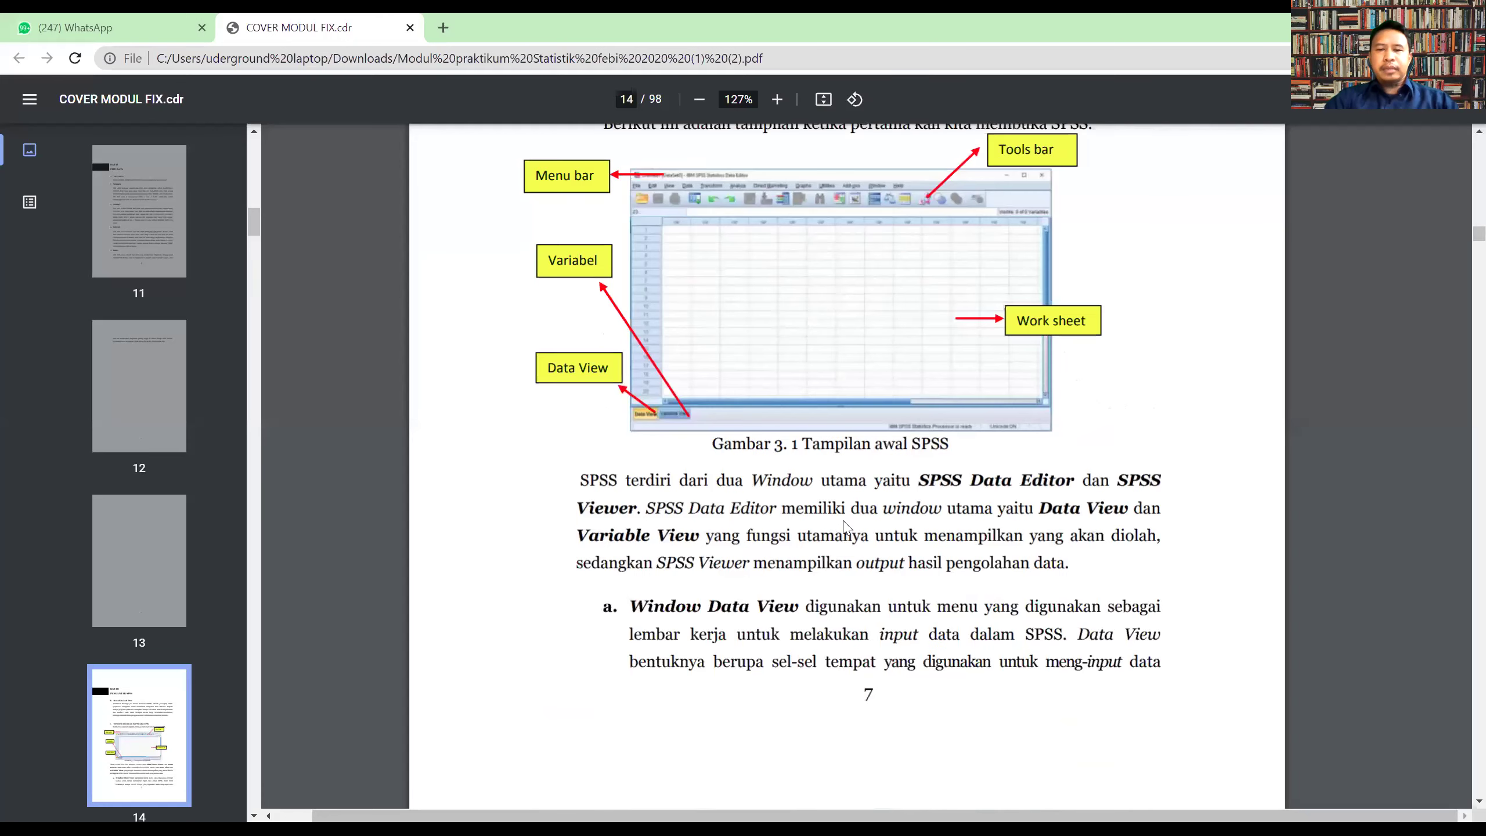
pyautogui.scroll(-10, 845, 525)
pyautogui.scroll(-15, 849, 532)
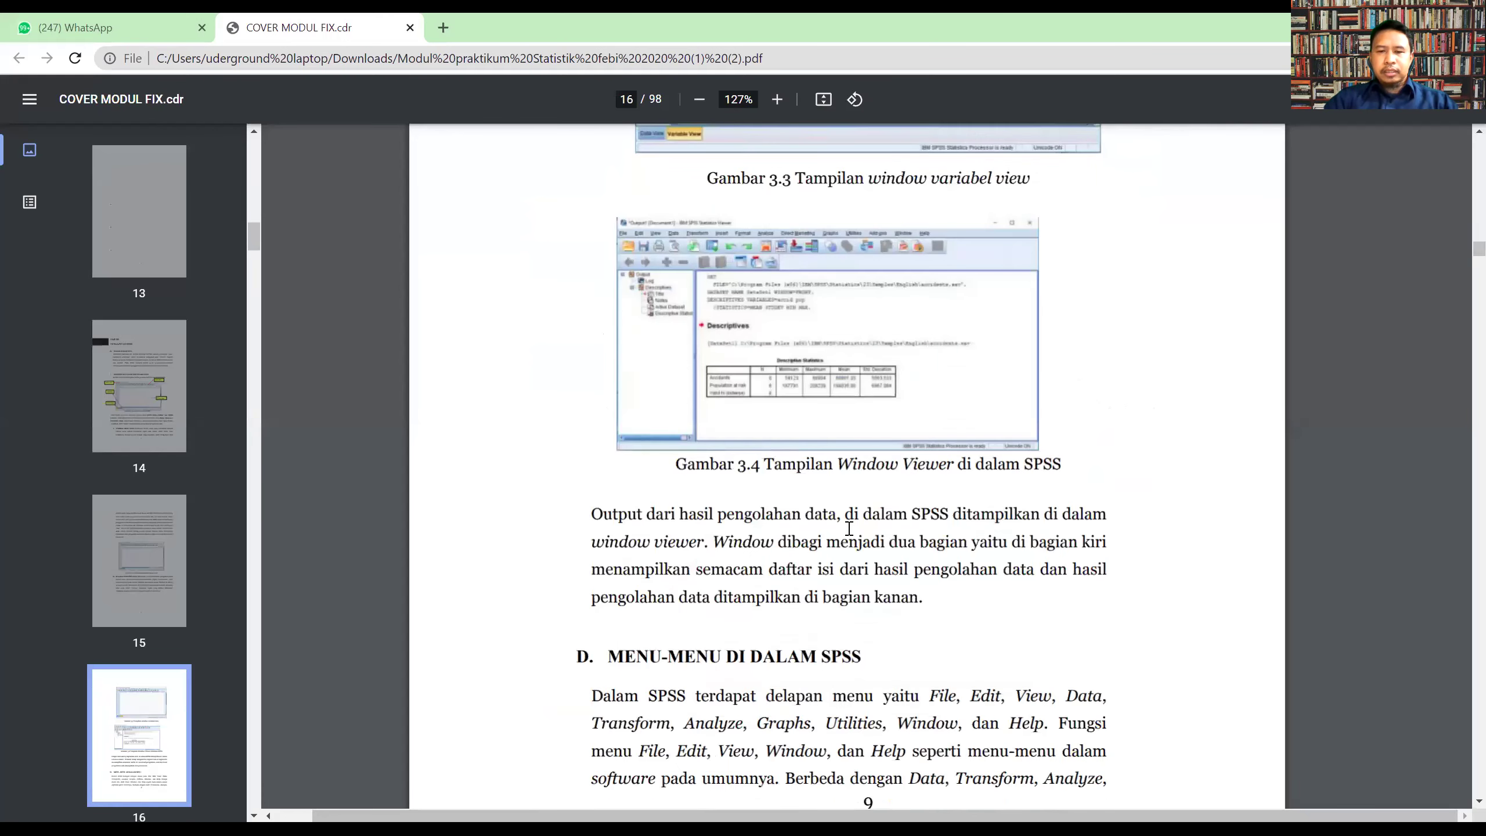
pyautogui.scroll(-15, 849, 530)
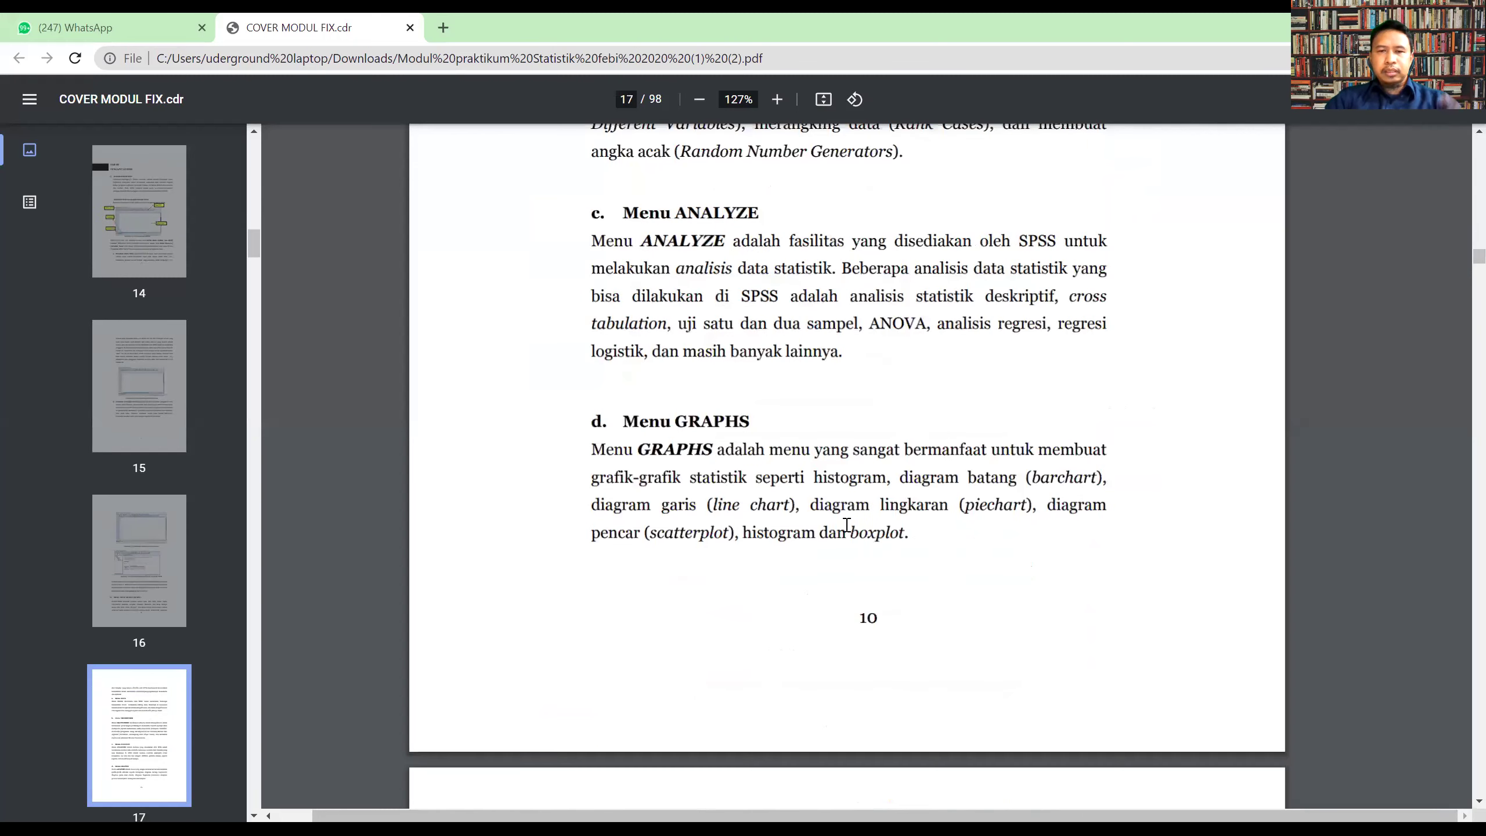
pyautogui.scroll(-7, 847, 526)
pyautogui.scroll(-7, 849, 526)
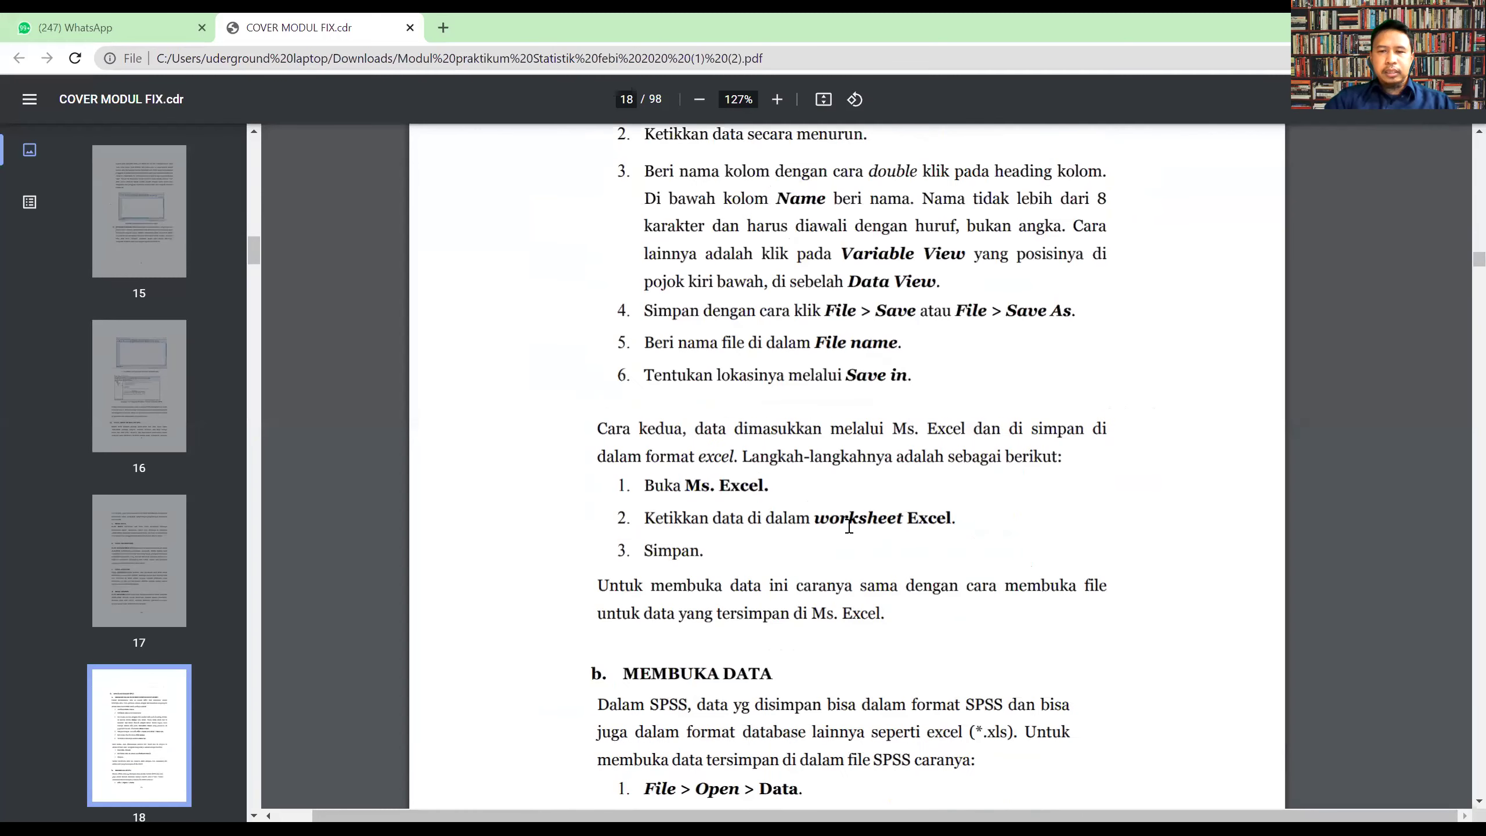
pyautogui.scroll(-13, 849, 526)
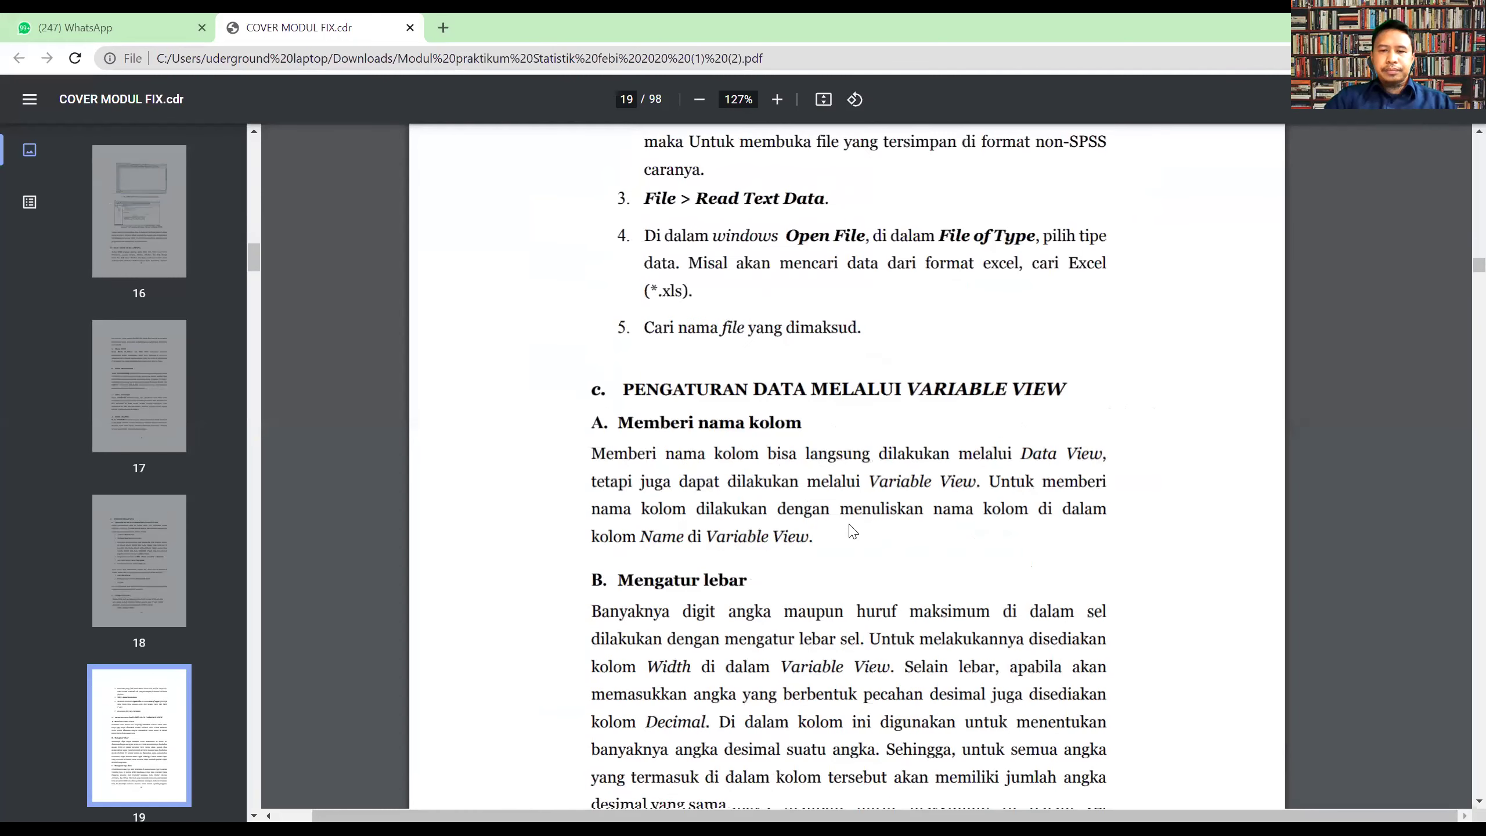
pyautogui.scroll(-20, 850, 521)
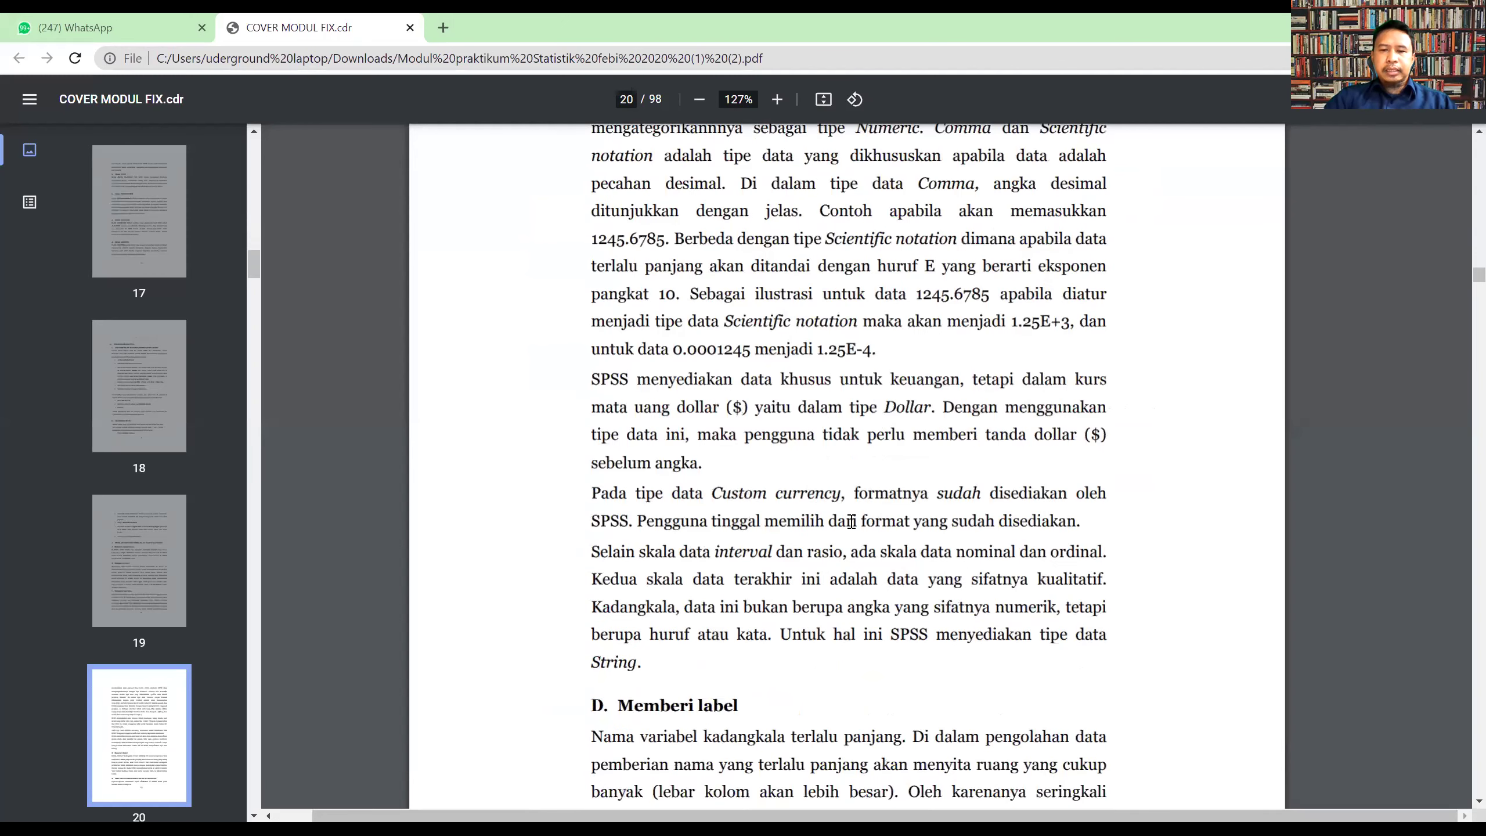
pyautogui.scroll(-20, 850, 521)
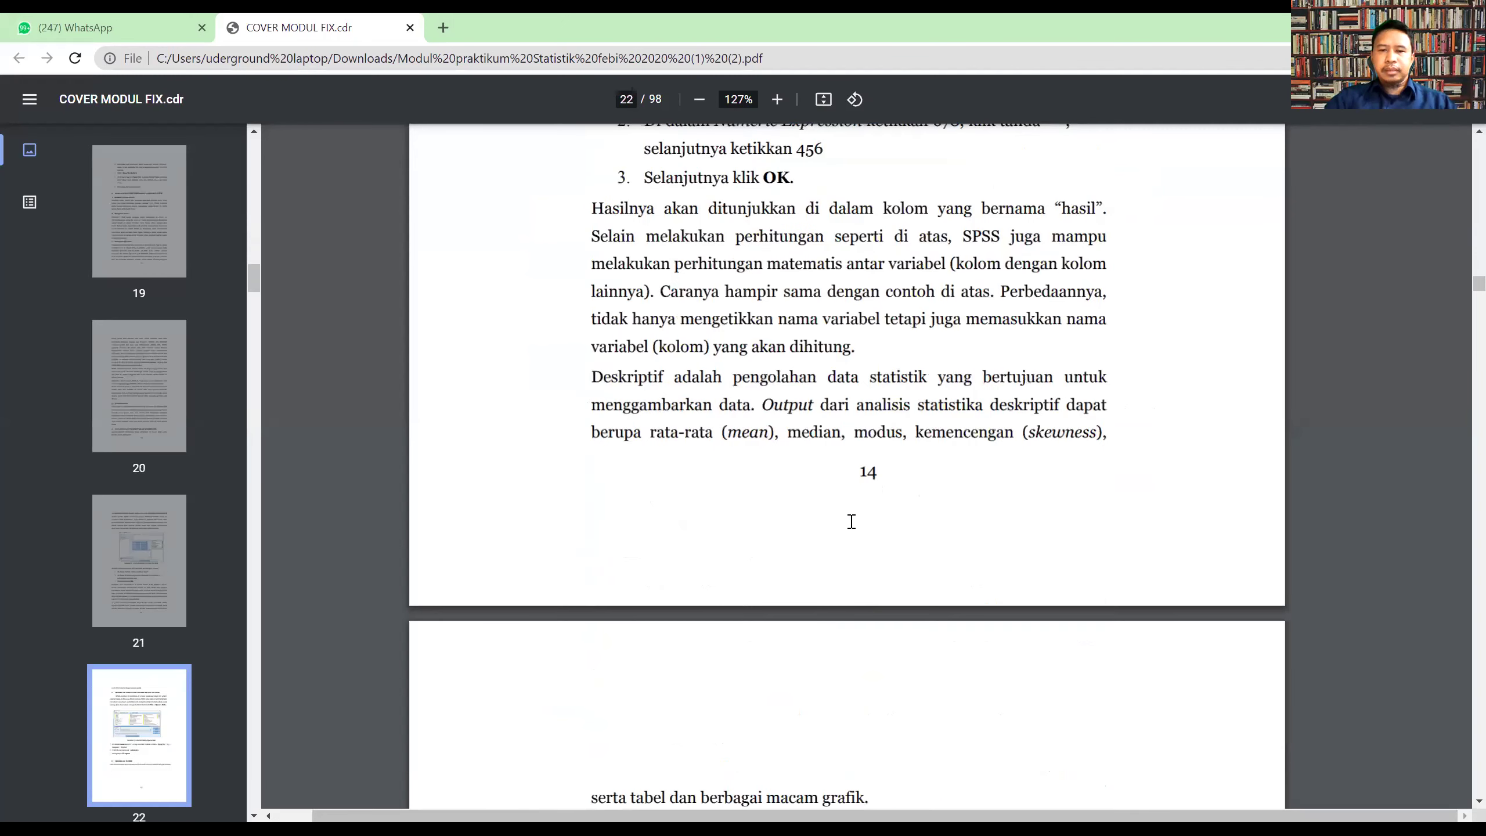
# - Find section e on making tables and graphs in SPSS and read its instructions for opening the sample data file
pyautogui.scroll(-20, 851, 521)
pyautogui.scroll(9, 854, 518)
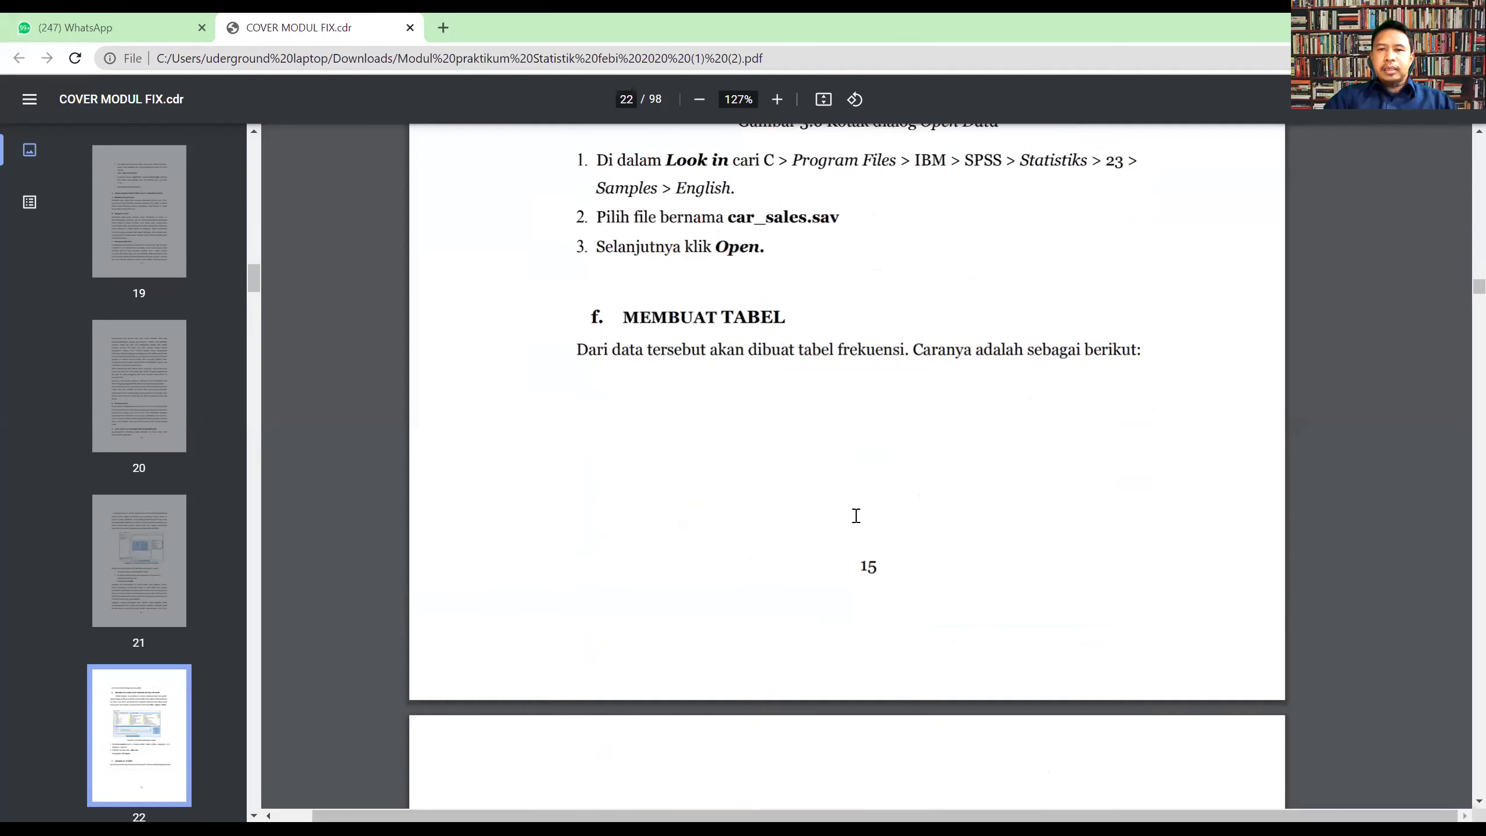
pyautogui.scroll(2, 856, 514)
pyautogui.scroll(-1, 860, 520)
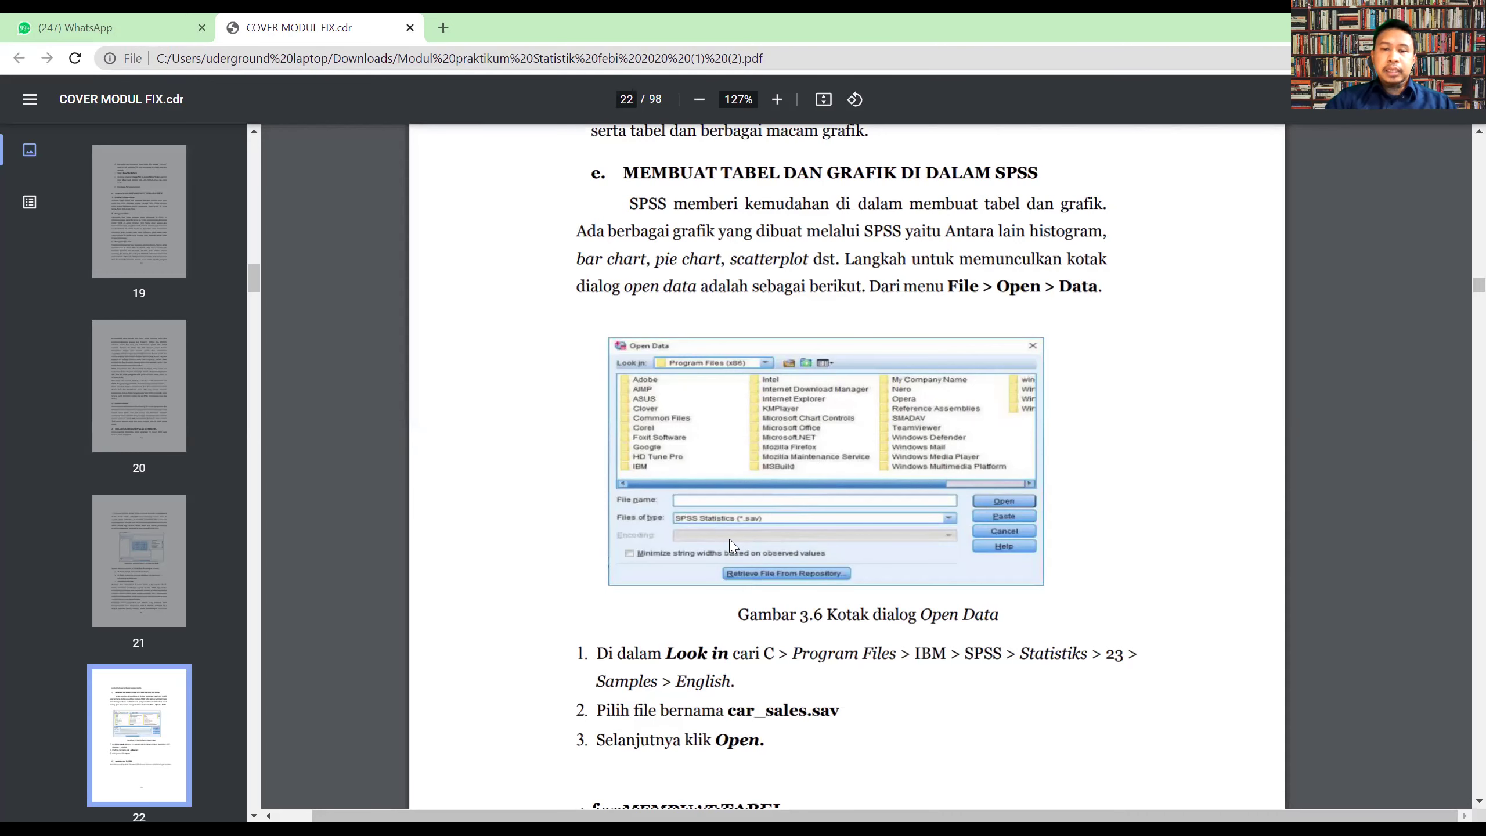
pyautogui.scroll(-1, 805, 619)
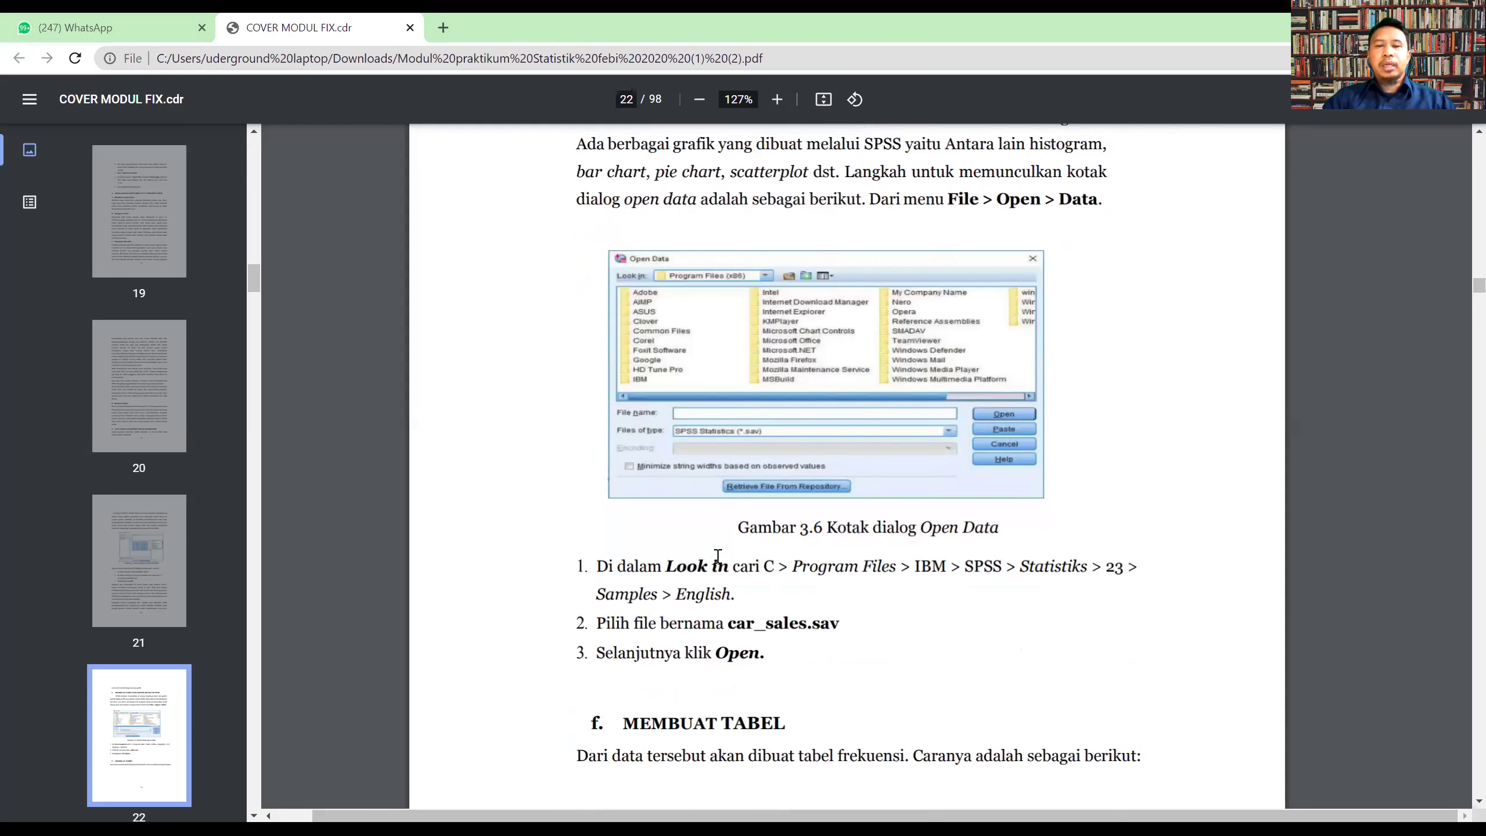
pyautogui.scroll(-2, 721, 562)
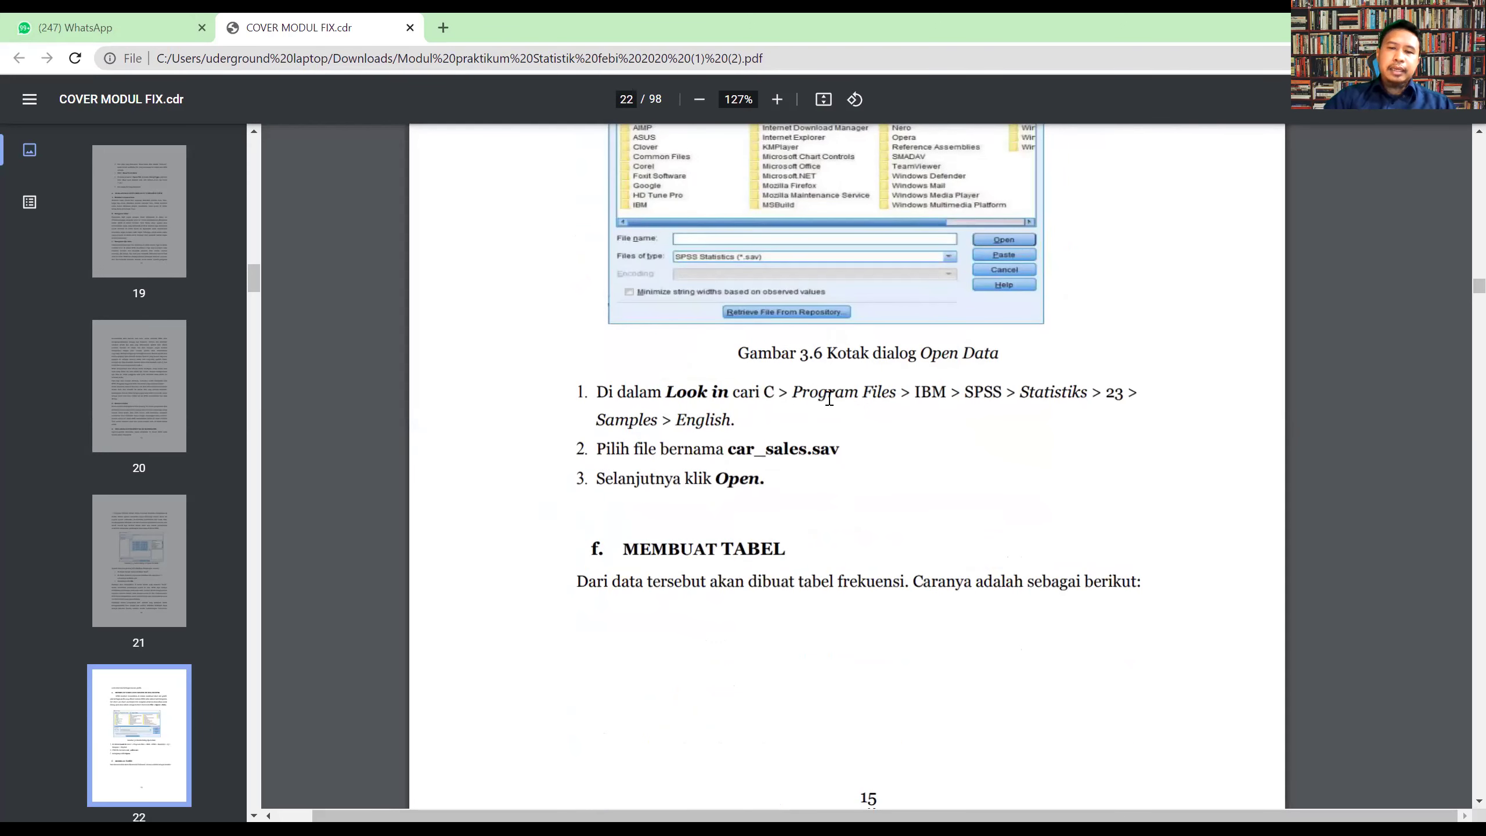
# - Highlight Program Files, IBM and the version folder 23 in turn in the sample data path, and review the car_sales.sav instruction
pyautogui.moveTo(793, 394); pyautogui.dragTo(898, 399)
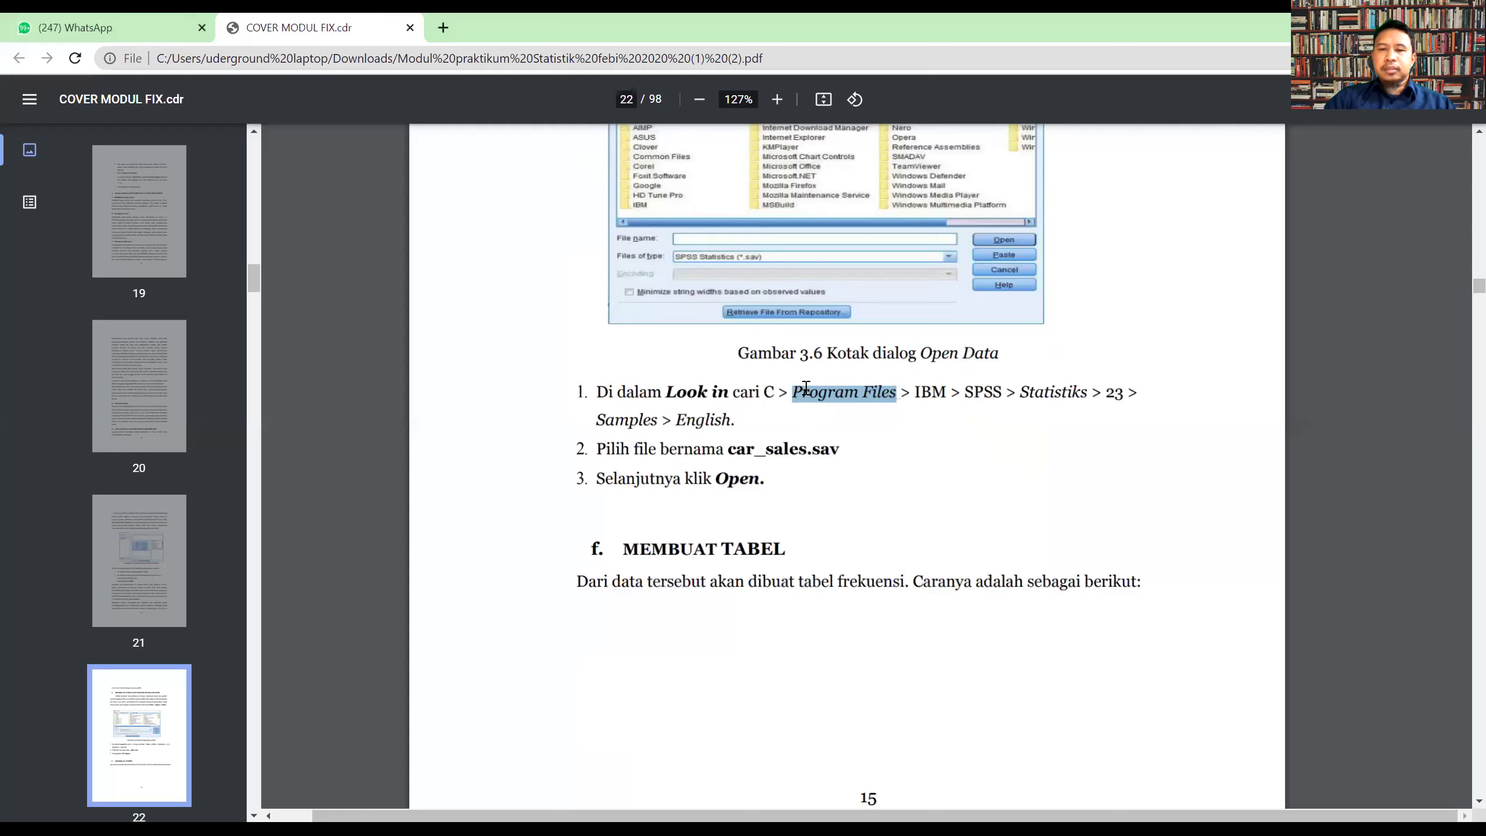
pyautogui.click(835, 389)
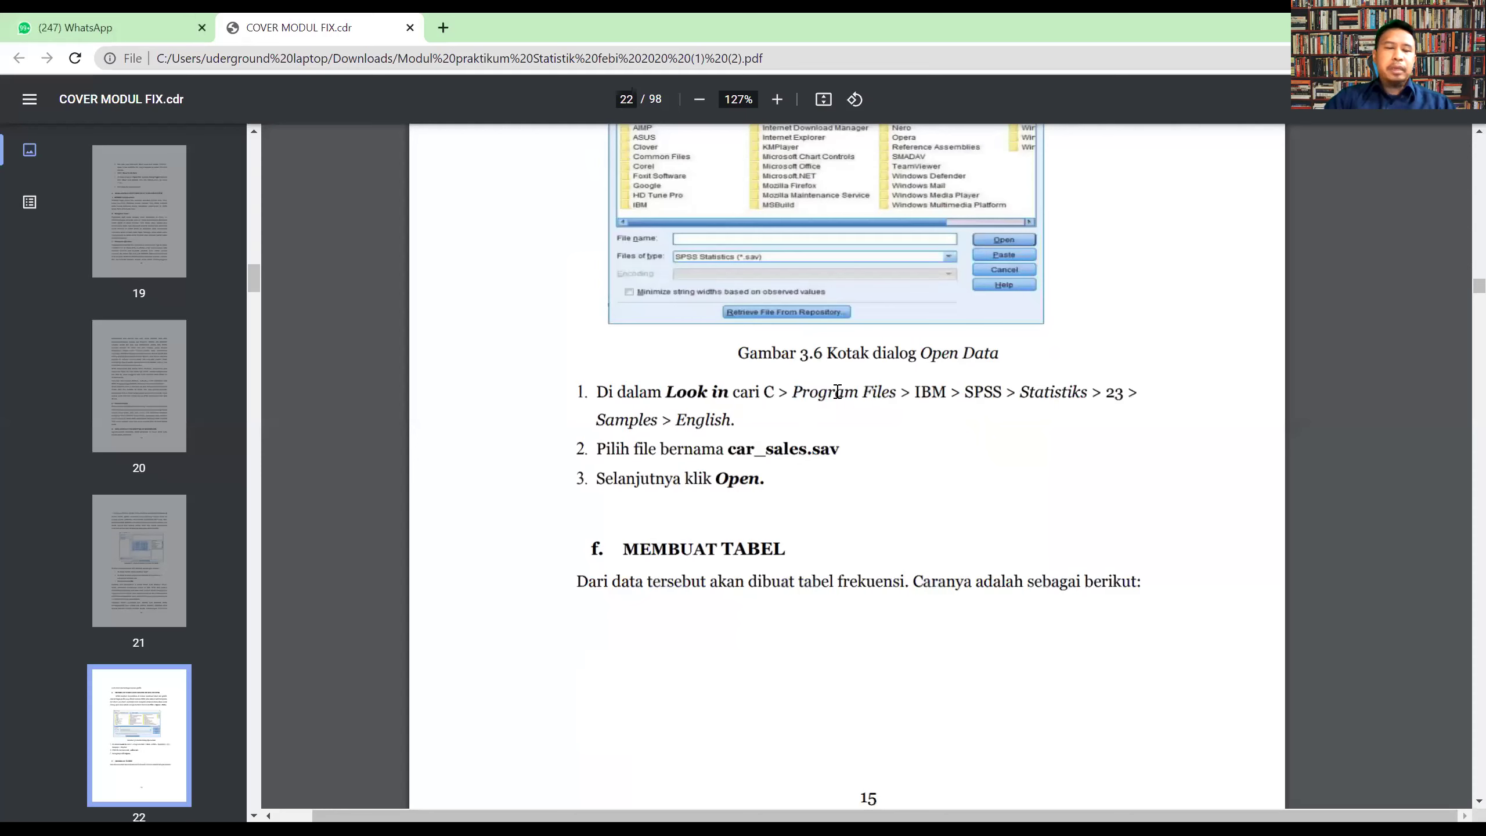
pyautogui.moveTo(794, 393); pyautogui.dragTo(896, 392)
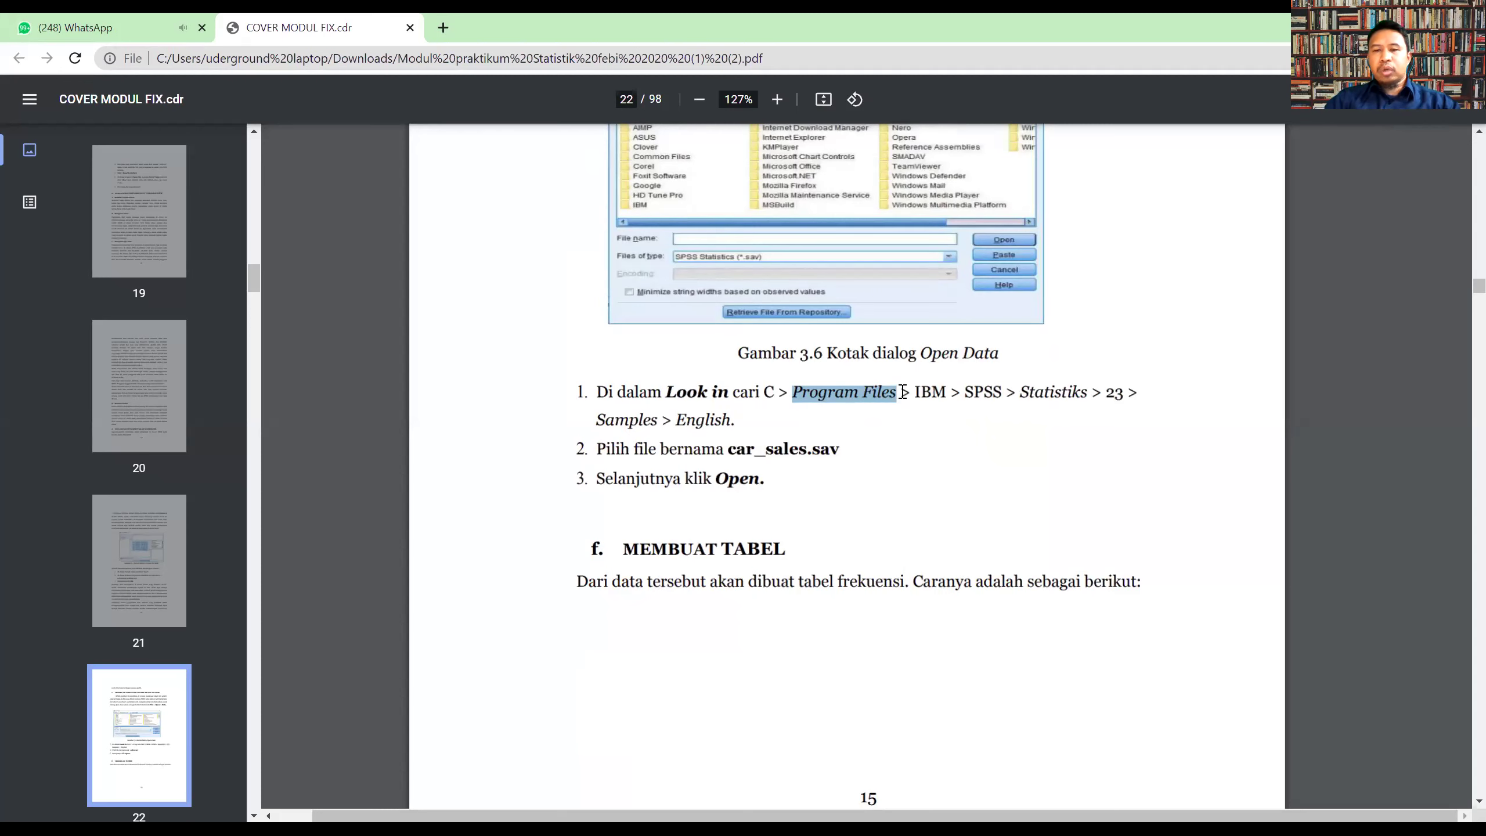
pyautogui.click(827, 398)
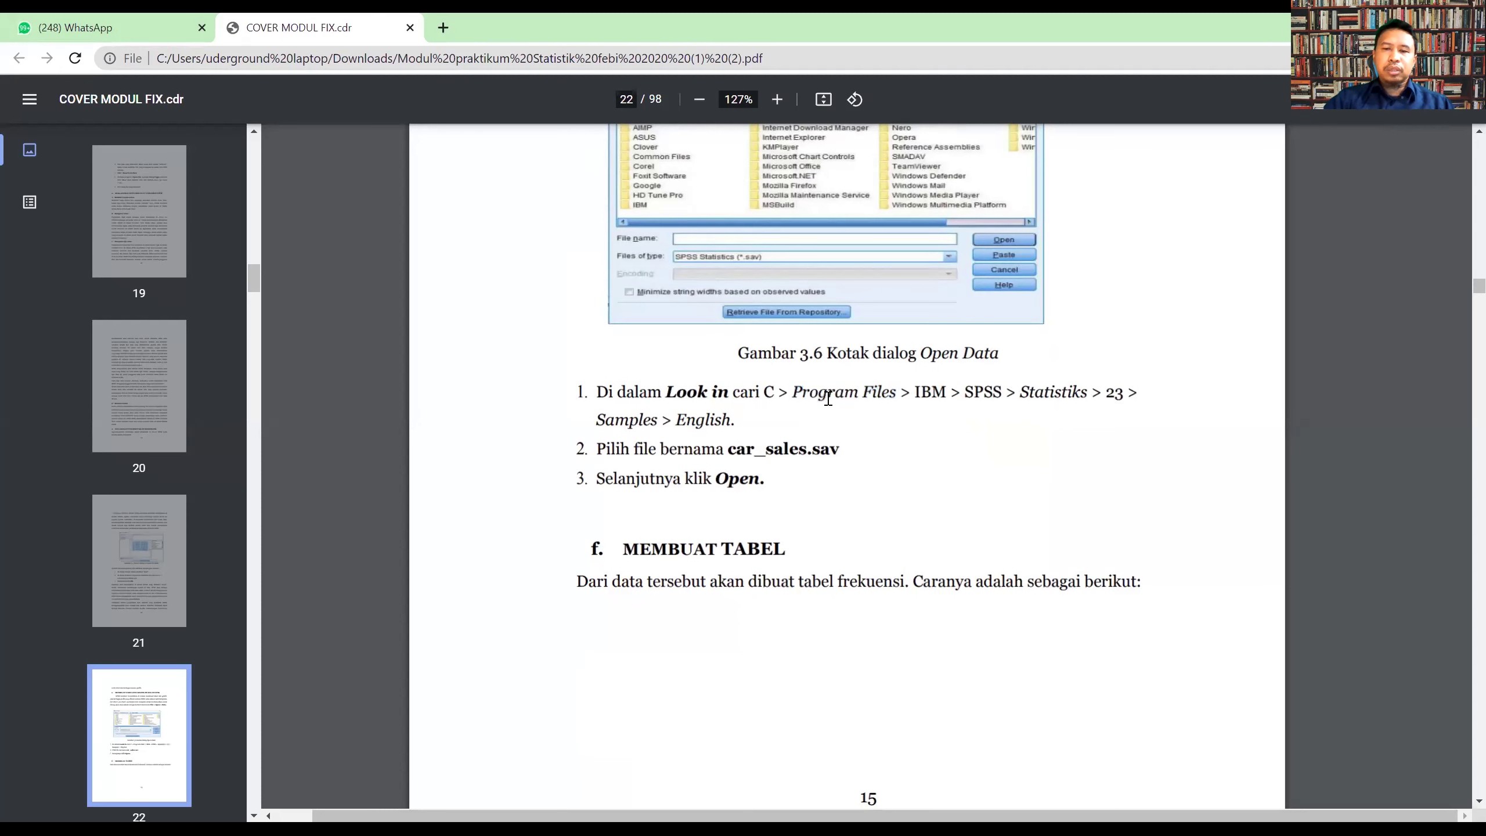
pyautogui.doubleClick(925, 399)
pyautogui.moveTo(965, 396); pyautogui.dragTo(1118, 398)
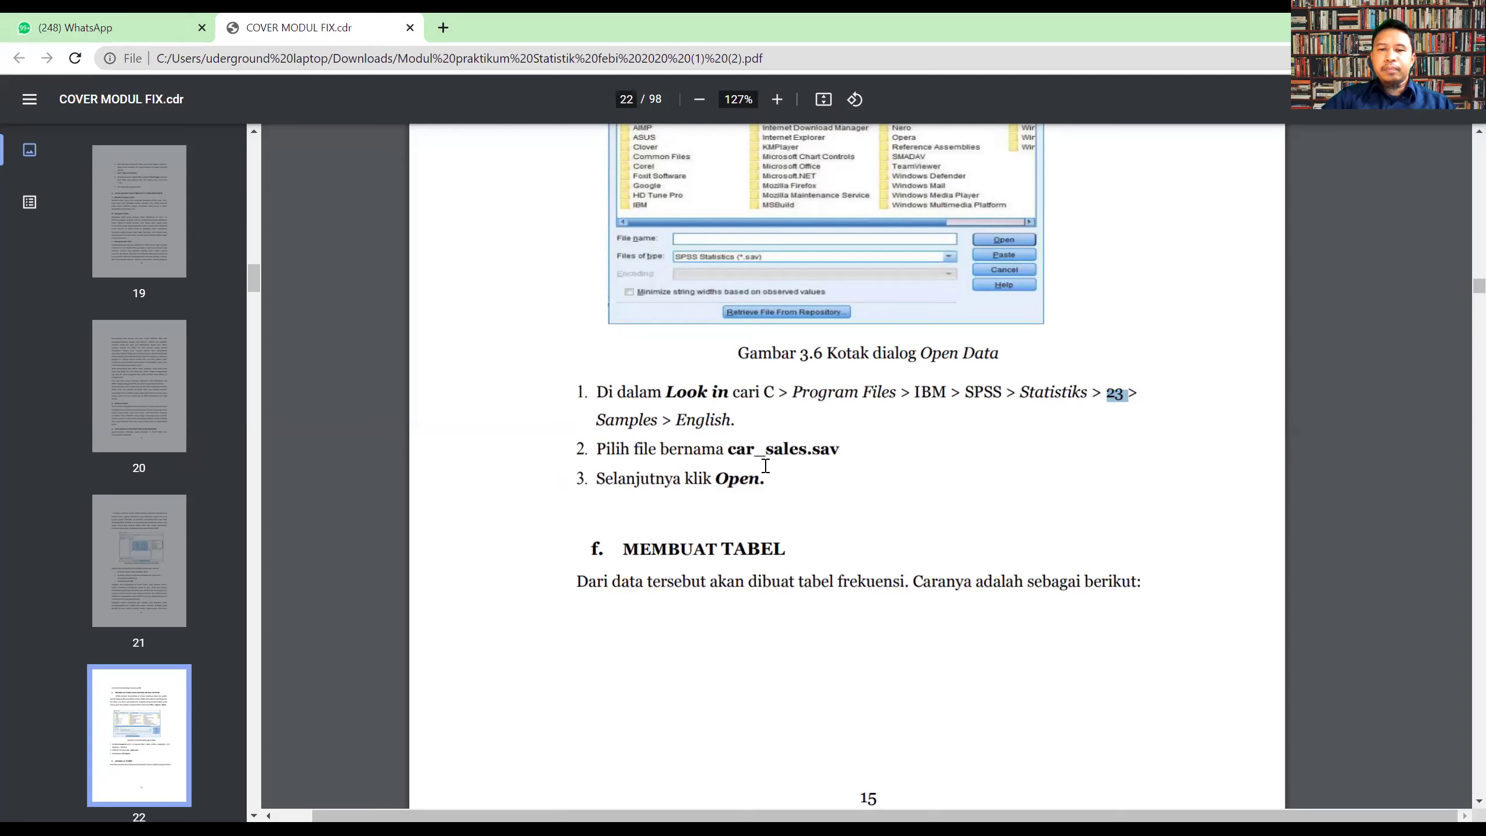
pyautogui.scroll(-1, 731, 462)
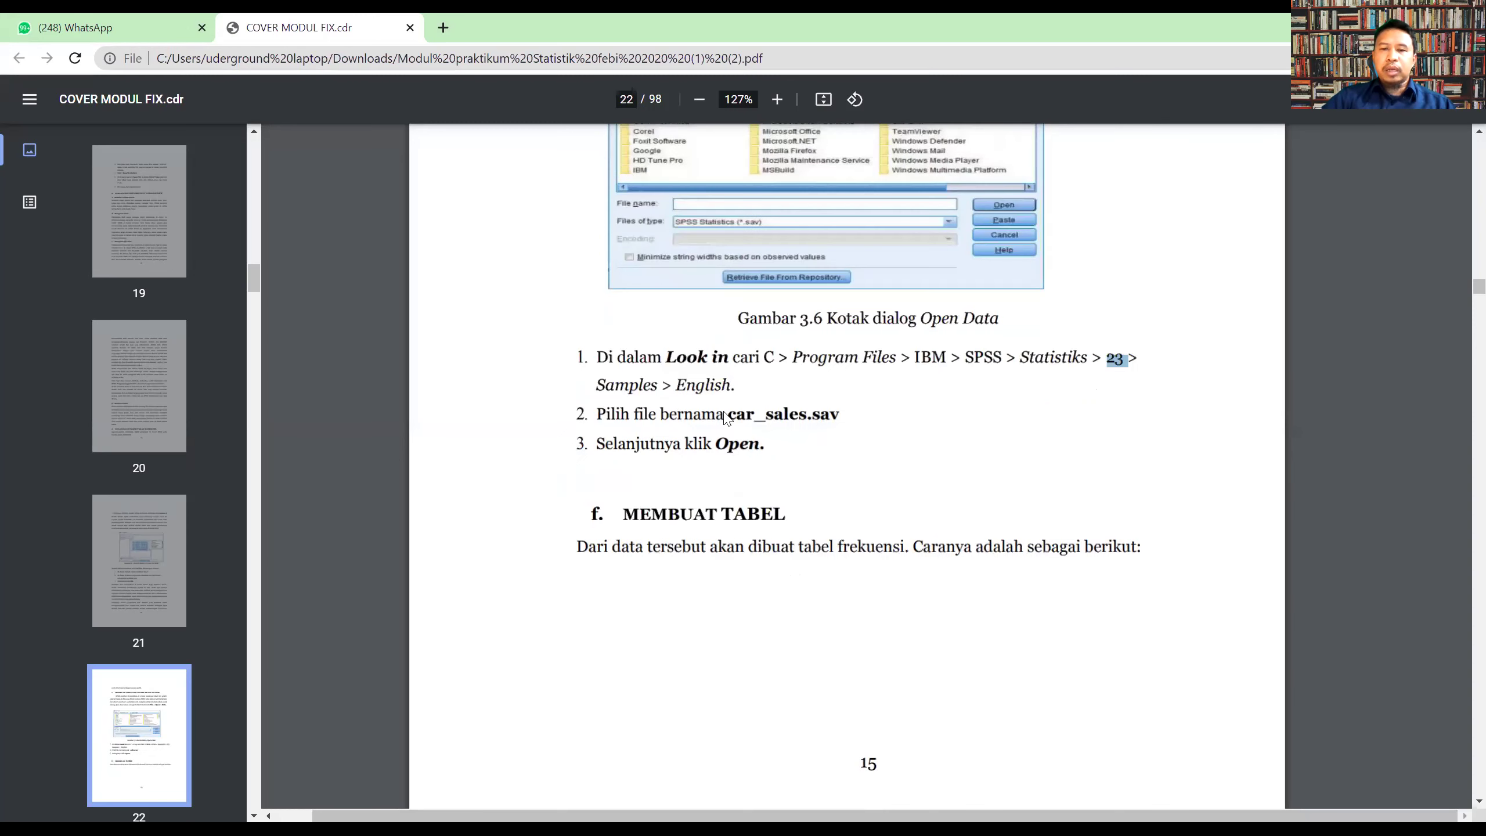
# - Examine the Frequencies dialog figure and the instructions for making a frequency table of manufacturer and model
pyautogui.scroll(-4, 892, 404)
pyautogui.scroll(-8, 964, 388)
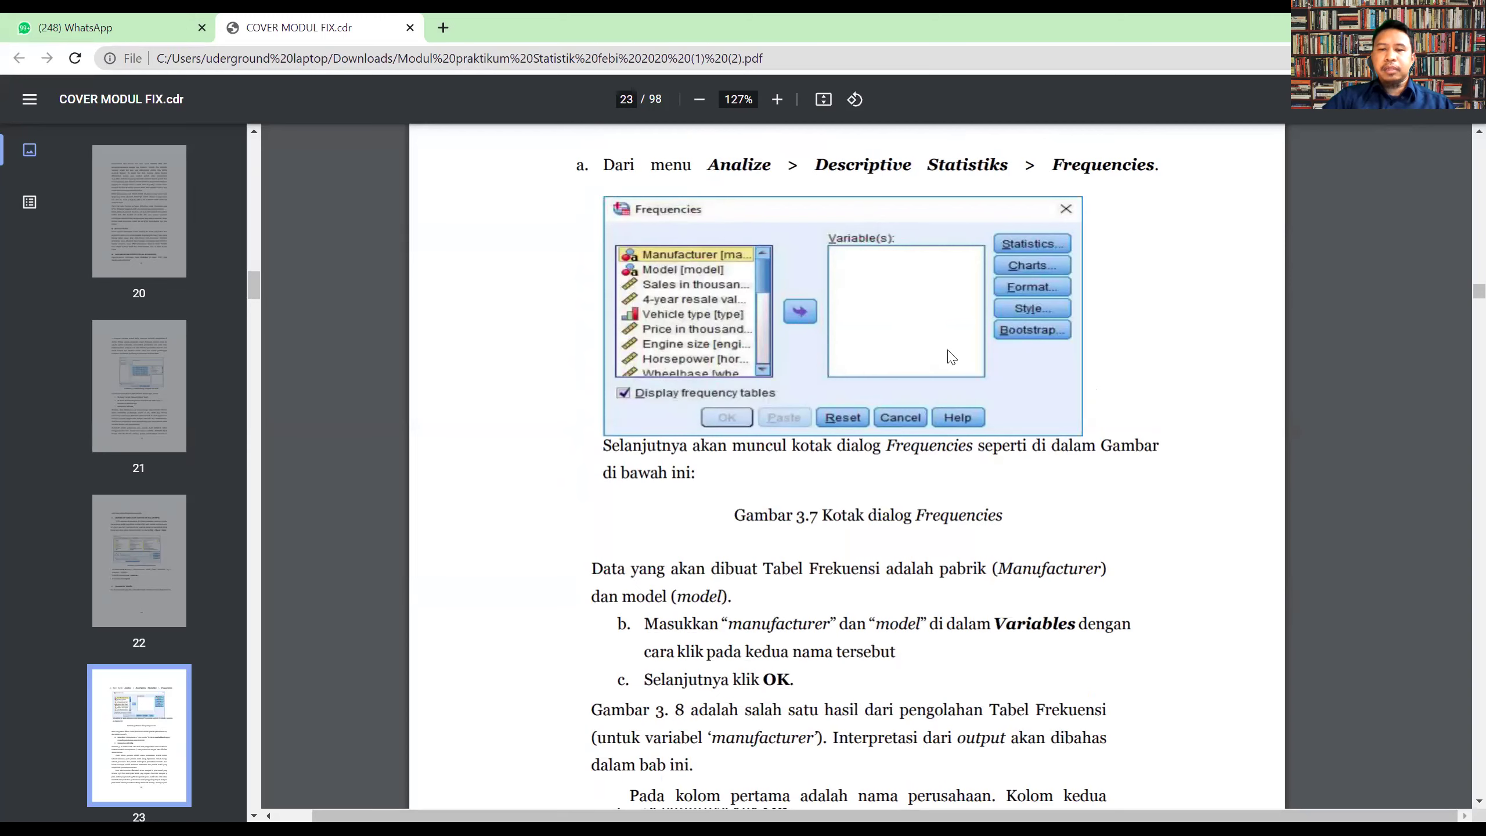
pyautogui.scroll(-3, 948, 351)
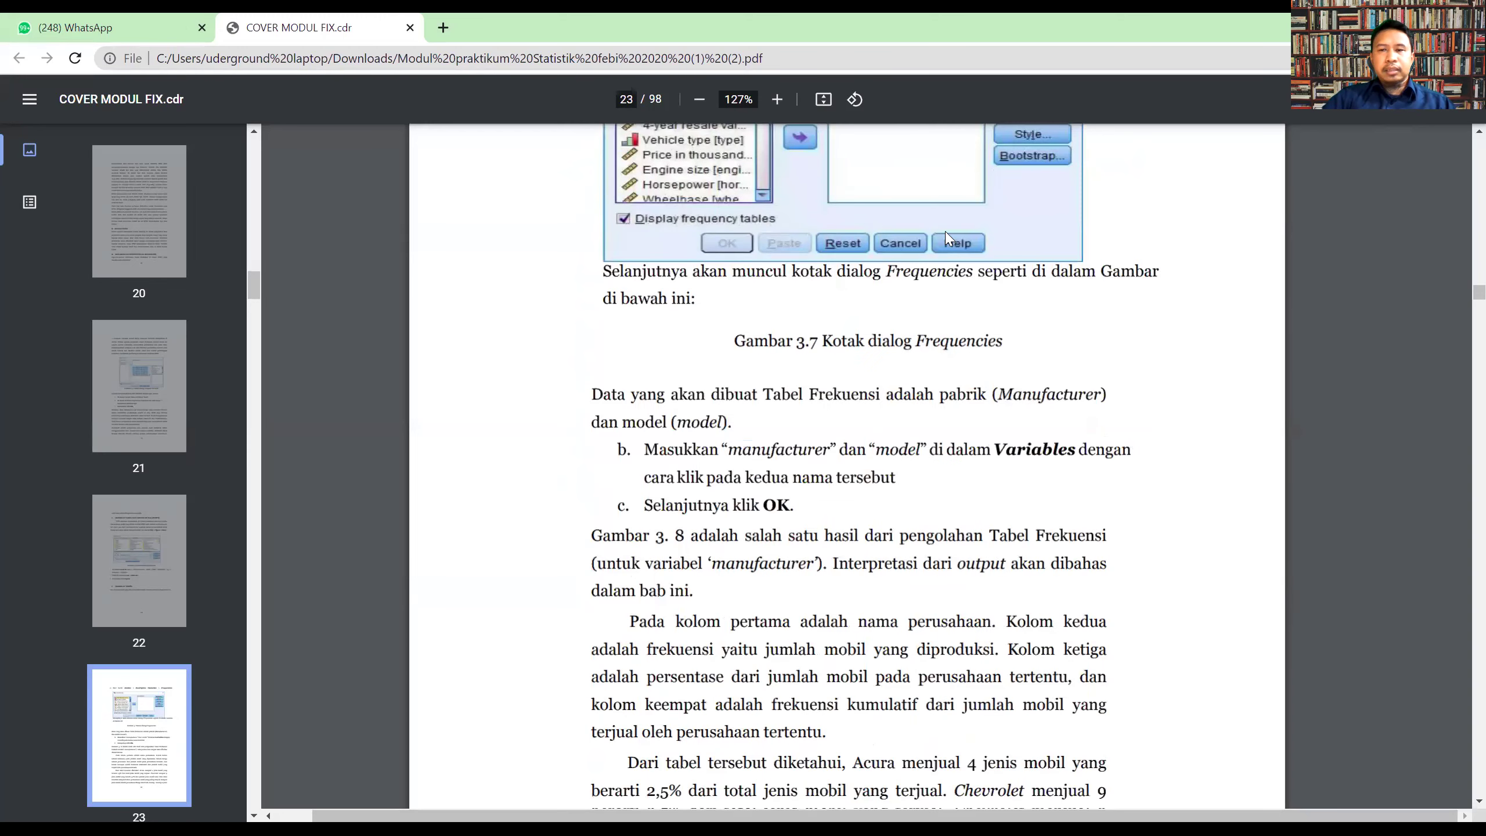
pyautogui.scroll(1, 965, 327)
pyautogui.scroll(3, 1012, 374)
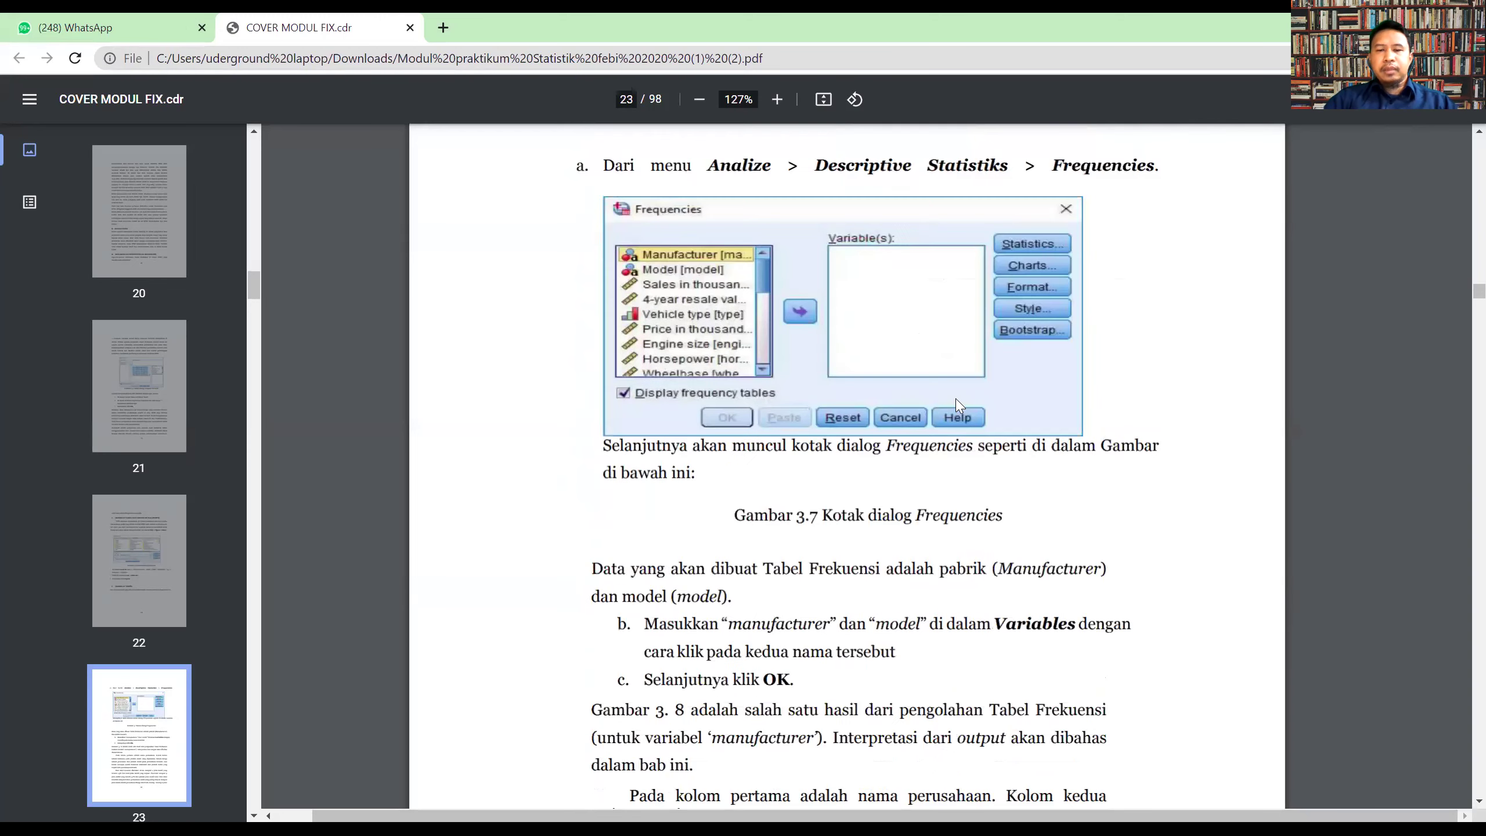
pyautogui.scroll(-4, 960, 405)
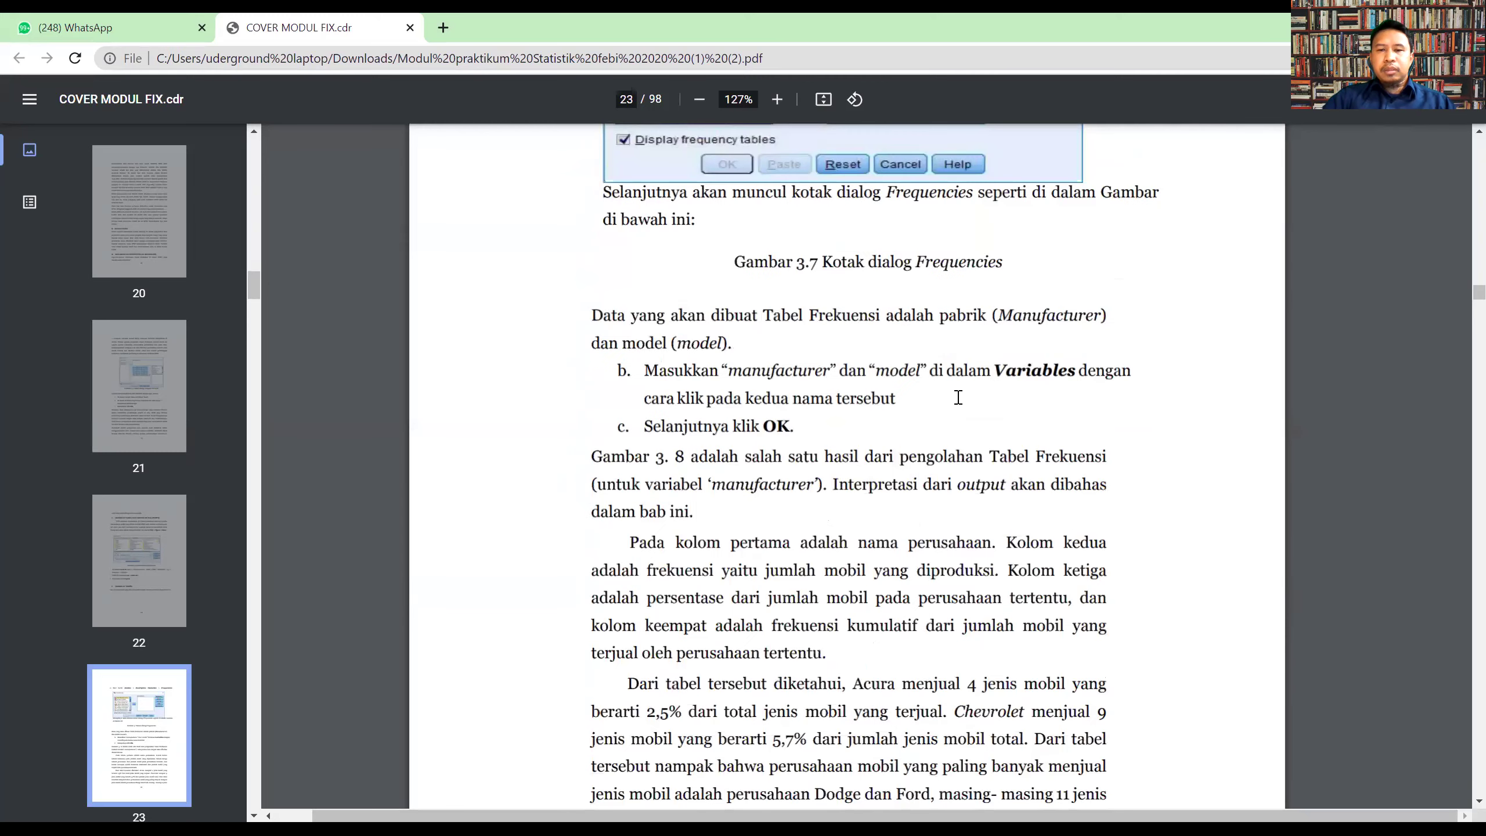
# - Read the interpretation of the frequency output and examine the Manufacturer frequency table
pyautogui.scroll(-6, 961, 405)
pyautogui.scroll(-20, 965, 408)
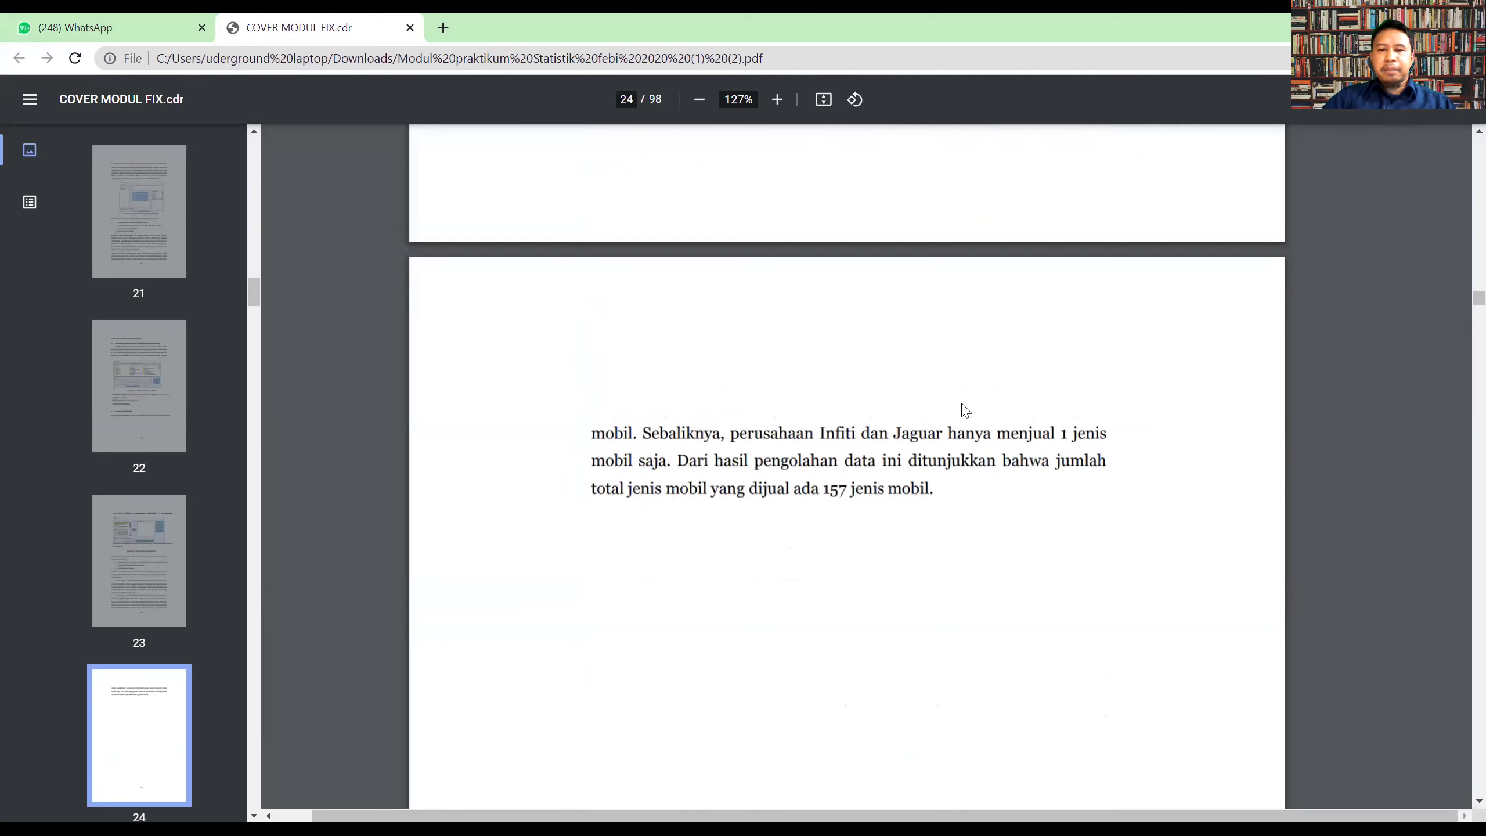
pyautogui.scroll(-12, 968, 407)
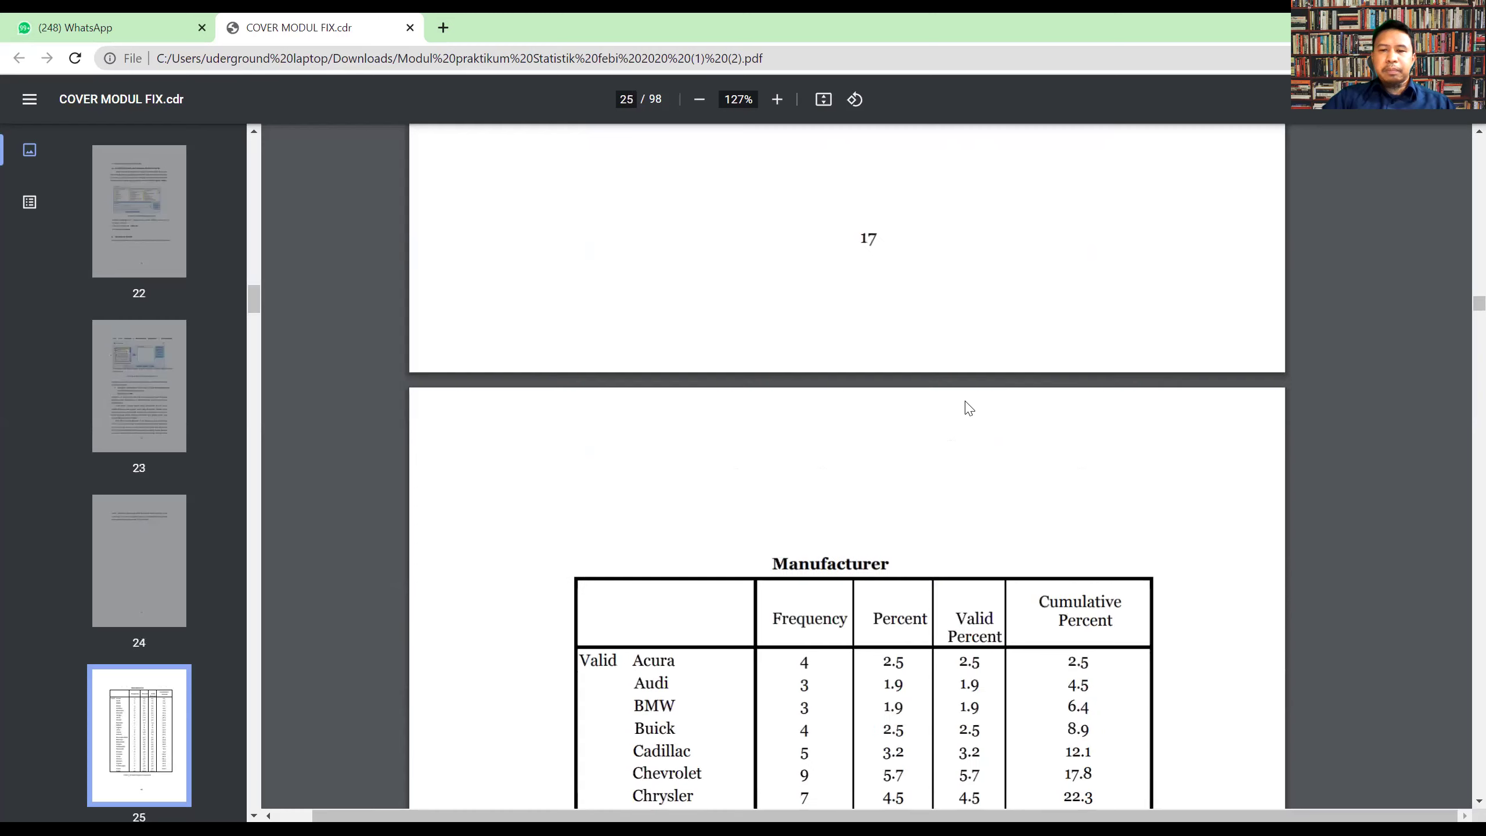
pyautogui.scroll(3, 970, 399)
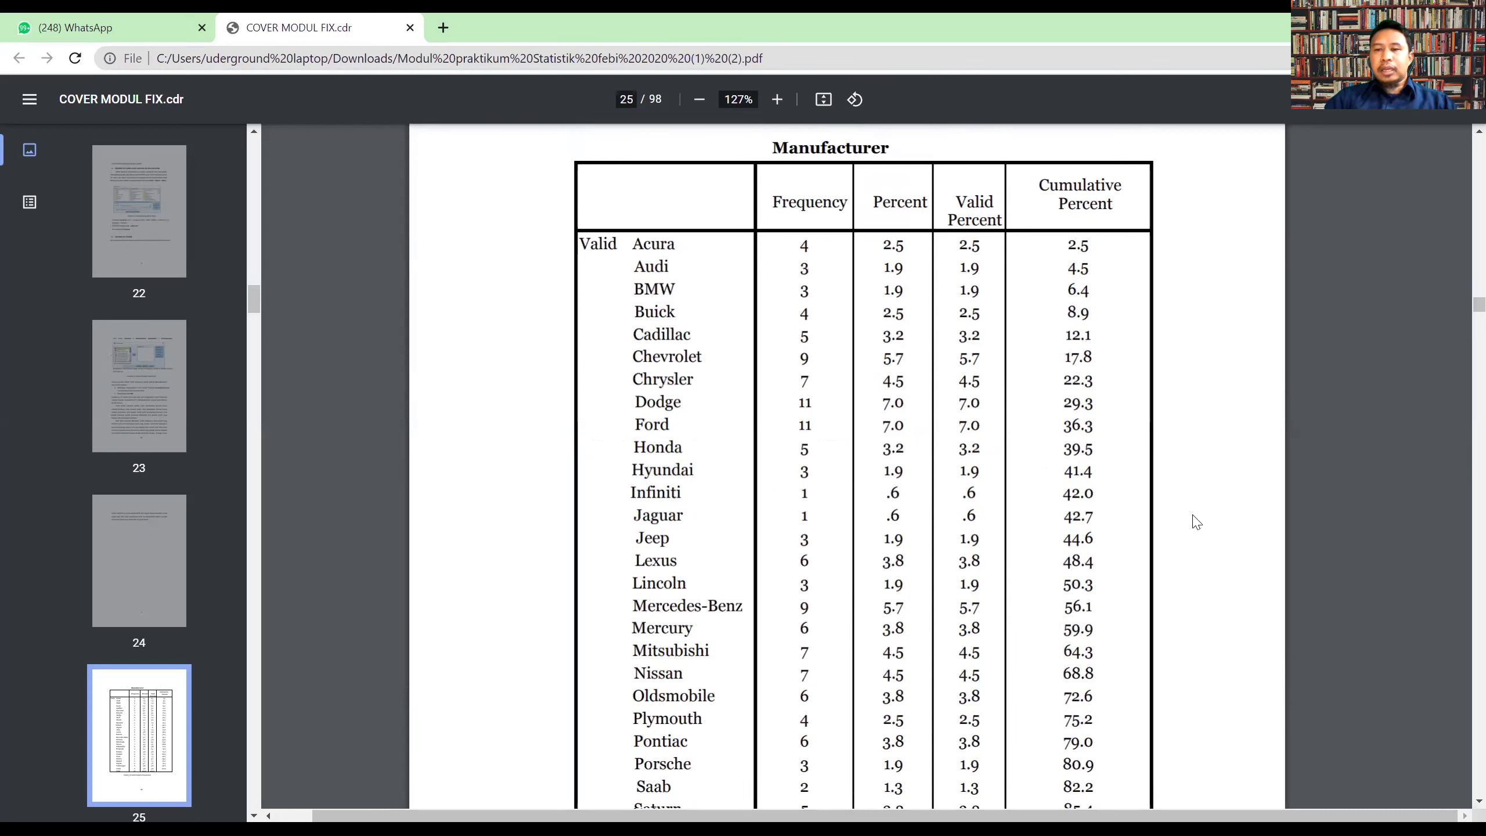
pyautogui.scroll(-1, 1201, 508)
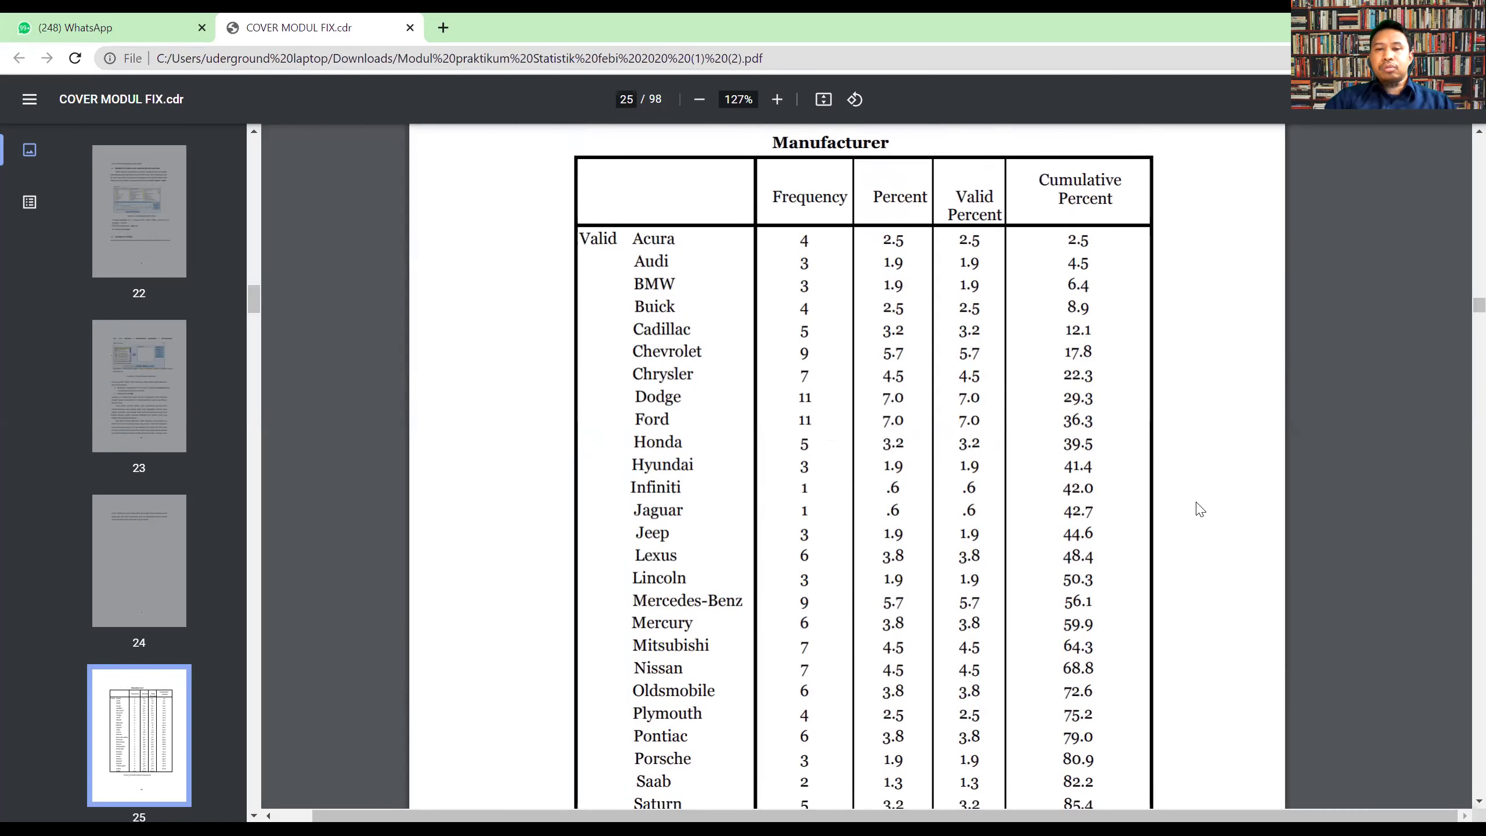
# - Look through the histogram and bar chart sections, including their dialog figures and variable selection instructions
pyautogui.scroll(-20, 1199, 508)
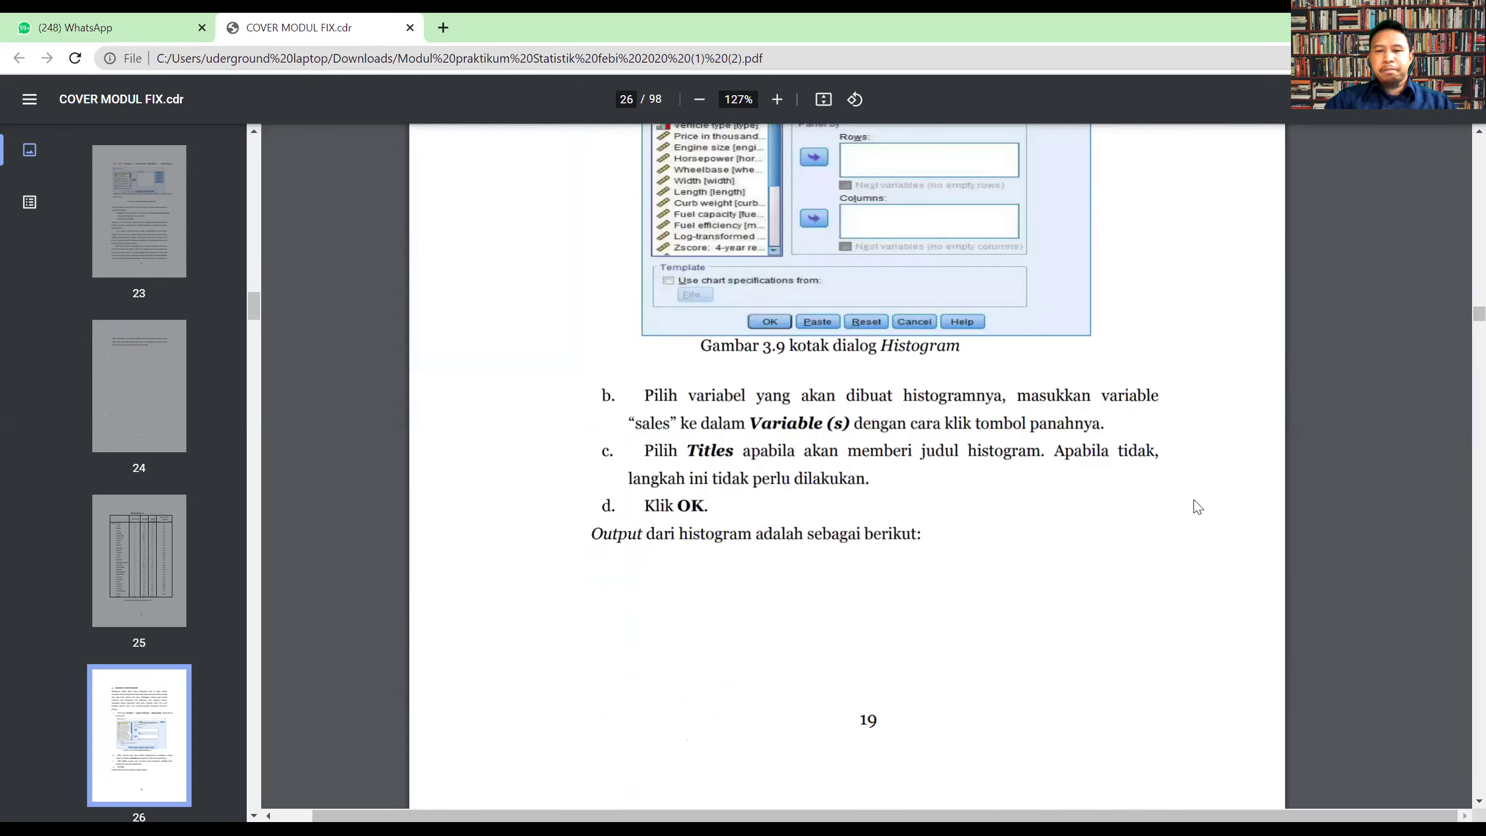
pyautogui.scroll(-1, 1195, 508)
pyautogui.scroll(-5, 1195, 509)
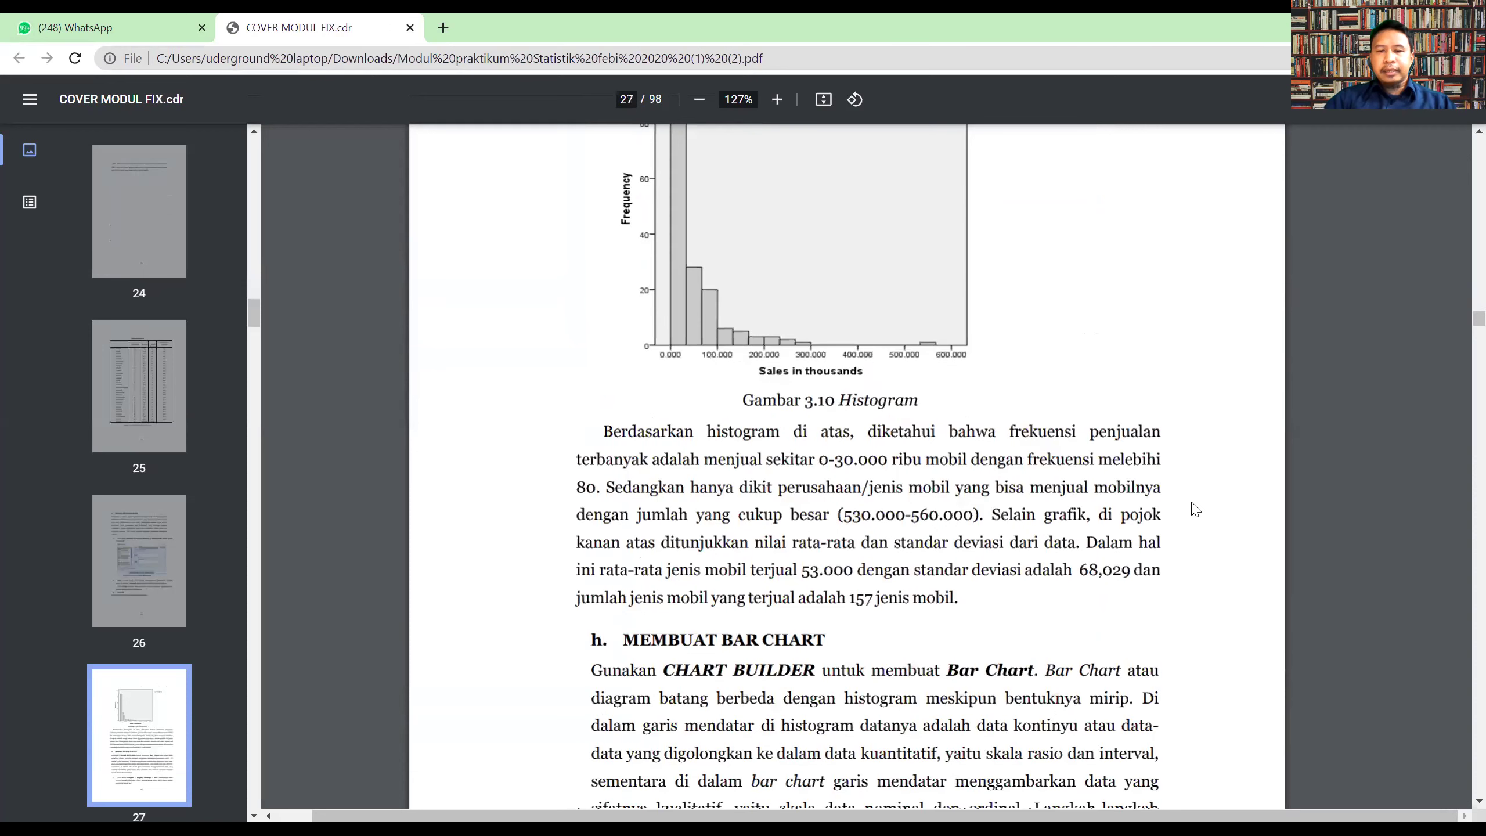
pyautogui.scroll(-6, 1195, 509)
pyautogui.scroll(-6, 1194, 507)
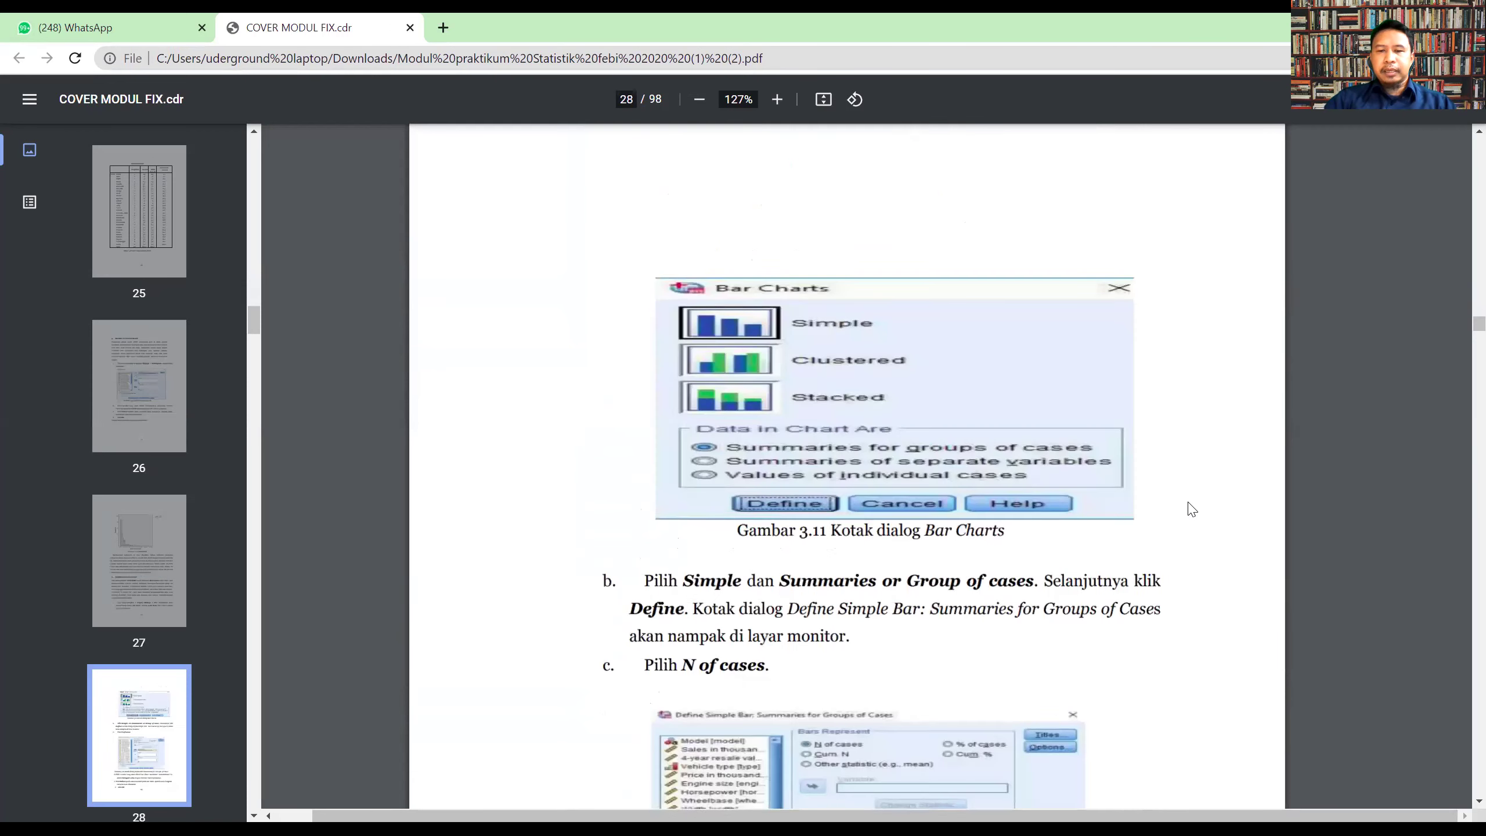
pyautogui.scroll(-12, 1191, 509)
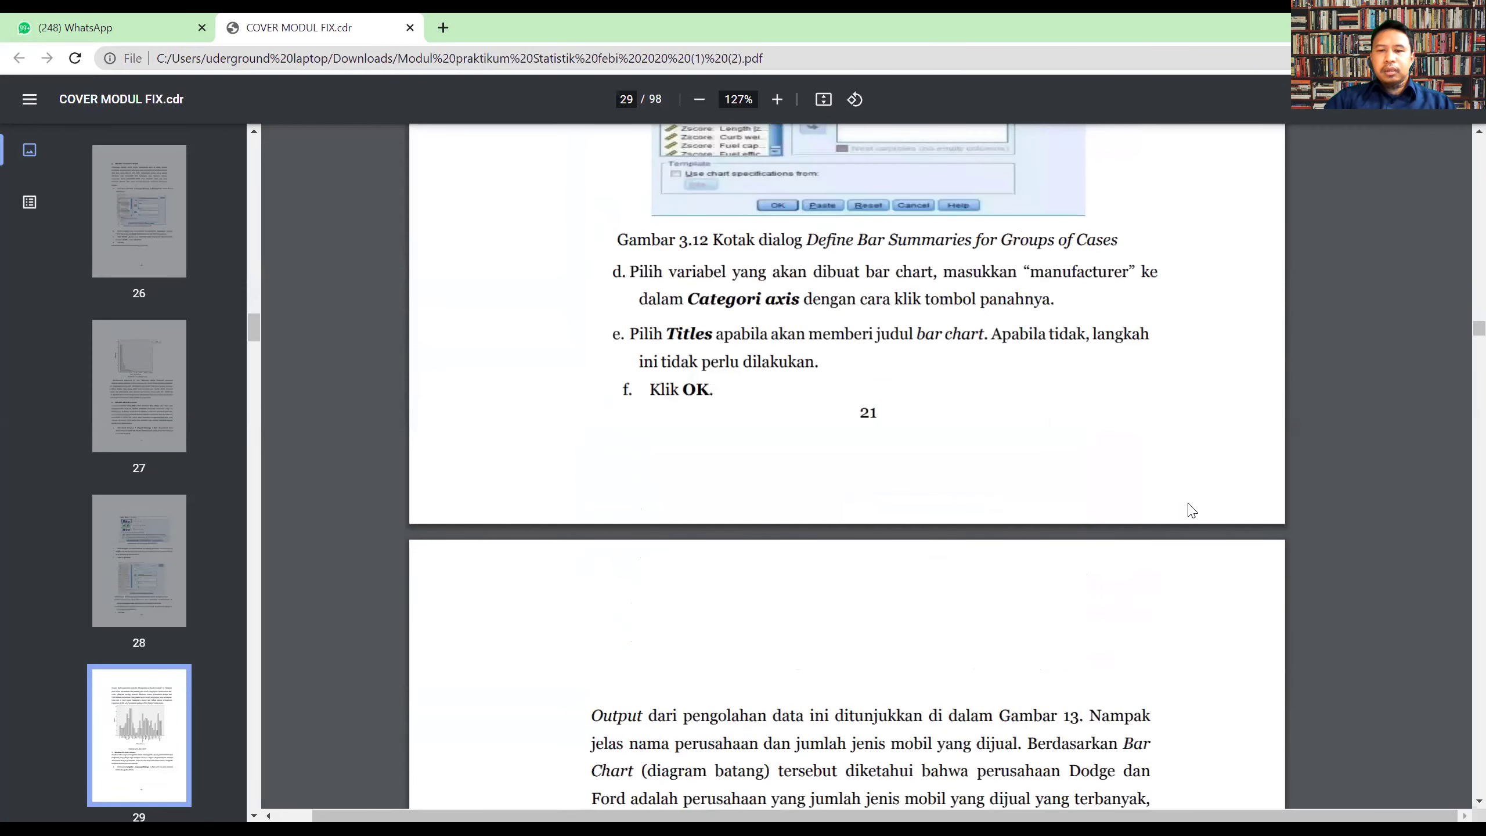
# - Read the instructions for making a pie chart of manufacturer and examine the Gambar 3.16 pie chart up close
pyautogui.scroll(-8, 1191, 510)
pyautogui.scroll(-5, 1191, 510)
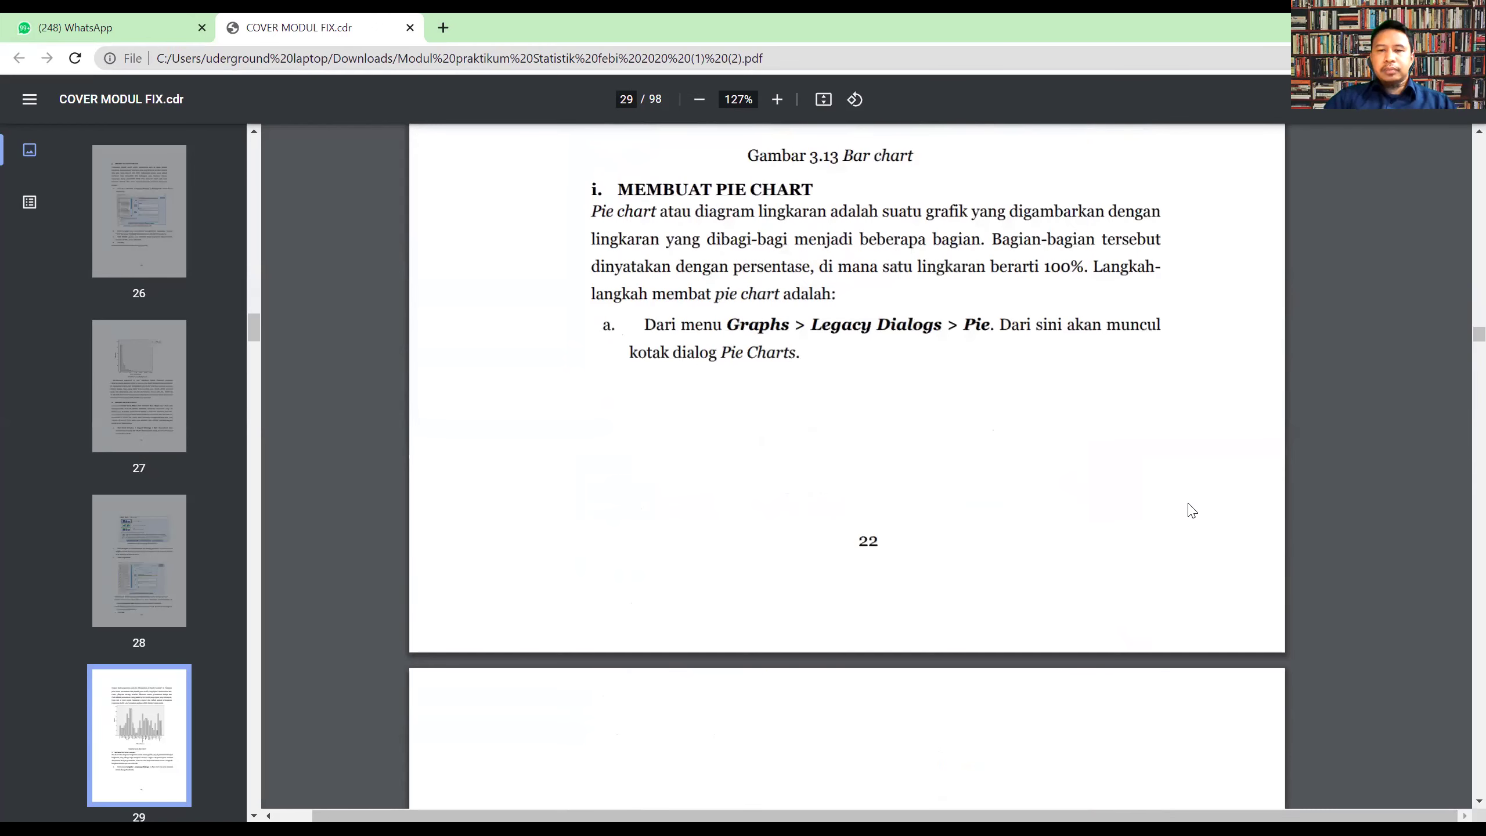
pyautogui.scroll(-12, 1191, 510)
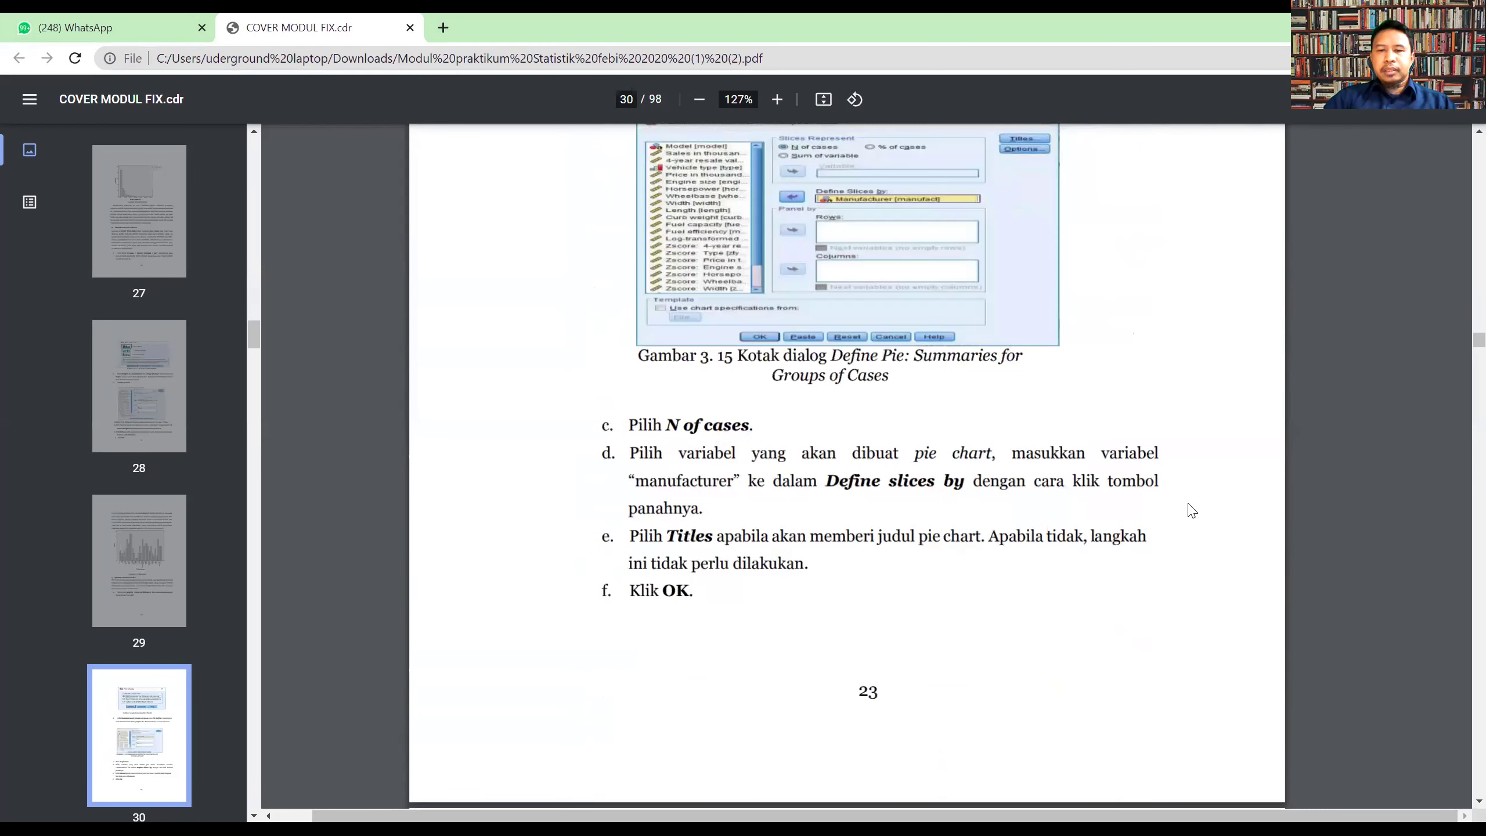
pyautogui.scroll(-8, 1191, 510)
pyautogui.scroll(-3, 1191, 510)
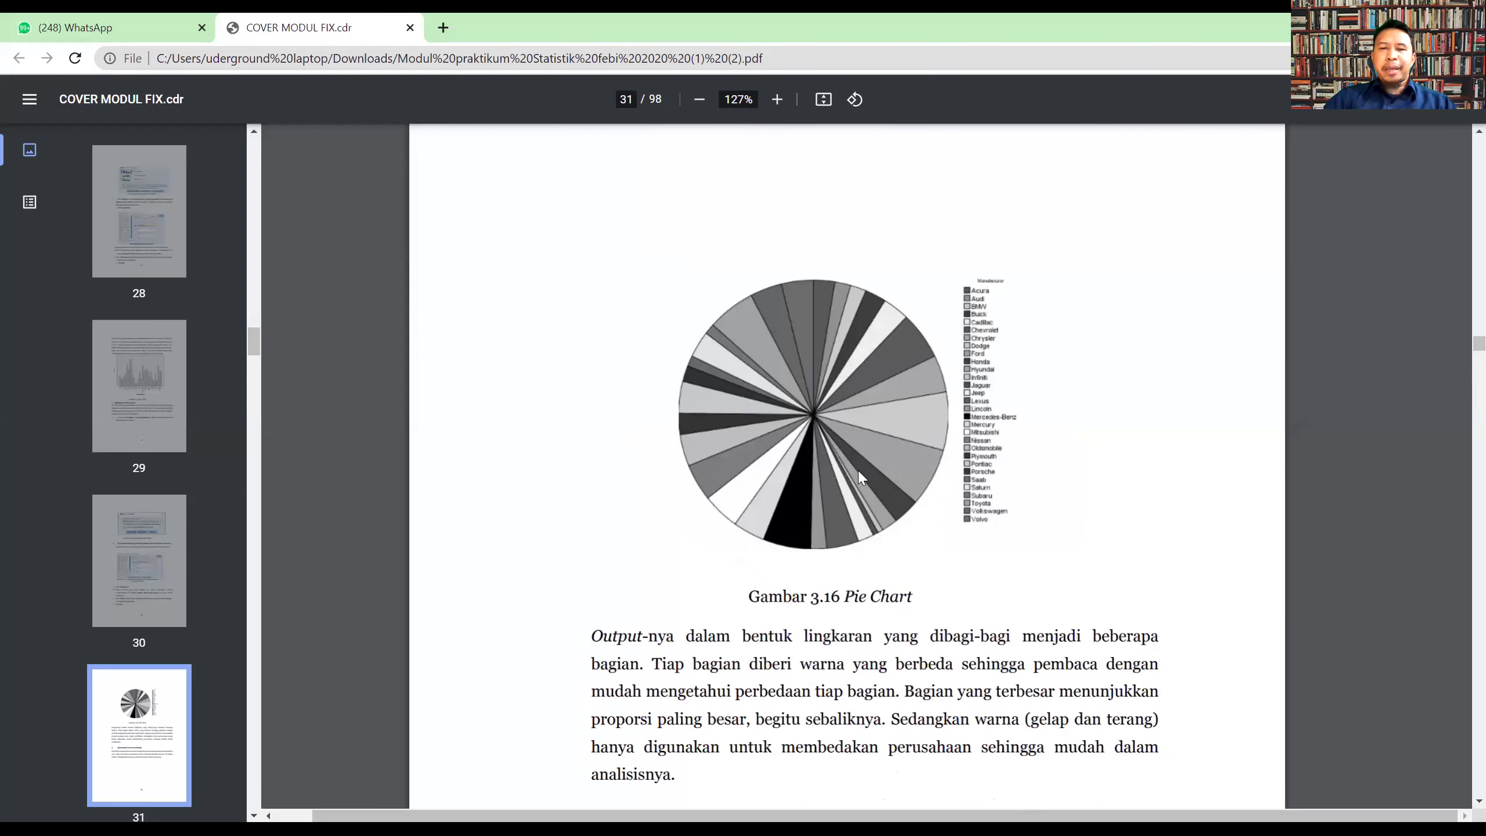
pyautogui.keyDown('ctrl'); pyautogui.scroll(2, 860, 477); pyautogui.keyUp('ctrl')
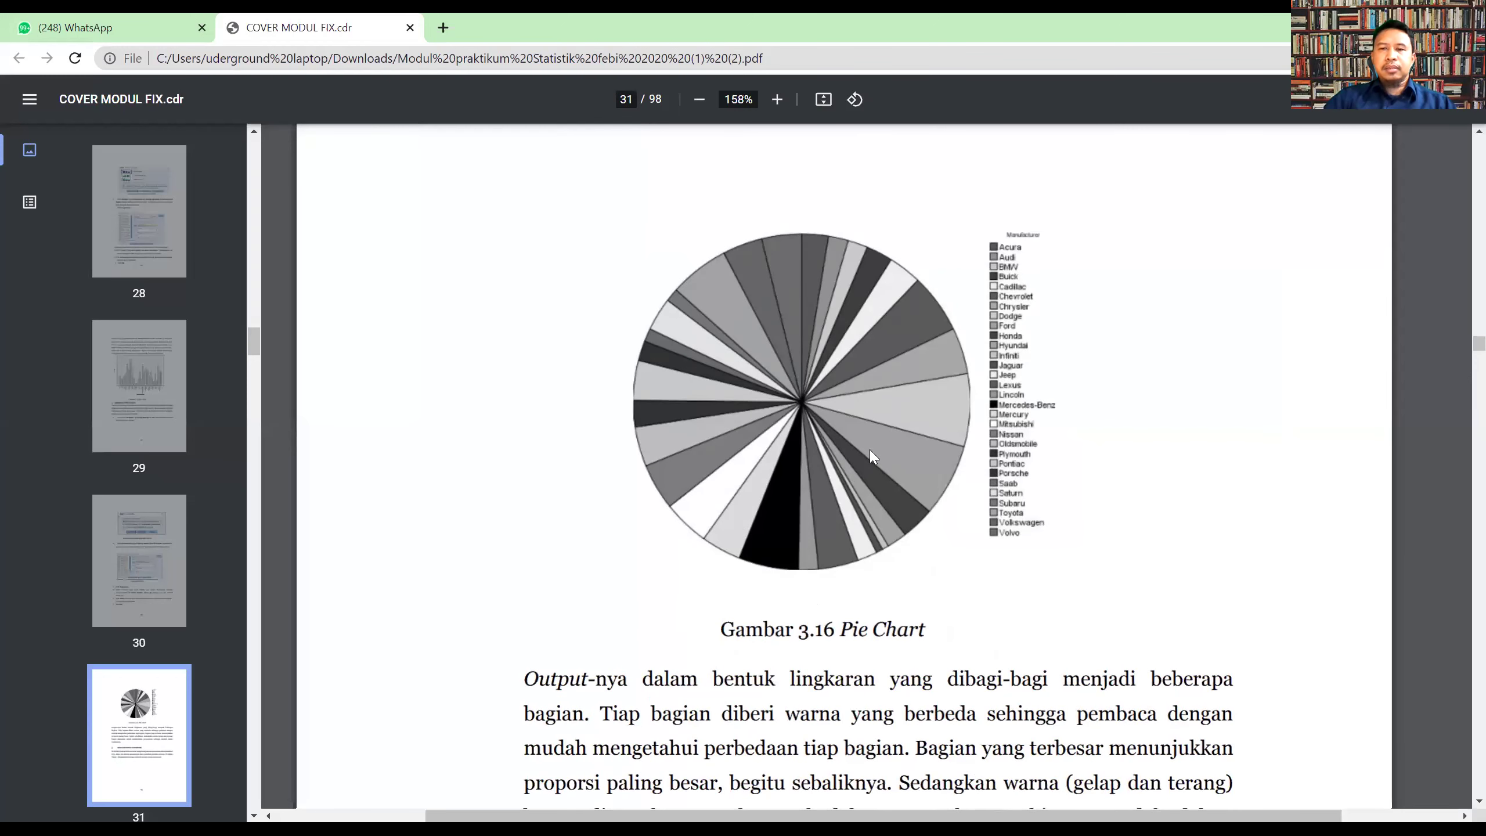
pyautogui.keyDown('ctrl'); pyautogui.scroll(2, 895, 424); pyautogui.keyUp('ctrl')
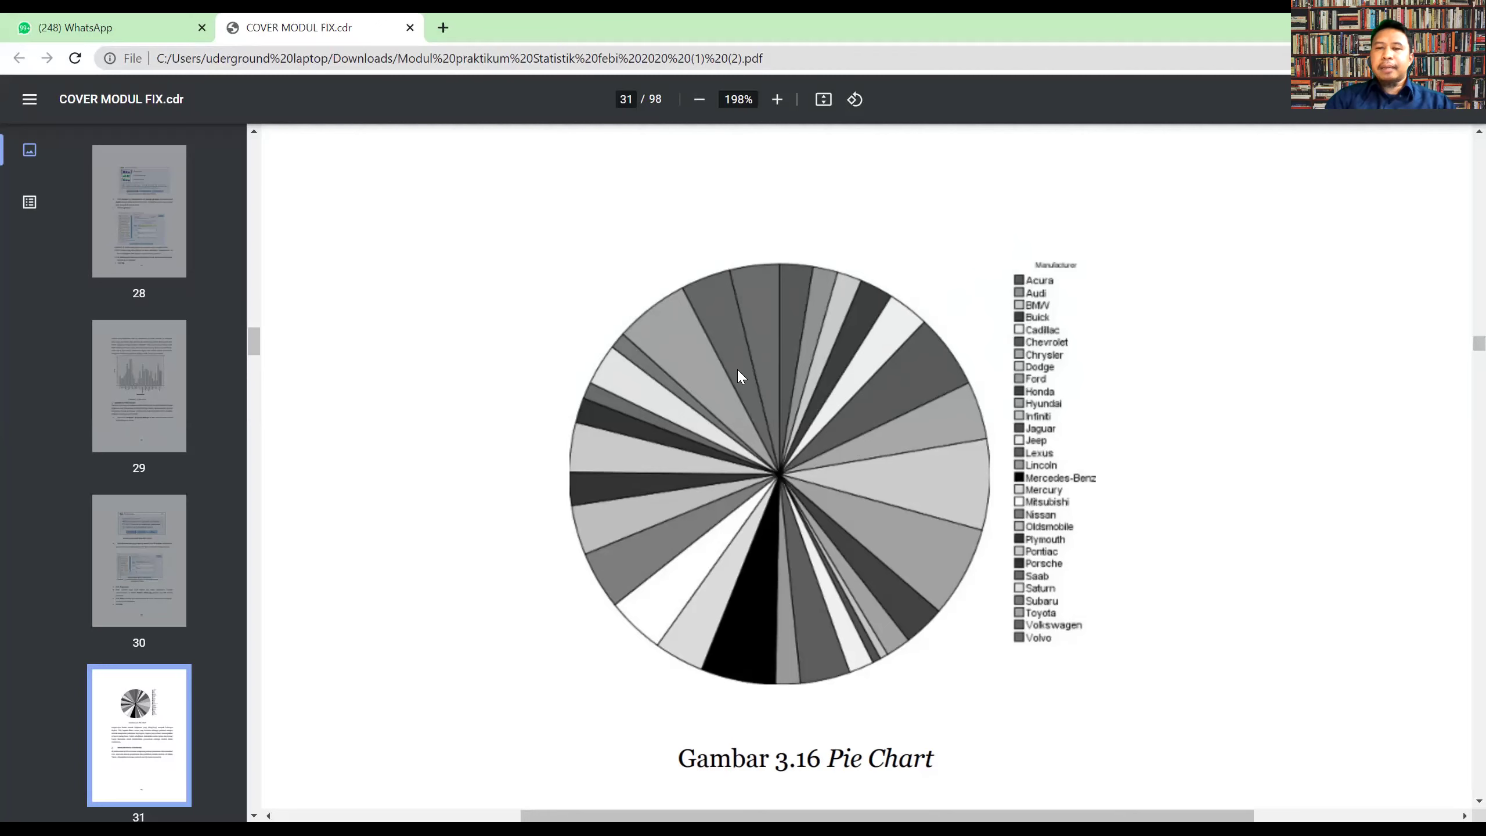
# - Go back to the Gambar 3.13 bar chart and examine it together with the written interpretation above it
pyautogui.scroll(10, 884, 265)
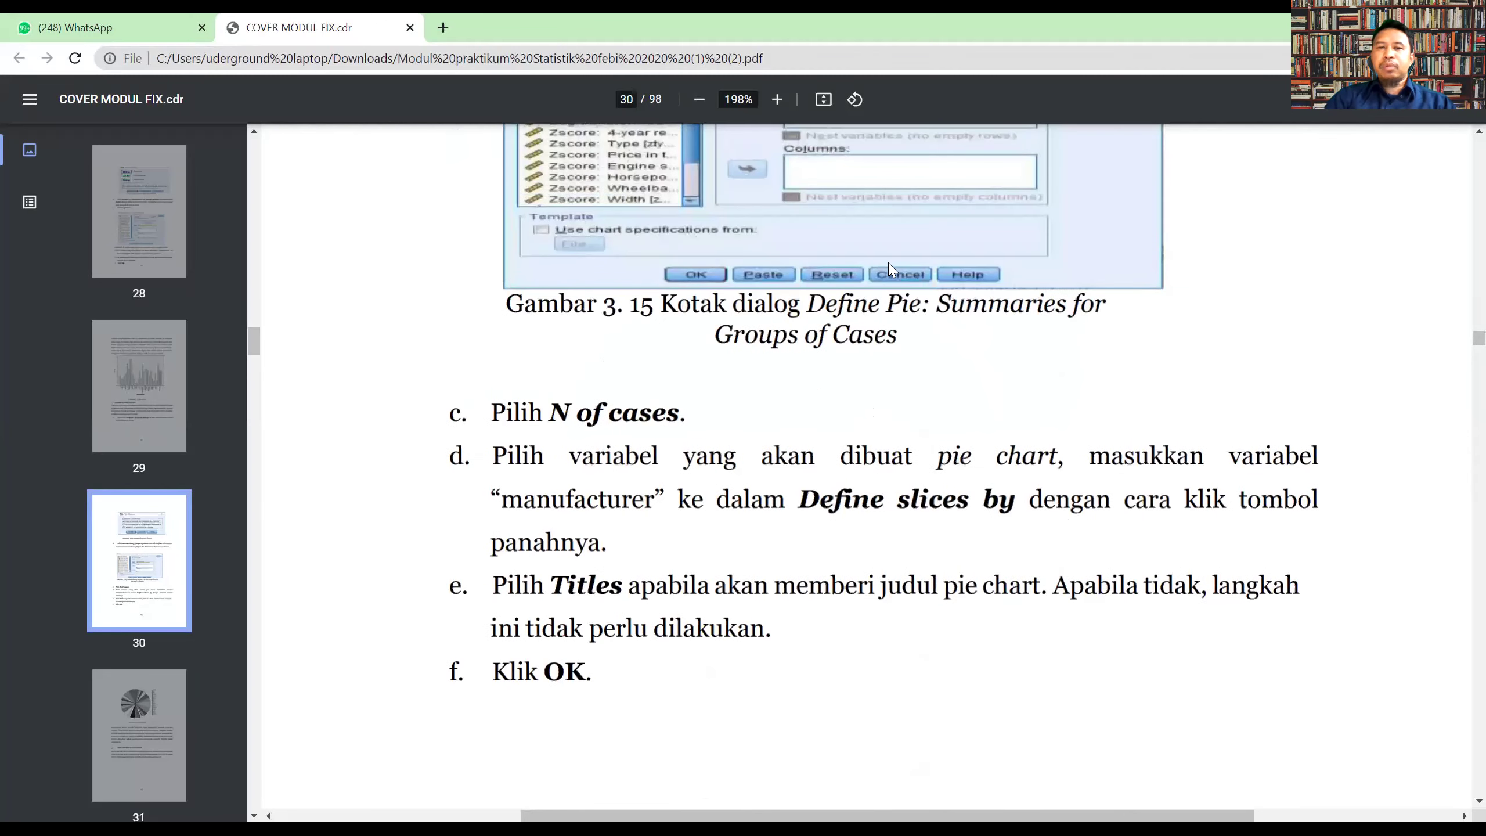
pyautogui.scroll(10, 884, 267)
pyautogui.scroll(10, 877, 269)
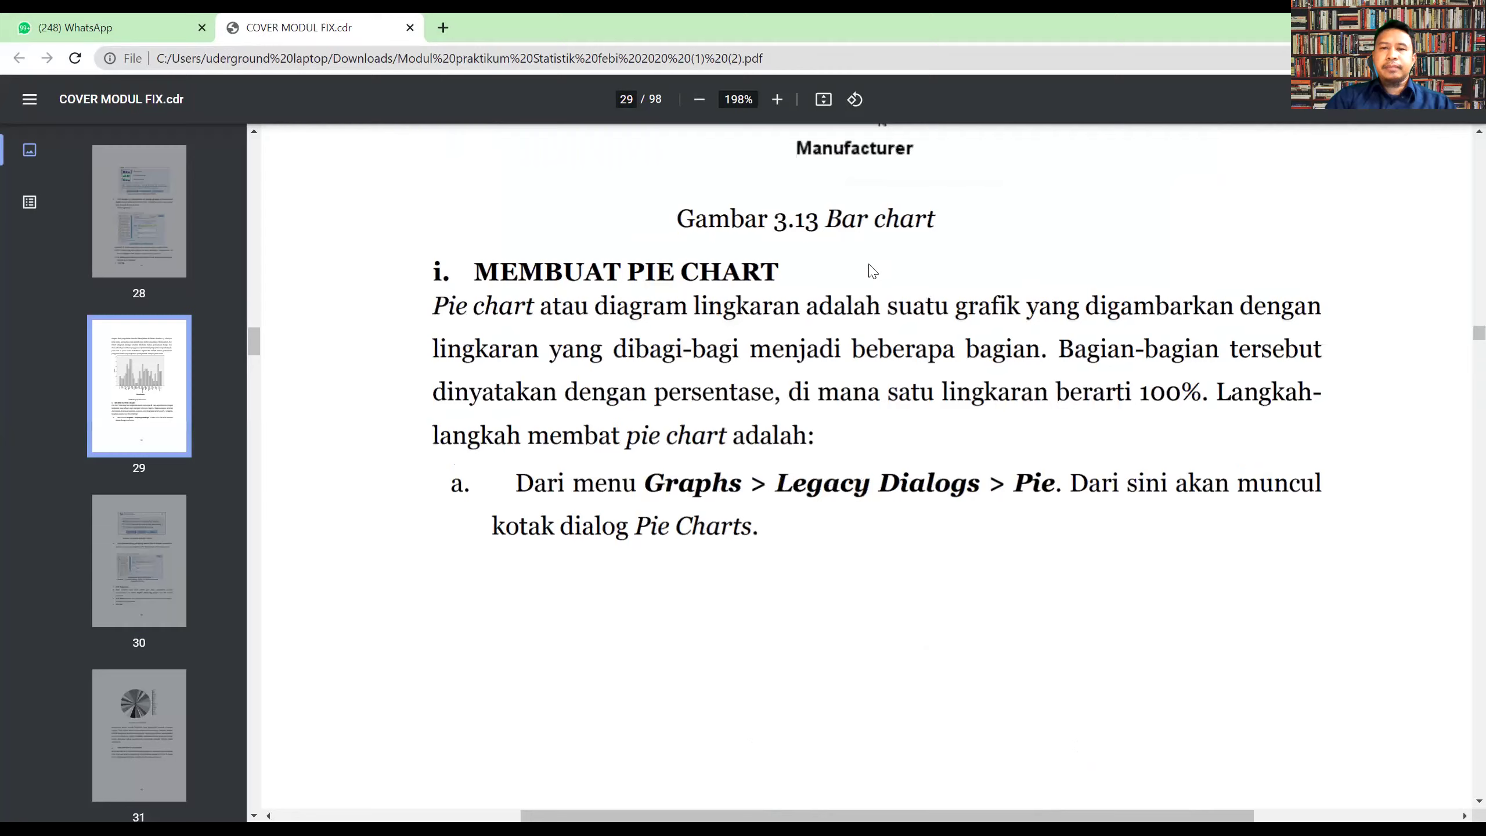
pyautogui.scroll(5, 870, 268)
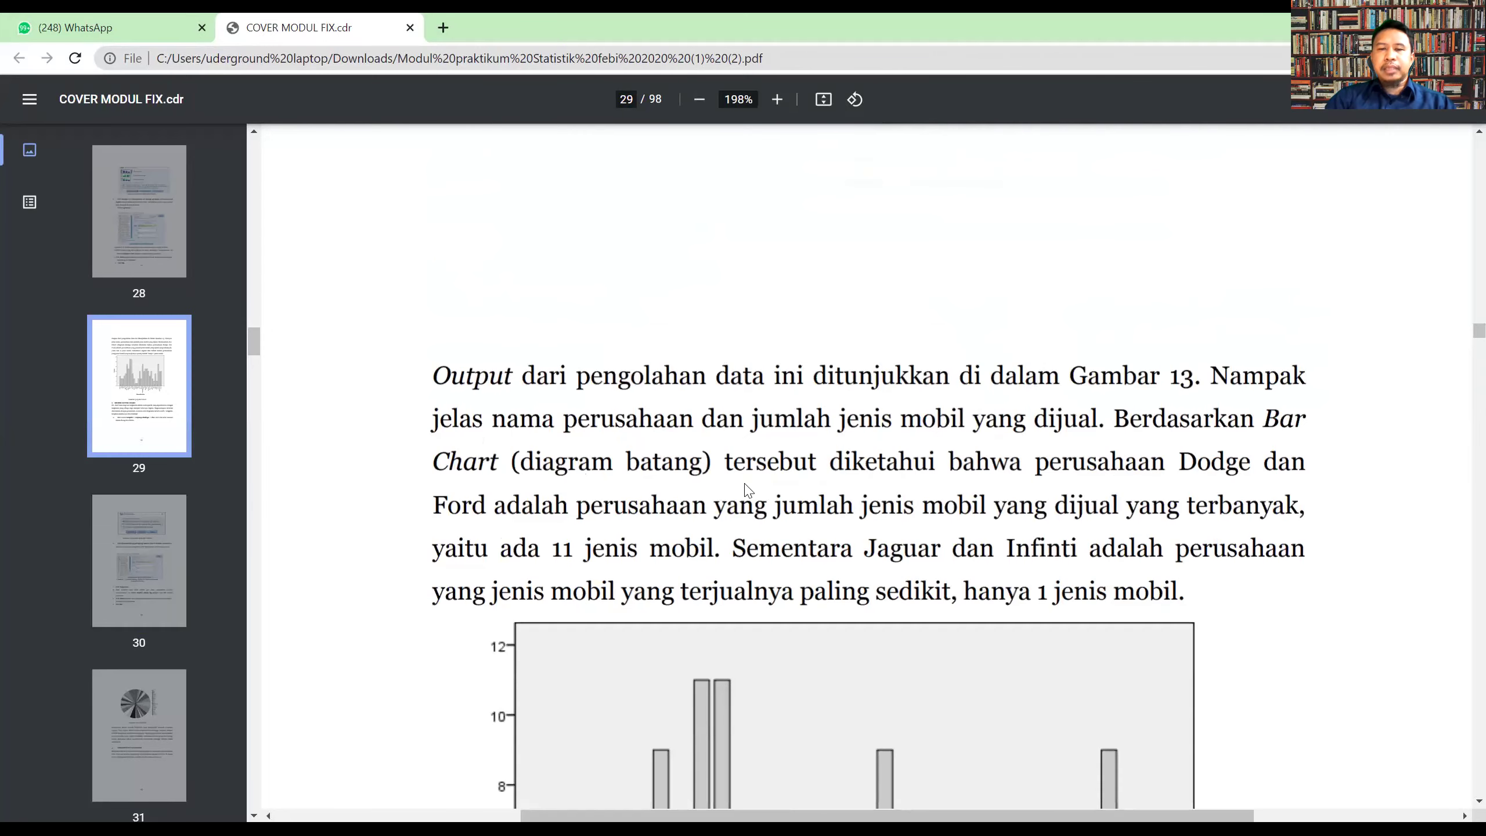
pyautogui.scroll(-5, 744, 492)
pyautogui.scroll(-1, 744, 495)
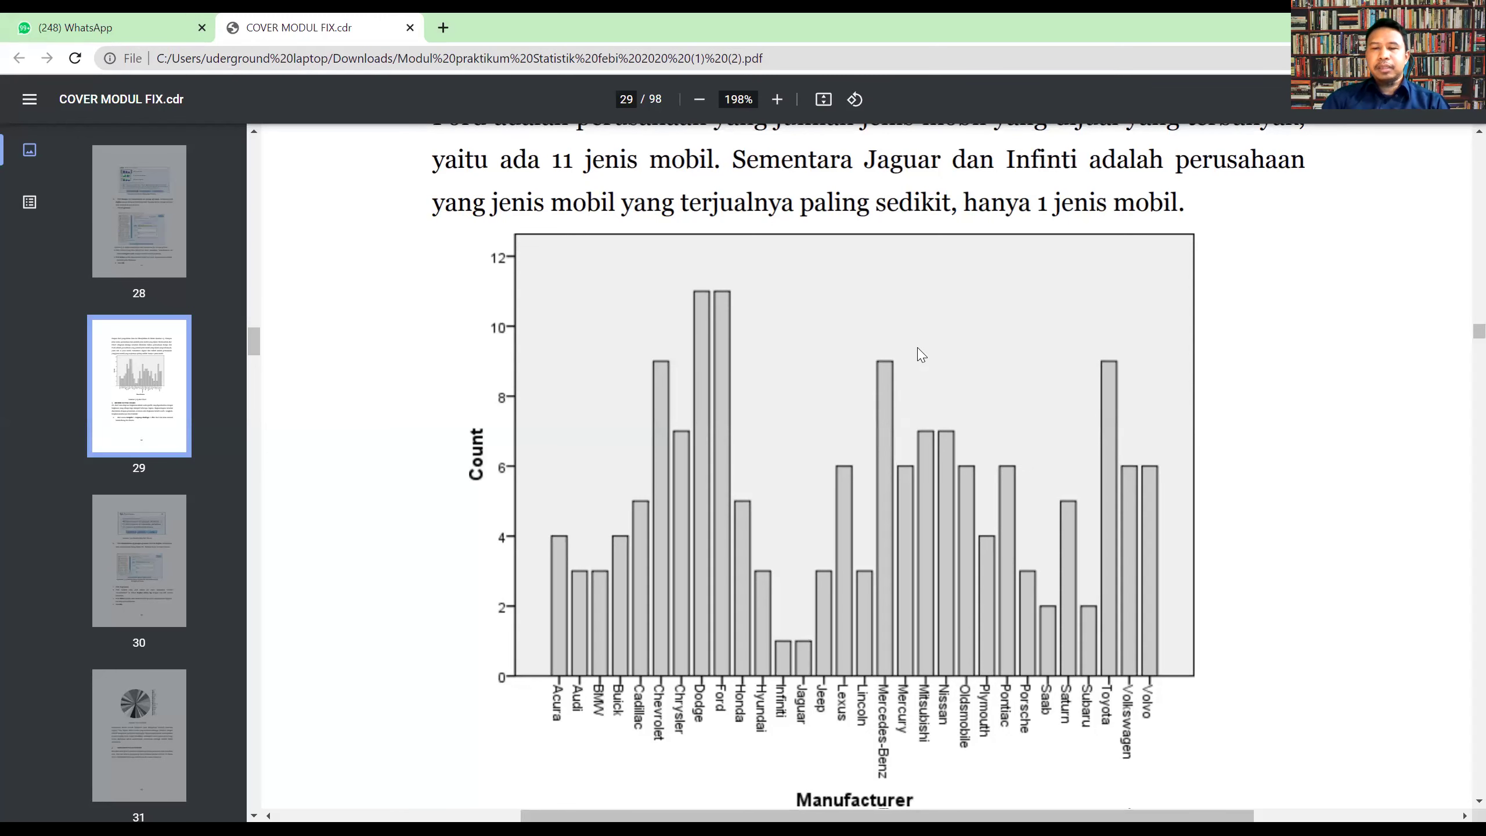
pyautogui.scroll(-3, 921, 354)
pyautogui.scroll(-6, 918, 351)
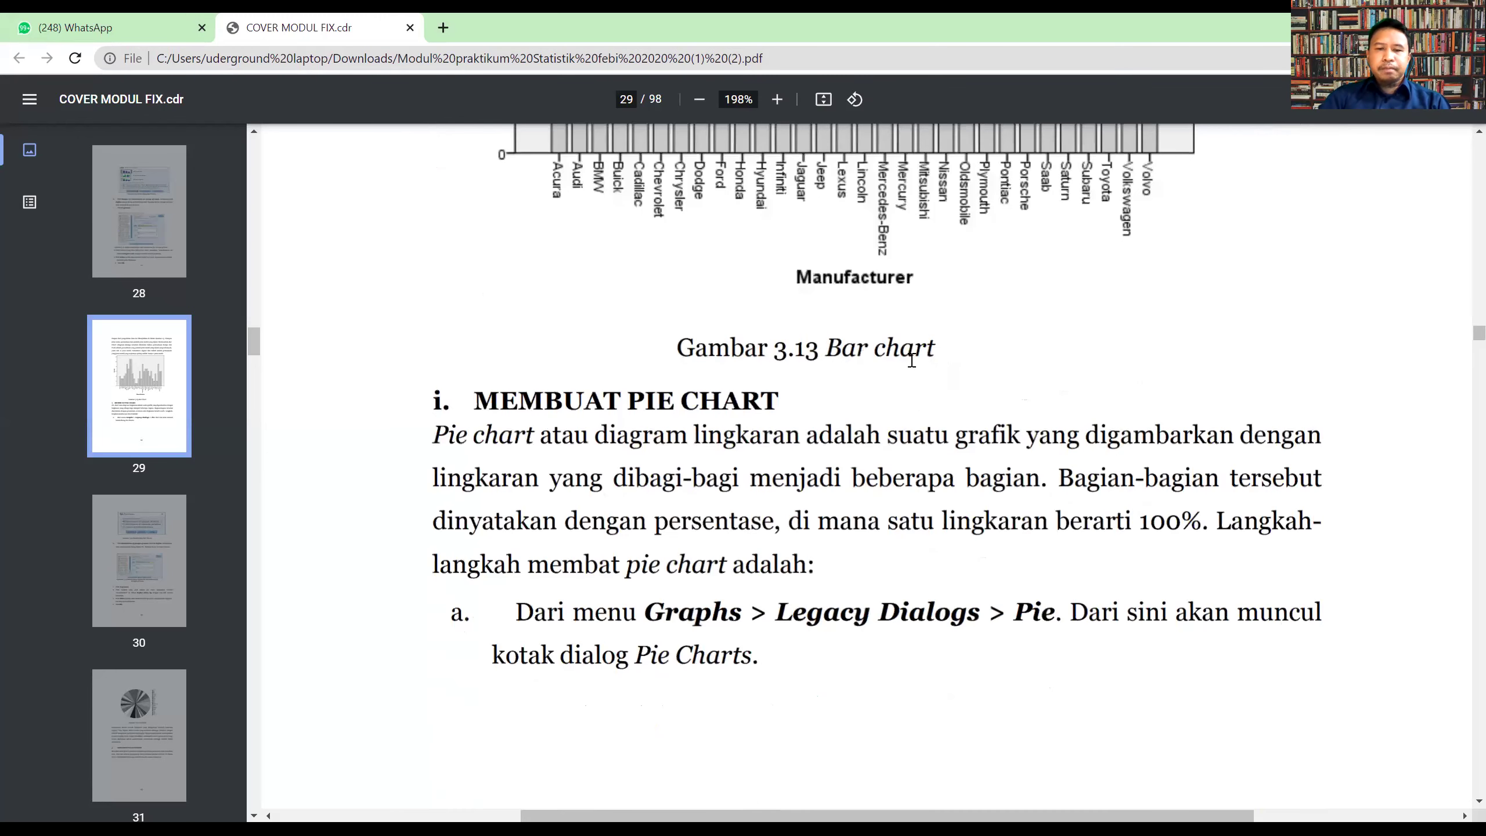
pyautogui.scroll(9, 834, 161)
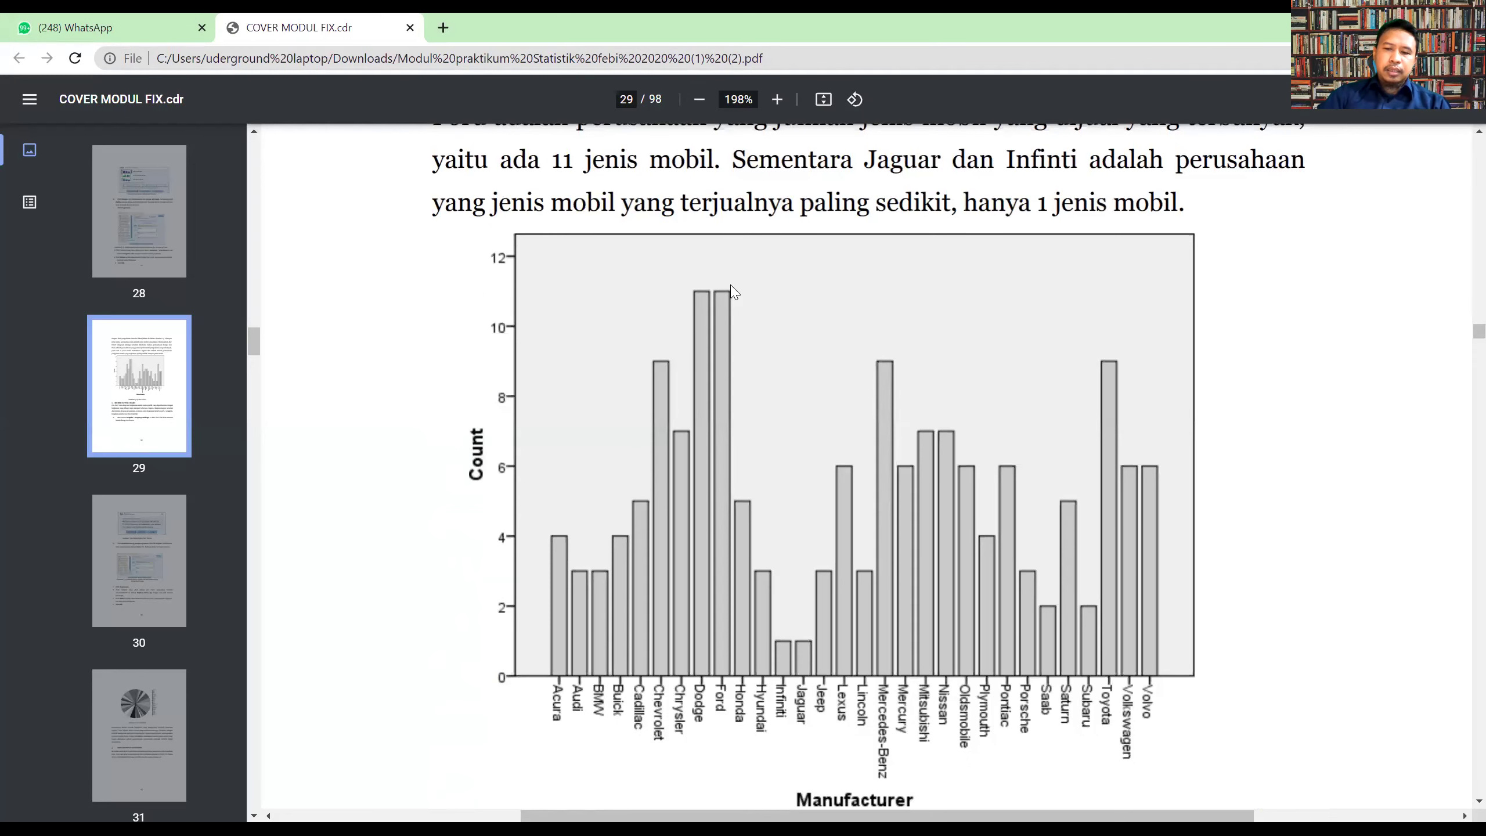
pyautogui.scroll(1, 805, 272)
pyautogui.scroll(5, 805, 272)
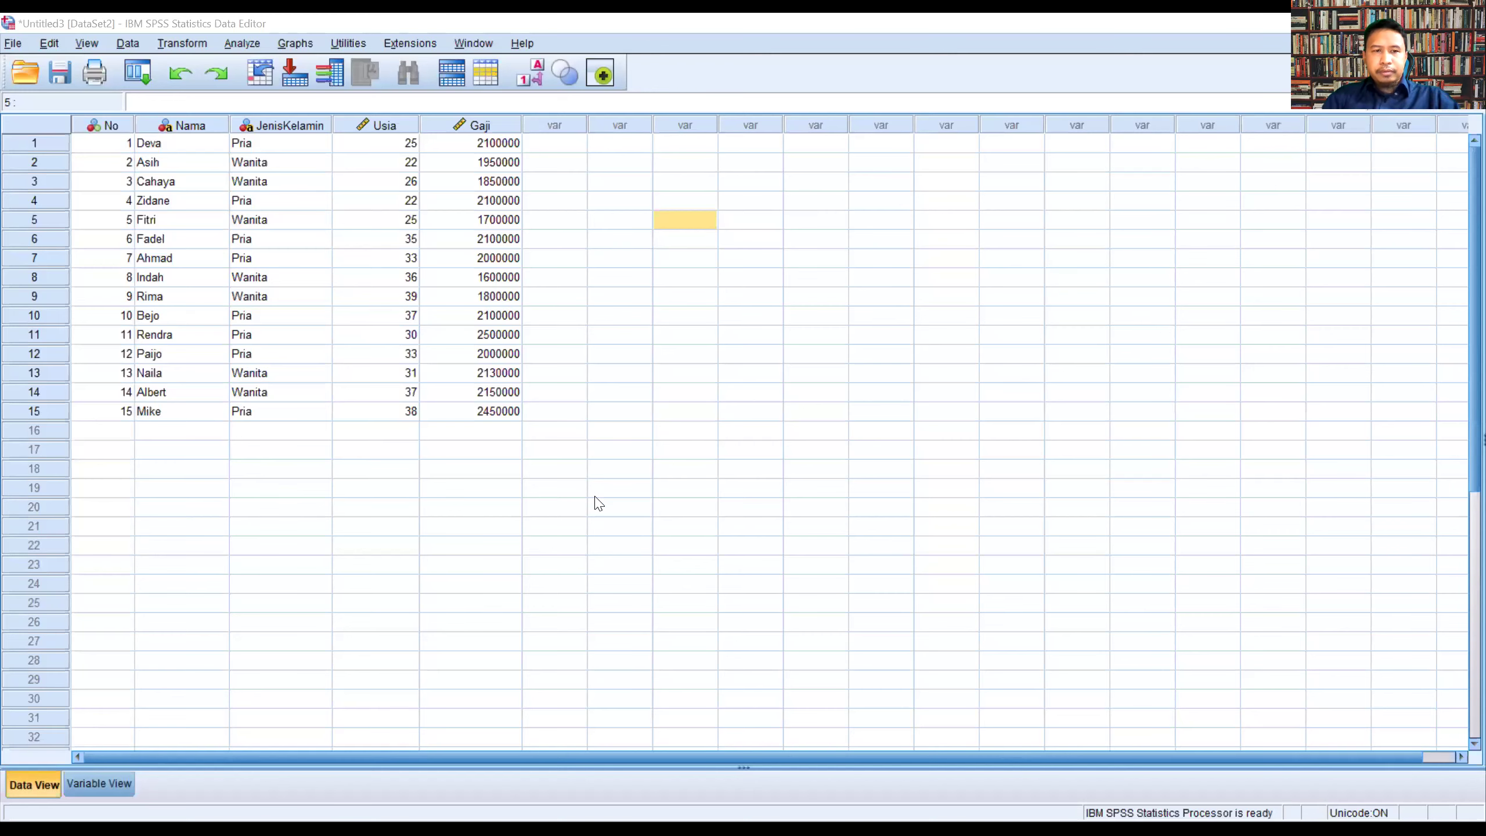
# - Switch to the SPSS Statistics Data Editor and create a new empty dataset
pyautogui.rightClick(760, 317)
pyautogui.click(625, 258)
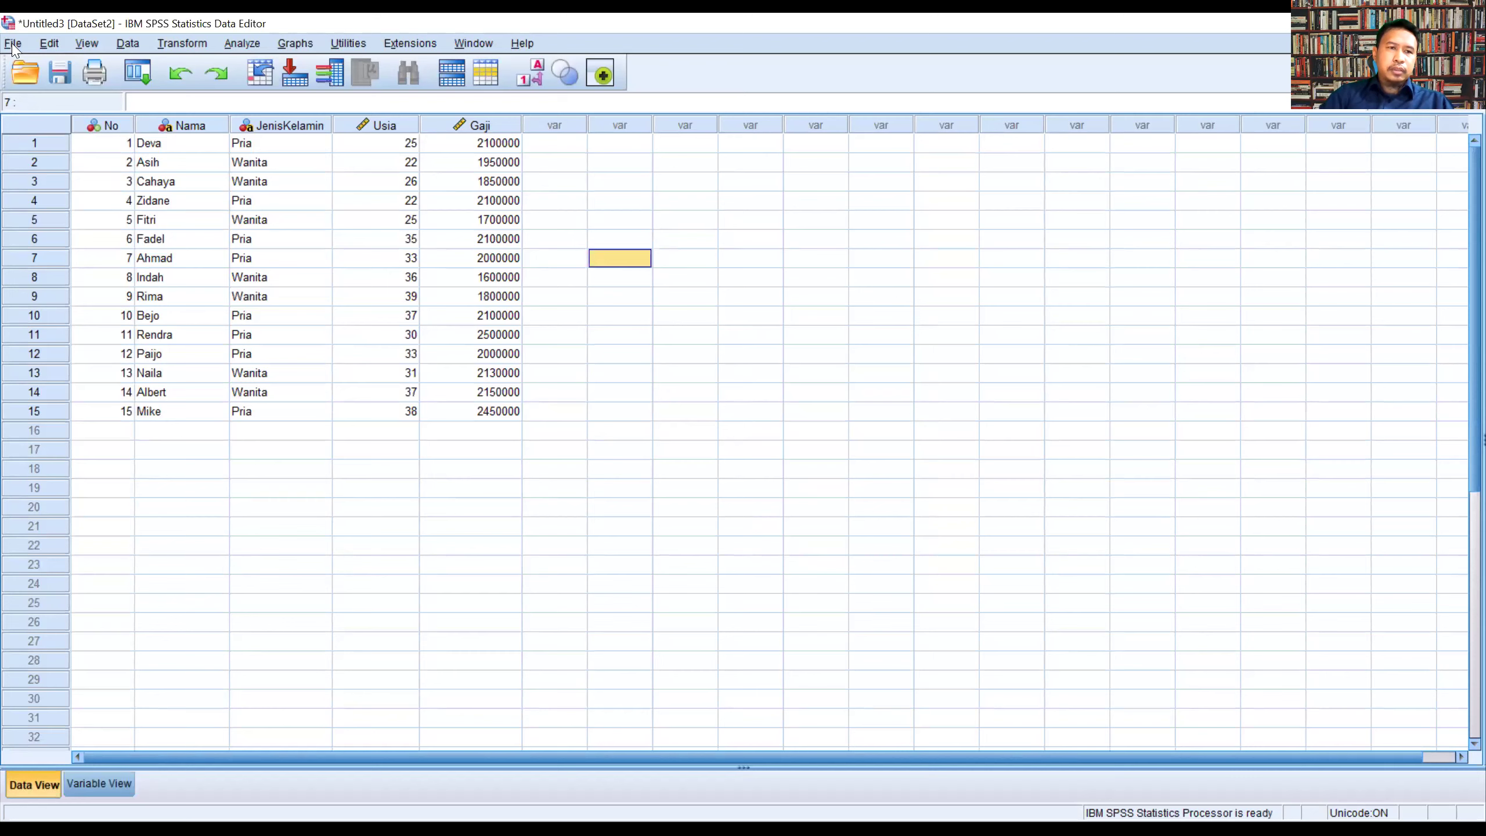
pyautogui.click(12, 44)
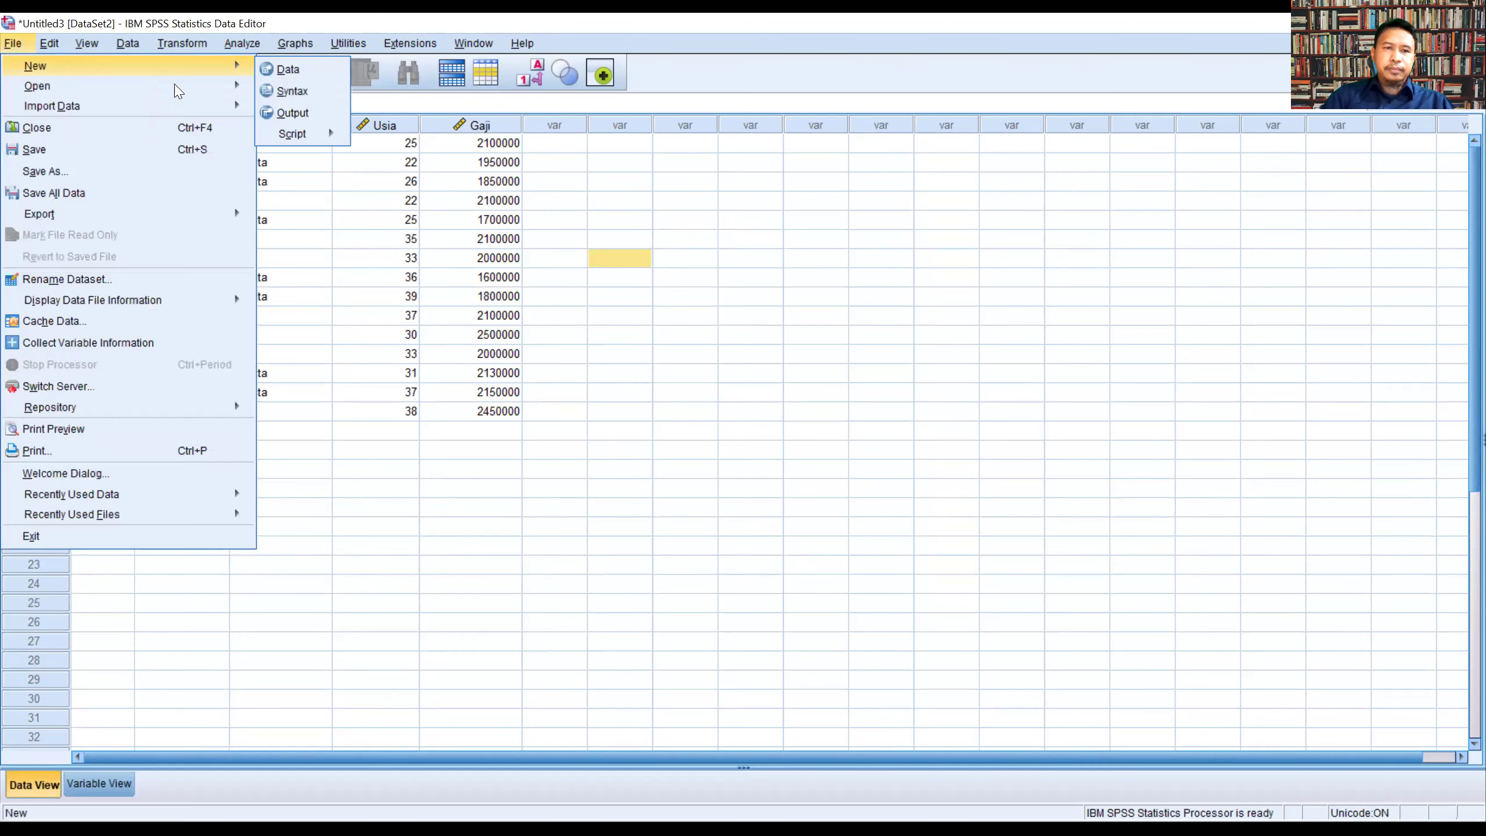
pyautogui.click(280, 76)
pyautogui.click(279, 76)
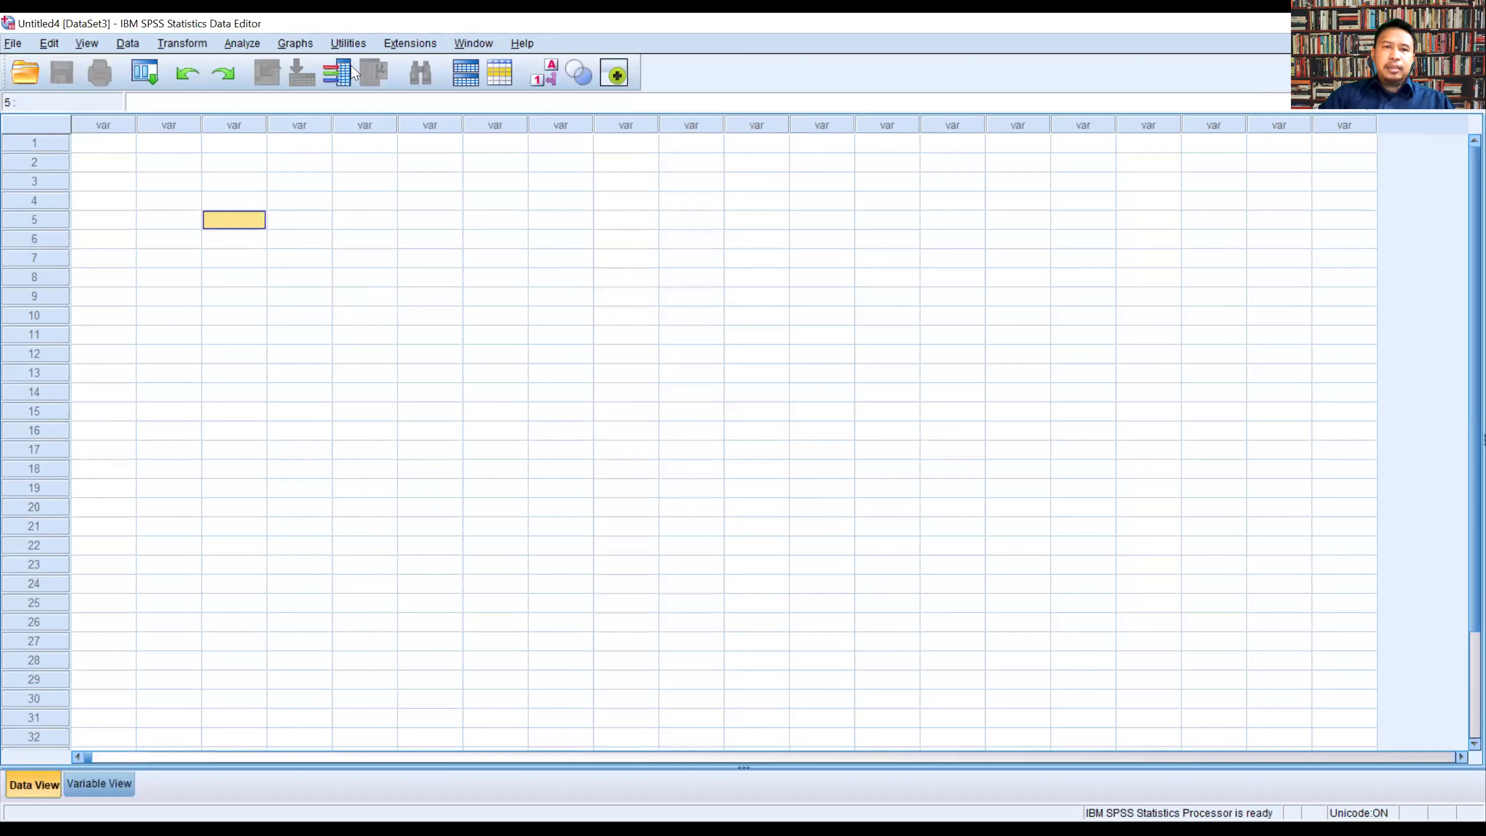
# - Start opening an existing data file and browse from This PC to Local Disk (C:)
pyautogui.click(9, 44)
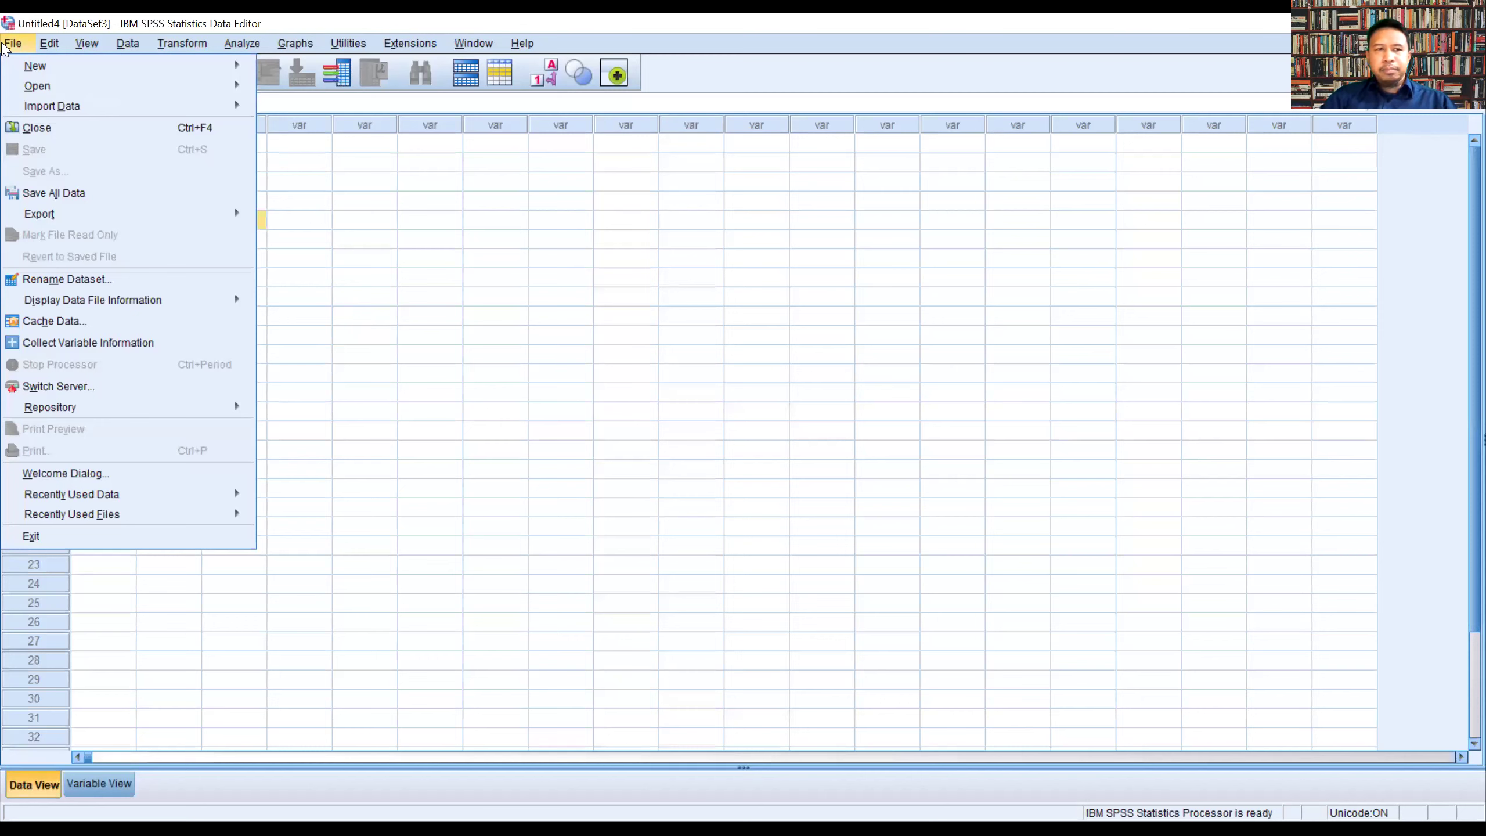
pyautogui.moveTo(45, 69)
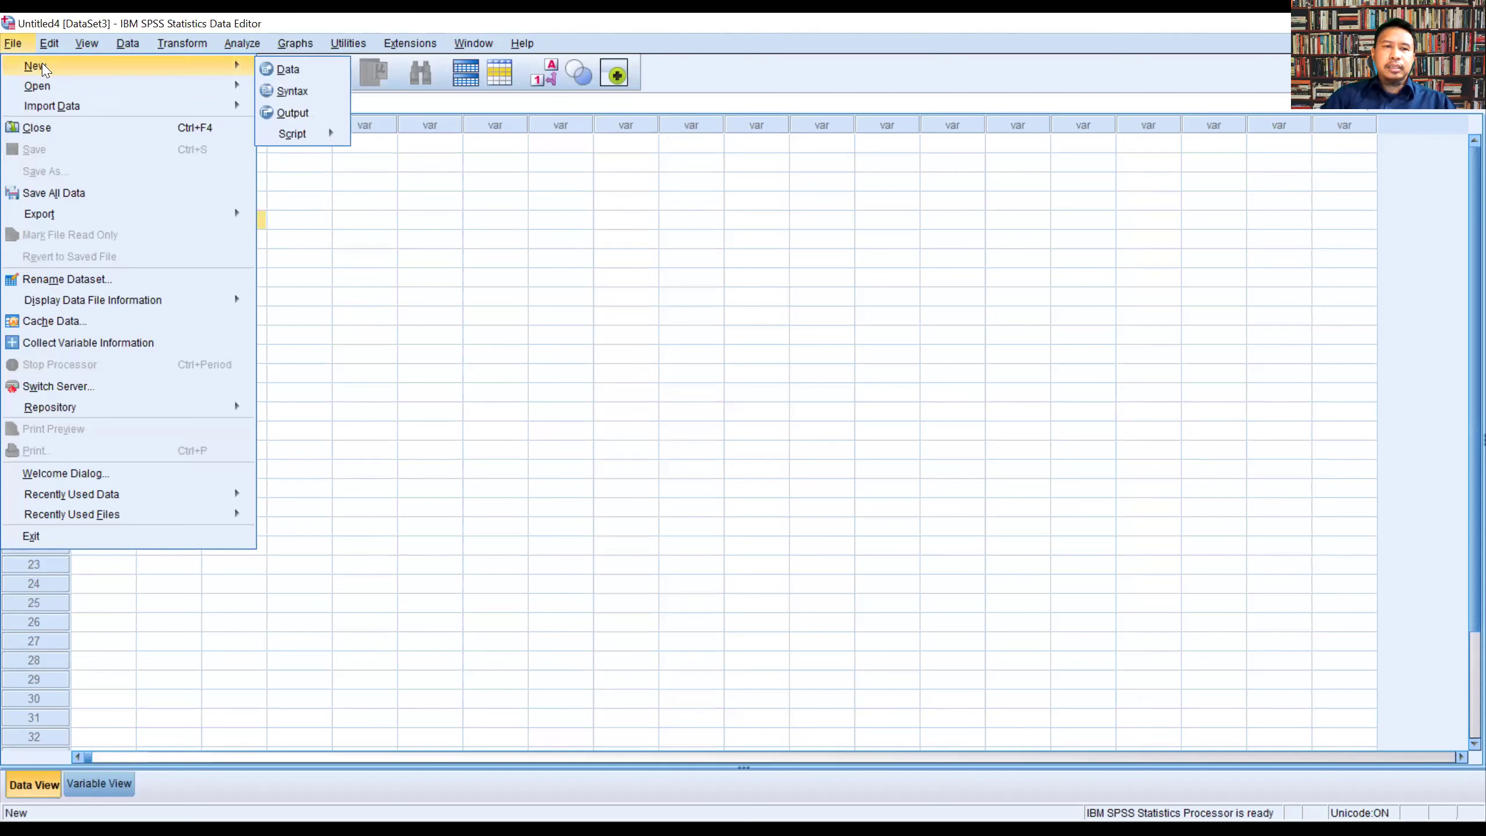
pyautogui.click(290, 69)
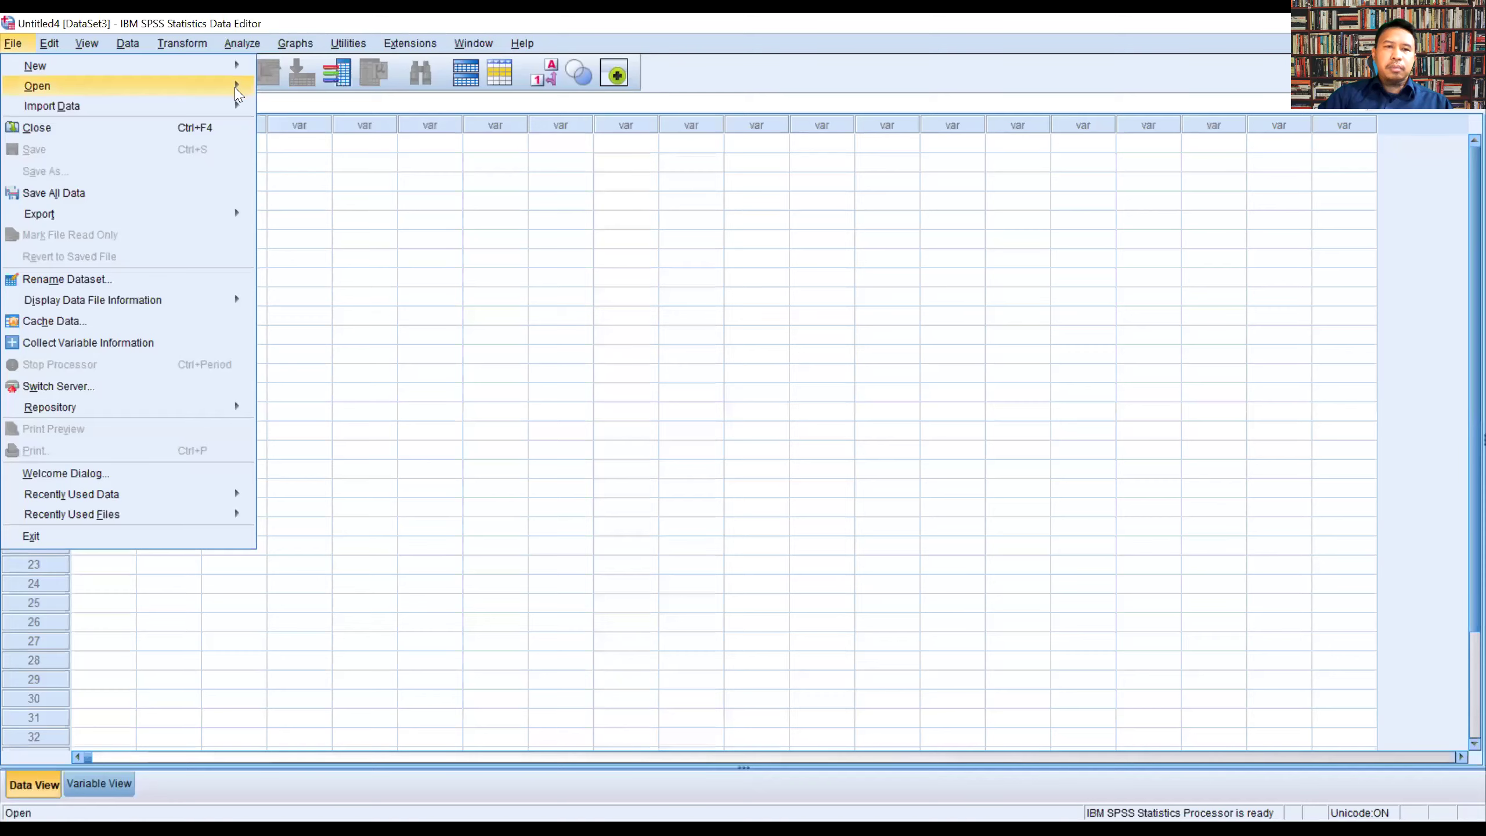
pyautogui.moveTo(245, 86)
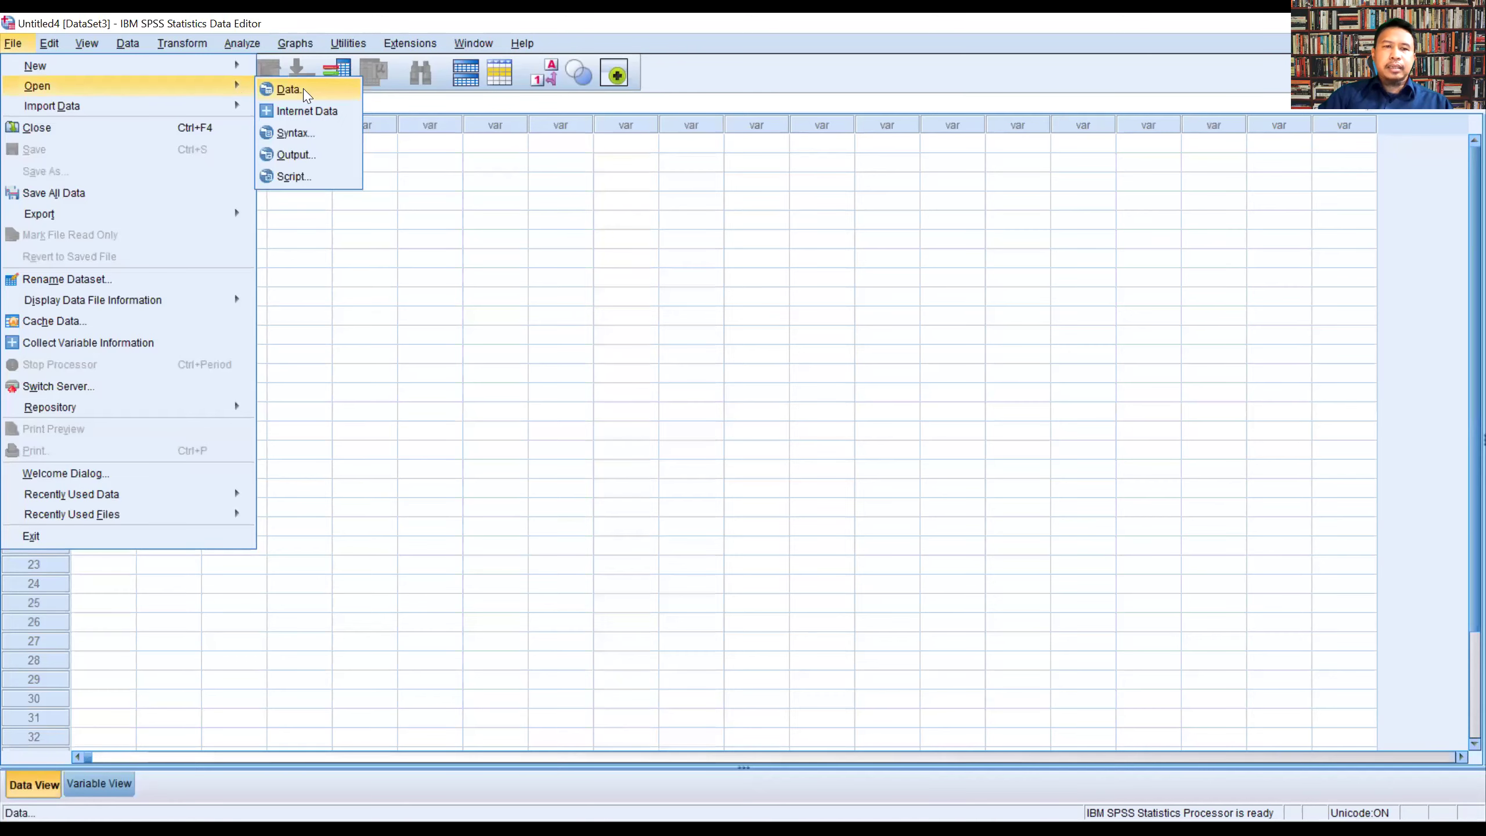
pyautogui.click(304, 91)
pyautogui.click(644, 287)
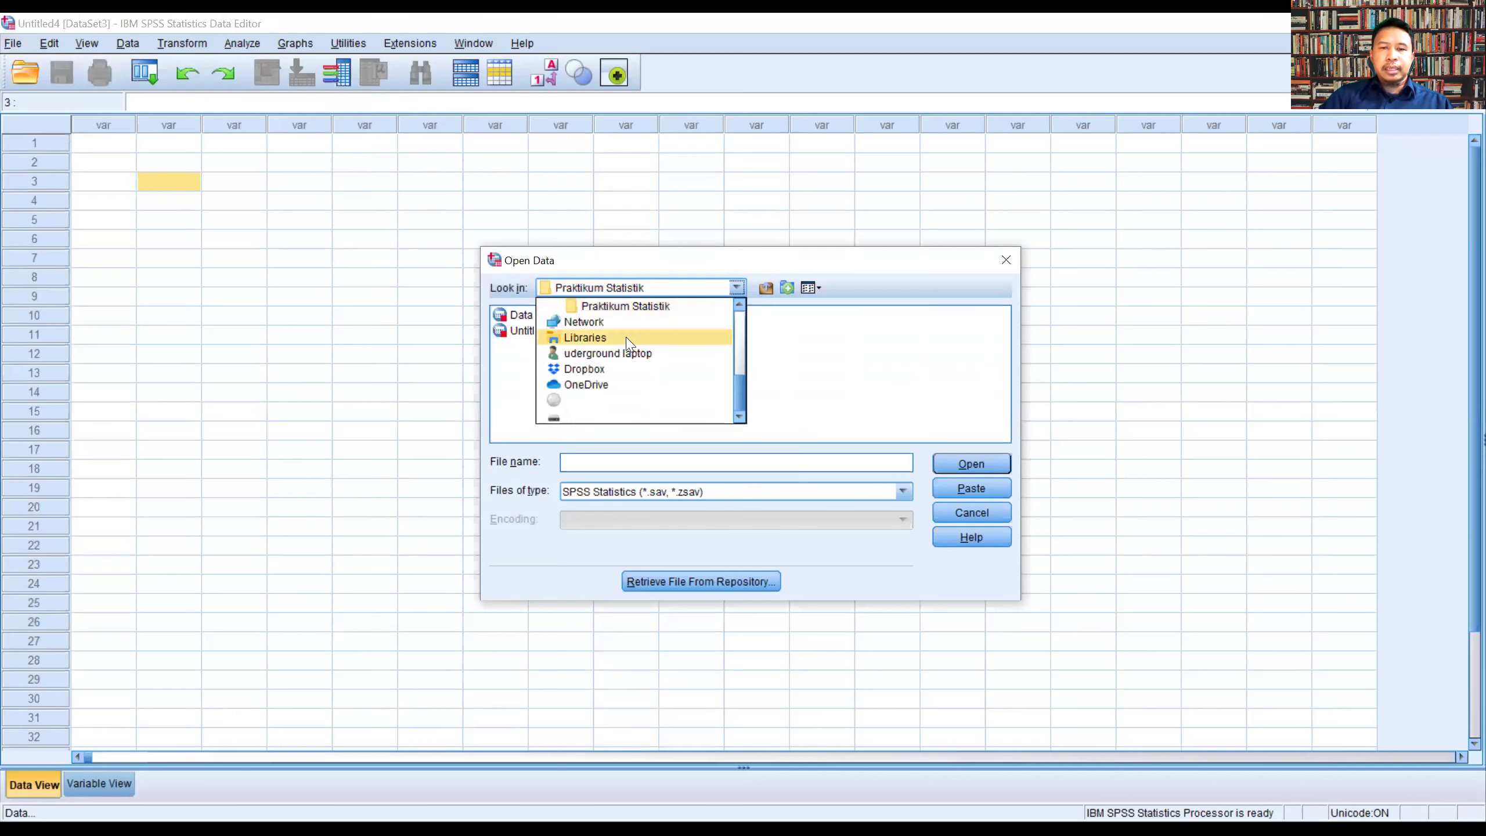
pyautogui.scroll(4, 627, 344)
pyautogui.click(604, 345)
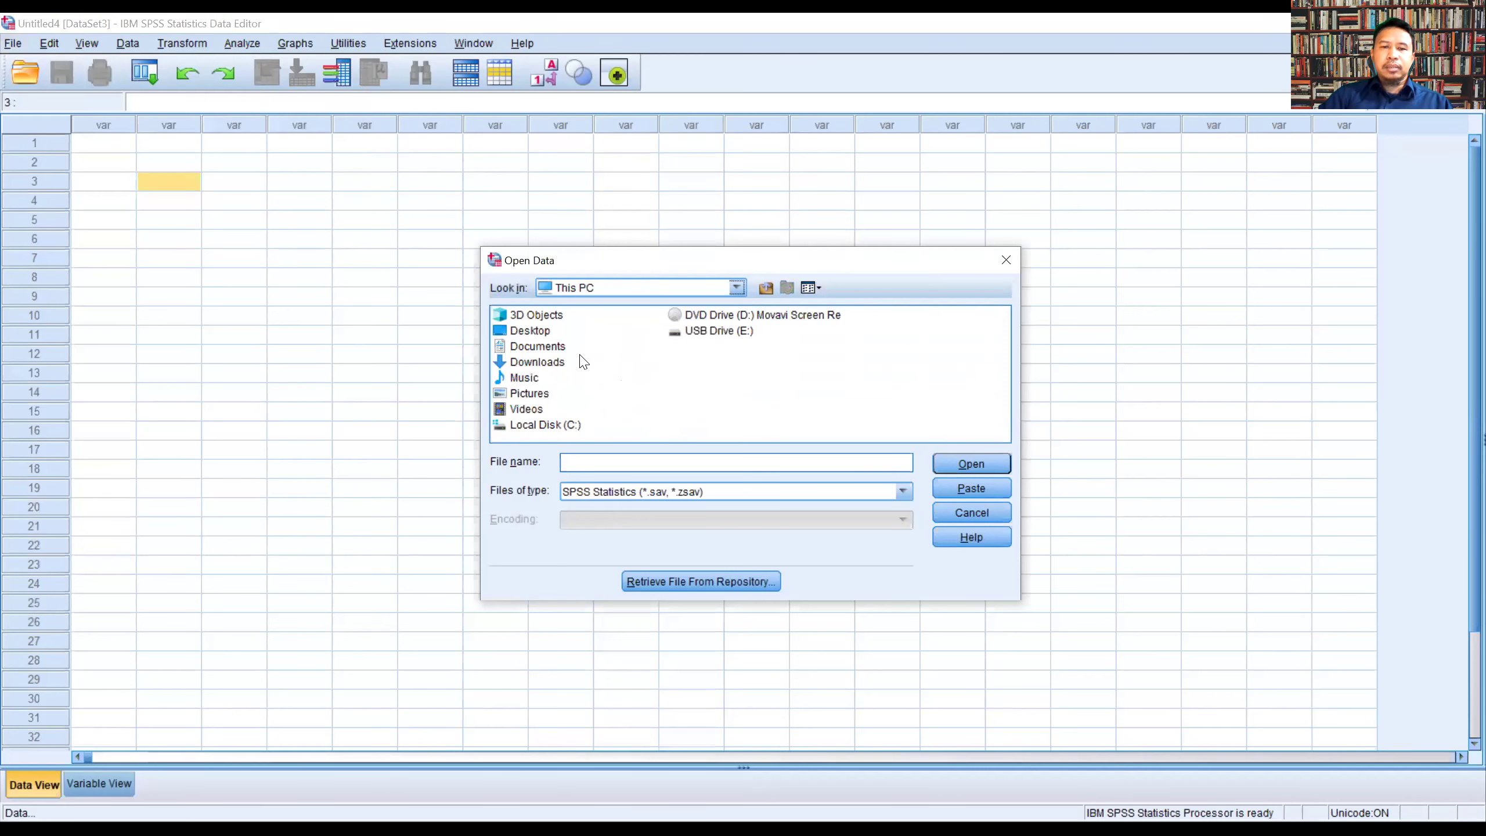
pyautogui.doubleClick(572, 426)
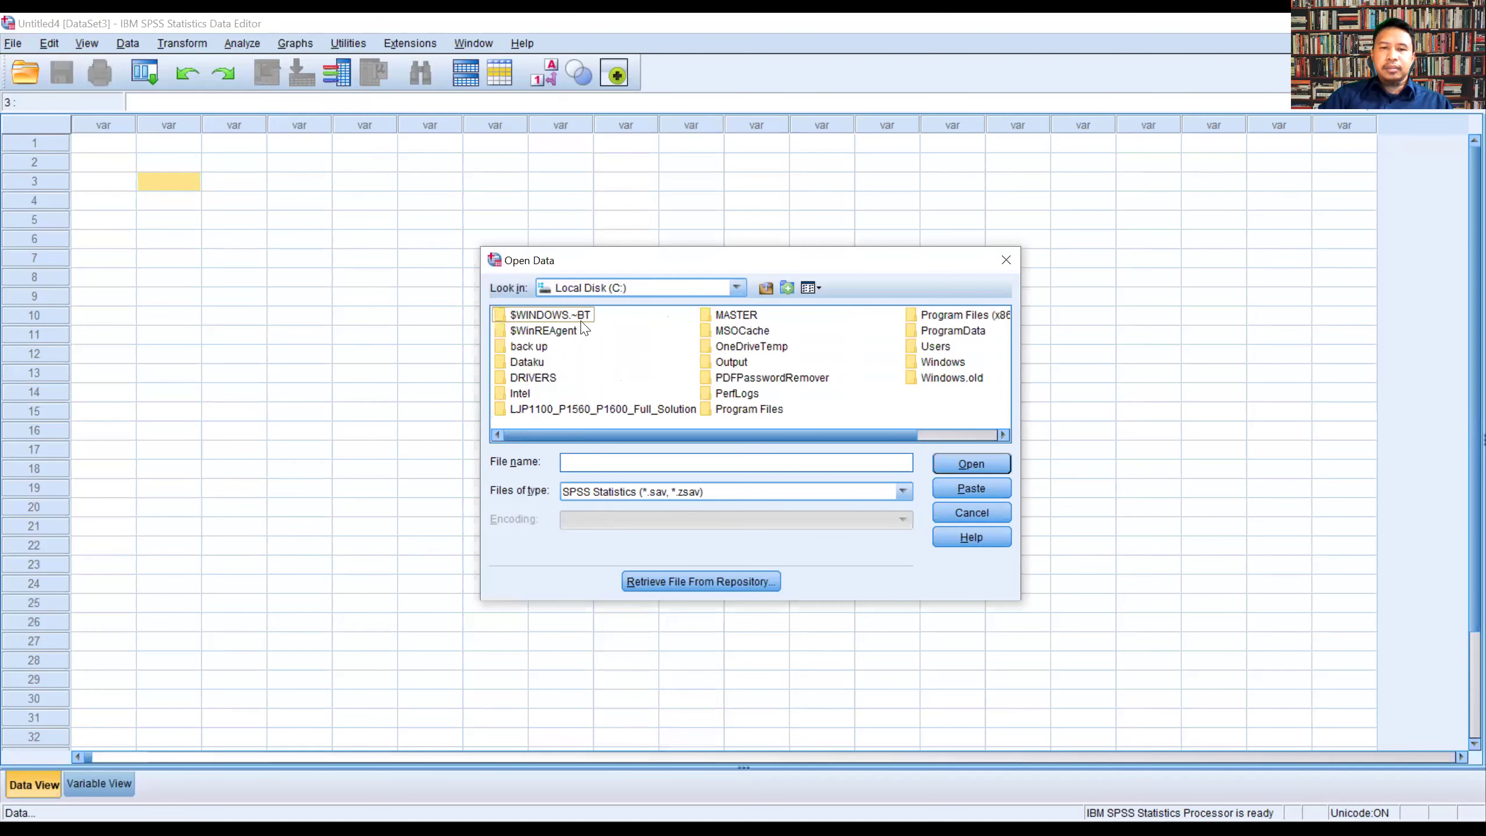
# - Browse through the Program Files, IBM and SPSS folders into the Statistics folder
pyautogui.hscroll(1, 725, 360)
pyautogui.hscroll(-1, 711, 359)
pyautogui.hscroll(1, 809, 345)
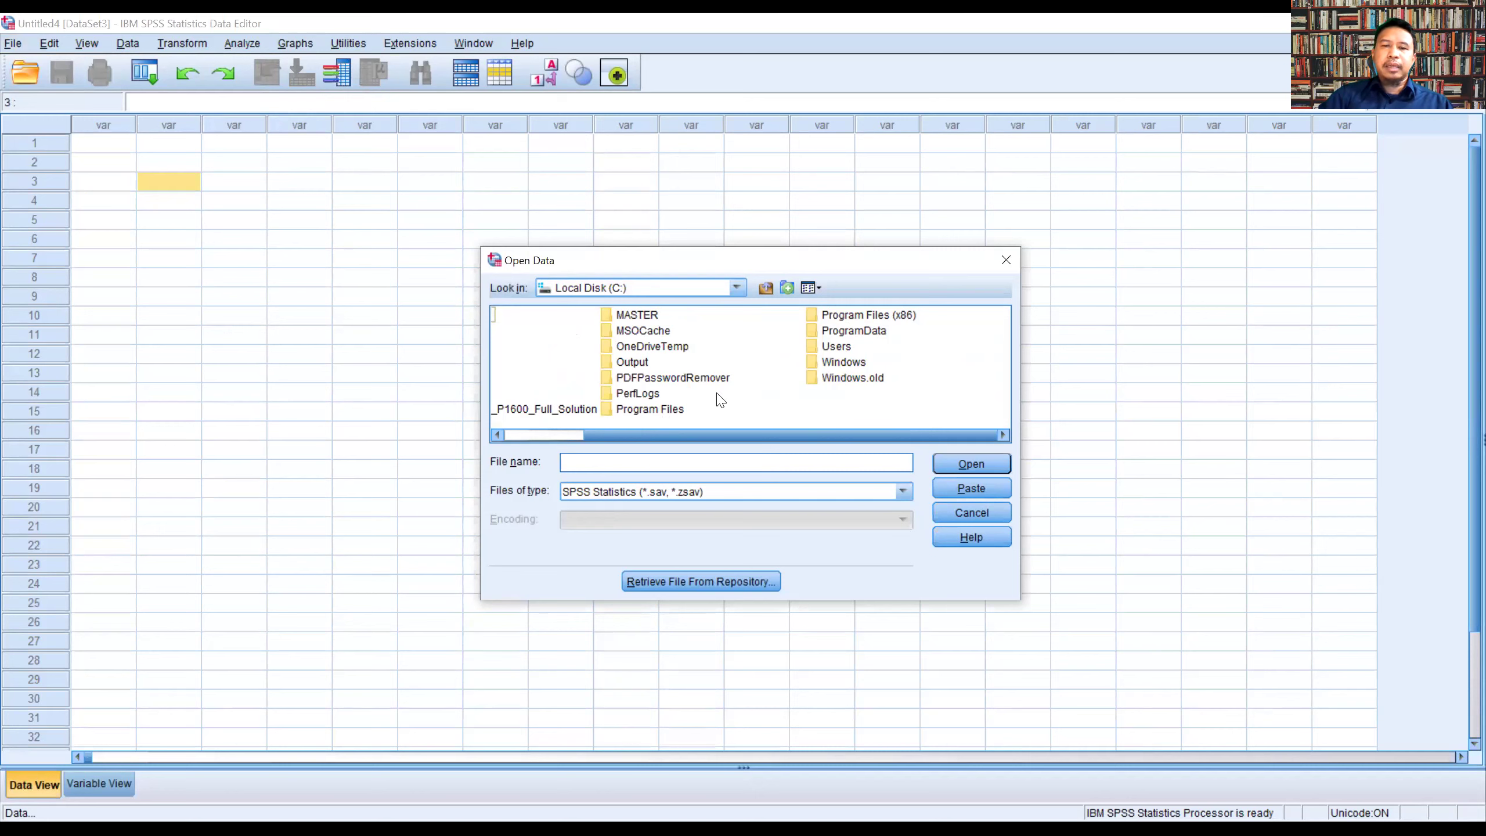
pyautogui.doubleClick(649, 409)
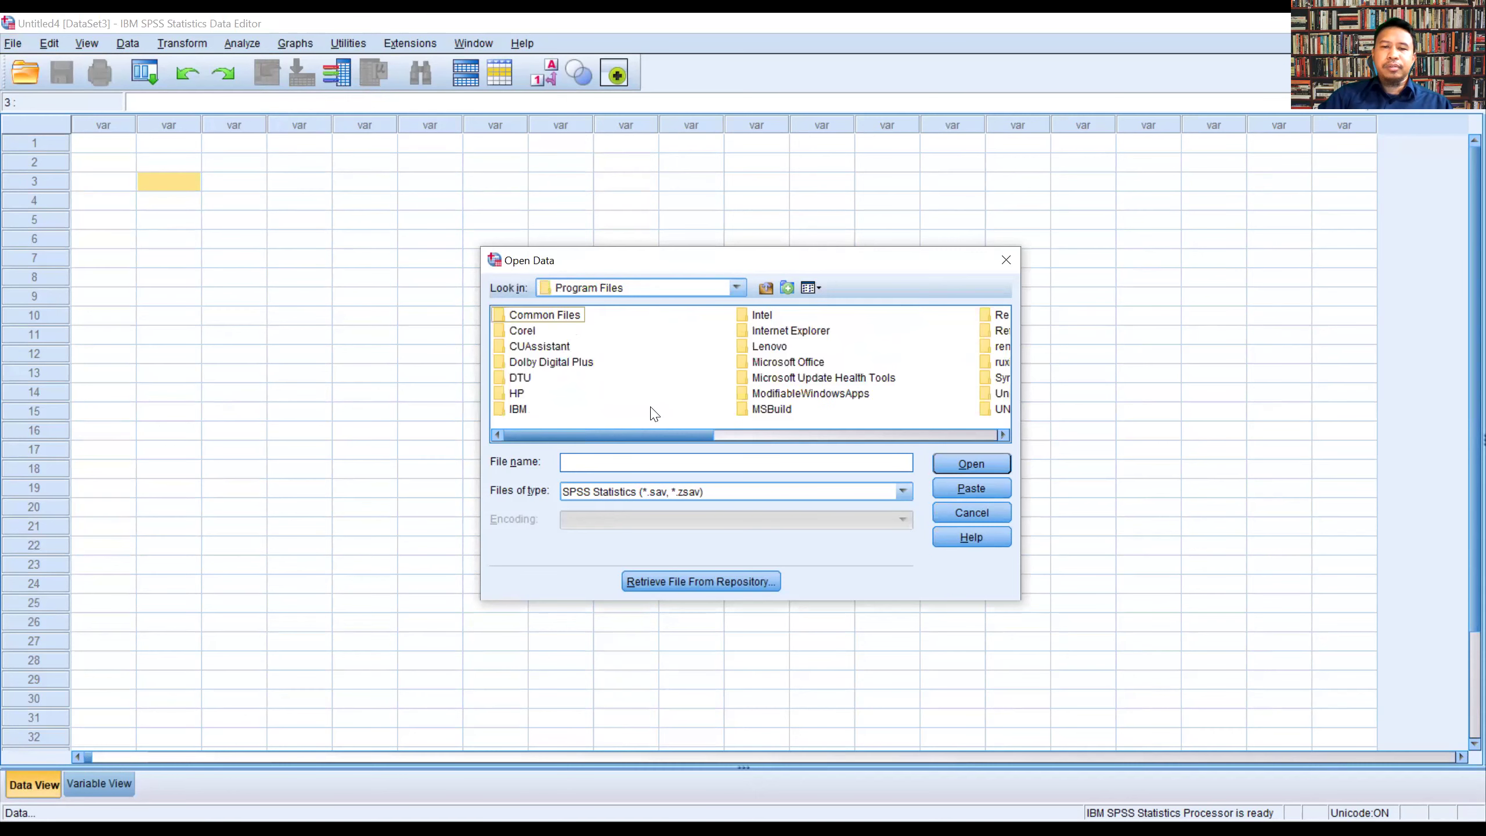
pyautogui.doubleClick(519, 409)
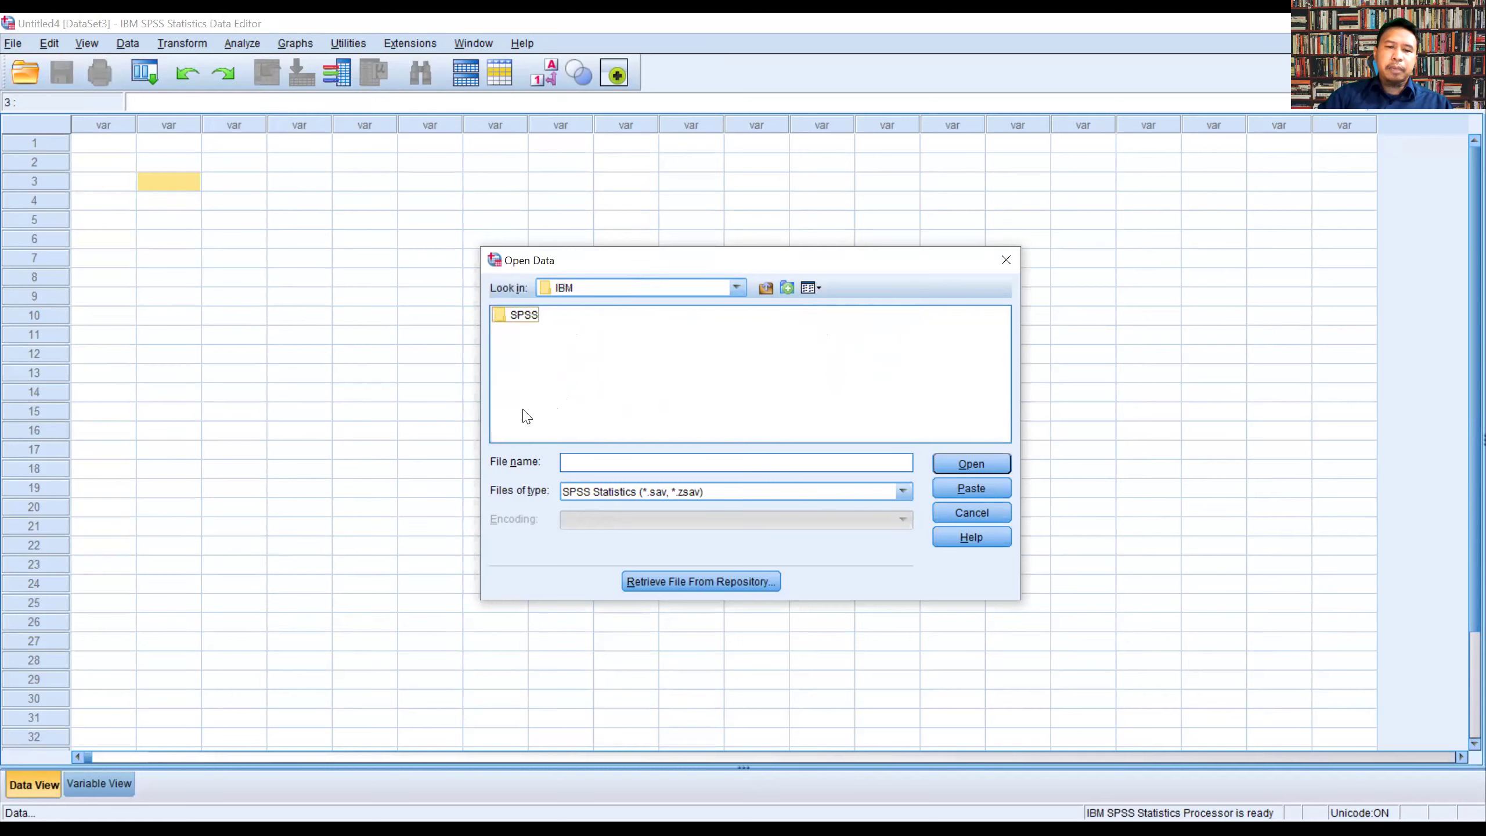
pyautogui.doubleClick(528, 316)
pyautogui.doubleClick(538, 316)
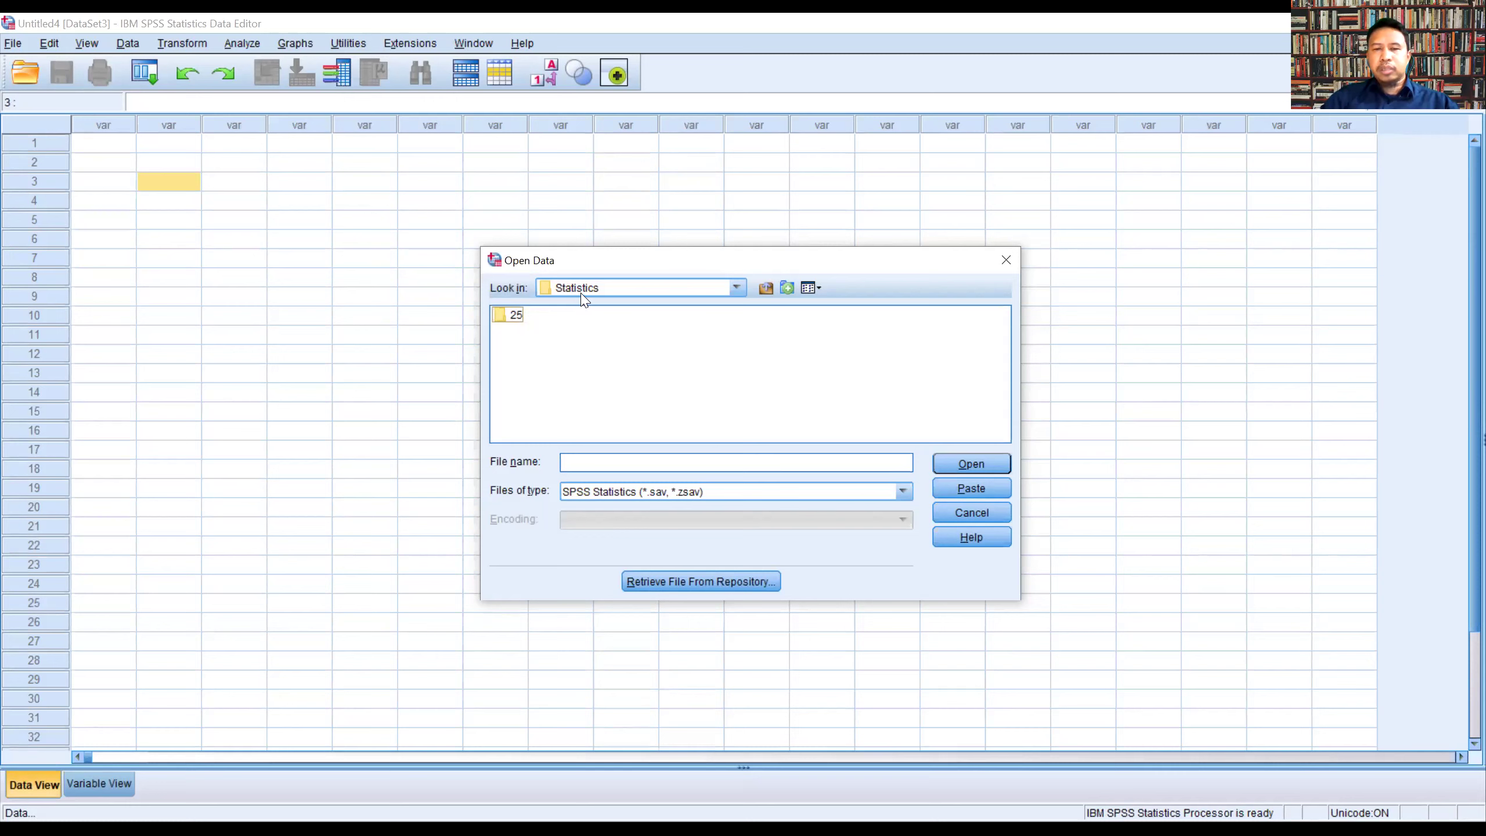
# - Open the version folder 25 and go into its Samples folder
pyautogui.click(516, 317)
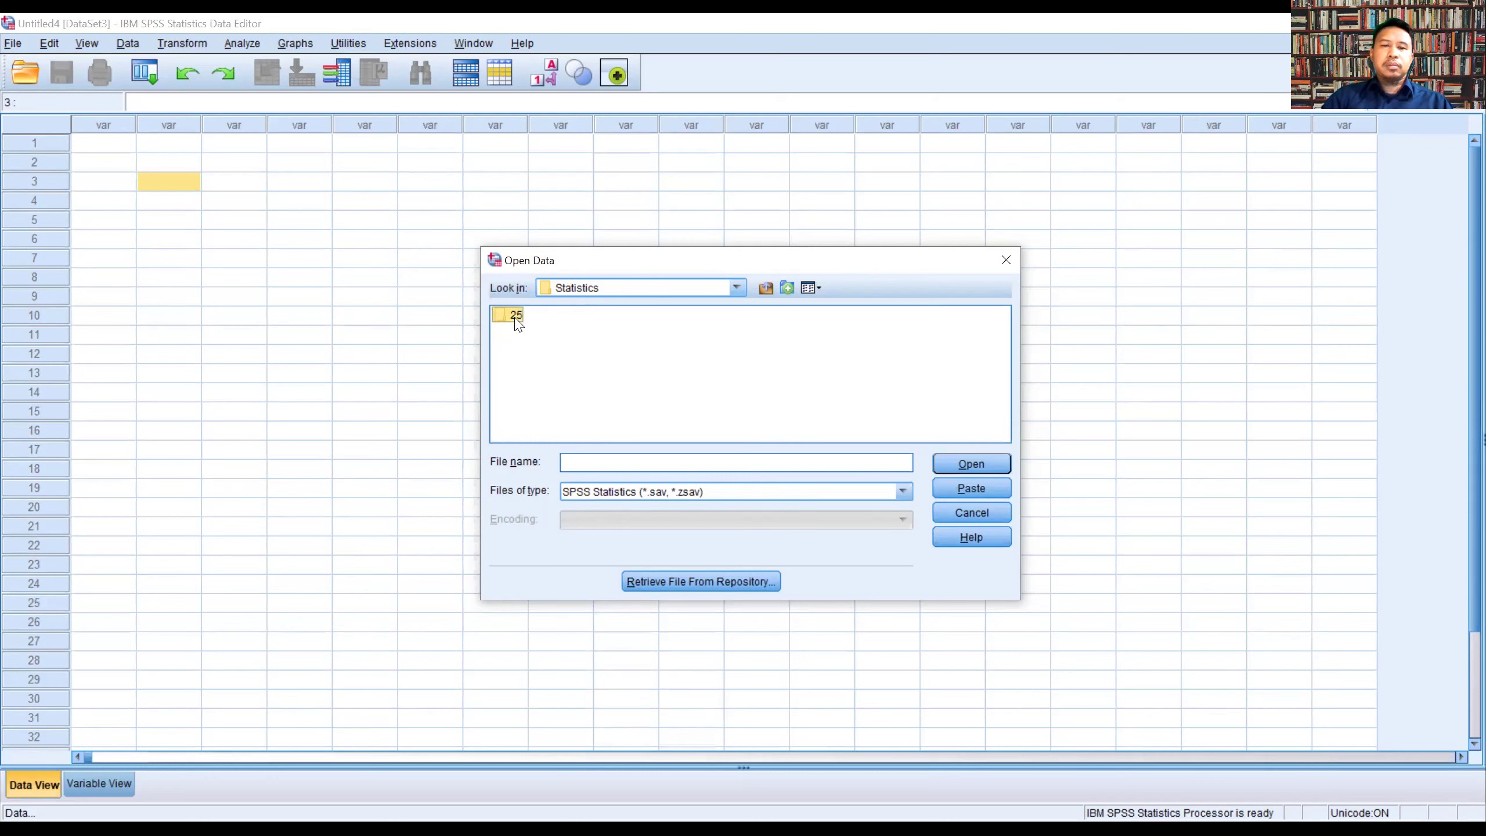
pyautogui.doubleClick(516, 317)
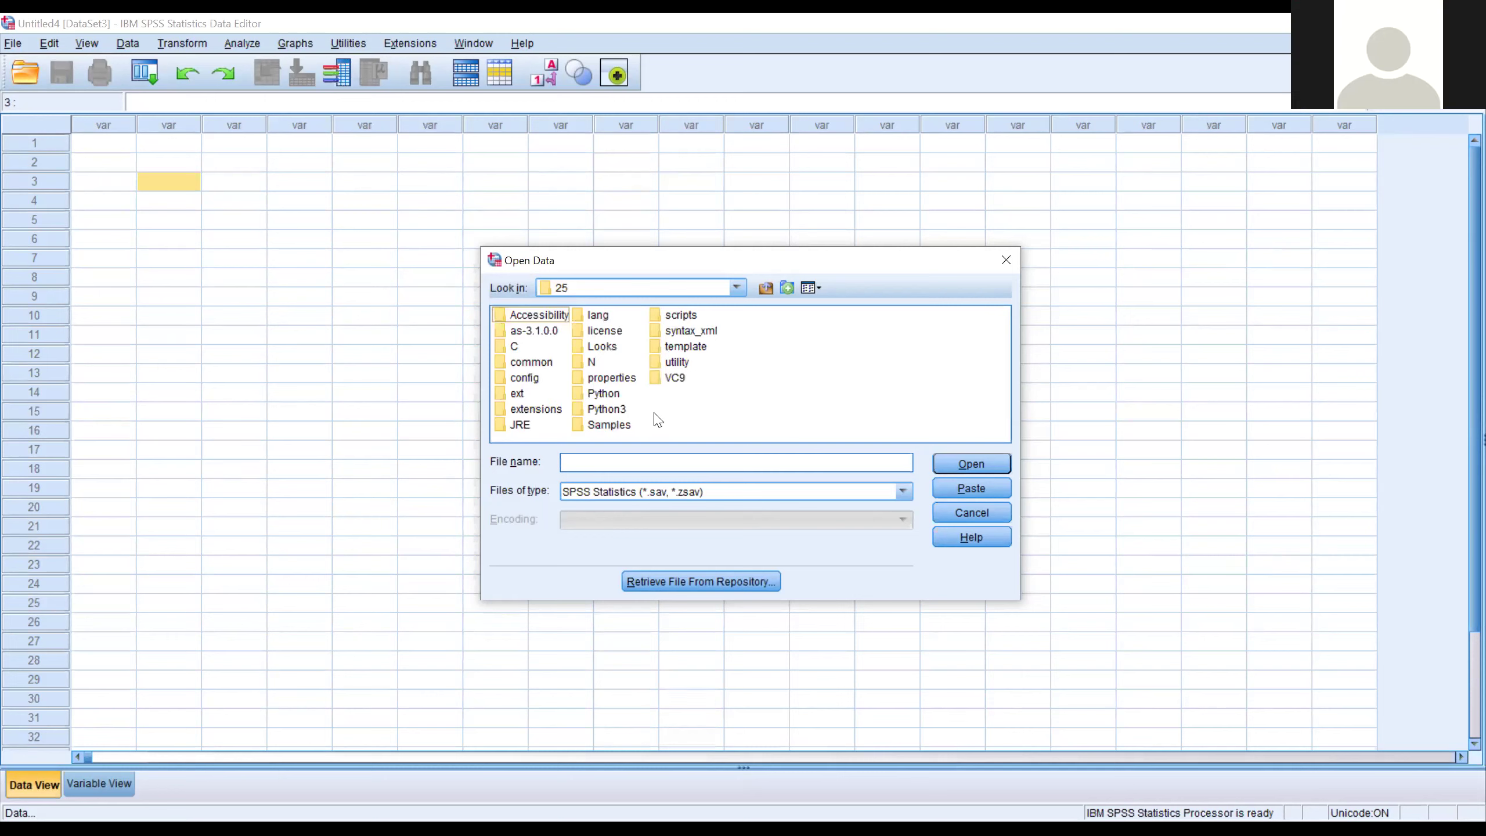
pyautogui.click(608, 426)
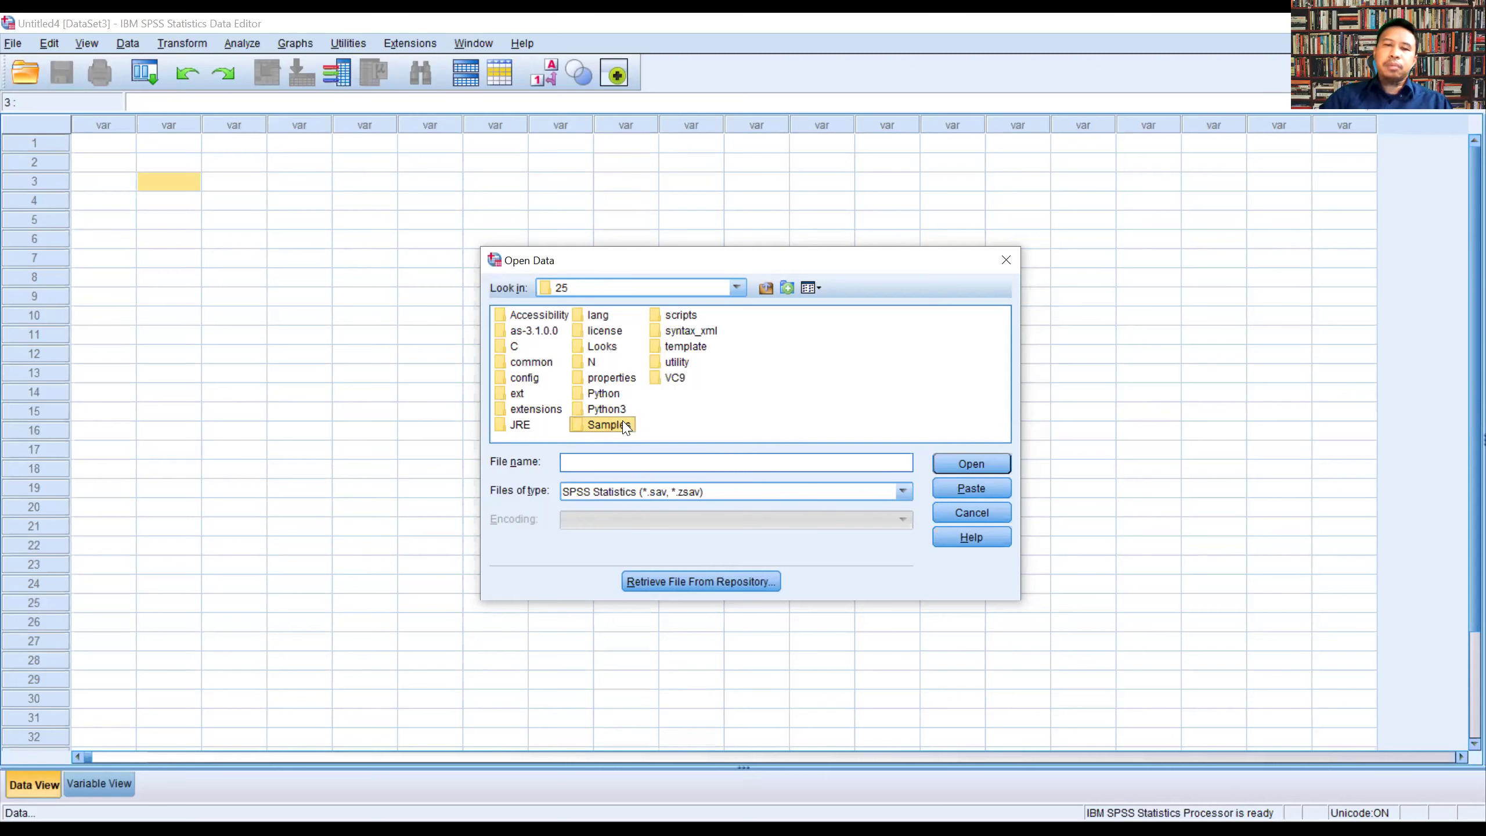
pyautogui.click(629, 425)
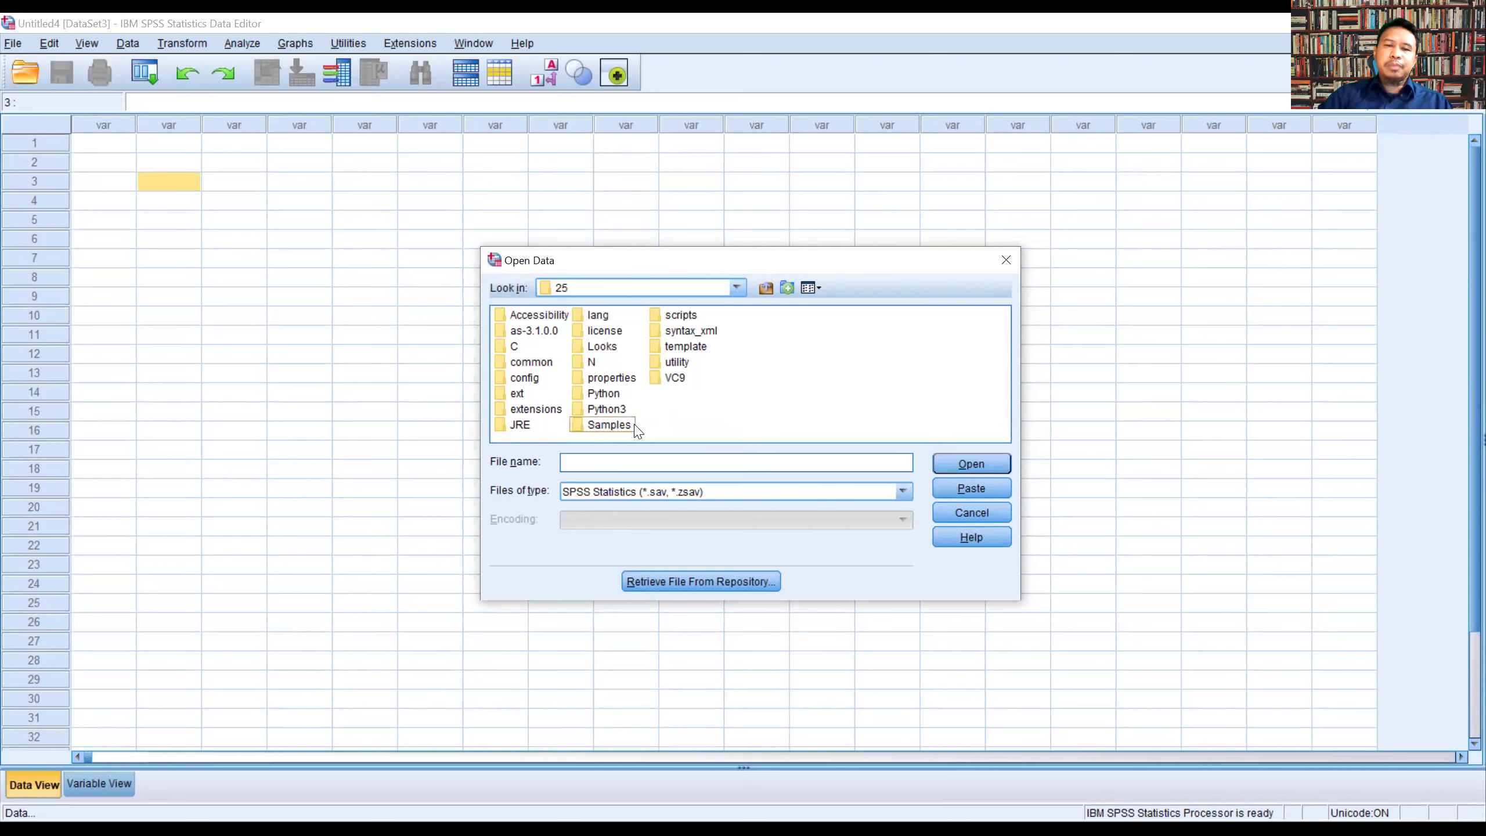
pyautogui.moveTo(589, 425); pyautogui.dragTo(612, 425)
pyautogui.doubleClick(589, 426)
pyautogui.doubleClick(585, 426)
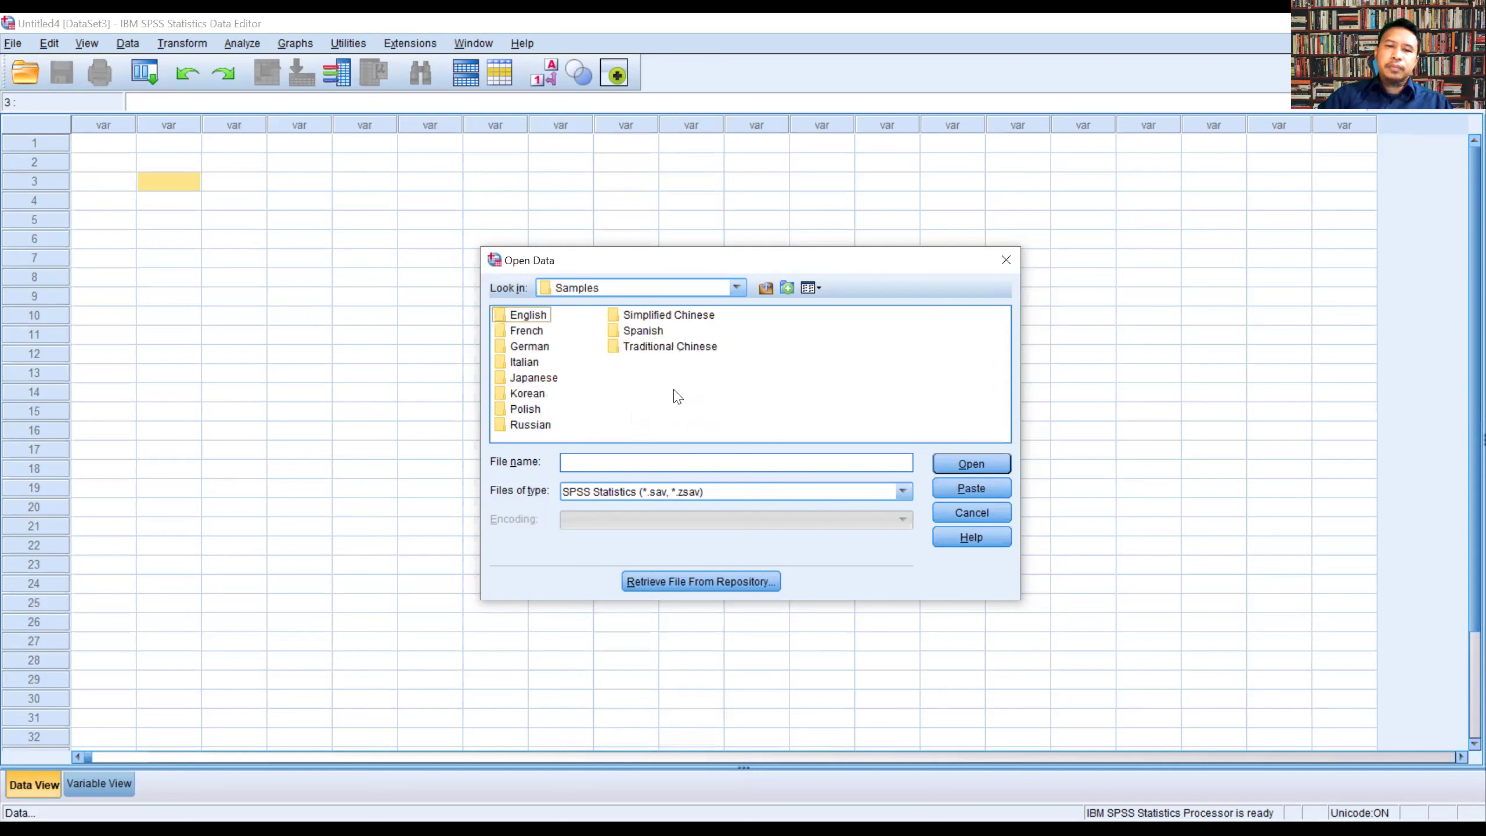
# - Go into the English folder of the sample data
pyautogui.click(532, 316)
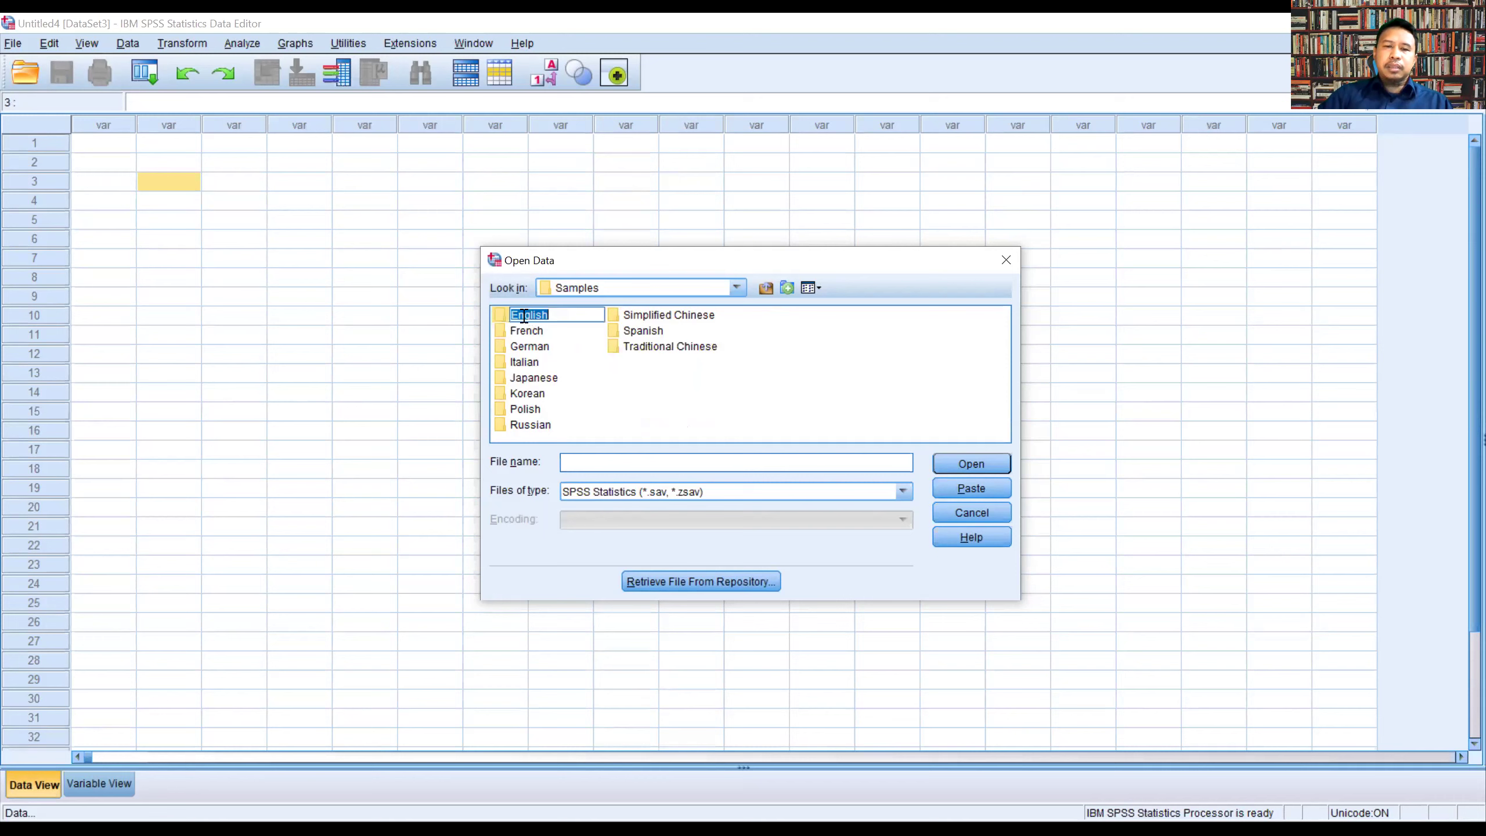
pyautogui.click(504, 317)
pyautogui.doubleClick(505, 319)
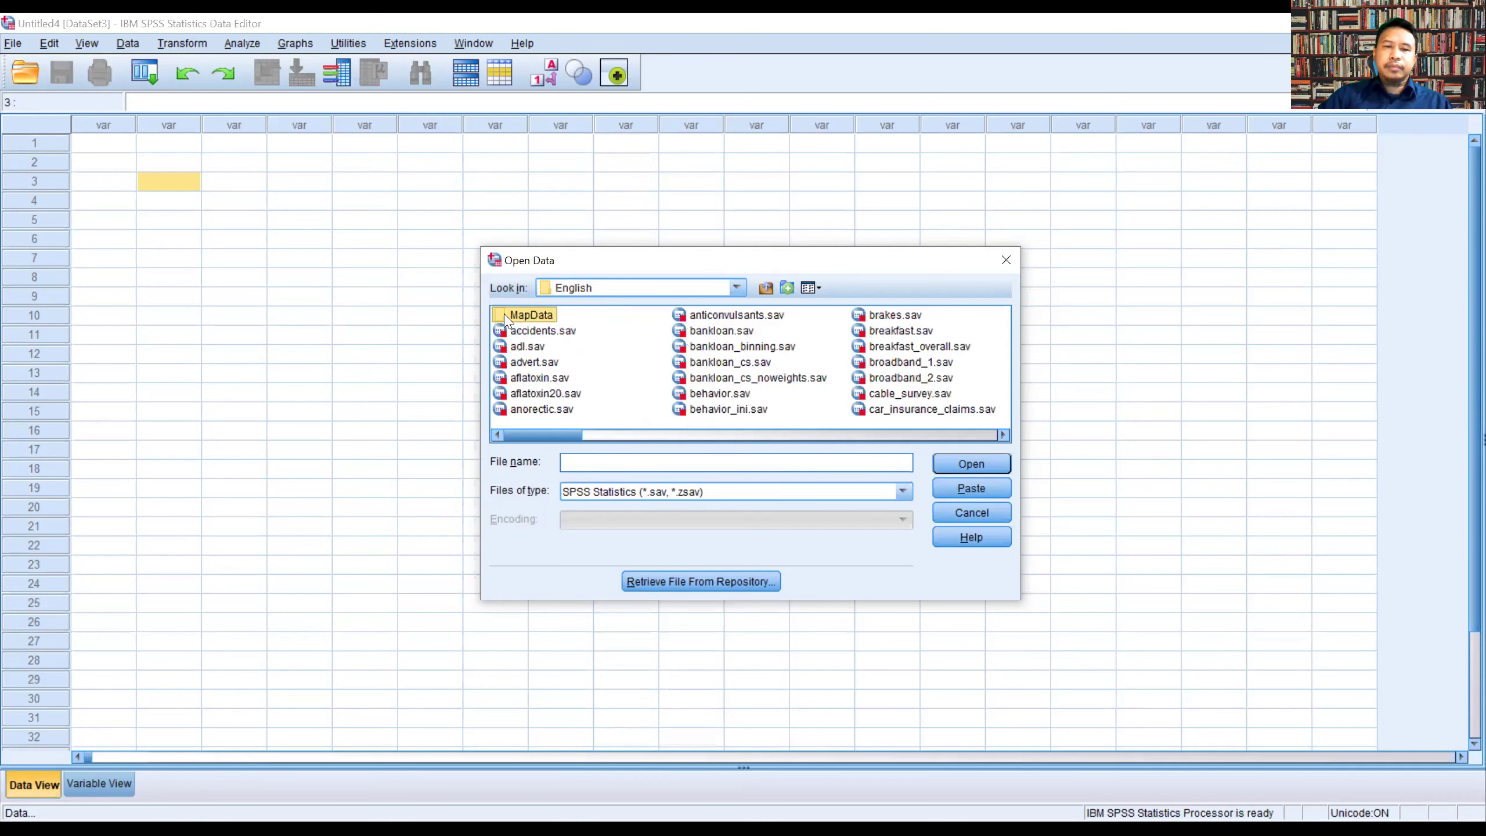
# - Find the sample file car_sales.sav in the English folder and open it
pyautogui.click(700, 364)
pyautogui.scroll(-8, 731, 365)
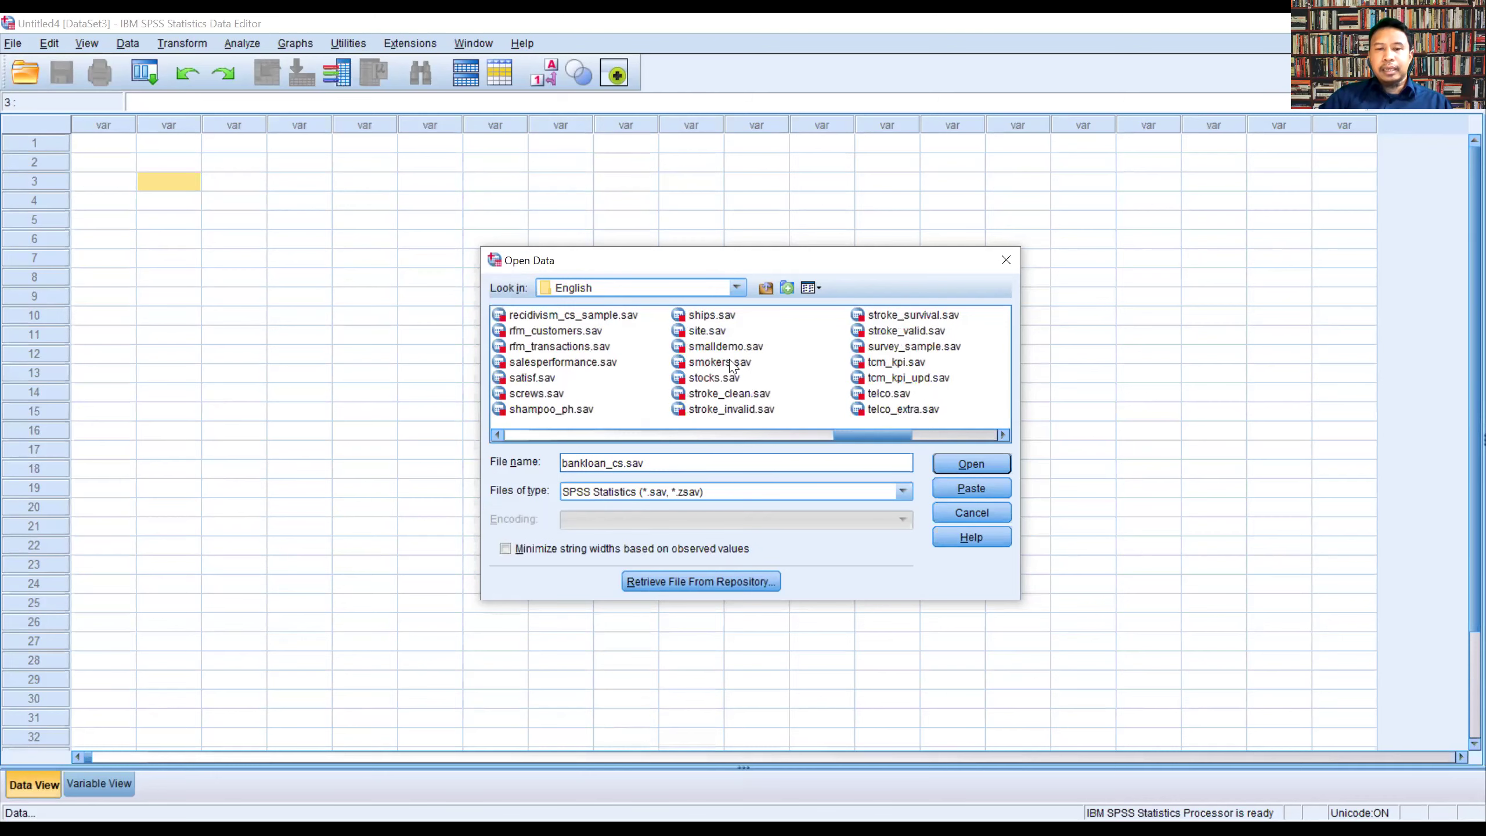
pyautogui.scroll(8, 731, 365)
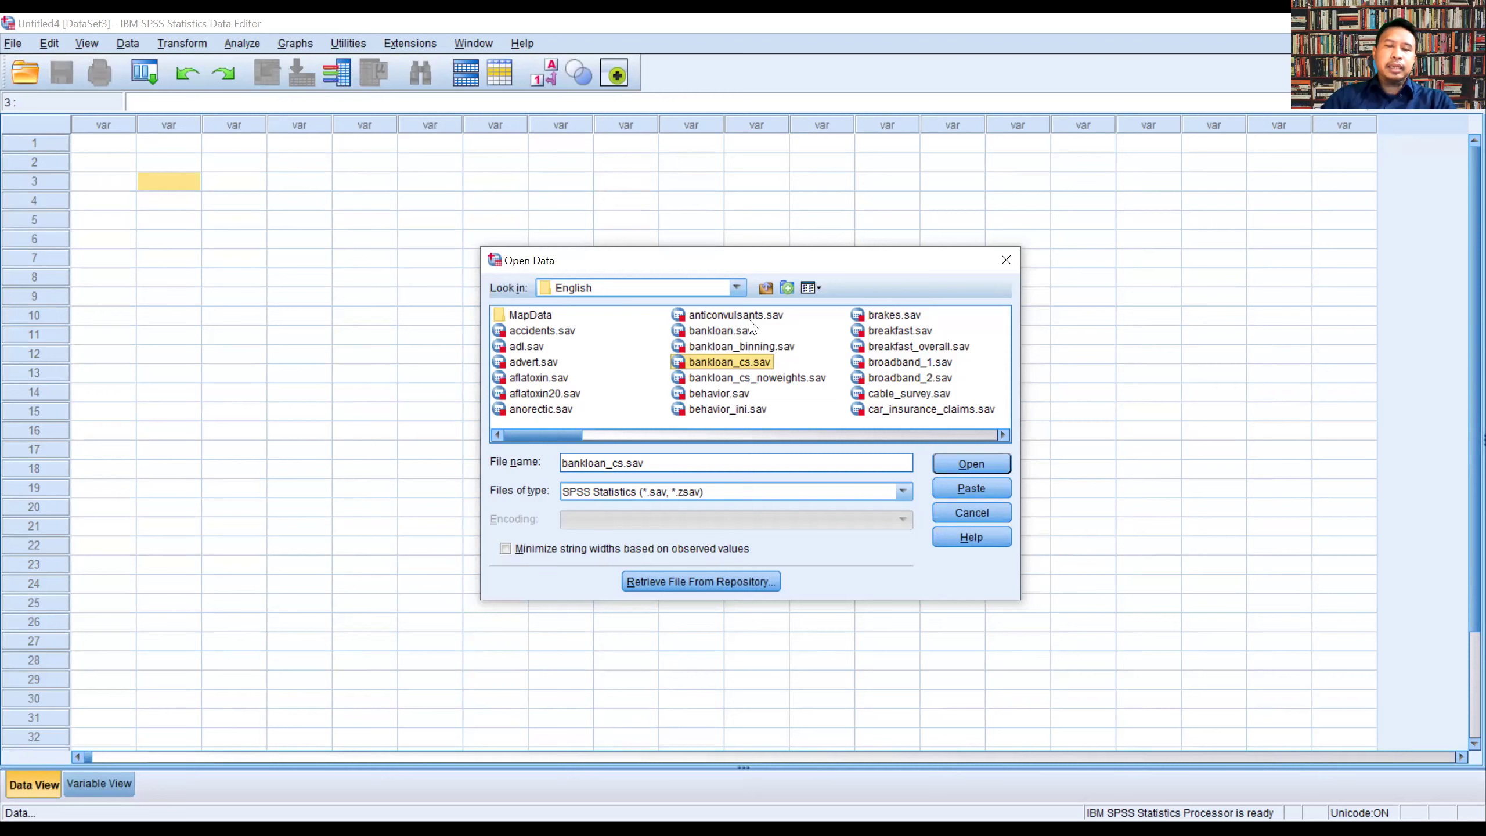
pyautogui.click(749, 331)
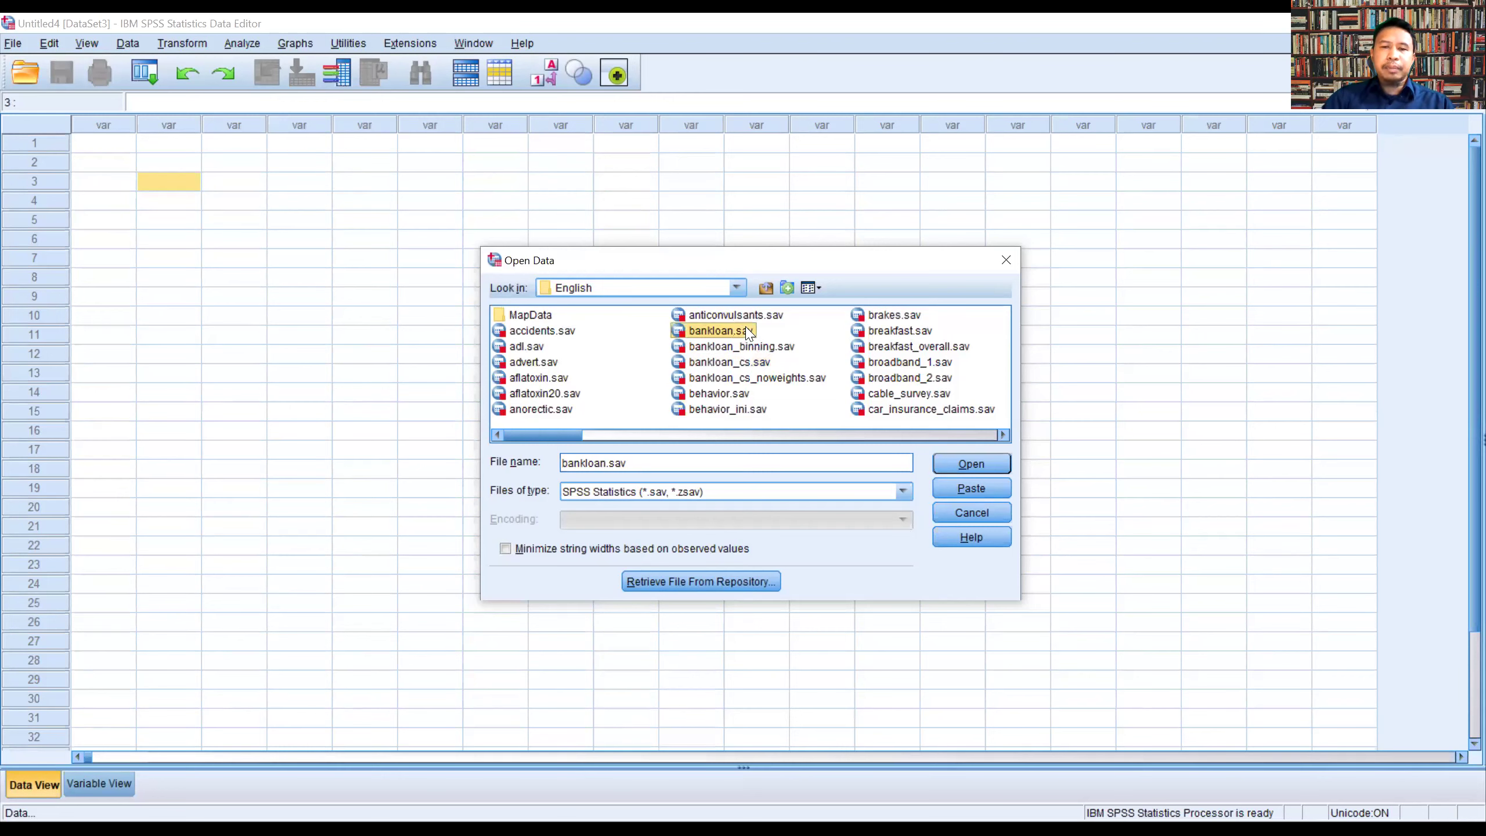
pyautogui.scroll(-3, 753, 364)
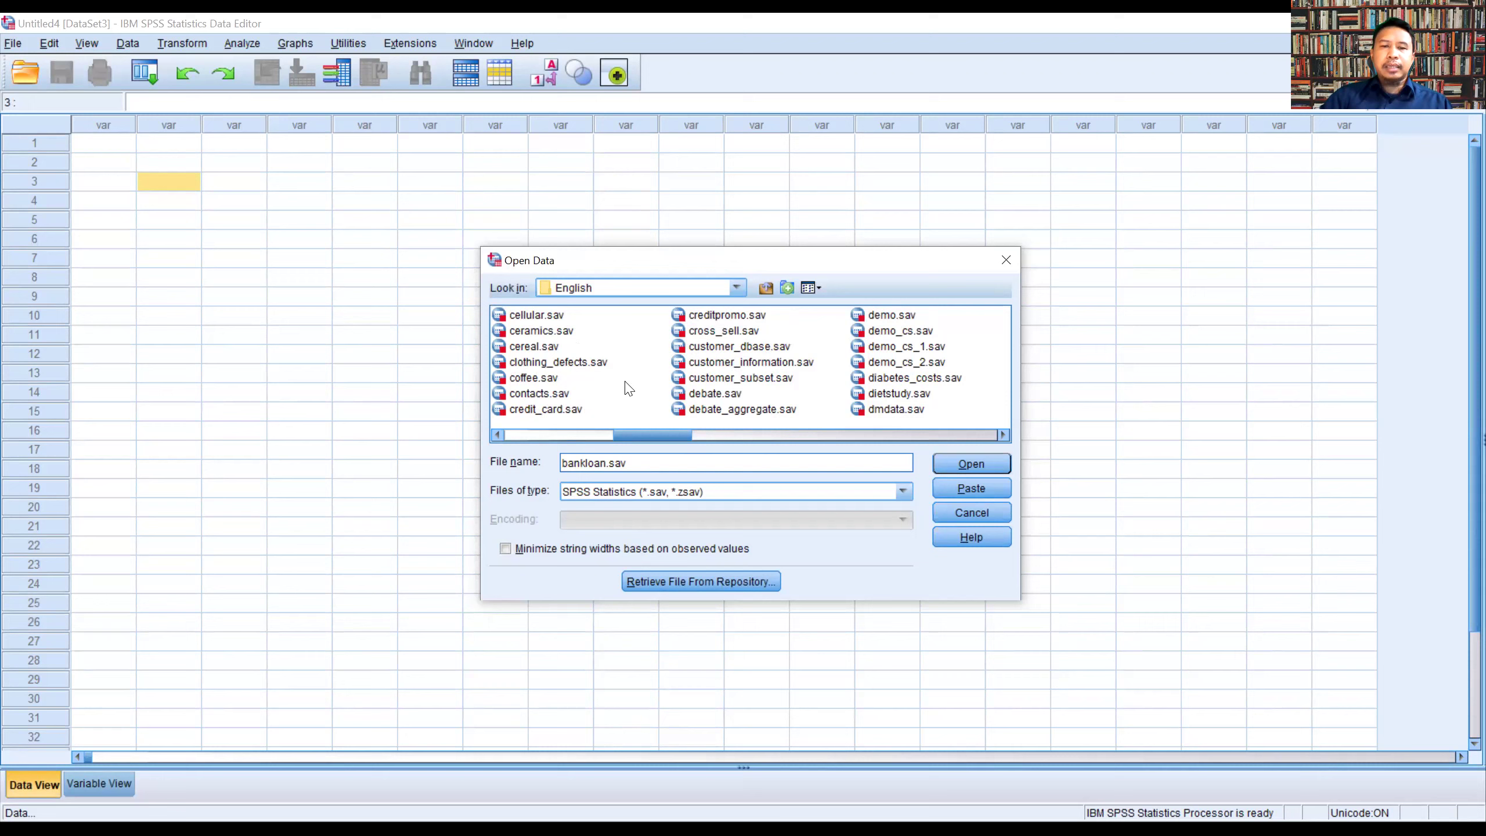
pyautogui.hscroll(-2, 628, 389)
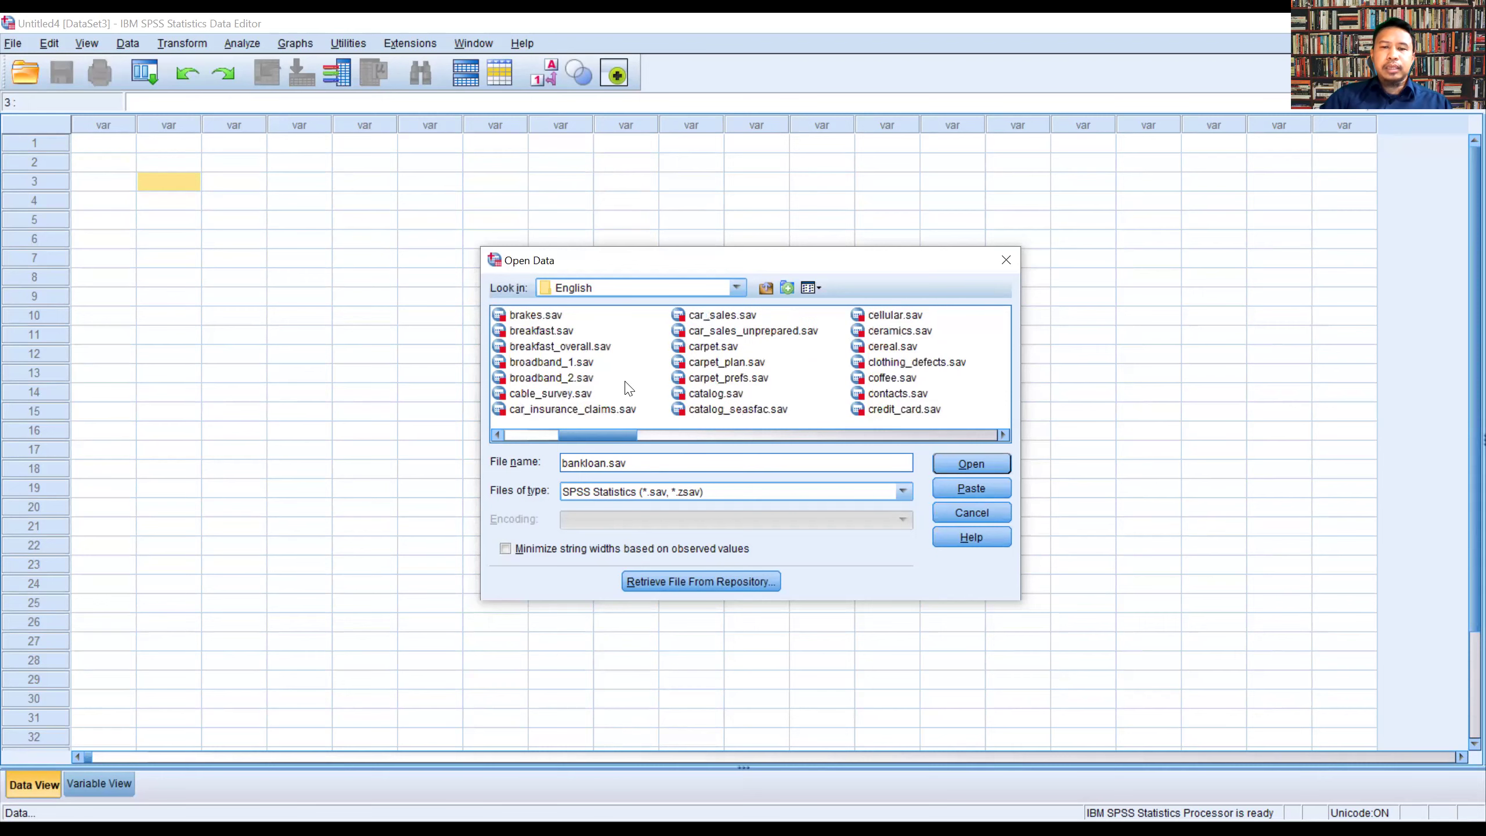
pyautogui.click(726, 317)
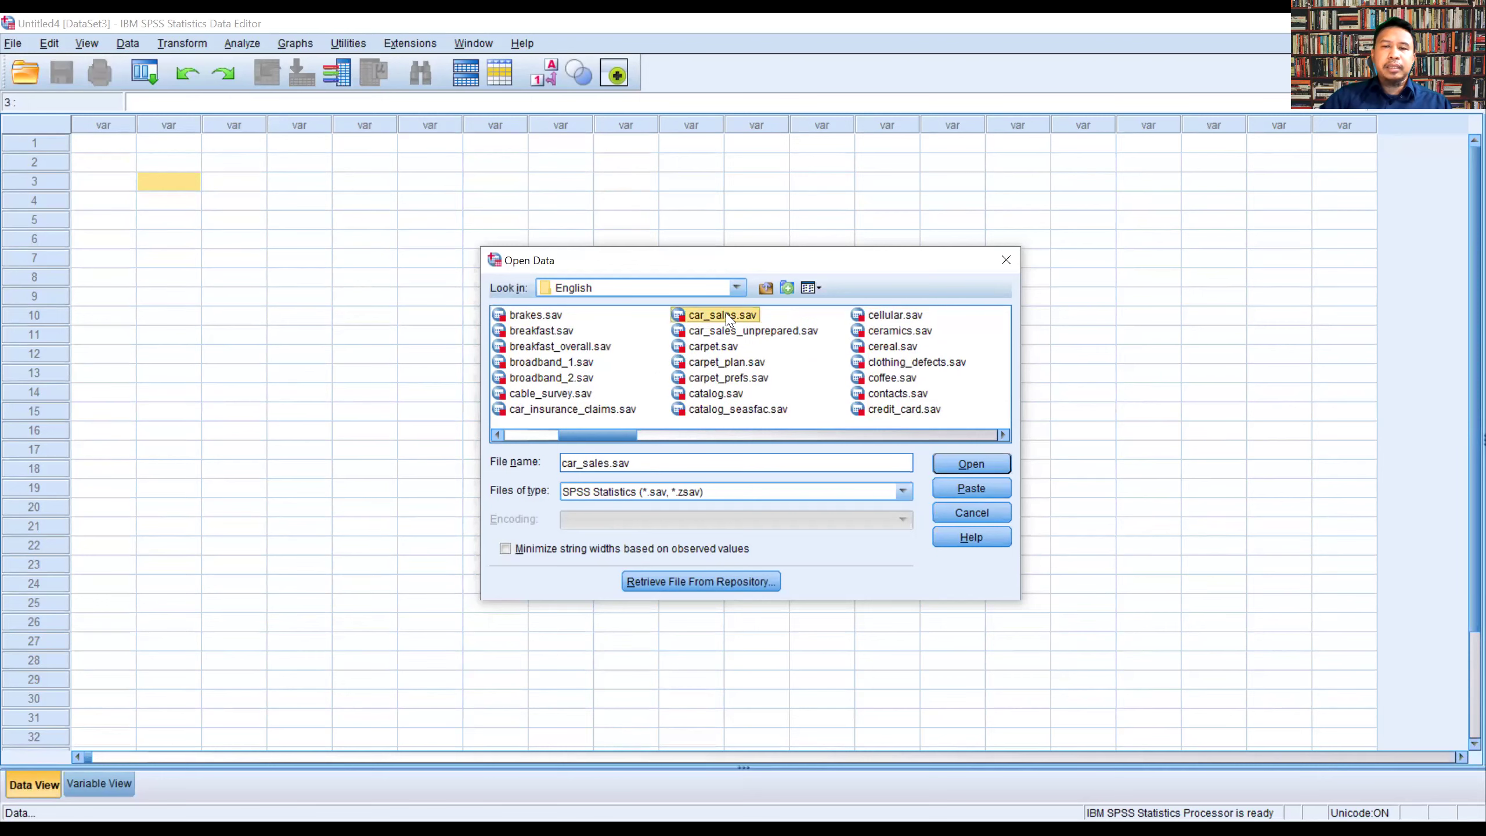
pyautogui.click(971, 471)
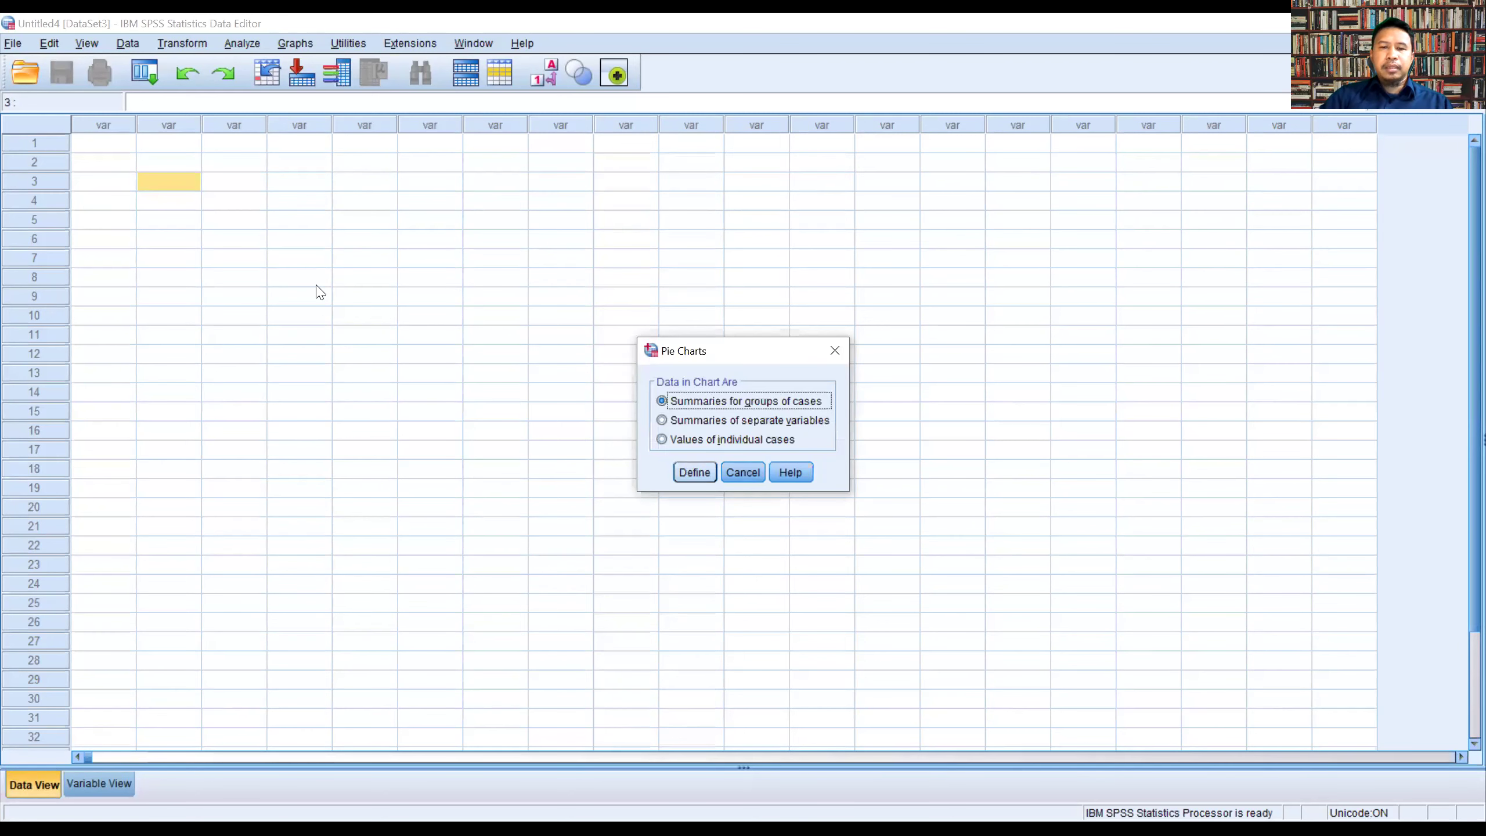
# - Create a pie chart of summaries for groups of cases with slices defined by Manufacturer, and review it in the output
pyautogui.press('Tab')
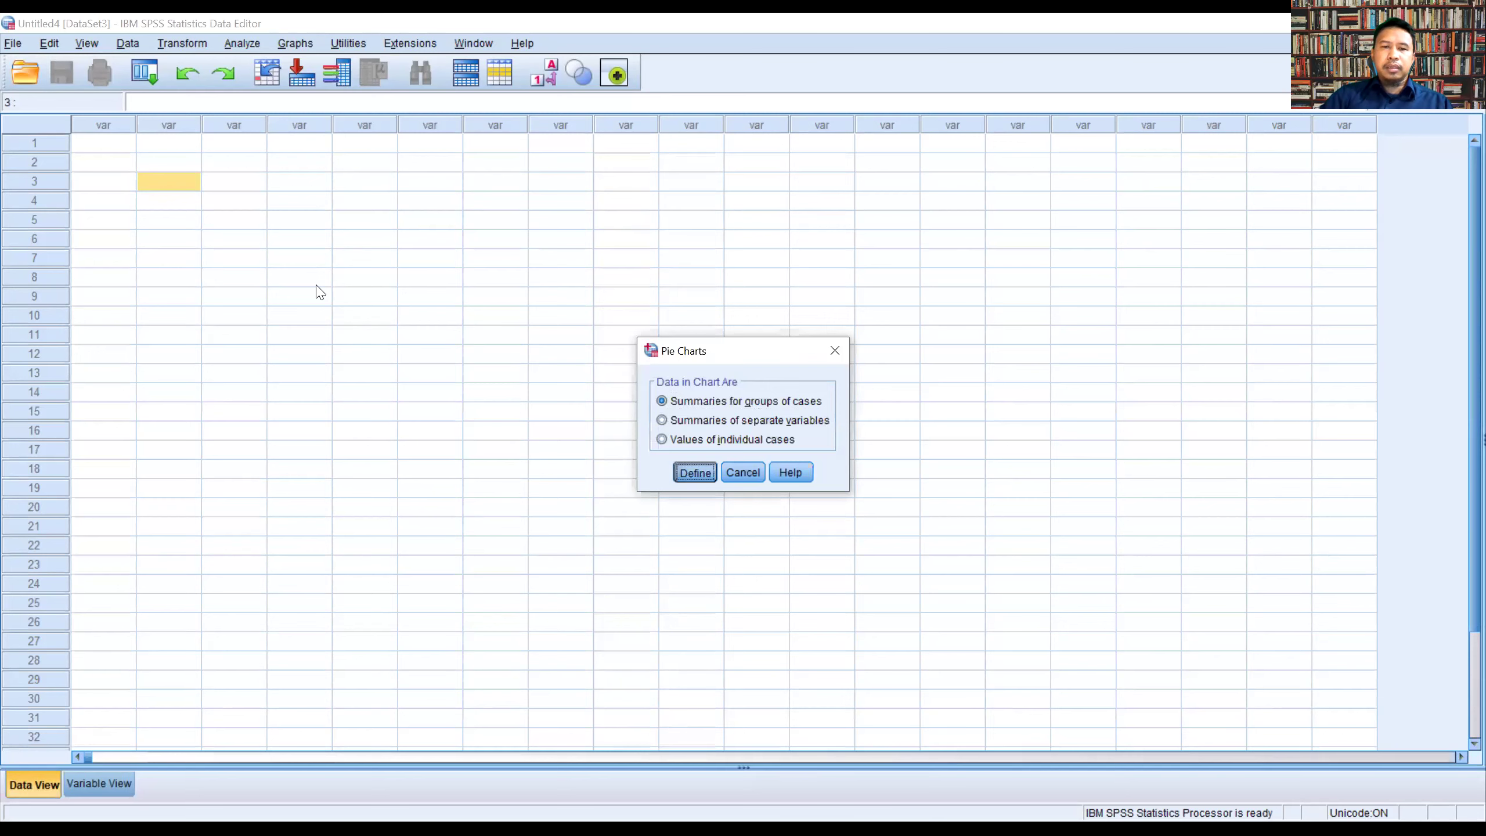
pyautogui.press('Return')
pyautogui.hotkey('alt', 'b')
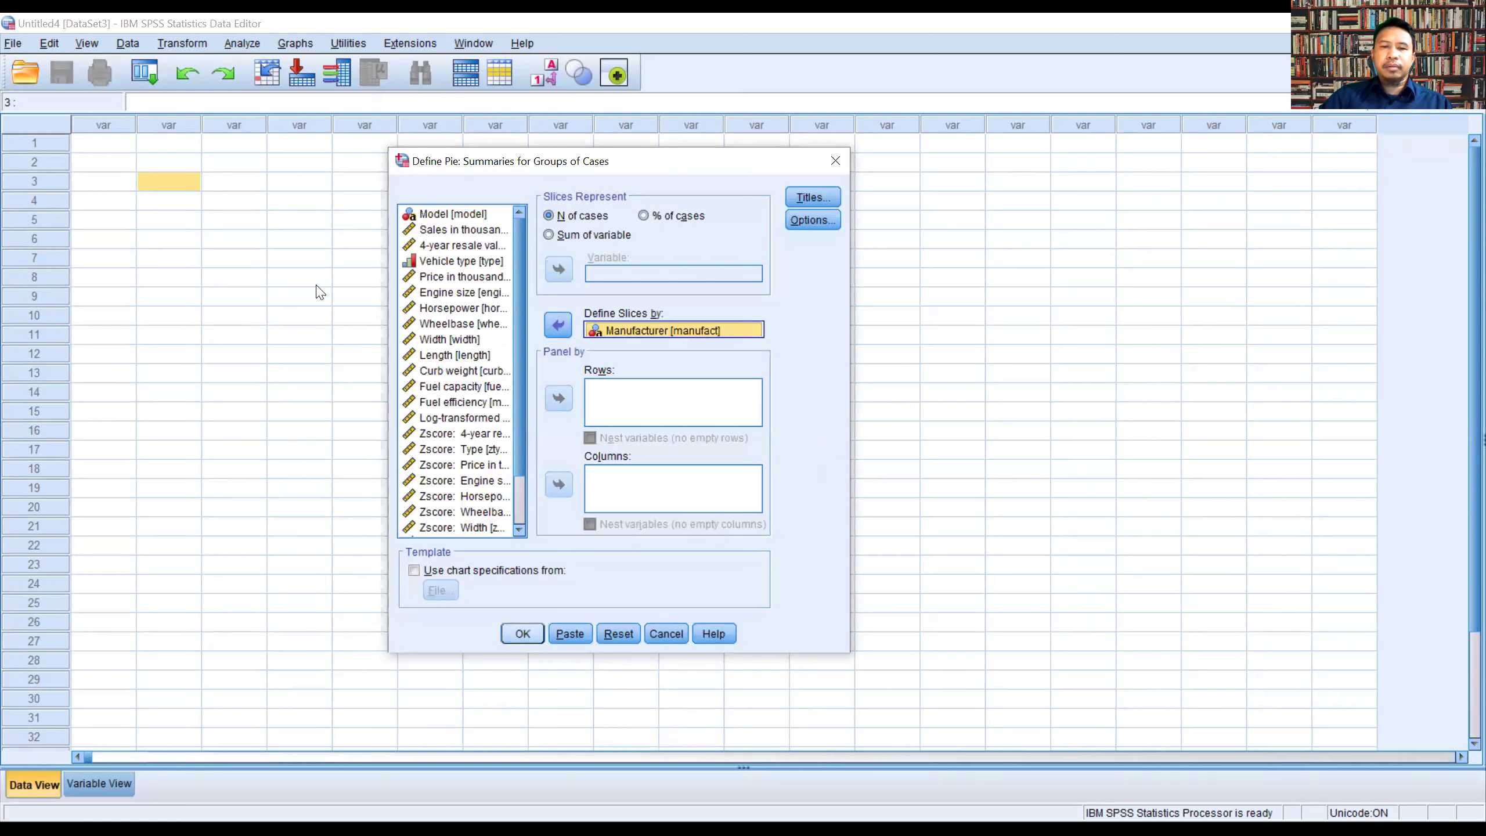
pyautogui.press('Return')
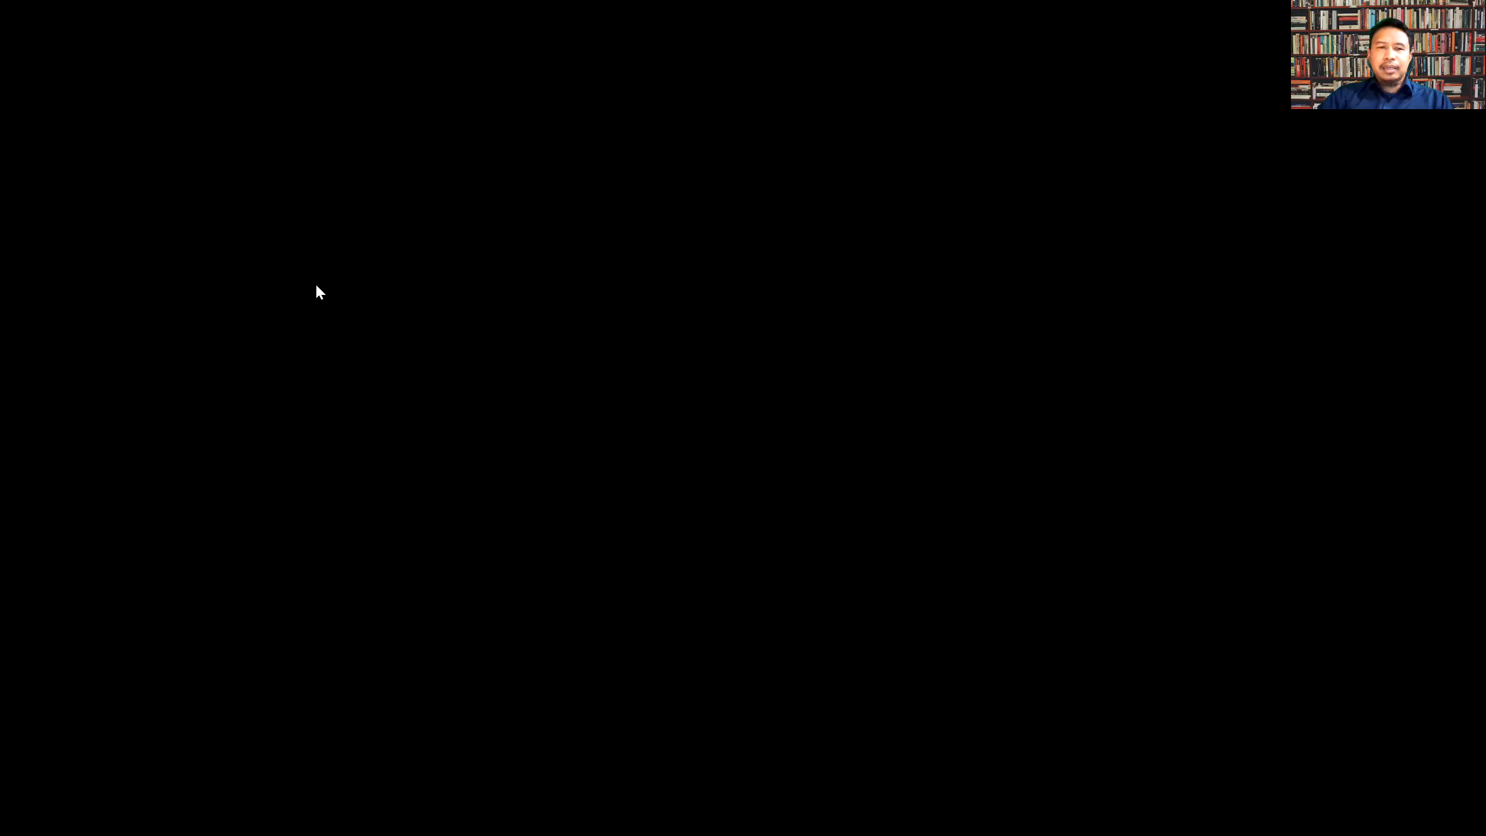
pyautogui.scroll(4, 292, 375)
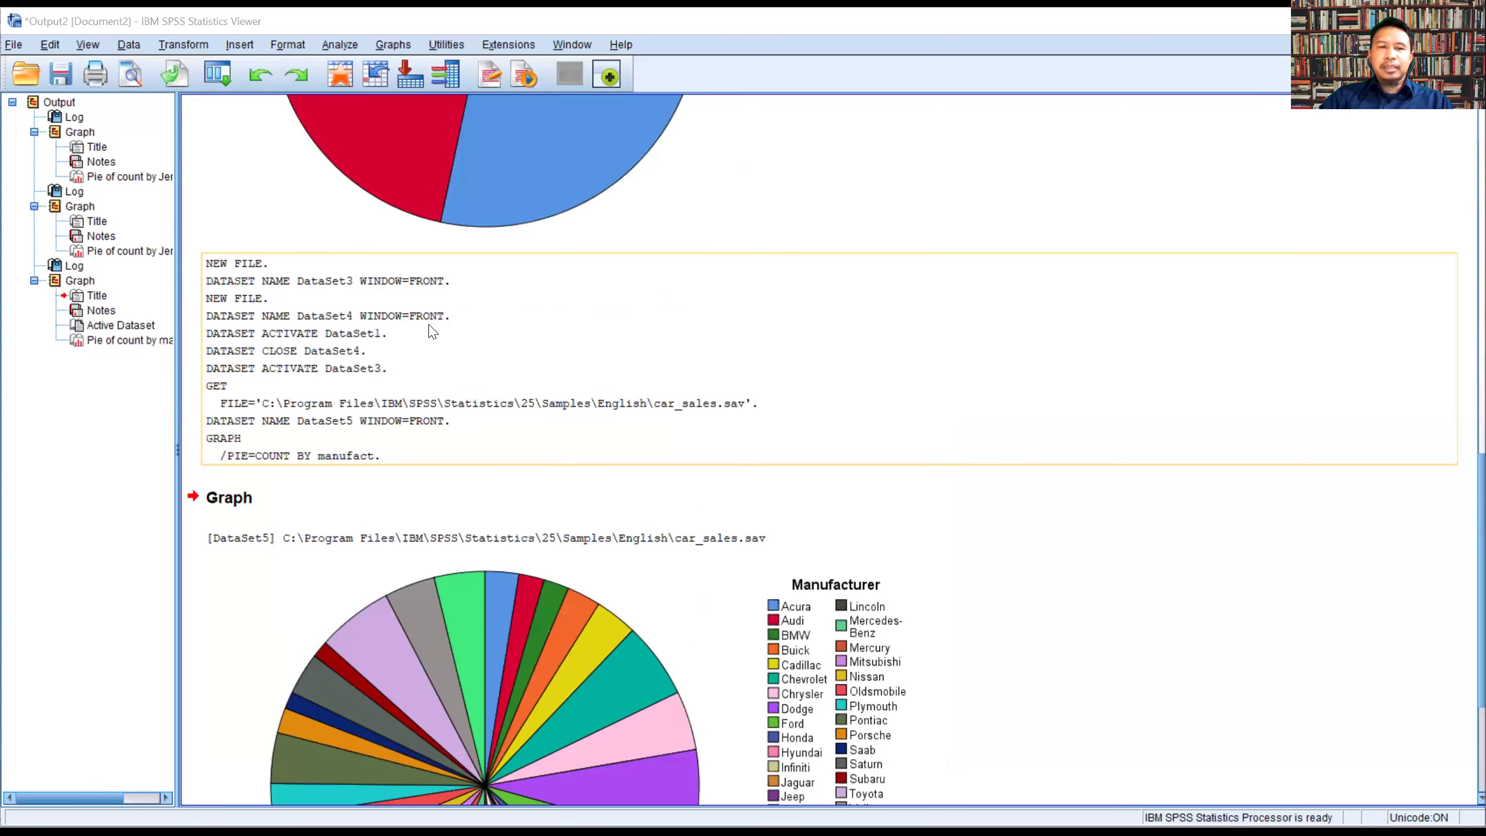
pyautogui.scroll(3, 565, 264)
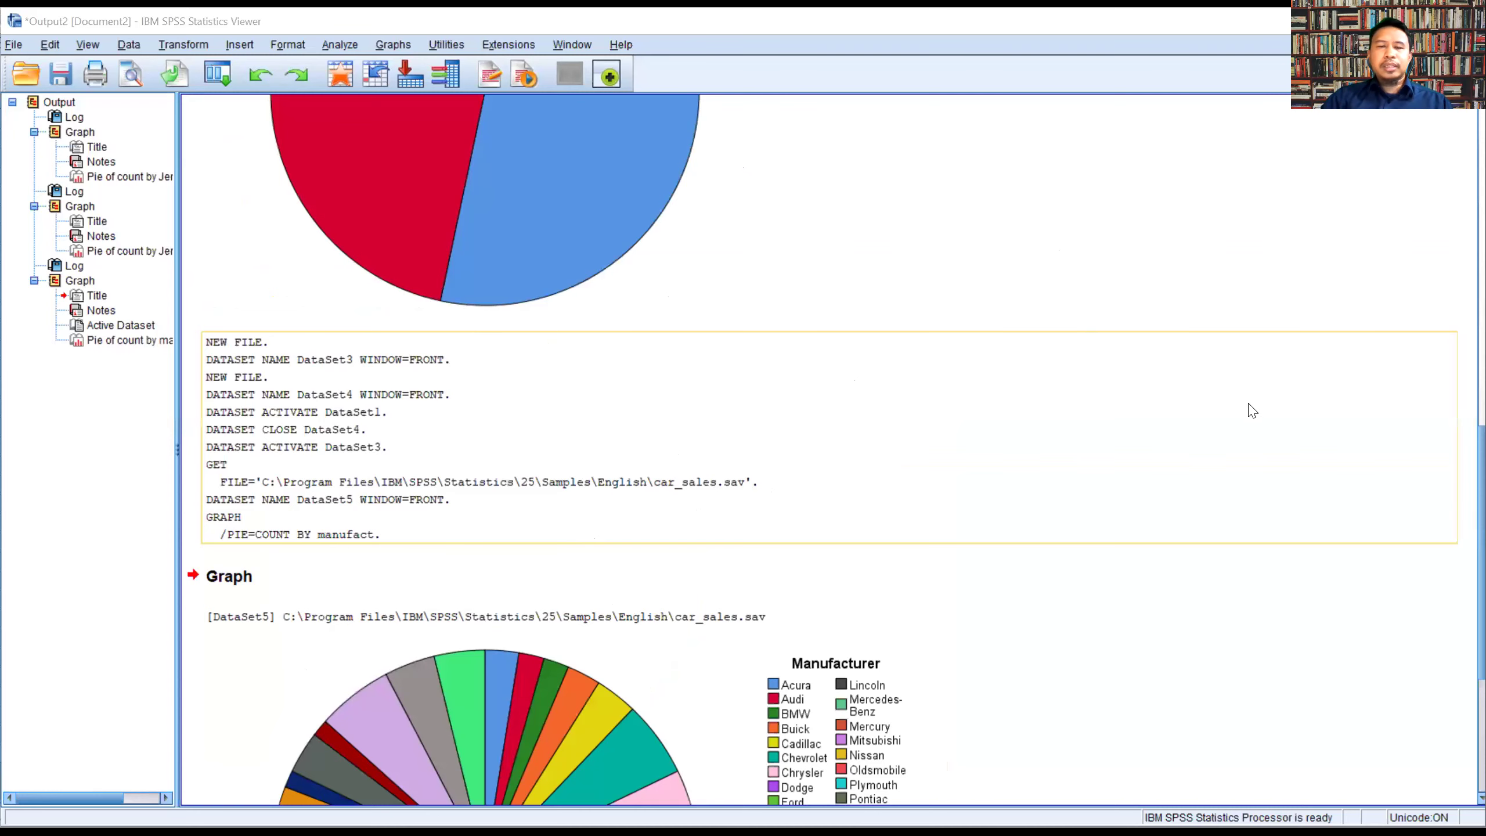
pyautogui.scroll(-5, 1253, 411)
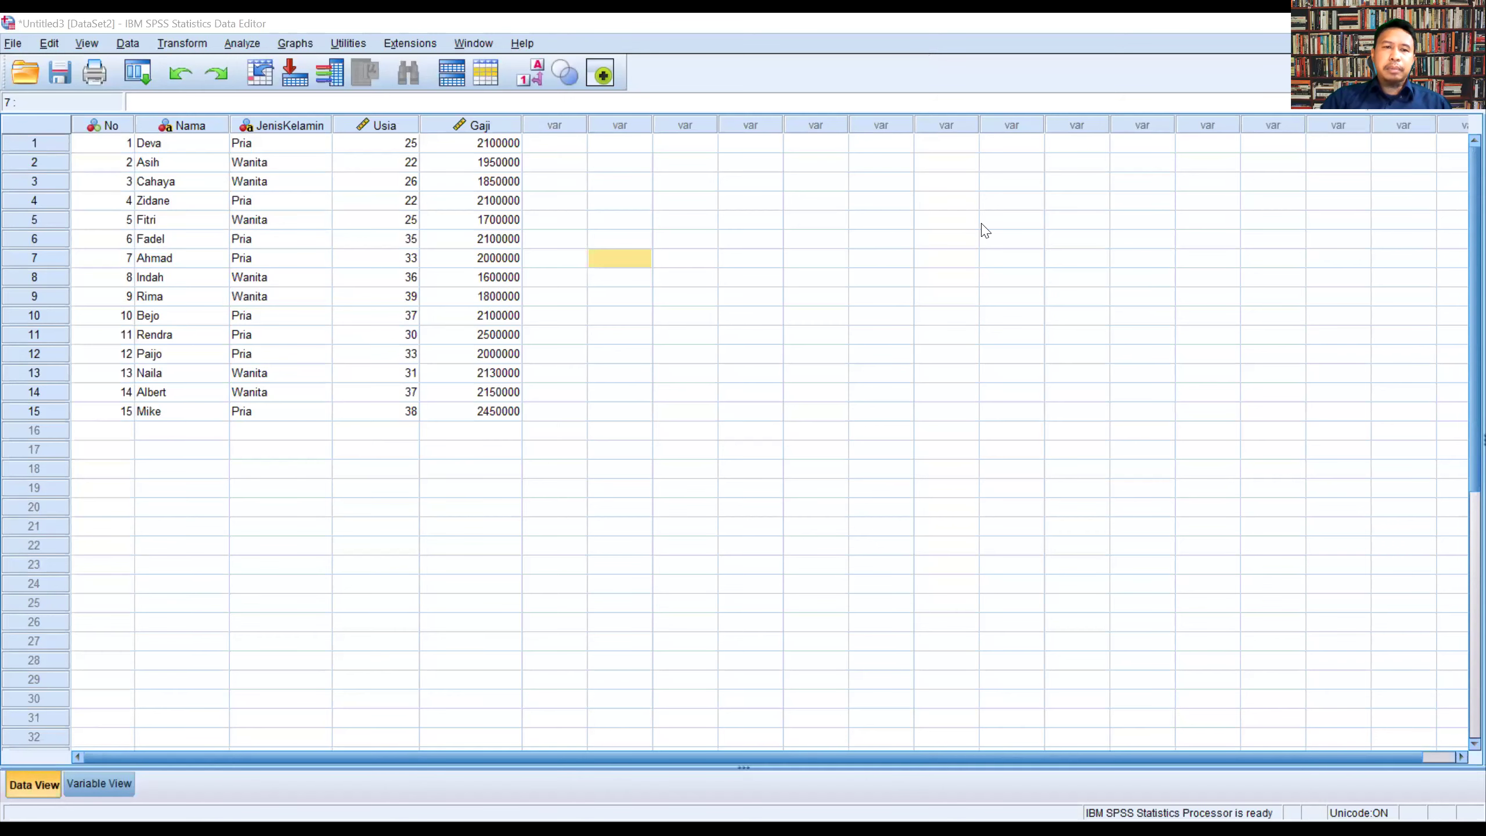
pyautogui.click(983, 223)
pyautogui.click(292, 44)
pyautogui.moveTo(335, 156)
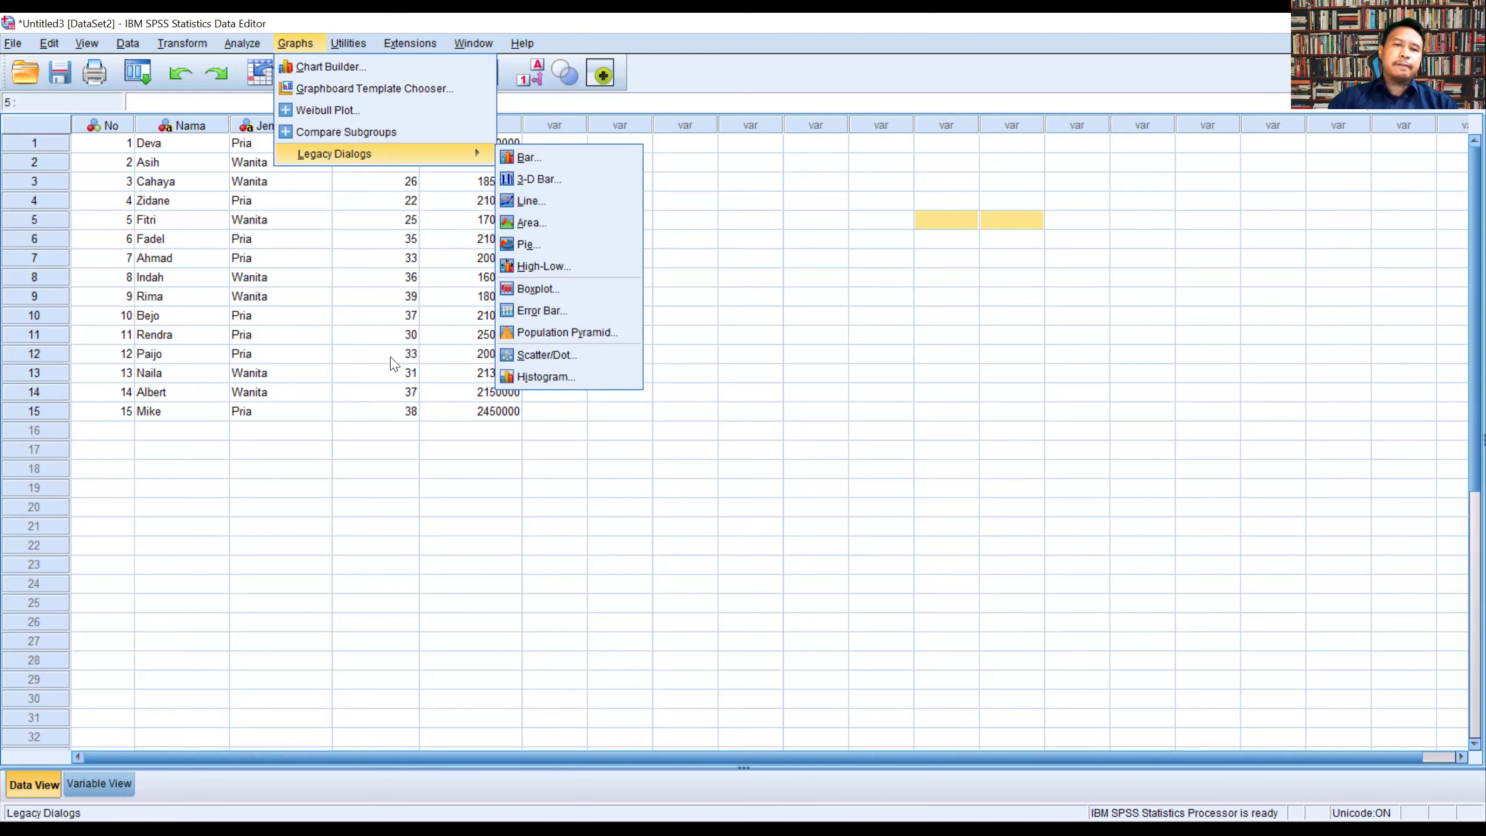
pyautogui.click(403, 369)
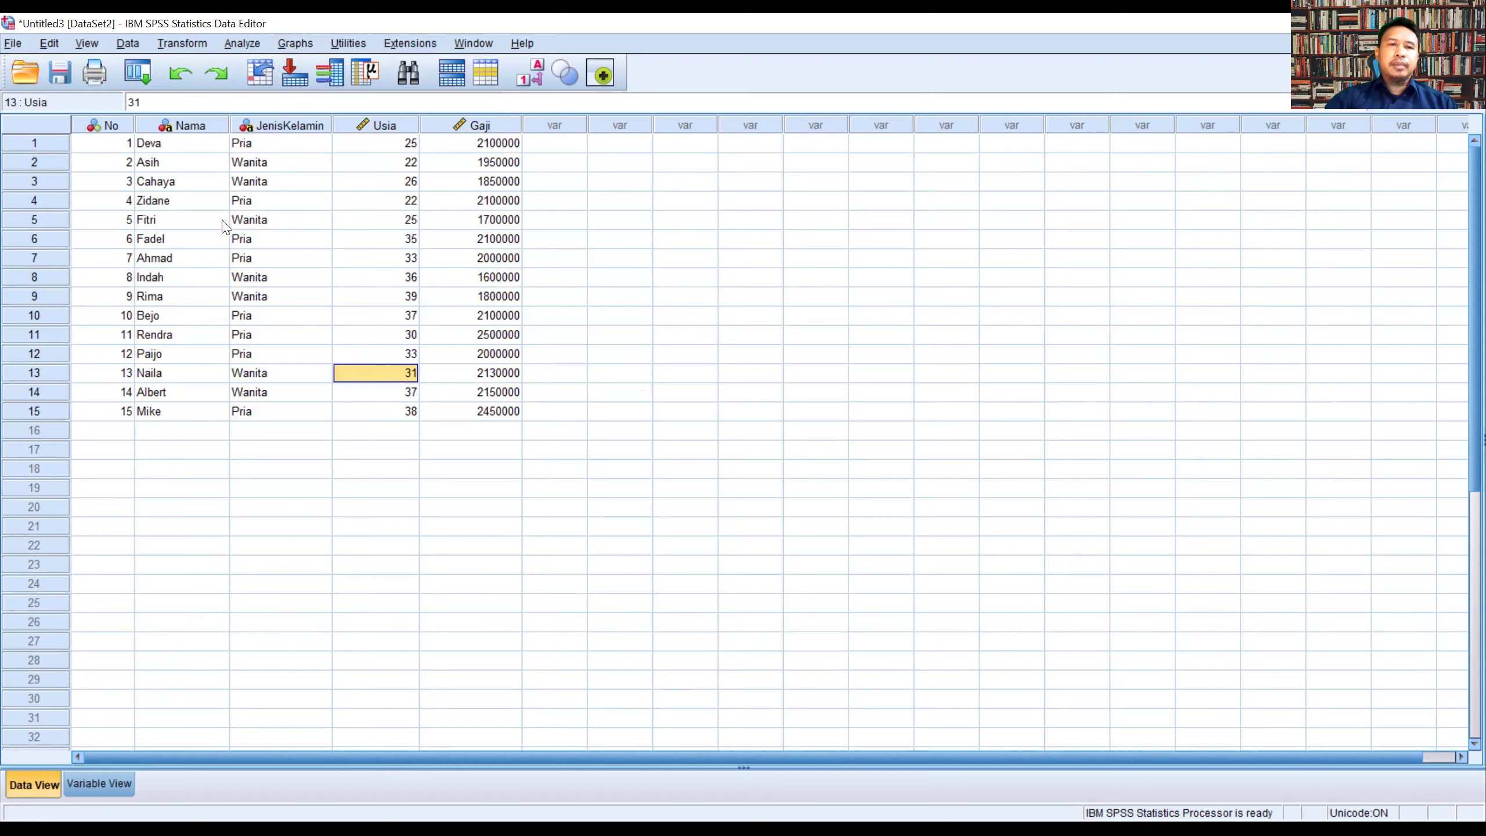
# - Start a Frequencies analysis on the employee data and add Jenis Kelamin as a variable
pyautogui.click(254, 44)
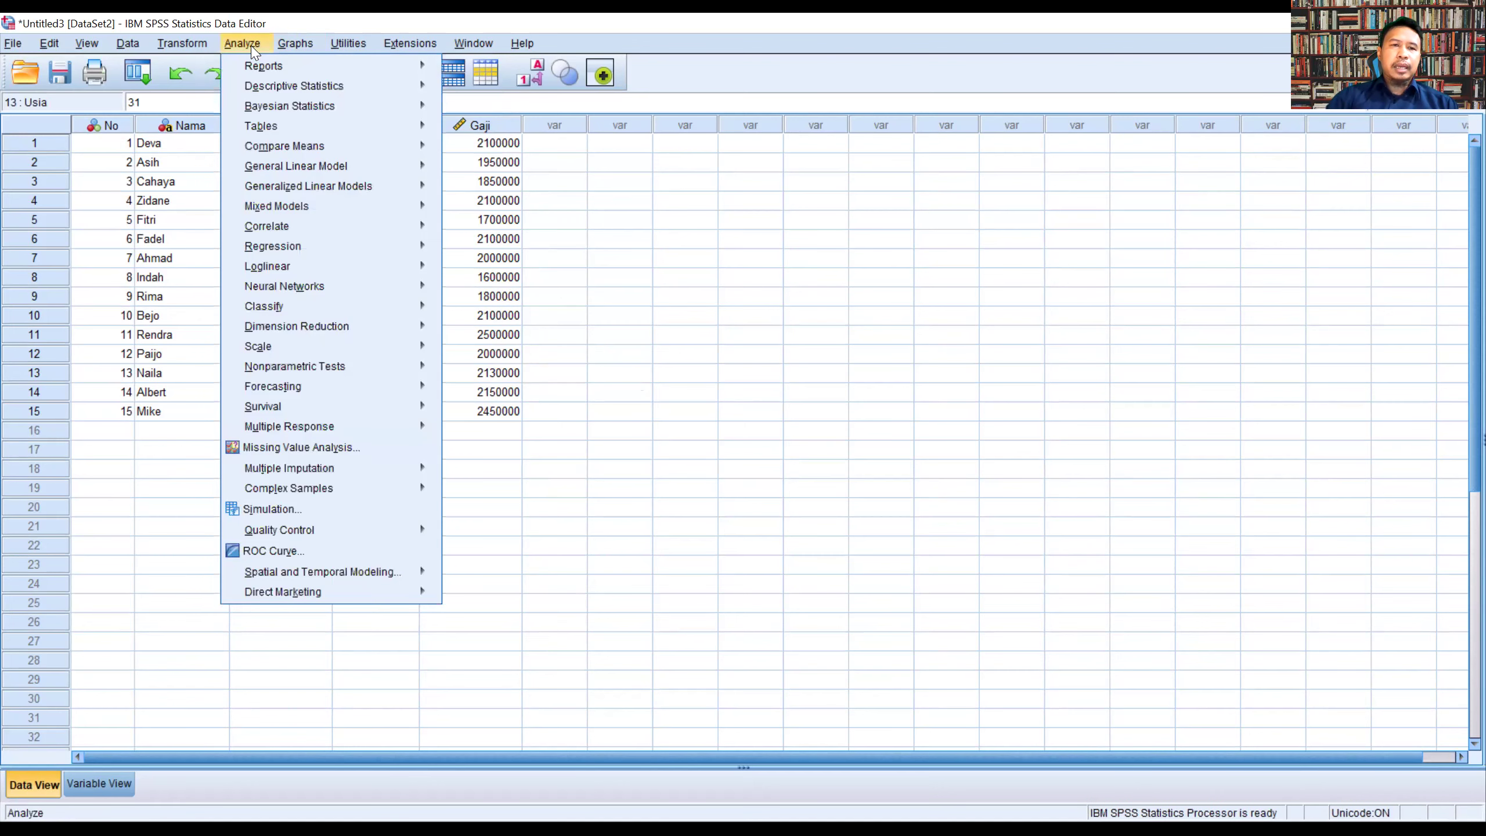
pyautogui.moveTo(295, 87)
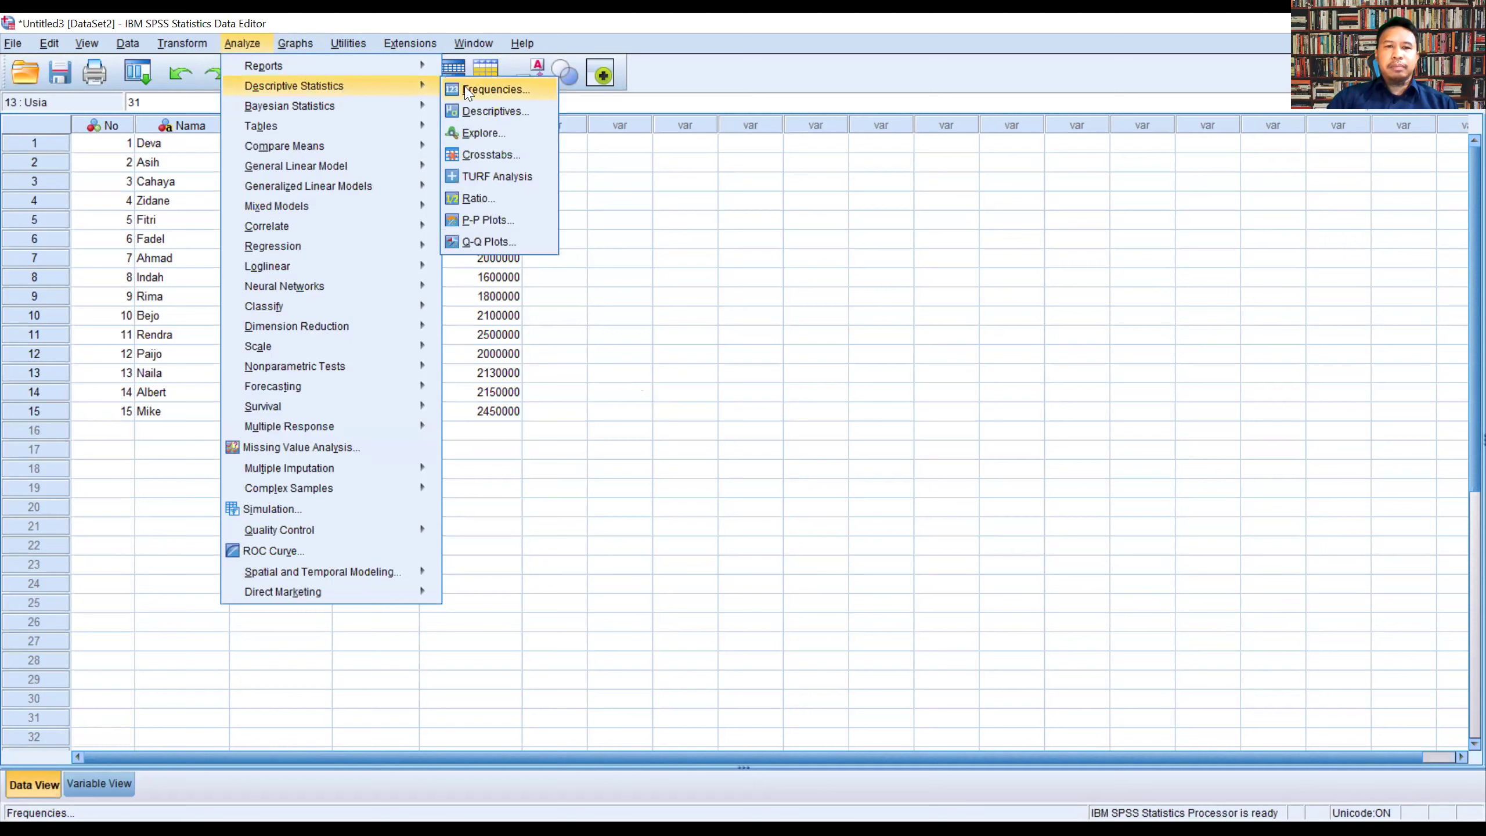
pyautogui.click(486, 90)
pyautogui.click(619, 381)
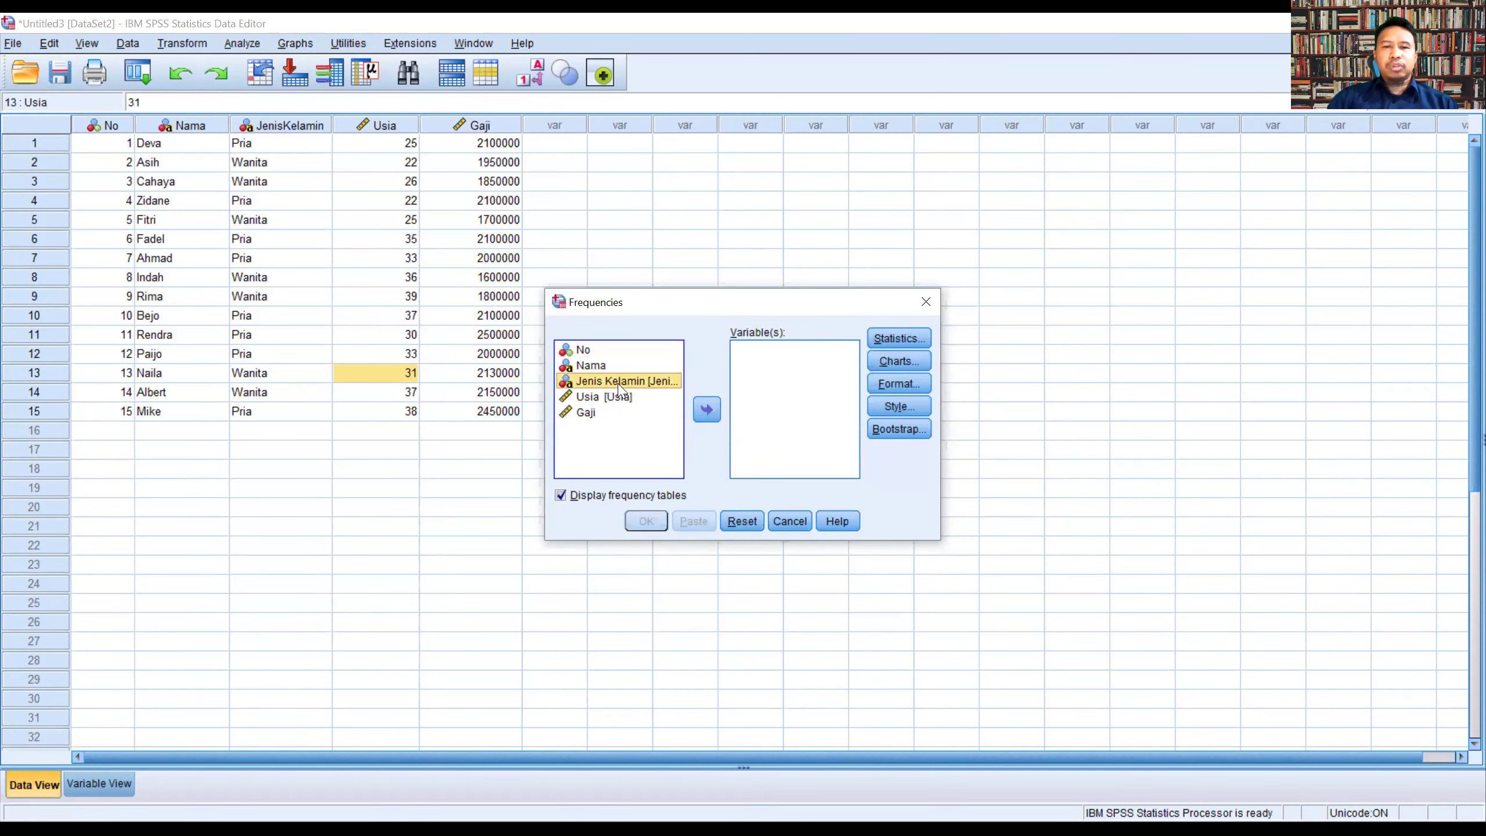
pyautogui.click(708, 413)
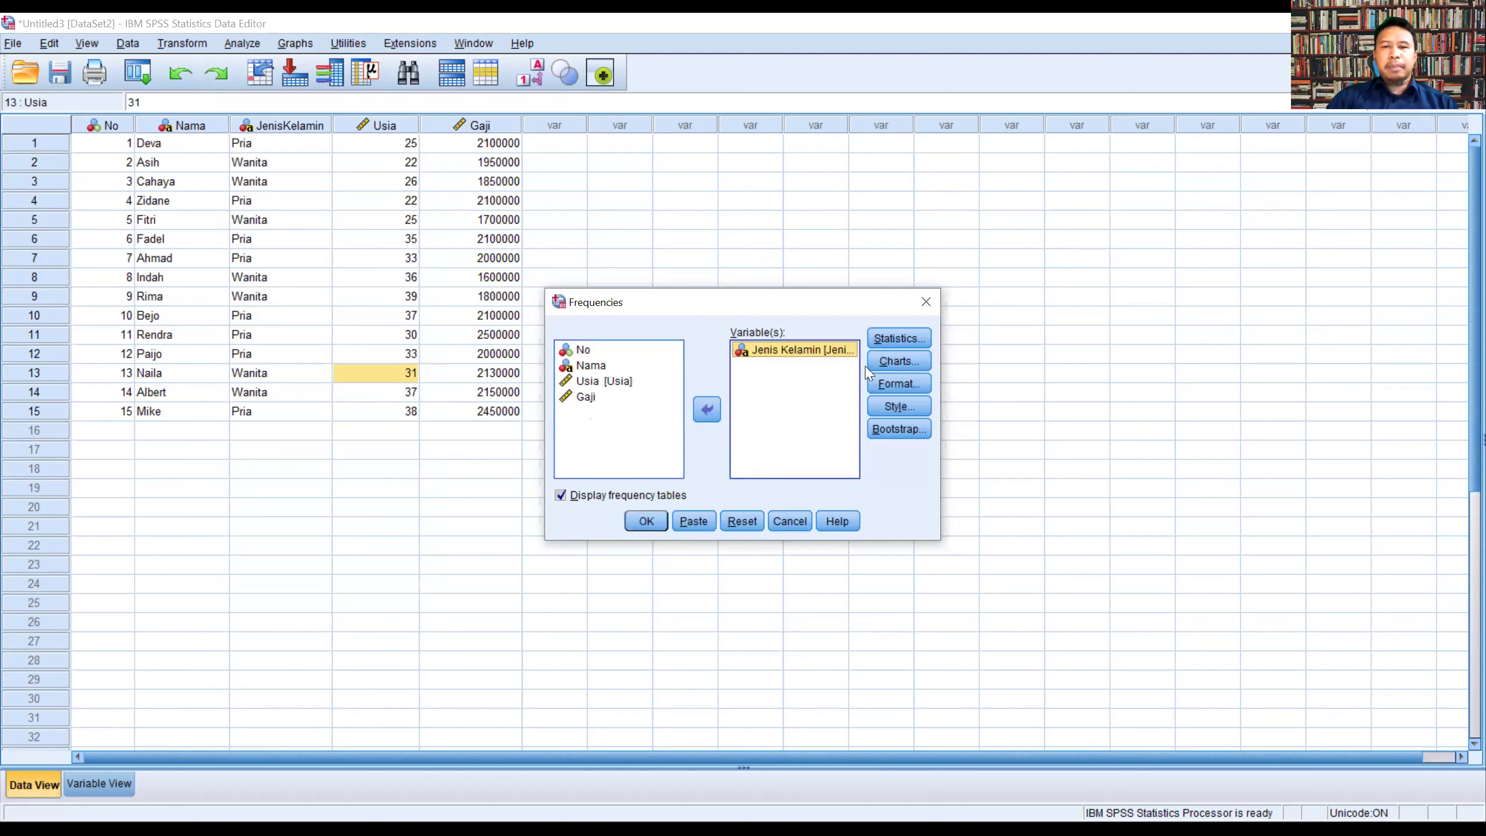
pyautogui.click(899, 340)
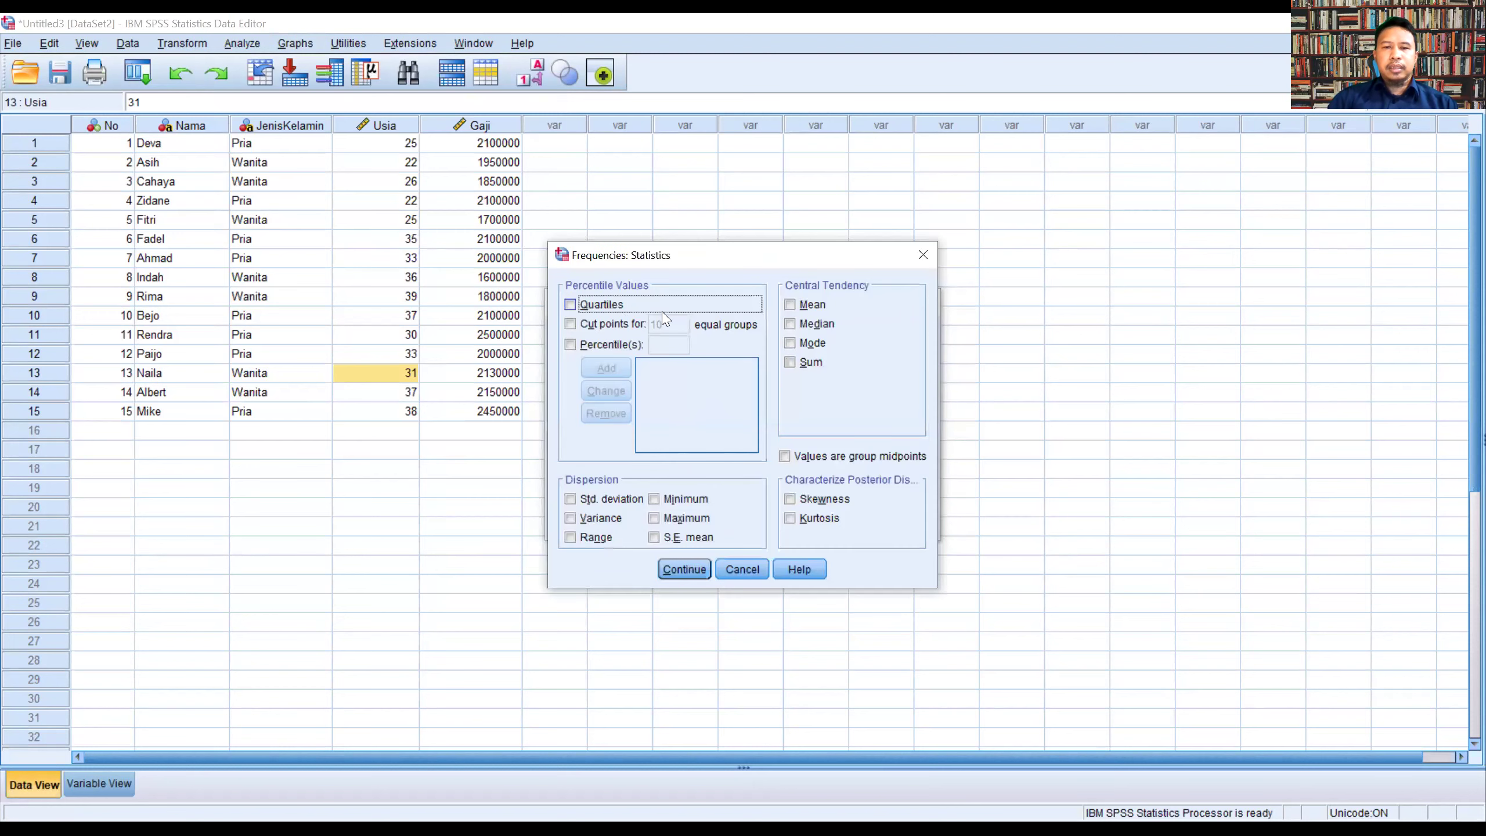
pyautogui.click(790, 304)
pyautogui.click(790, 324)
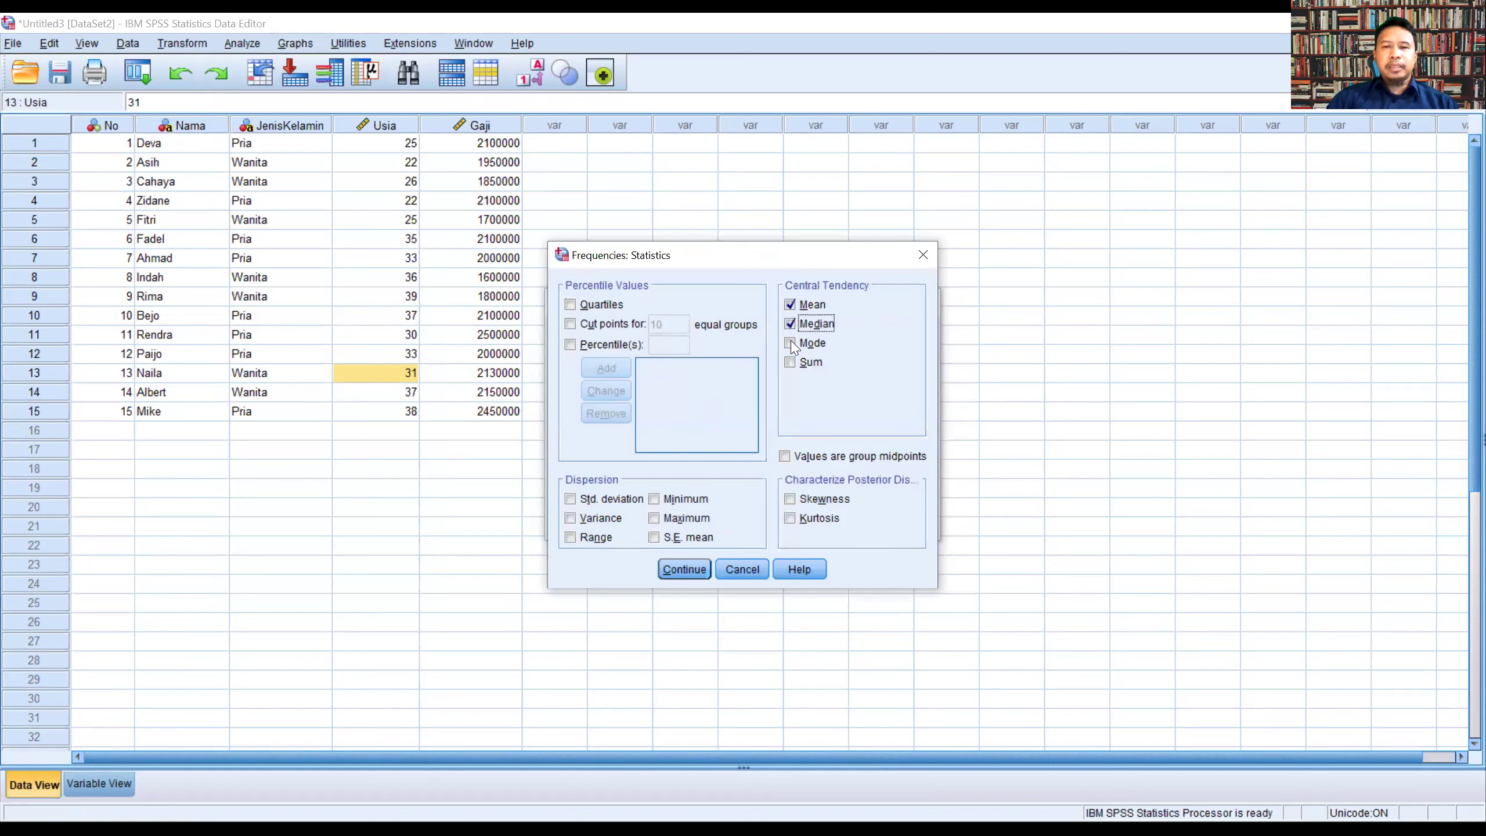
pyautogui.click(576, 345)
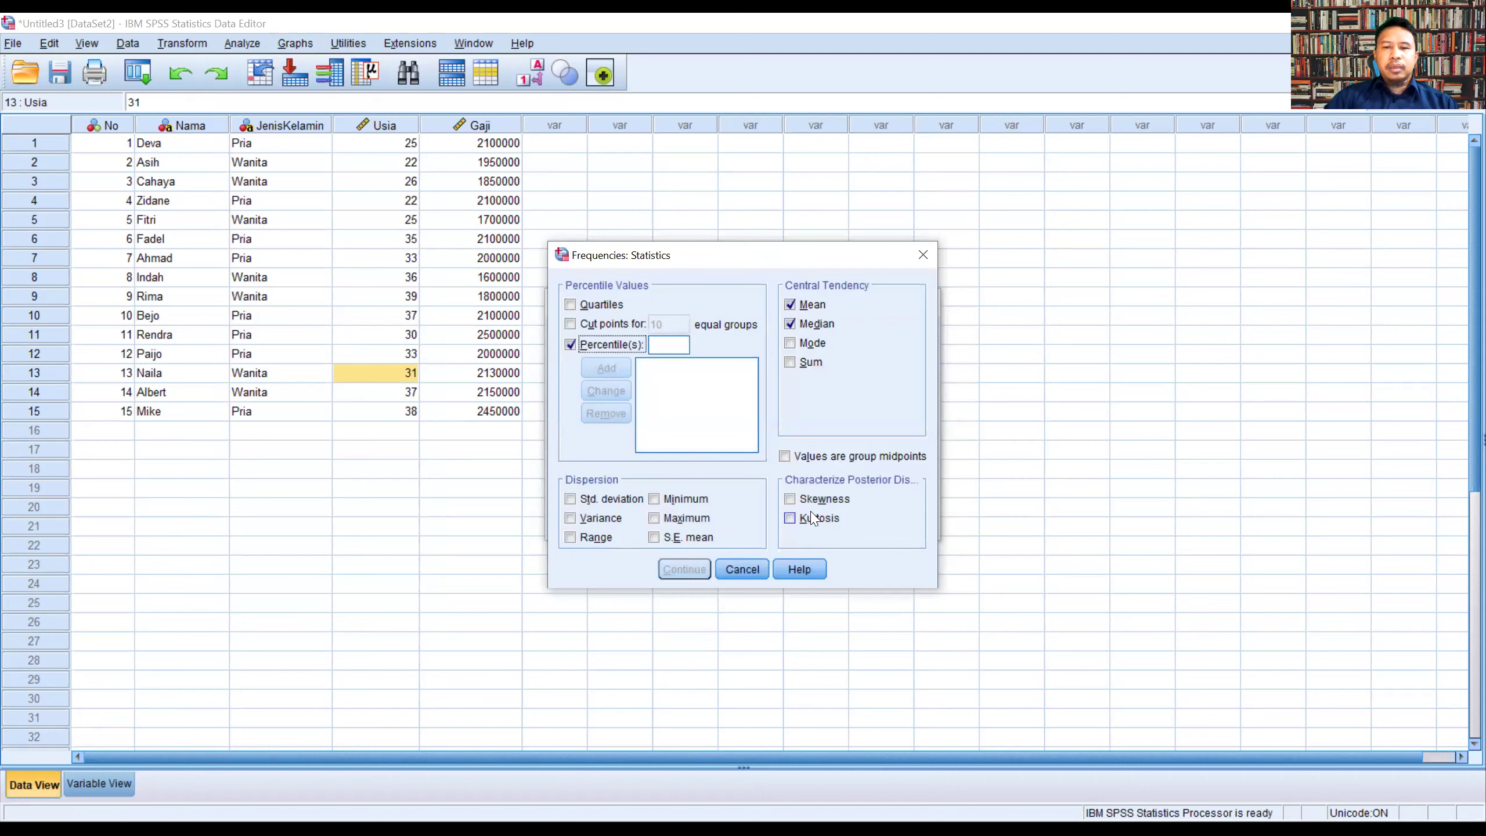
pyautogui.click(785, 457)
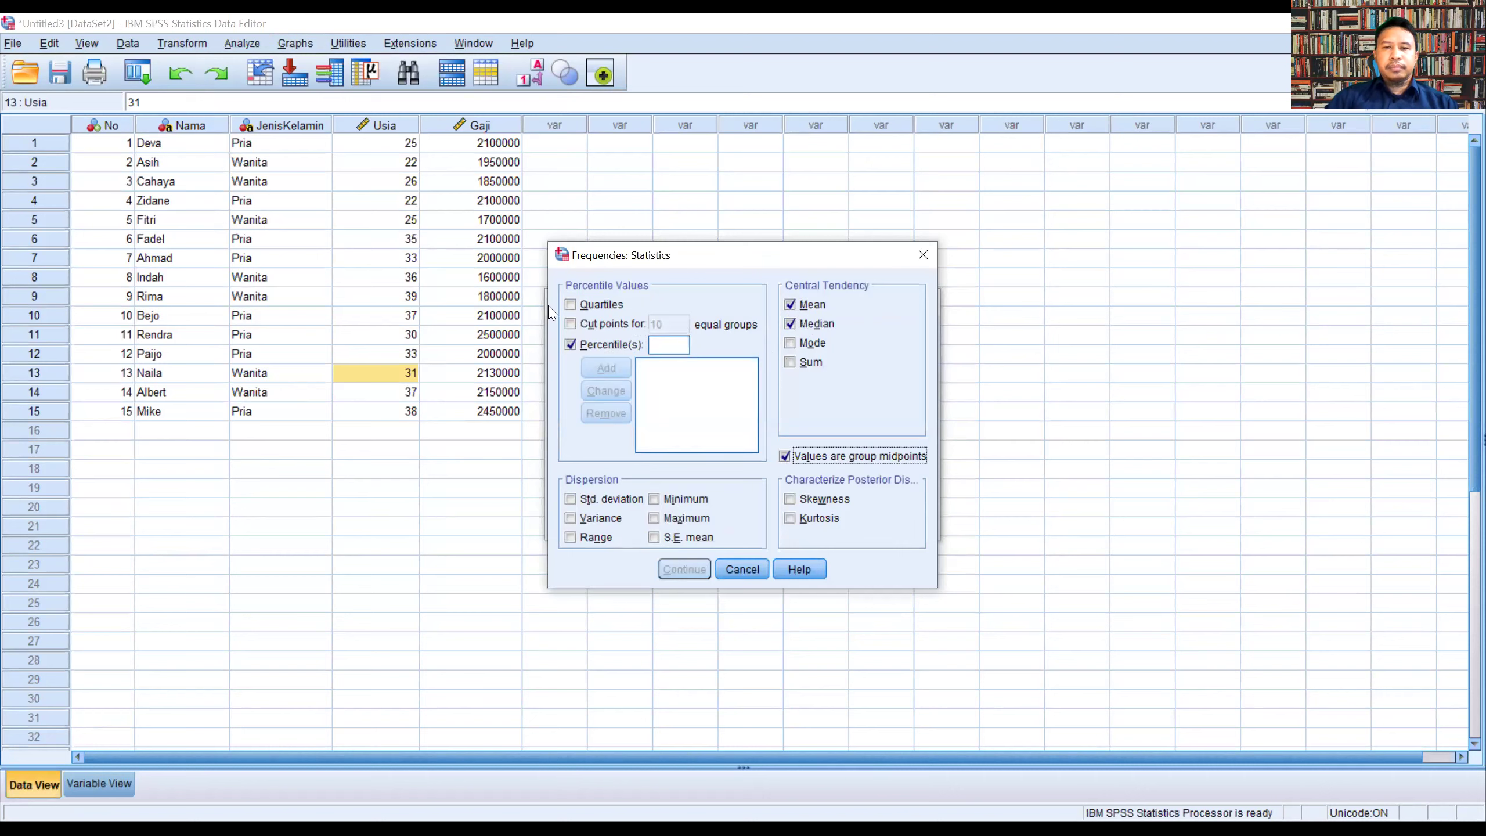
pyautogui.click(570, 307)
pyautogui.click(571, 324)
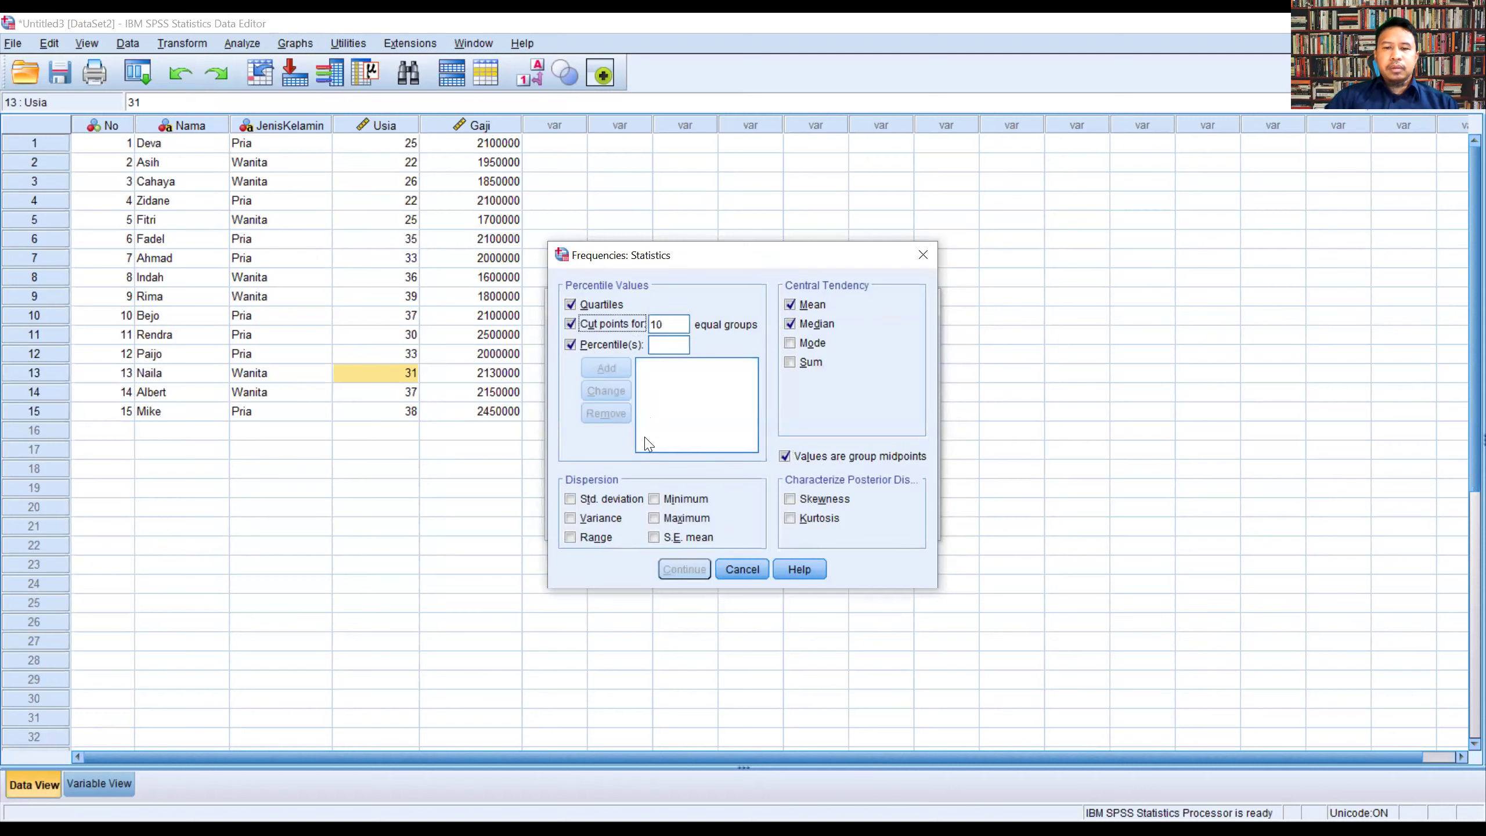
pyautogui.click(571, 500)
pyautogui.click(654, 501)
pyautogui.click(757, 571)
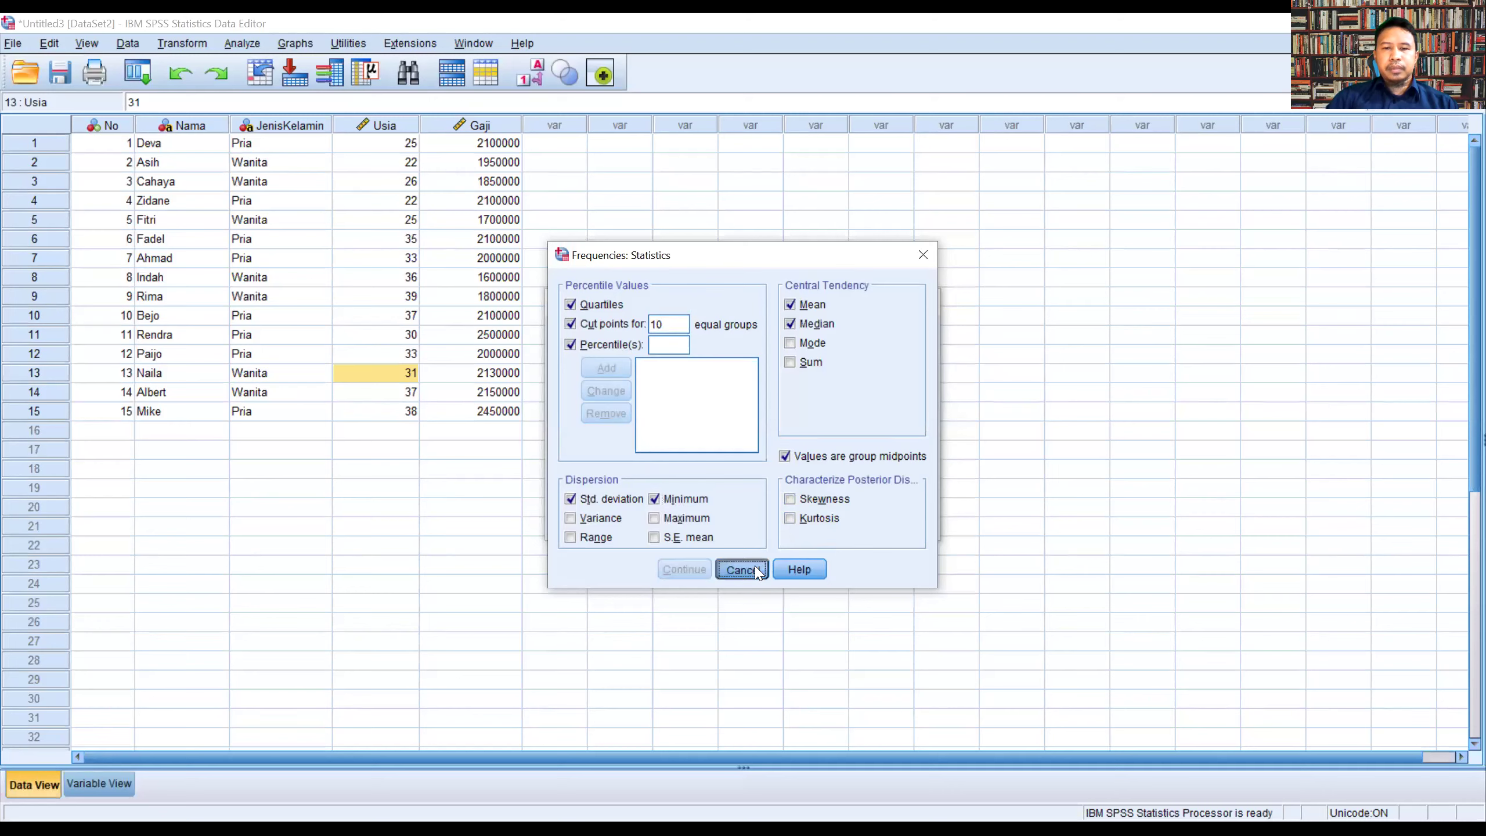
# - Add Usia to the variables of the Frequencies analysis
pyautogui.click(592, 382)
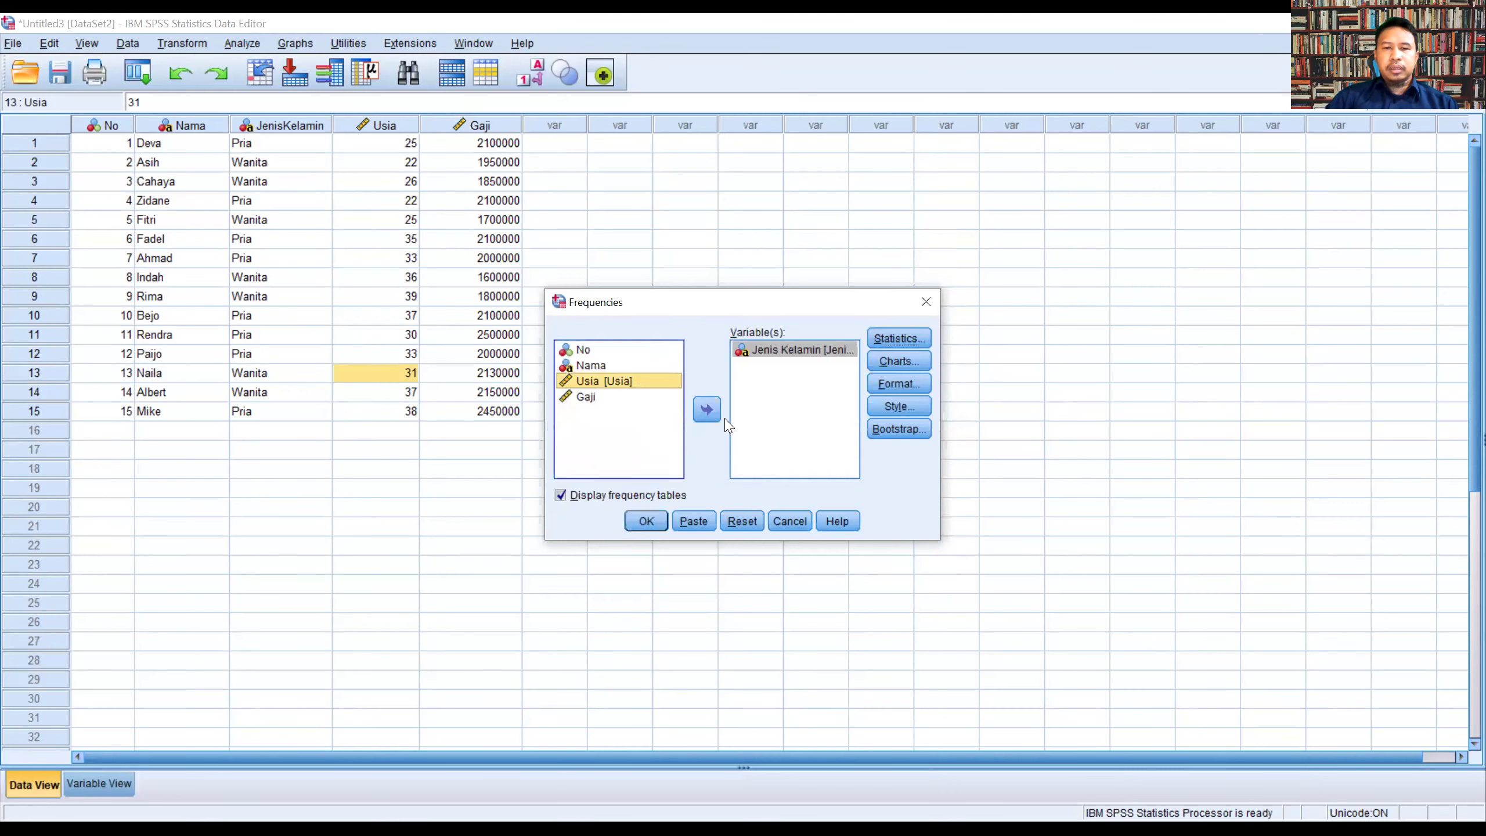
pyautogui.click(706, 409)
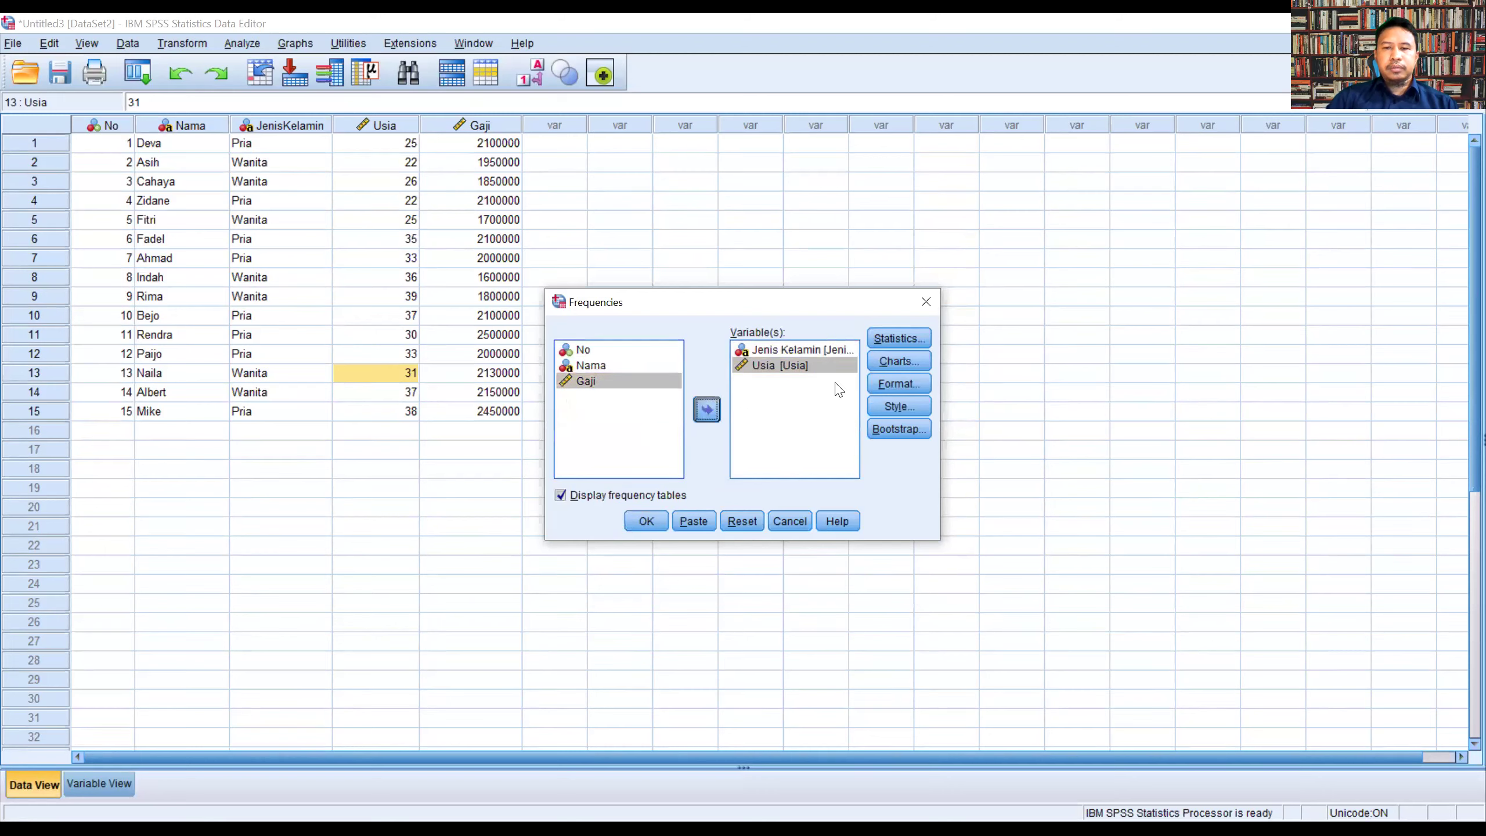
pyautogui.press('space')
# - Request quartiles, mean and median without percentiles as the statistics, and run the Frequencies analysis
pyautogui.click(893, 342)
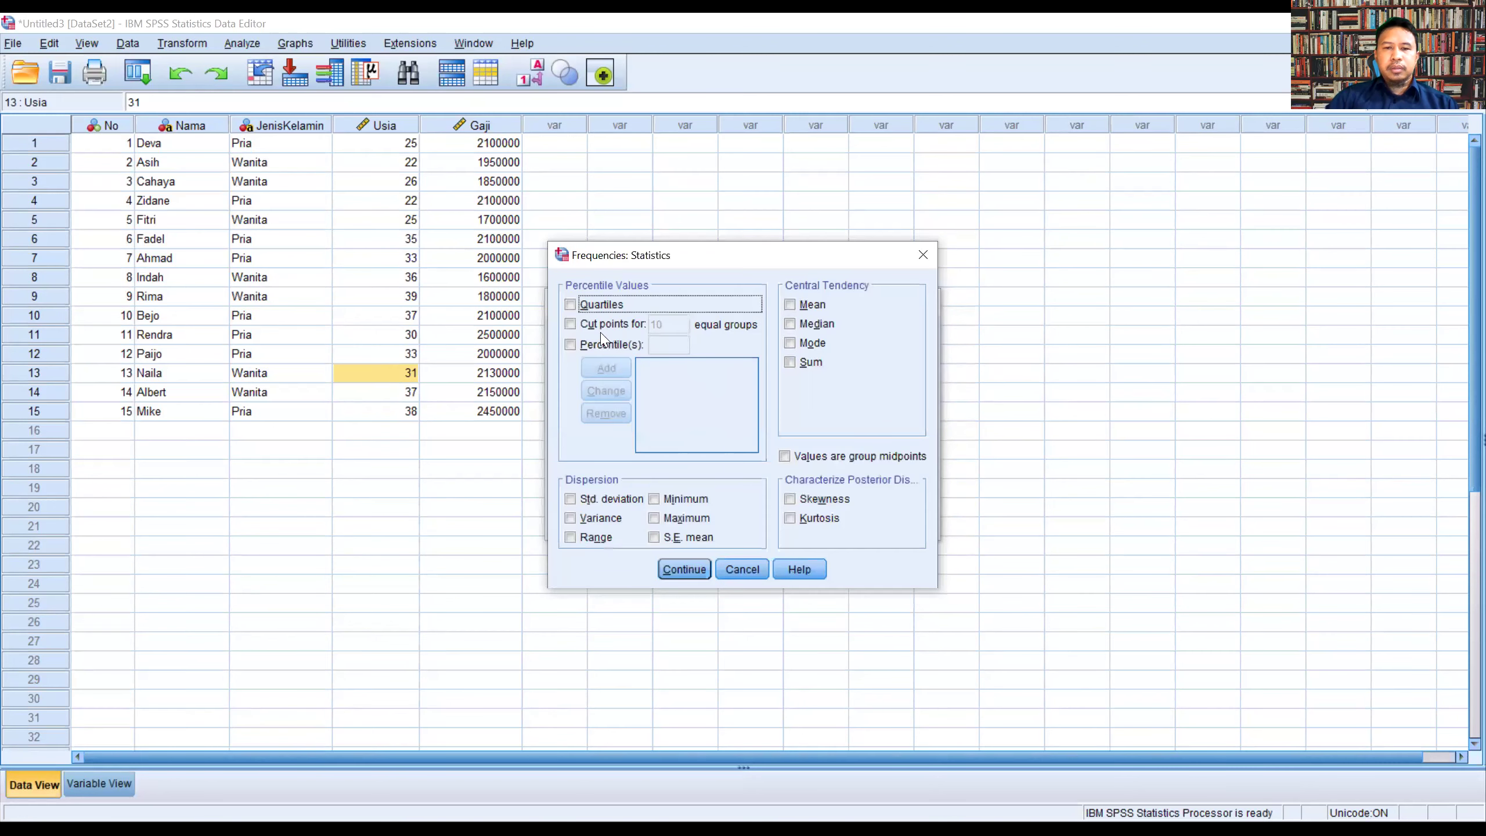
pyautogui.click(593, 308)
pyautogui.click(593, 344)
pyautogui.click(790, 304)
pyautogui.click(790, 324)
pyautogui.click(790, 343)
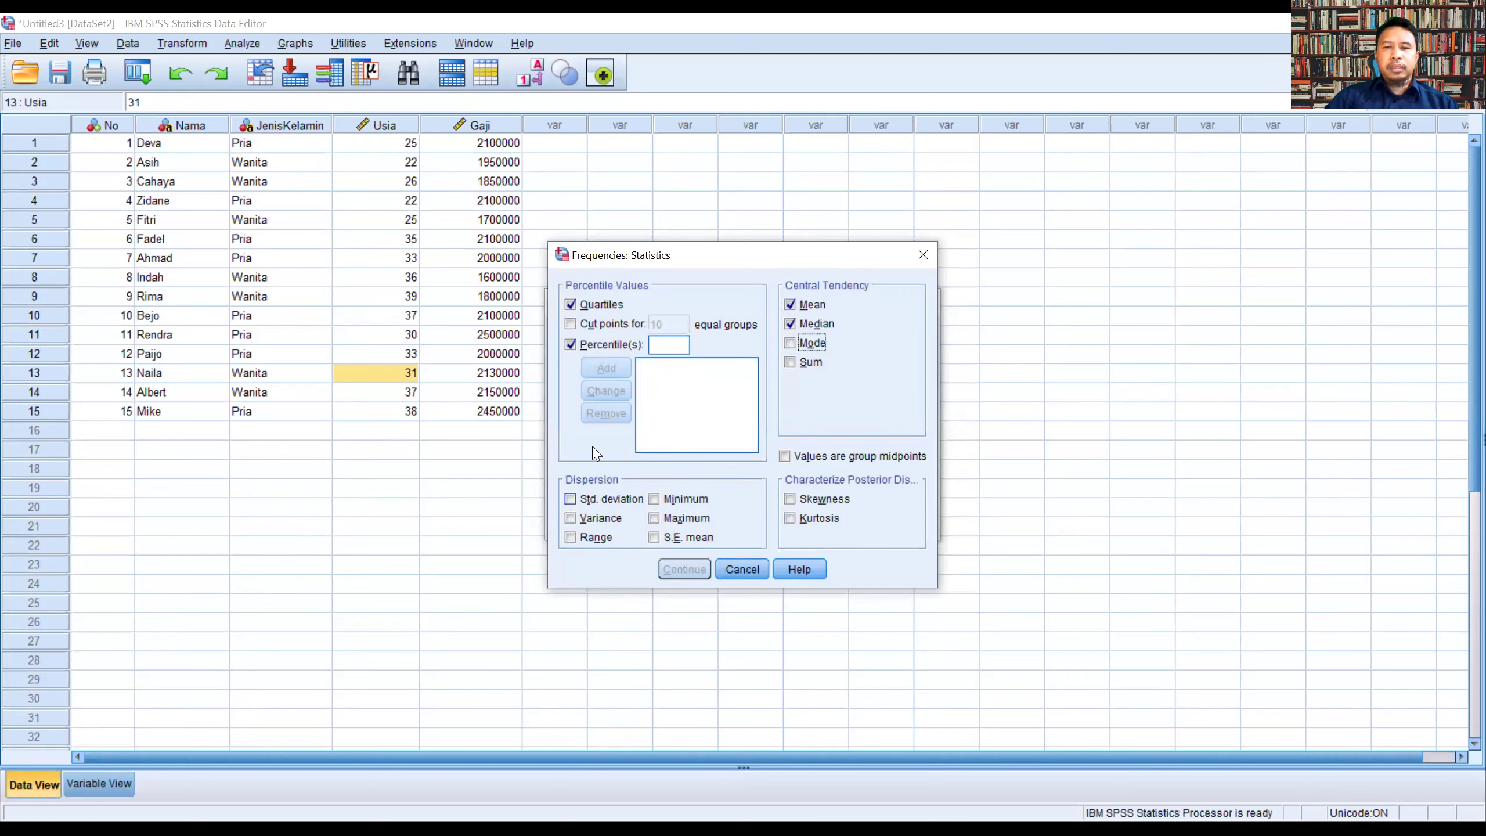
pyautogui.click(601, 347)
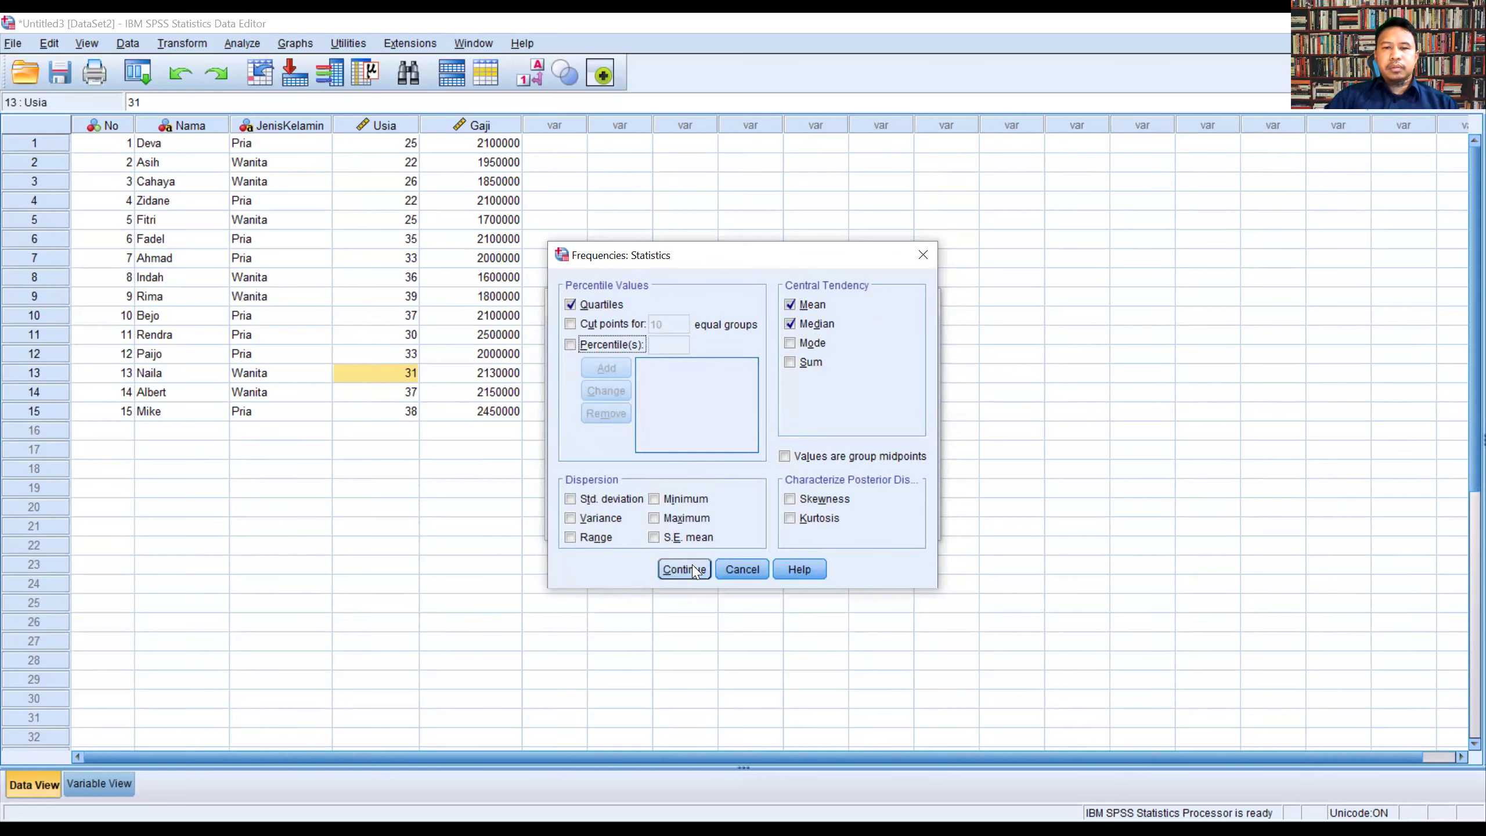
pyautogui.click(570, 345)
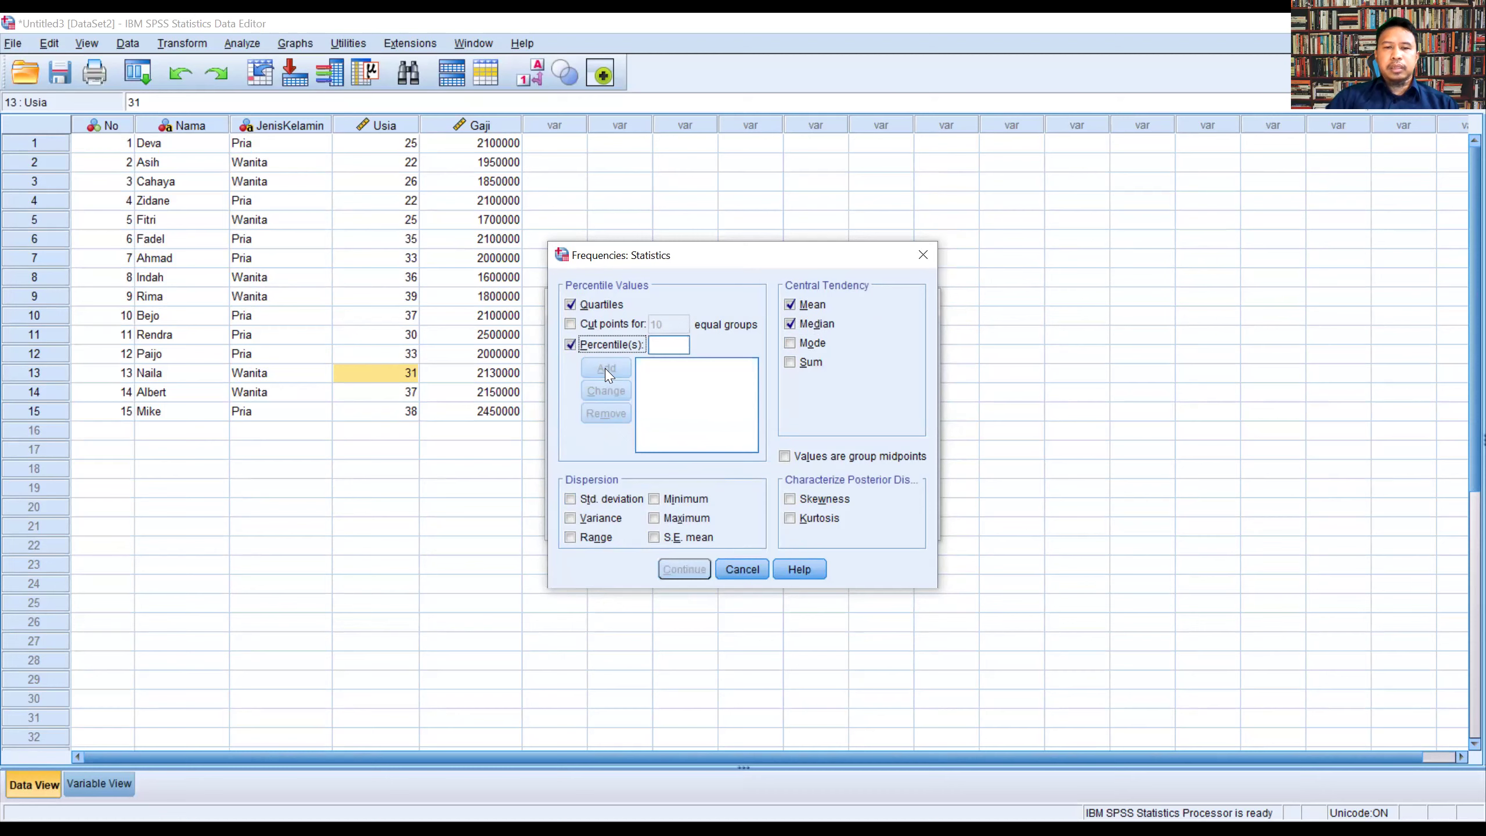
pyautogui.click(660, 346)
pyautogui.click(570, 345)
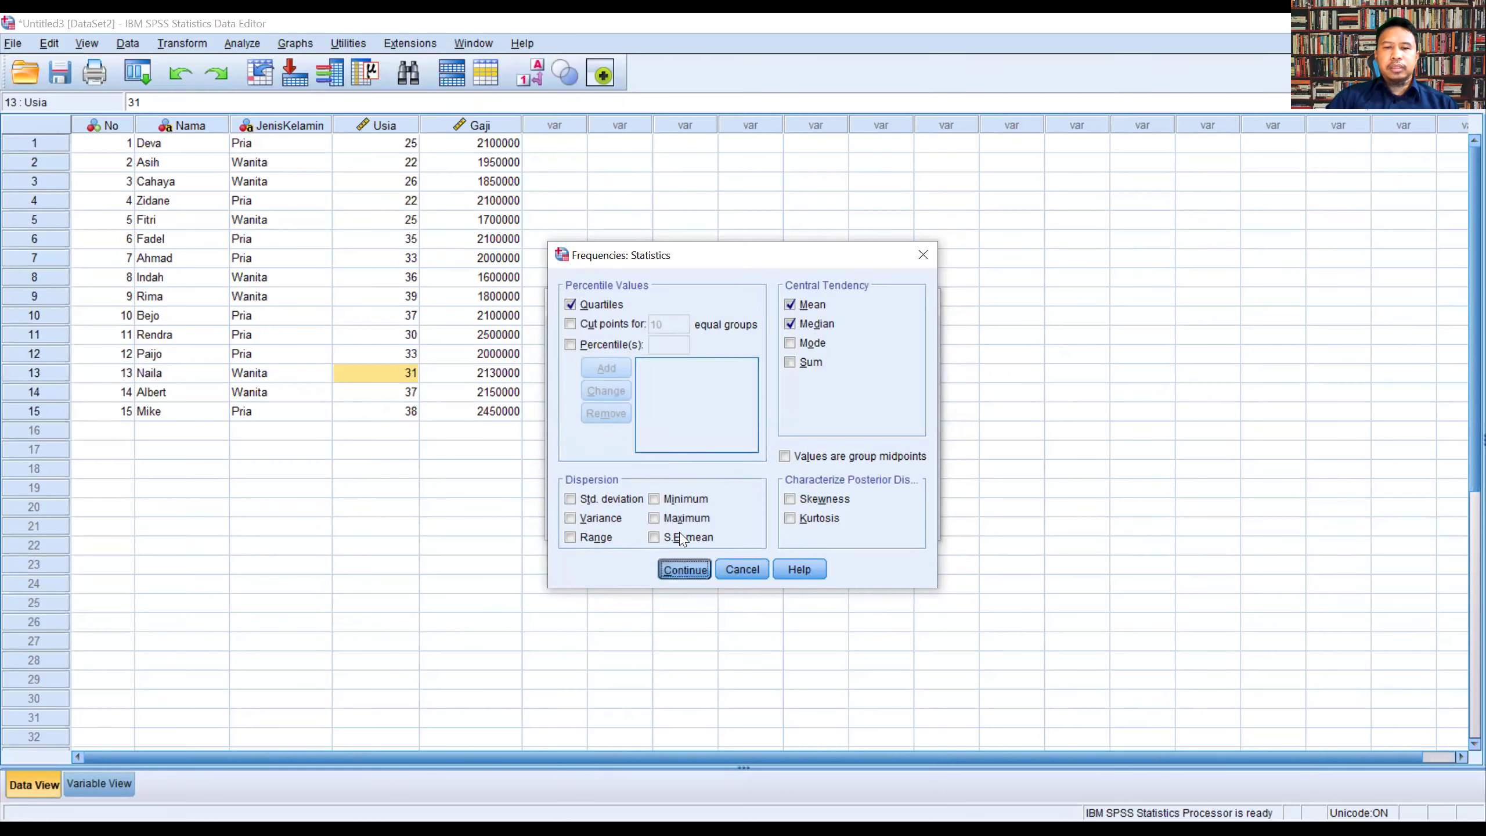
pyautogui.click(683, 567)
pyautogui.click(647, 521)
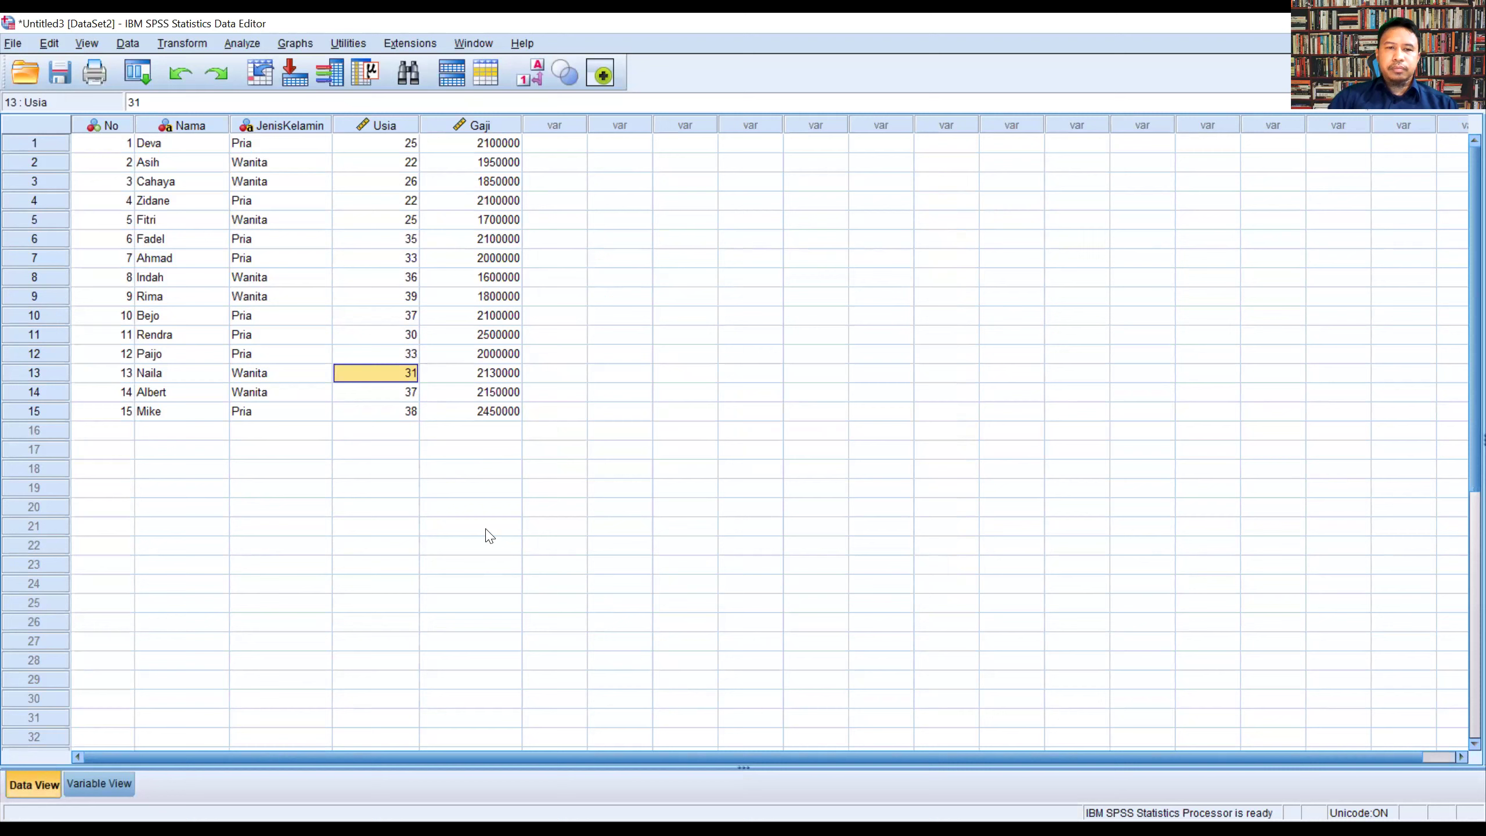
pyautogui.rightClick(644, 291)
pyautogui.click(621, 223)
pyautogui.rightClick(674, 190)
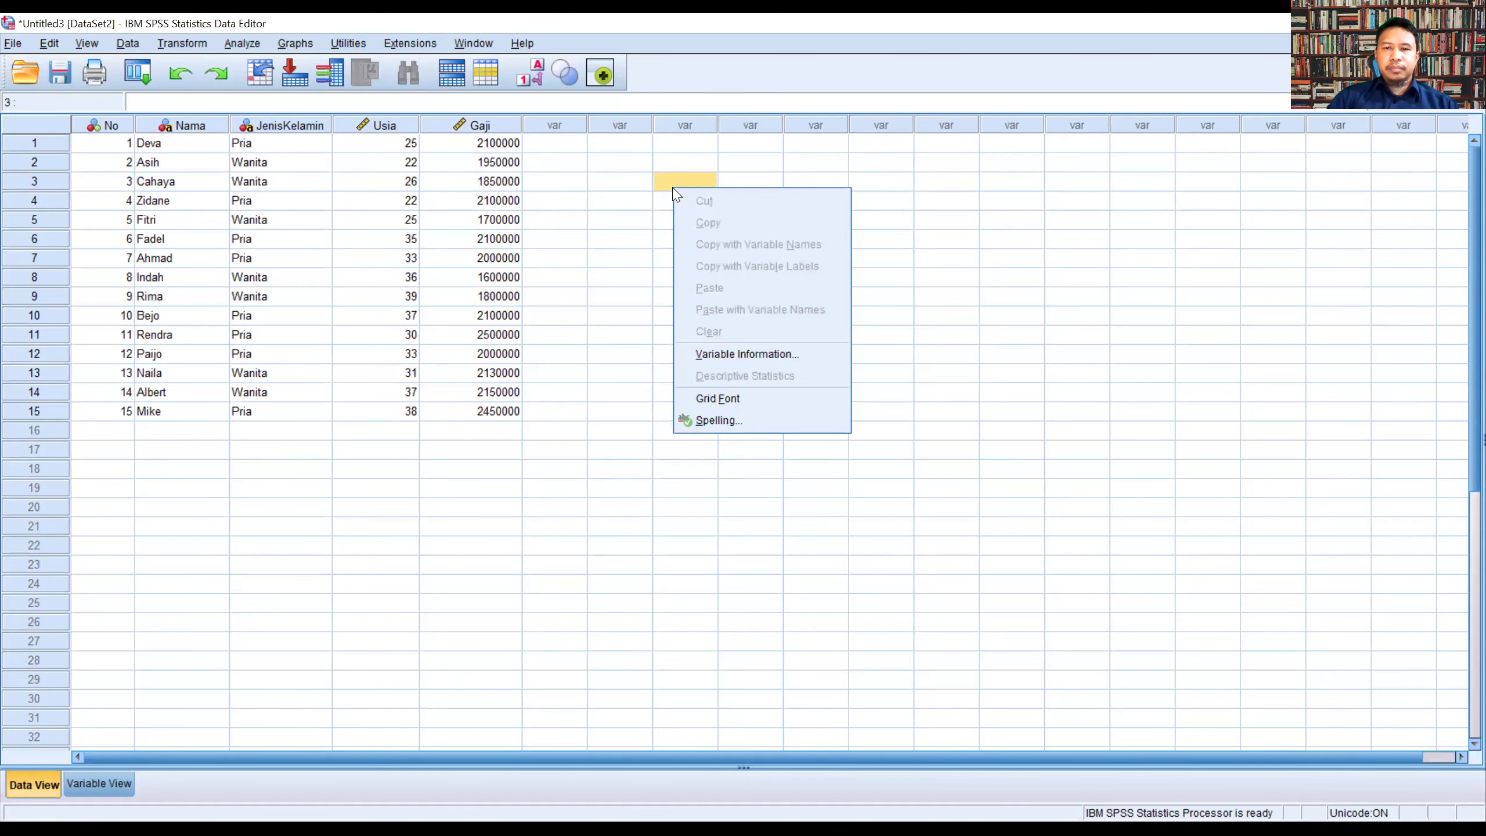
pyautogui.click(621, 300)
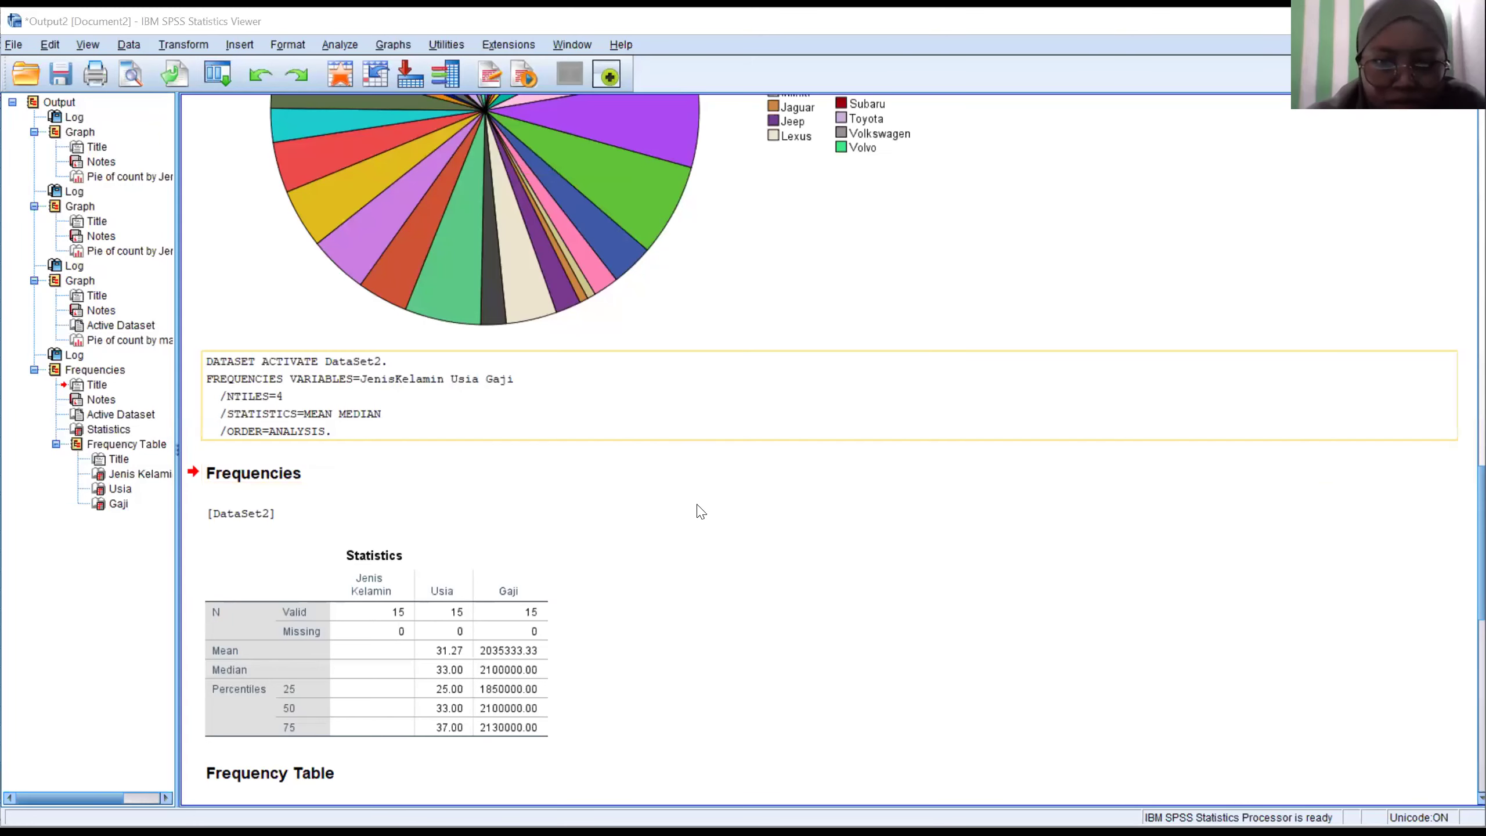
# - Examine the Frequencies output for Jenis Kelamin, Usia and Gaji, including the statistics and frequency tables, along with the earlier pie charts
pyautogui.scroll(5, 697, 503)
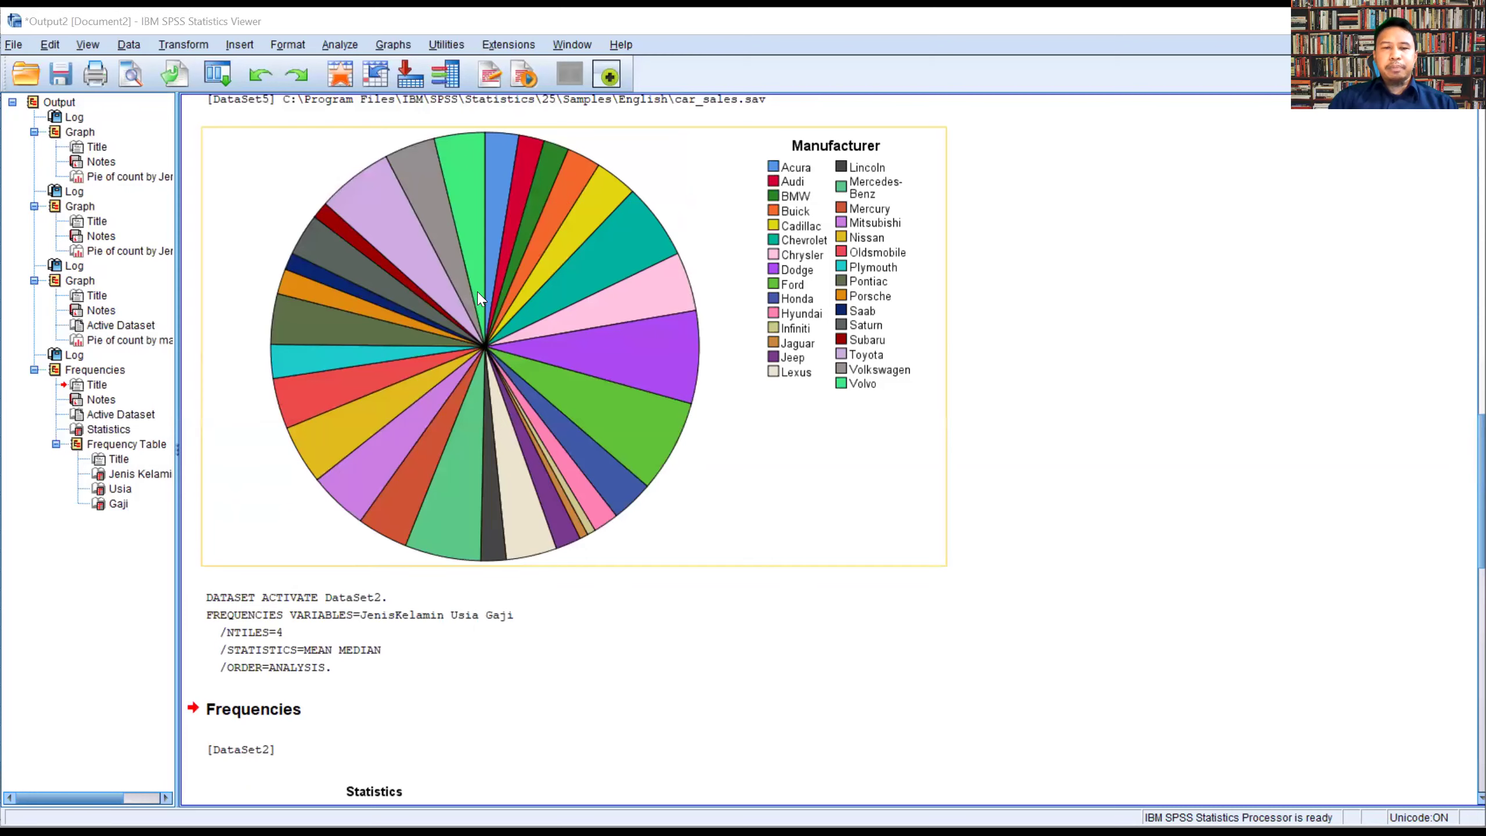
pyautogui.scroll(15, 739, 507)
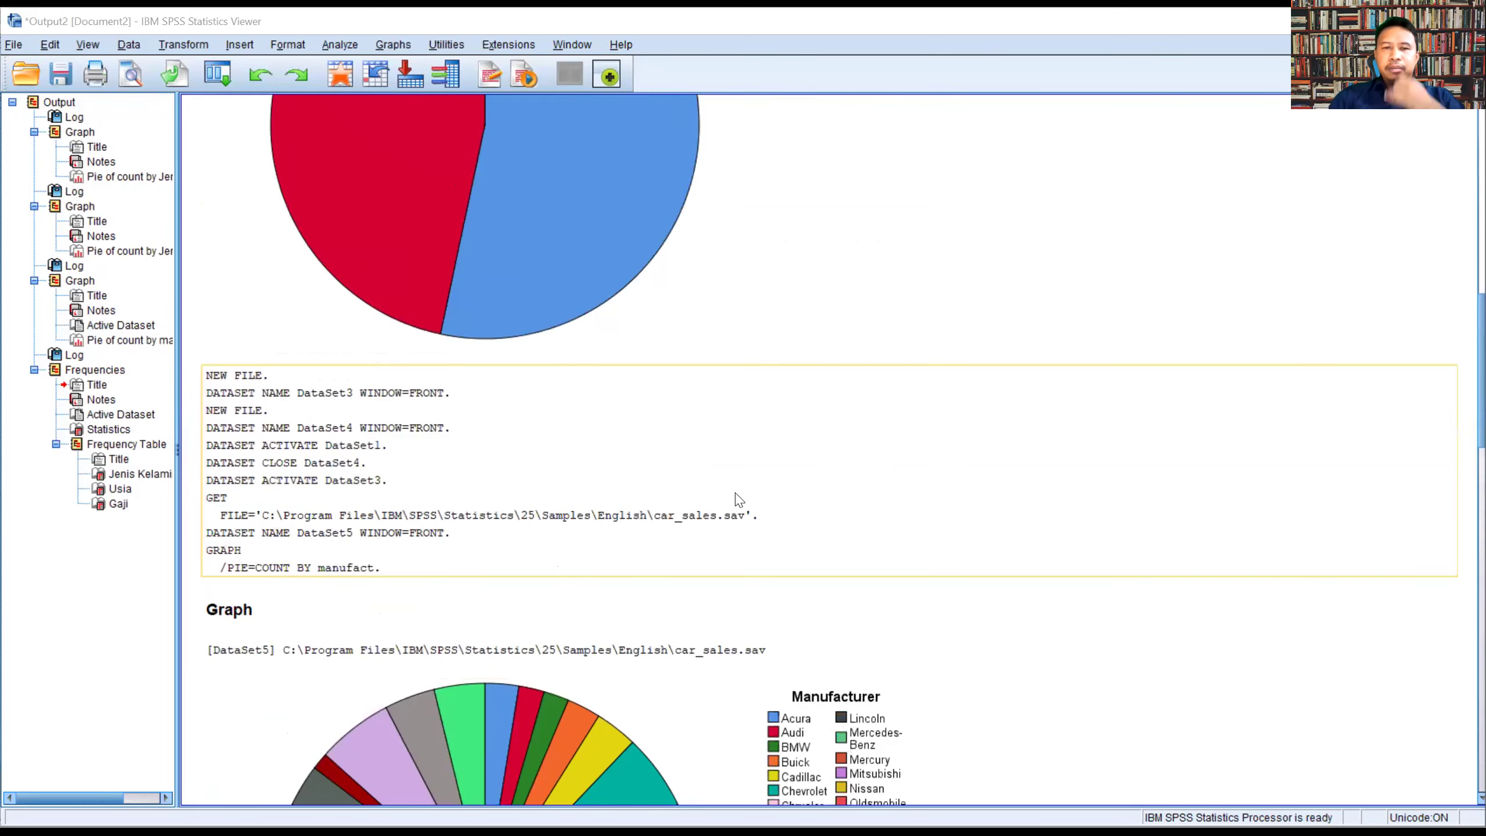
pyautogui.scroll(-15, 740, 507)
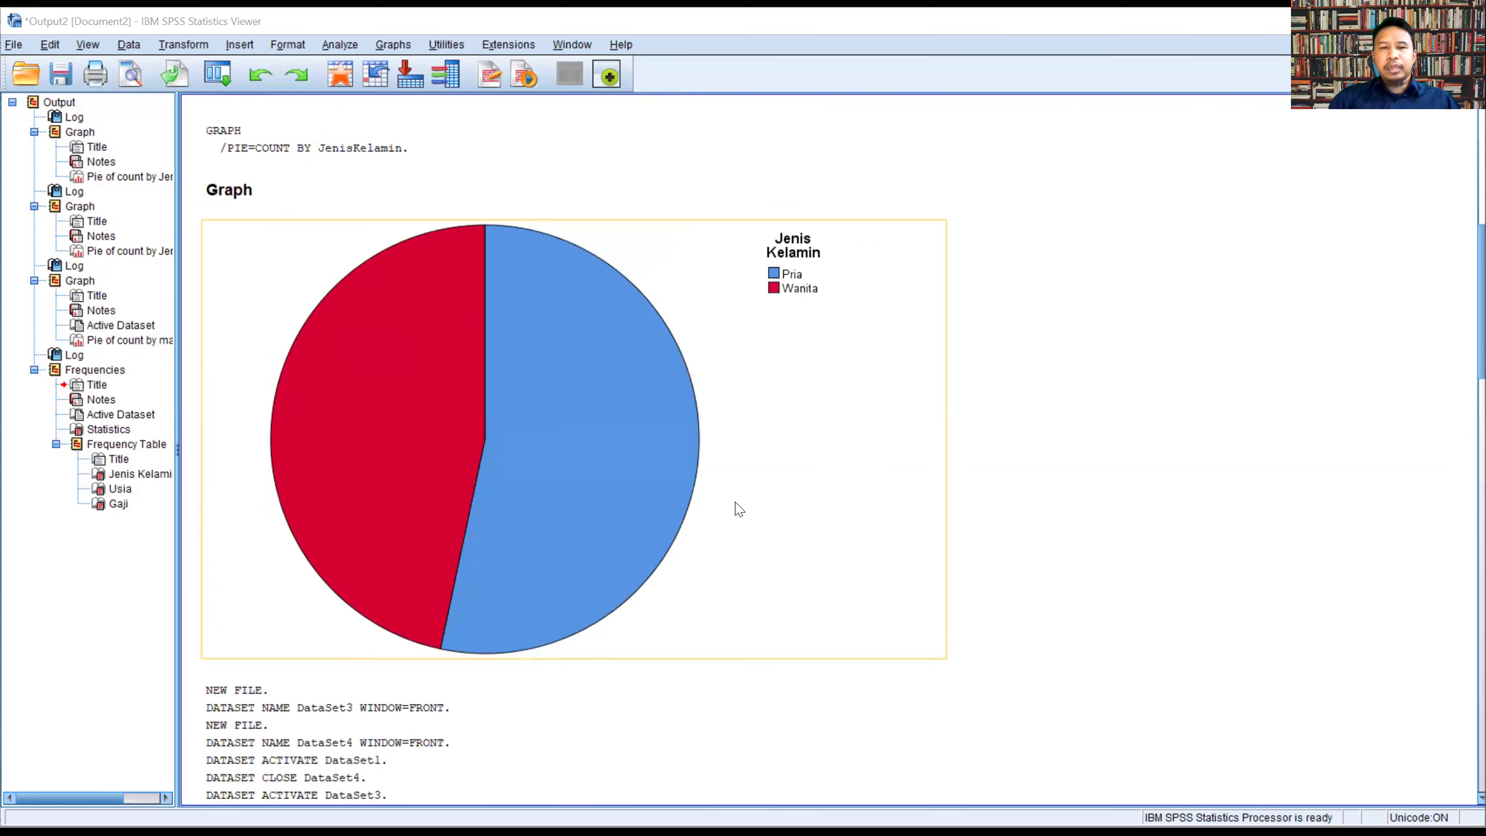
pyautogui.scroll(-8, 747, 507)
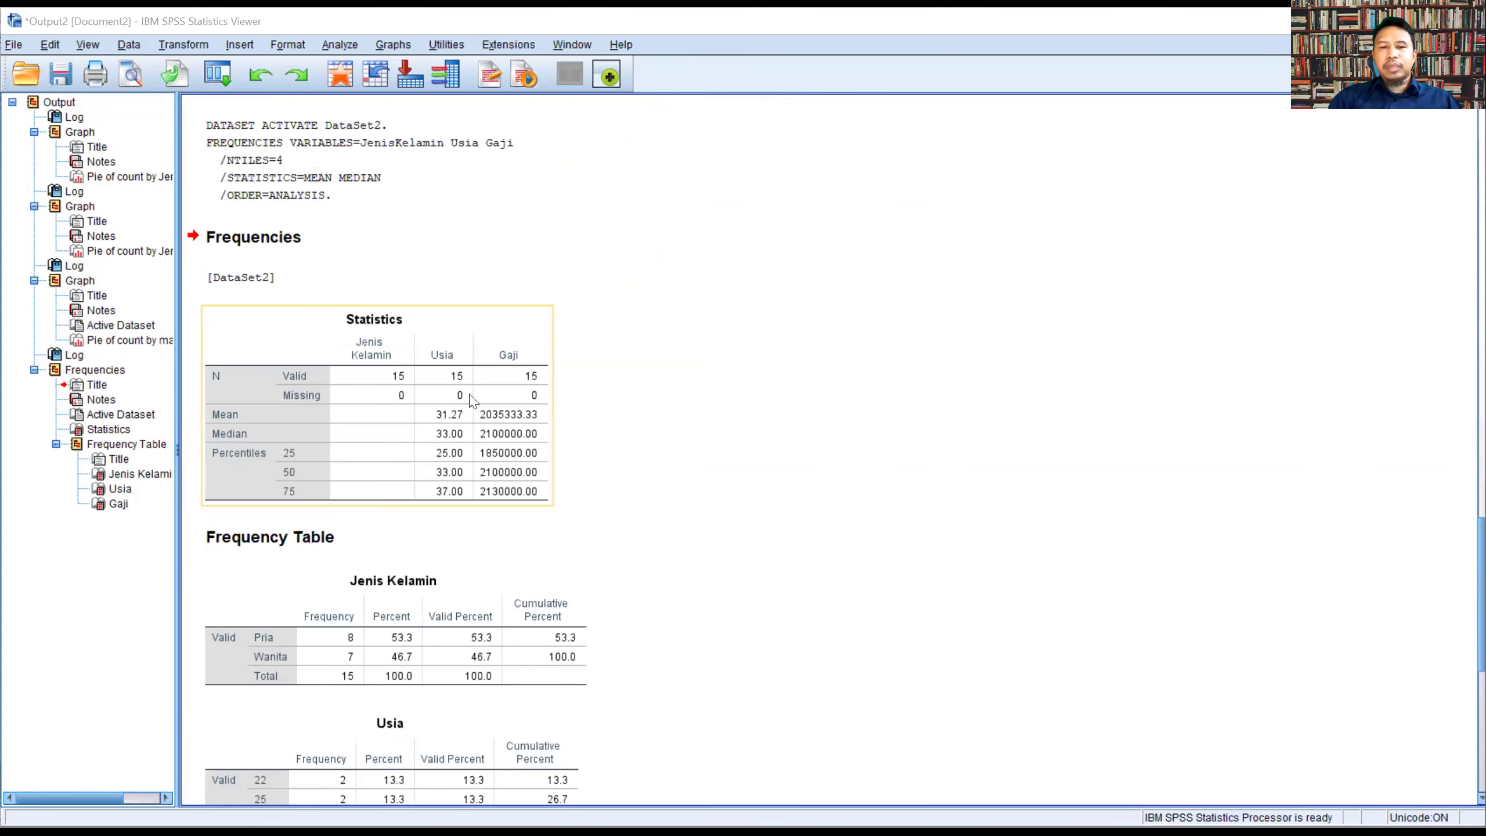
pyautogui.scroll(-8, 556, 418)
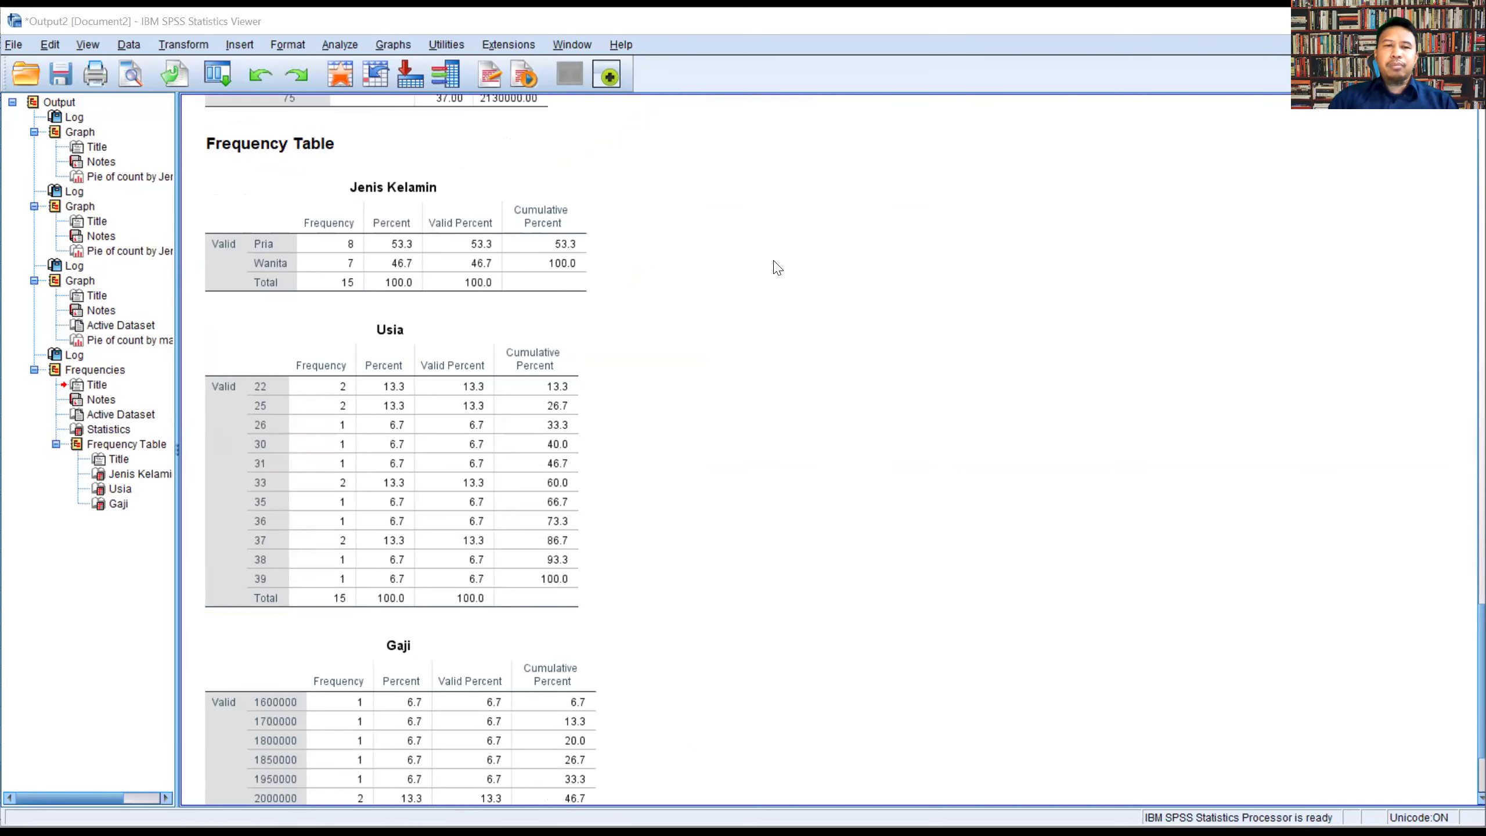
pyautogui.scroll(3, 777, 268)
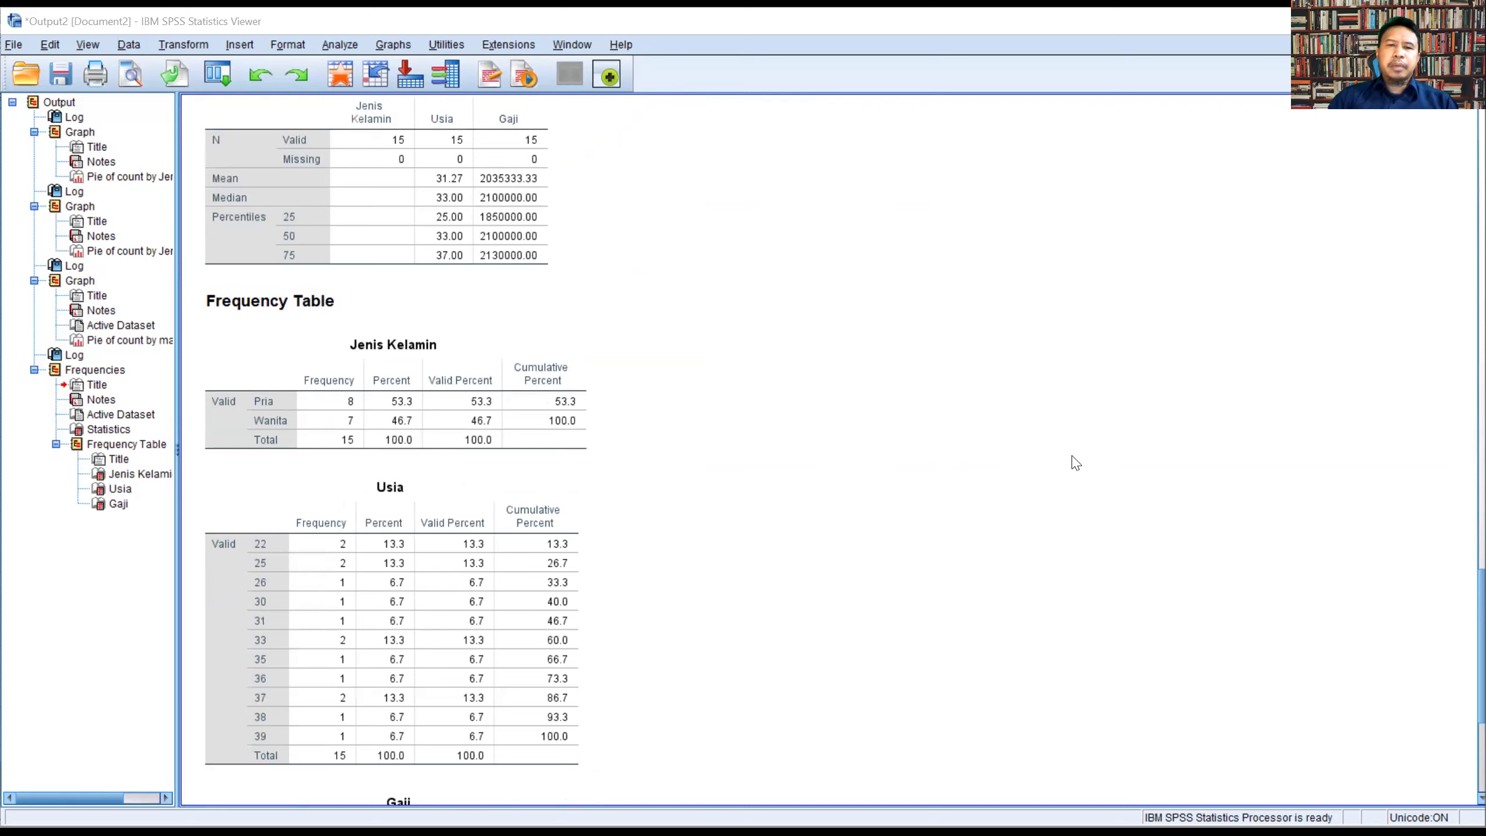
pyautogui.scroll(1, 1056, 462)
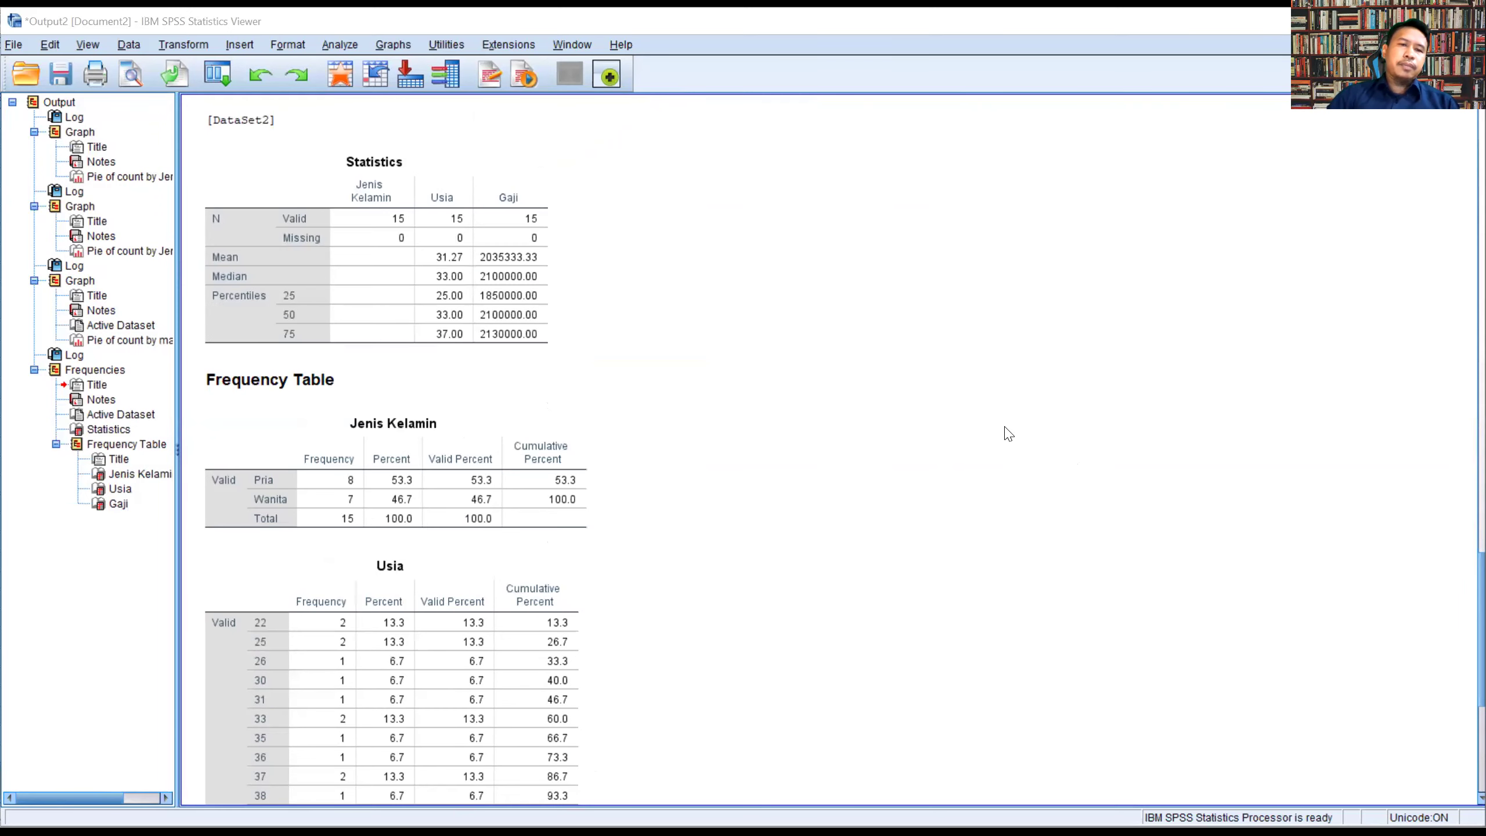
pyautogui.scroll(5, 963, 448)
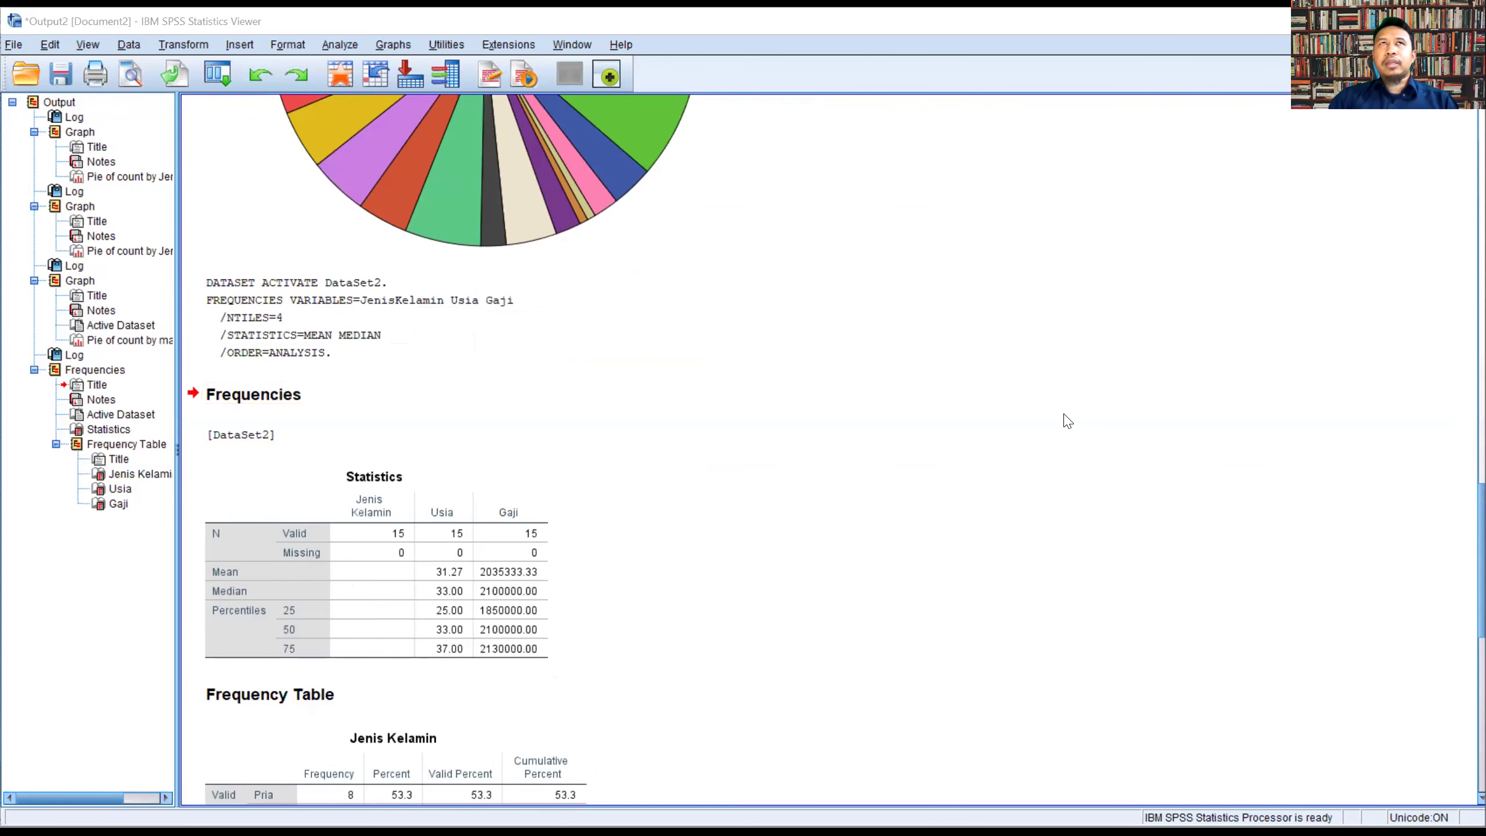
pyautogui.scroll(3, 862, 405)
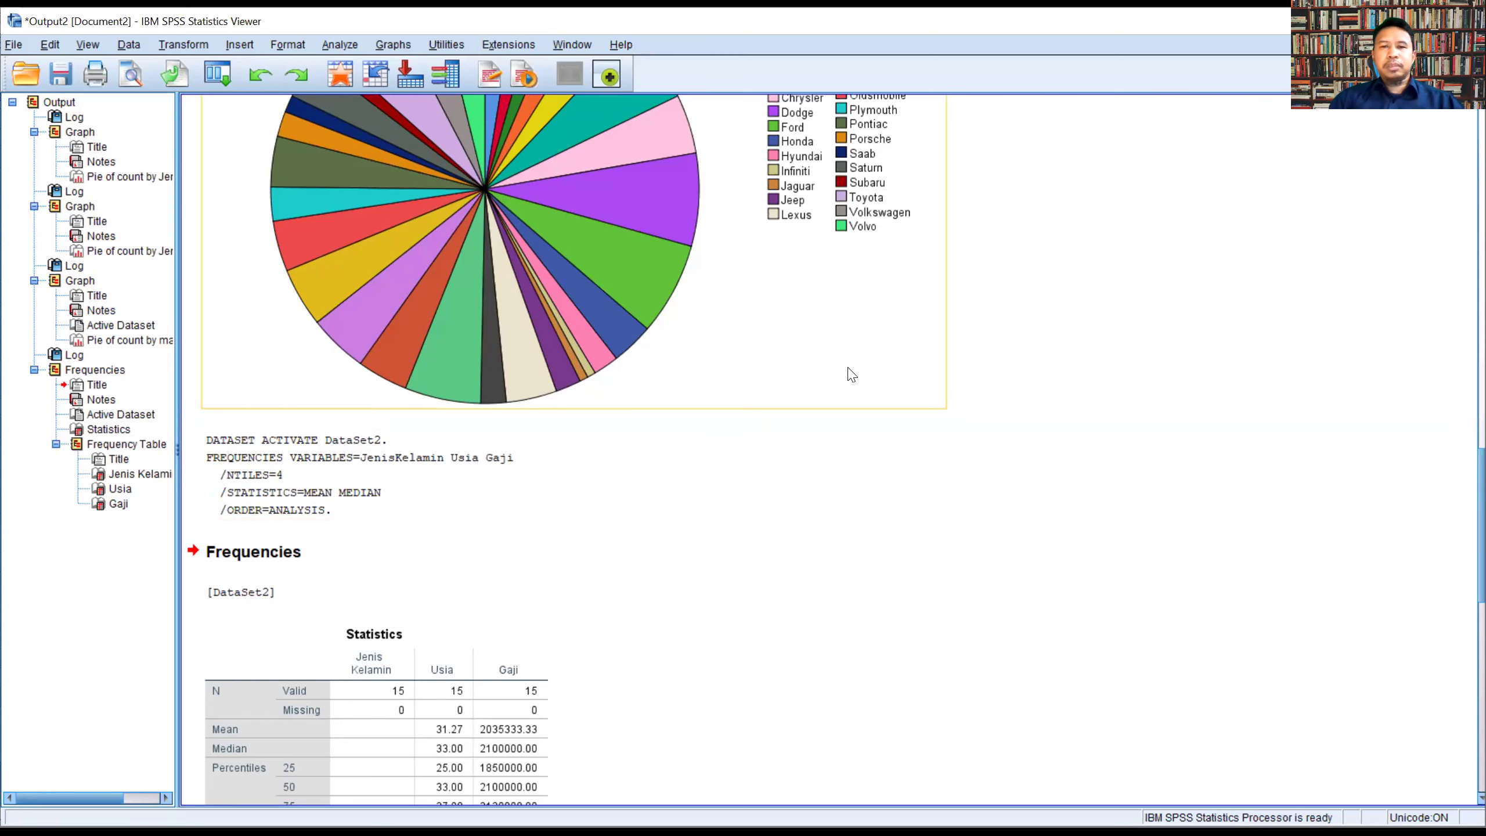
# - Switch to the PowerPoint presentation on Validitas & Reliabilitas and start its slide show from the first slide
pyautogui.click(899, 45)
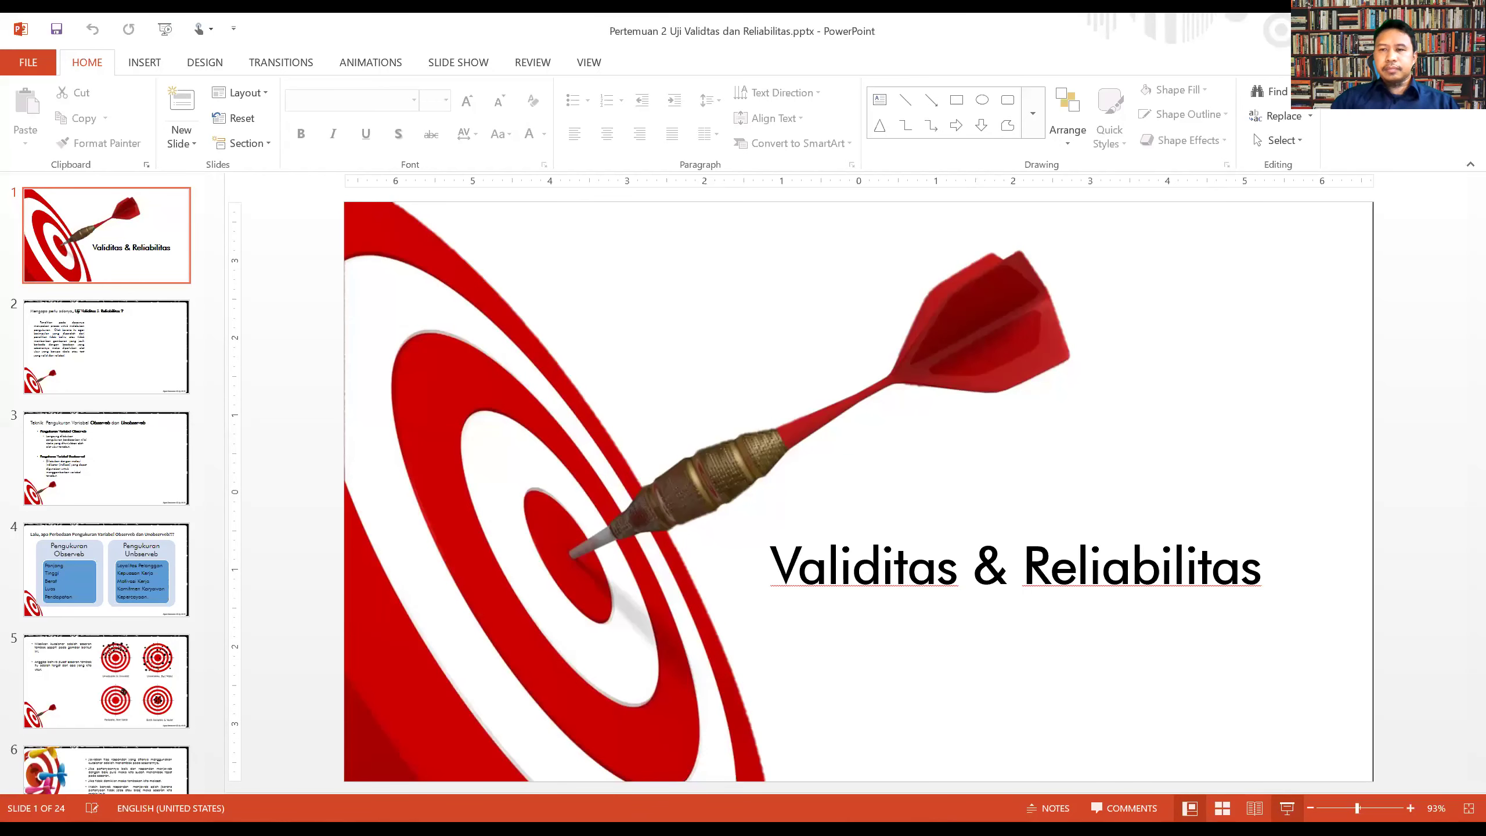
pyautogui.press('F5')
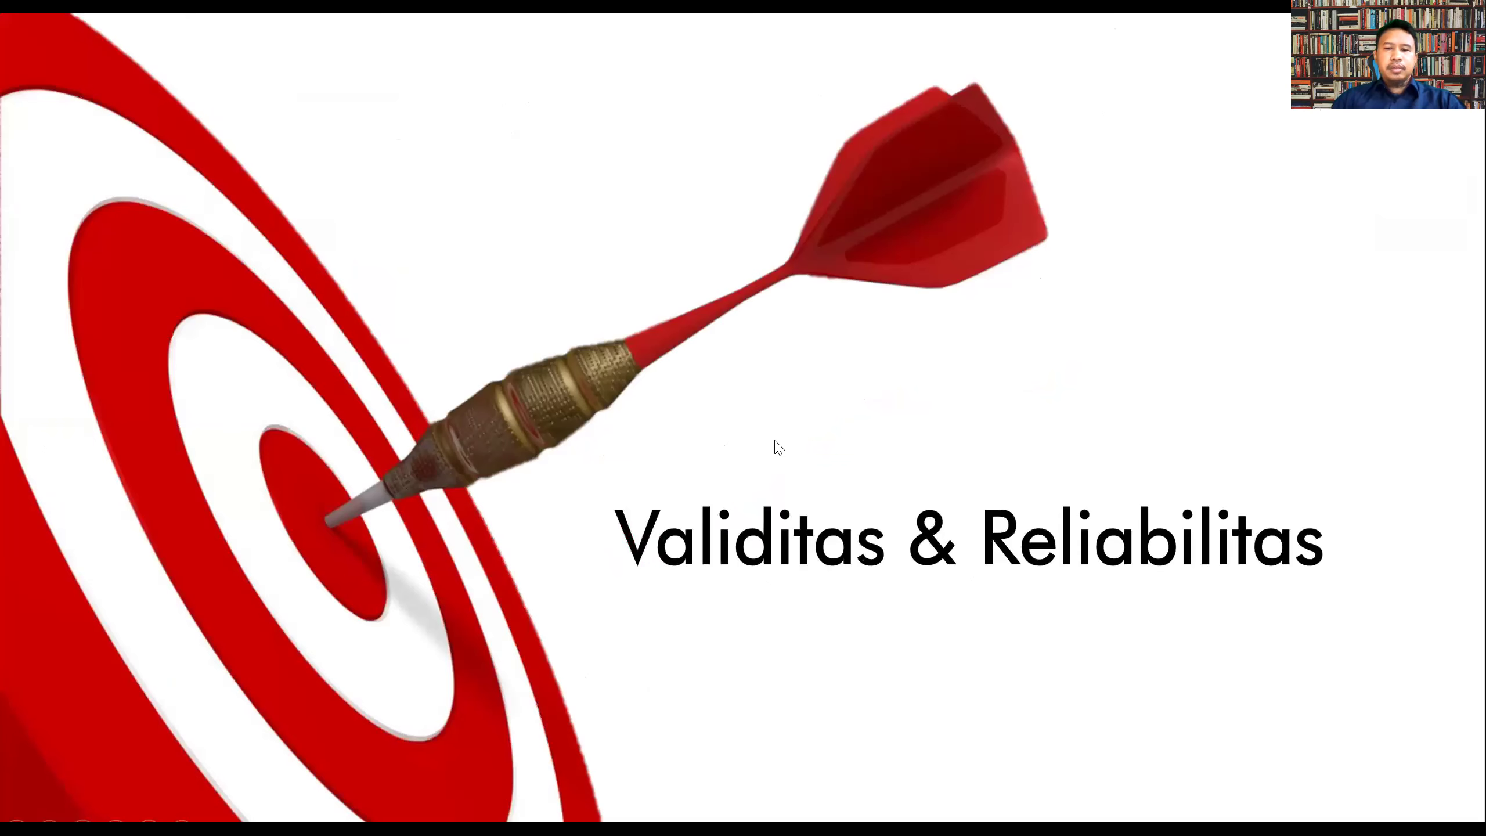
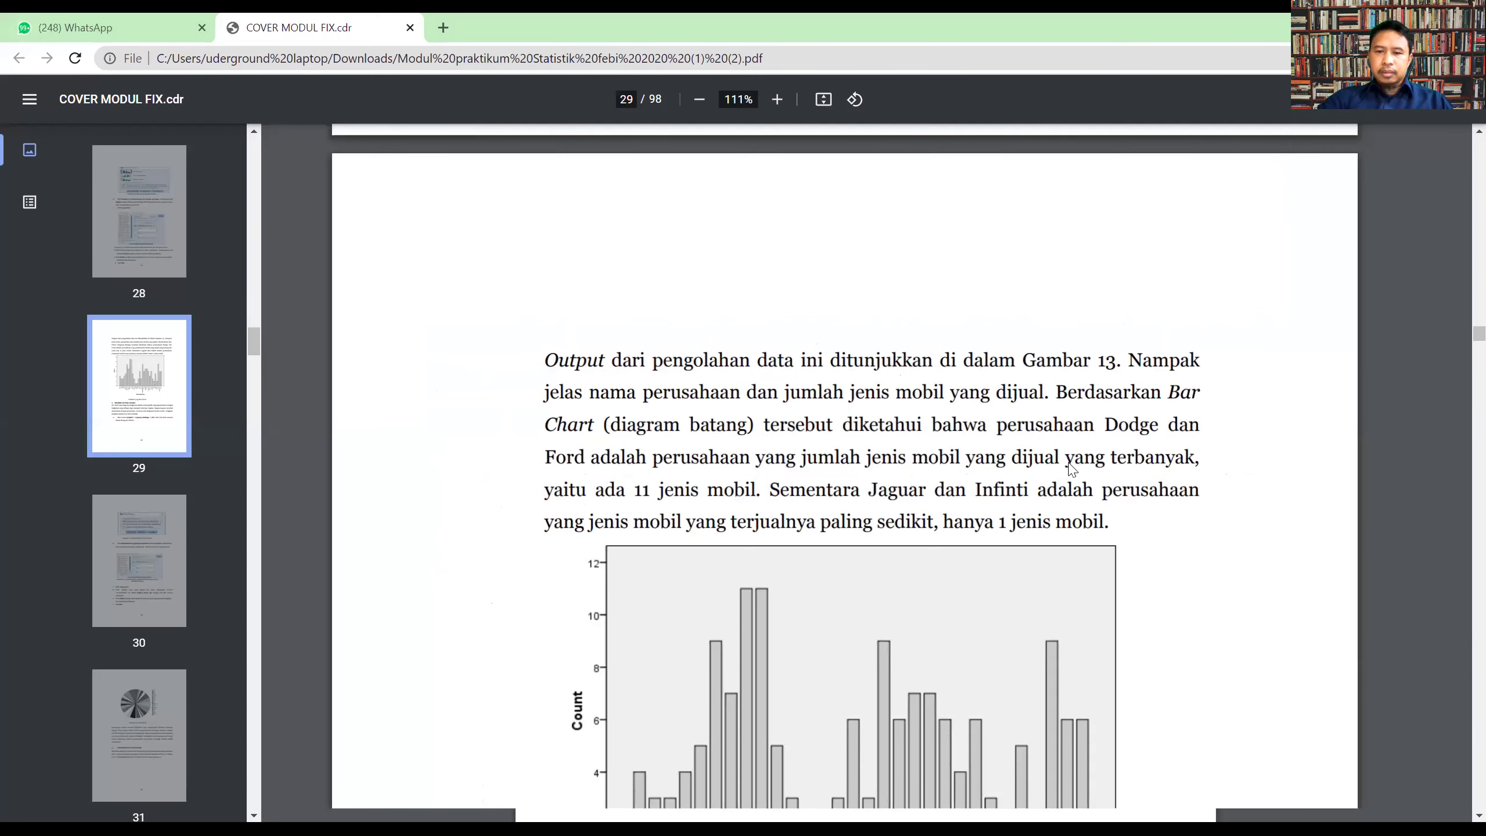
# - Find the reliability and validity chapter in the practicum module PDF and look over its Kinerja, Kepuasan Upah and Motivasi score tables
pyautogui.scroll(-20, 1087, 460)
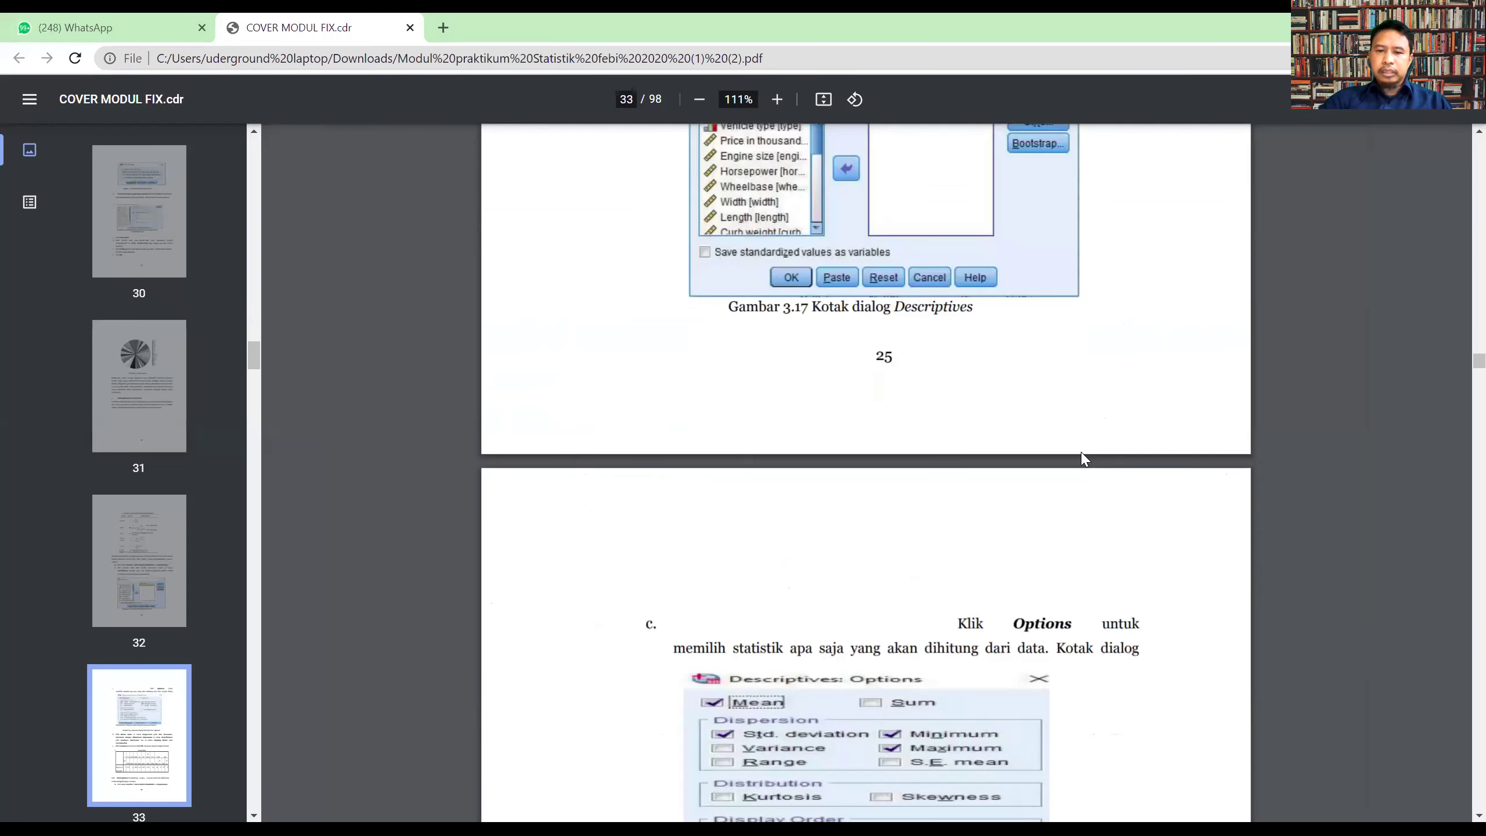
pyautogui.scroll(-15, 1087, 469)
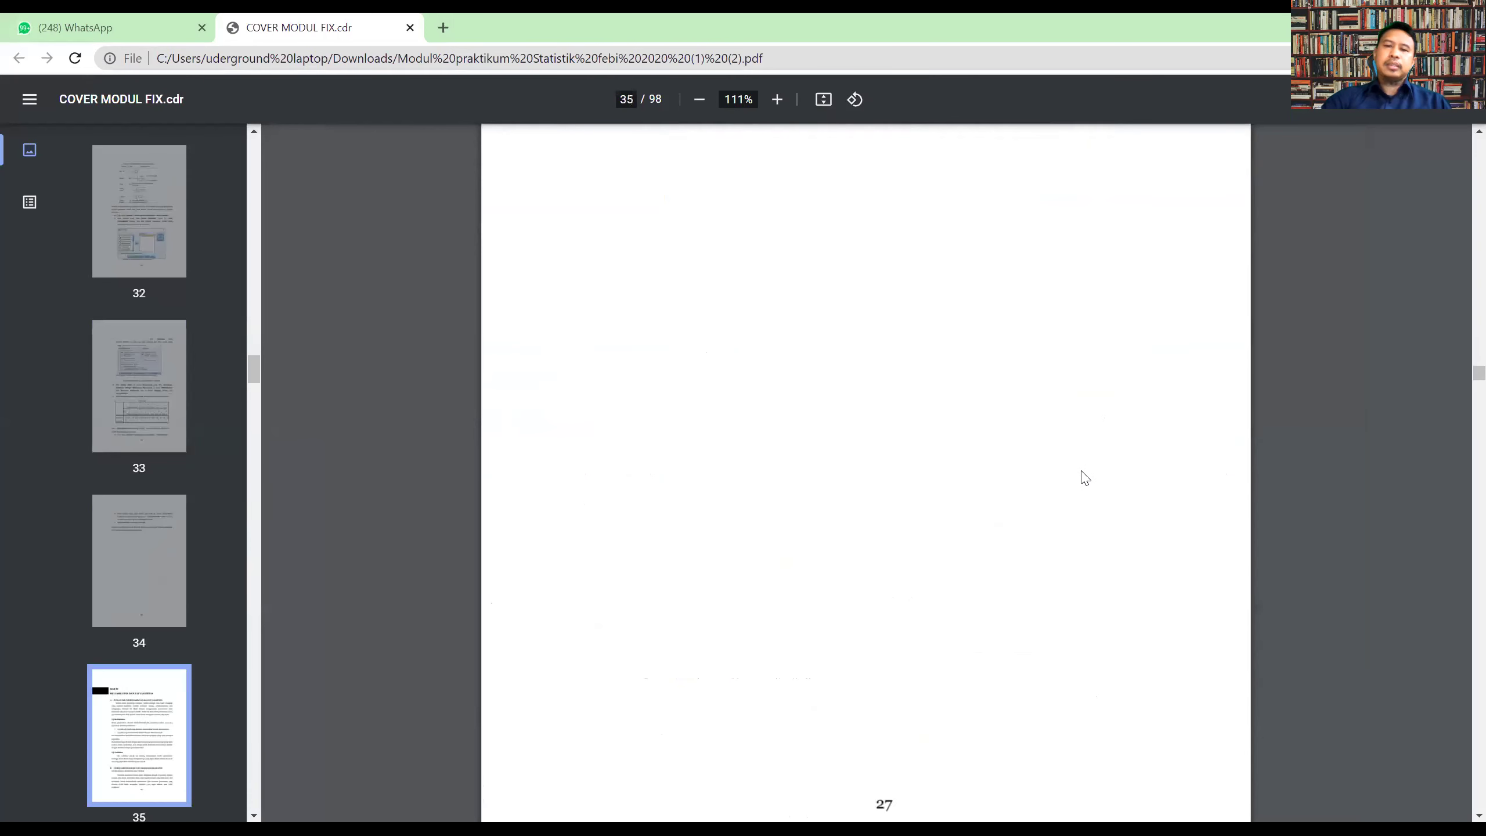
pyautogui.scroll(-6, 1085, 477)
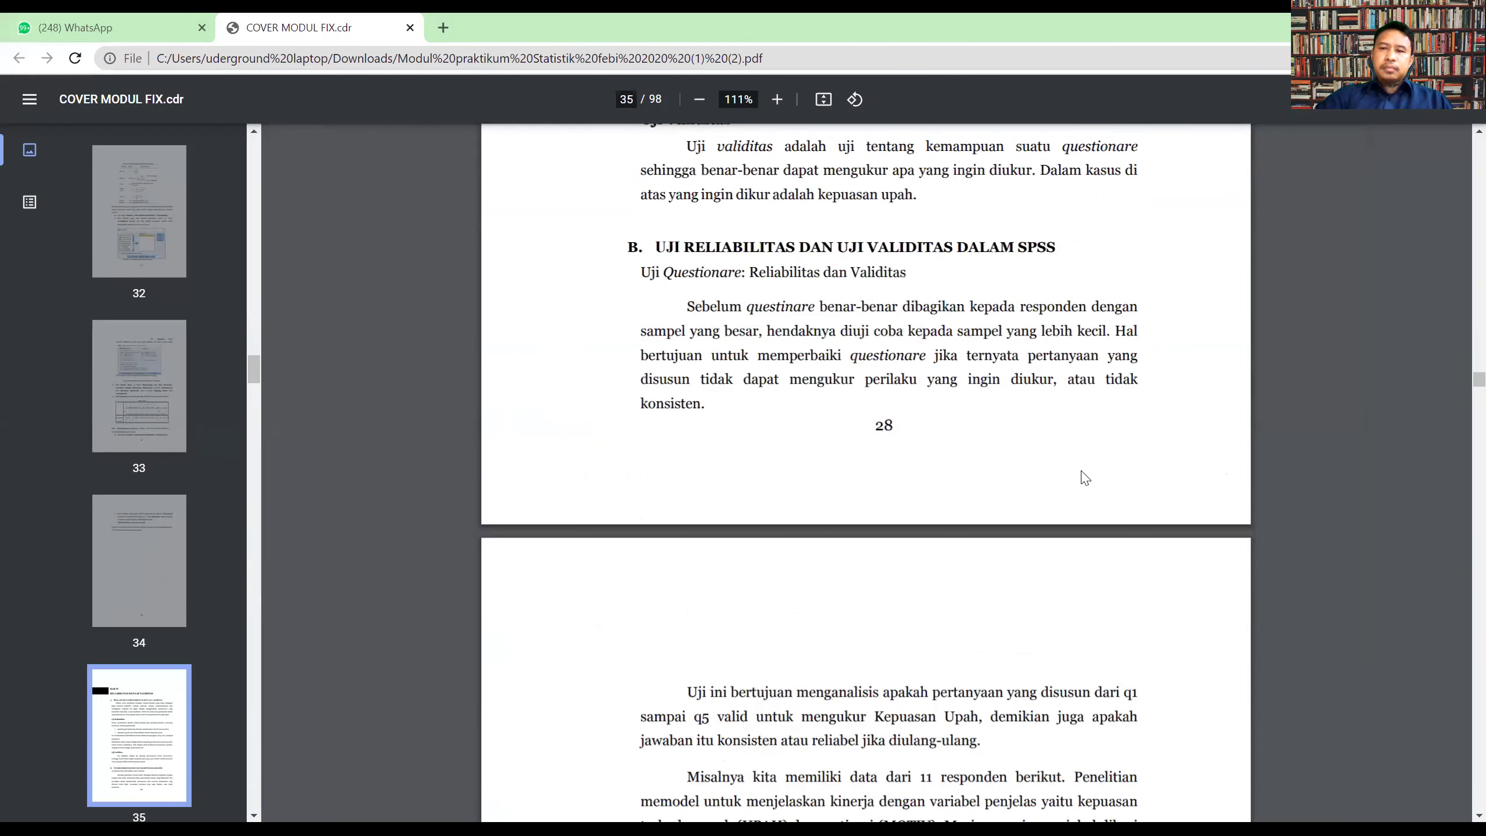
pyautogui.scroll(-4, 1085, 477)
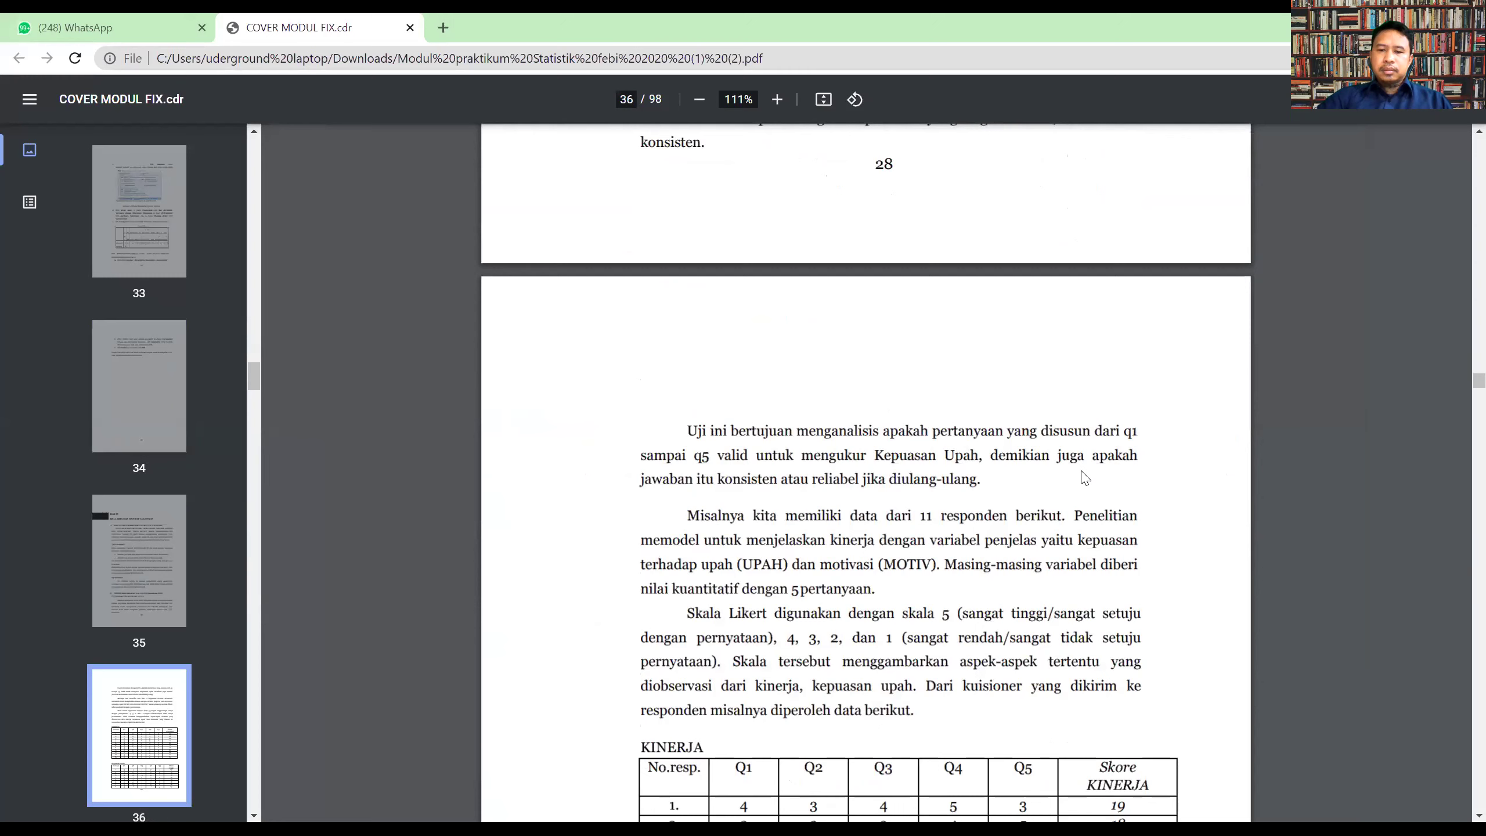
pyautogui.scroll(-8, 1086, 477)
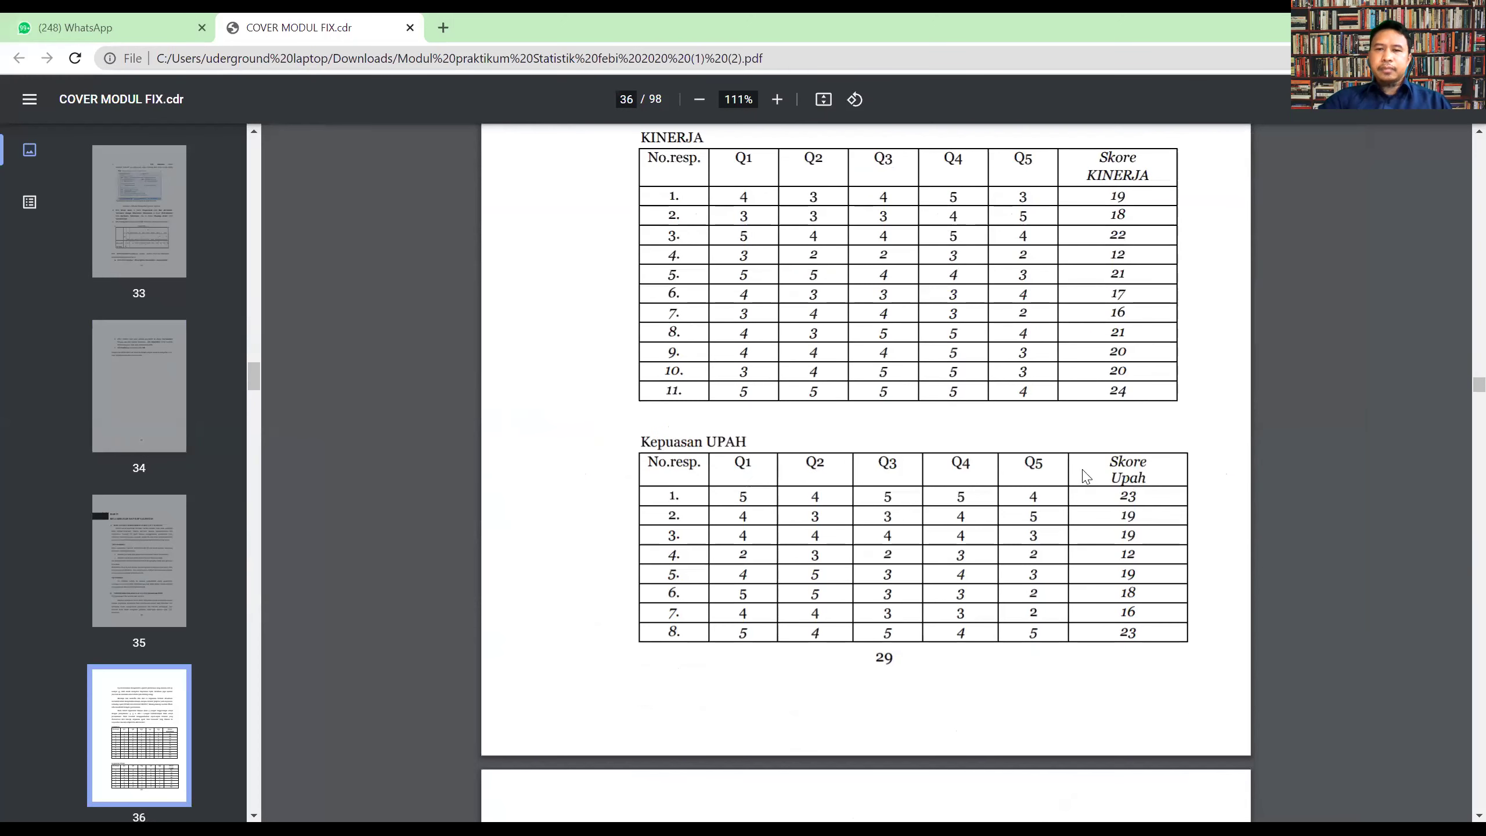
pyautogui.scroll(1, 1086, 477)
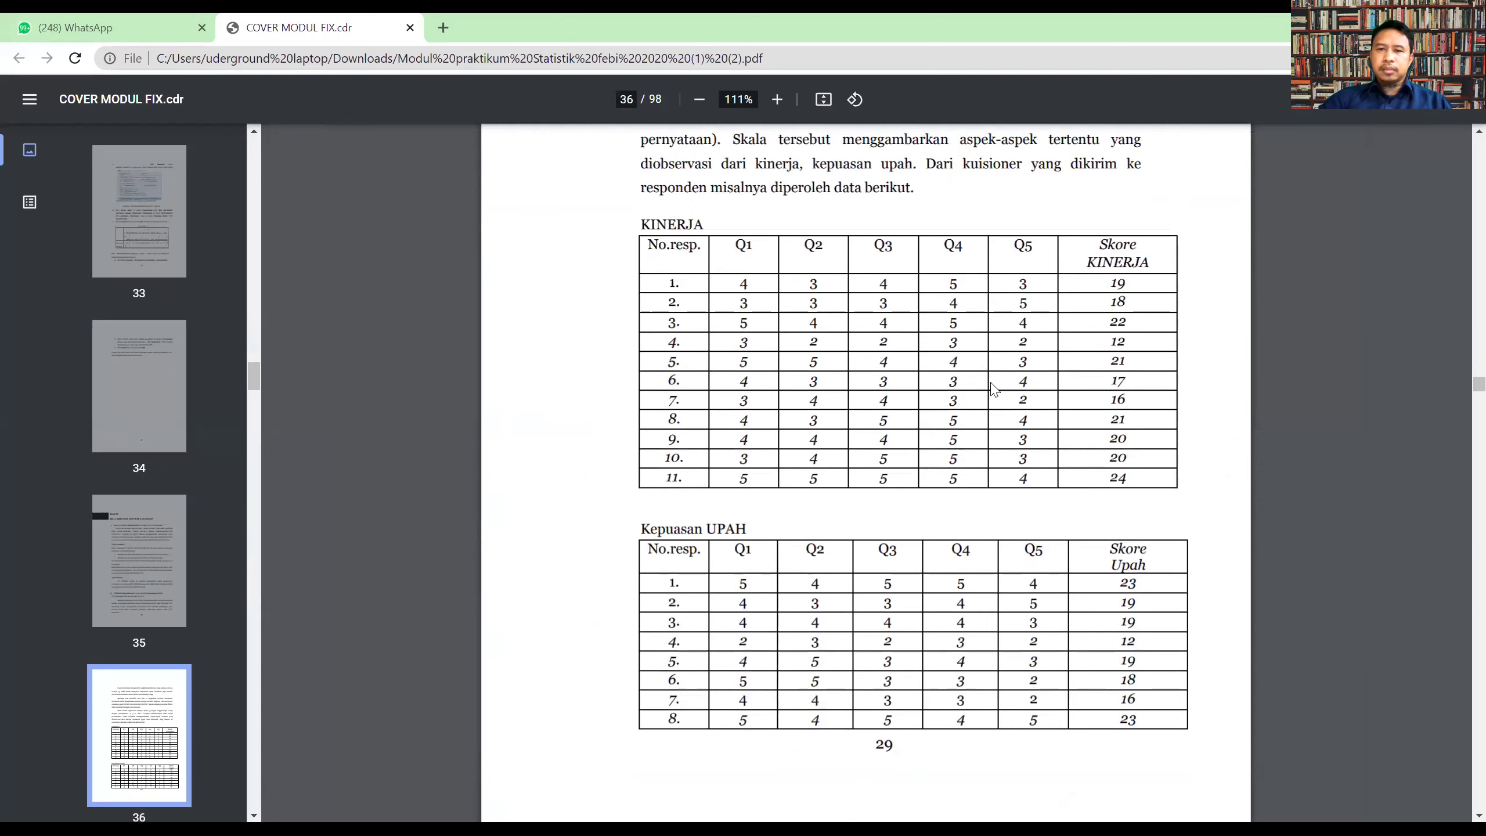
pyautogui.scroll(-4, 1004, 416)
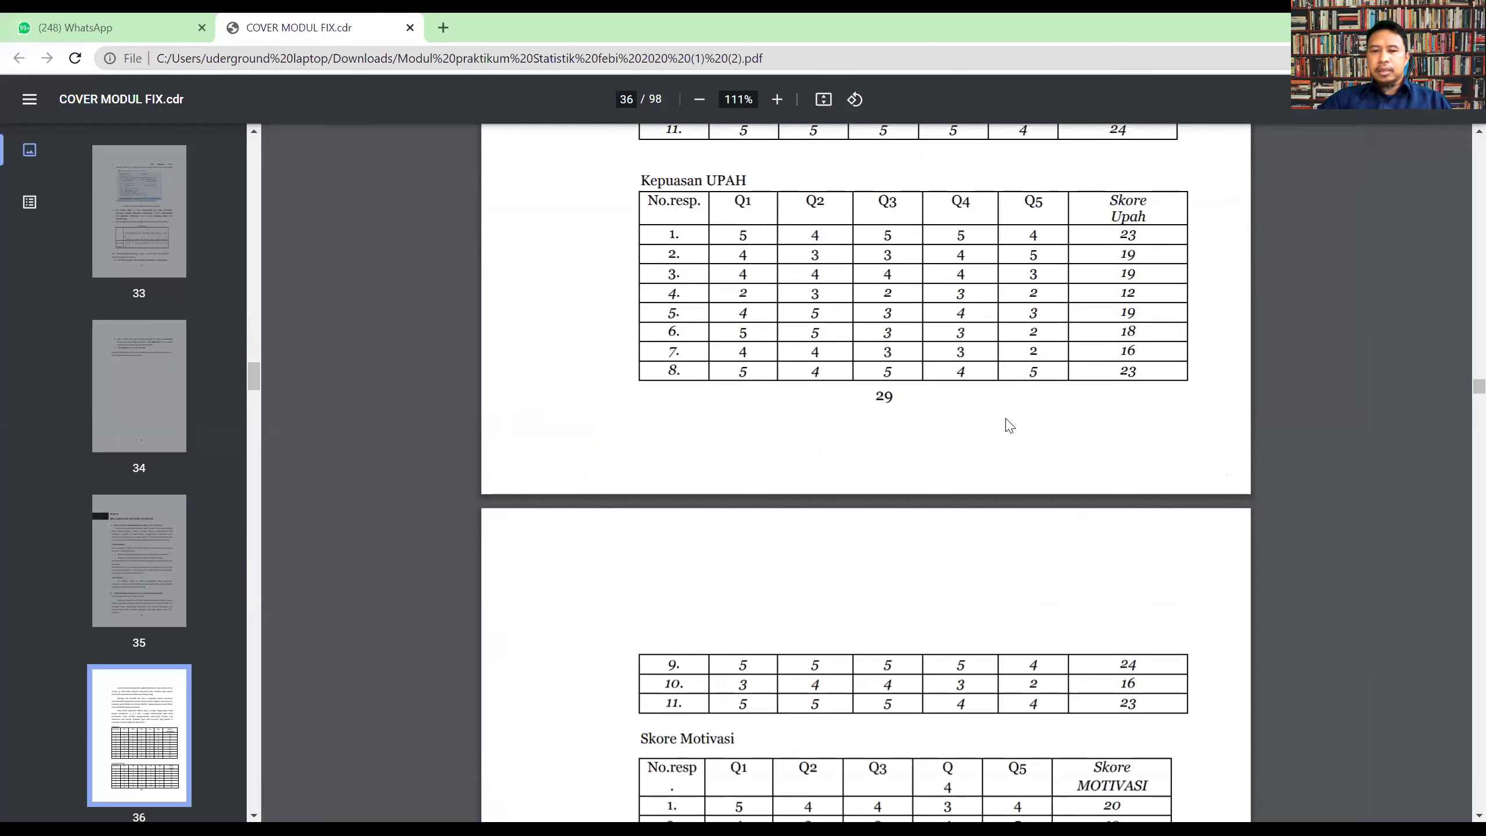
pyautogui.scroll(-4, 1010, 425)
pyautogui.scroll(-3, 1014, 436)
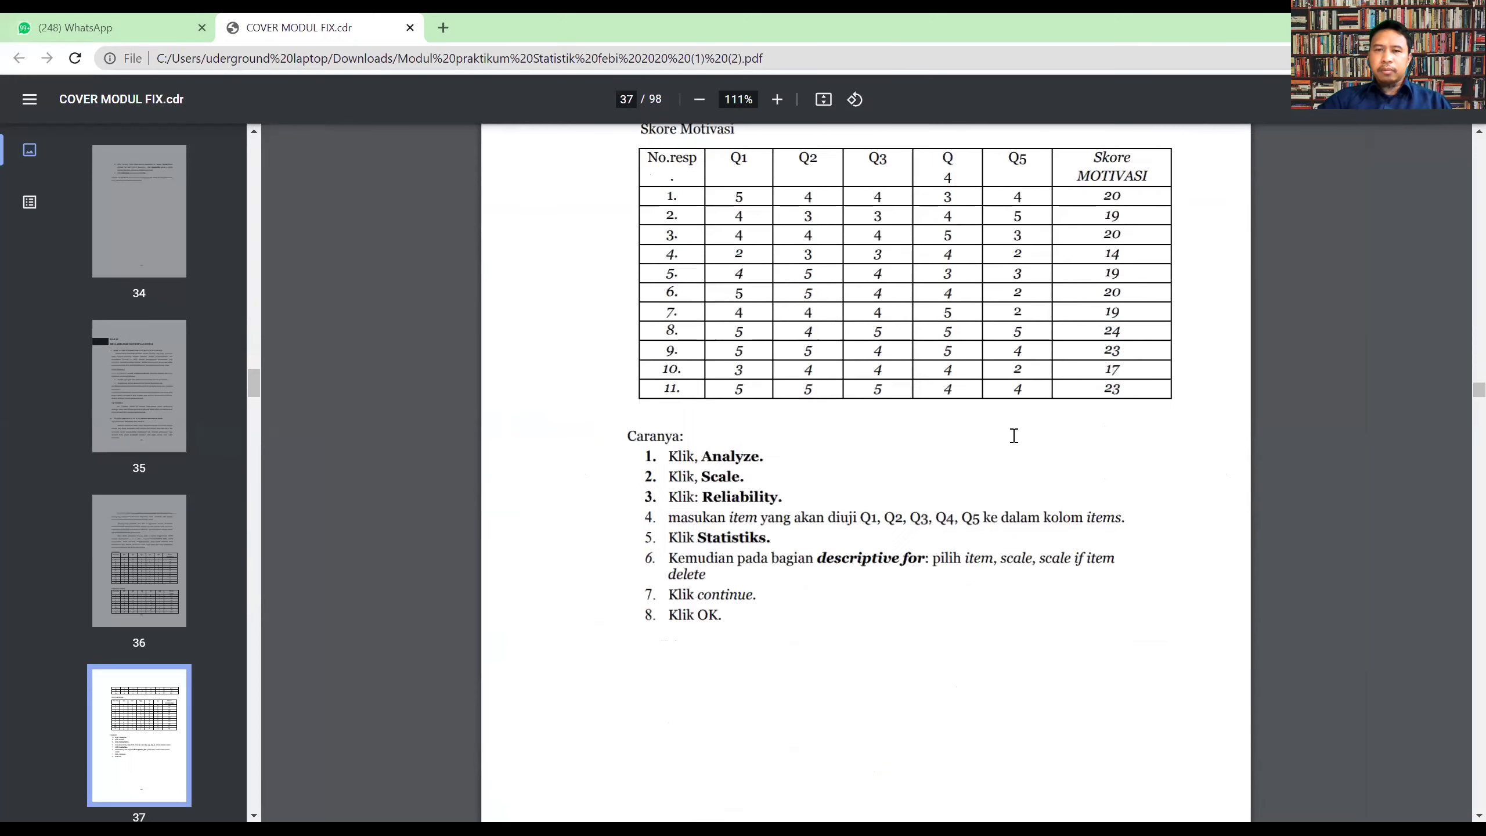
# - Read the module's Reliability Analysis procedure, its sample Cronbach's Alpha output and the Uji Validitas explanation of sample size and r table
pyautogui.scroll(1, 1012, 431)
pyautogui.scroll(-14, 1012, 439)
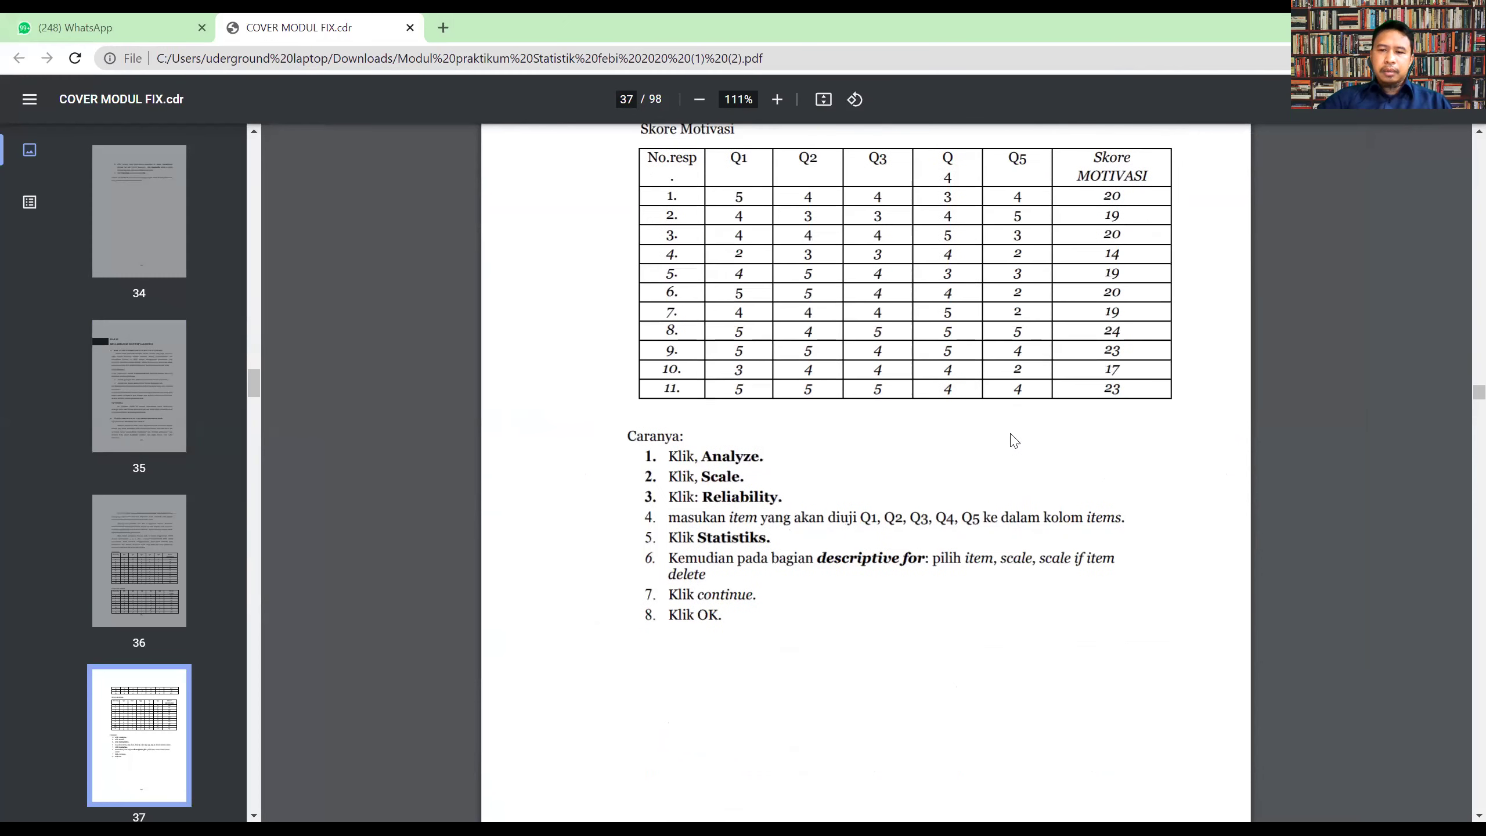
pyautogui.scroll(14, 1015, 438)
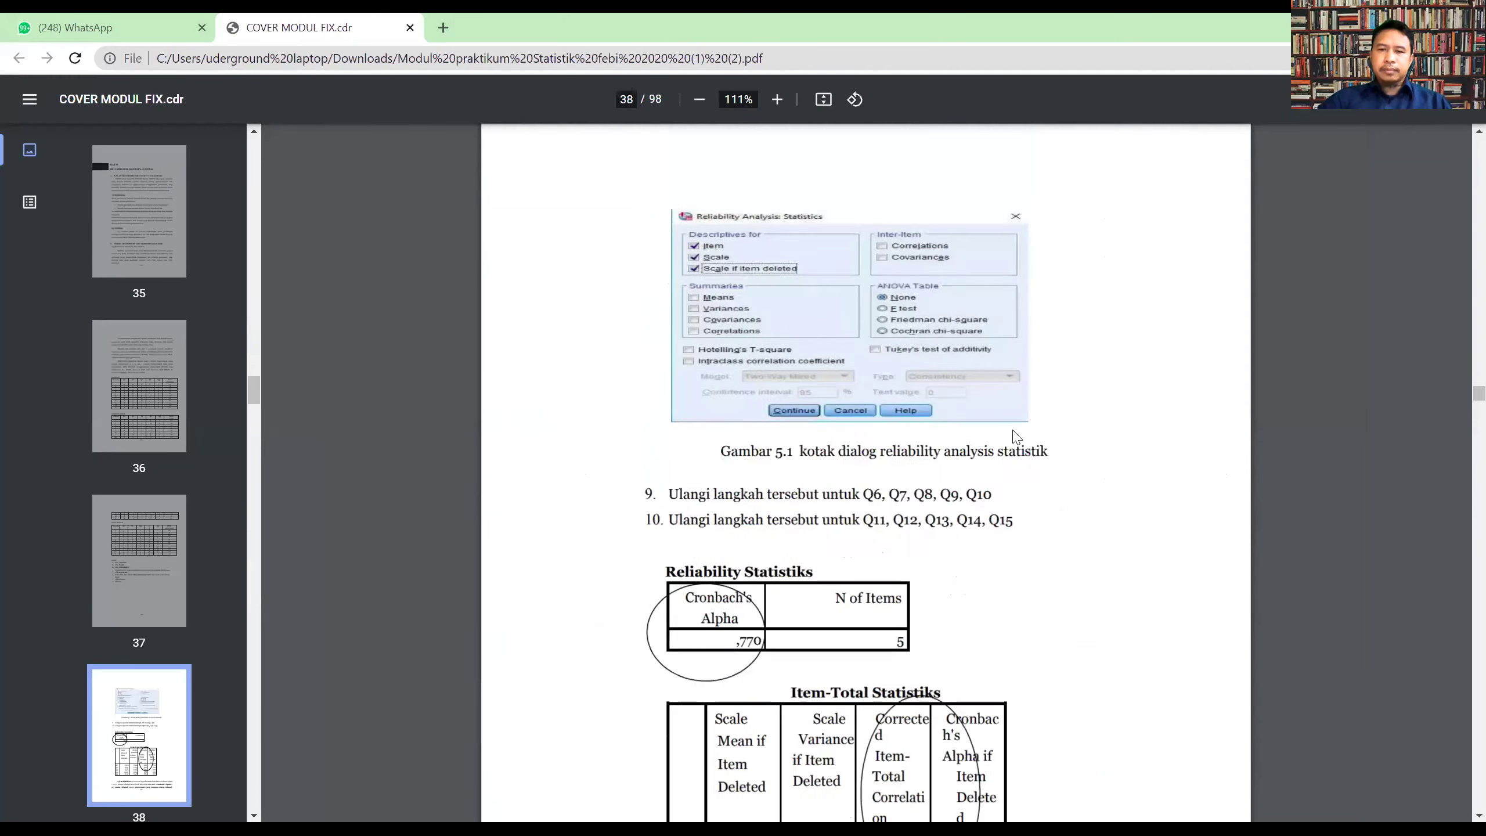
pyautogui.scroll(5, 669, 404)
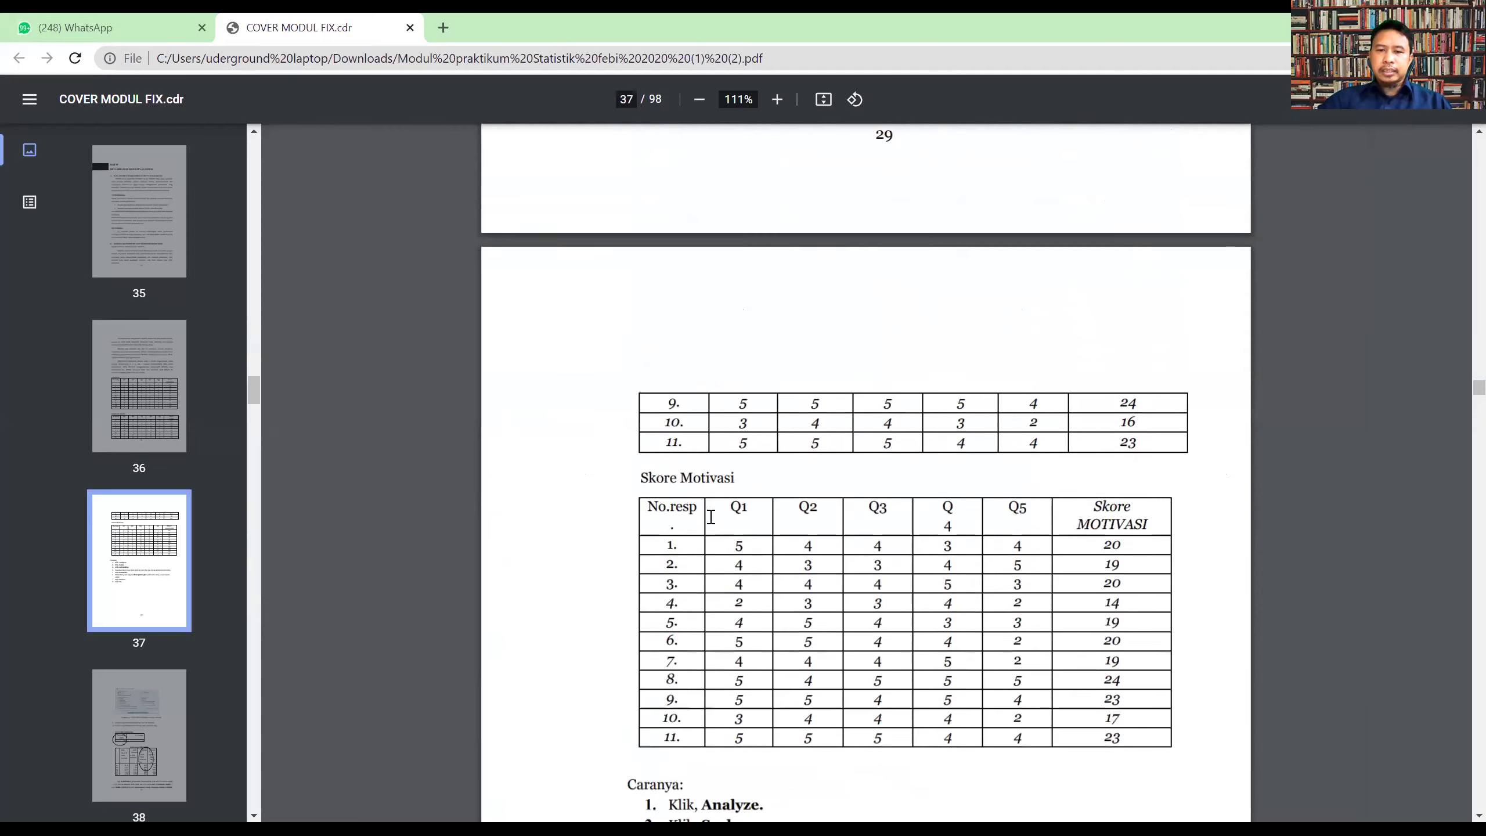
pyautogui.scroll(-20, 754, 565)
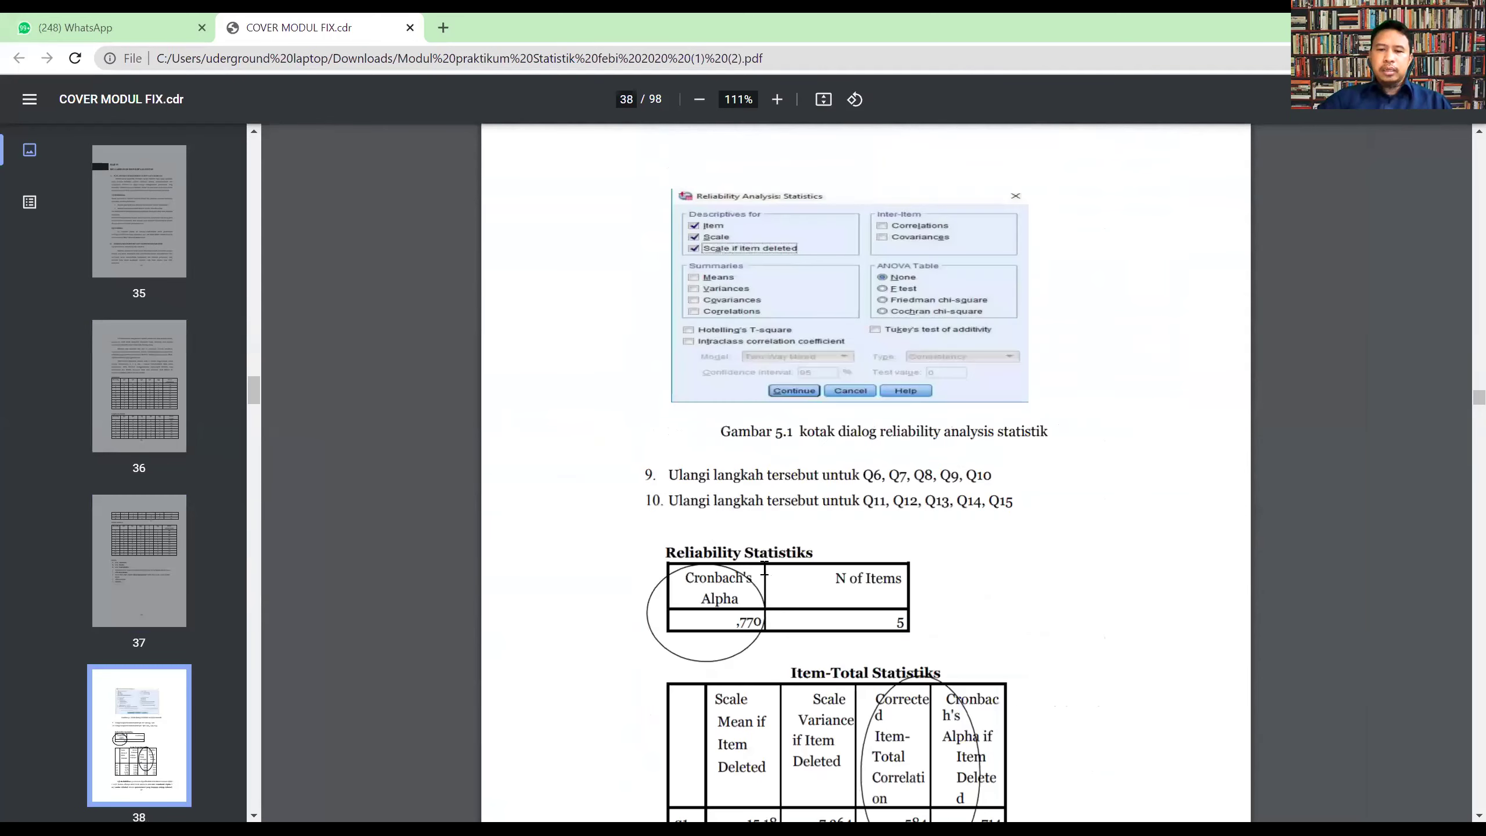
pyautogui.scroll(-9, 764, 568)
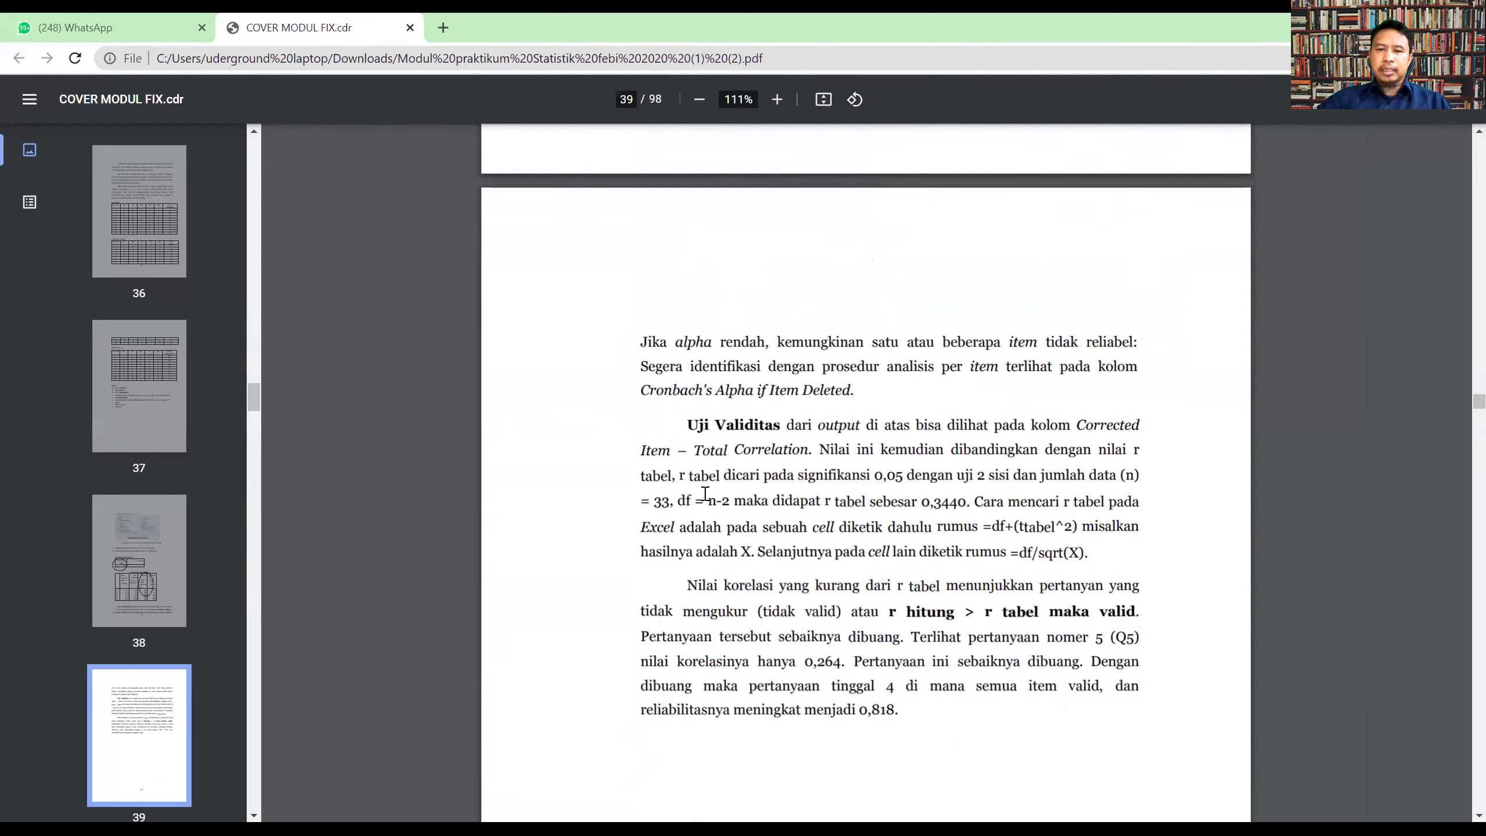
pyautogui.scroll(1, 668, 587)
pyautogui.doubleClick(661, 587)
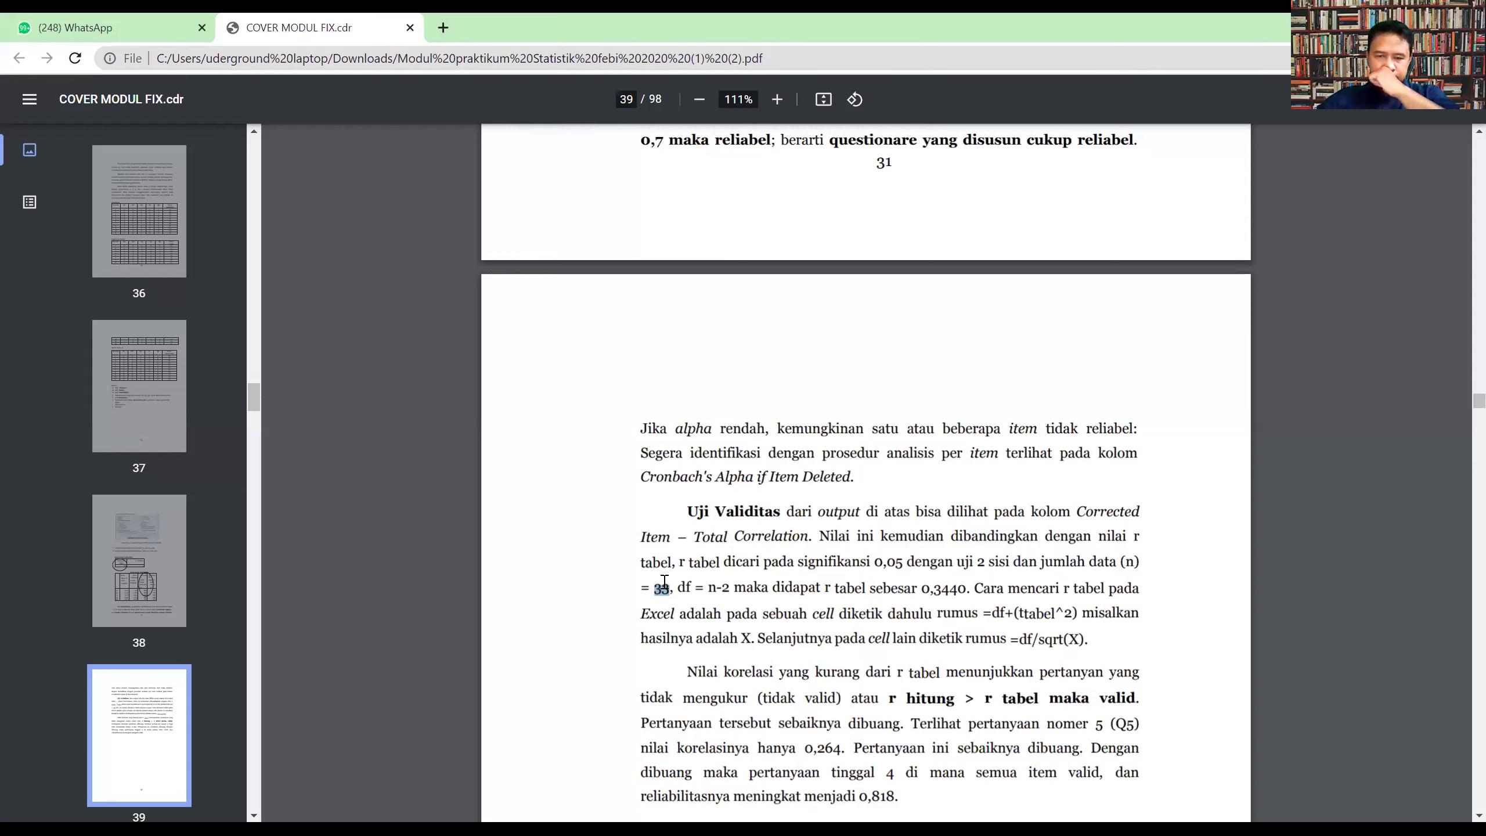
# - Recheck the Reliability Analysis example in the module and return to the Kinerja and Kepuasan Upah response tables on page 36
pyautogui.scroll(10, 843, 502)
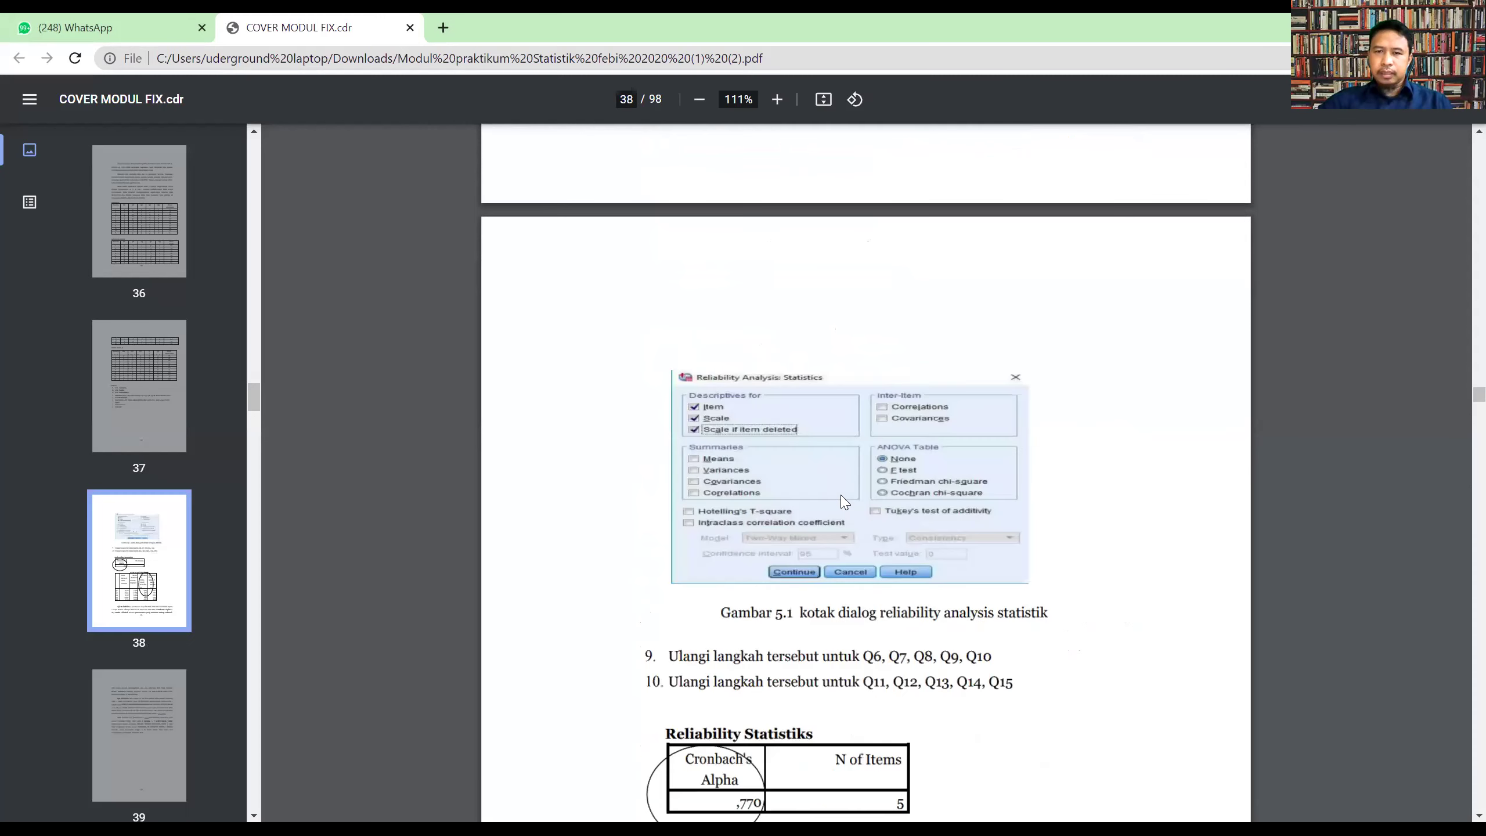
pyautogui.scroll(-4, 899, 508)
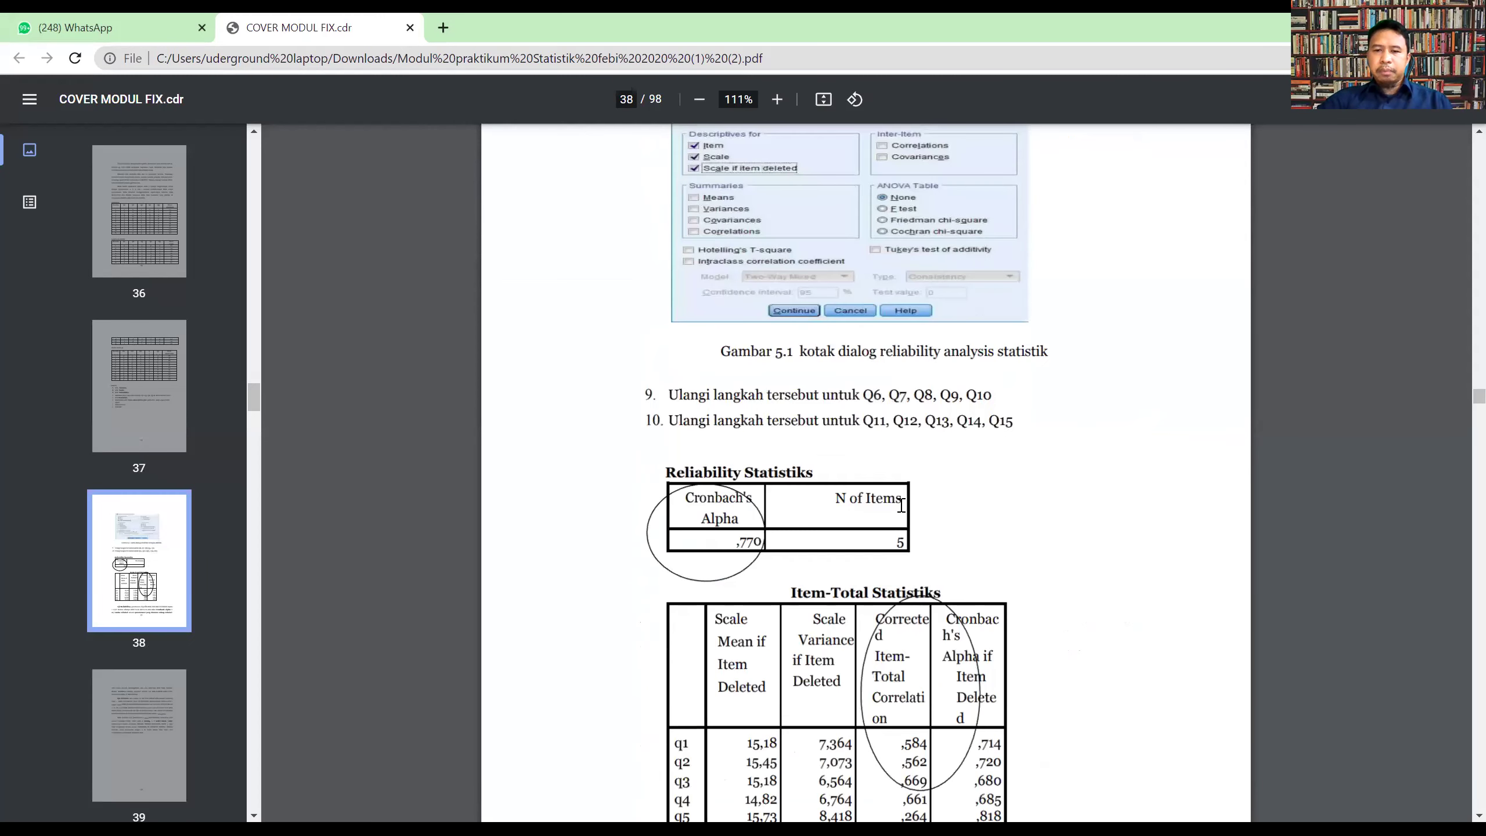
pyautogui.scroll(3, 912, 507)
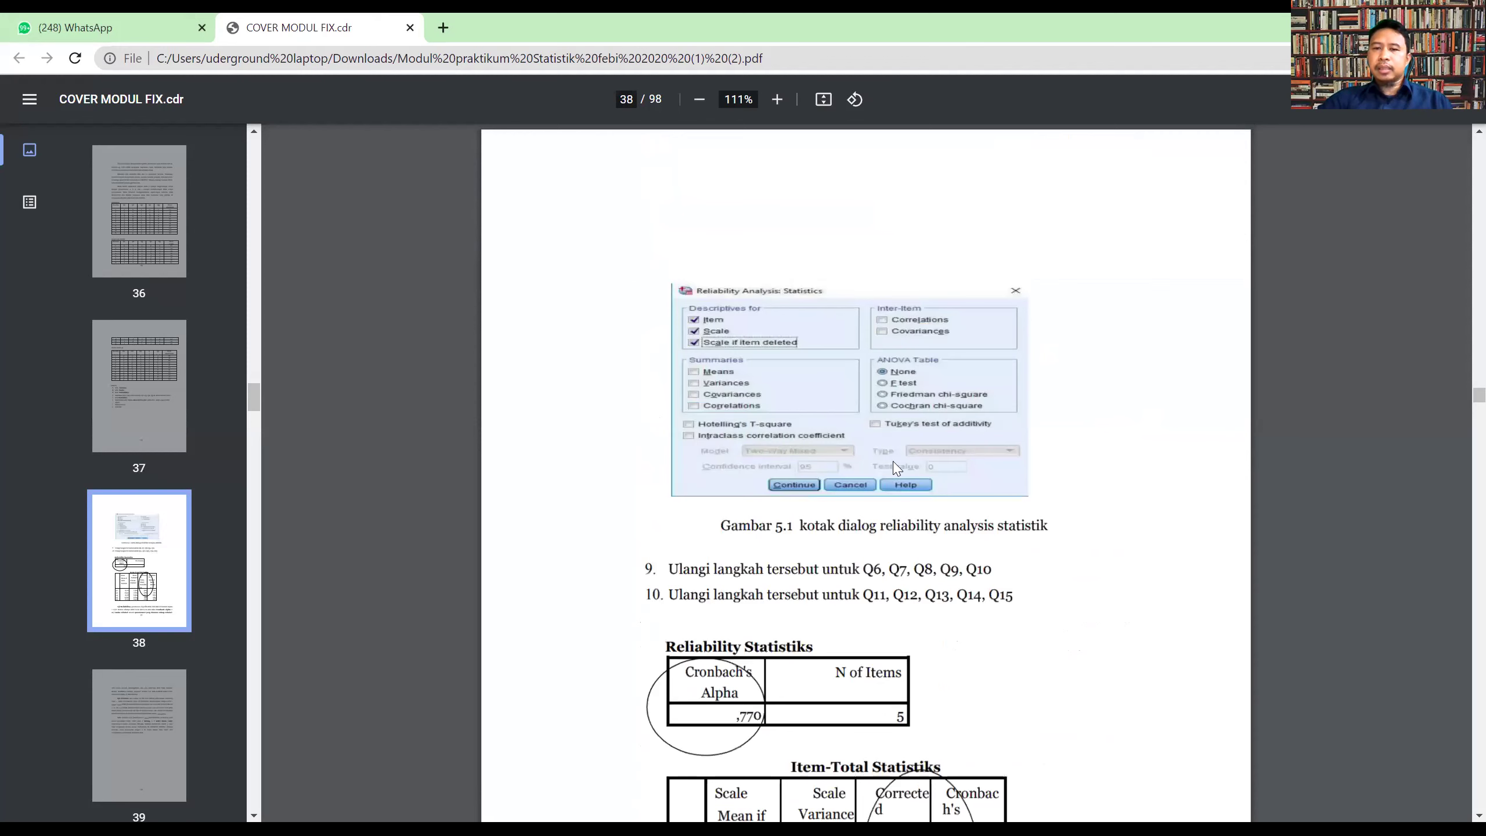
pyautogui.scroll(13, 1002, 379)
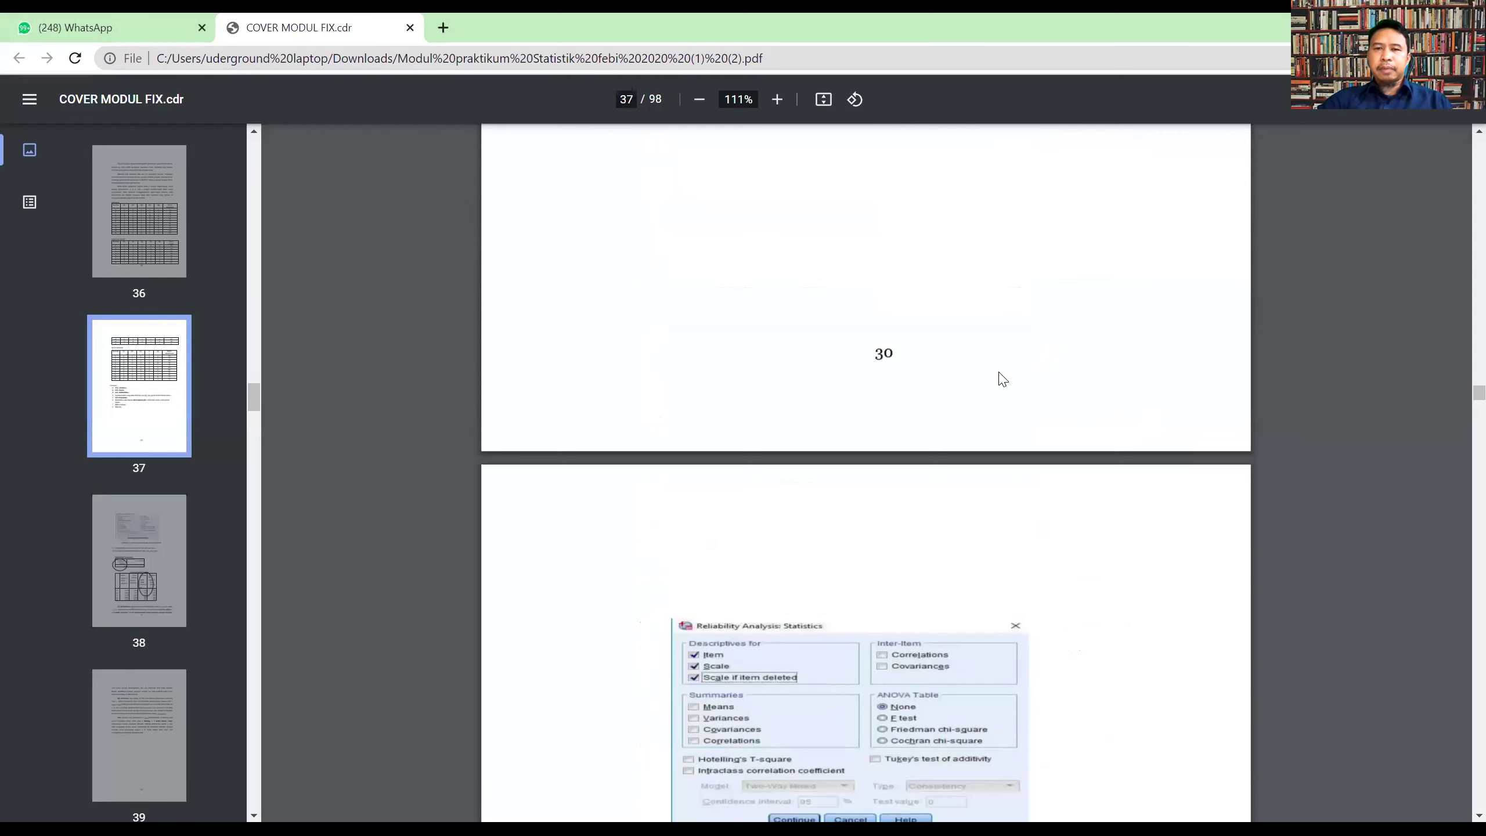
pyautogui.scroll(10, 1002, 385)
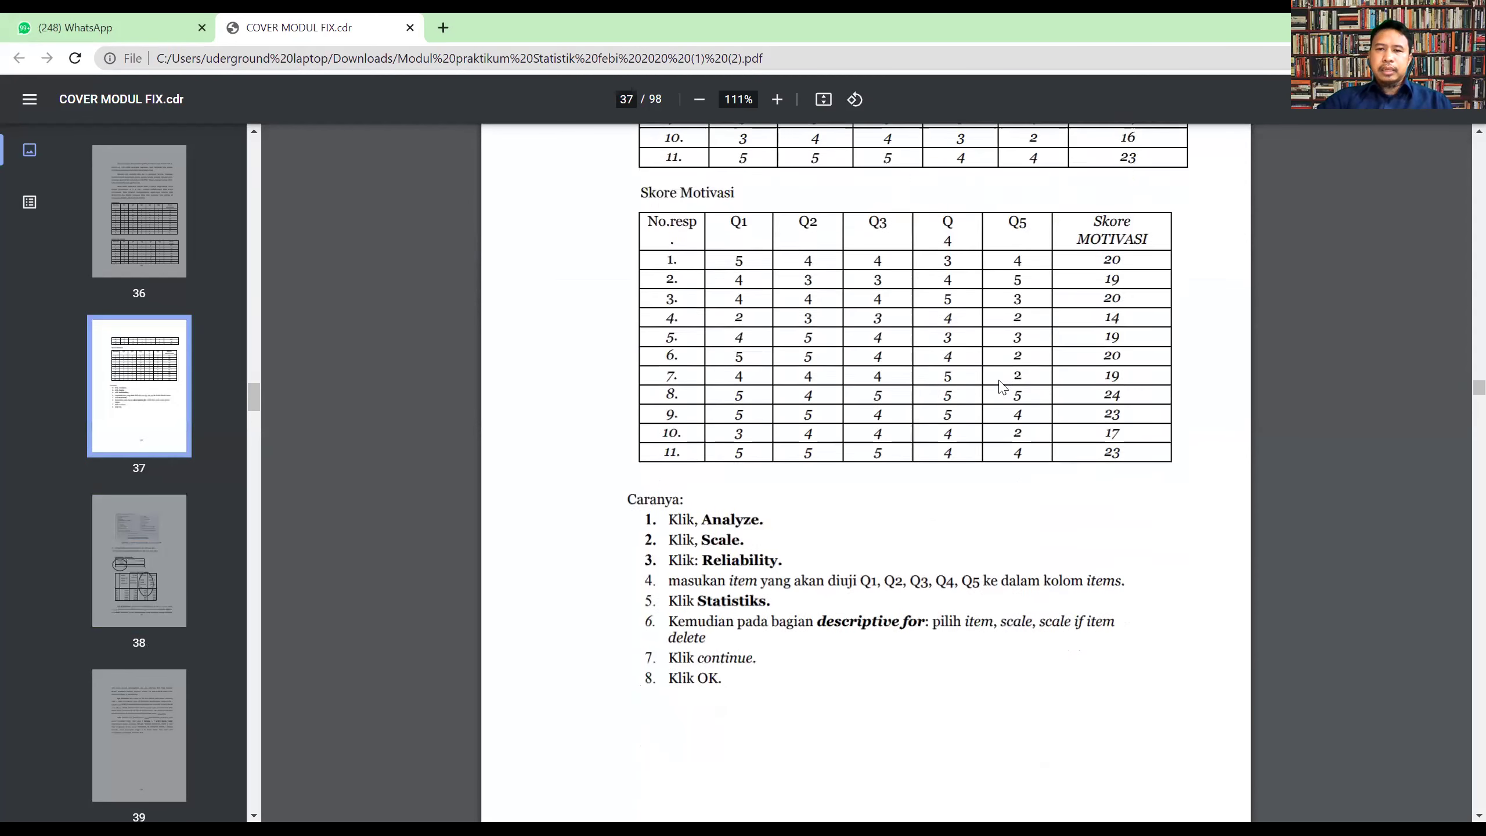
pyautogui.scroll(5, 1007, 387)
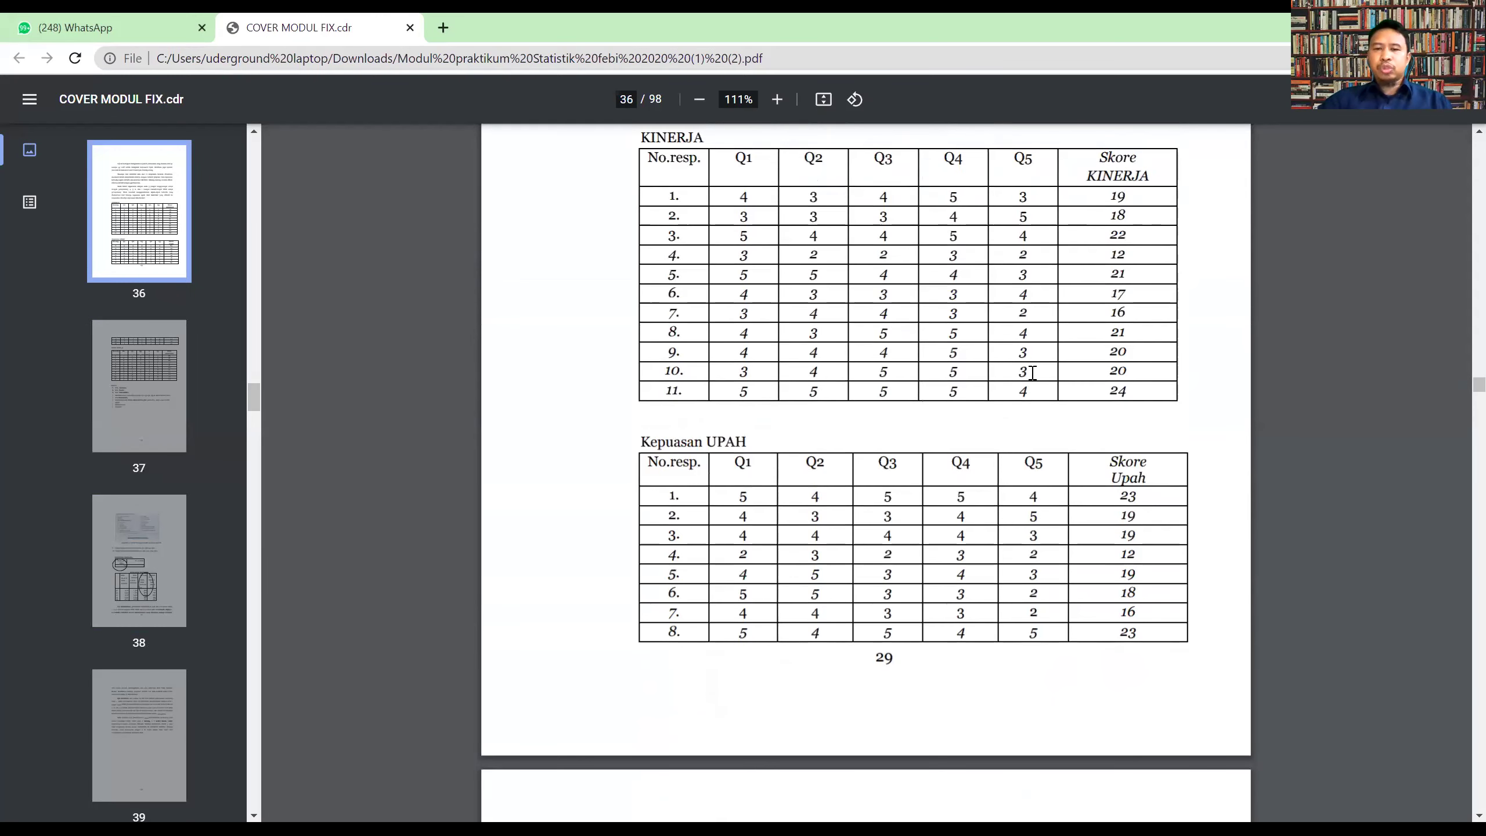
pyautogui.scroll(-3, 1033, 372)
pyautogui.scroll(4, 1023, 369)
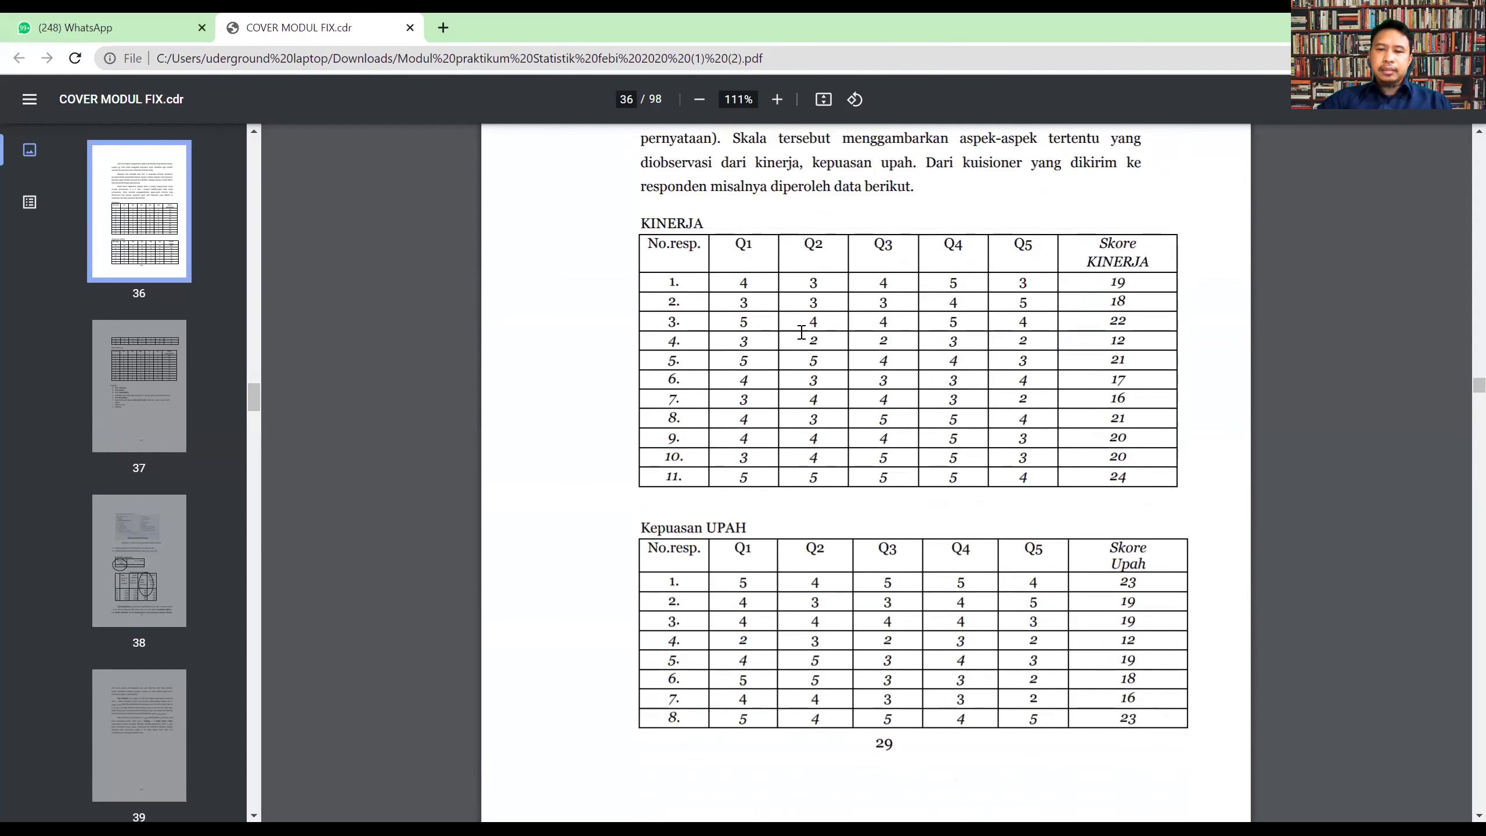
# - Review the Kinerja, Kepuasan Upah and Motivasi response tables in the module and highlight the Q1 to Q5 headings of the Kinerja table
pyautogui.scroll(-5, 801, 332)
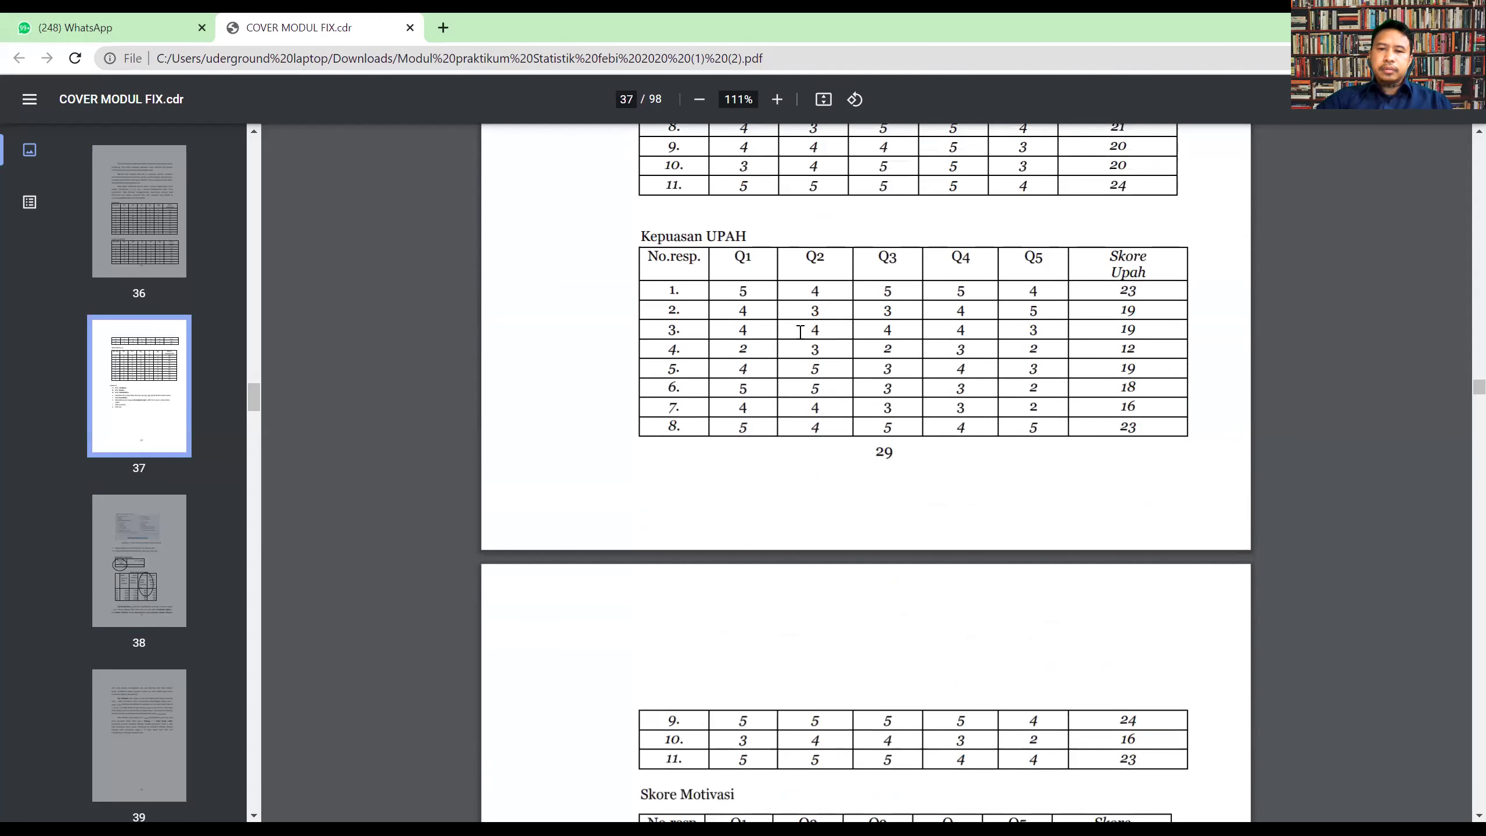
pyautogui.scroll(3, 801, 332)
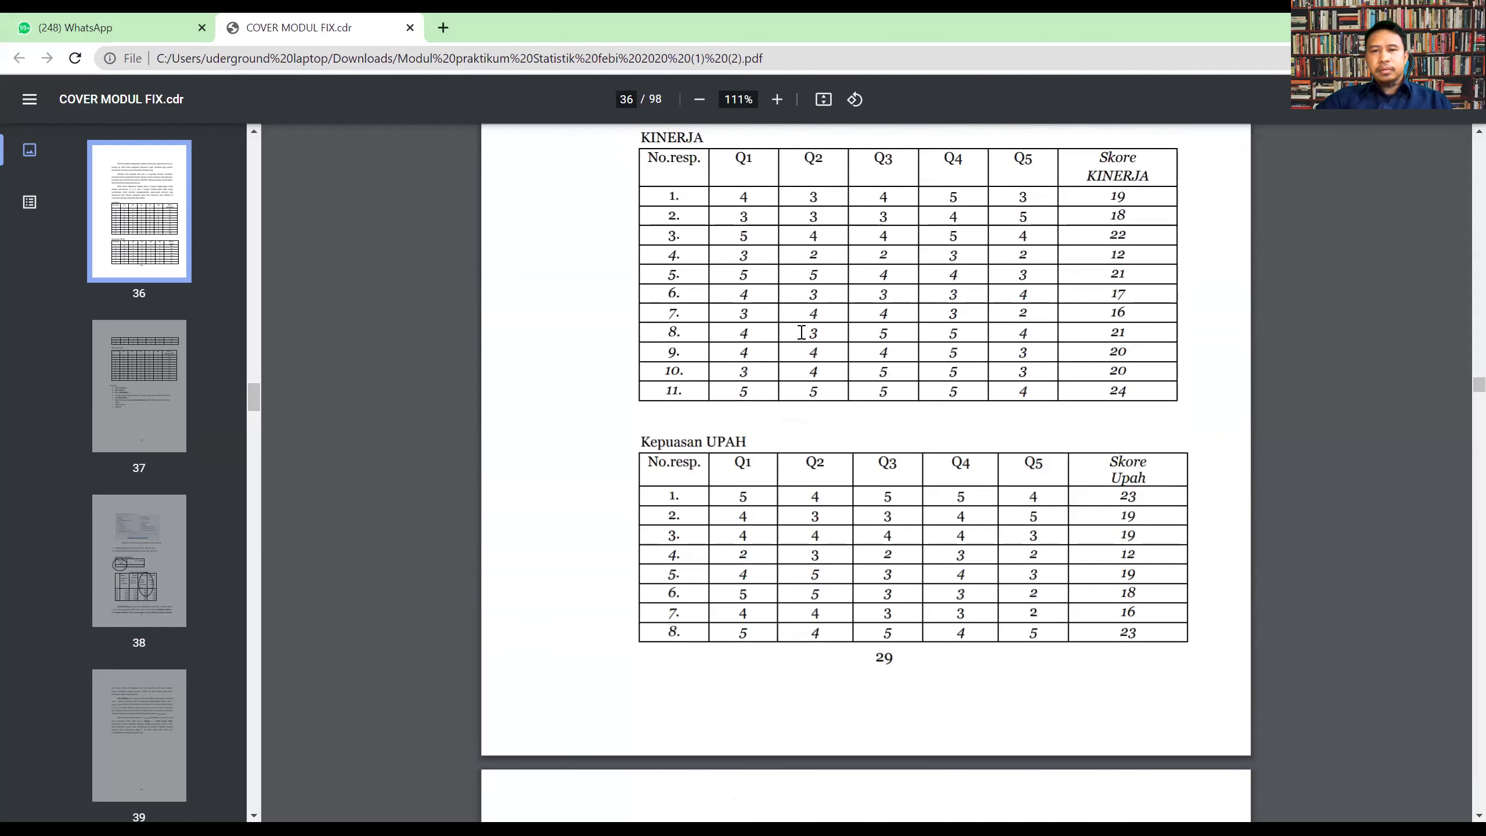
pyautogui.scroll(5, 801, 332)
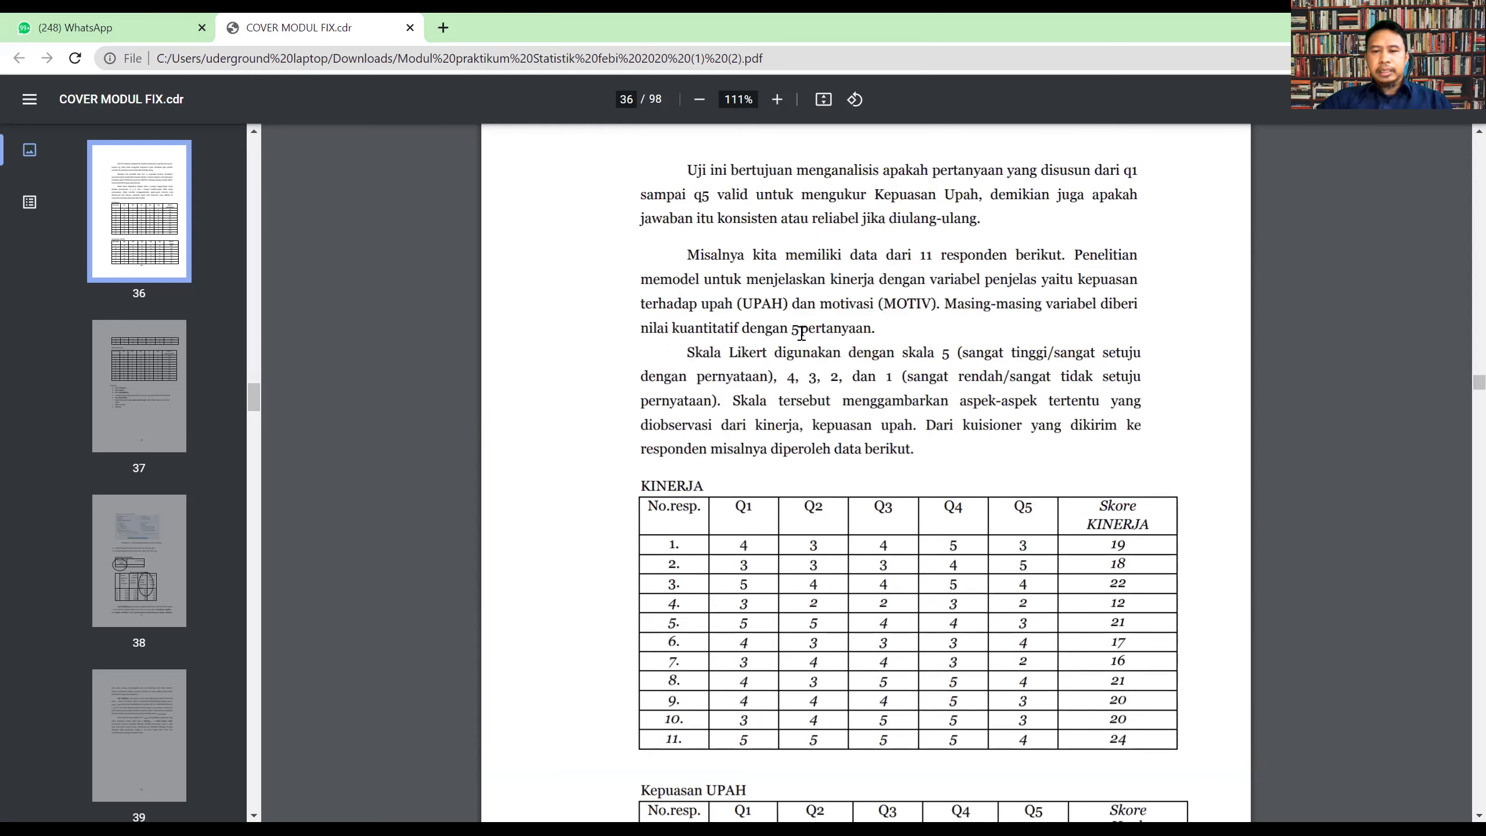
pyautogui.scroll(-12, 801, 332)
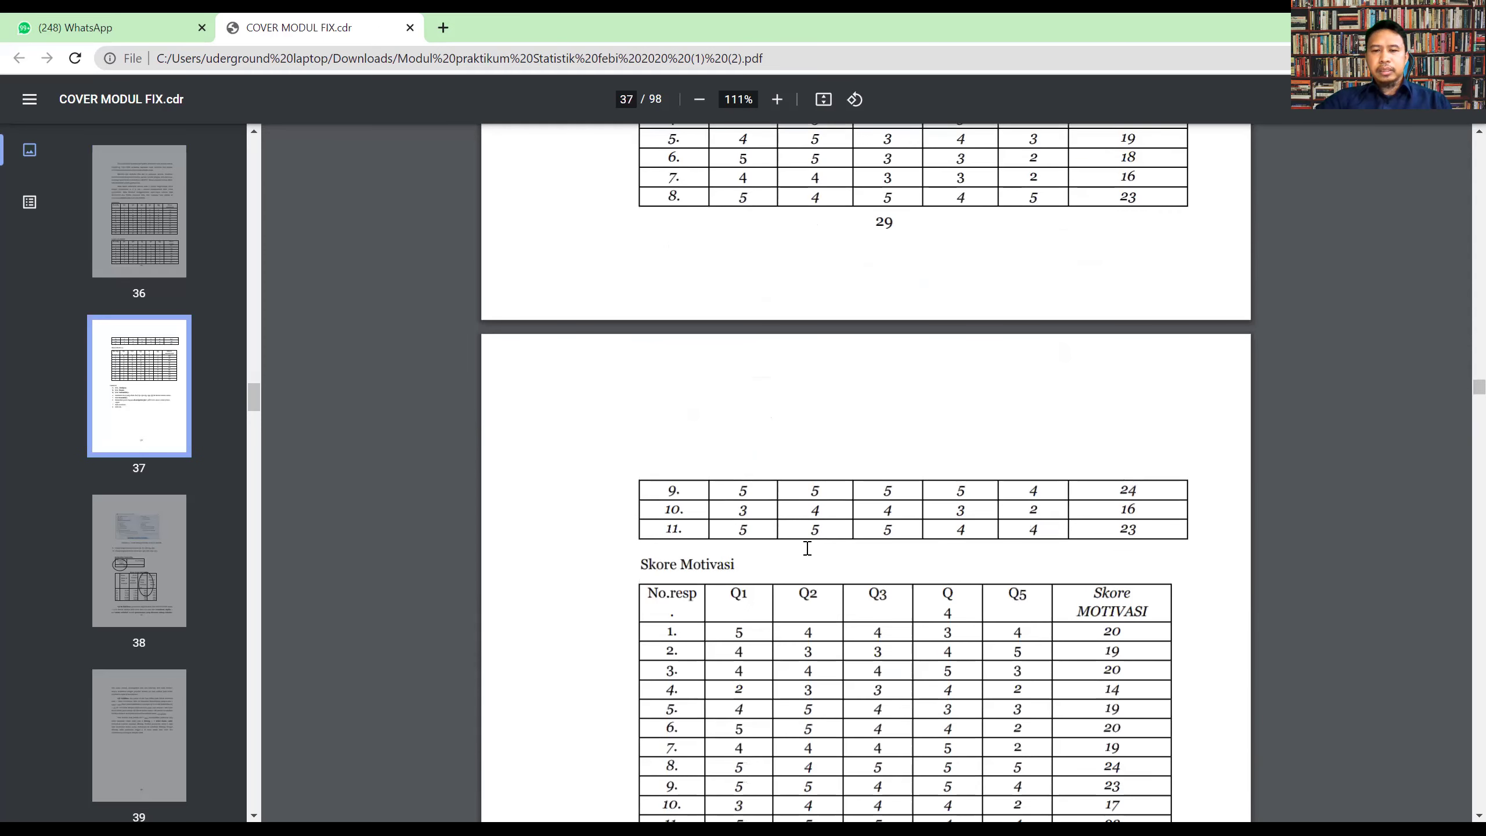
pyautogui.scroll(7, 807, 547)
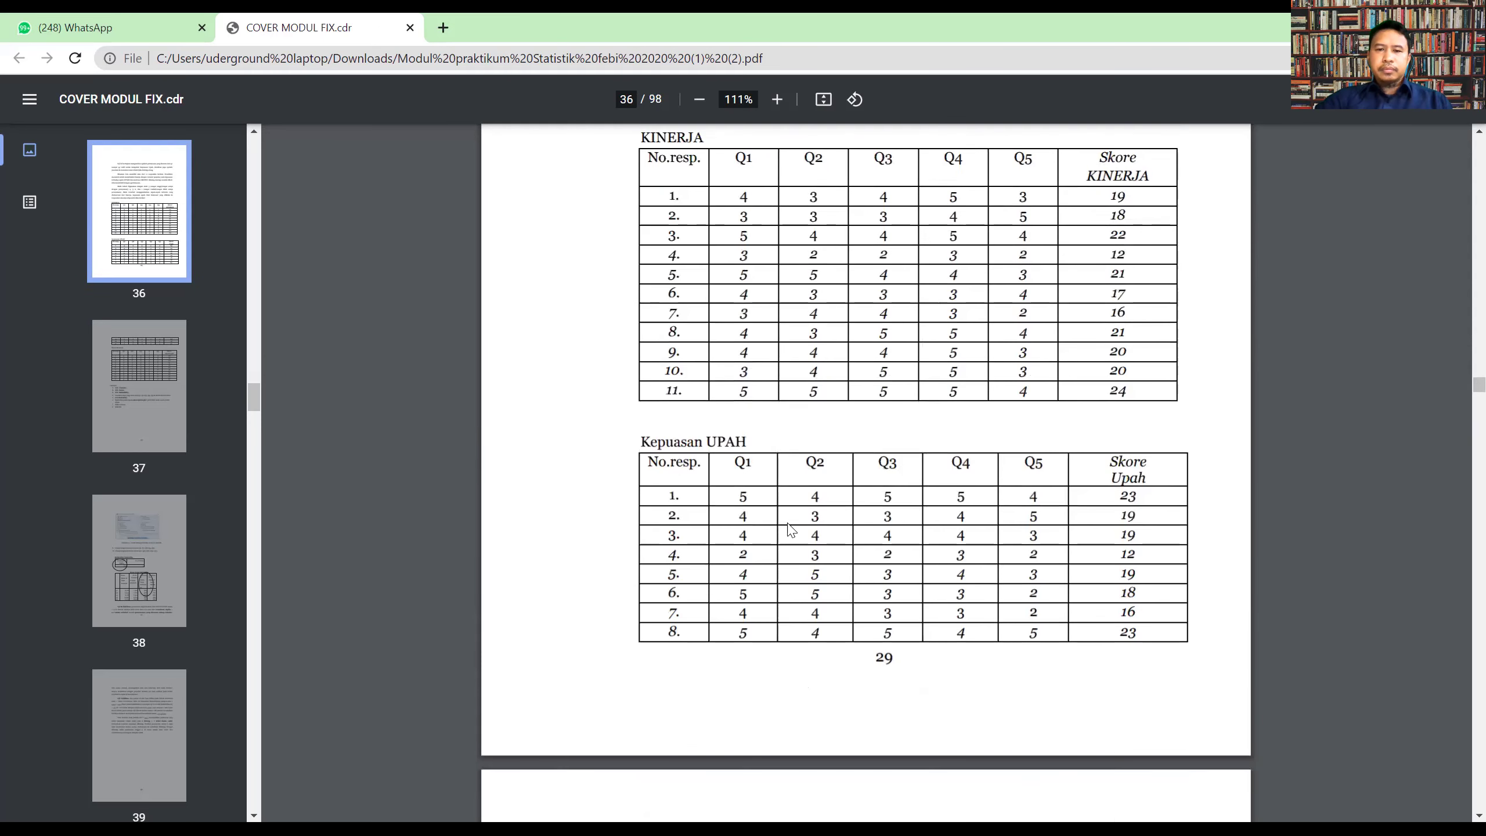
pyautogui.scroll(3, 787, 524)
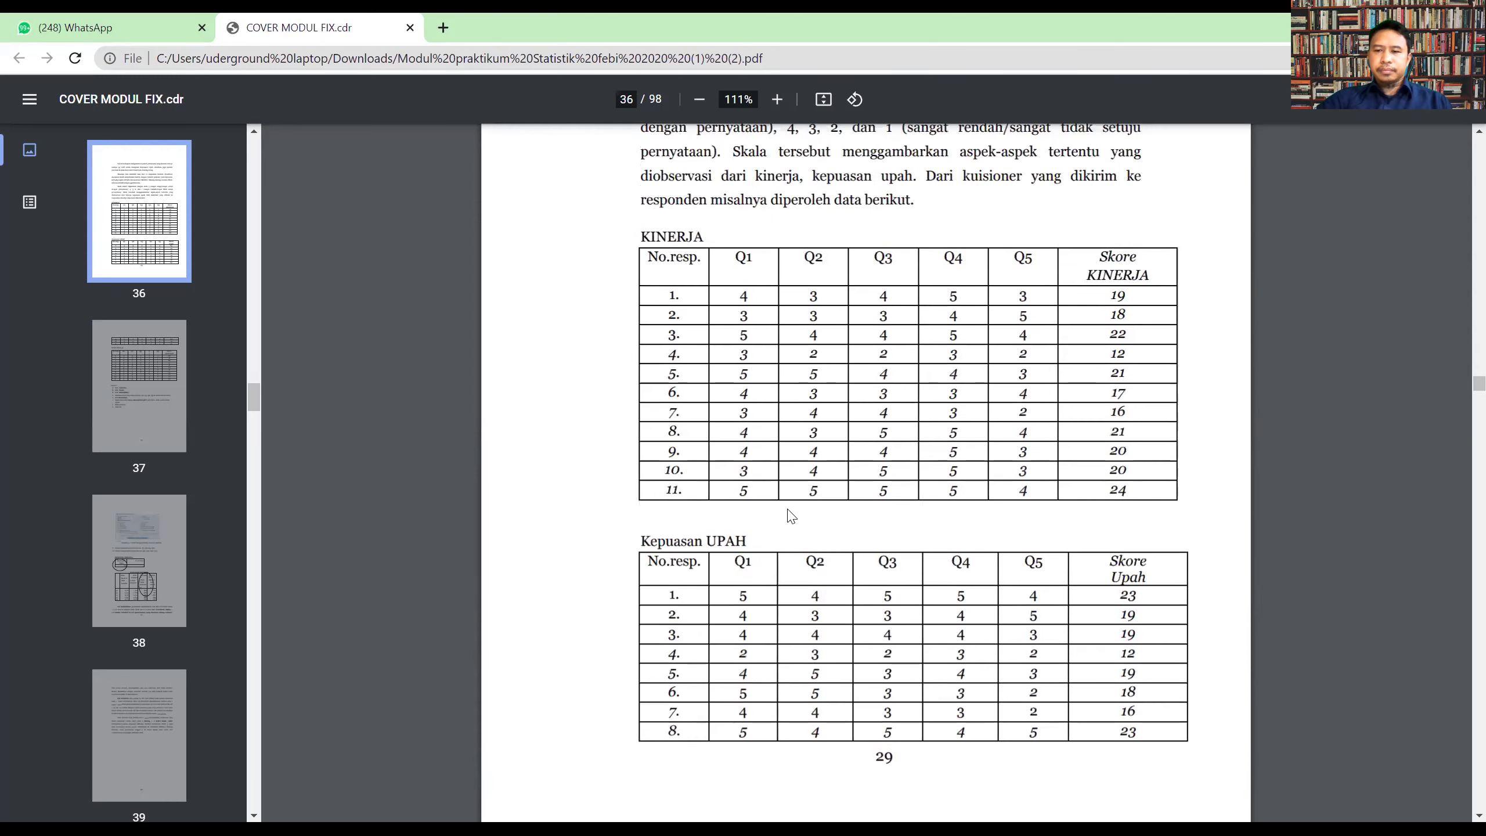
pyautogui.scroll(-2, 792, 438)
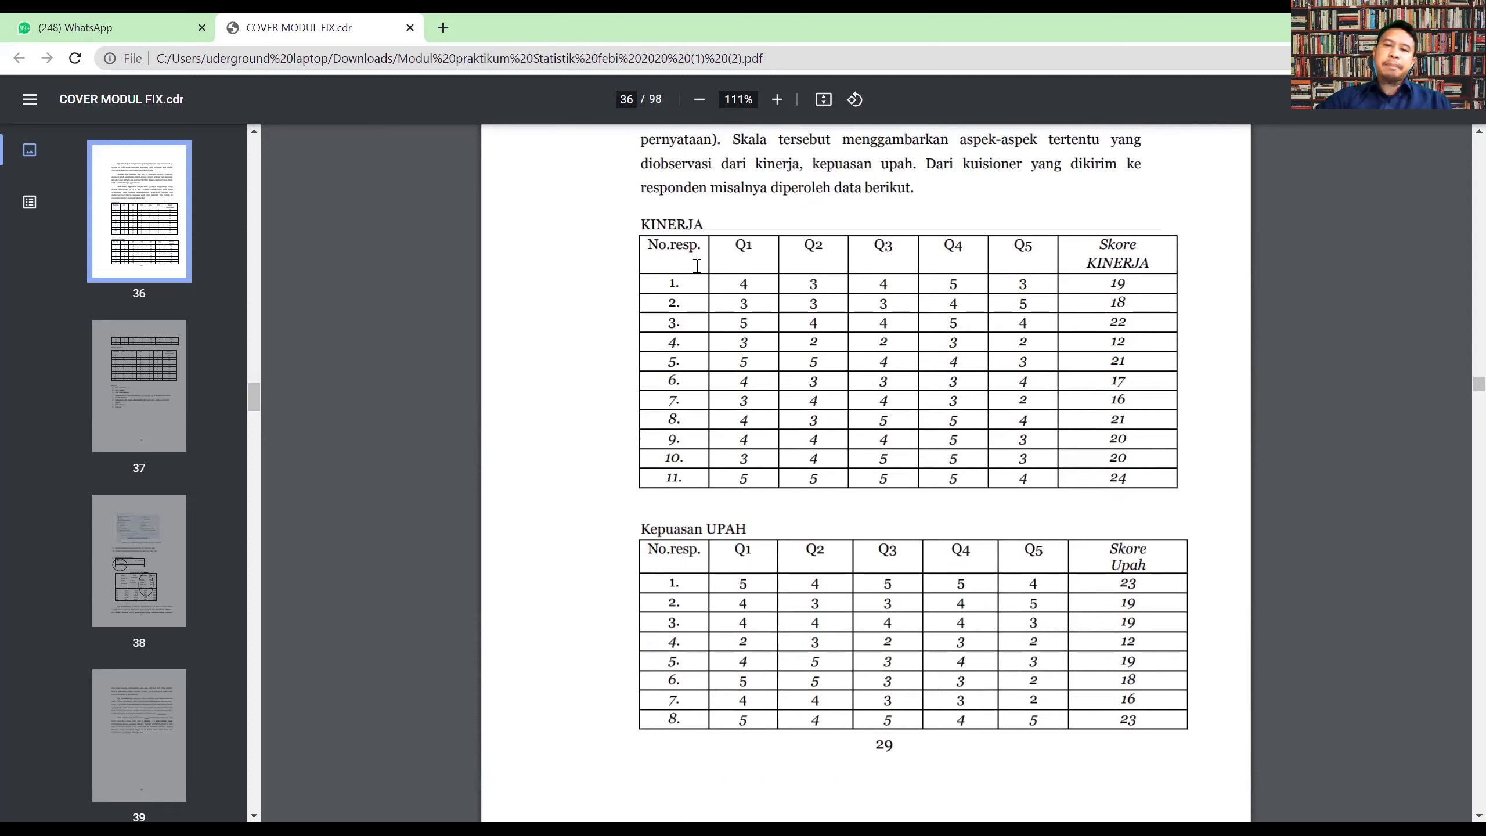
pyautogui.moveTo(738, 245); pyautogui.dragTo(1035, 253)
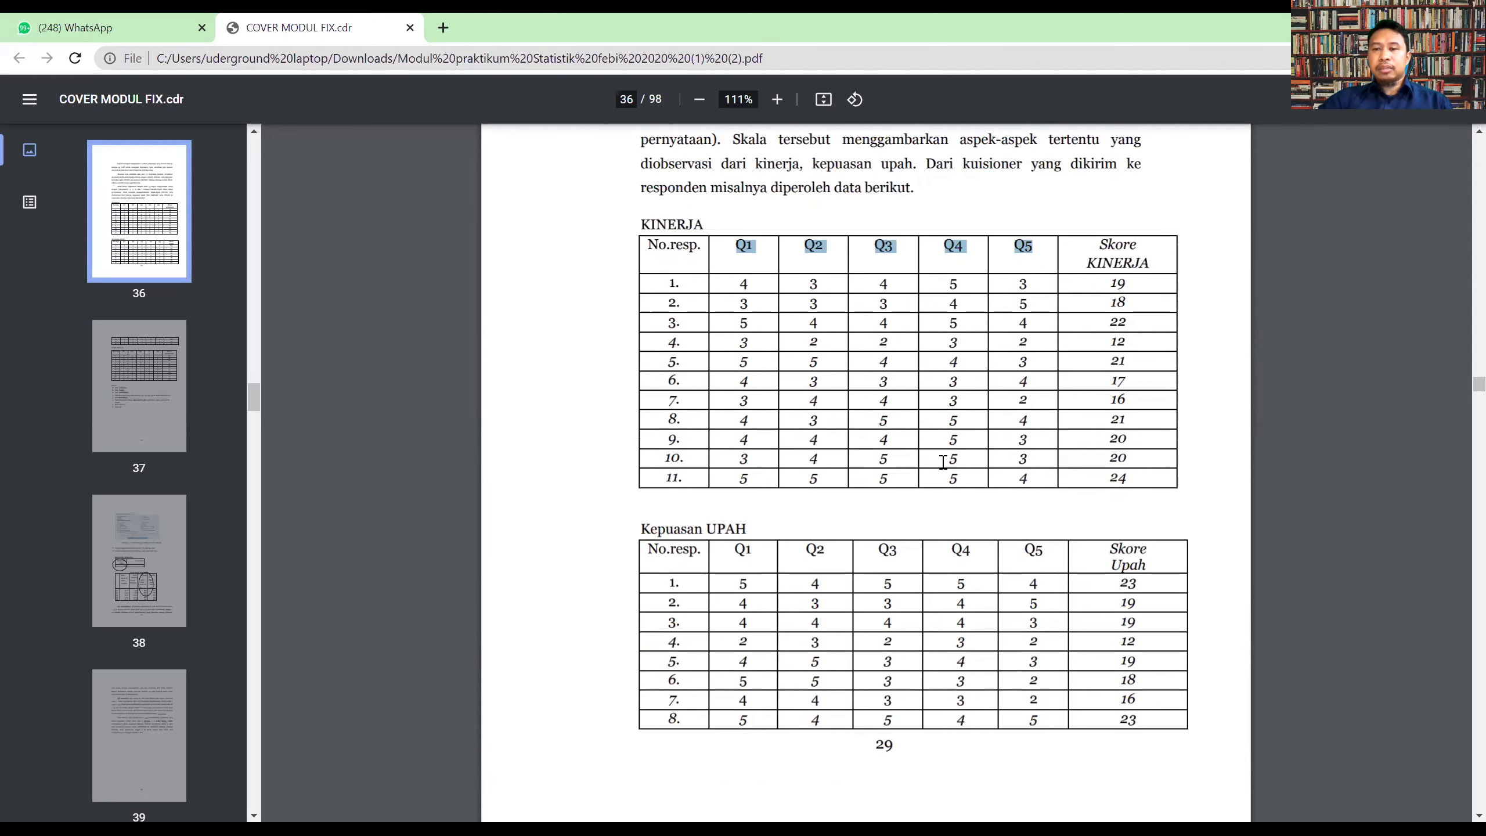
# - Look over the module's Reliability procedure and sample Item-Total Statistics for the repeated question groups, and return to the Kinerja table
pyautogui.scroll(-5, 944, 457)
pyautogui.scroll(-8, 956, 450)
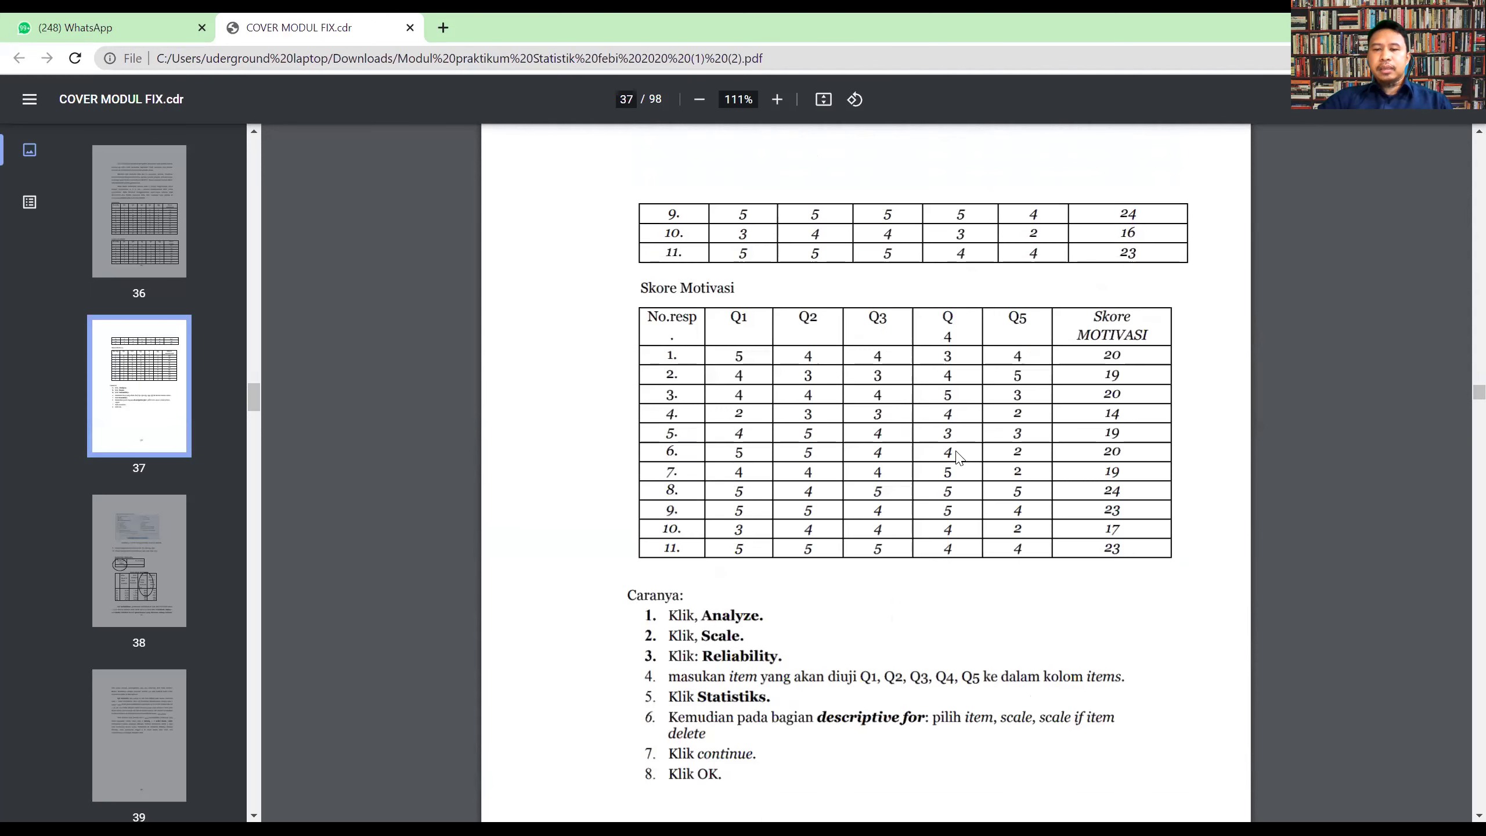
pyautogui.scroll(-15, 958, 457)
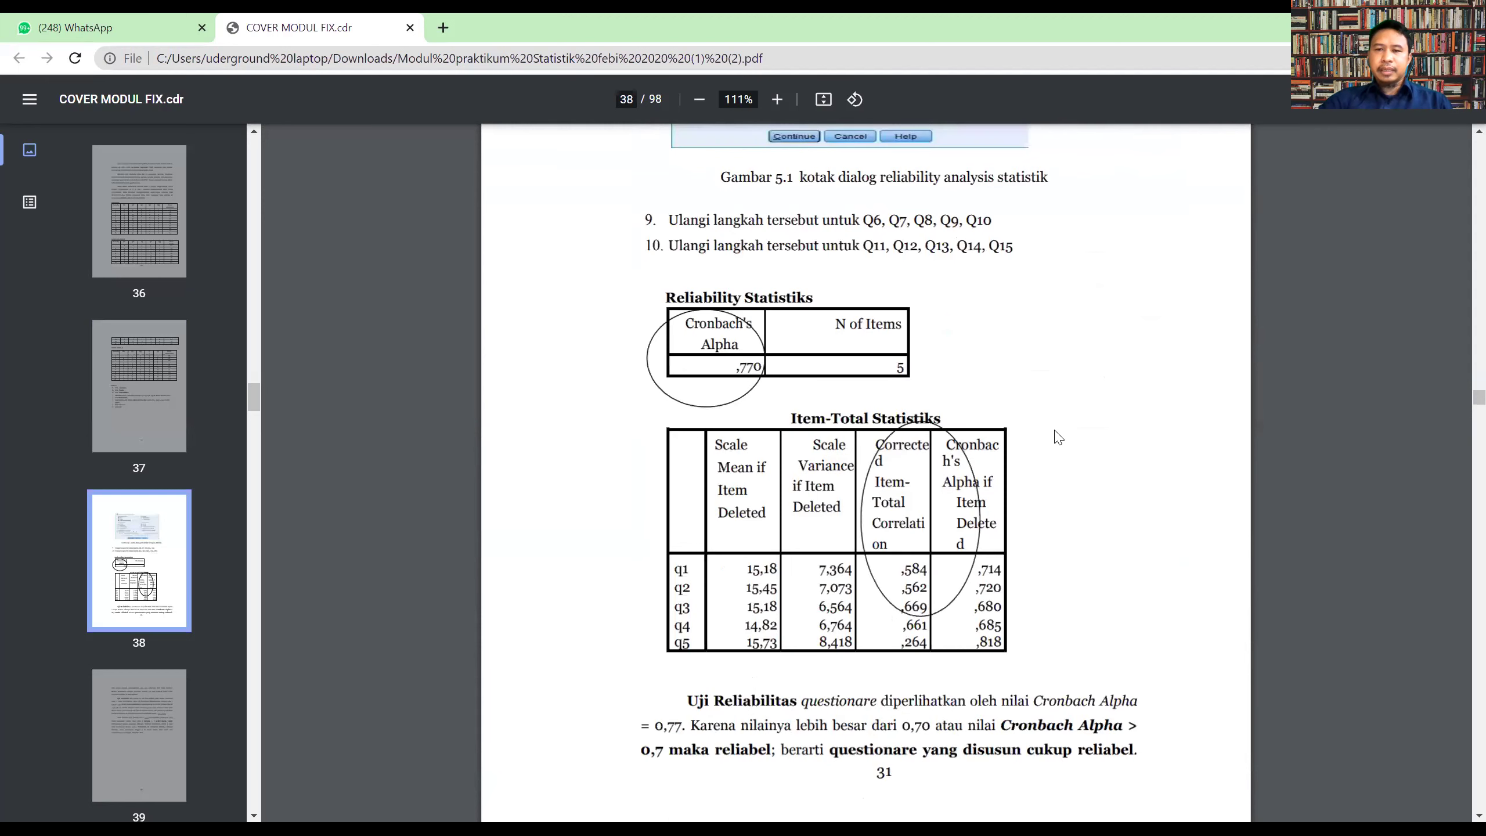
pyautogui.scroll(1, 1054, 434)
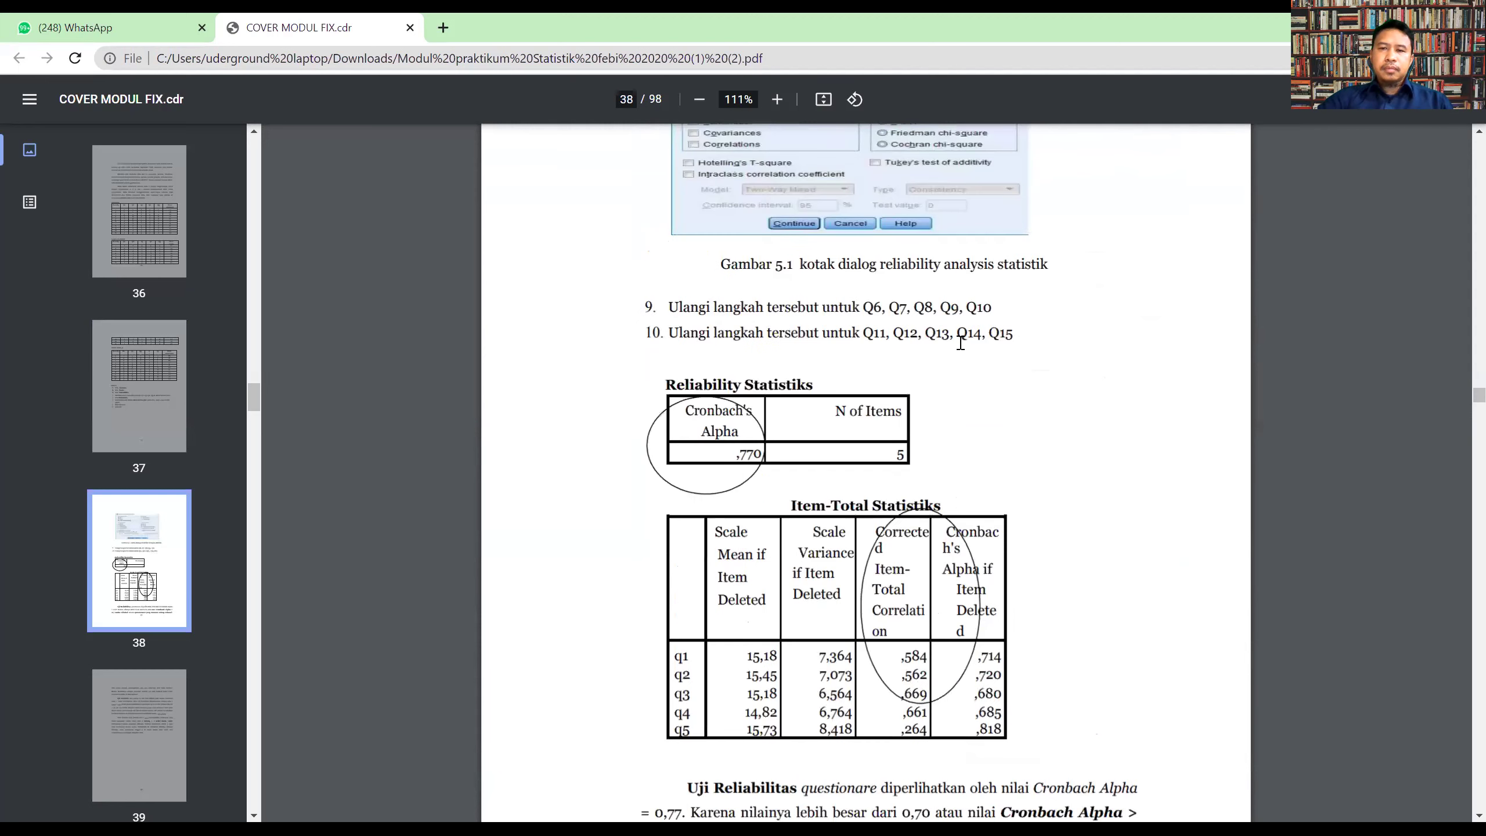
pyautogui.scroll(12, 962, 346)
pyautogui.scroll(12, 965, 351)
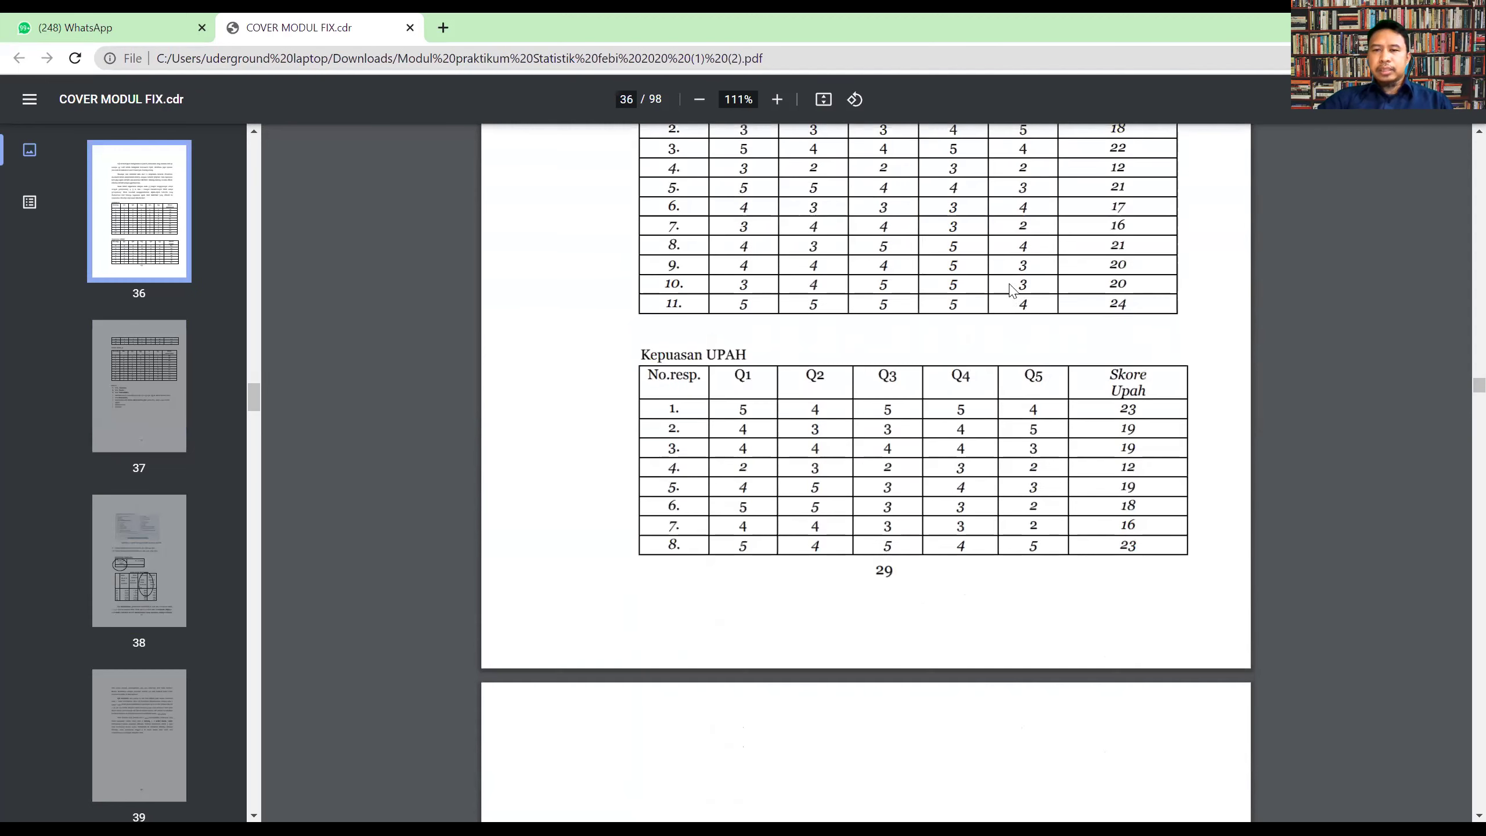
pyautogui.scroll(3, 855, 329)
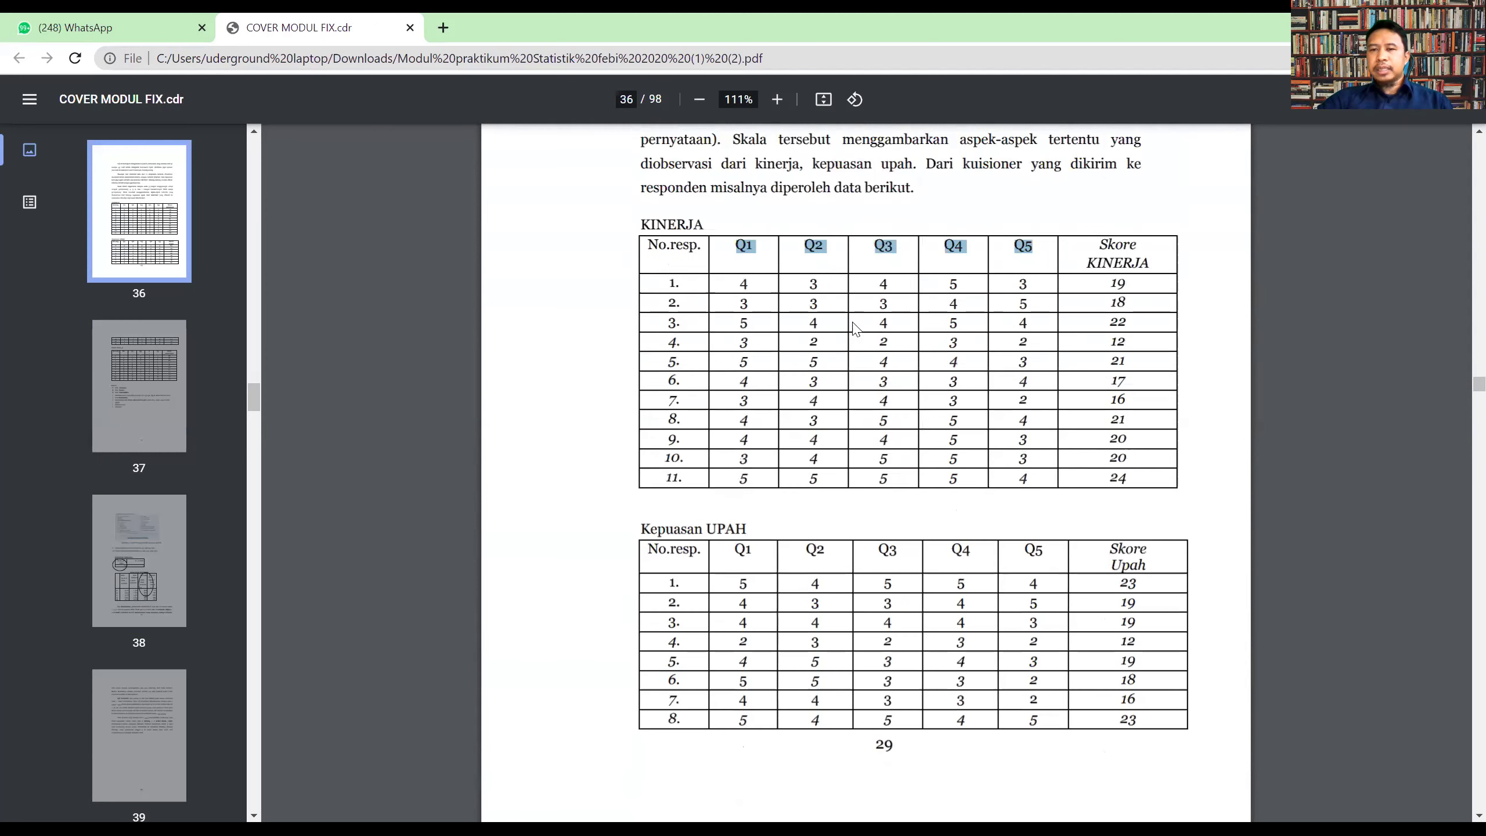
pyautogui.click(777, 332)
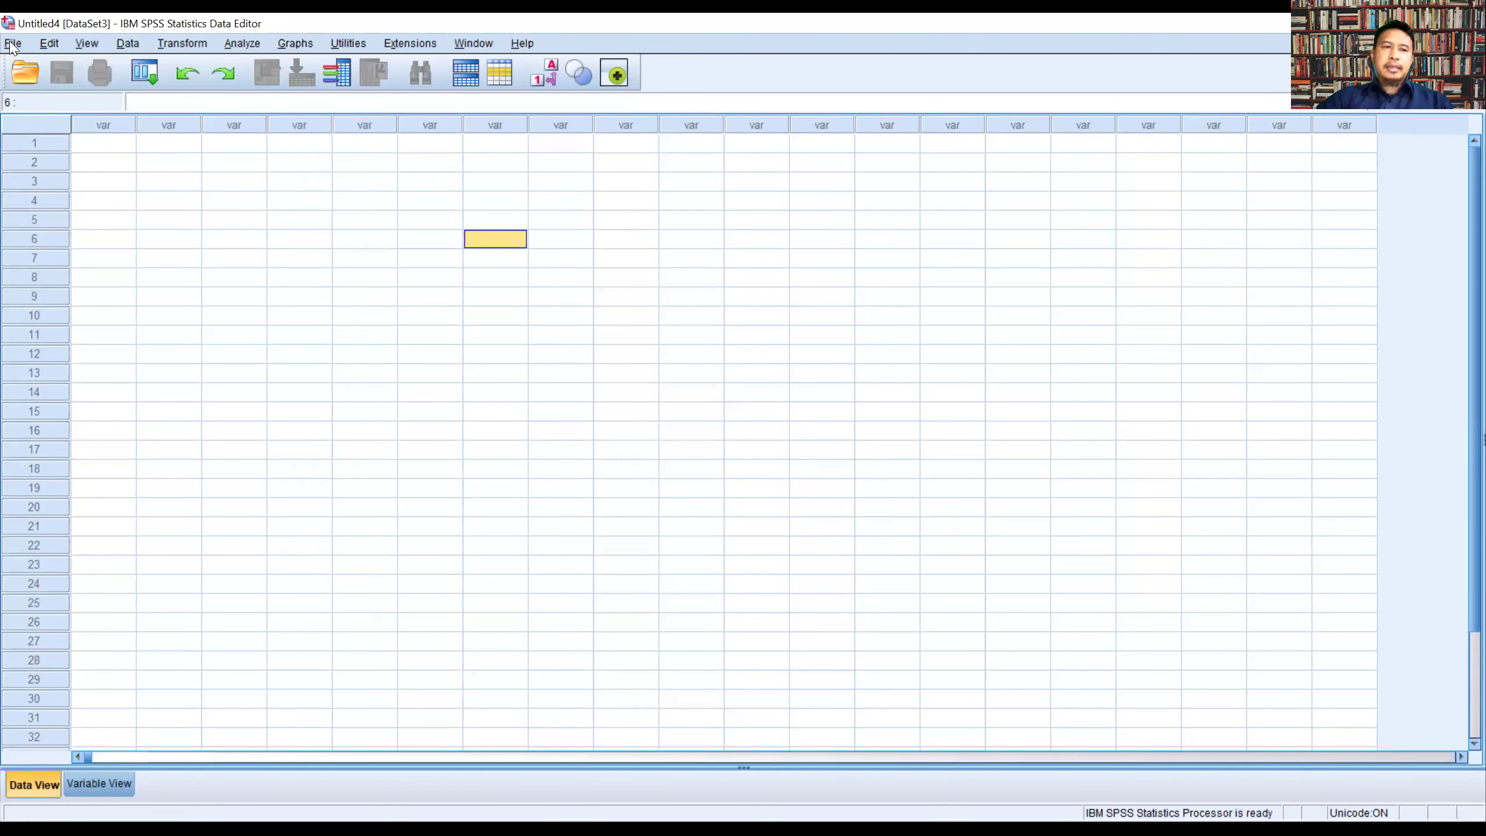
# - In the SPSS Data Editor, start opening a data file and browse to the Praktikum Statistik folder on USB Drive (E:)
pyautogui.click(13, 44)
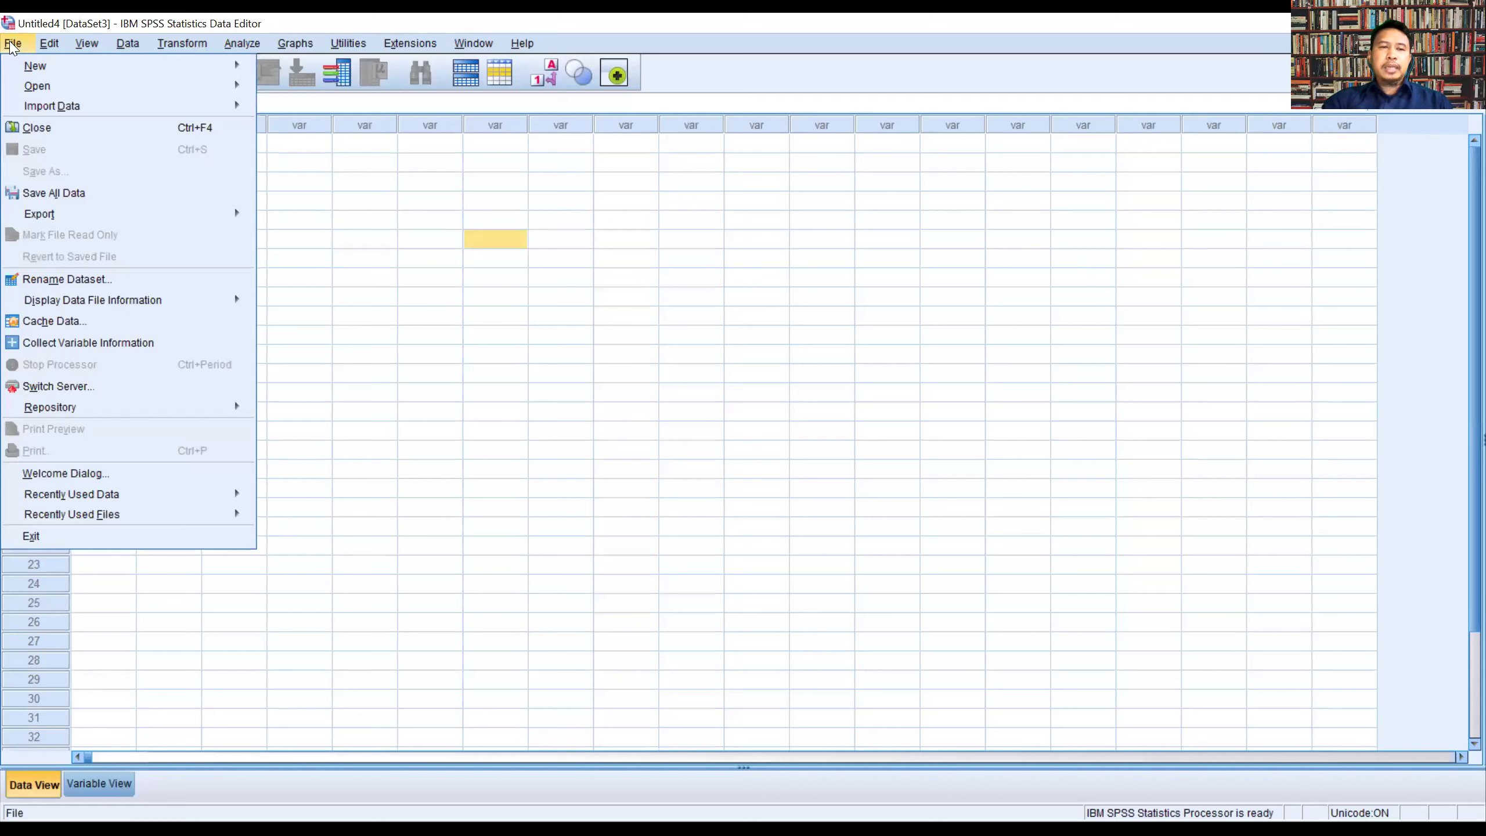
pyautogui.moveTo(53, 85)
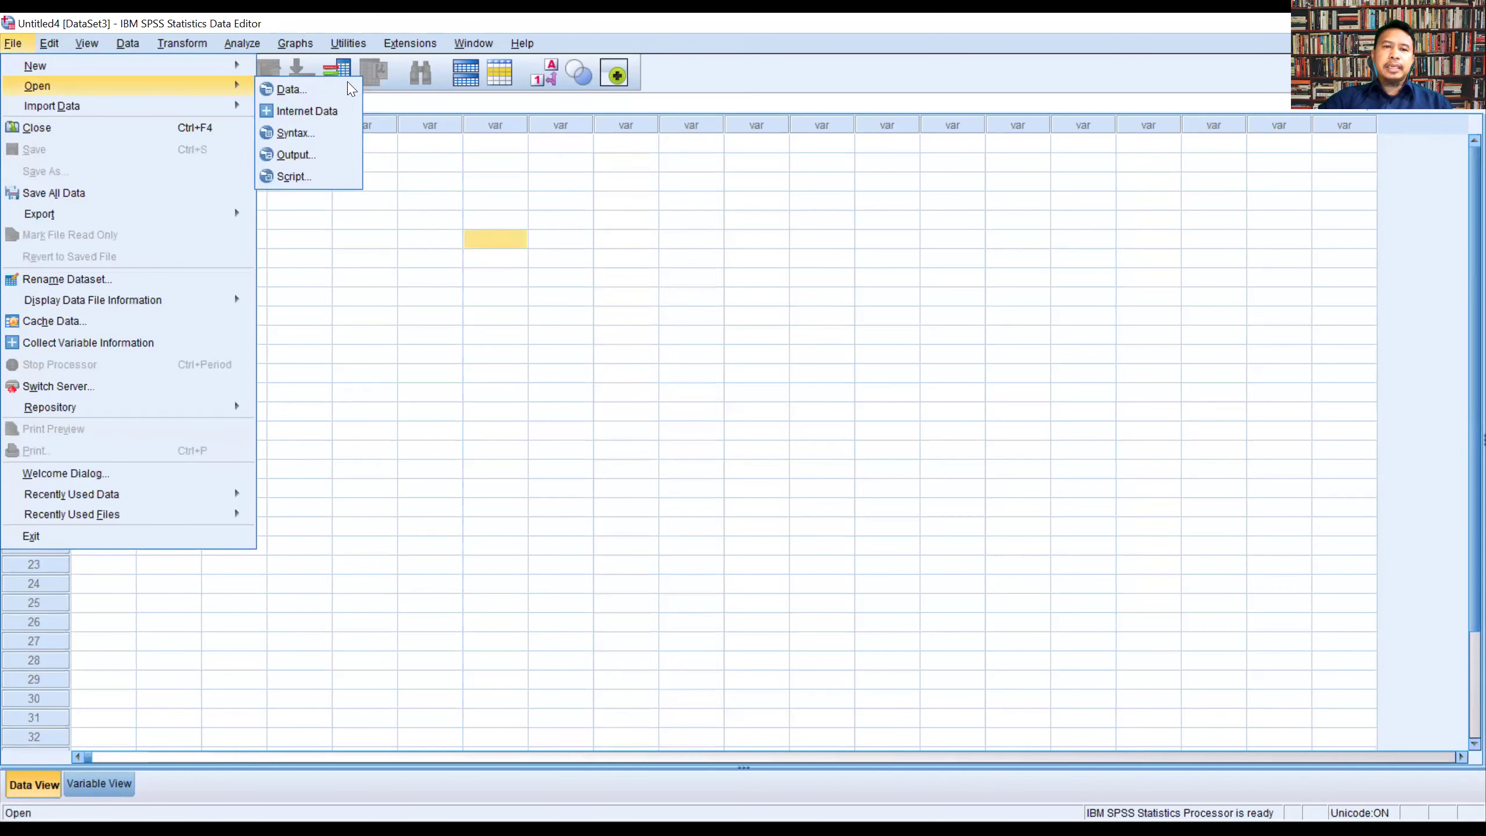
pyautogui.click(357, 94)
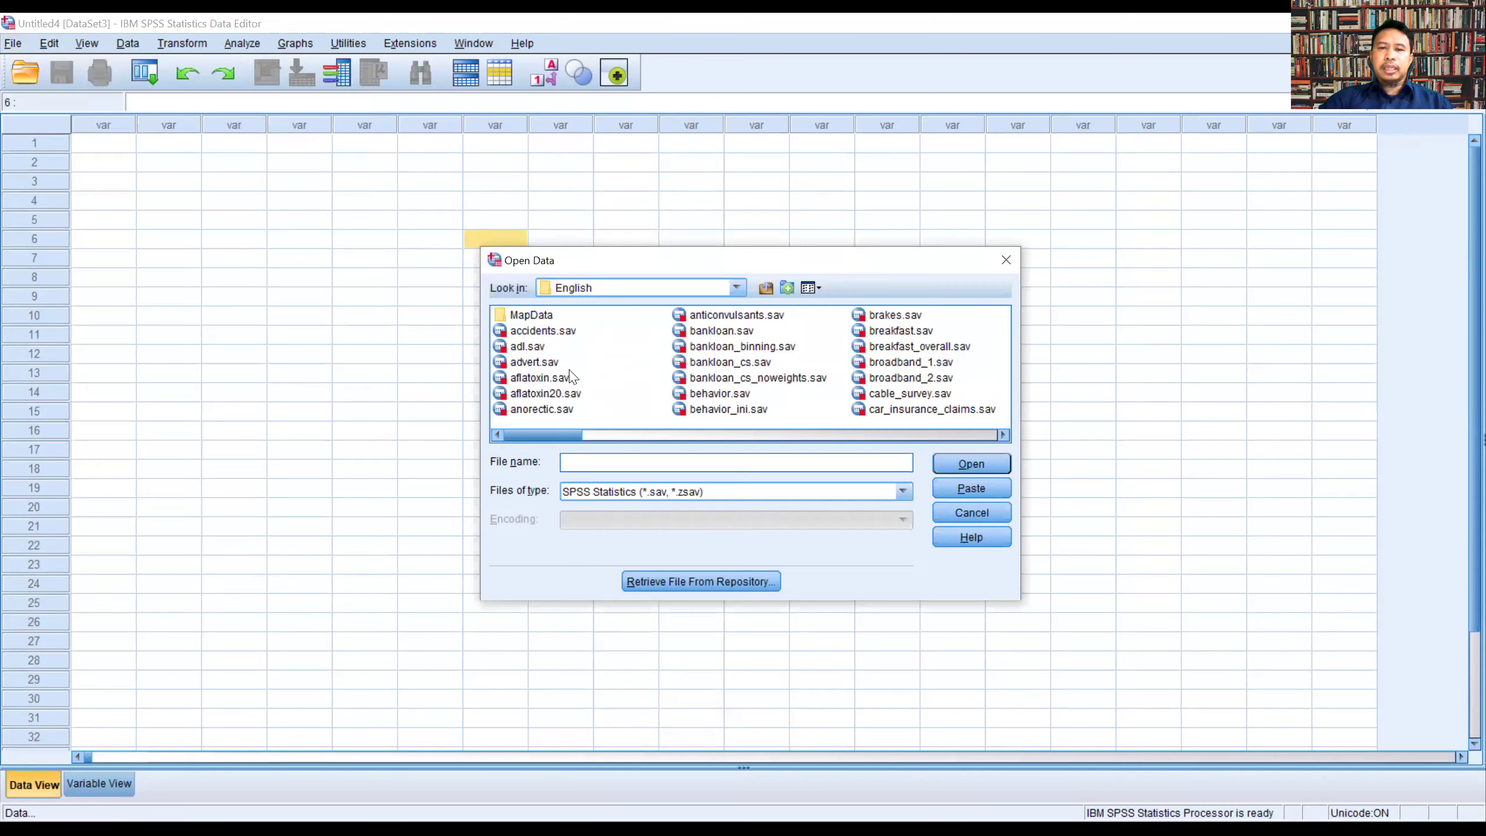
pyautogui.click(649, 290)
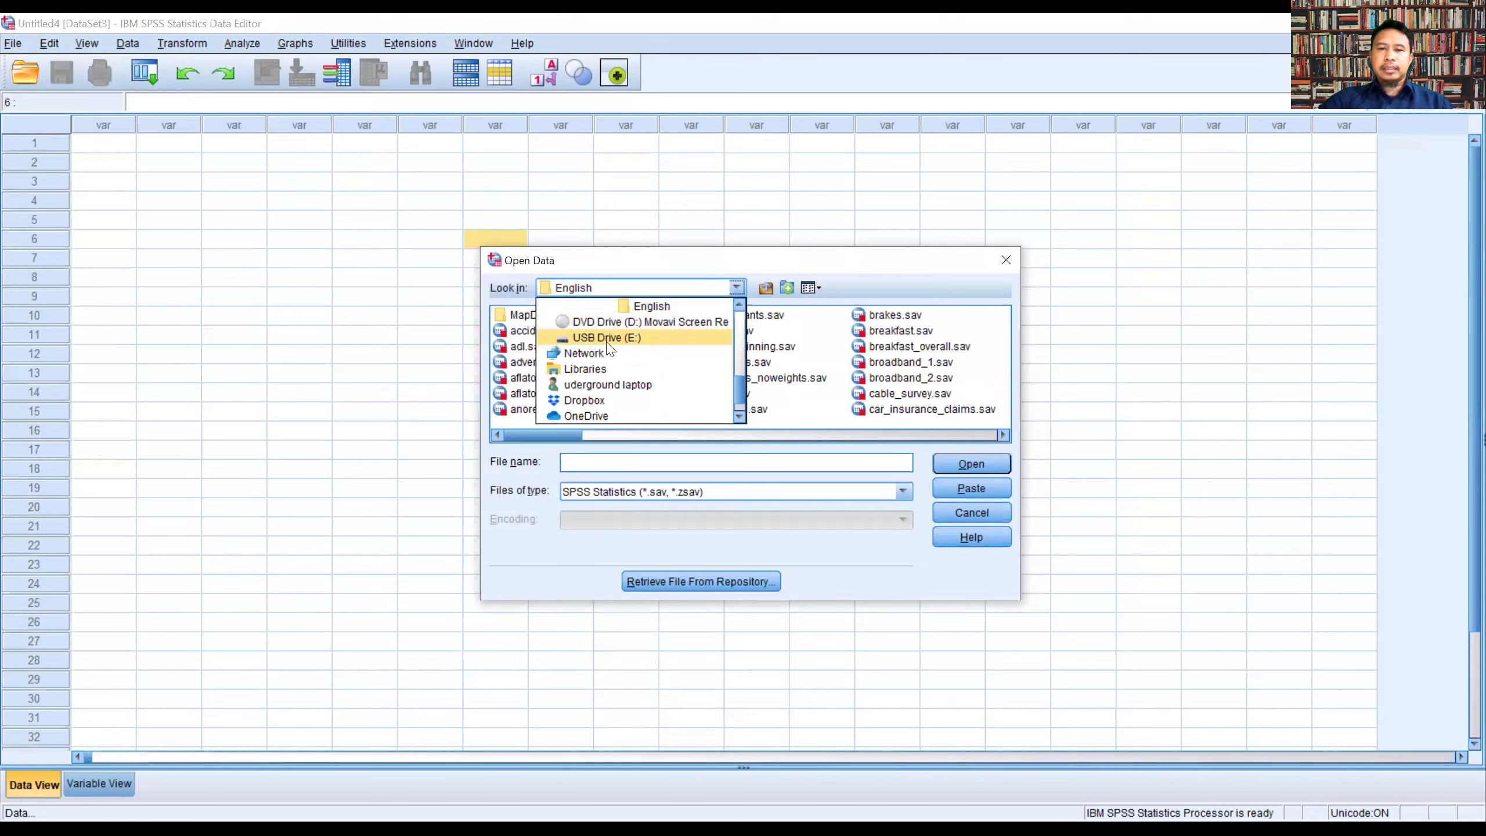
pyautogui.click(622, 341)
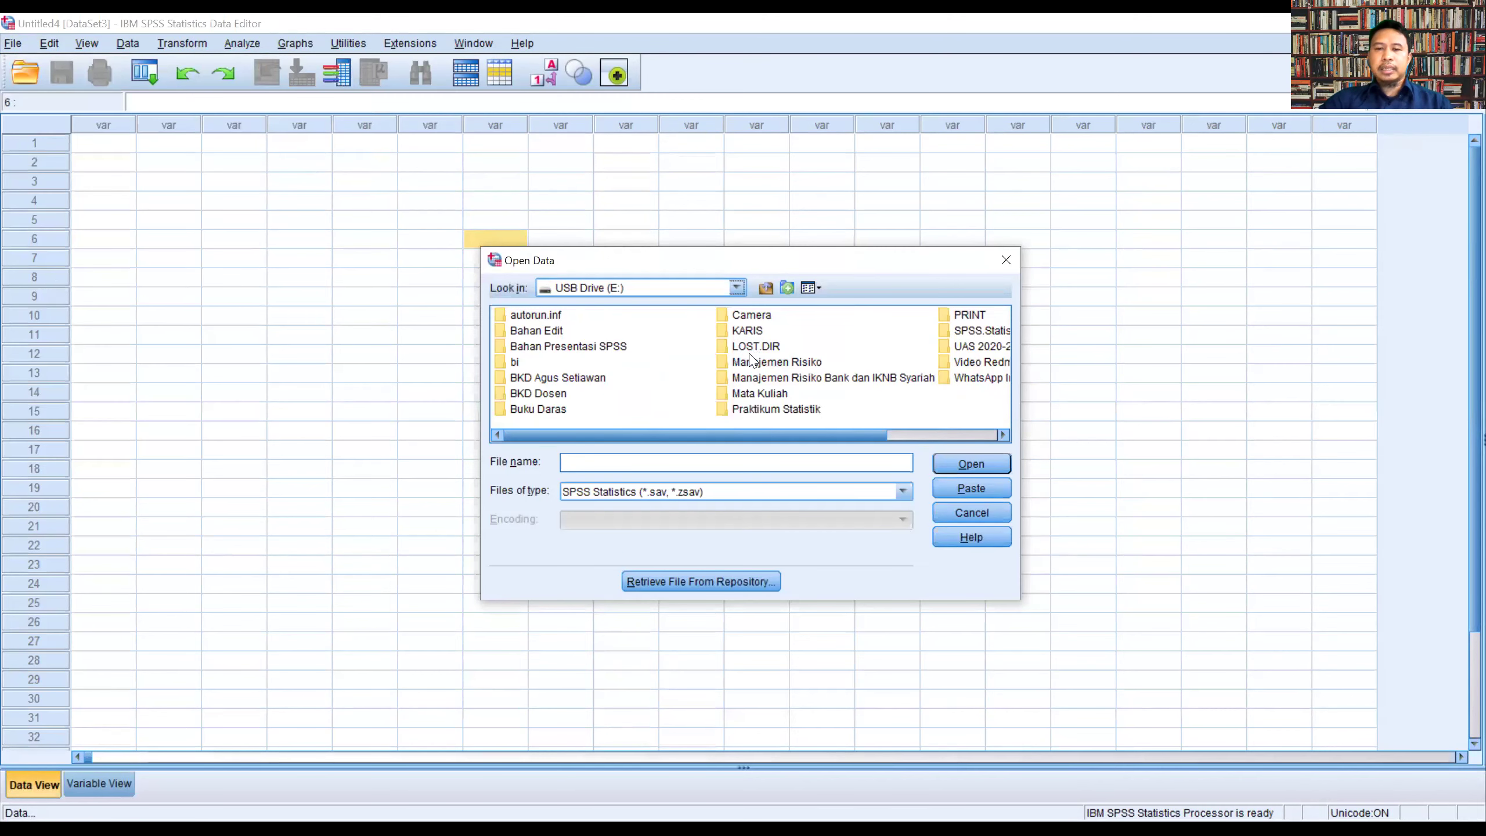
pyautogui.click(777, 409)
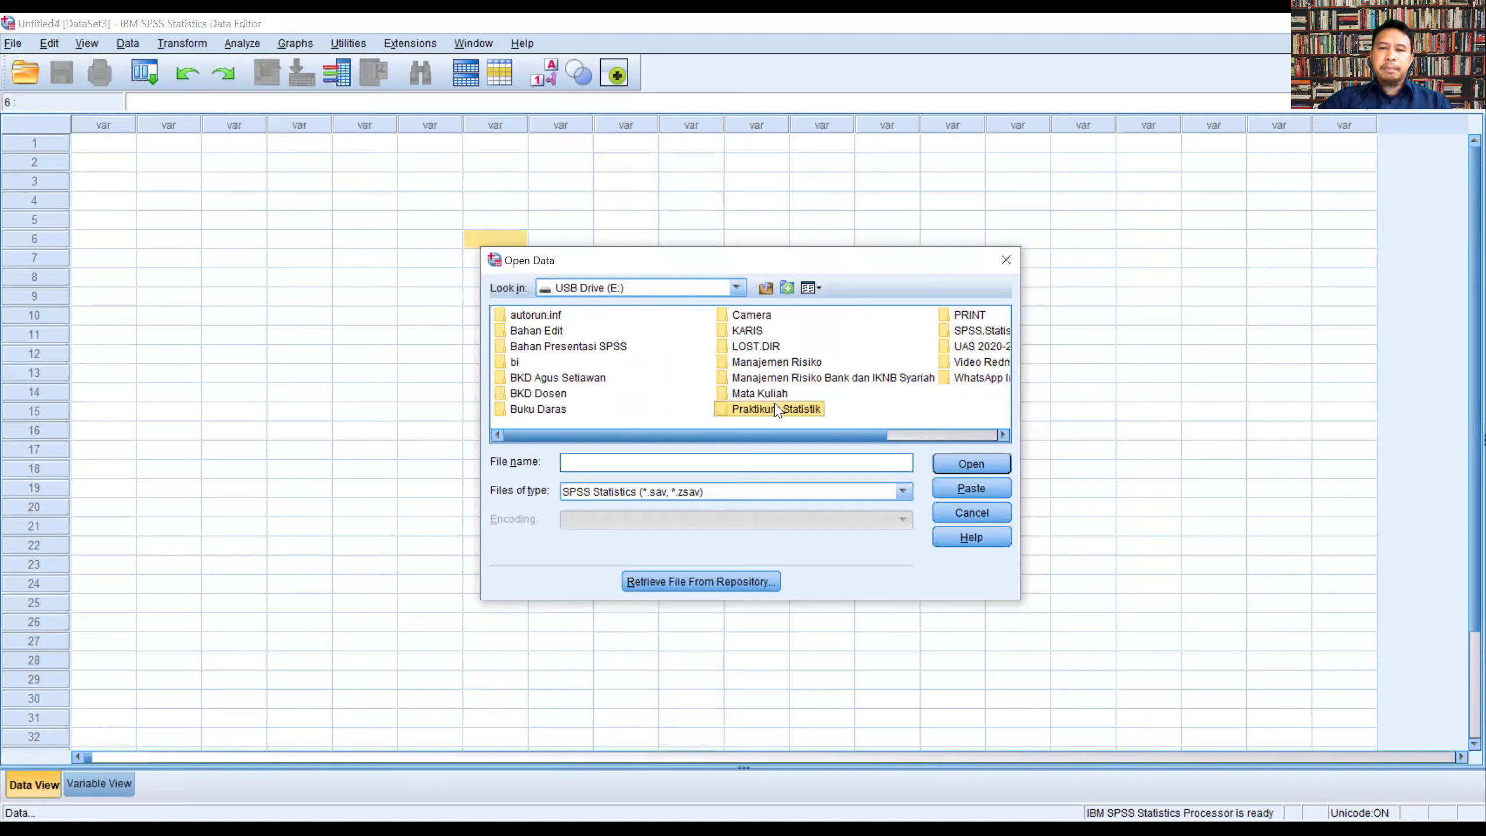
pyautogui.doubleClick(777, 409)
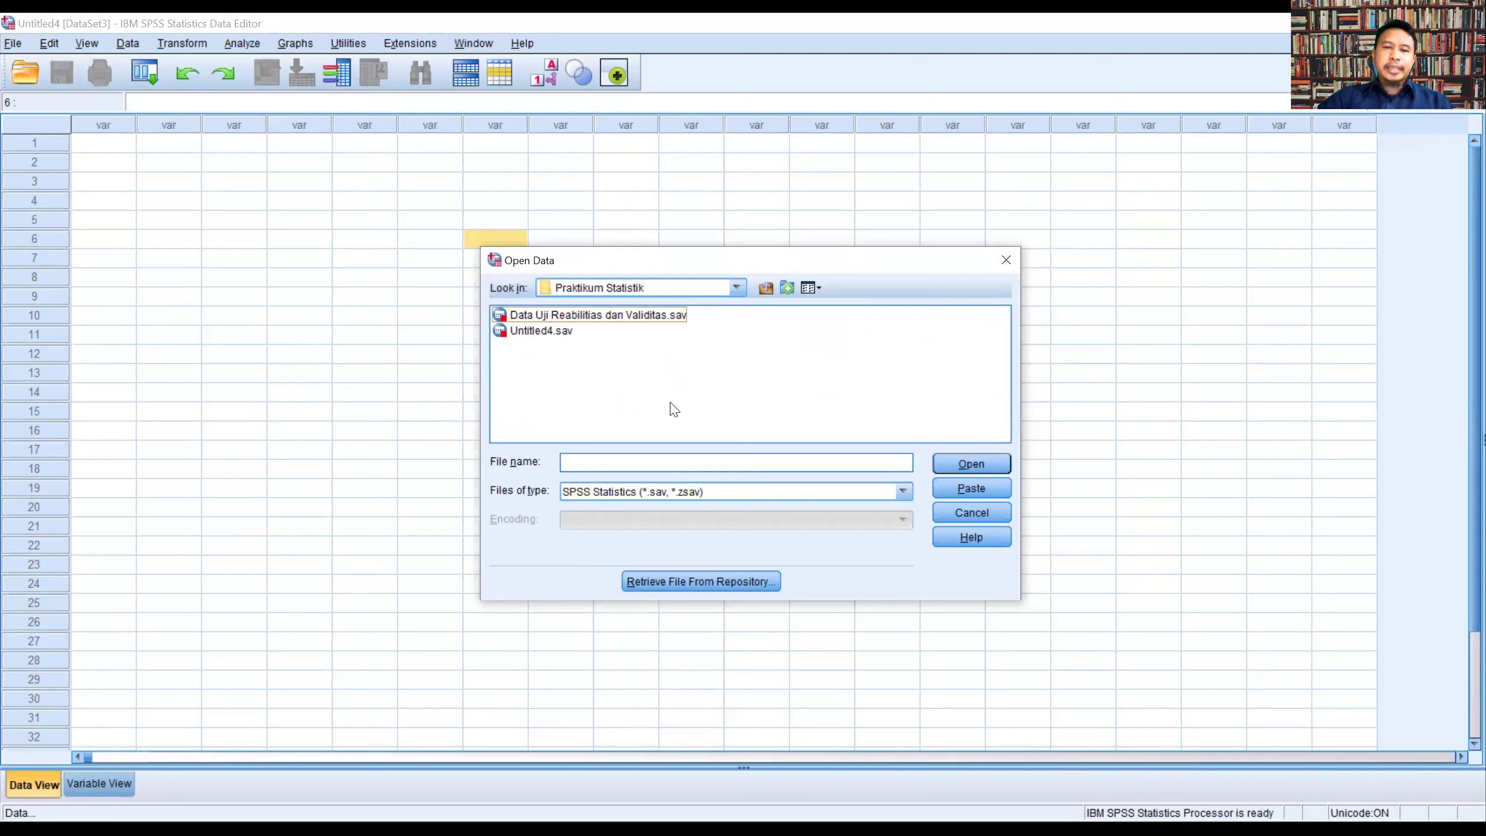
# - Show Excel files in the folder and open Data Uji Reliabilitas dan Uji Validitas.xlsx
pyautogui.click(662, 496)
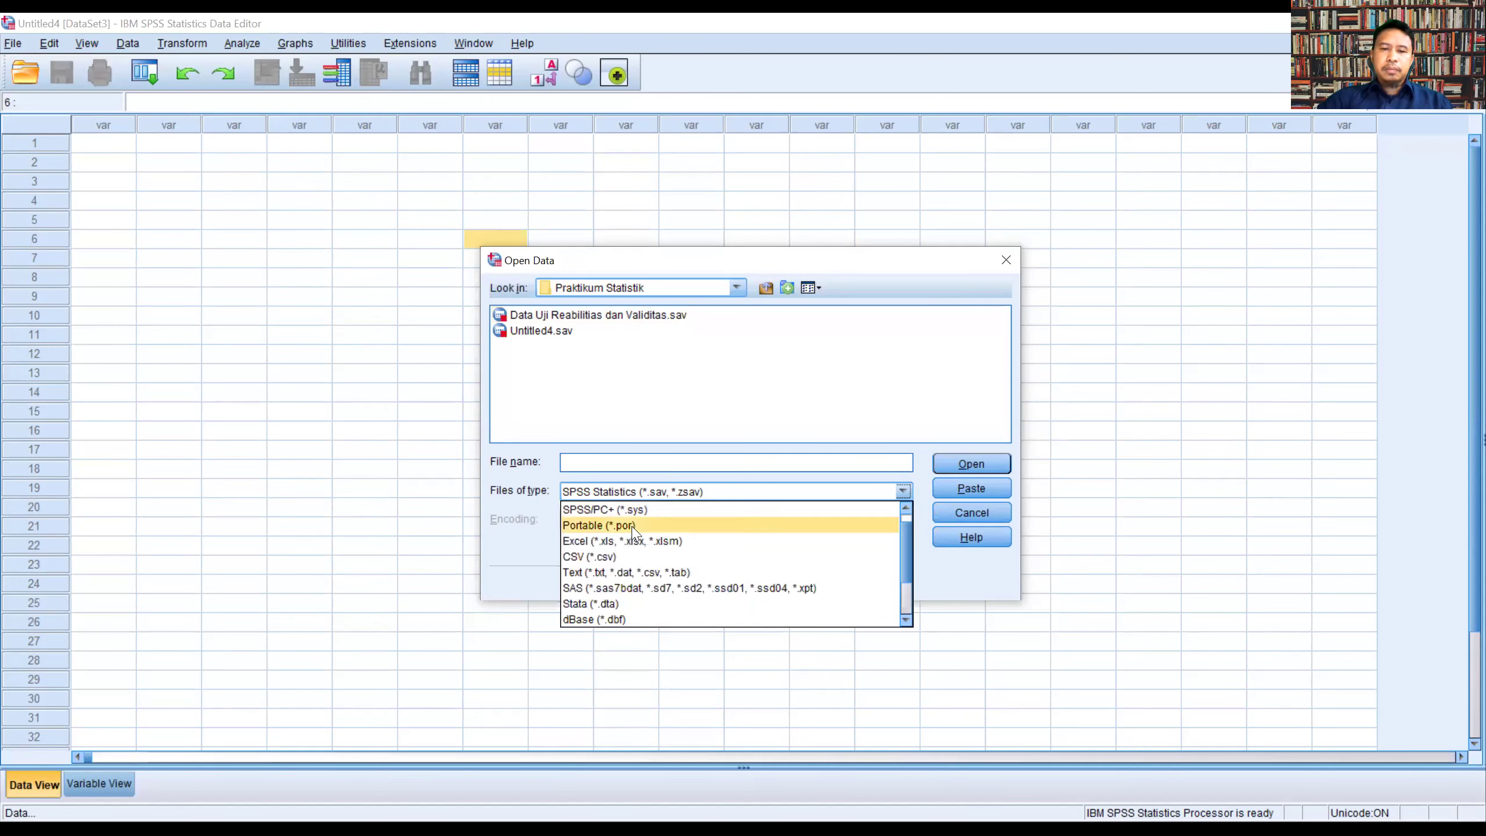
pyautogui.click(635, 542)
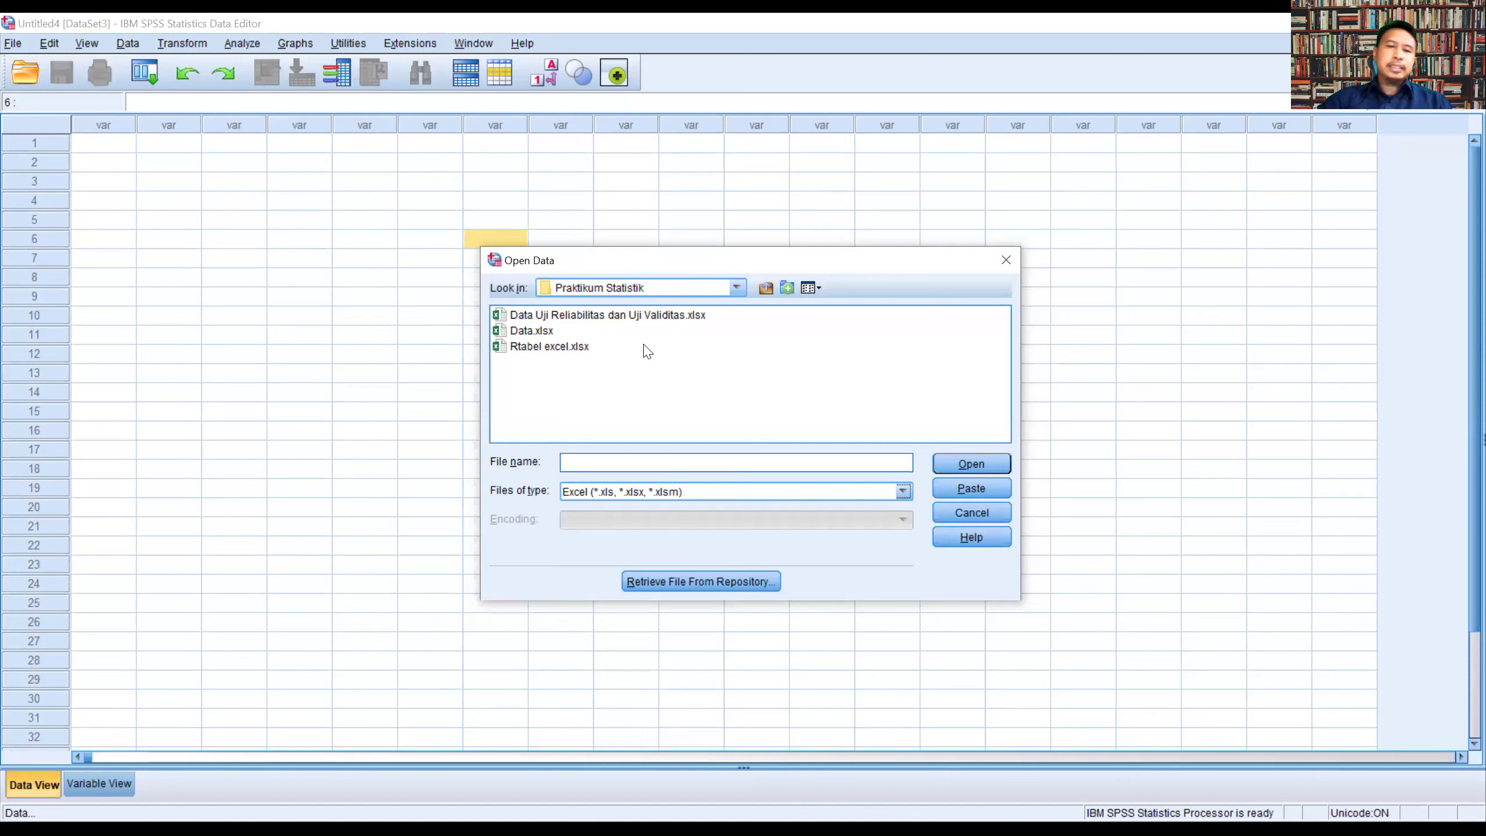
pyautogui.click(602, 317)
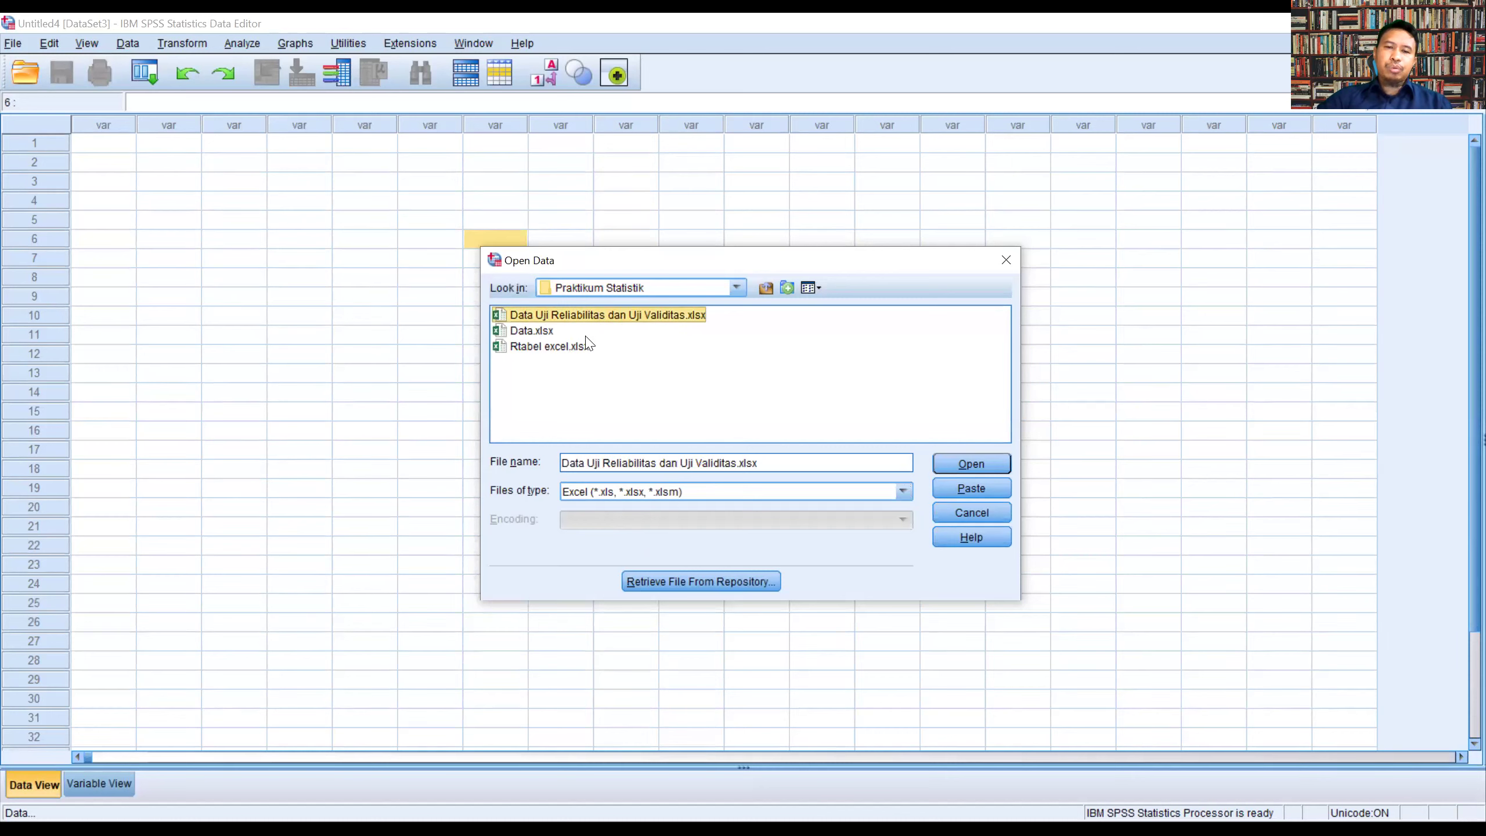
pyautogui.click(972, 469)
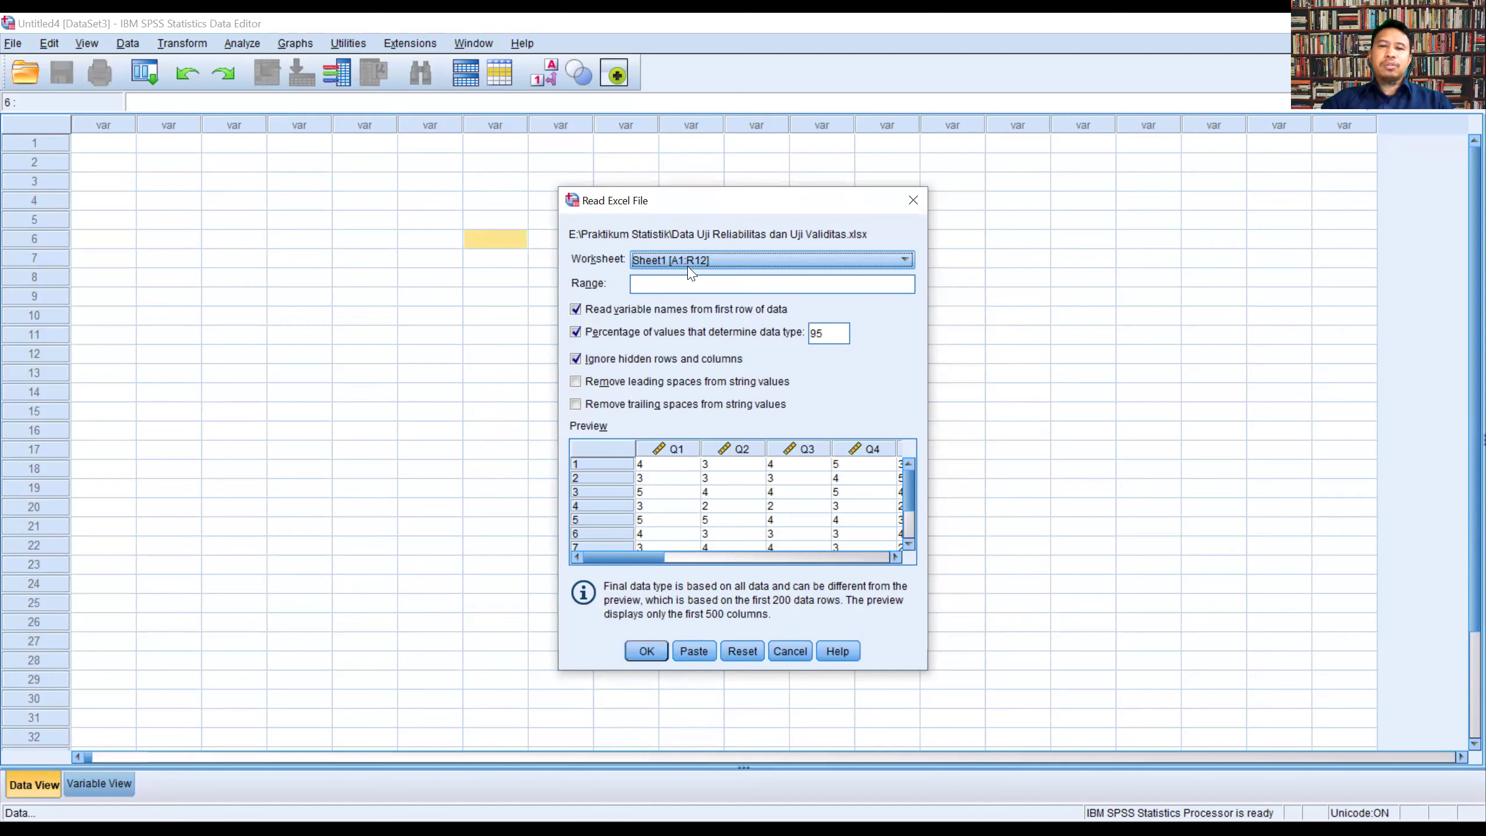
# - Compare the preview with and without variable names from the first row, and import Sheet1 with that option enabled
pyautogui.click(584, 313)
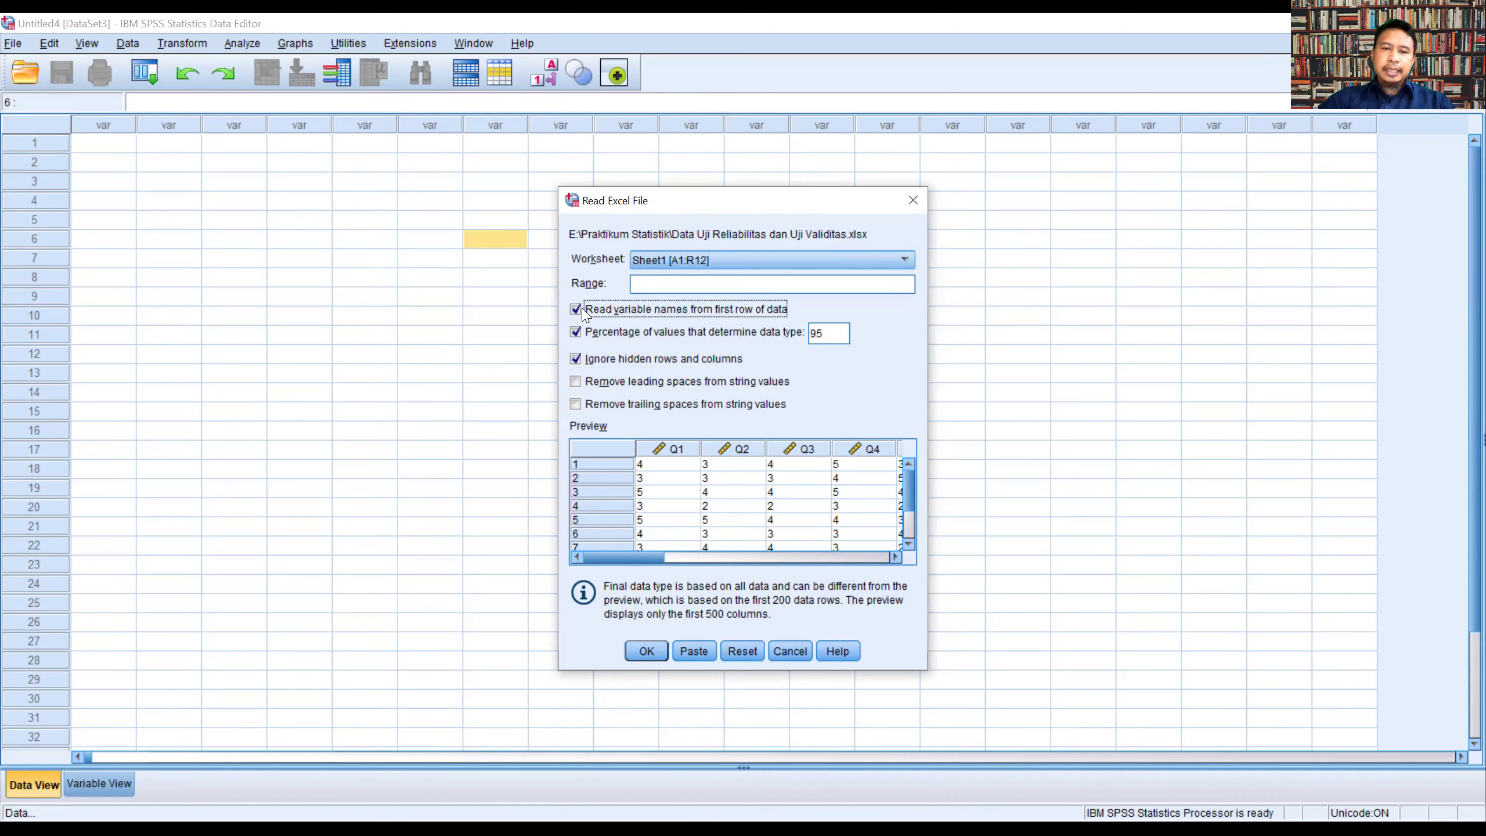
pyautogui.click(576, 310)
pyautogui.click(576, 311)
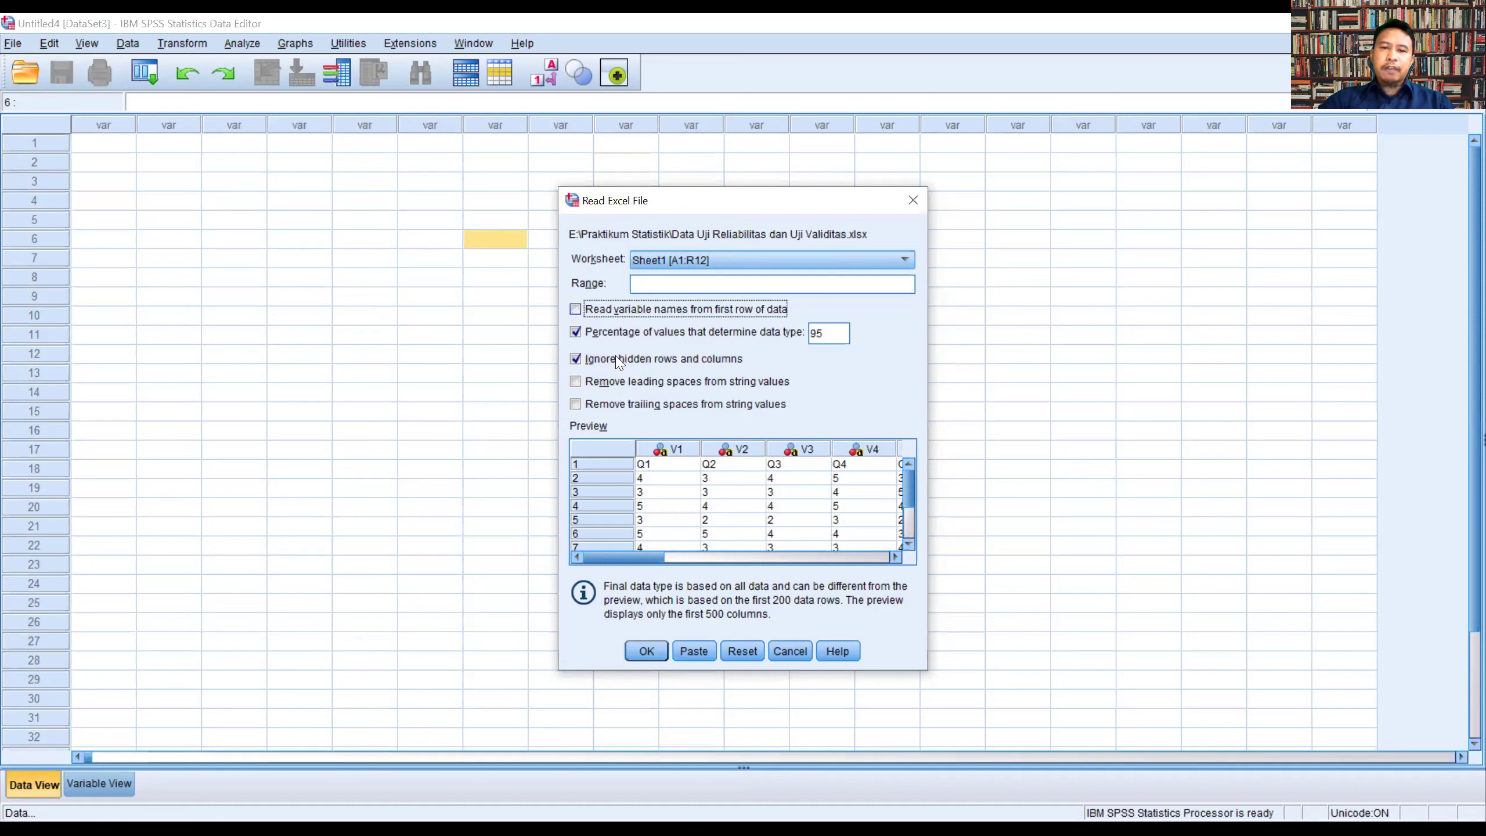
pyautogui.click(576, 310)
pyautogui.click(577, 310)
pyautogui.click(577, 310)
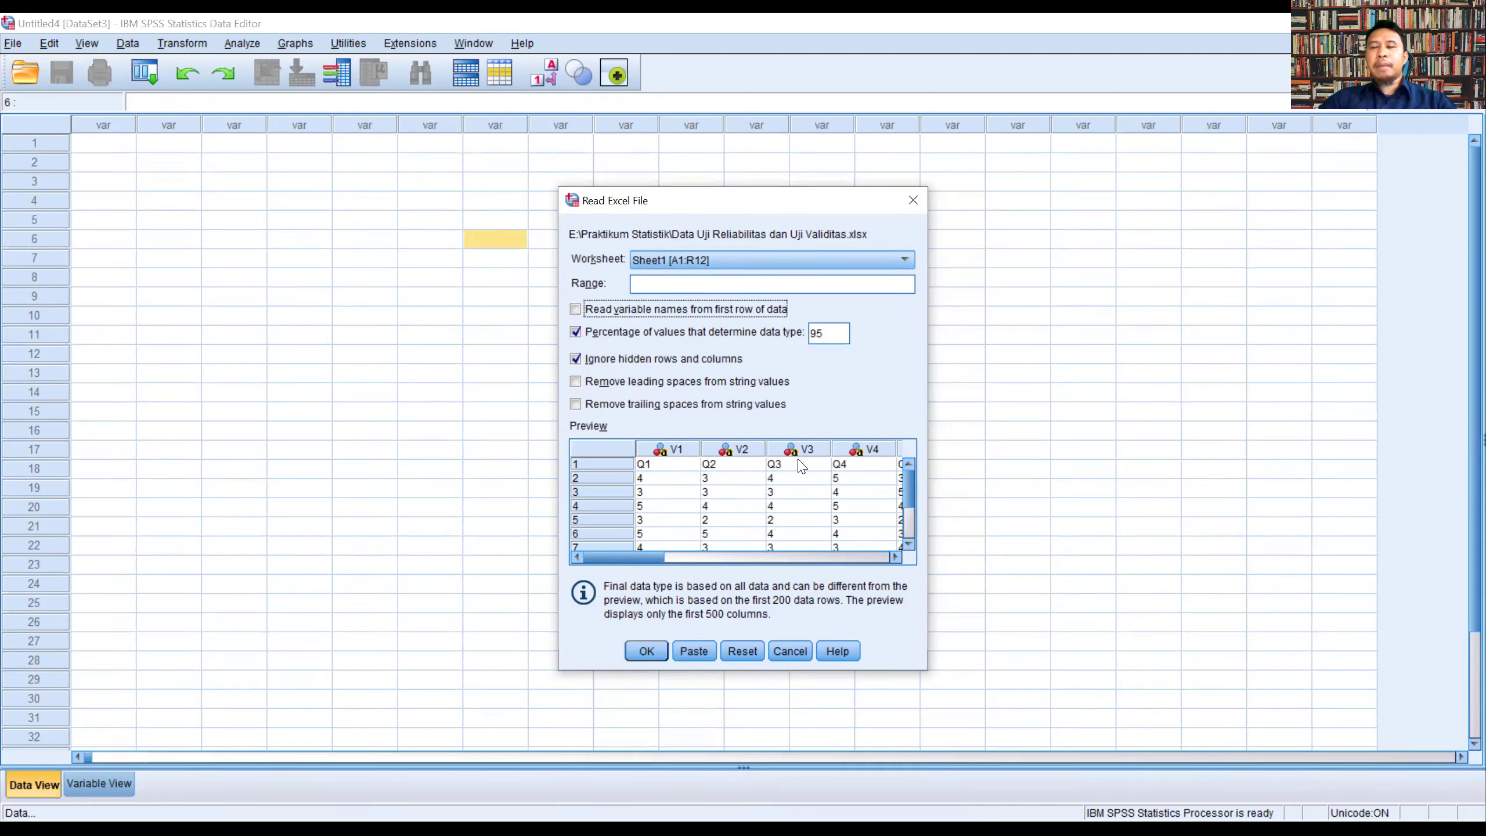
pyautogui.click(577, 310)
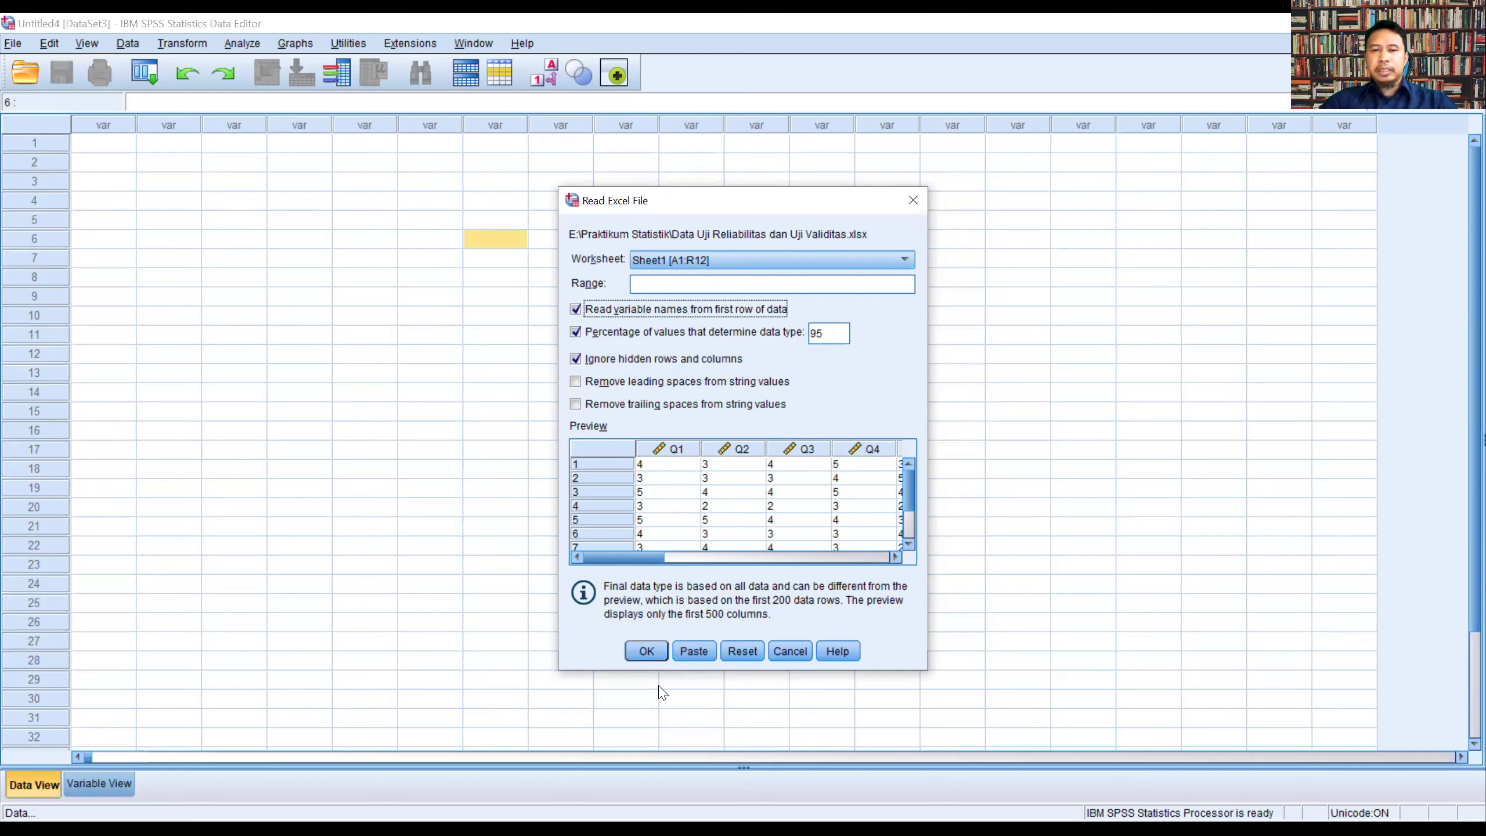
pyautogui.click(646, 651)
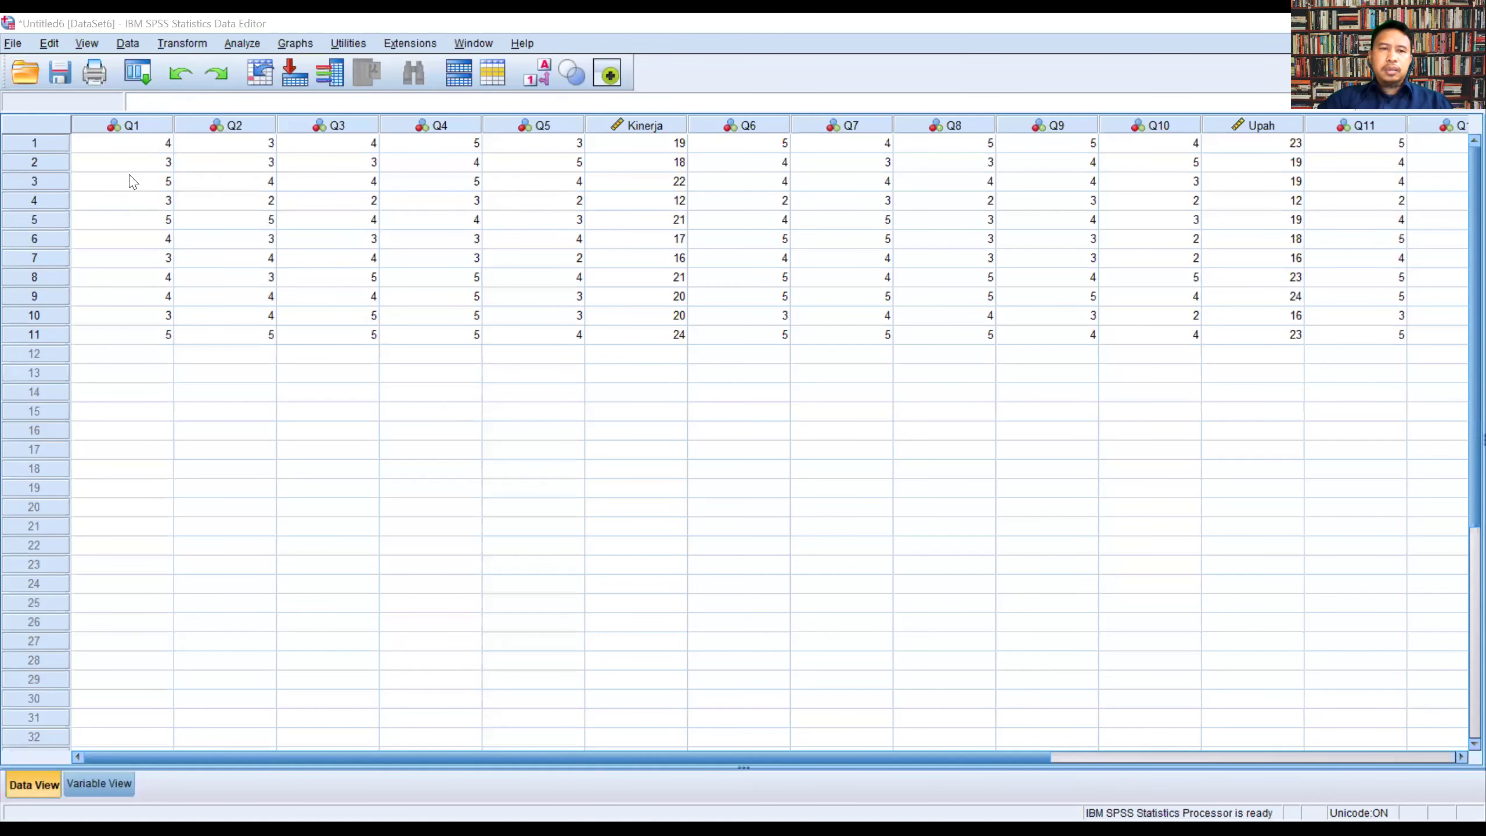
# - Narrow the Q1 to Q5 and Kinerja columns in the data grid to fit their contents
pyautogui.click(159, 125)
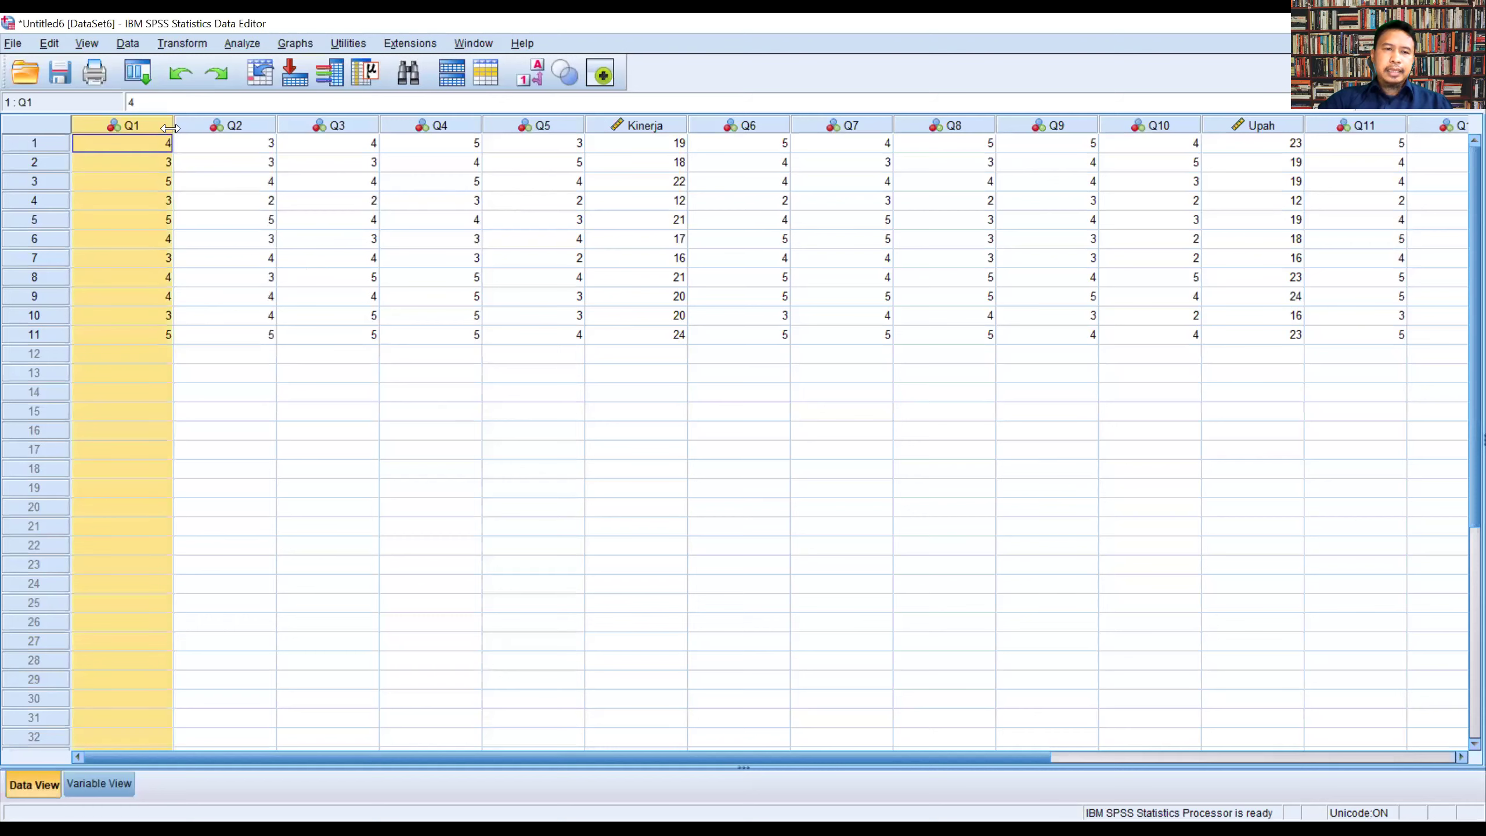
pyautogui.click(210, 126)
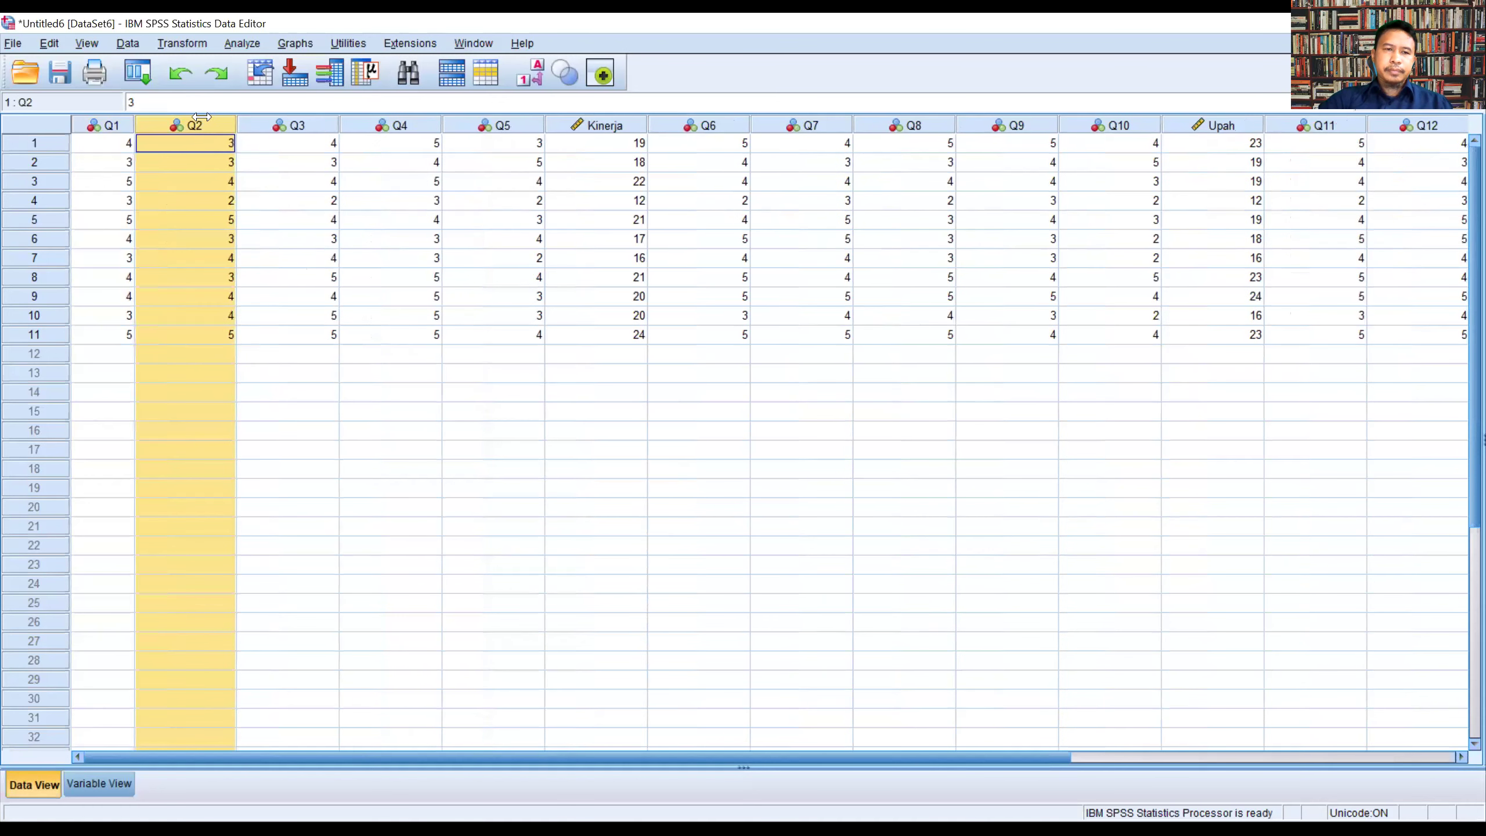
pyautogui.click(278, 126)
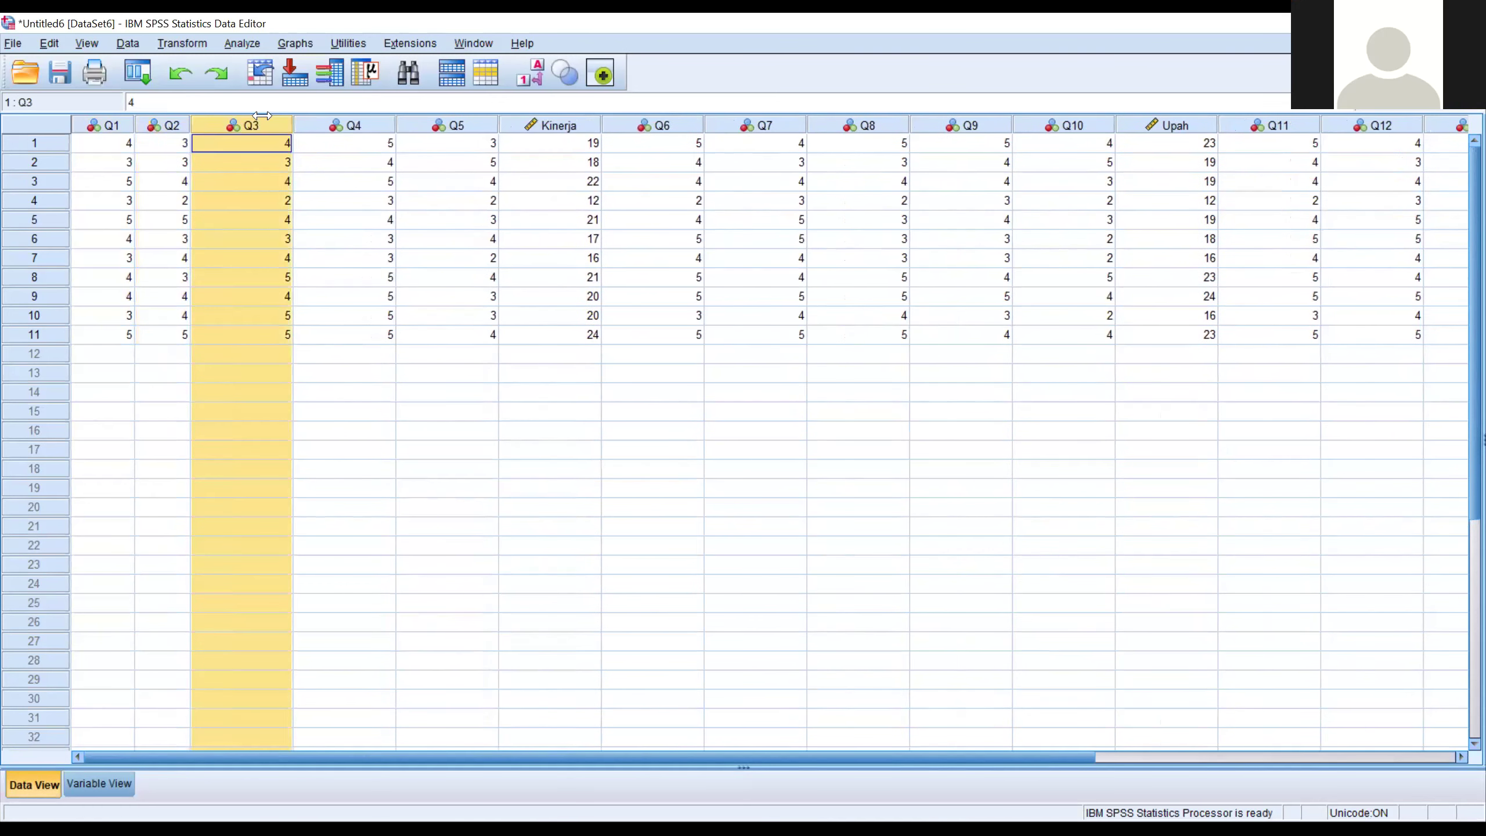
pyautogui.click(336, 138)
pyautogui.click(351, 126)
pyautogui.moveTo(356, 125); pyautogui.dragTo(309, 125)
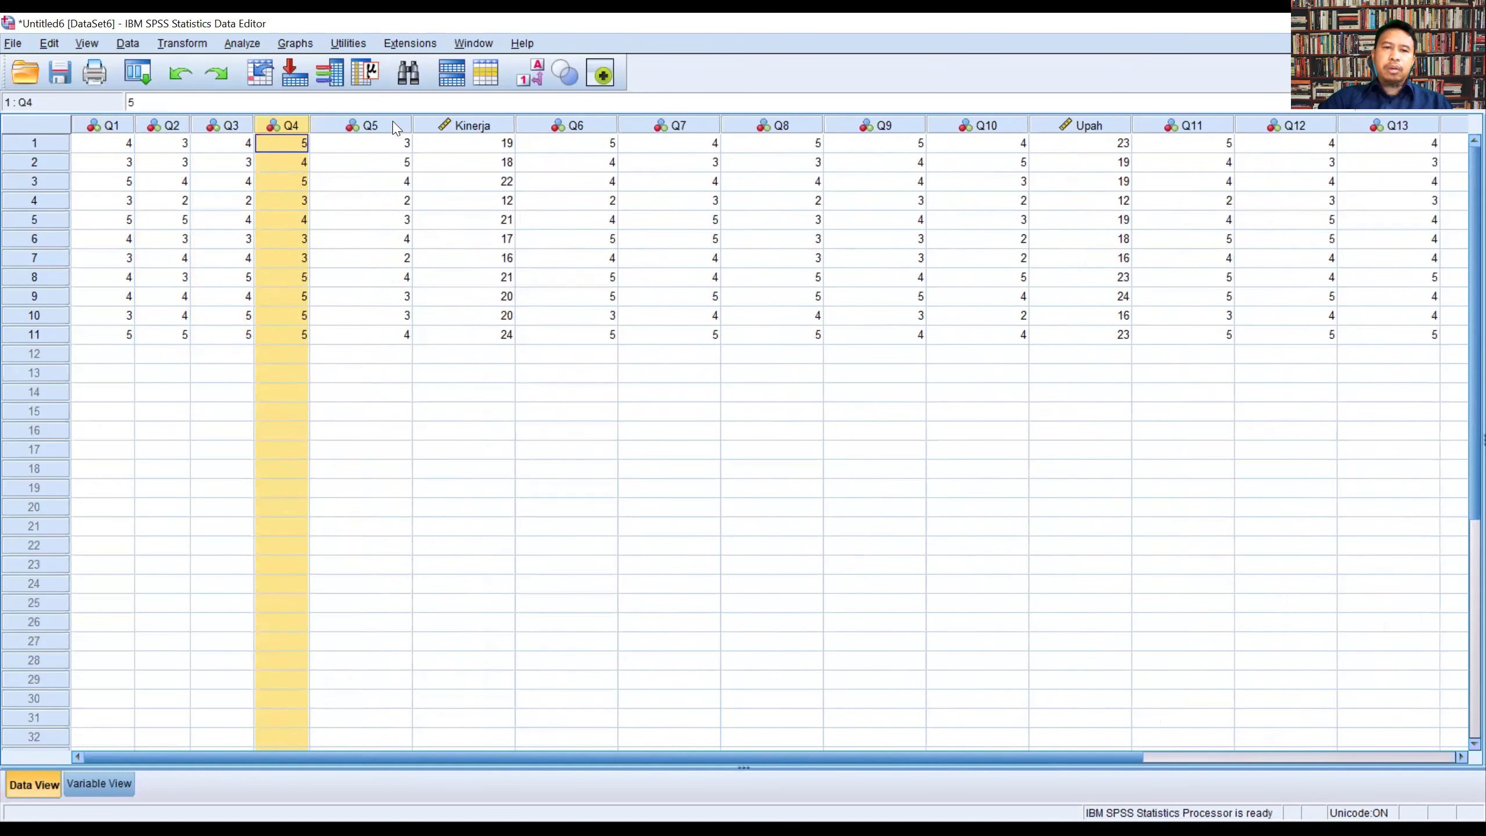
pyautogui.click(368, 126)
pyautogui.moveTo(410, 127); pyautogui.dragTo(365, 127)
pyautogui.click(445, 127)
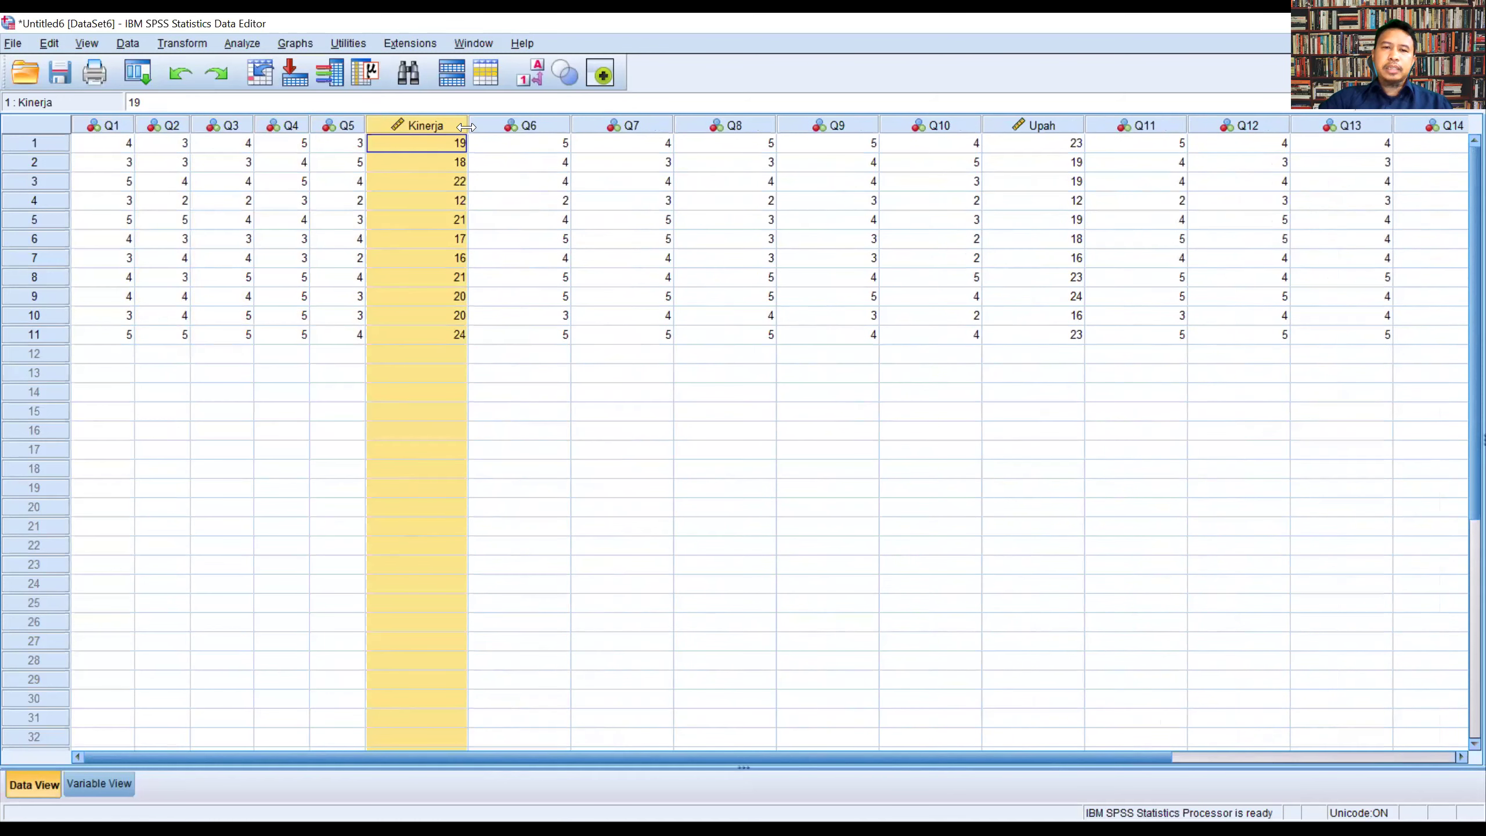
pyautogui.moveTo(466, 127); pyautogui.dragTo(428, 126)
# - Narrow the Q6 to Q10 and Upah columns in the data grid to fit their contents
pyautogui.click(515, 125)
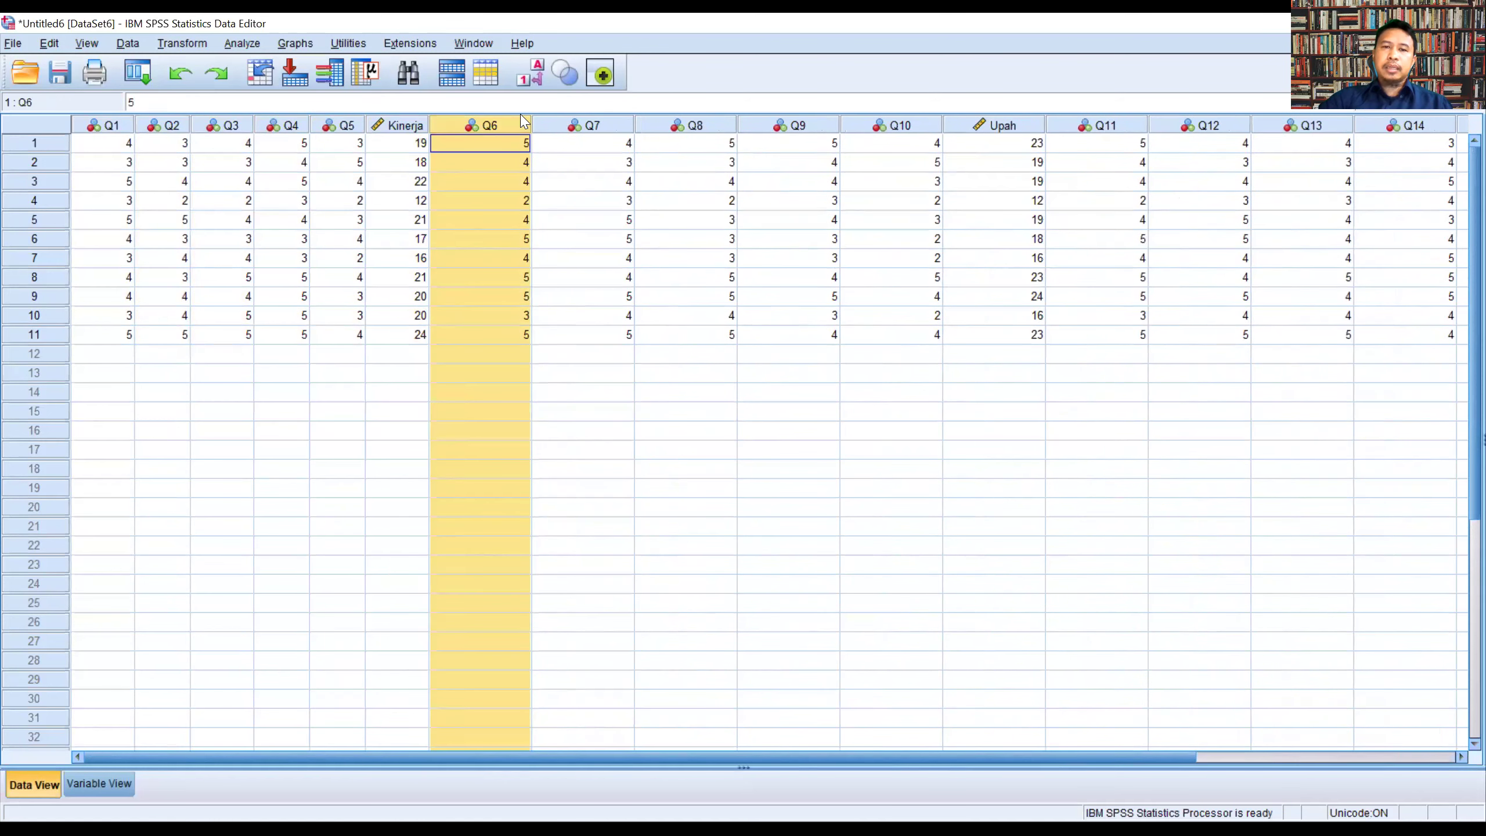
pyautogui.moveTo(530, 125); pyautogui.dragTo(499, 126)
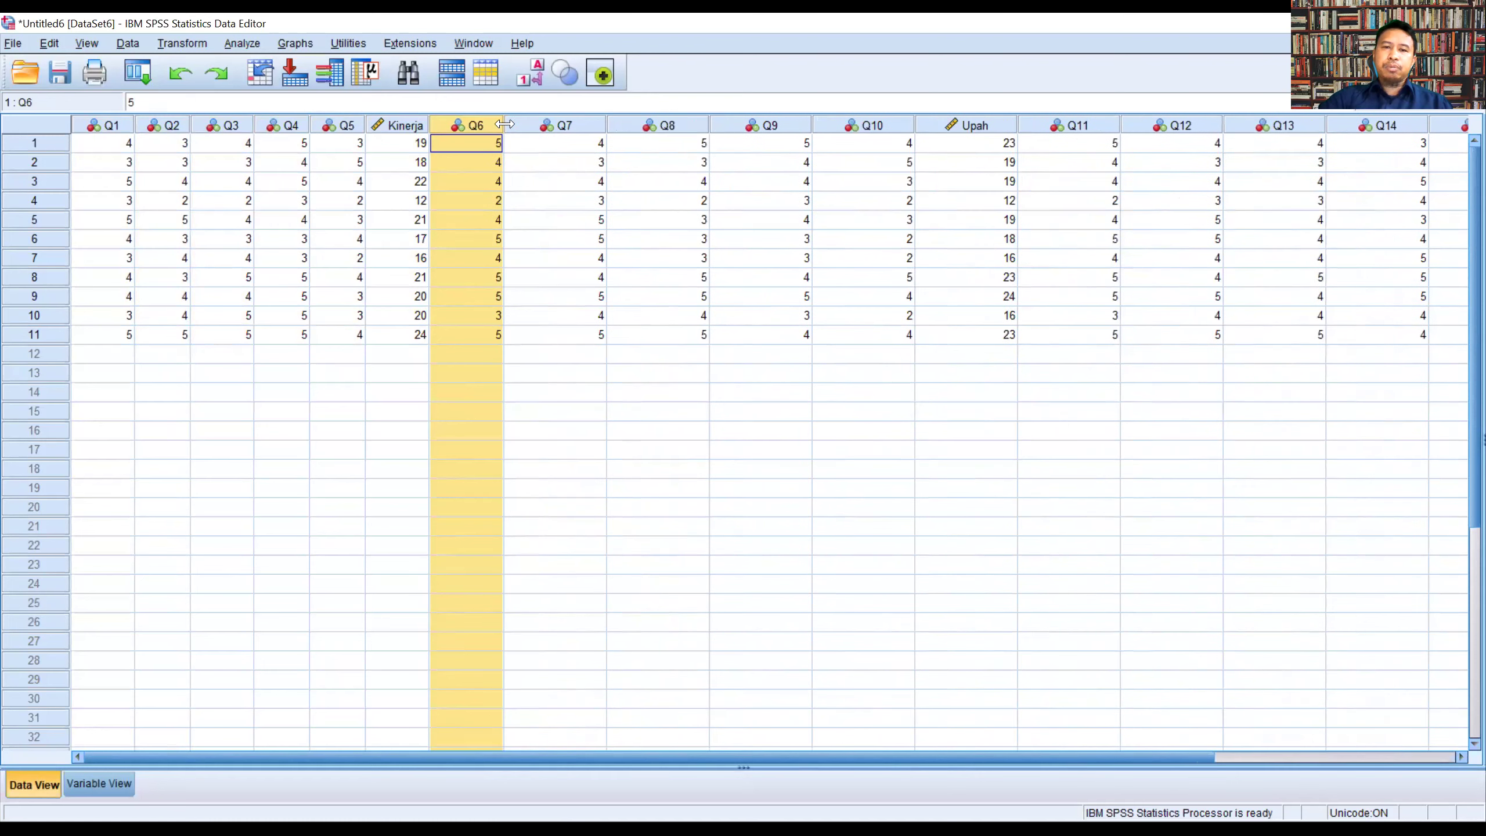
pyautogui.click(560, 124)
pyautogui.moveTo(603, 125); pyautogui.dragTo(567, 126)
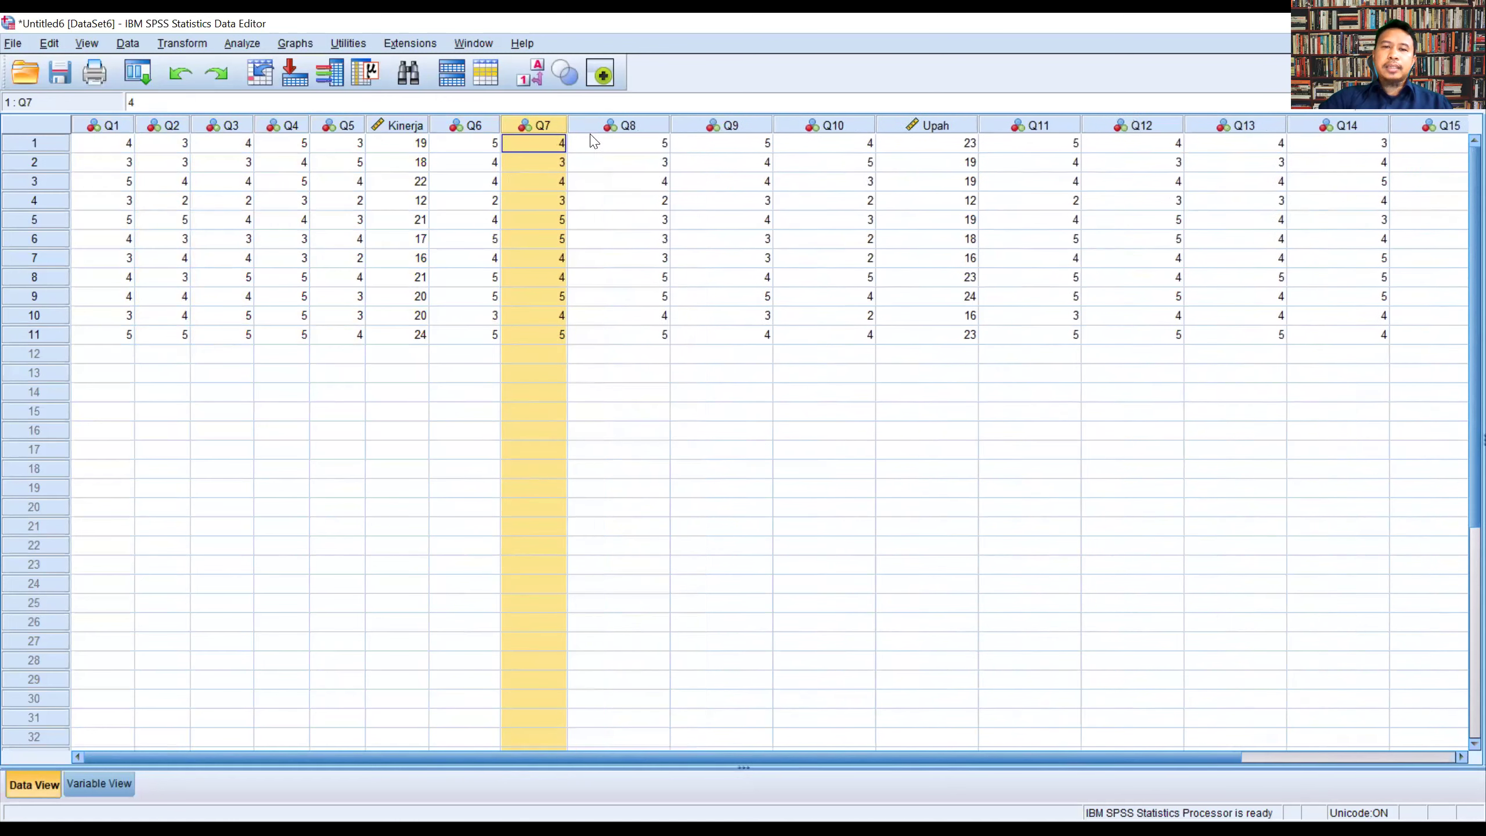
pyautogui.click(655, 125)
pyautogui.moveTo(668, 119); pyautogui.dragTo(636, 118)
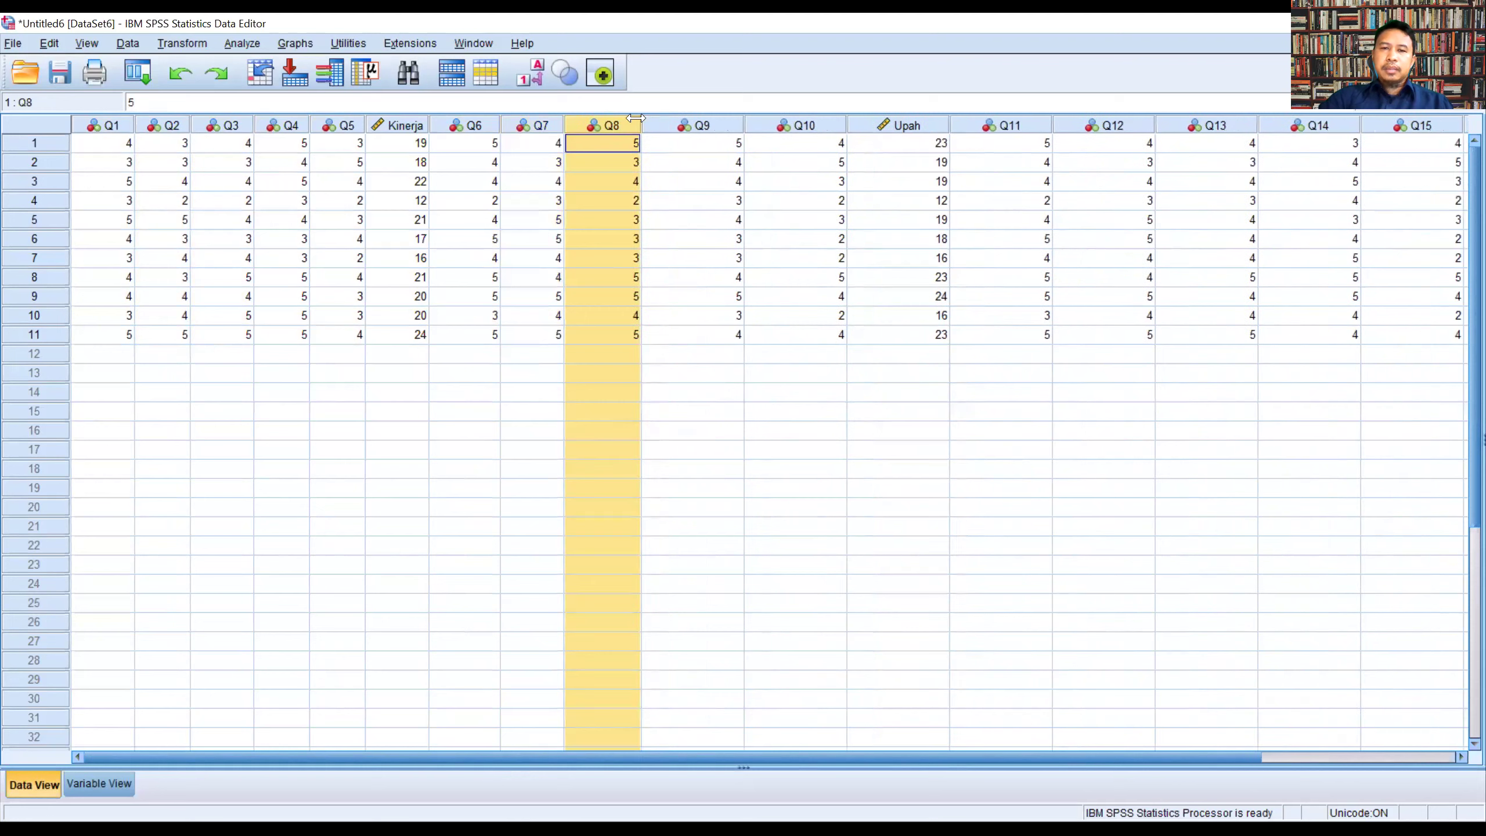
pyautogui.click(702, 124)
pyautogui.moveTo(736, 116); pyautogui.dragTo(706, 116)
pyautogui.click(778, 125)
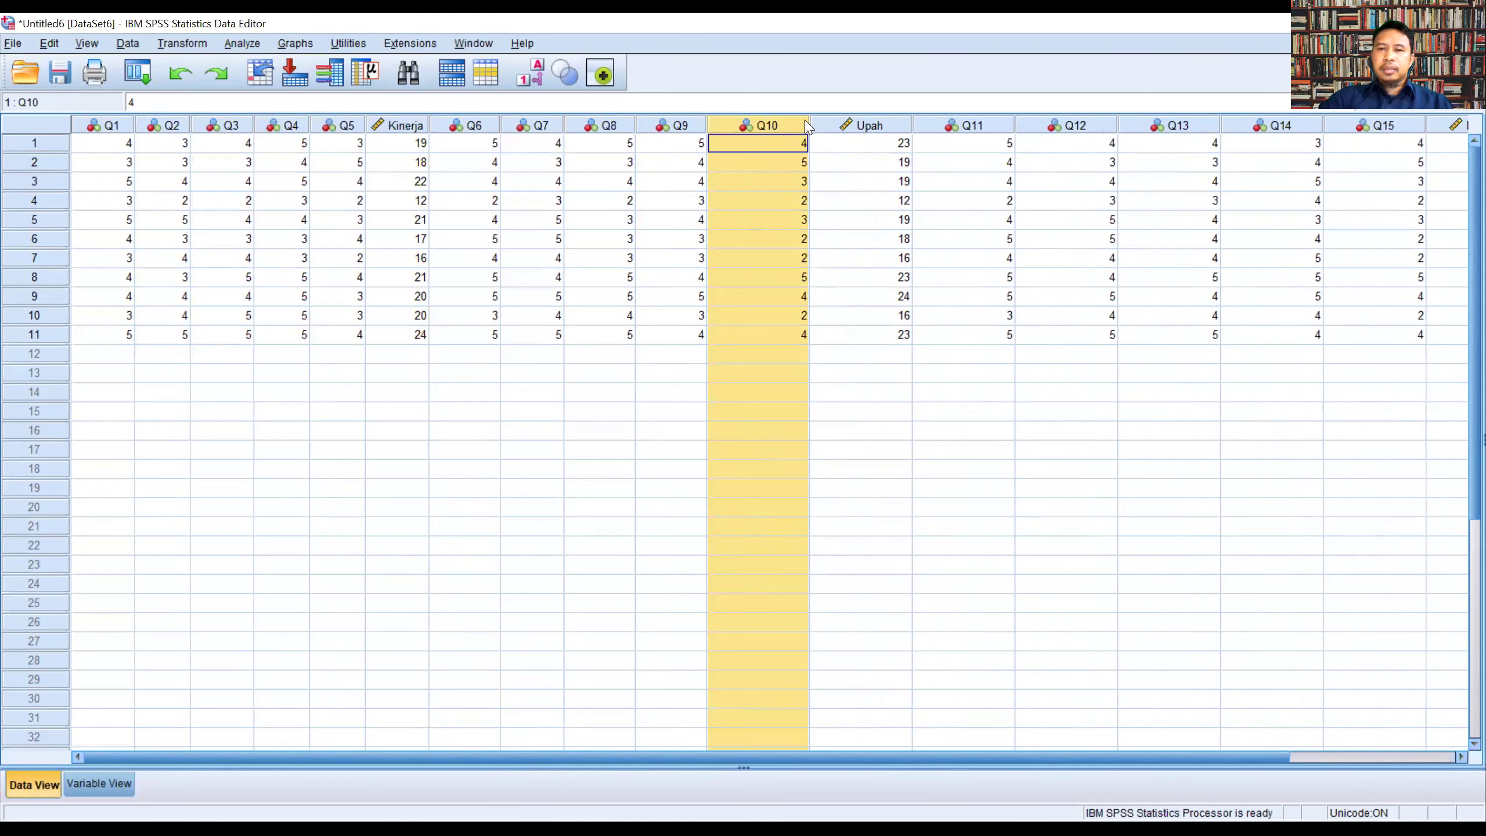
pyautogui.moveTo(807, 126); pyautogui.dragTo(776, 127)
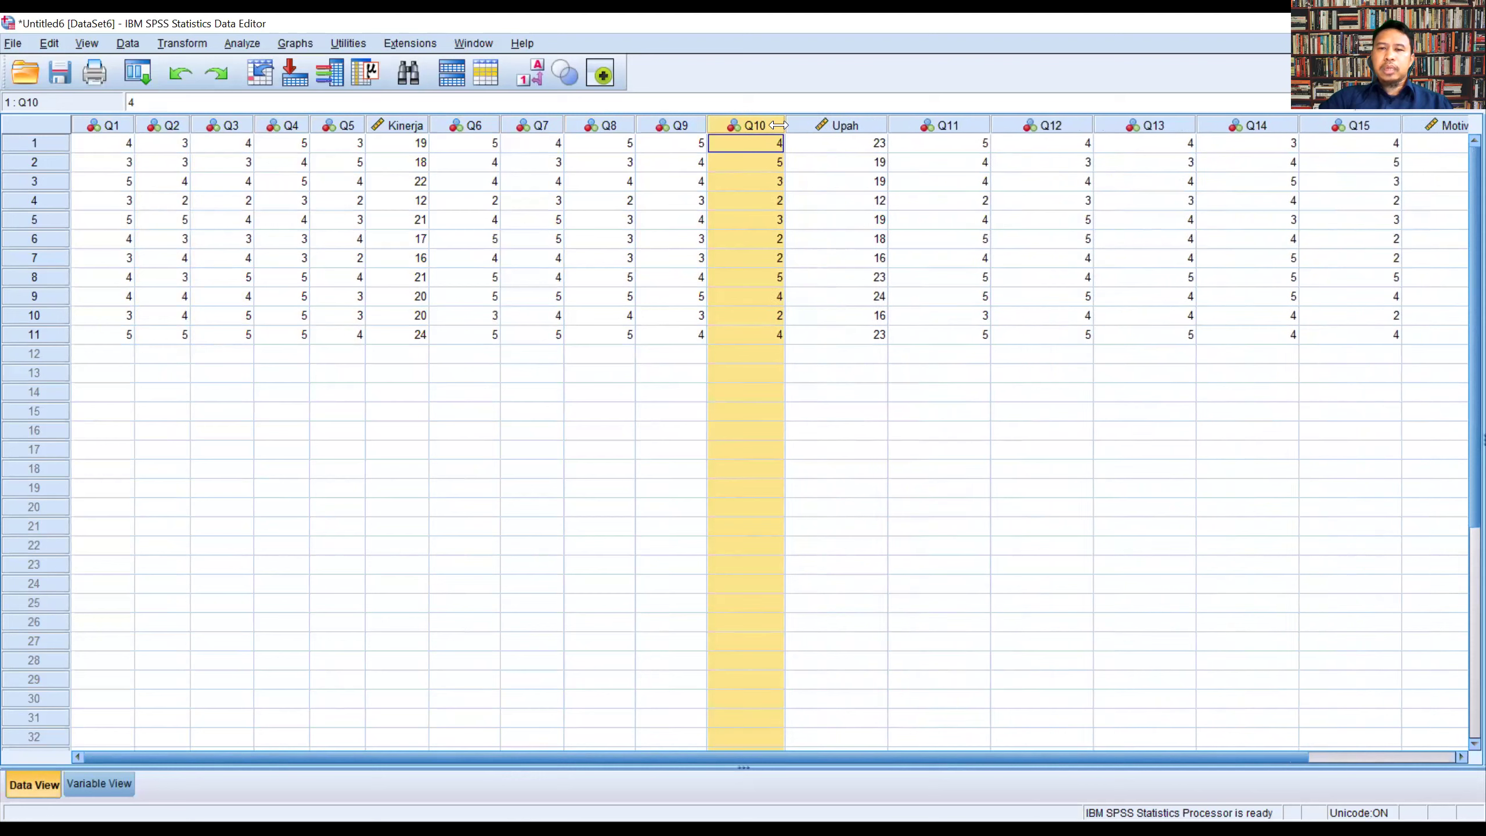
pyautogui.click(829, 127)
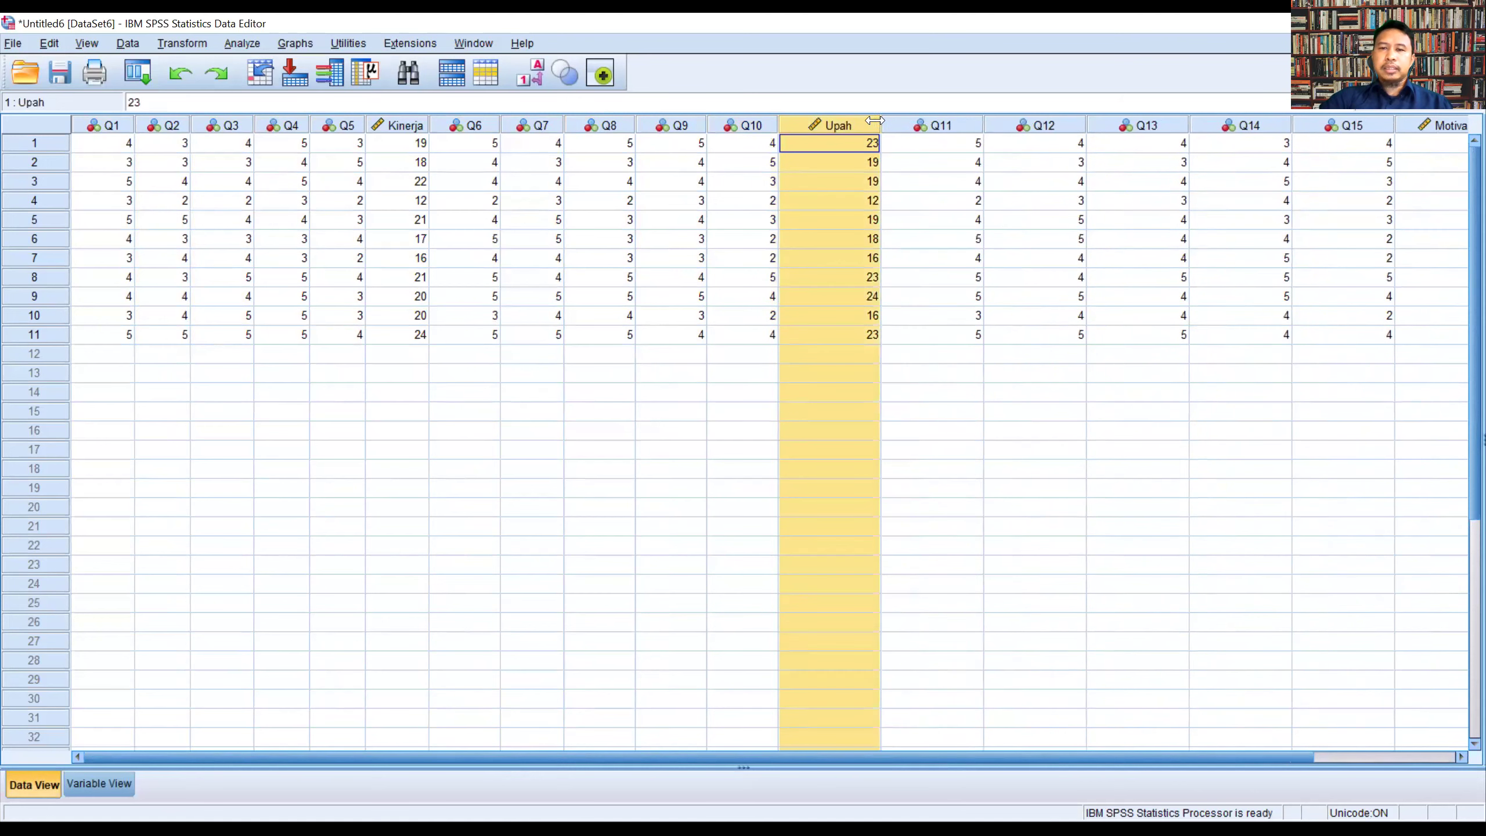
pyautogui.moveTo(874, 120); pyautogui.dragTo(853, 121)
# - Narrow the Q11 to Q15 and Motivasi columns so all variables fit in view, and clear the column selection
pyautogui.click(934, 129)
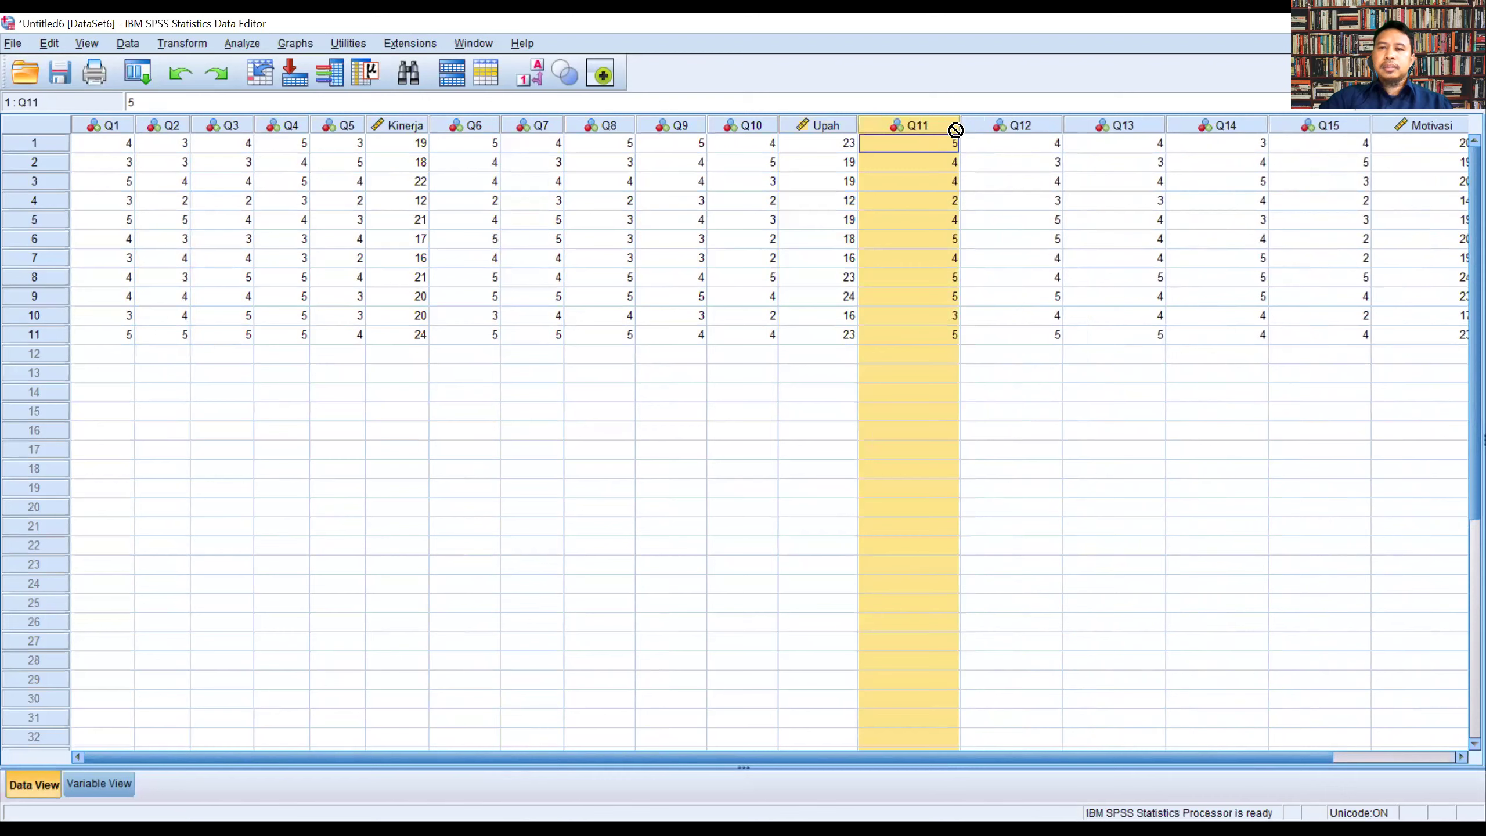
pyautogui.moveTo(958, 127); pyautogui.dragTo(920, 126)
pyautogui.click(1015, 124)
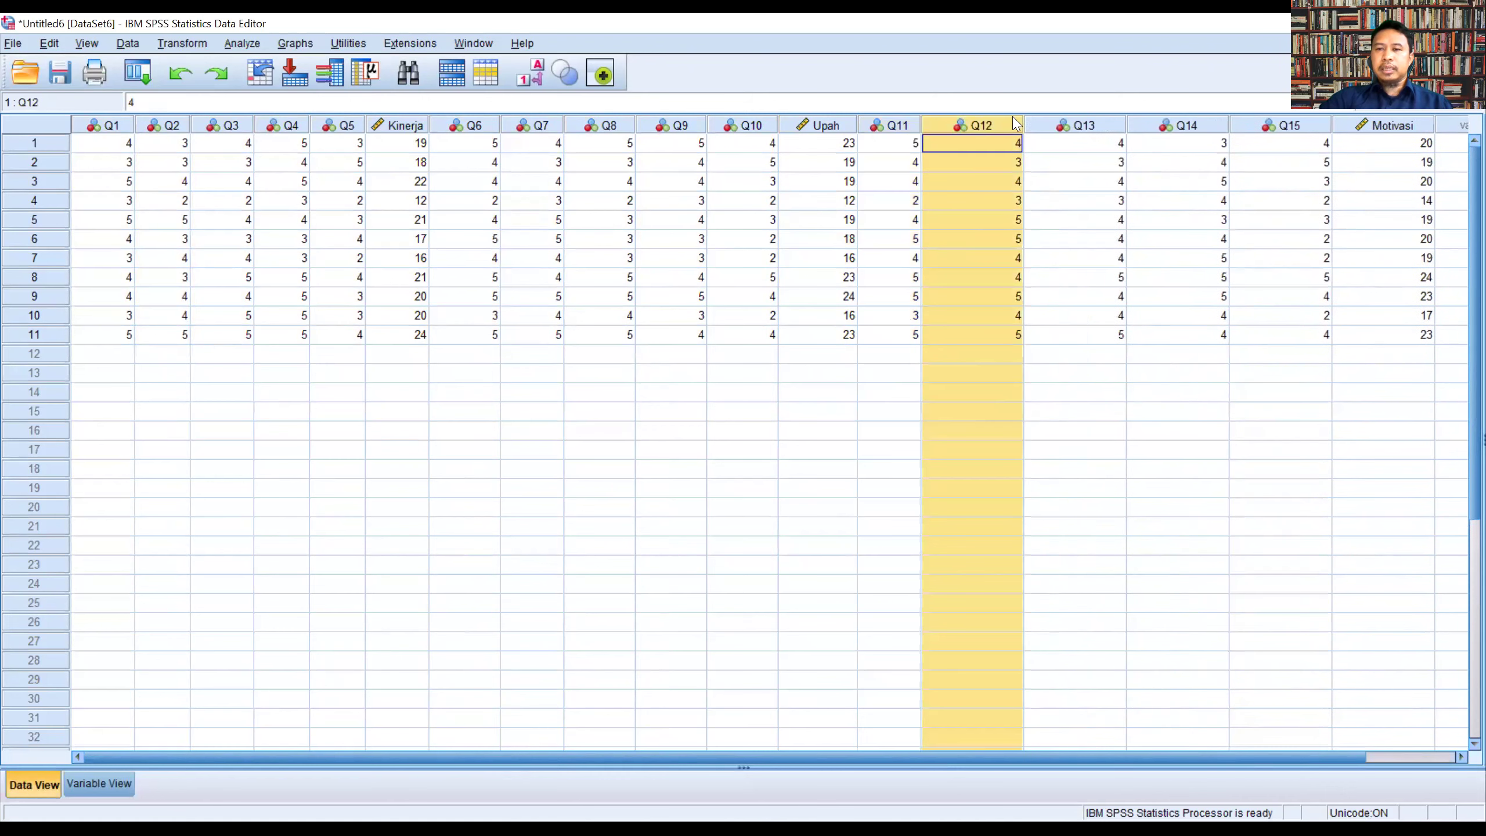
pyautogui.moveTo(1022, 124); pyautogui.dragTo(998, 125)
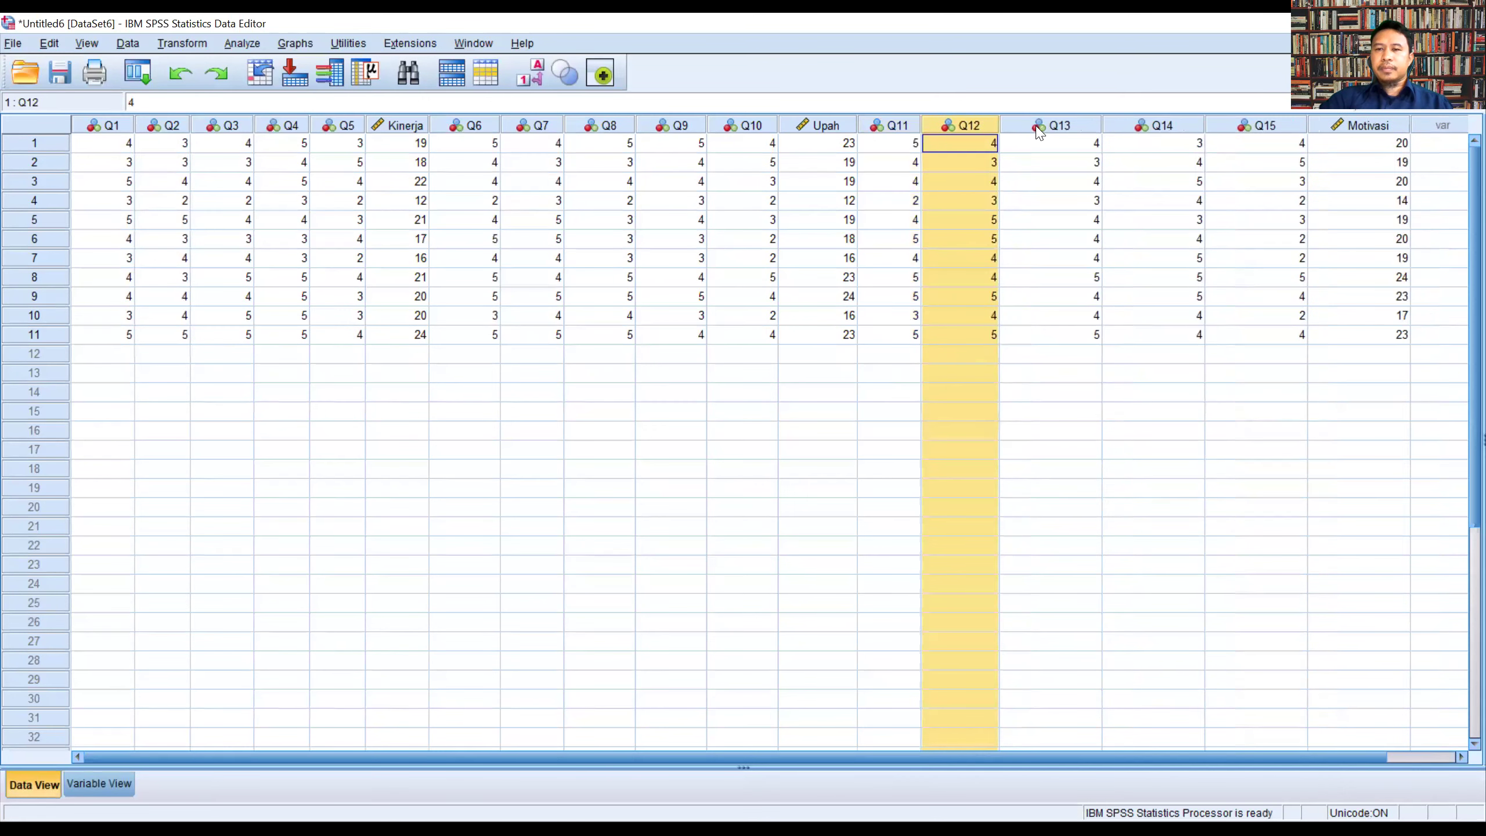
pyautogui.click(1038, 129)
pyautogui.moveTo(1102, 125); pyautogui.dragTo(1054, 125)
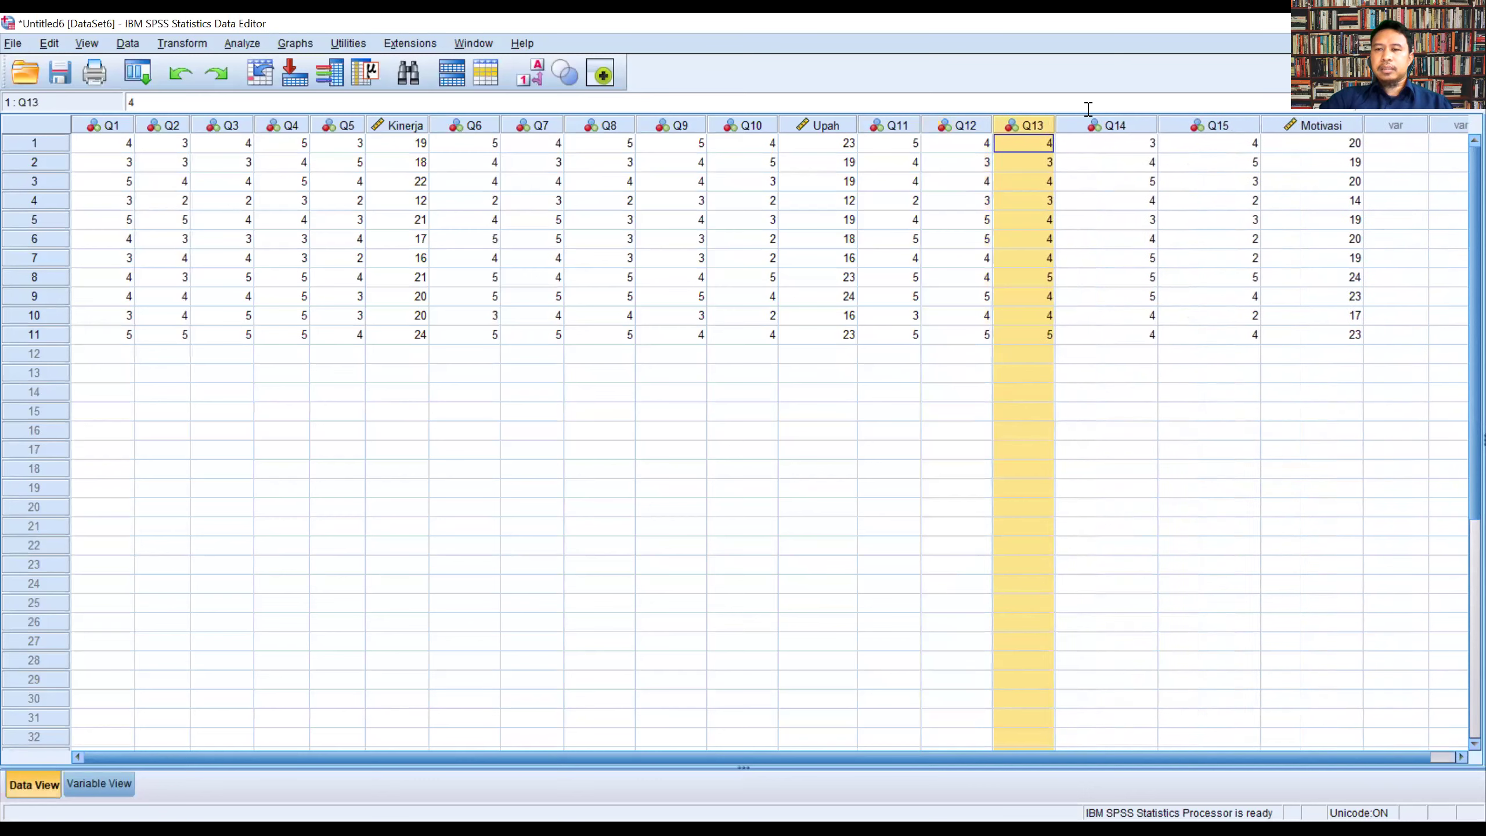
pyautogui.click(1089, 125)
pyautogui.moveTo(1157, 124); pyautogui.dragTo(1126, 124)
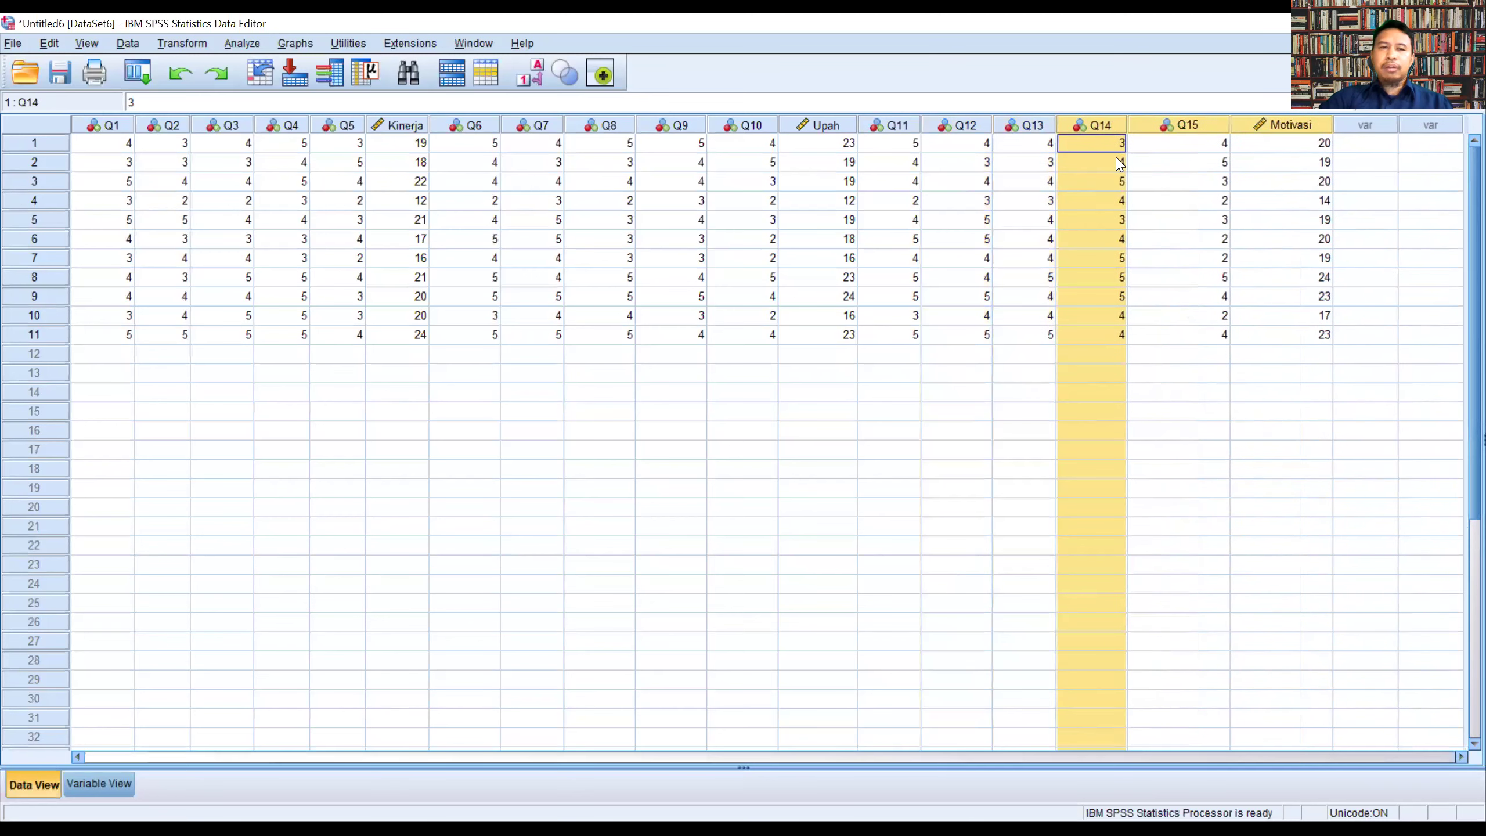
pyautogui.click(496, 146)
pyautogui.click(683, 156)
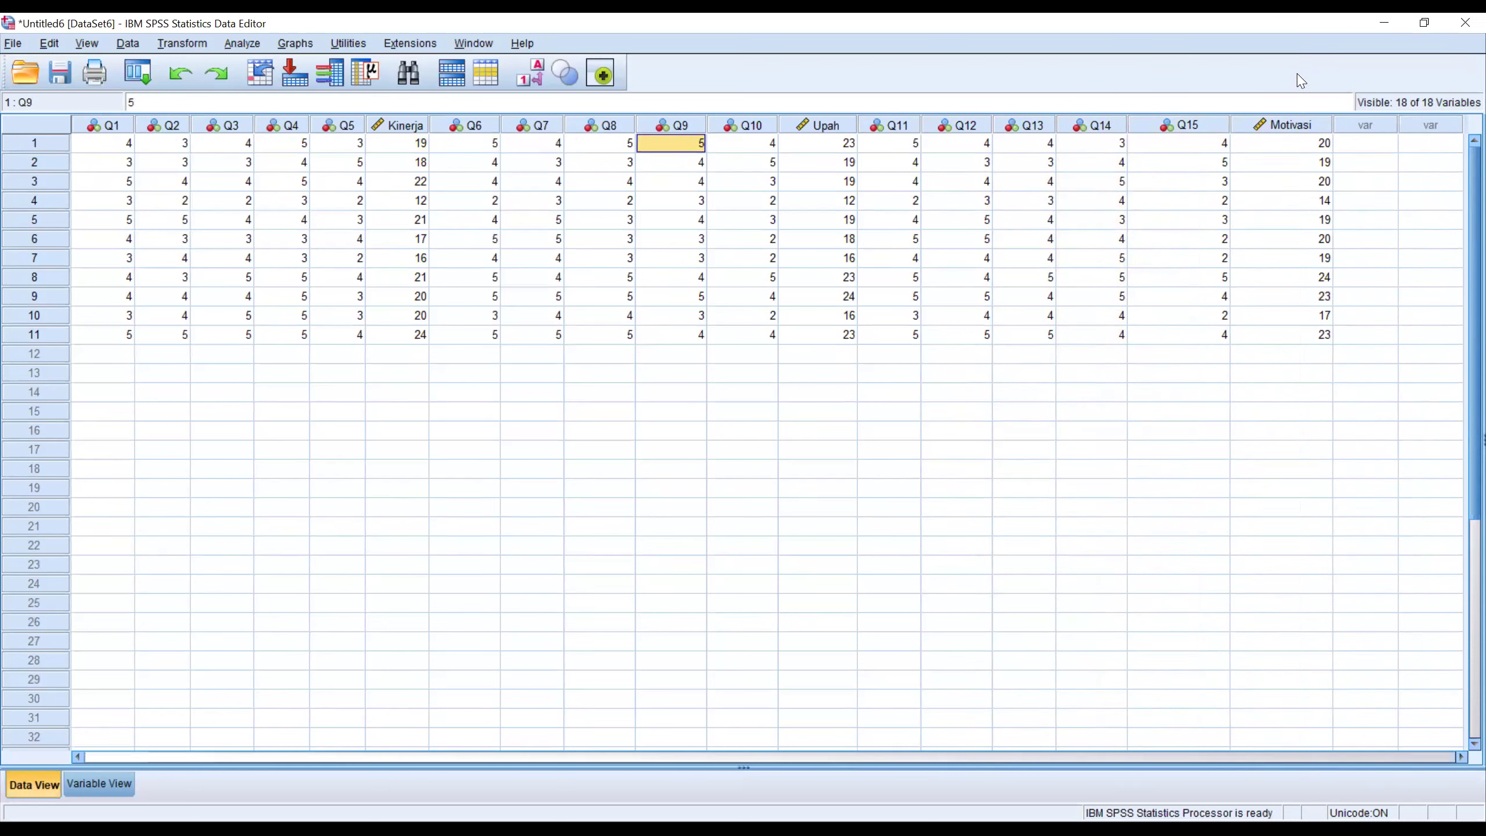
pyautogui.click(1227, 125)
pyautogui.keyDown('shift'); pyautogui.click(1237, 125); pyautogui.keyUp('shift')
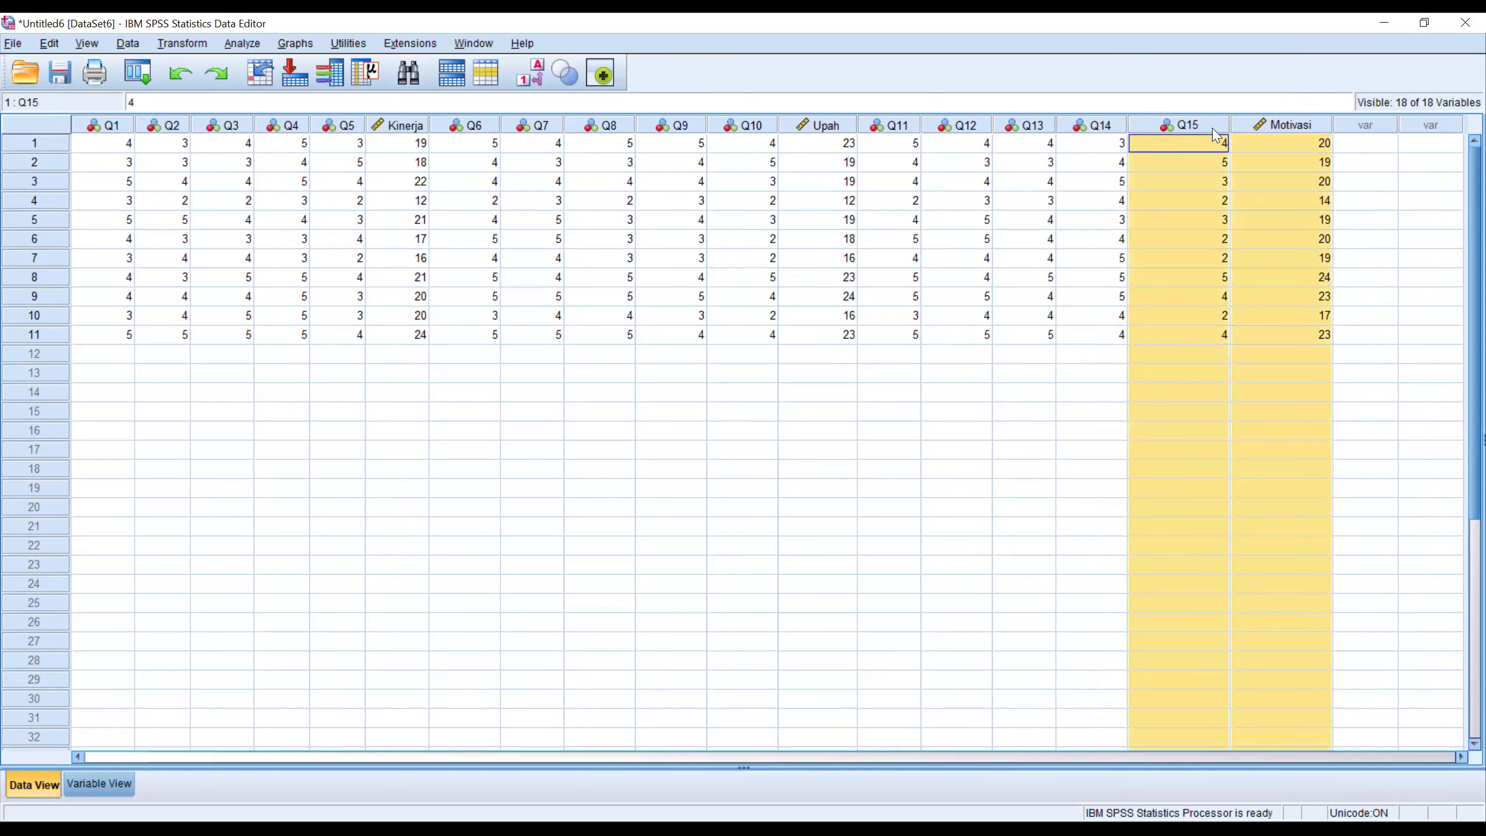
pyautogui.moveTo(1231, 125); pyautogui.dragTo(1191, 122)
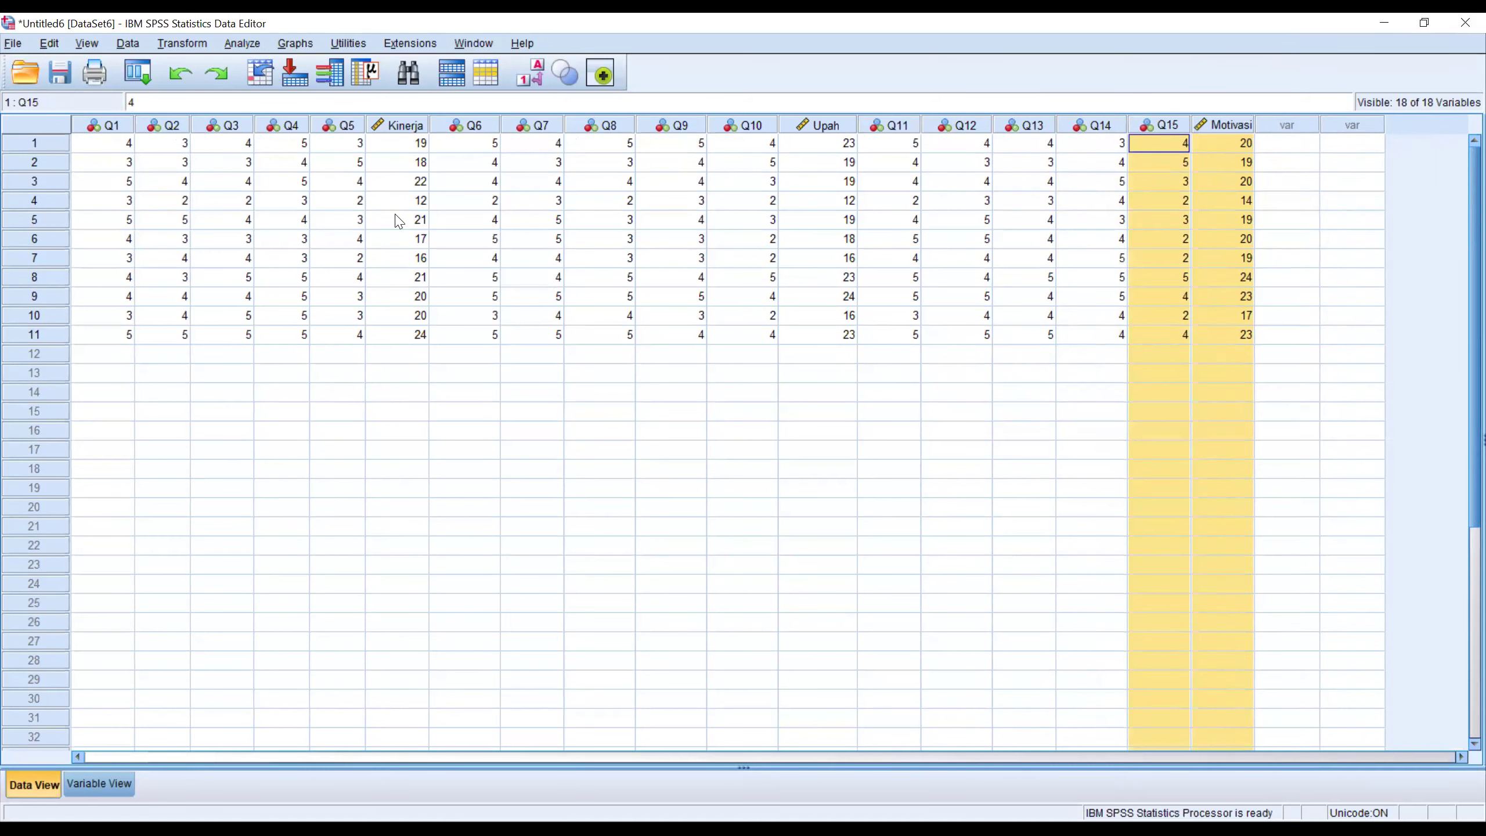
pyautogui.click(621, 409)
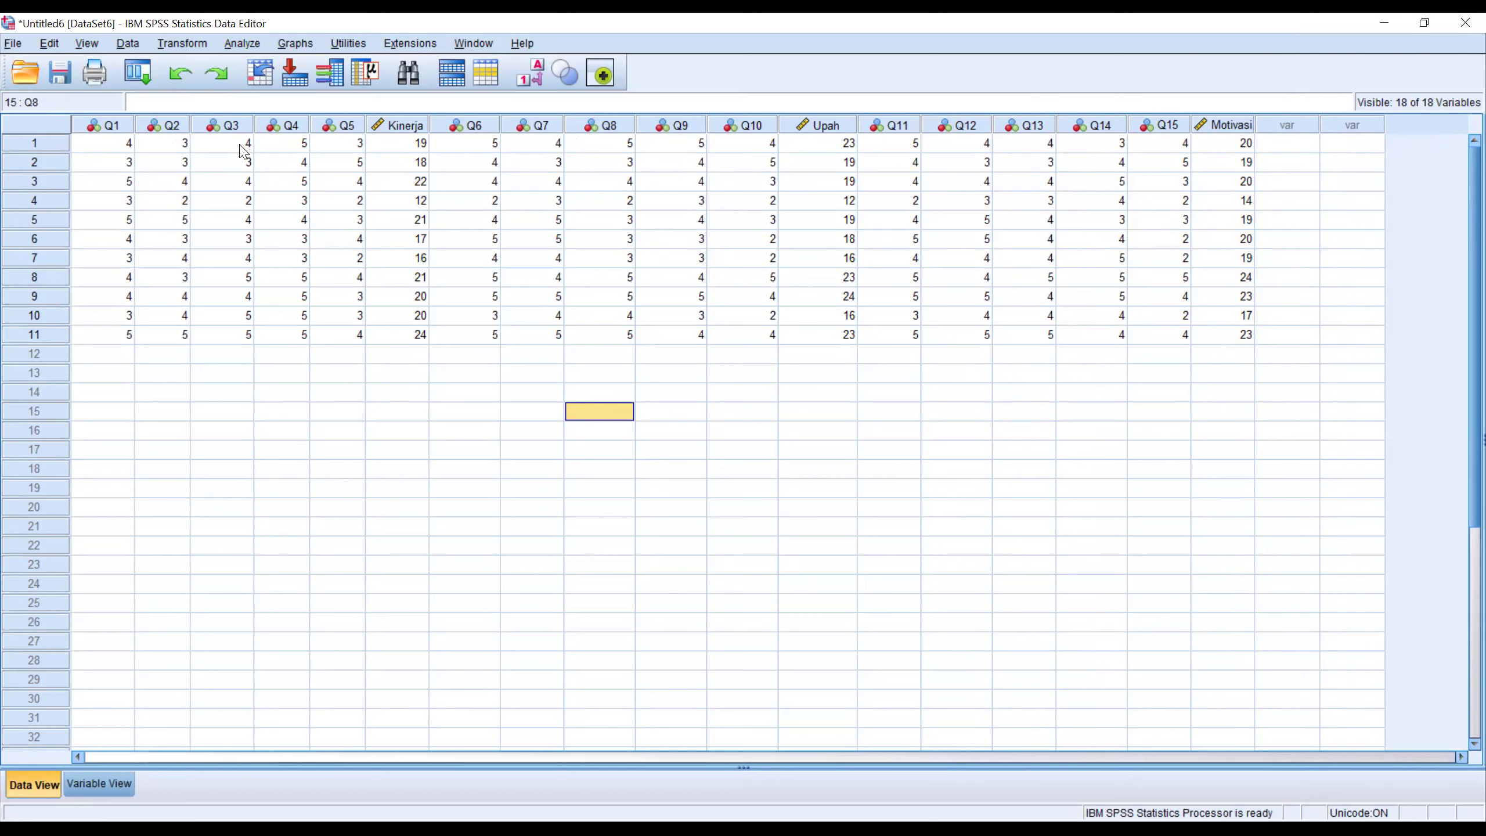
# - Start a Reliability Analysis with the Alpha model and add Q1, Q2, Q3, Q4 and Q5 as its items
pyautogui.click(242, 44)
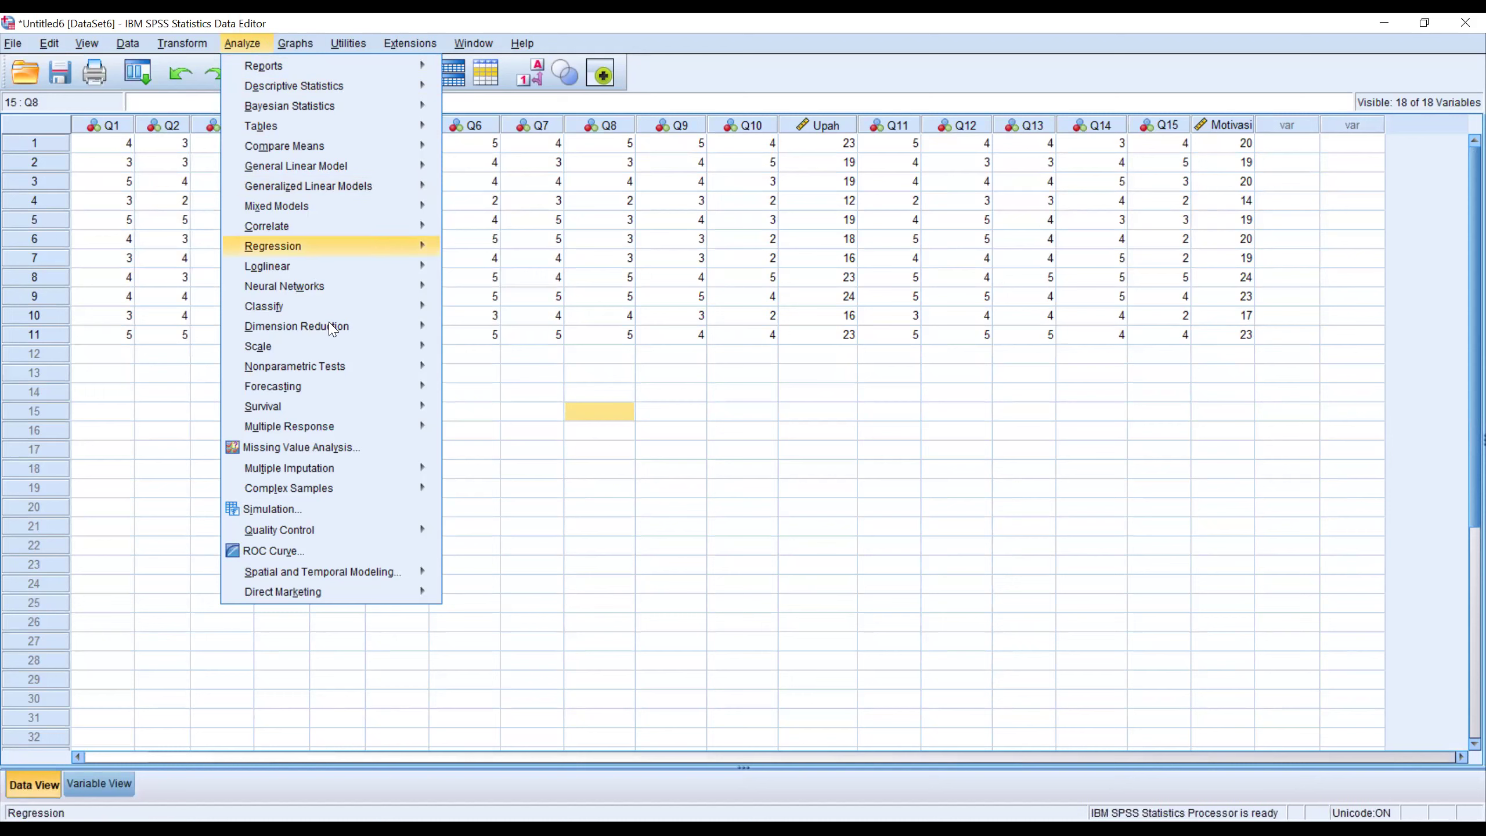
pyautogui.moveTo(363, 353)
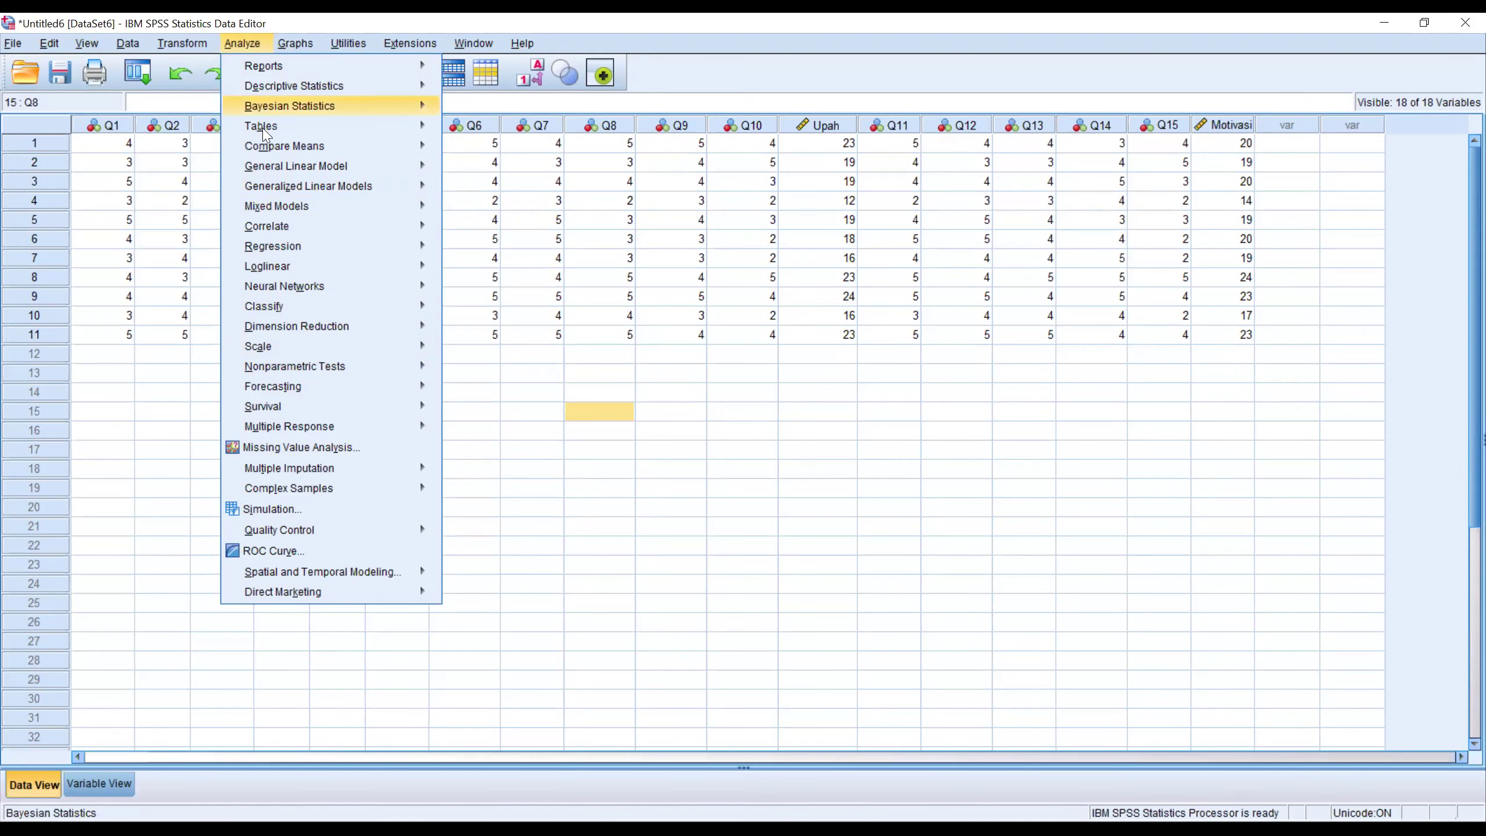
pyautogui.moveTo(315, 355)
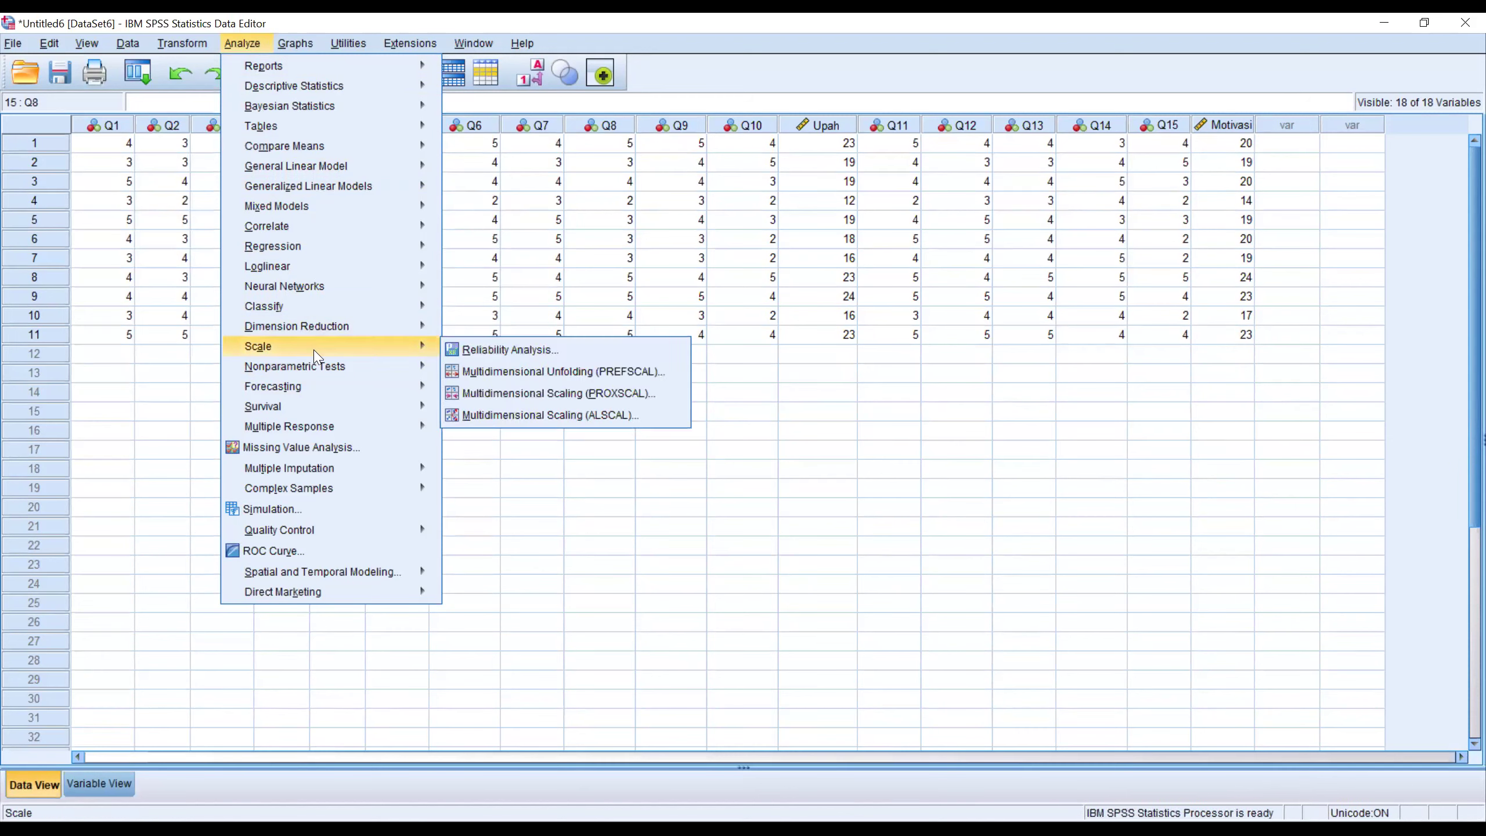
pyautogui.click(481, 354)
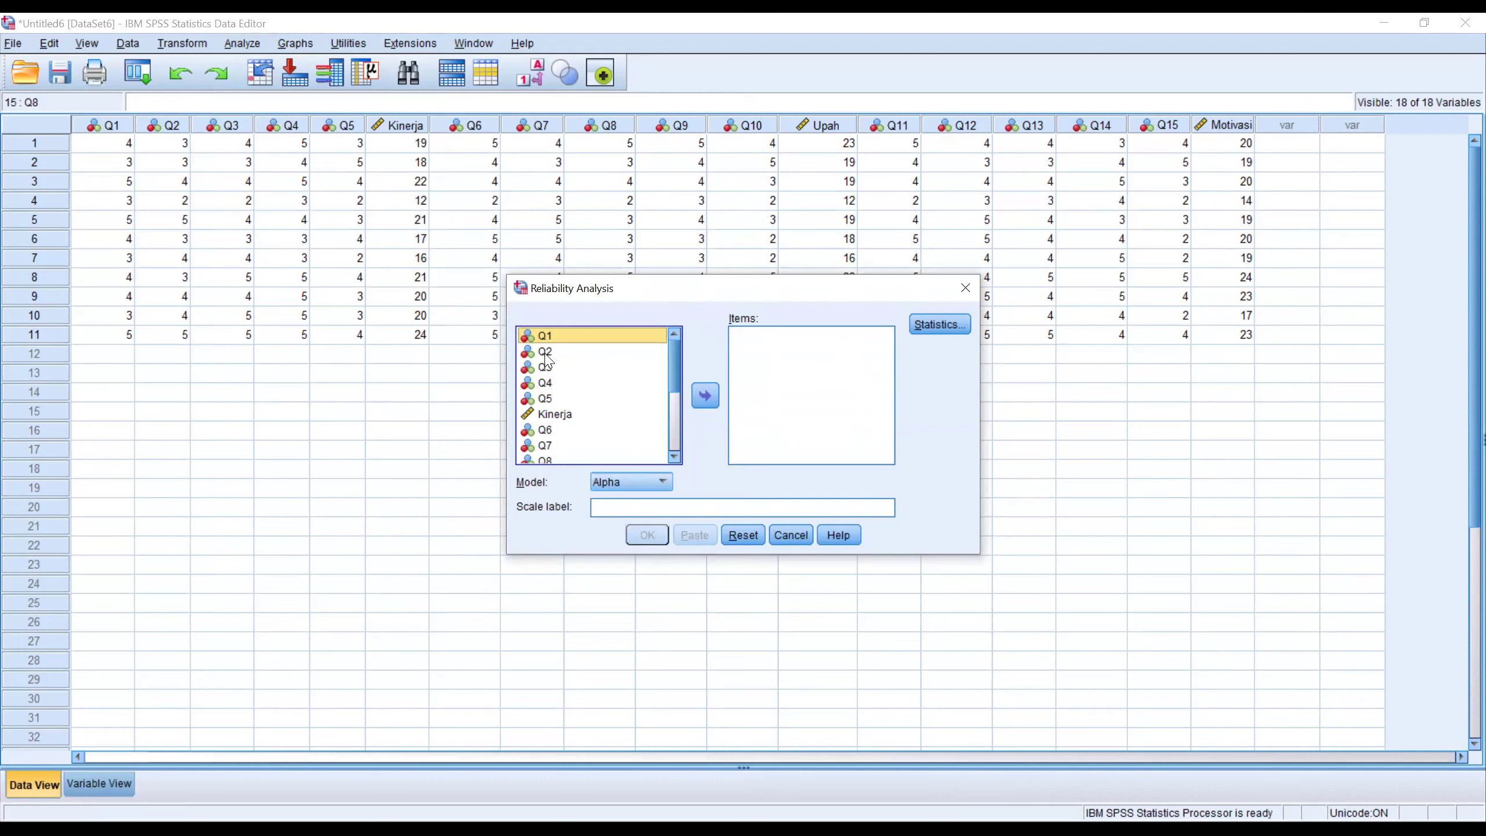
pyautogui.hotkey('ctrl', 'Down')
pyautogui.hotkey('ctrl', 'Down')
pyautogui.hotkey('ctrl', 'Up')
pyautogui.hotkey('ctrl', 'Up')
pyautogui.click(549, 347)
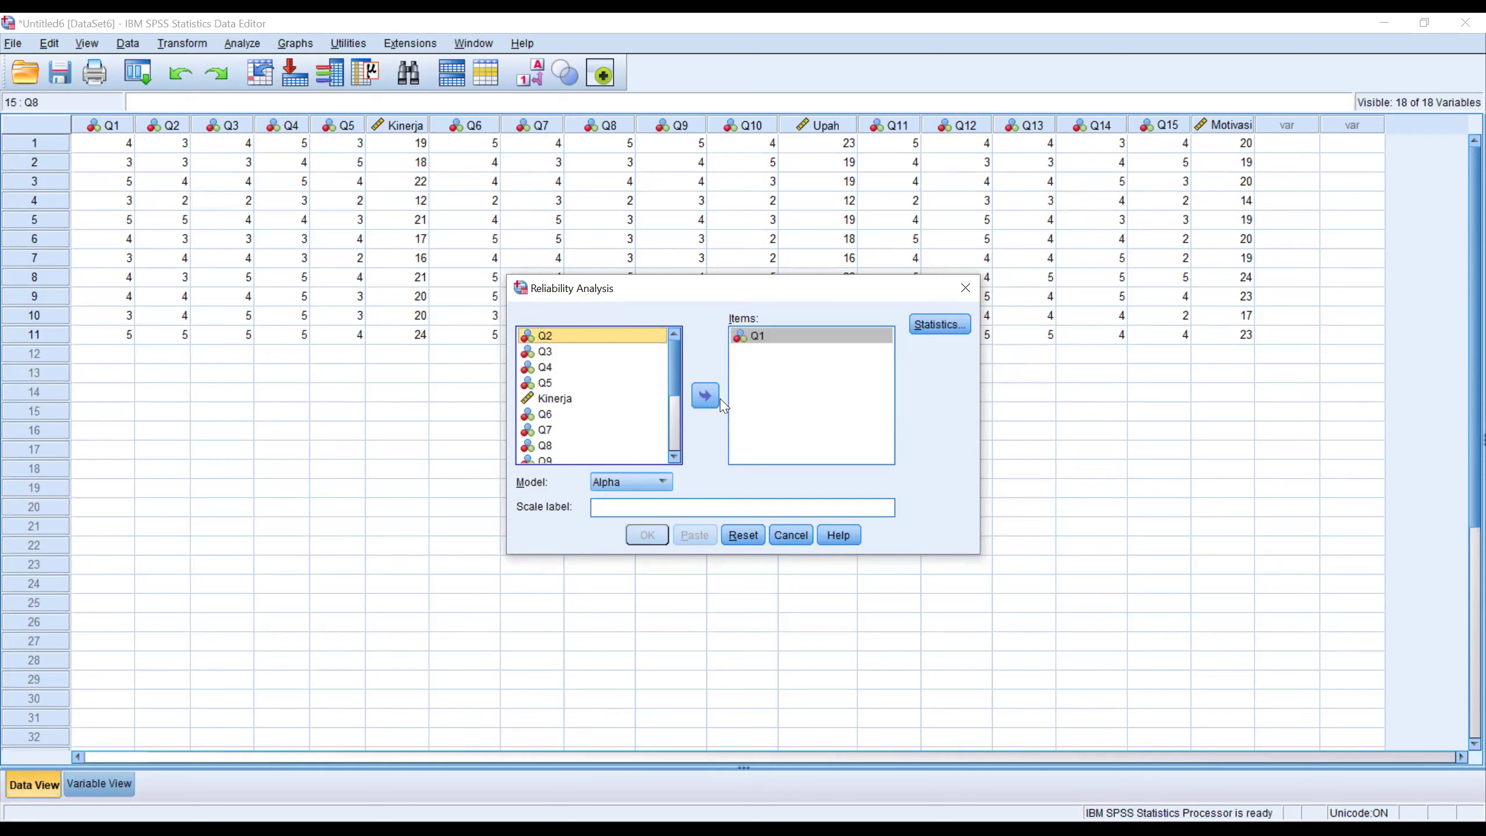
pyautogui.click(705, 396)
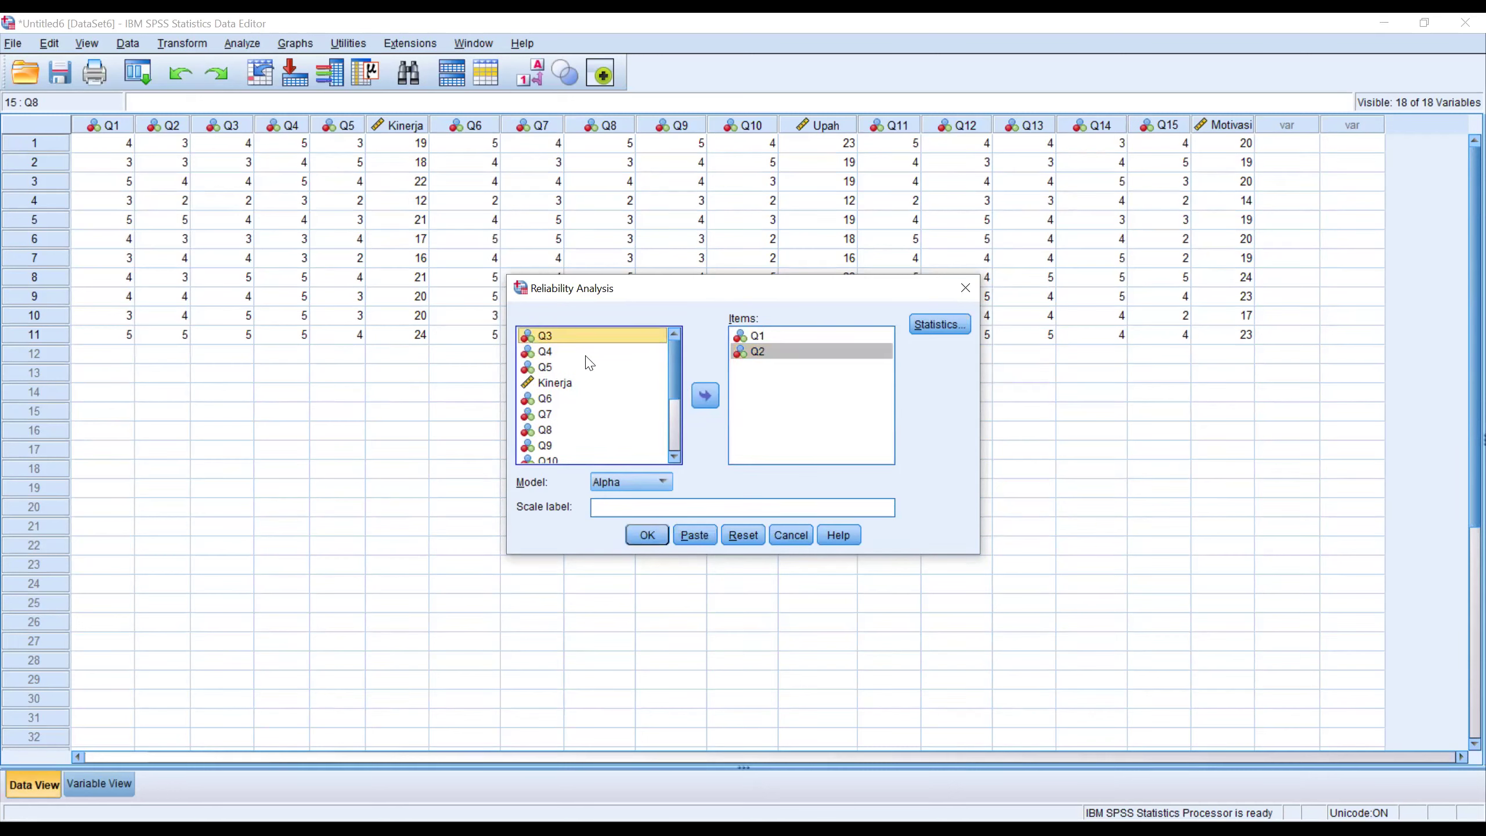
pyautogui.click(704, 396)
pyautogui.click(704, 396)
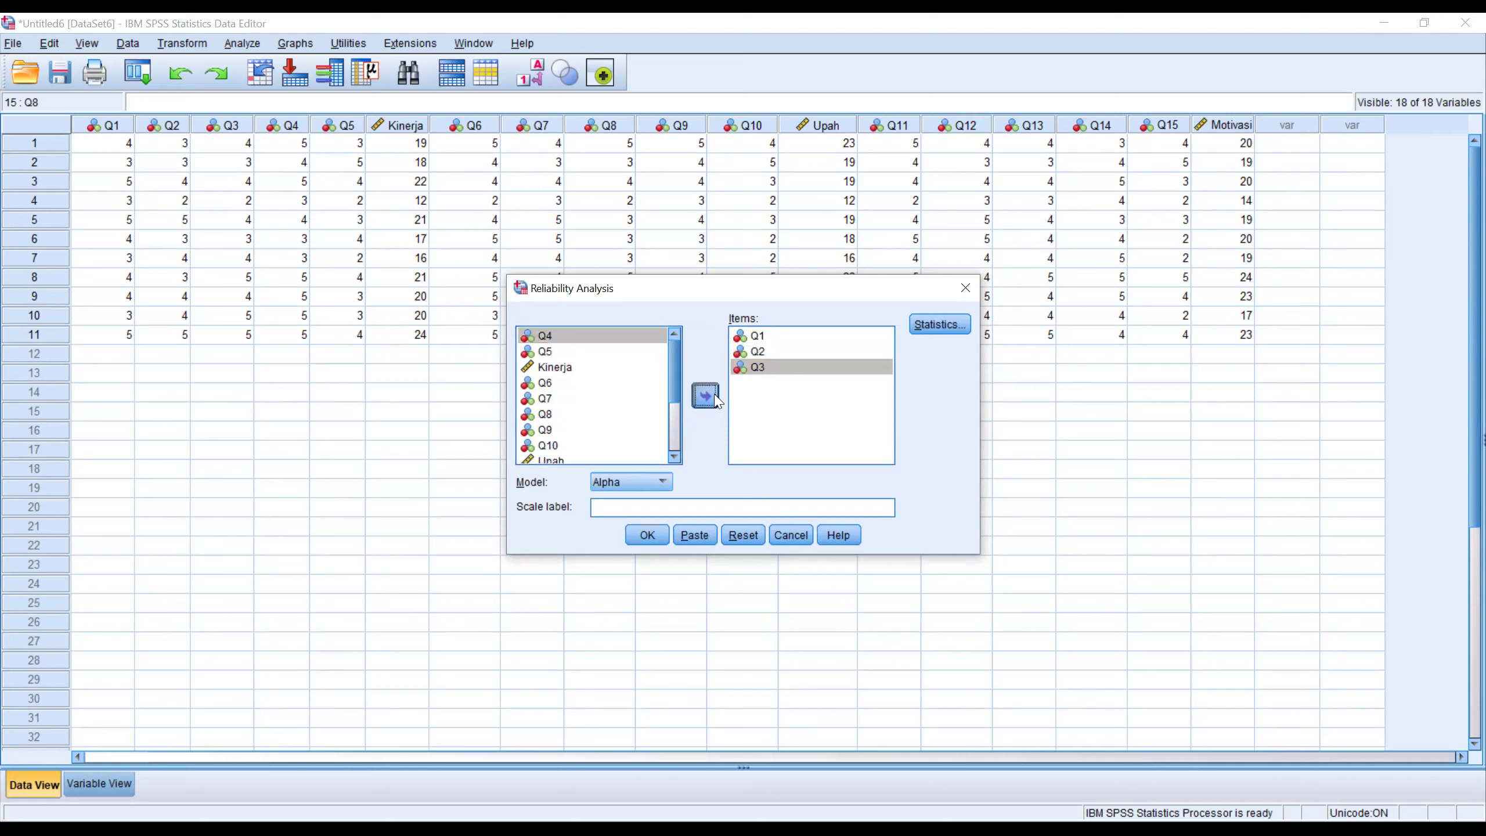
pyautogui.click(705, 395)
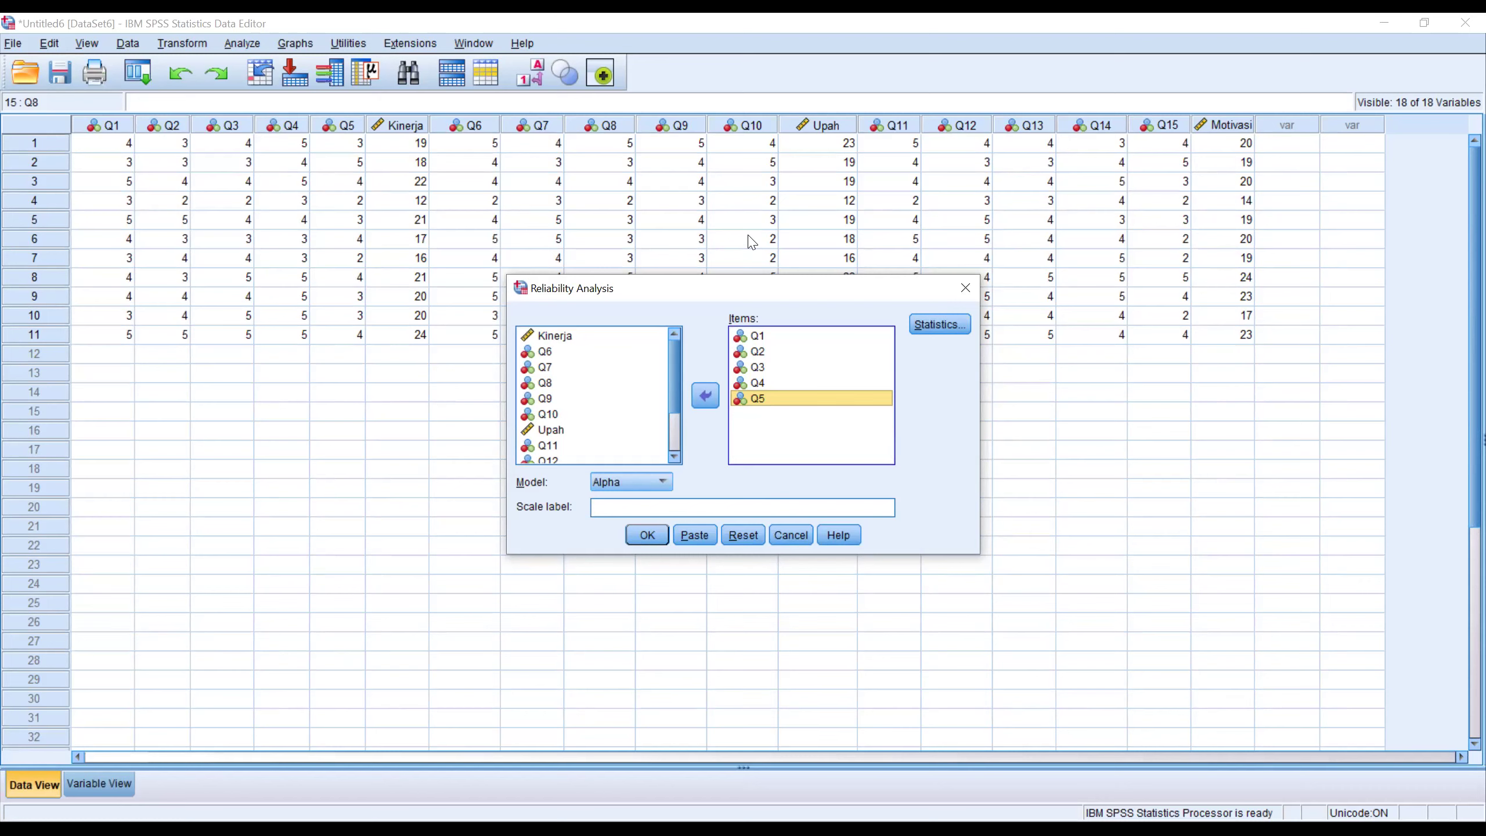
# - Include the Item, Scale and Scale if item deleted descriptives in the reliability statistics, and run the analysis
pyautogui.click(939, 324)
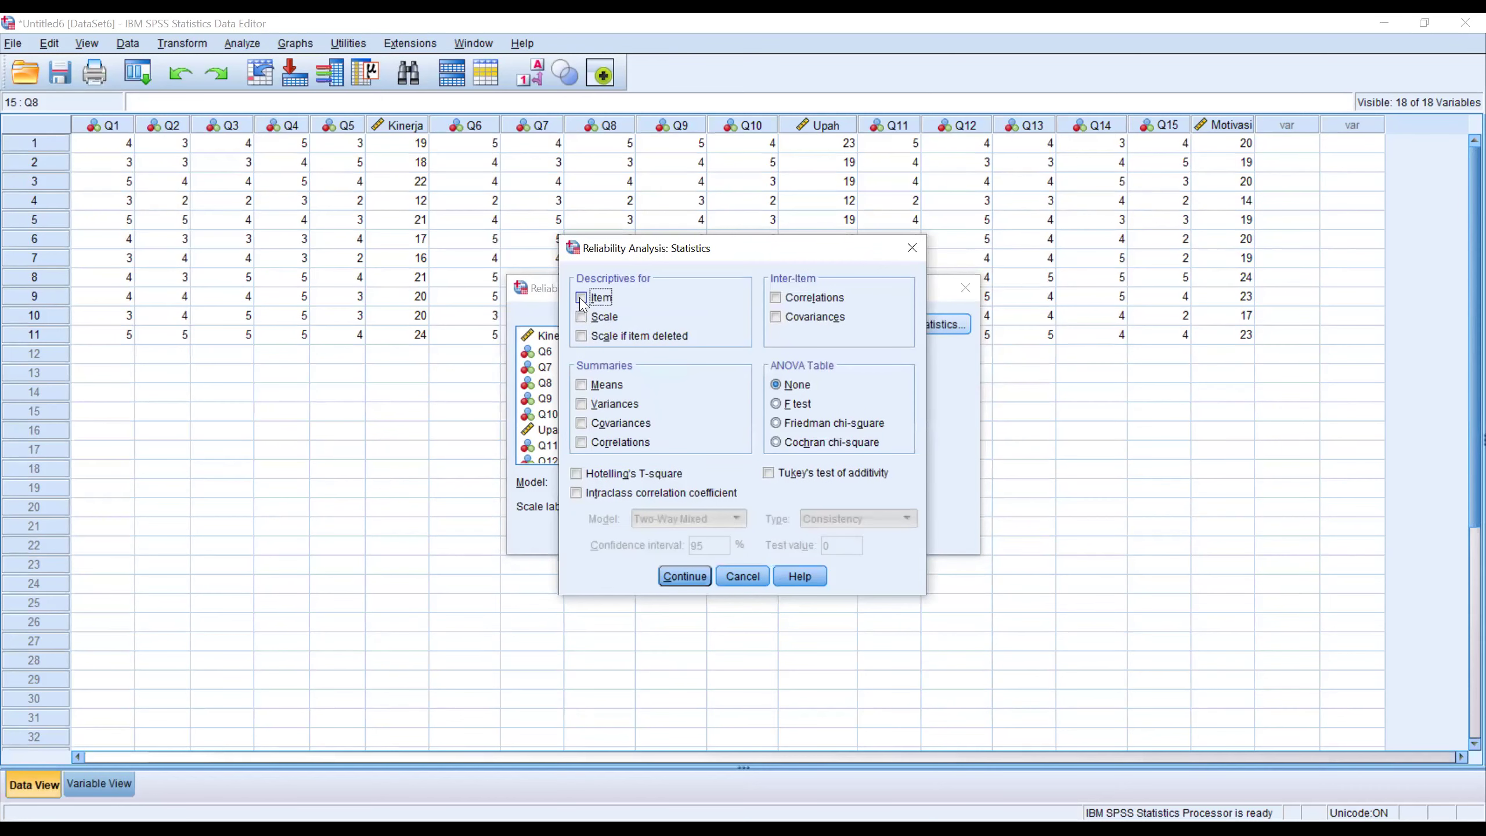
pyautogui.click(912, 248)
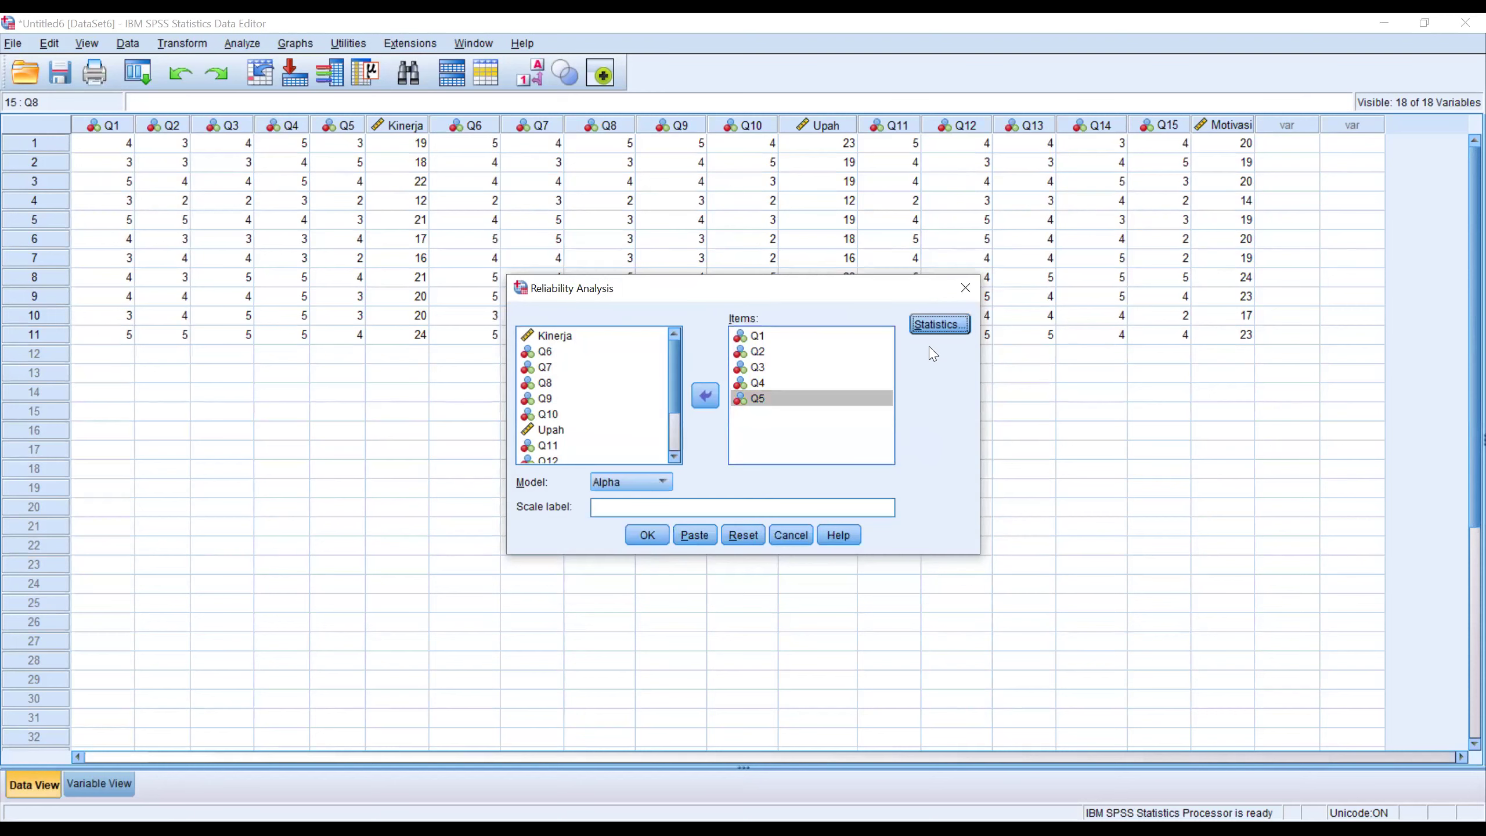
pyautogui.click(938, 325)
pyautogui.click(582, 298)
pyautogui.click(583, 318)
pyautogui.click(583, 339)
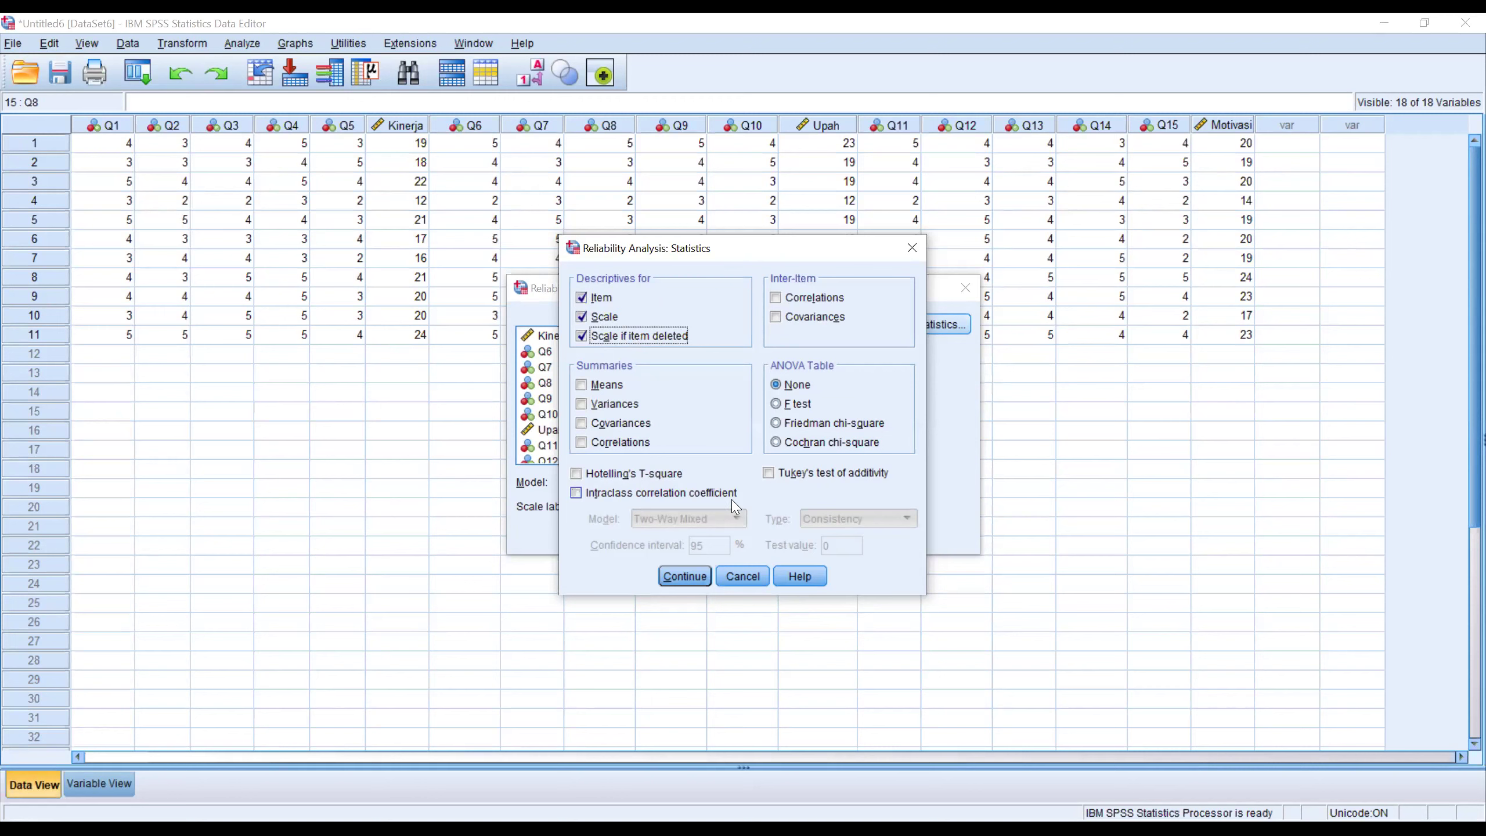
pyautogui.click(688, 578)
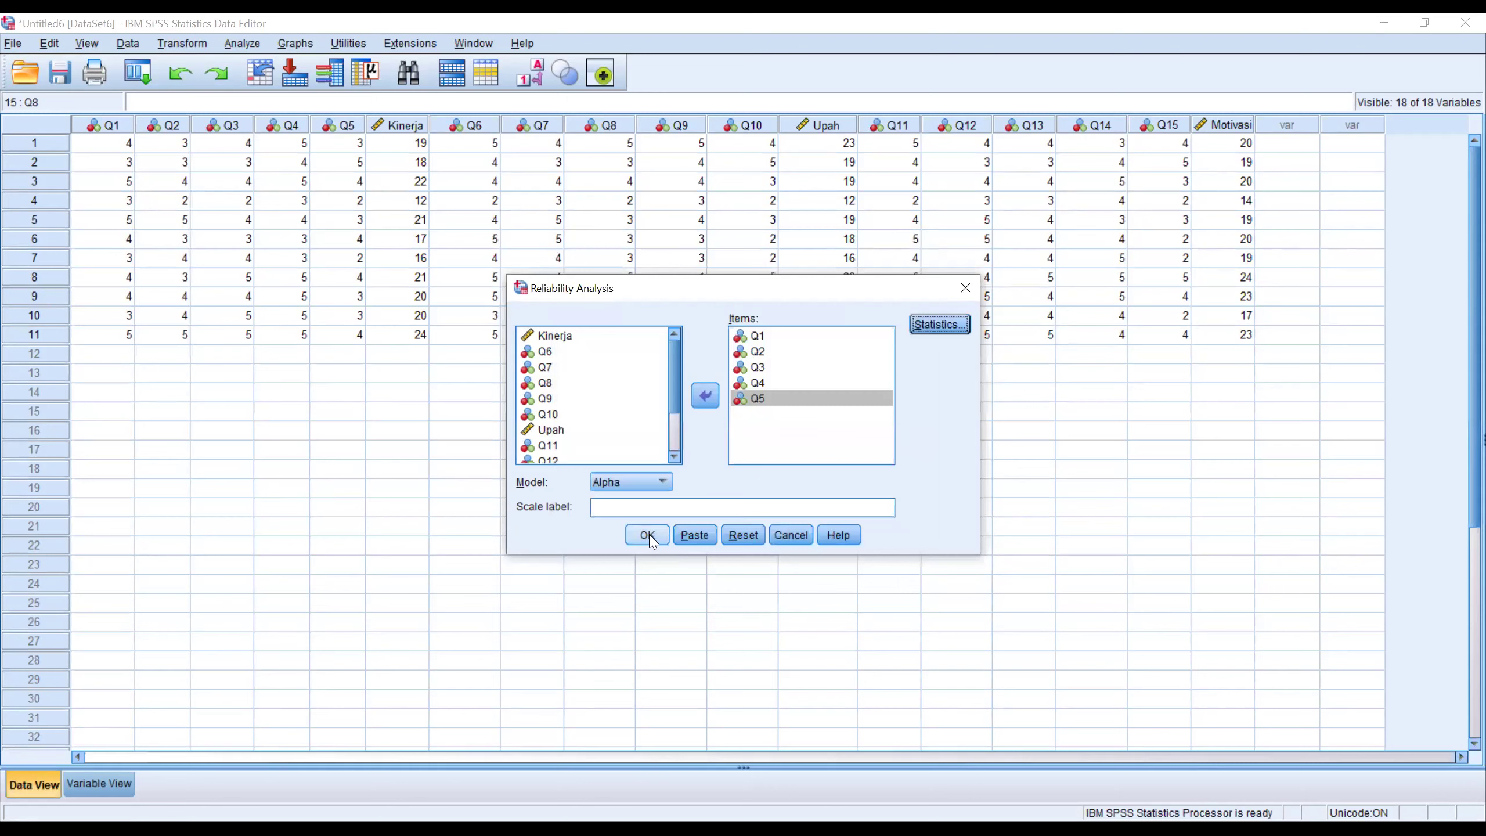
pyautogui.click(648, 535)
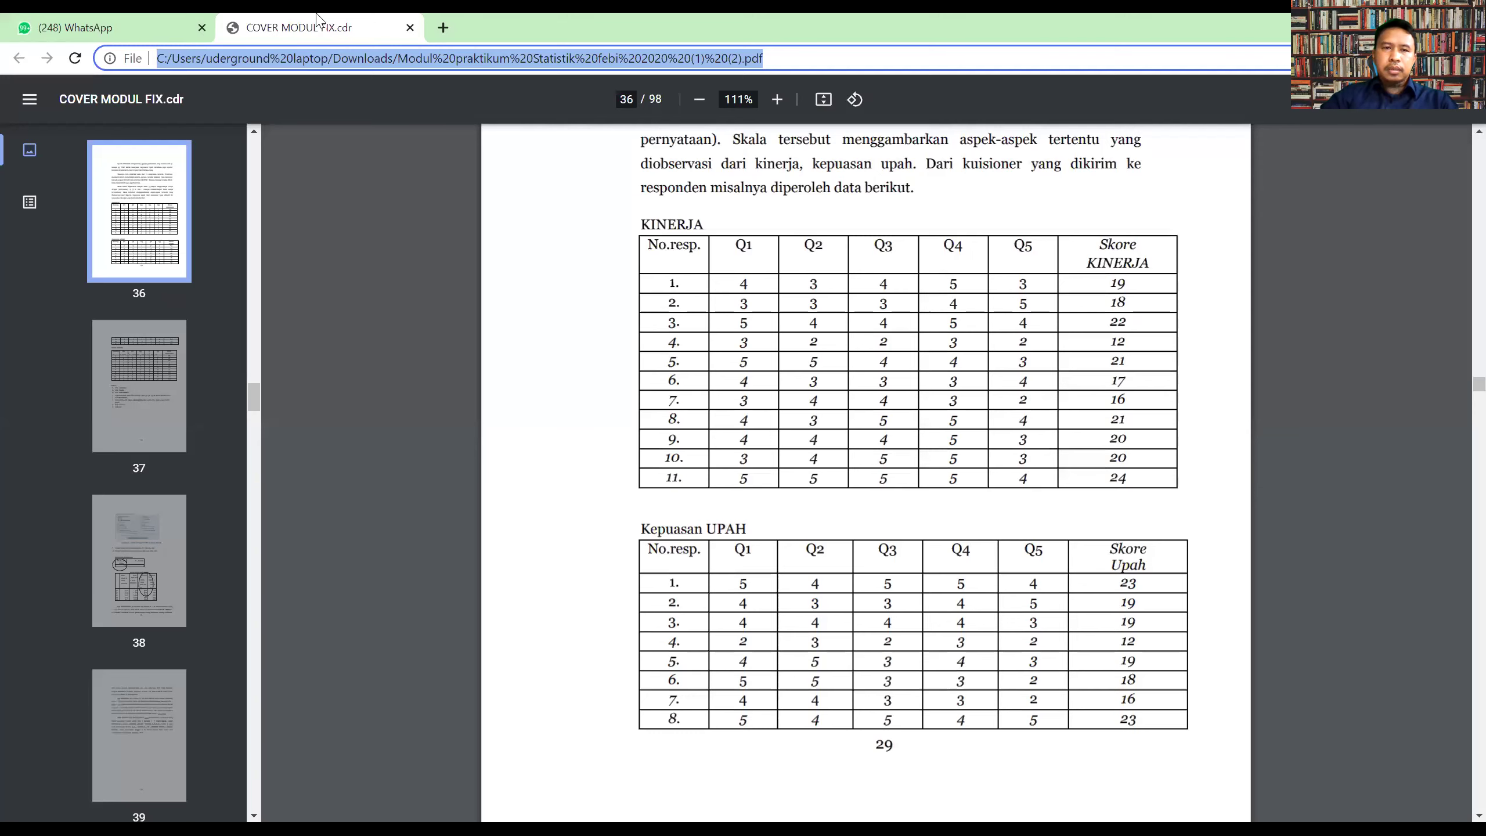
# - In the web browser, search Google for "r tabel" in a new tab
pyautogui.hotkey('ctrl', 't')
pyautogui.write('r tabel')
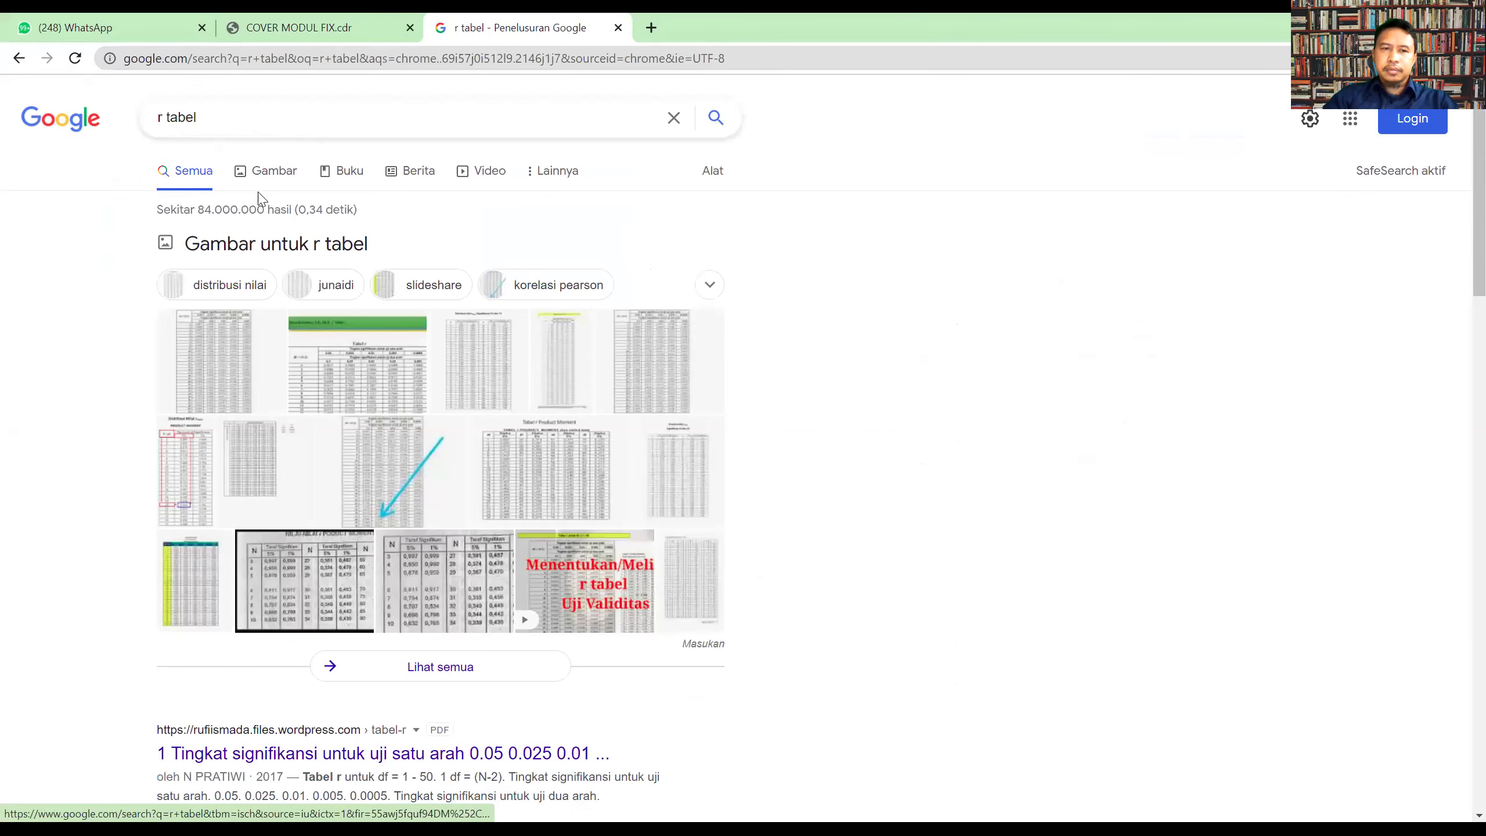
# - Open the tabel-r PDF from the search results and look through its r values for df 1 to 50
pyautogui.click(262, 754)
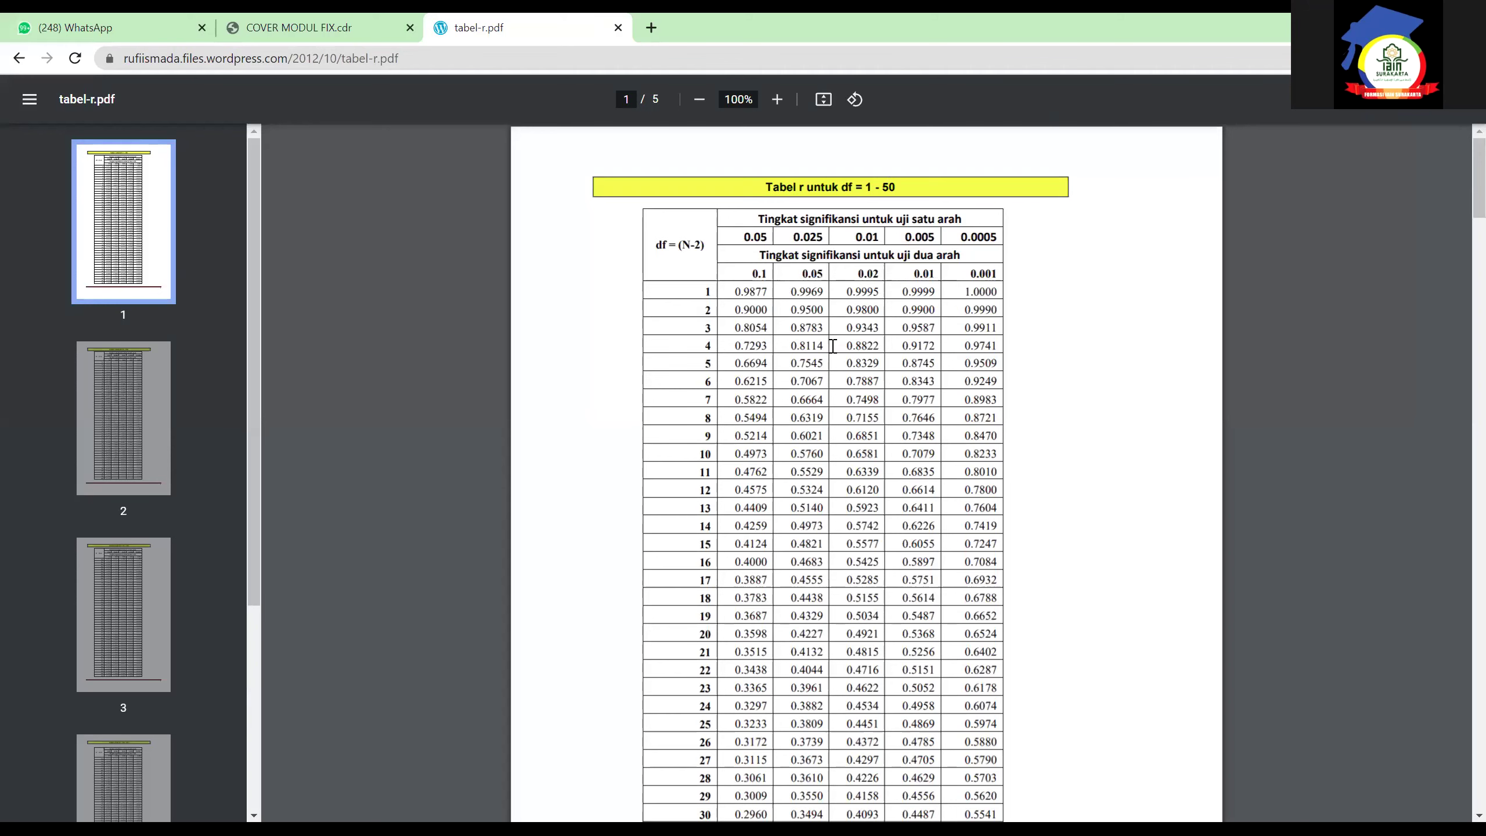
pyautogui.scroll(1, 893, 343)
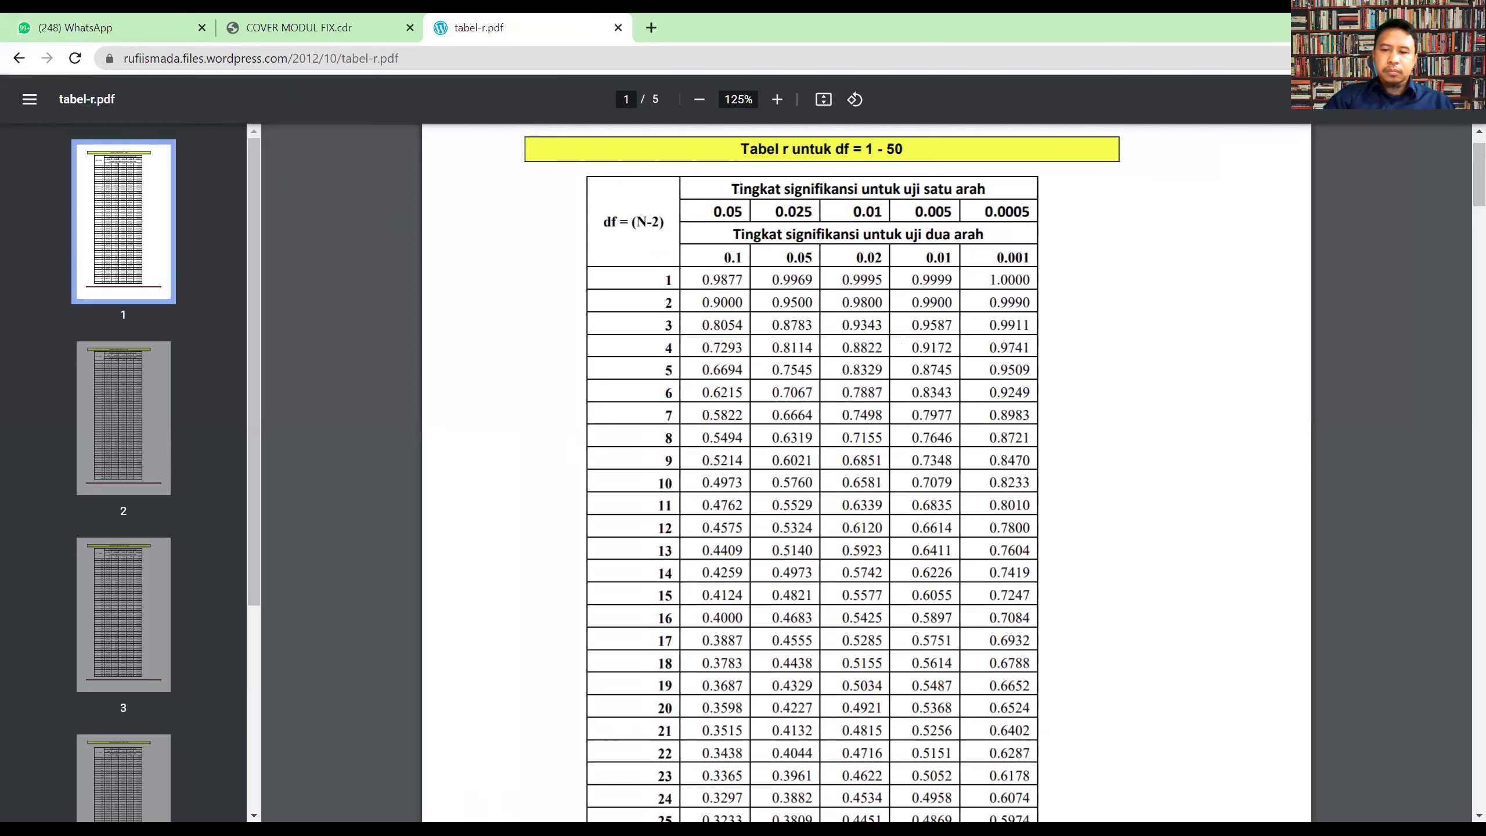
pyautogui.doubleClick(775, 327)
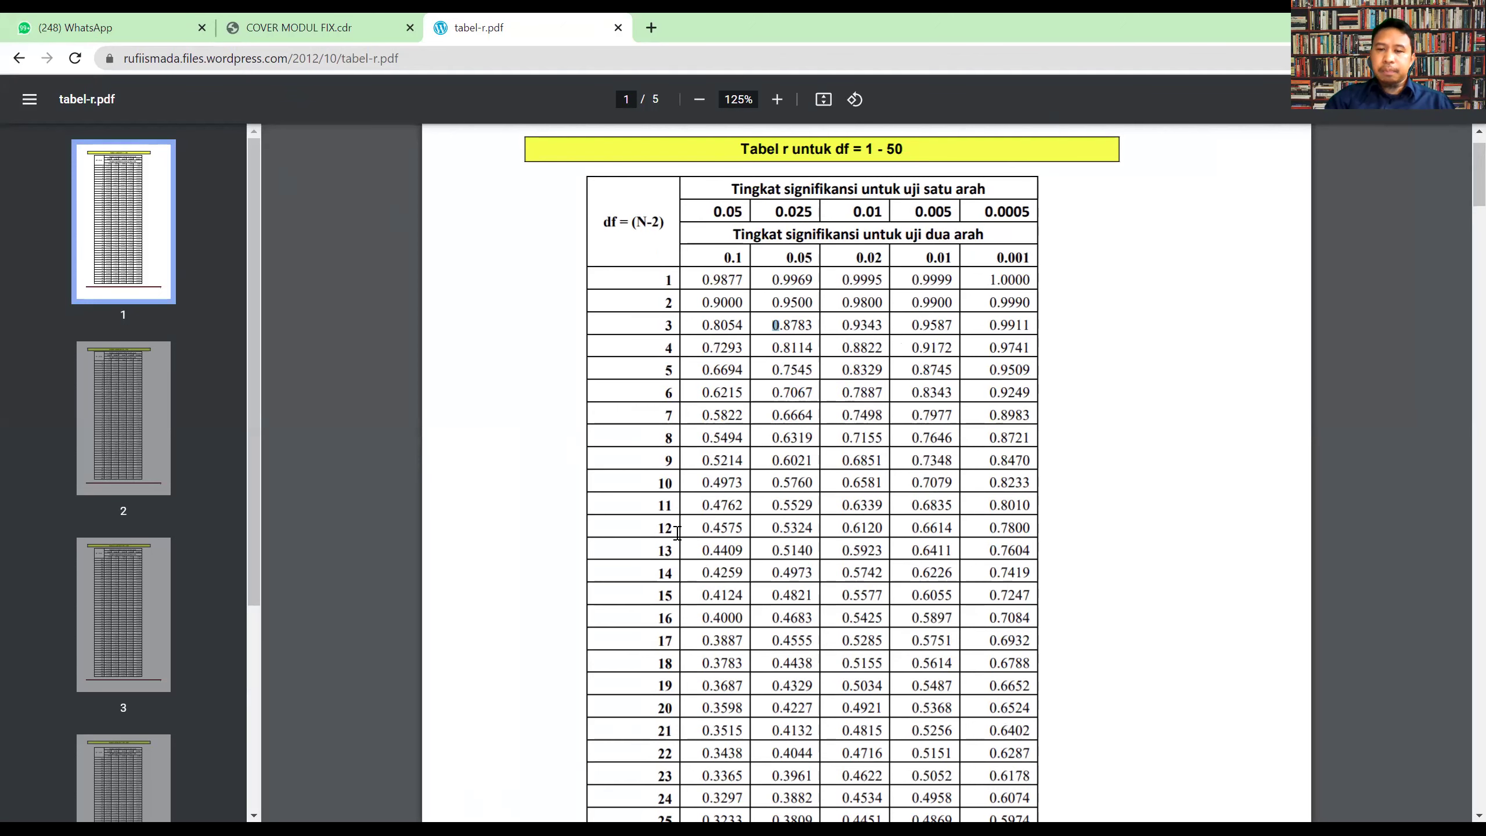
pyautogui.scroll(-3, 678, 532)
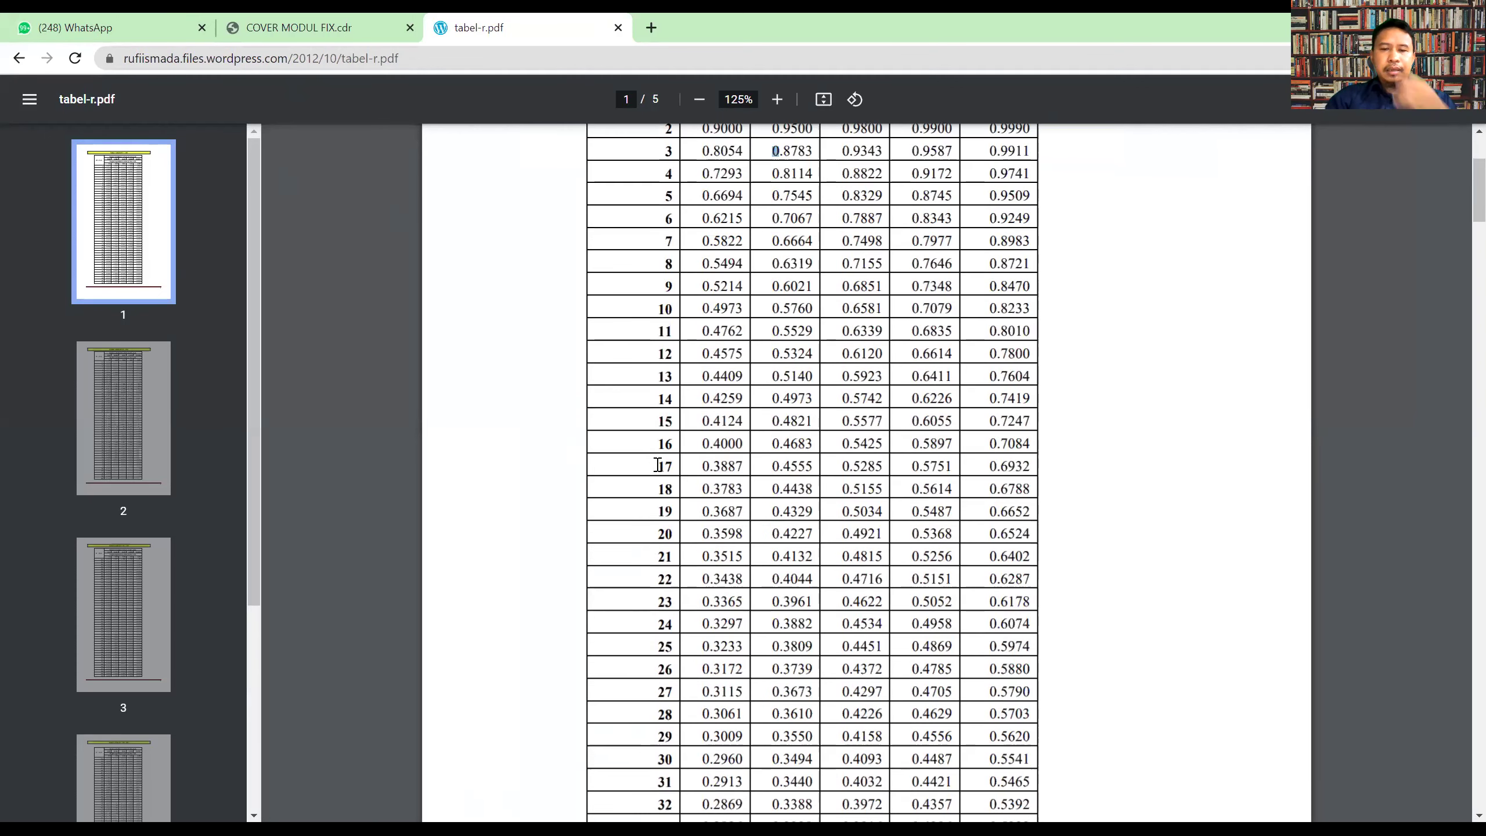
pyautogui.scroll(-5, 677, 492)
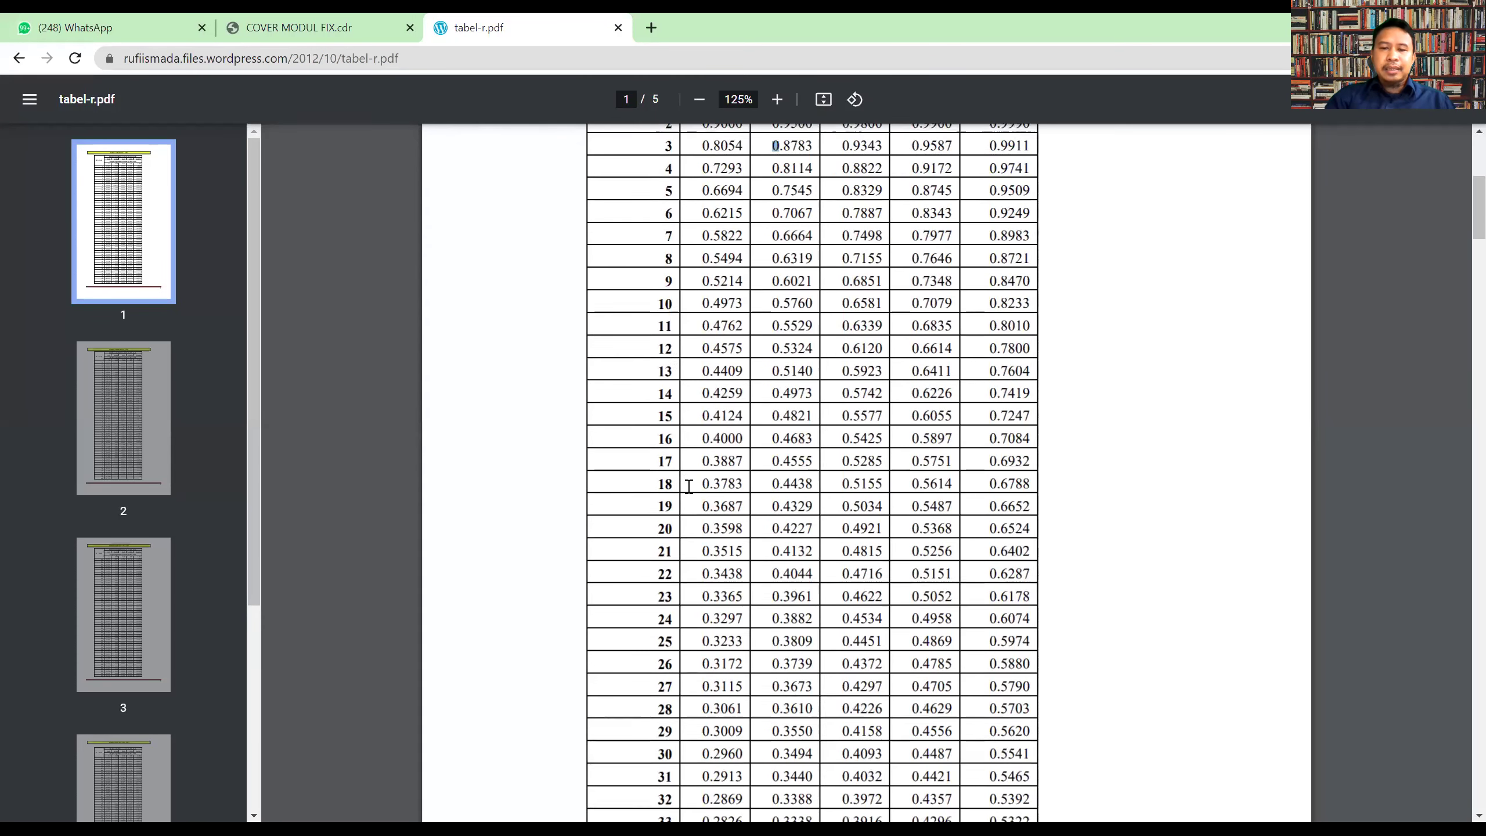
# - Return to the practicum module PDF, find the Uji Validitas paragraph, and highlight the text giving n, df and the r tabel value
pyautogui.click(309, 29)
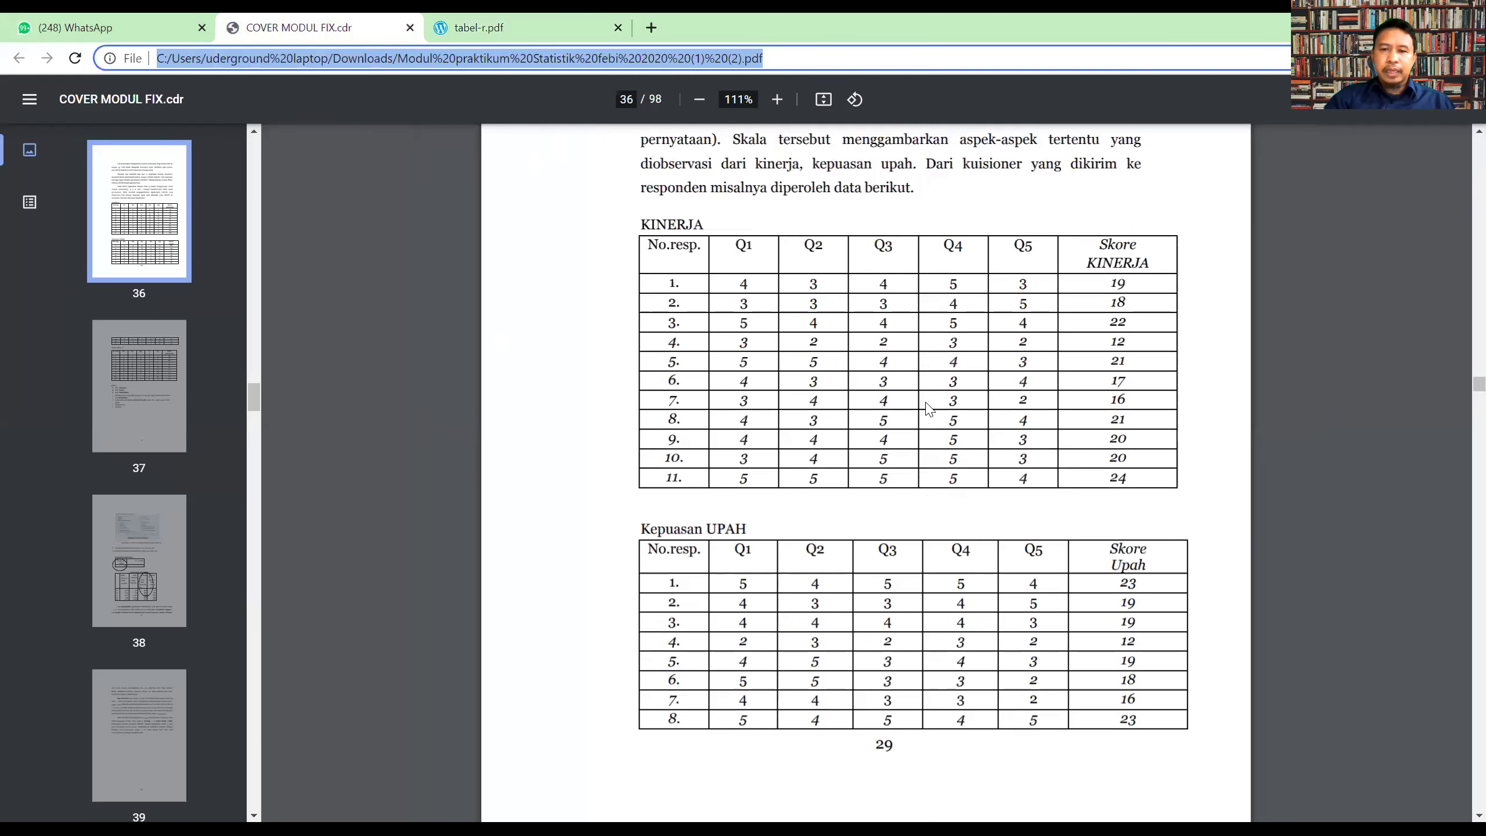
pyautogui.scroll(-20, 904, 385)
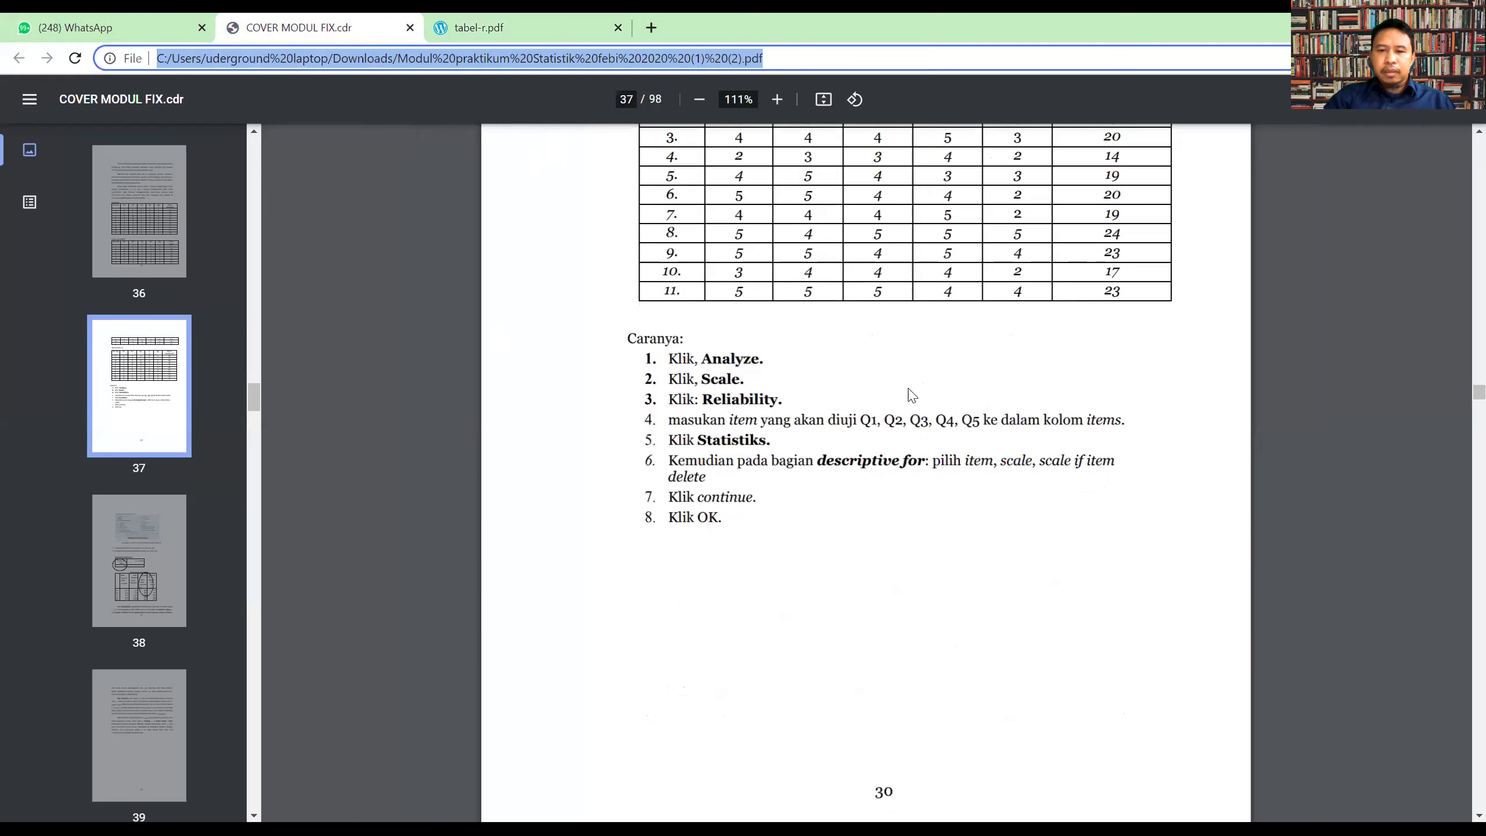
pyautogui.scroll(-10, 910, 405)
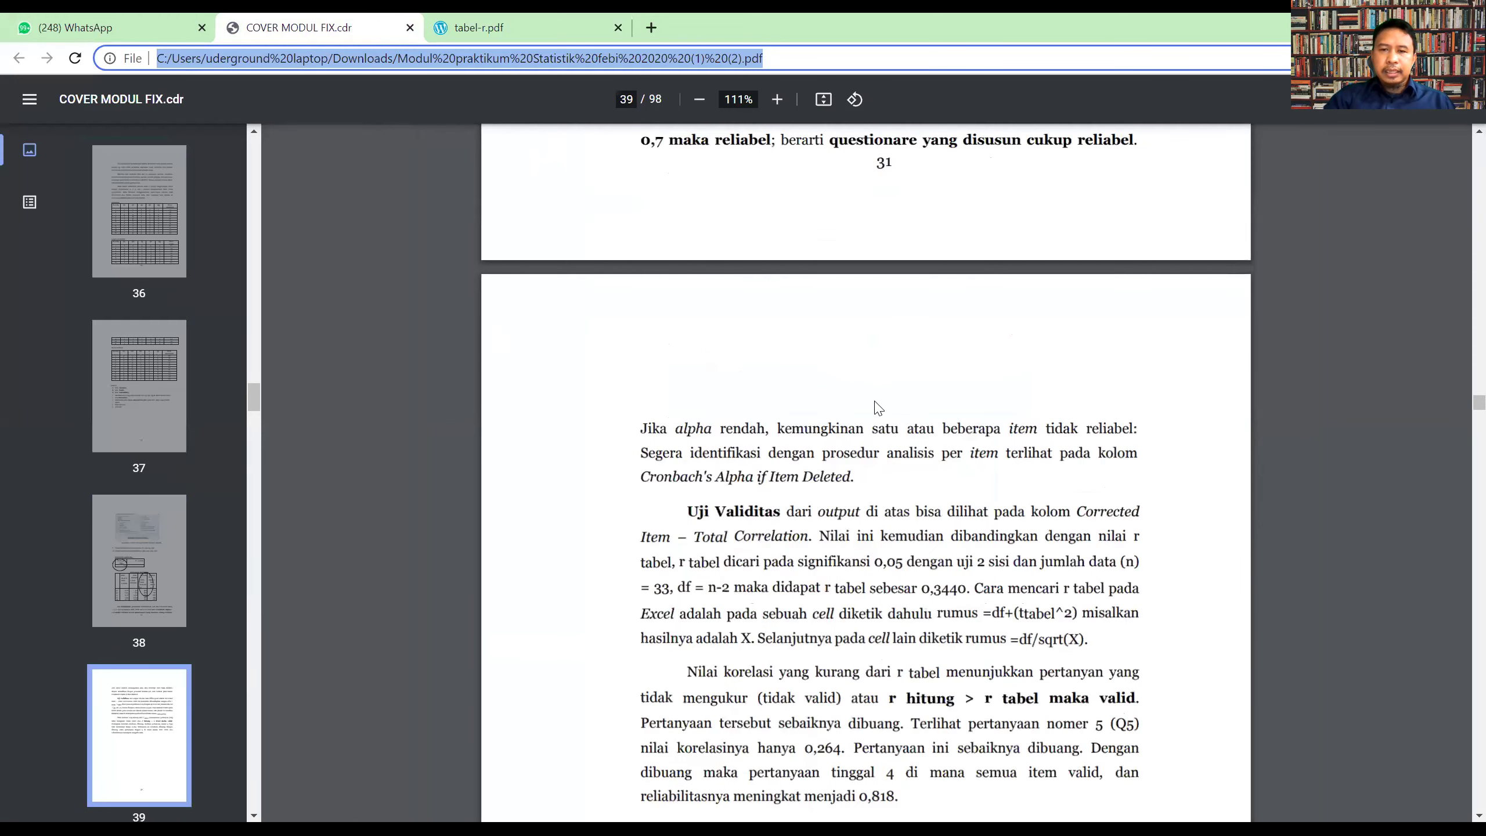
pyautogui.scroll(-5, 875, 420)
pyautogui.scroll(4, 875, 420)
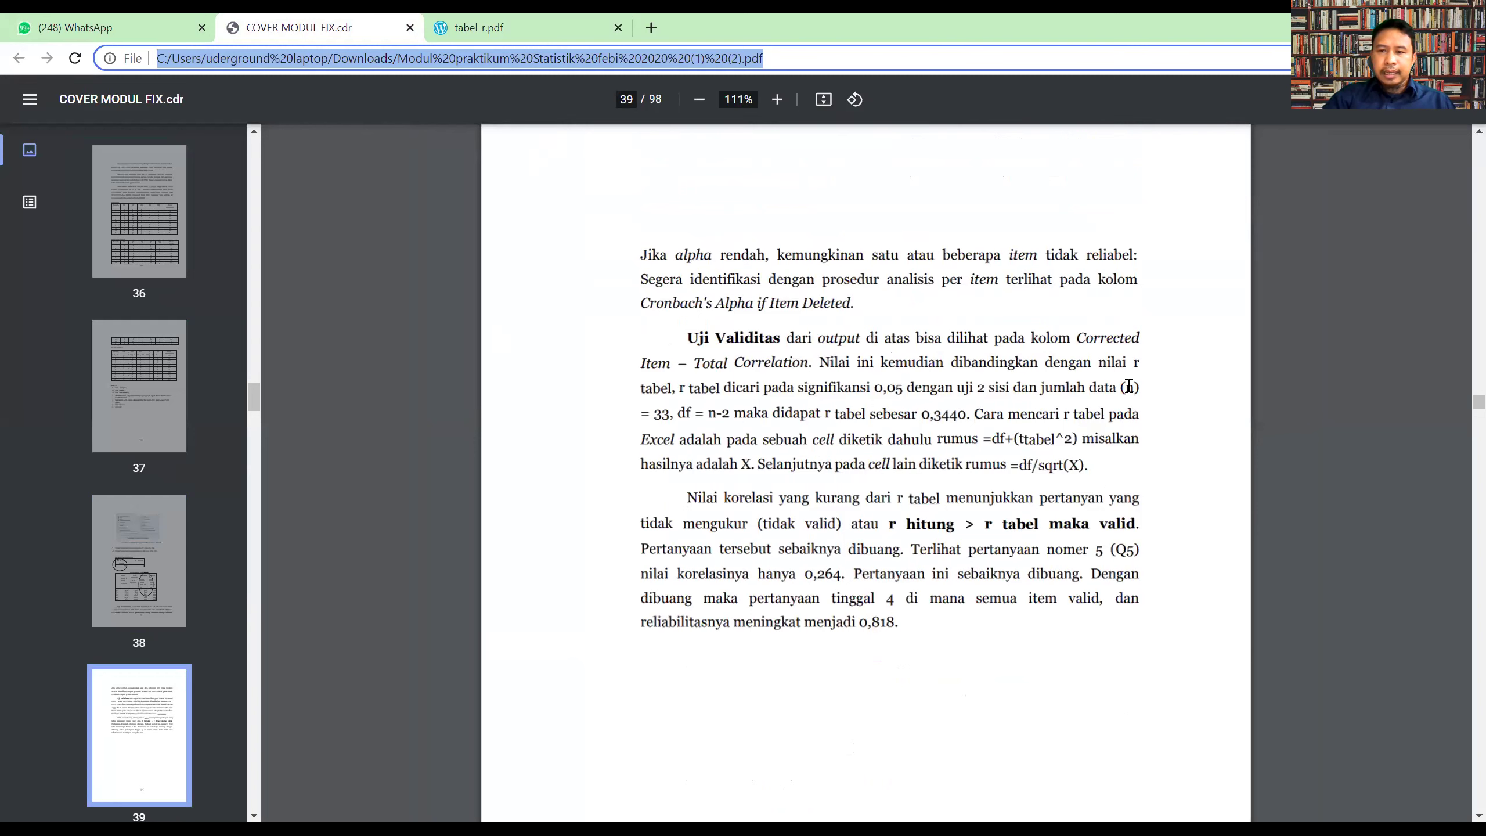
pyautogui.moveTo(1078, 388); pyautogui.dragTo(914, 416)
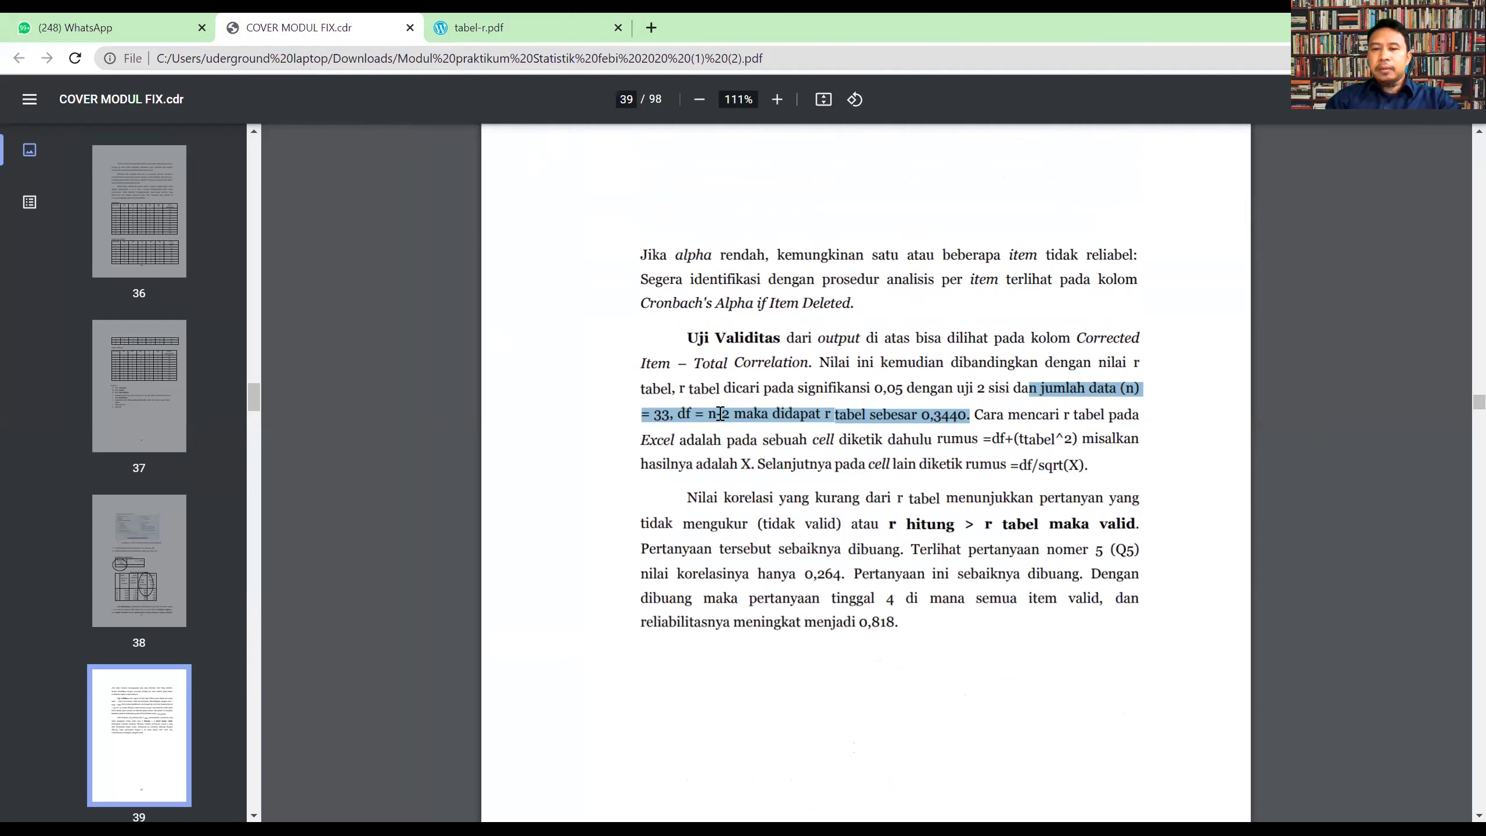
pyautogui.click(686, 414)
pyautogui.moveTo(1031, 389); pyautogui.dragTo(1144, 418)
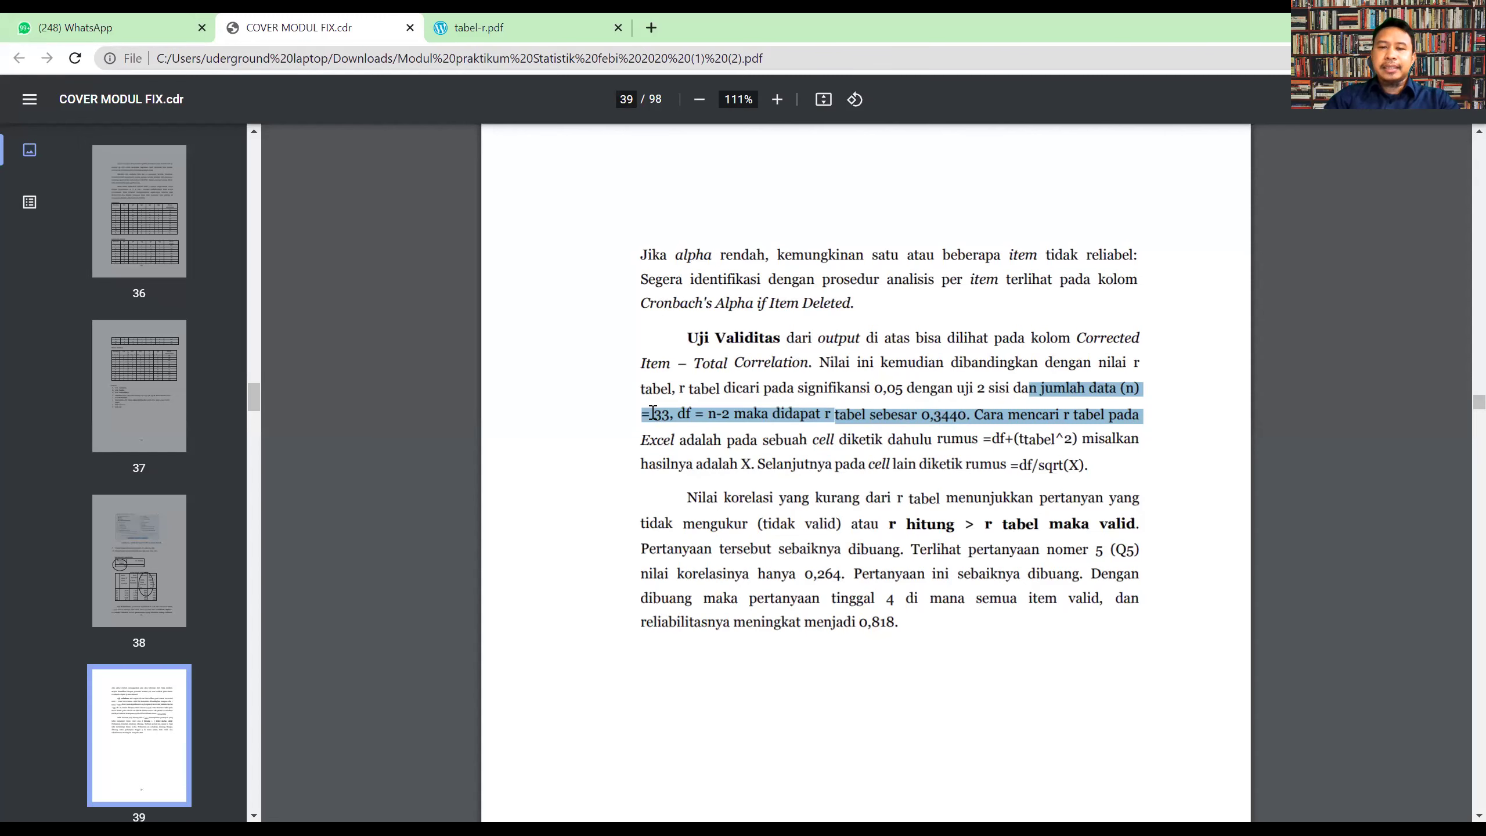
# - Go back to the r table PDF and highlight its one-tailed and two-tailed significance headings in turn
pyautogui.click(490, 42)
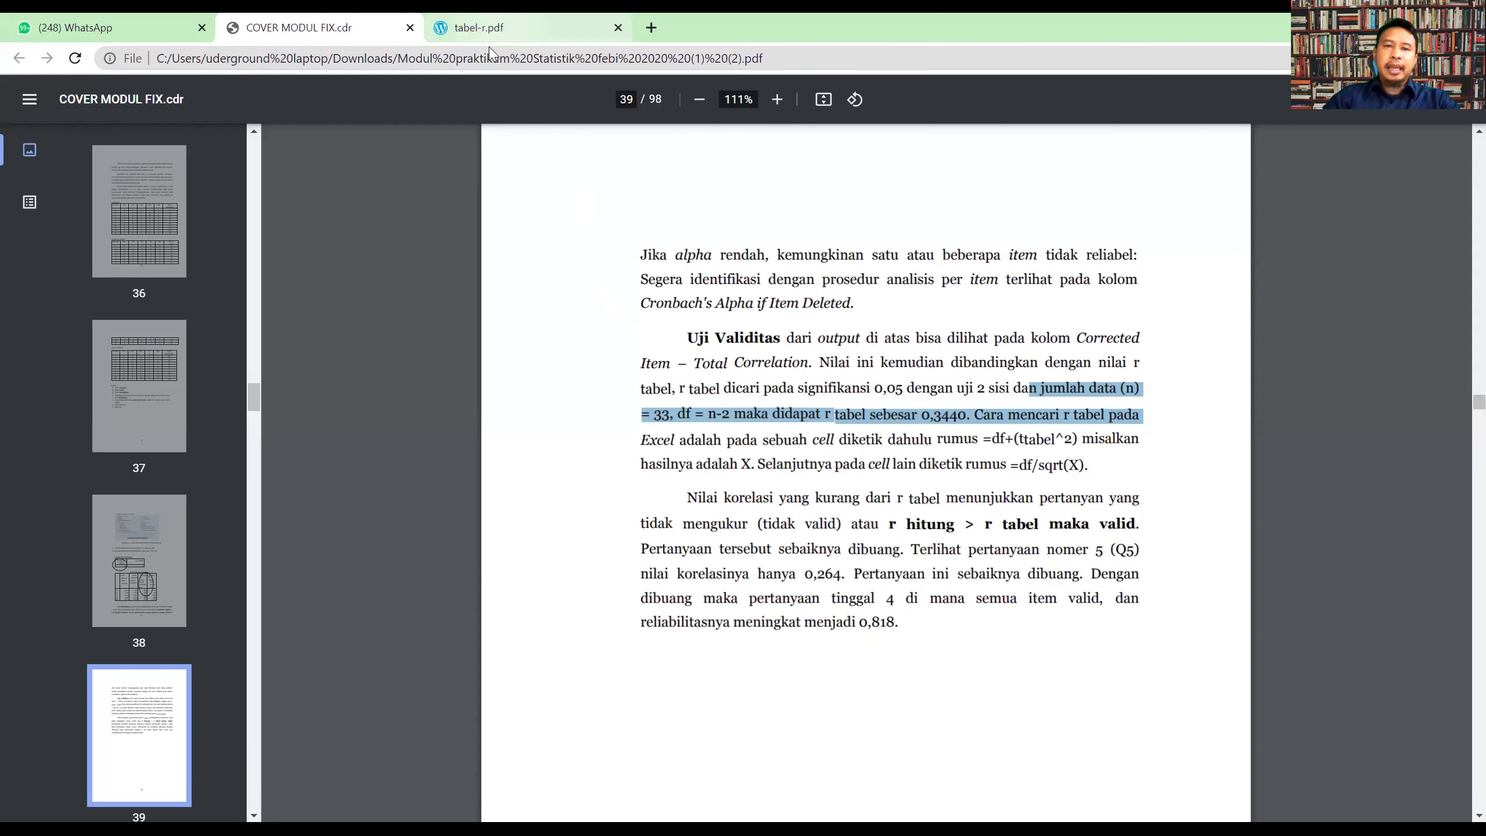
pyautogui.scroll(6, 968, 330)
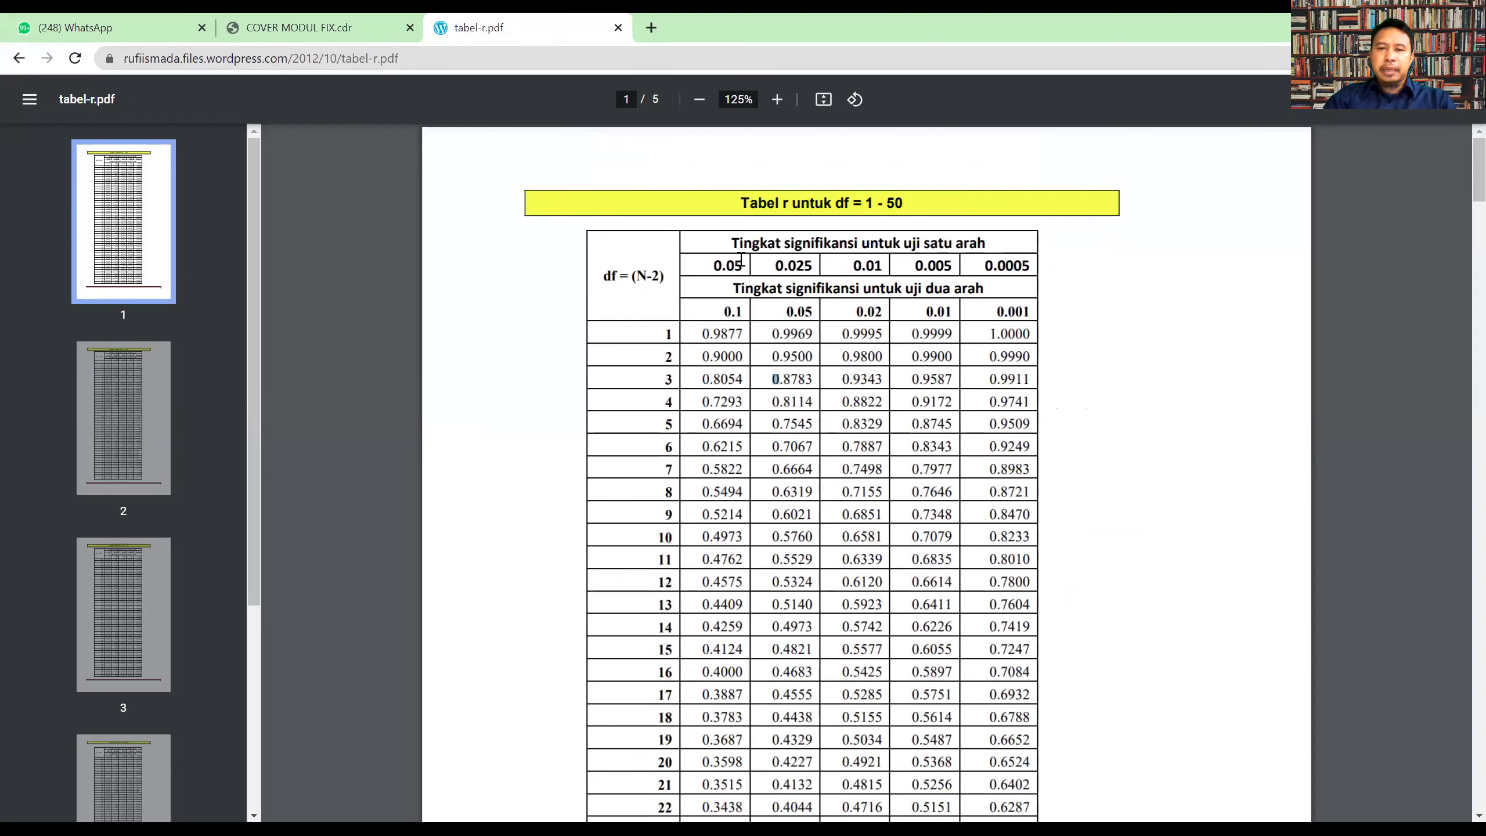
pyautogui.moveTo(729, 245); pyautogui.dragTo(891, 264)
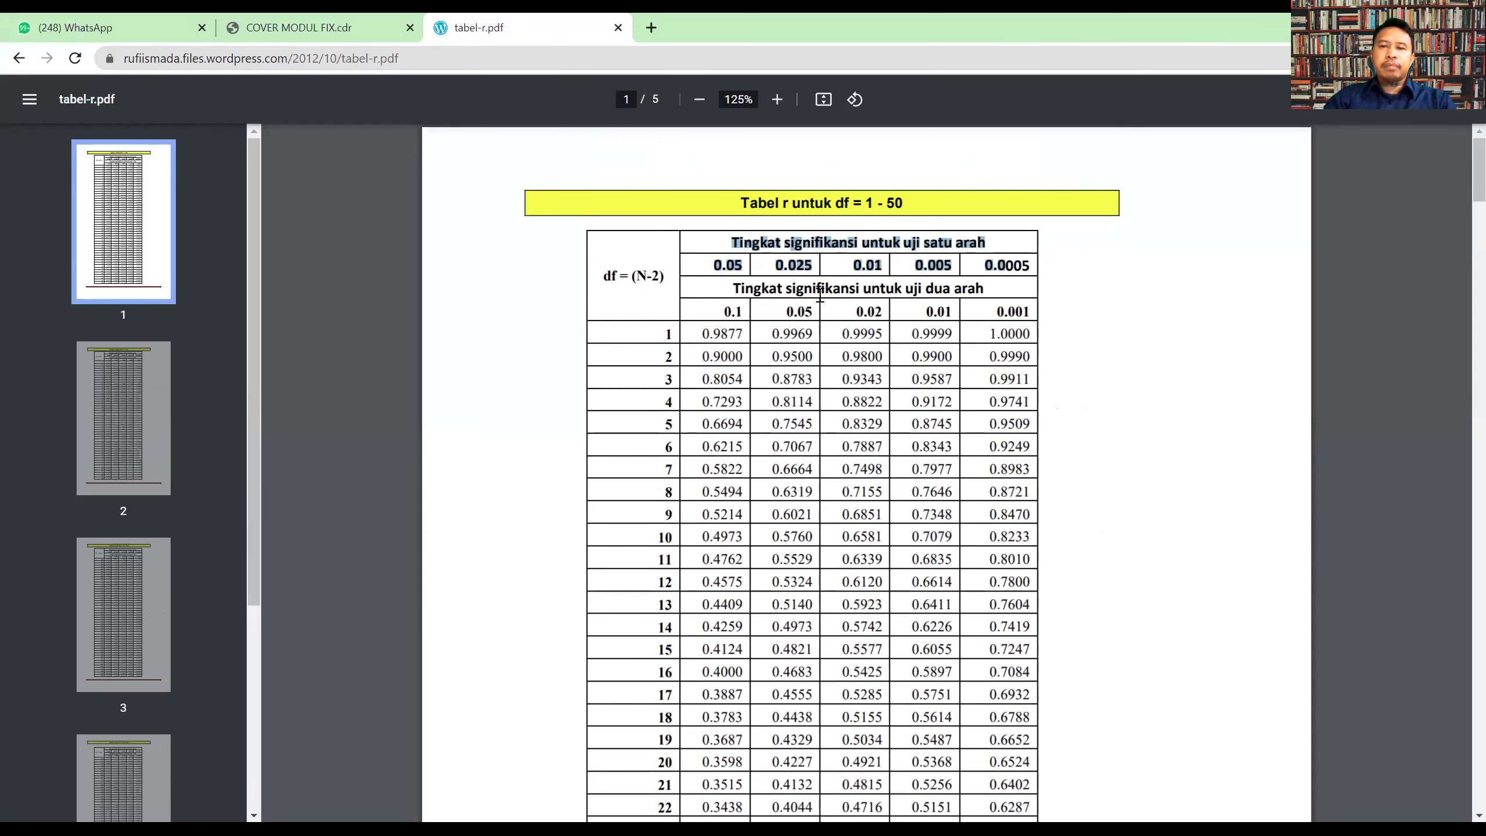
pyautogui.click(942, 290)
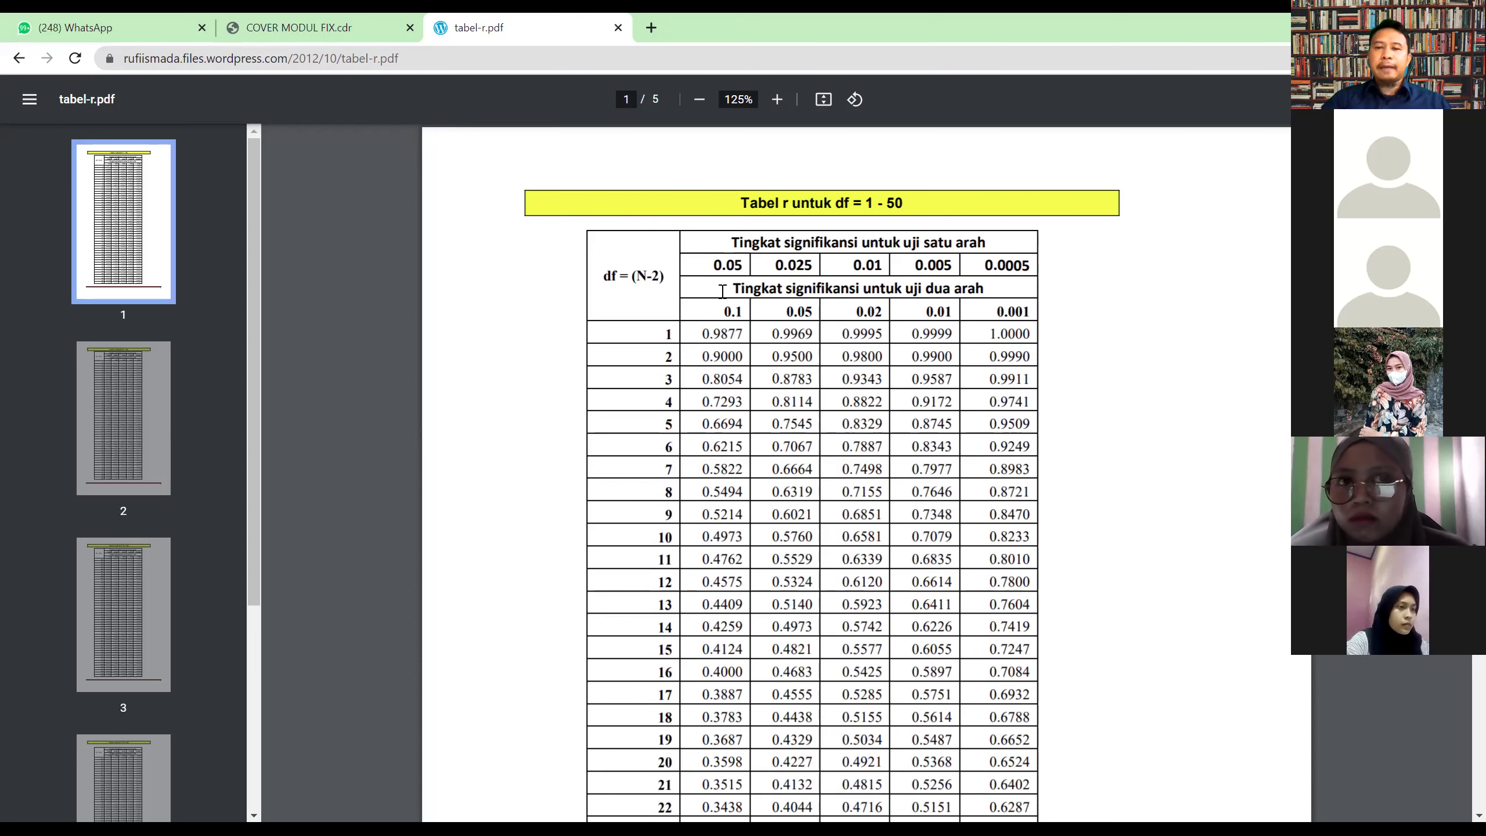
pyautogui.moveTo(720, 290); pyautogui.dragTo(995, 296)
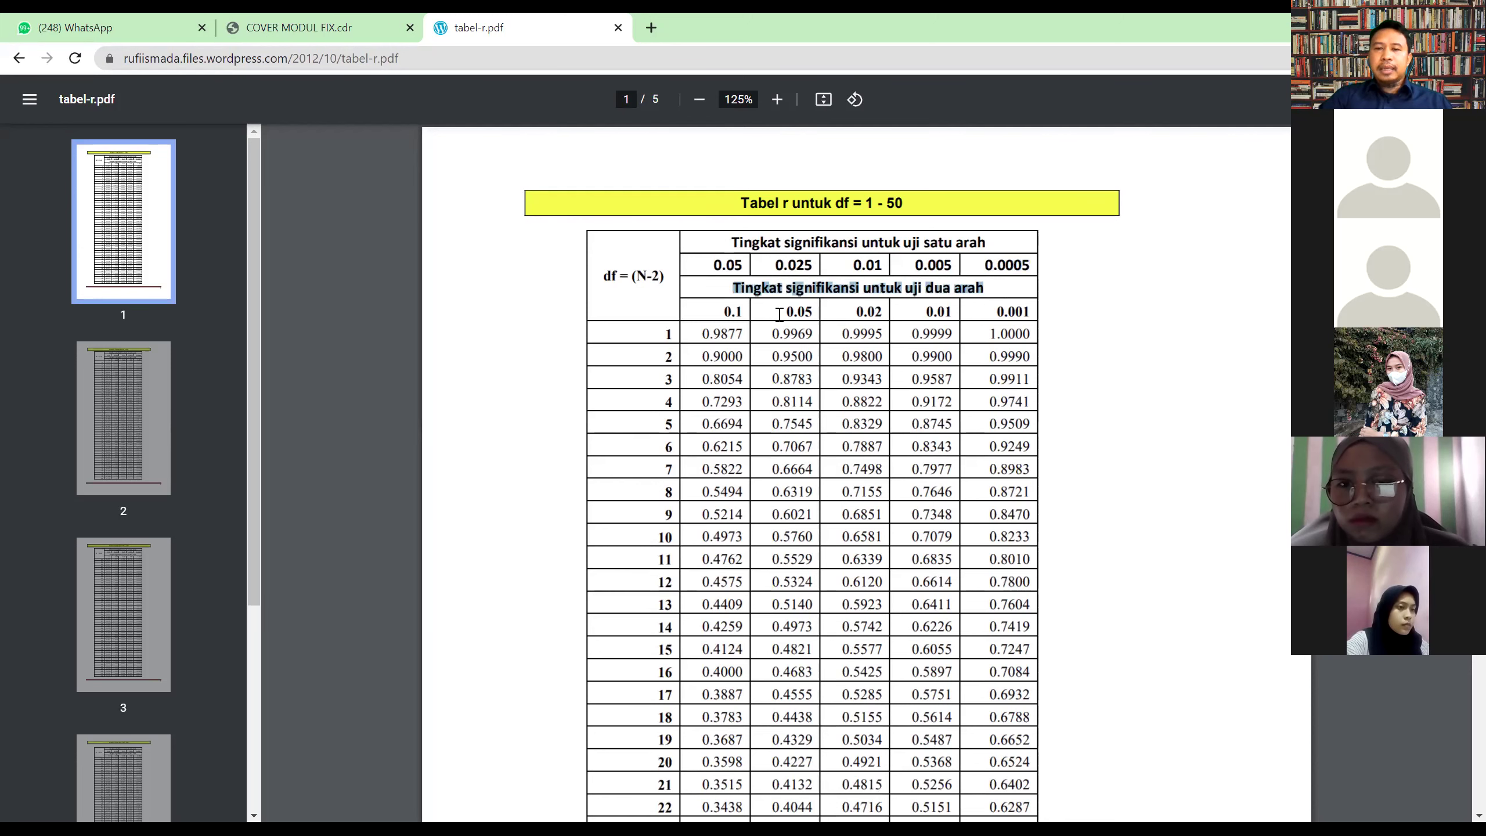
pyautogui.click(779, 314)
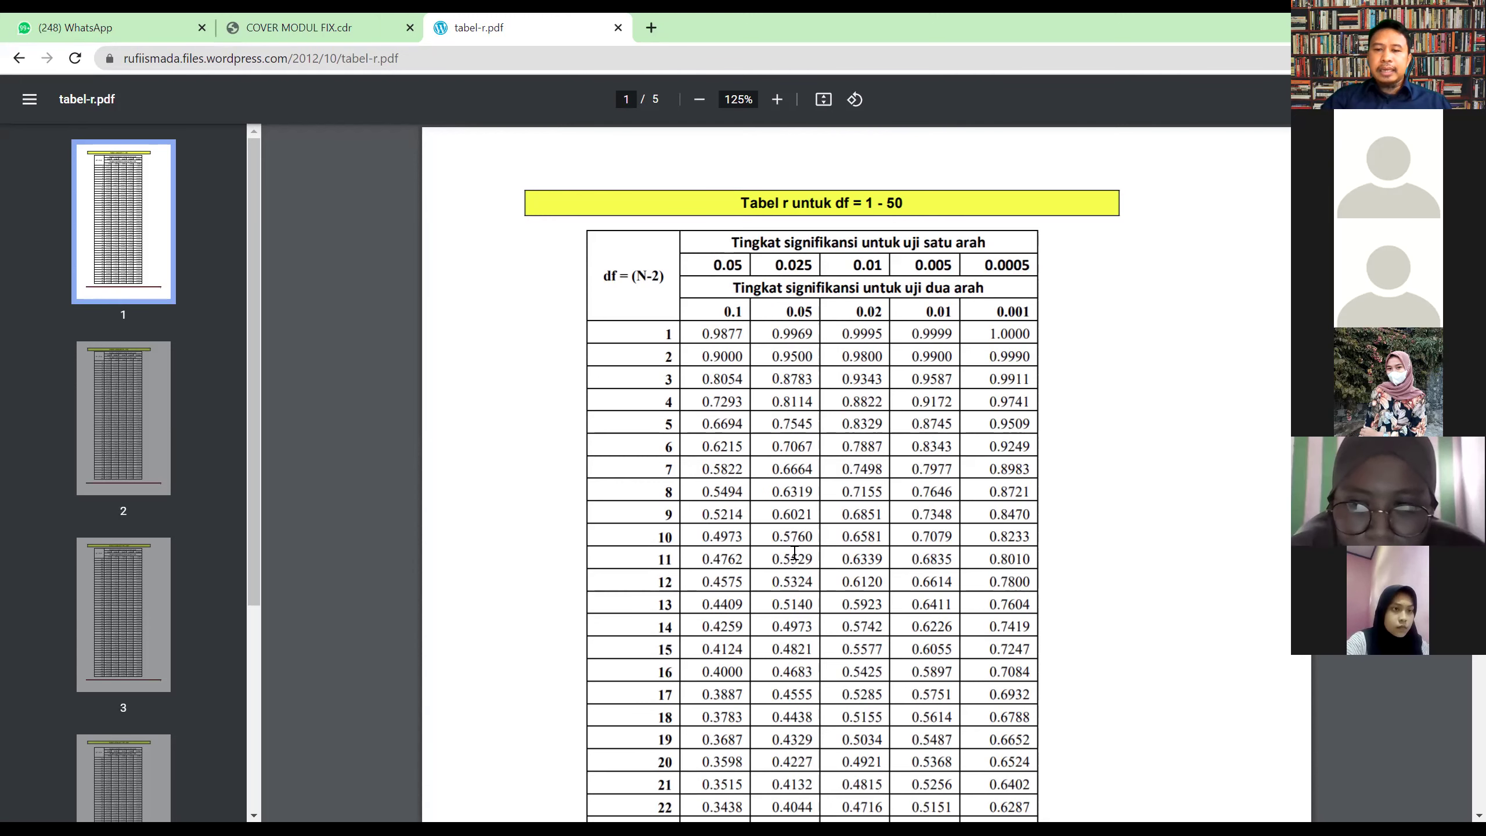
# - Locate the df 31 row in the r table and highlight its value at the two-tailed 0.05 level
pyautogui.scroll(-3, 791, 545)
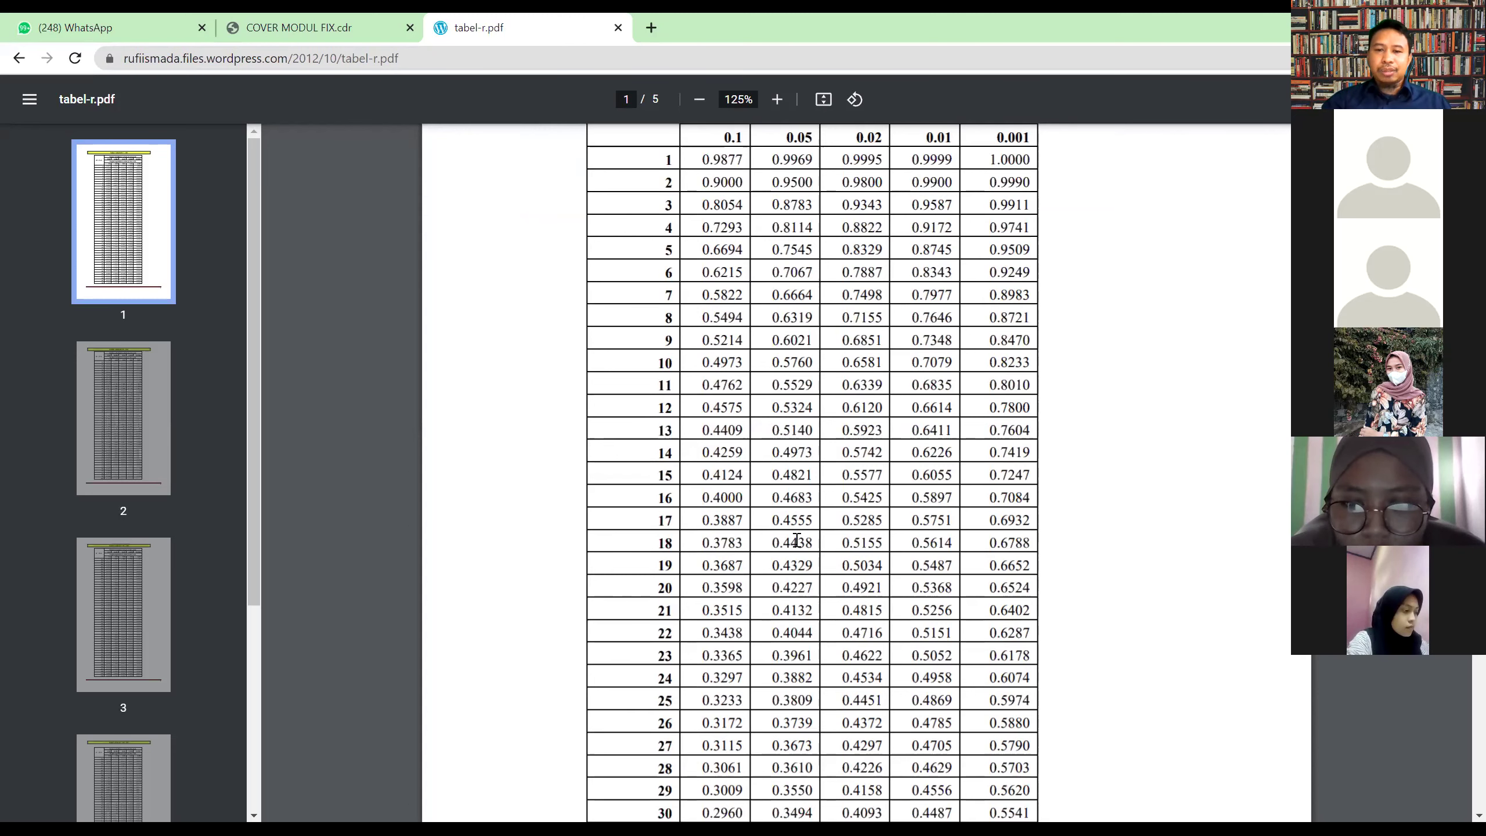
pyautogui.scroll(-5, 663, 661)
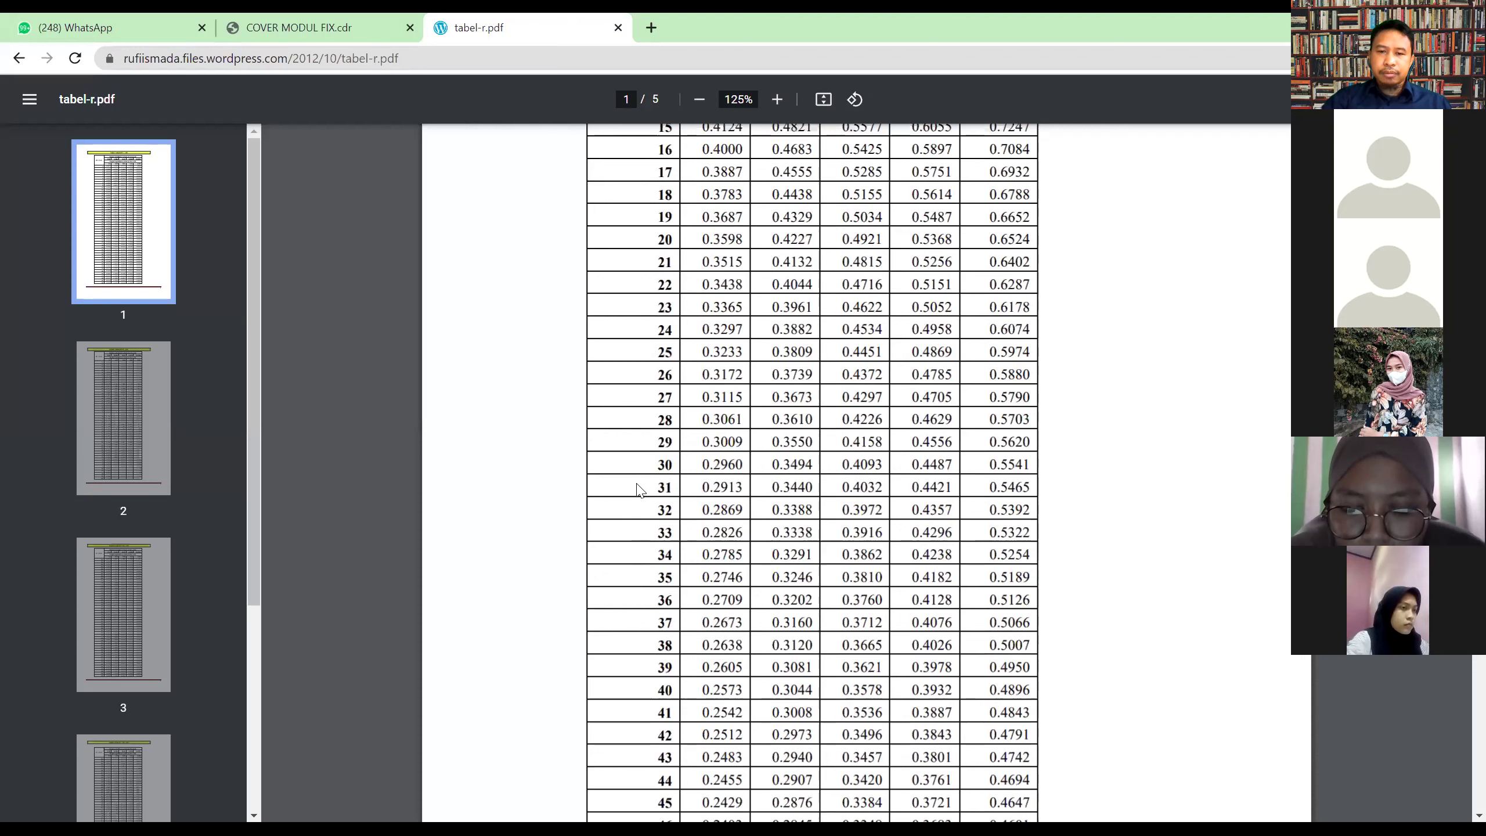
pyautogui.doubleClick(726, 485)
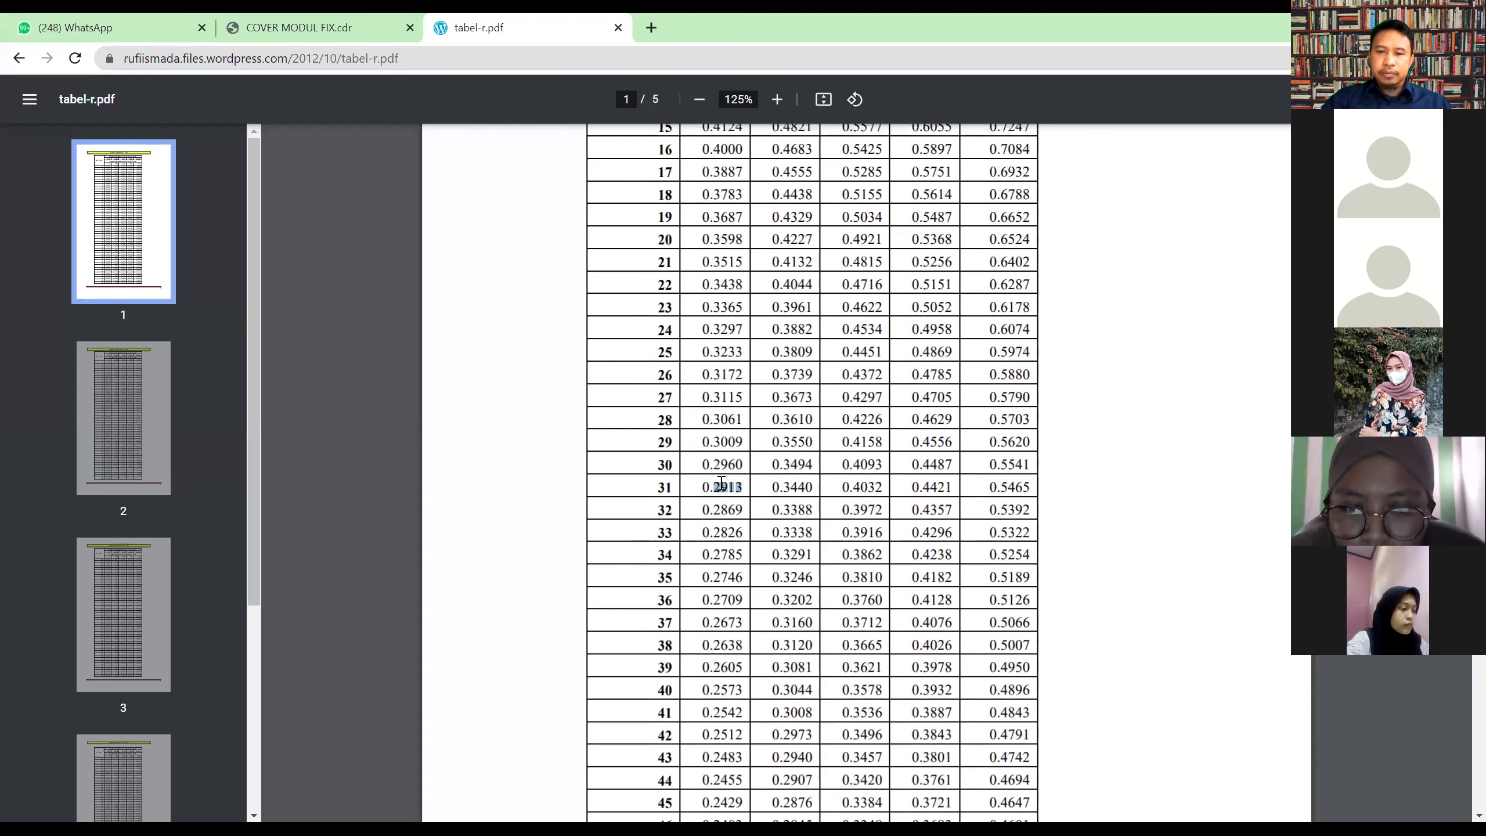
pyautogui.moveTo(653, 489); pyautogui.dragTo(813, 487)
pyautogui.click(813, 484)
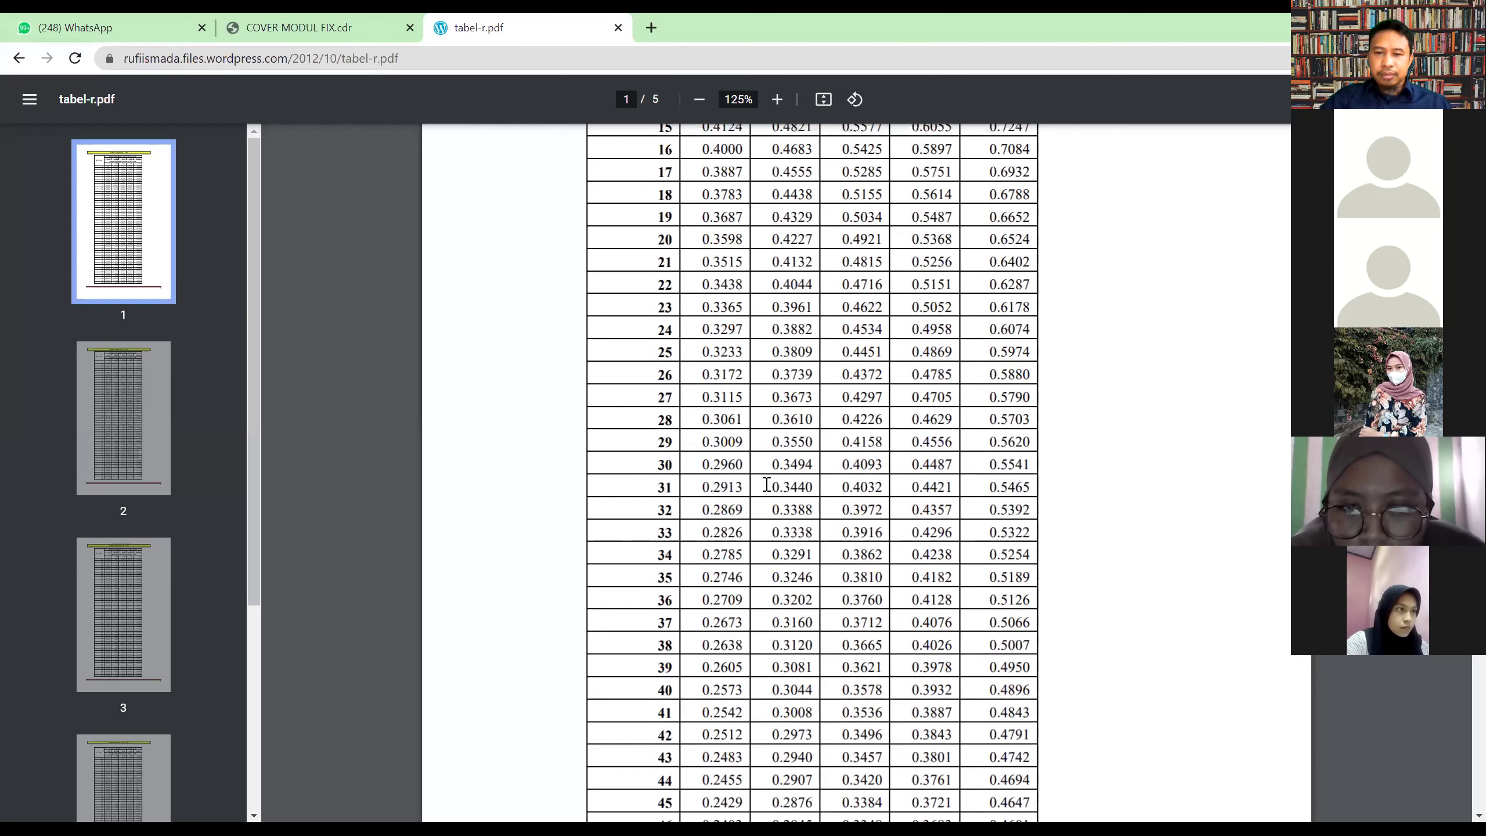
pyautogui.moveTo(772, 487); pyautogui.dragTo(813, 487)
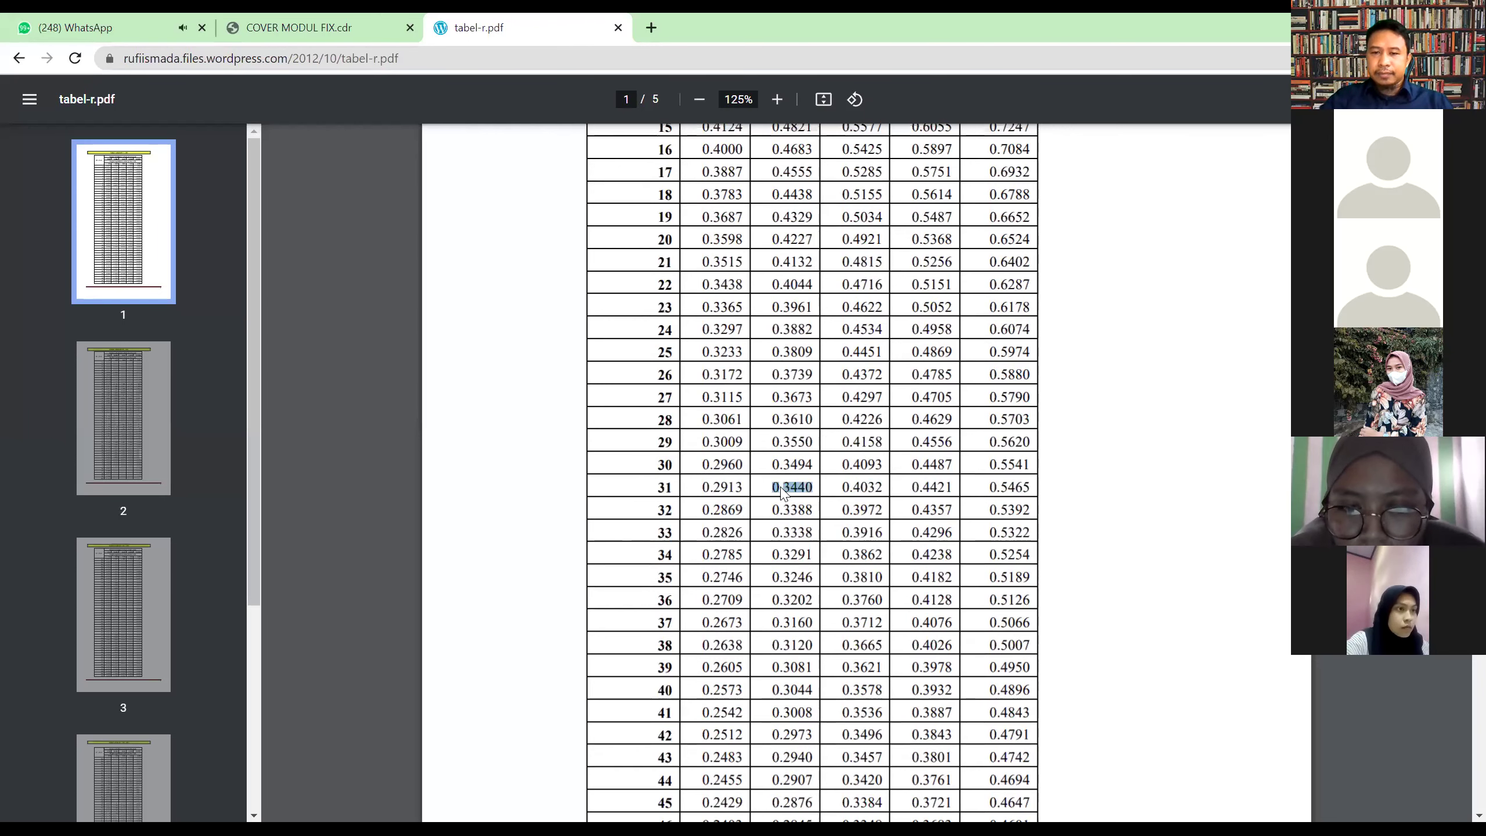
pyautogui.keyDown('ctrl'); pyautogui.scroll(5, 783, 491); pyautogui.keyUp('ctrl')
pyautogui.doubleClick(468, 485)
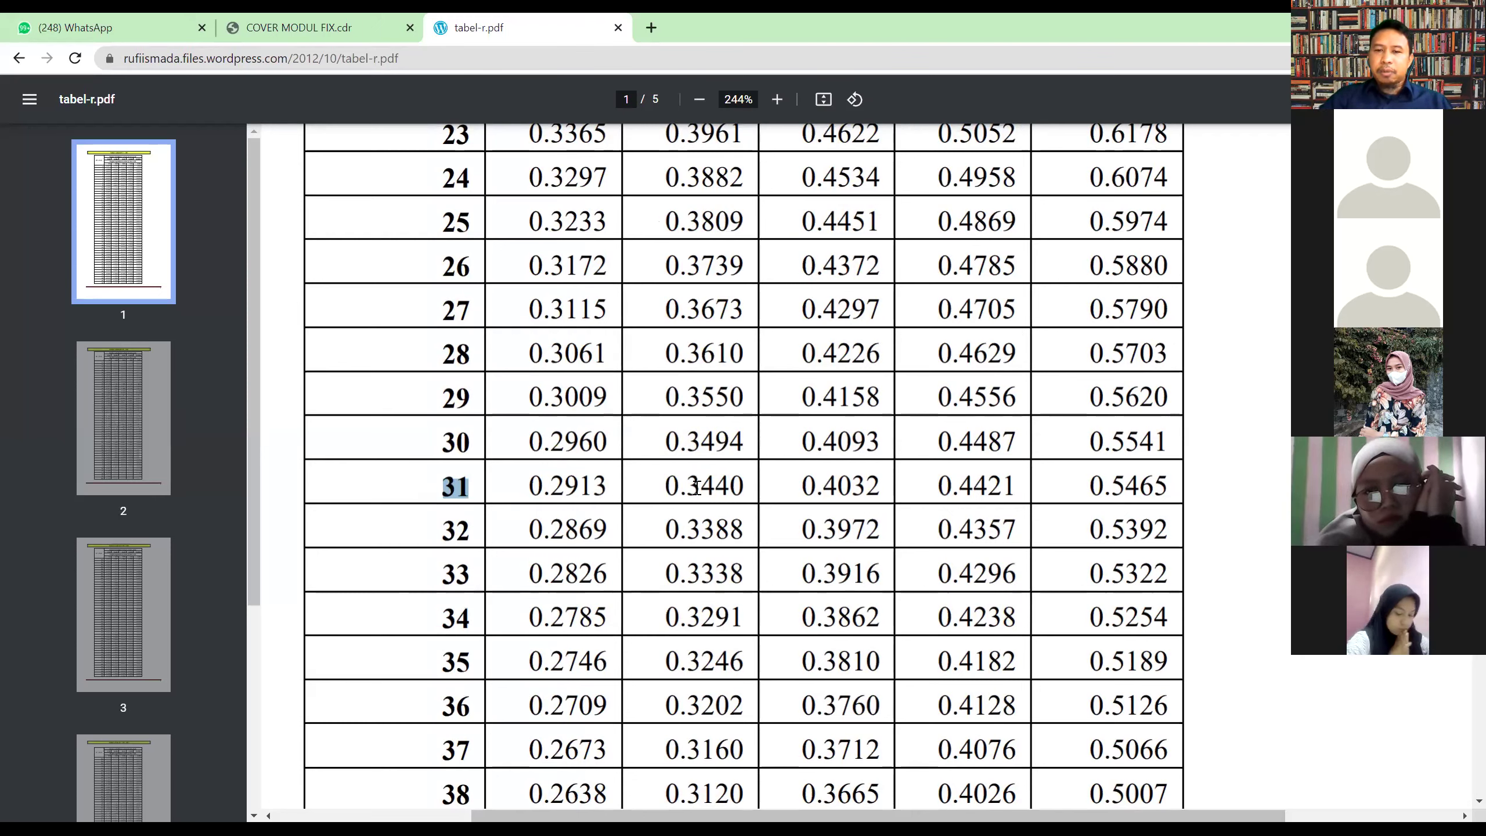
pyautogui.moveTo(659, 481); pyautogui.dragTo(750, 488)
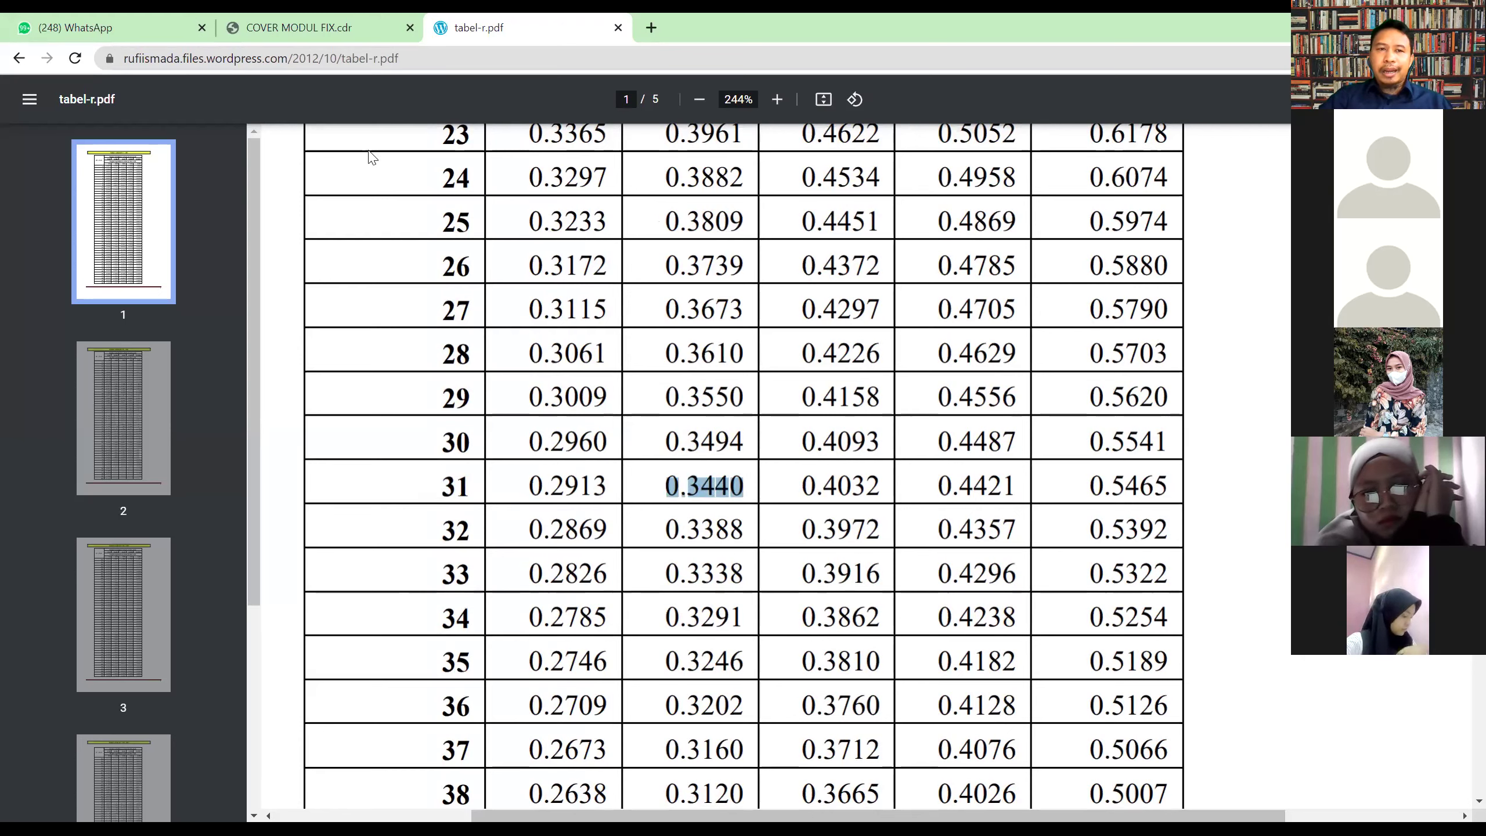
# - Highlight the r tabel value in the module's Uji Validitas paragraph and compare it with the r table PDF
pyautogui.click(319, 35)
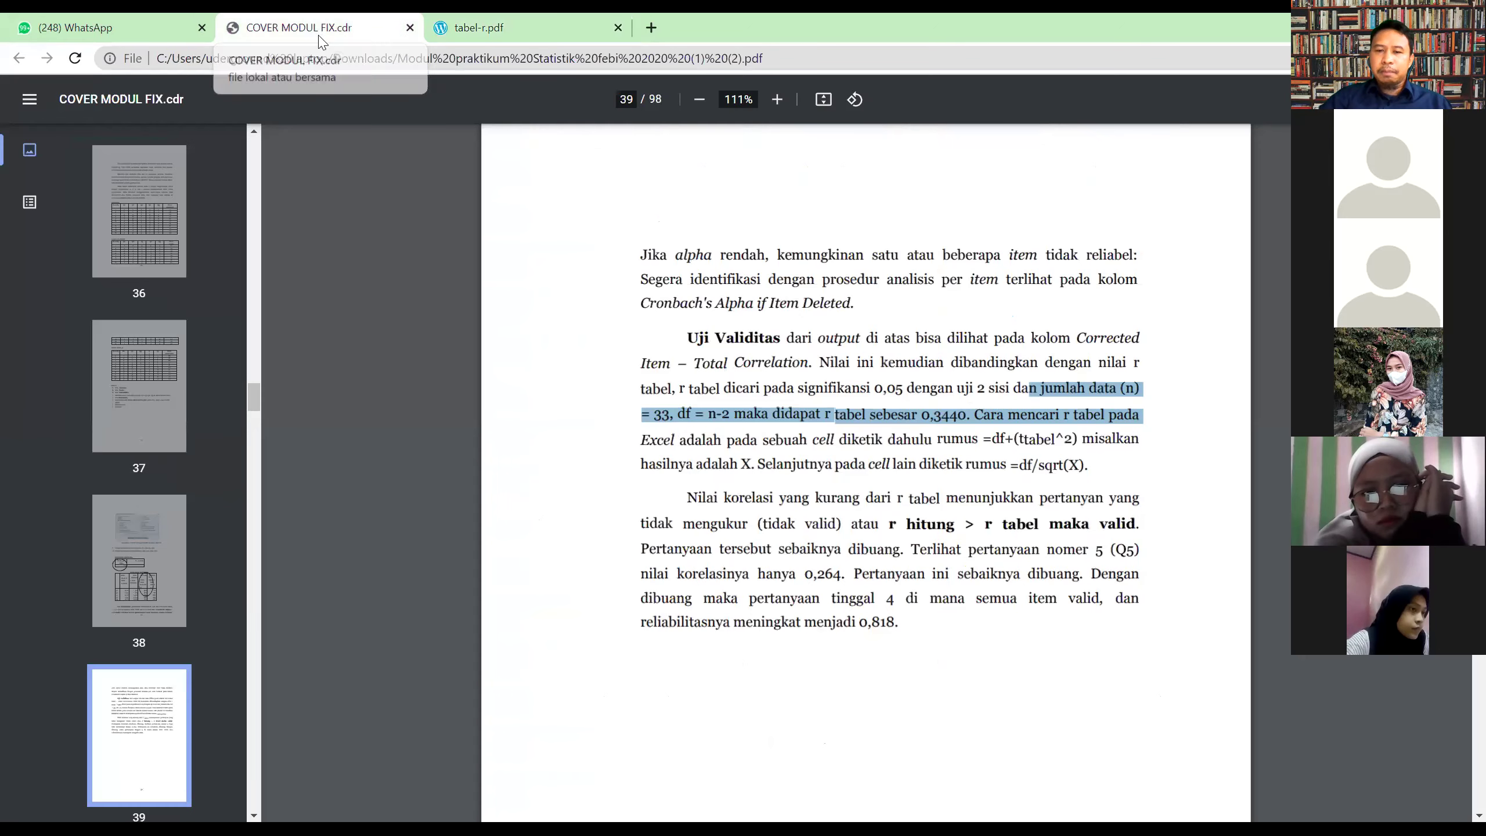
pyautogui.click(923, 415)
pyautogui.moveTo(922, 414); pyautogui.dragTo(967, 415)
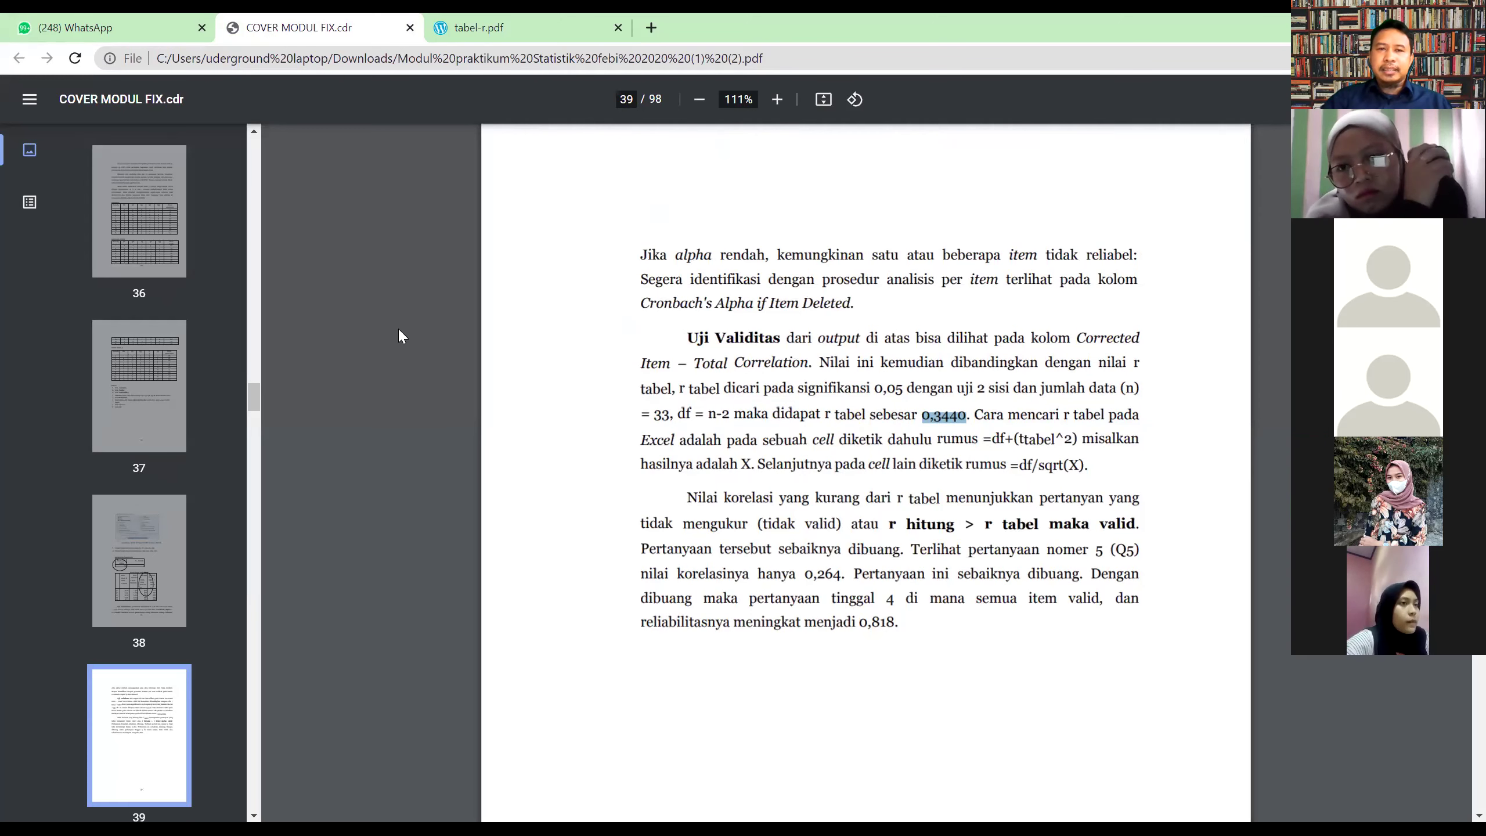
pyautogui.hotkey('ctrl', 'Tab')
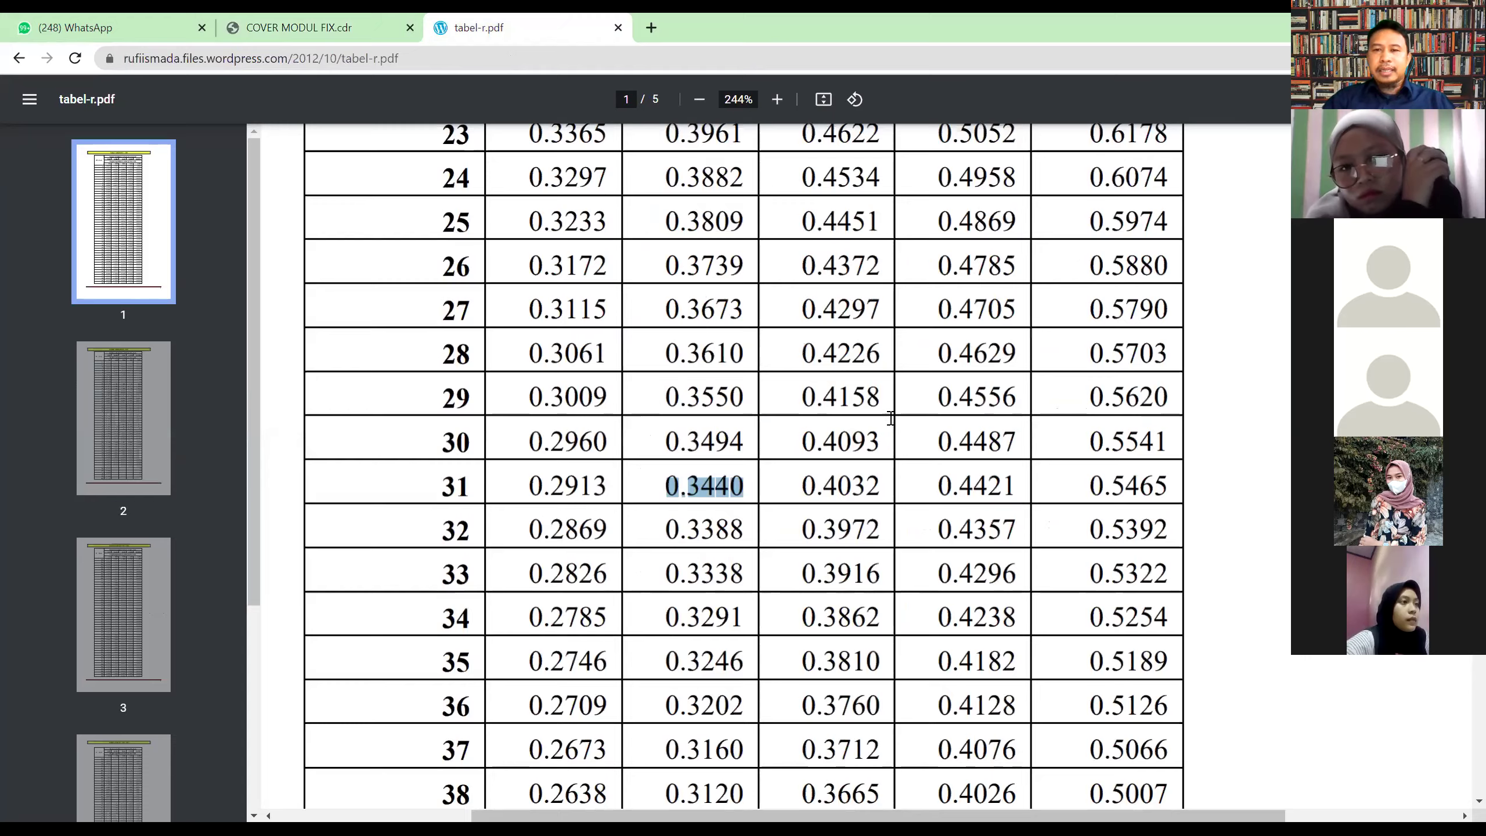
pyautogui.scroll(-3, 890, 417)
pyautogui.scroll(5, 904, 410)
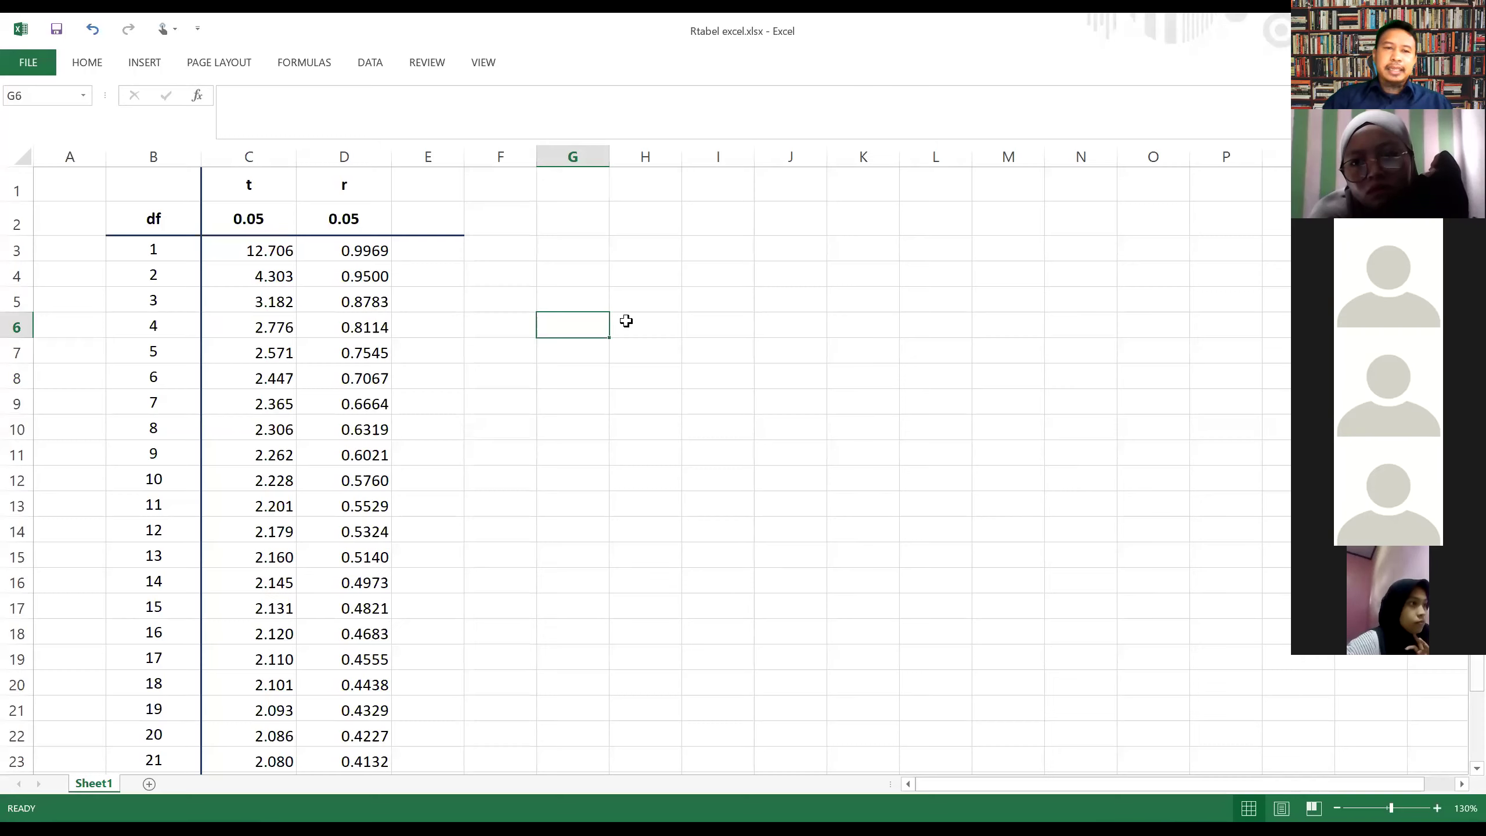
# - In Excel, examine the df, t and r columns of the Rtabel excel.xlsx workbook and select B1:D11
pyautogui.click(418, 306)
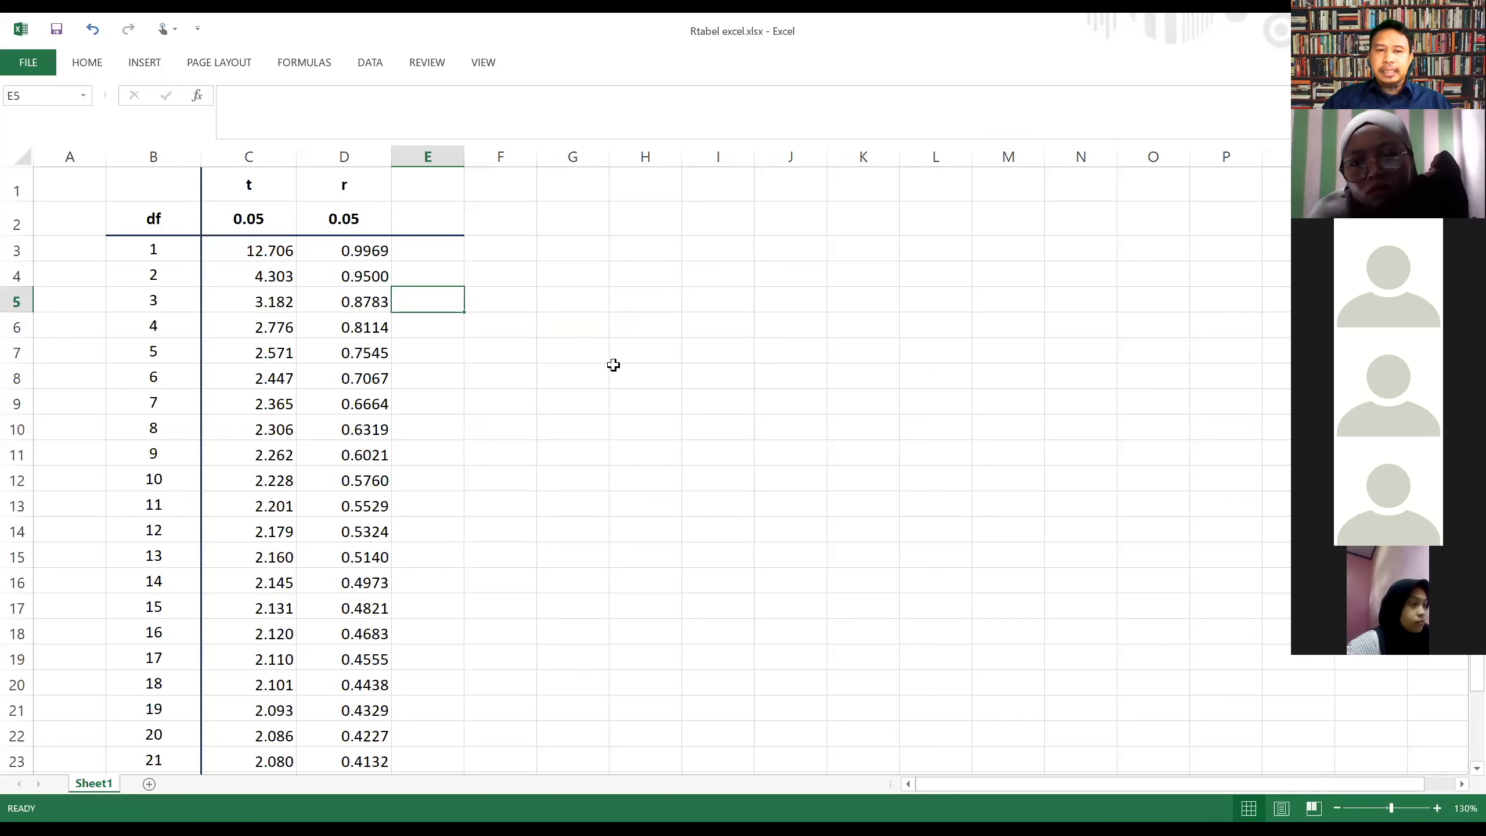
pyautogui.scroll(3, 834, 335)
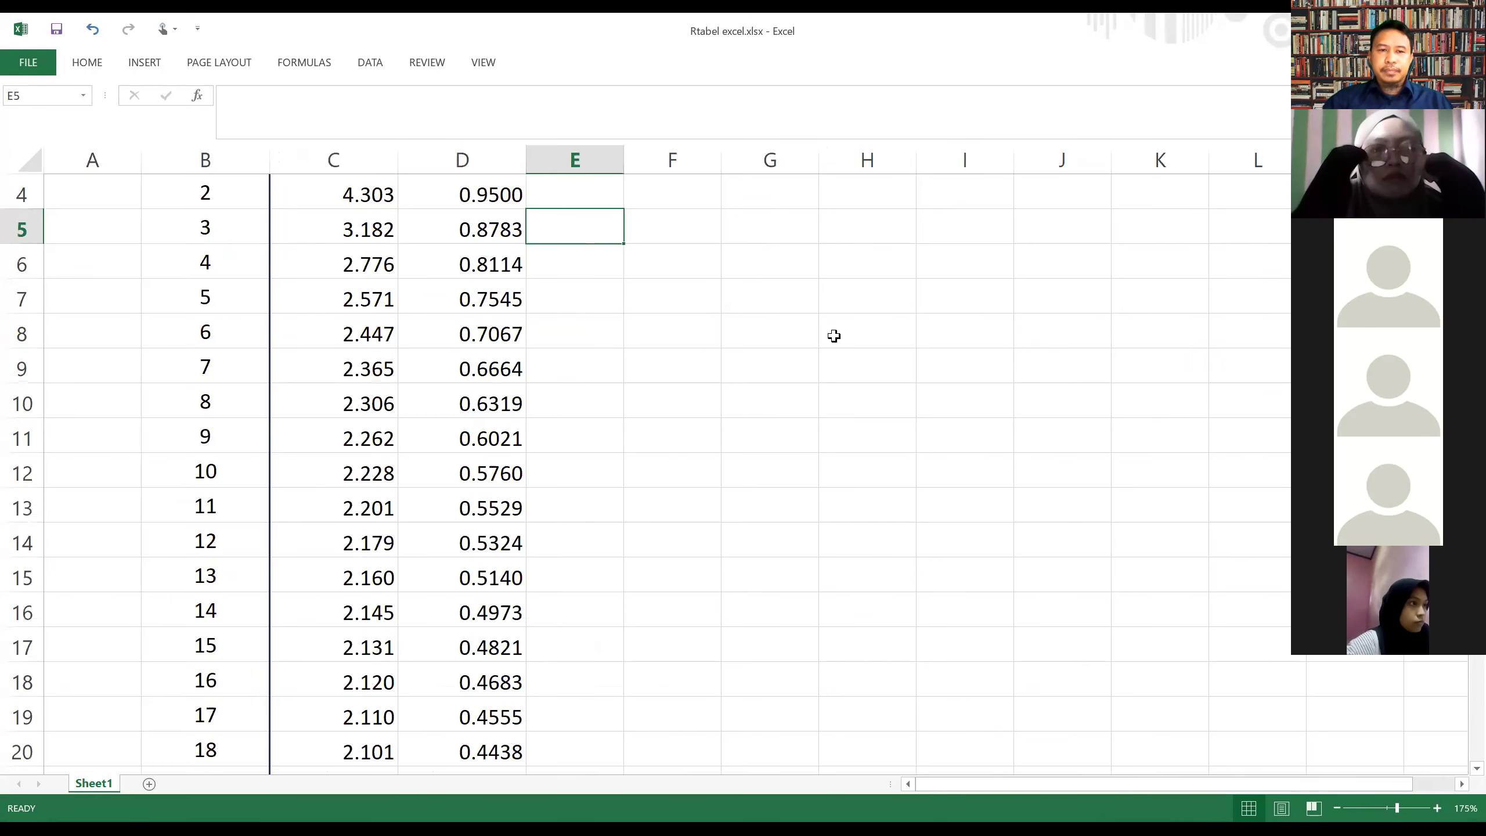
pyautogui.scroll(1, 292, 219)
pyautogui.click(302, 208)
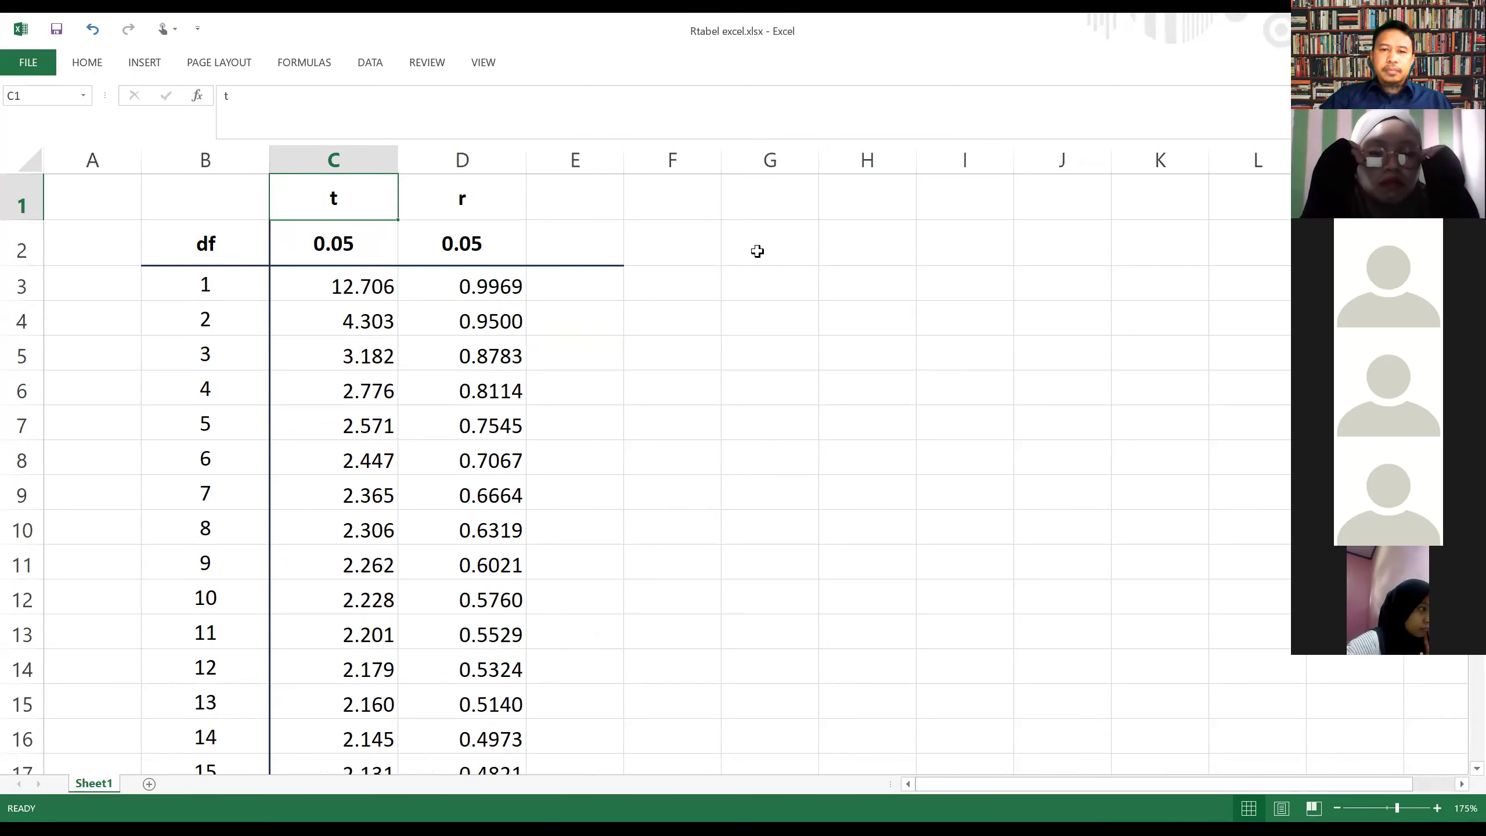
pyautogui.click(703, 256)
pyautogui.click(777, 214)
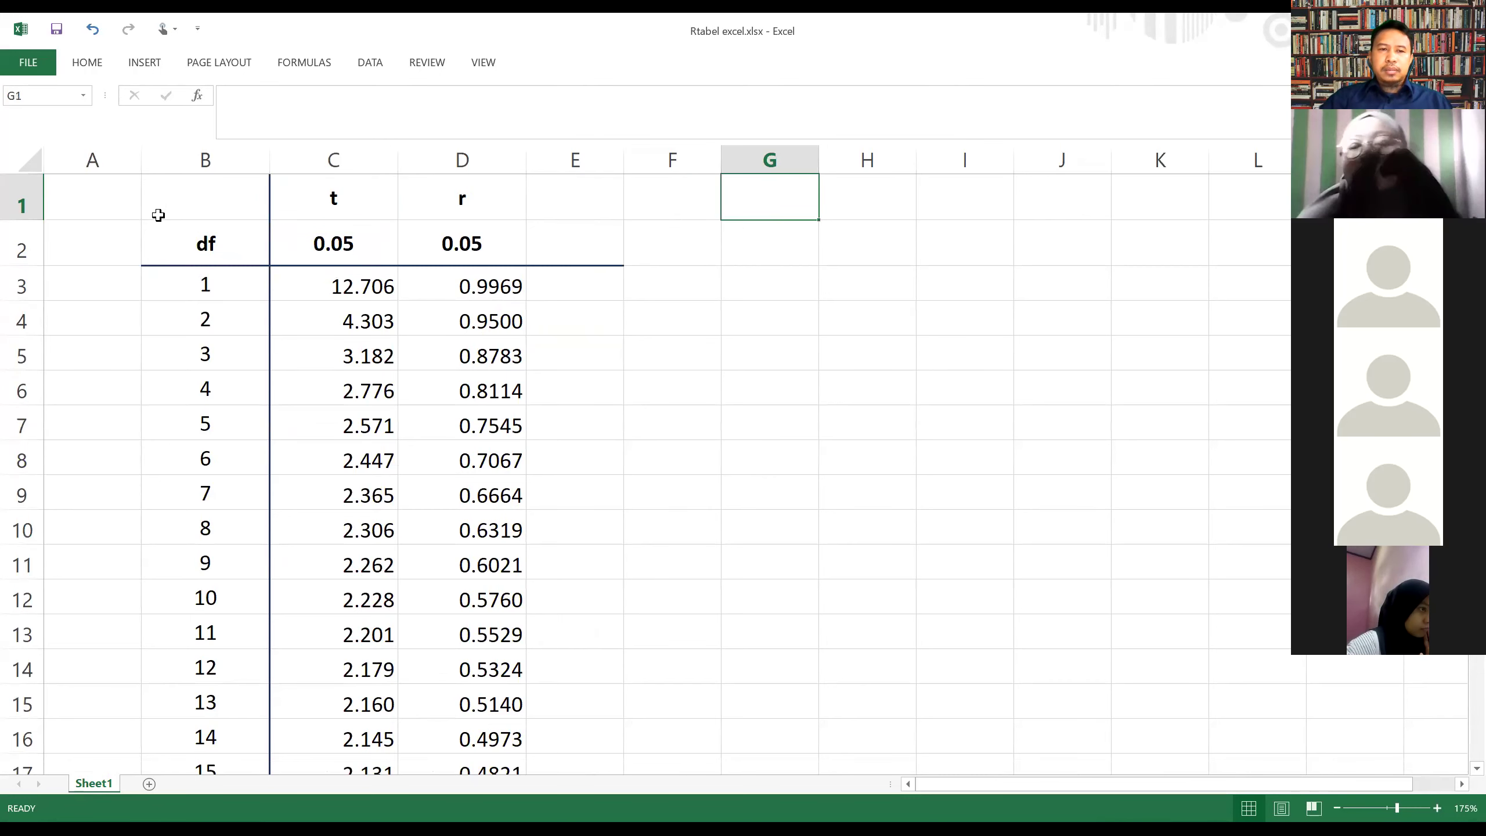
pyautogui.moveTo(158, 214); pyautogui.dragTo(521, 565)
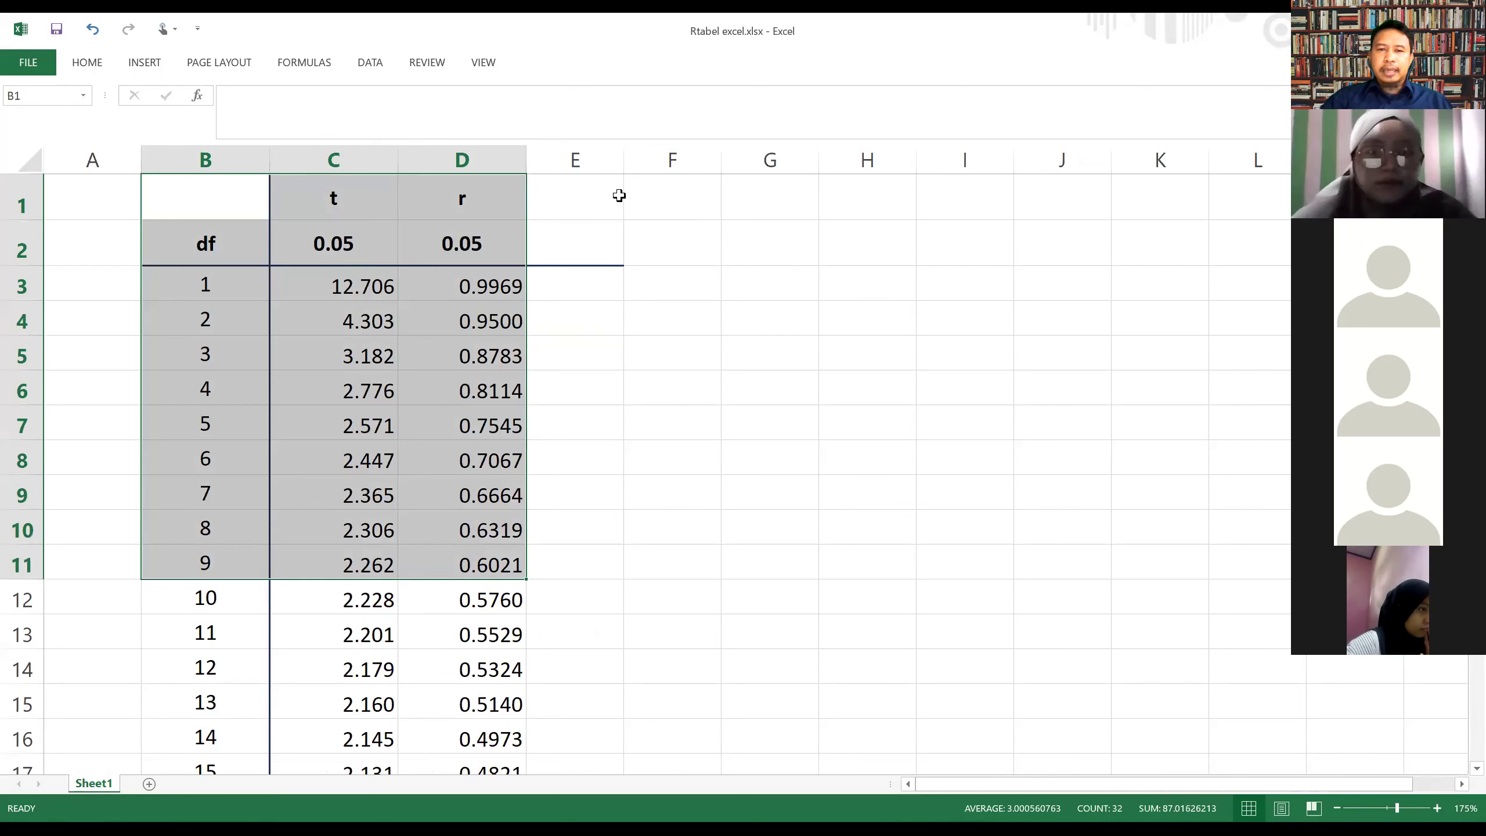
# - Start a second table beside the existing one with headings df in G2, t in H1 and r in I1
pyautogui.click(674, 192)
pyautogui.click(786, 249)
pyautogui.write('df')
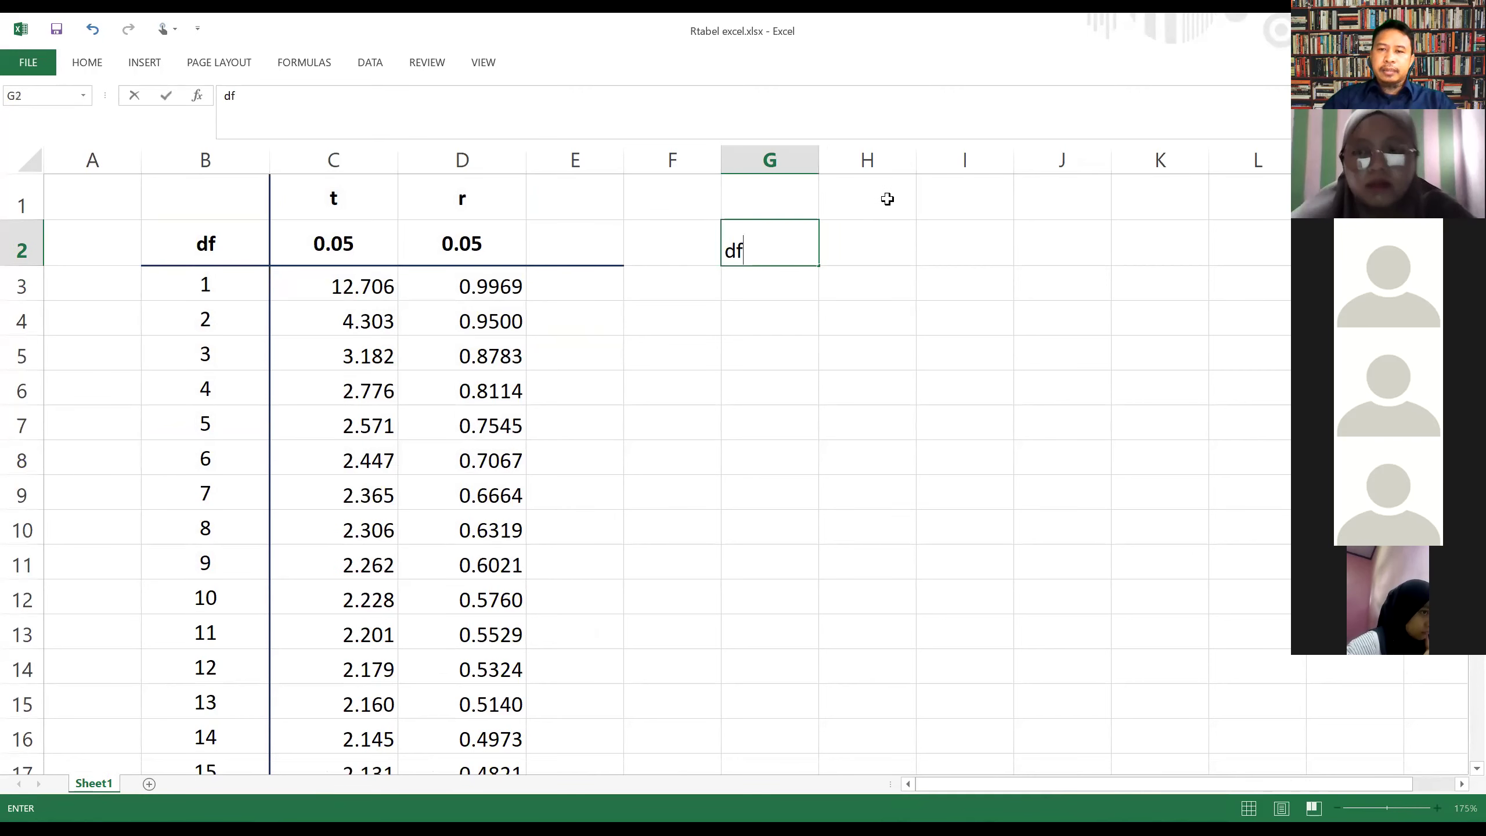
pyautogui.click(888, 179)
pyautogui.write('t')
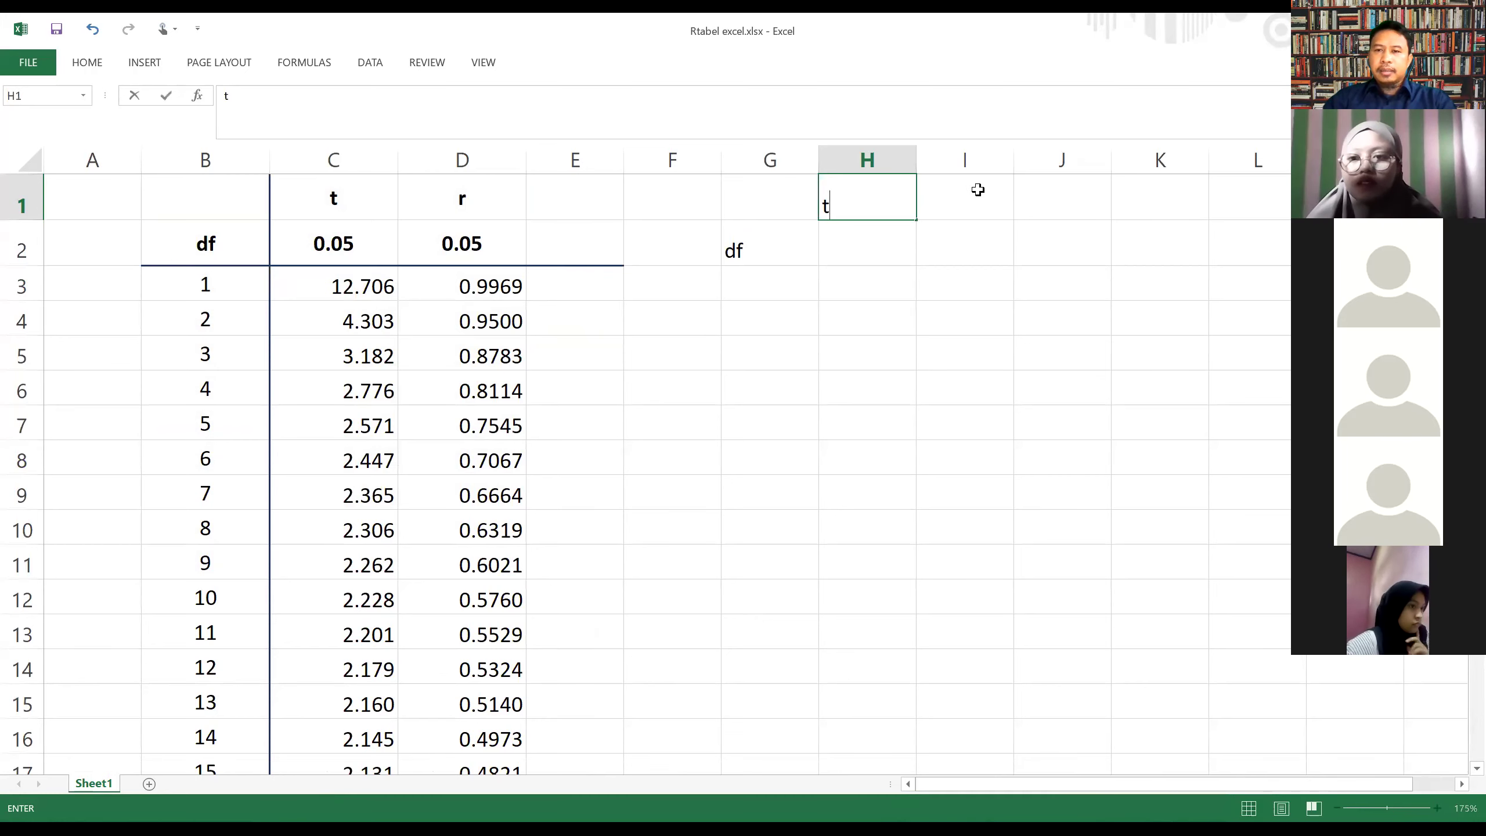
pyautogui.click(983, 193)
pyautogui.write('t')
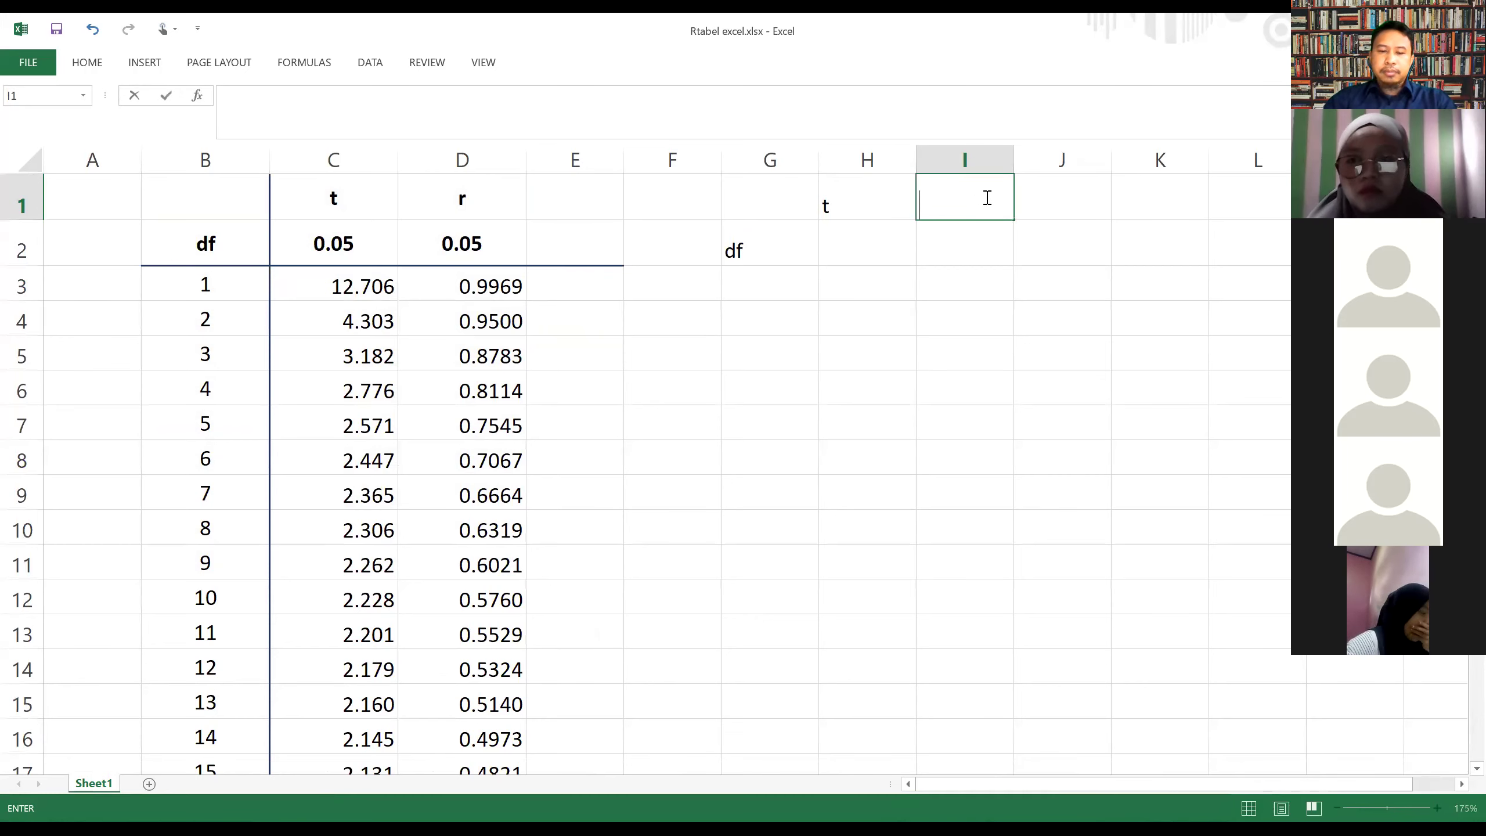
pyautogui.write('r')
# - Enter the significance level 0.05 under the new t and r headings in H2 and I2
pyautogui.click(872, 229)
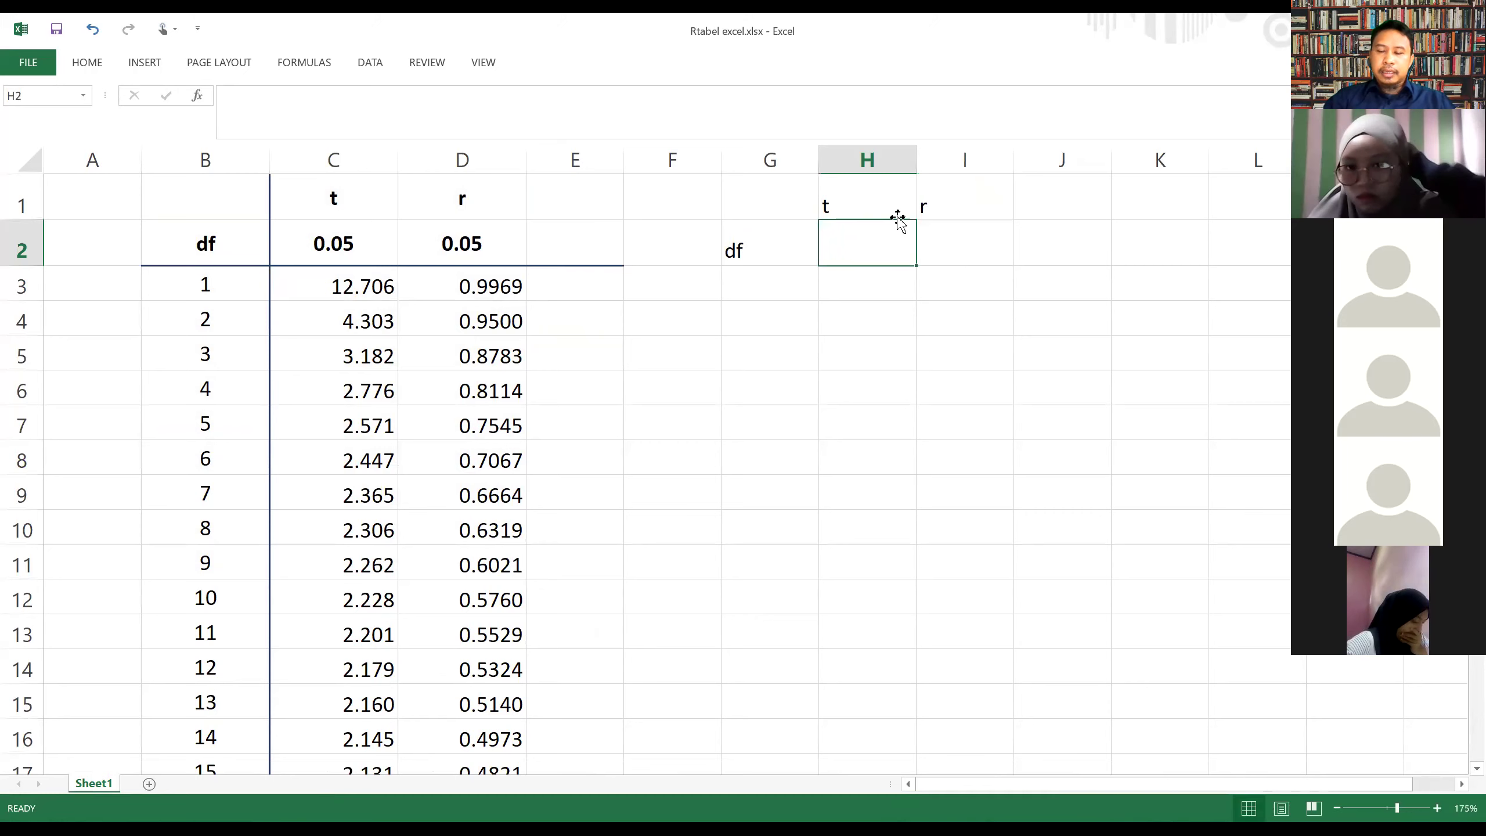
pyautogui.write('0.')
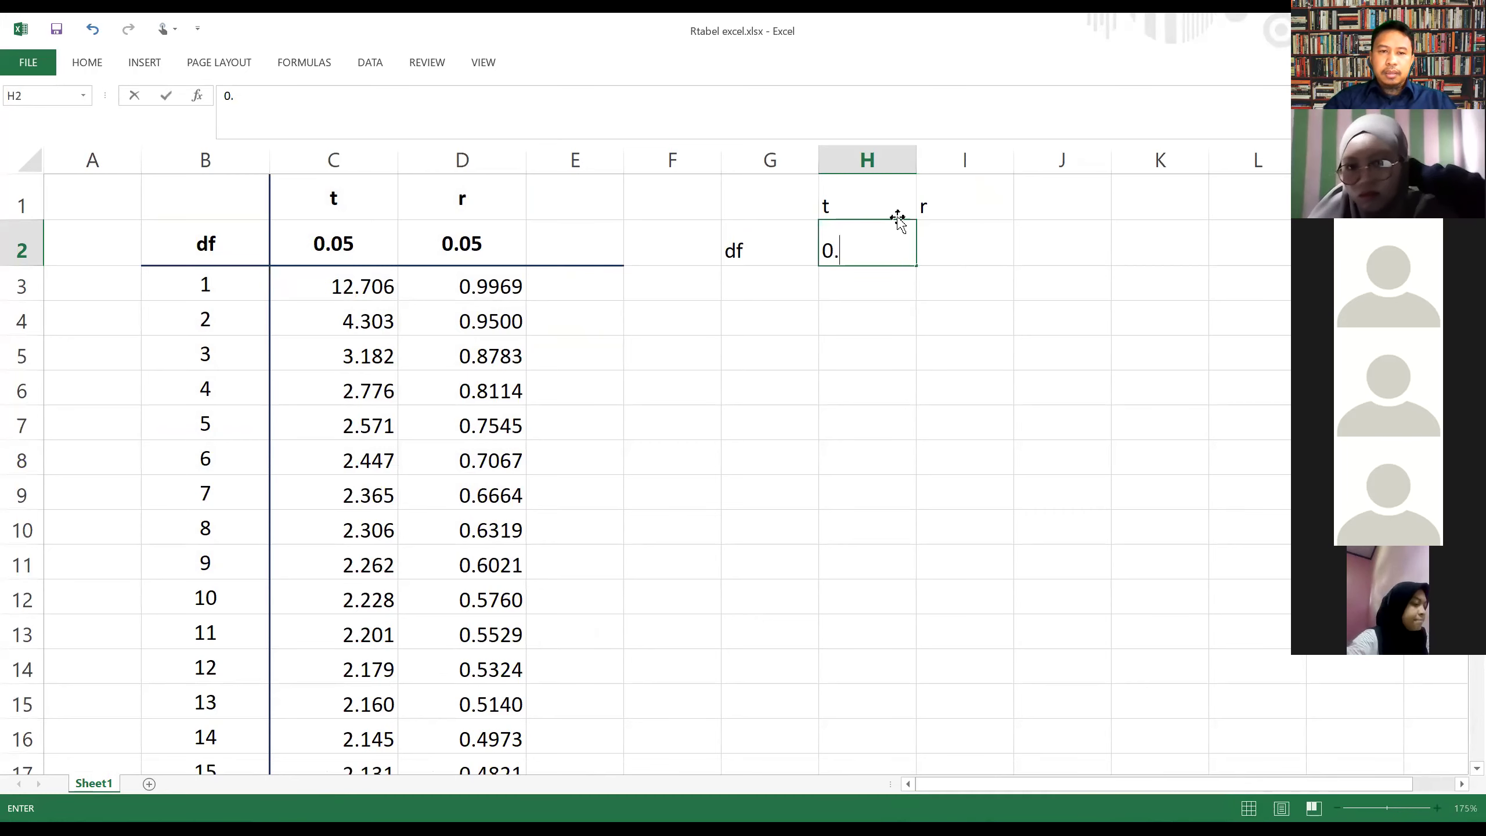
pyautogui.write('05')
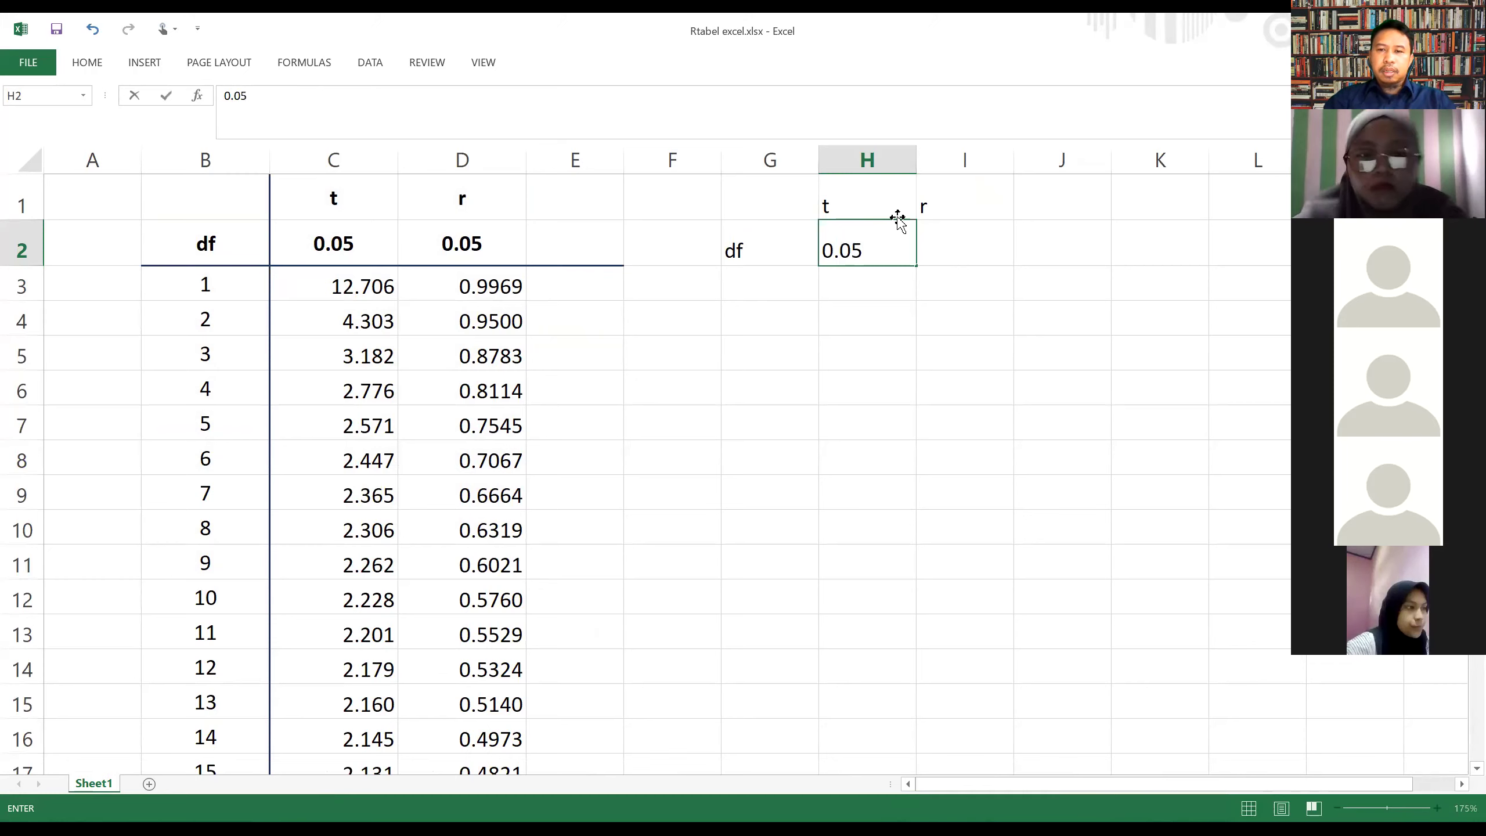
pyautogui.click(973, 236)
pyautogui.write('0.05')
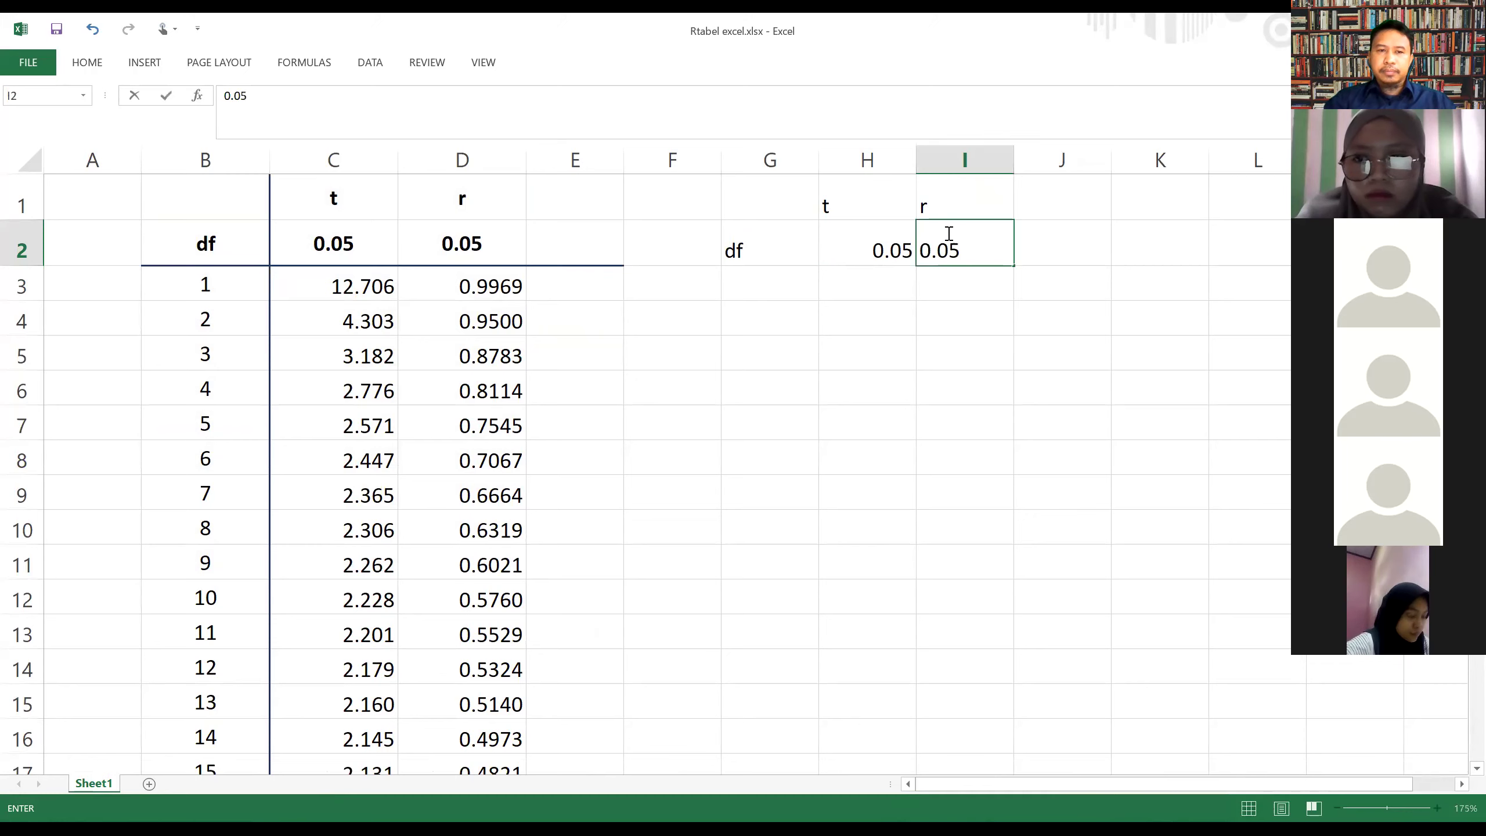
pyautogui.click(907, 319)
pyautogui.click(853, 207)
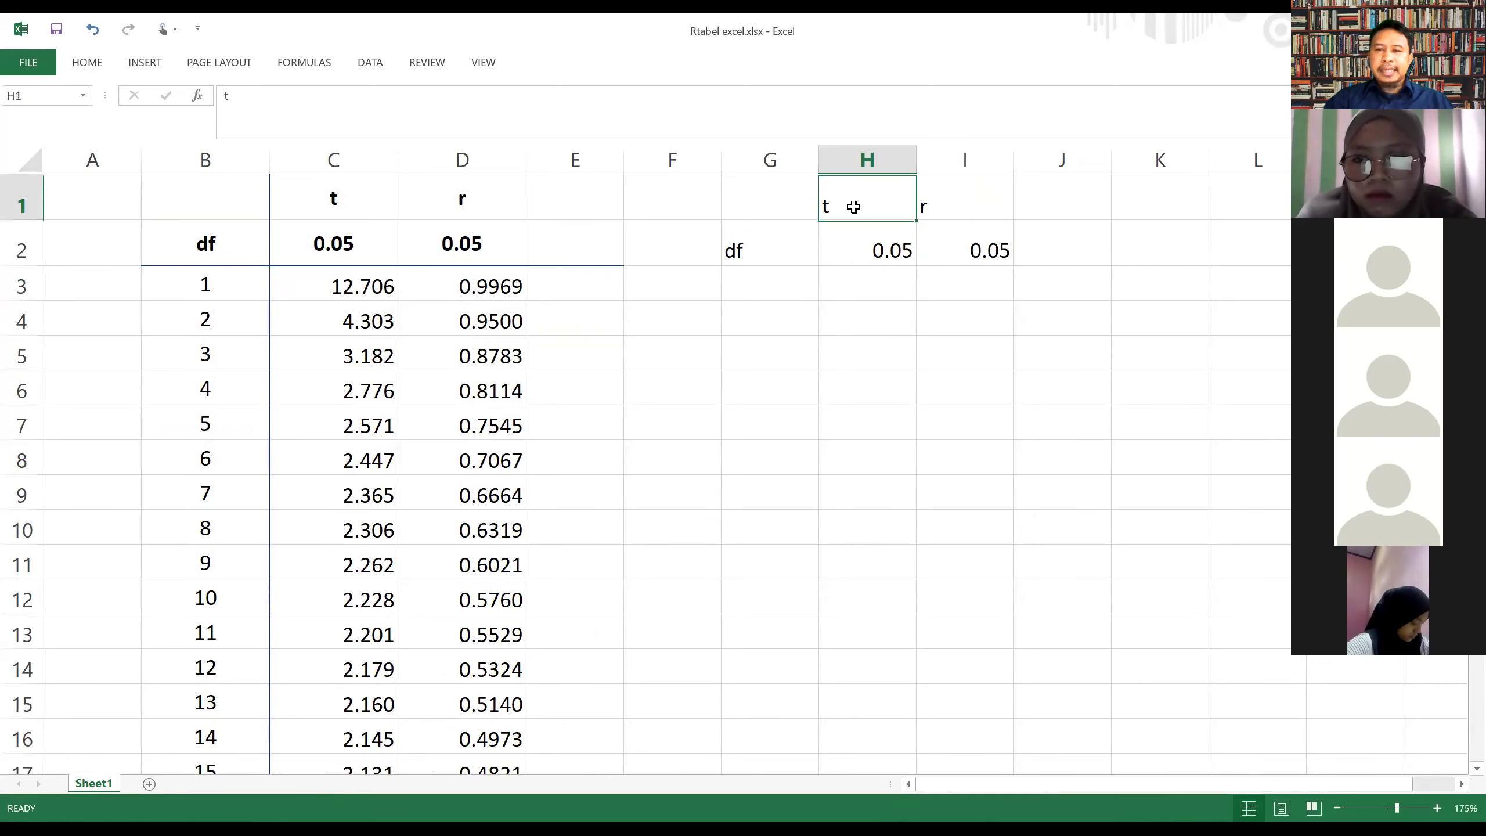
pyautogui.click(945, 201)
pyautogui.click(849, 246)
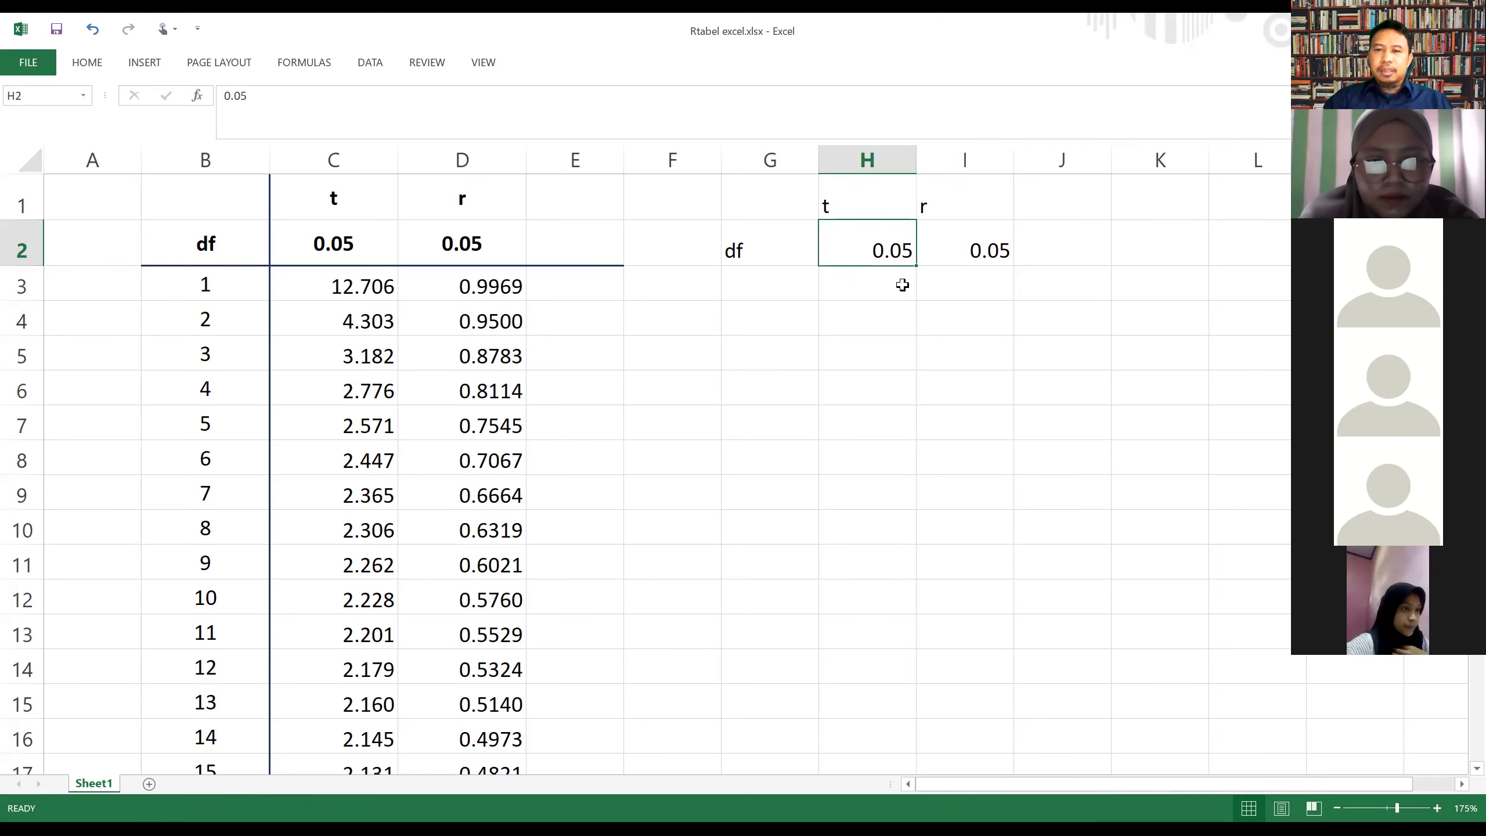
# - Fill the new df column from G3 down to G15 with the series 1 to 13
pyautogui.click(799, 284)
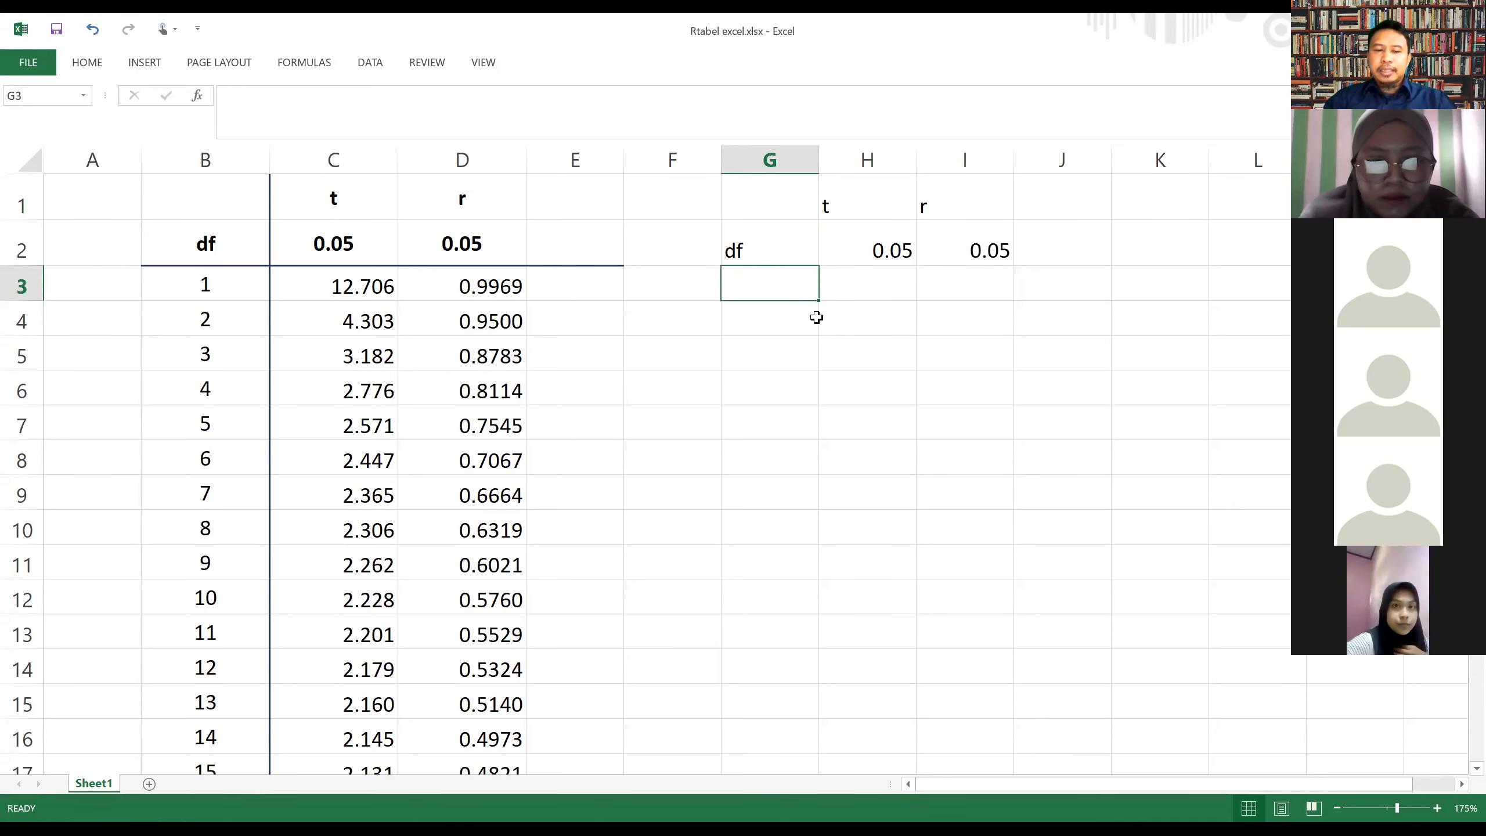
pyautogui.write('1')
pyautogui.press('Return')
pyautogui.write('2')
pyautogui.click(833, 359)
pyautogui.click(797, 280)
pyautogui.moveTo(797, 279); pyautogui.dragTo(833, 702)
pyautogui.click(931, 424)
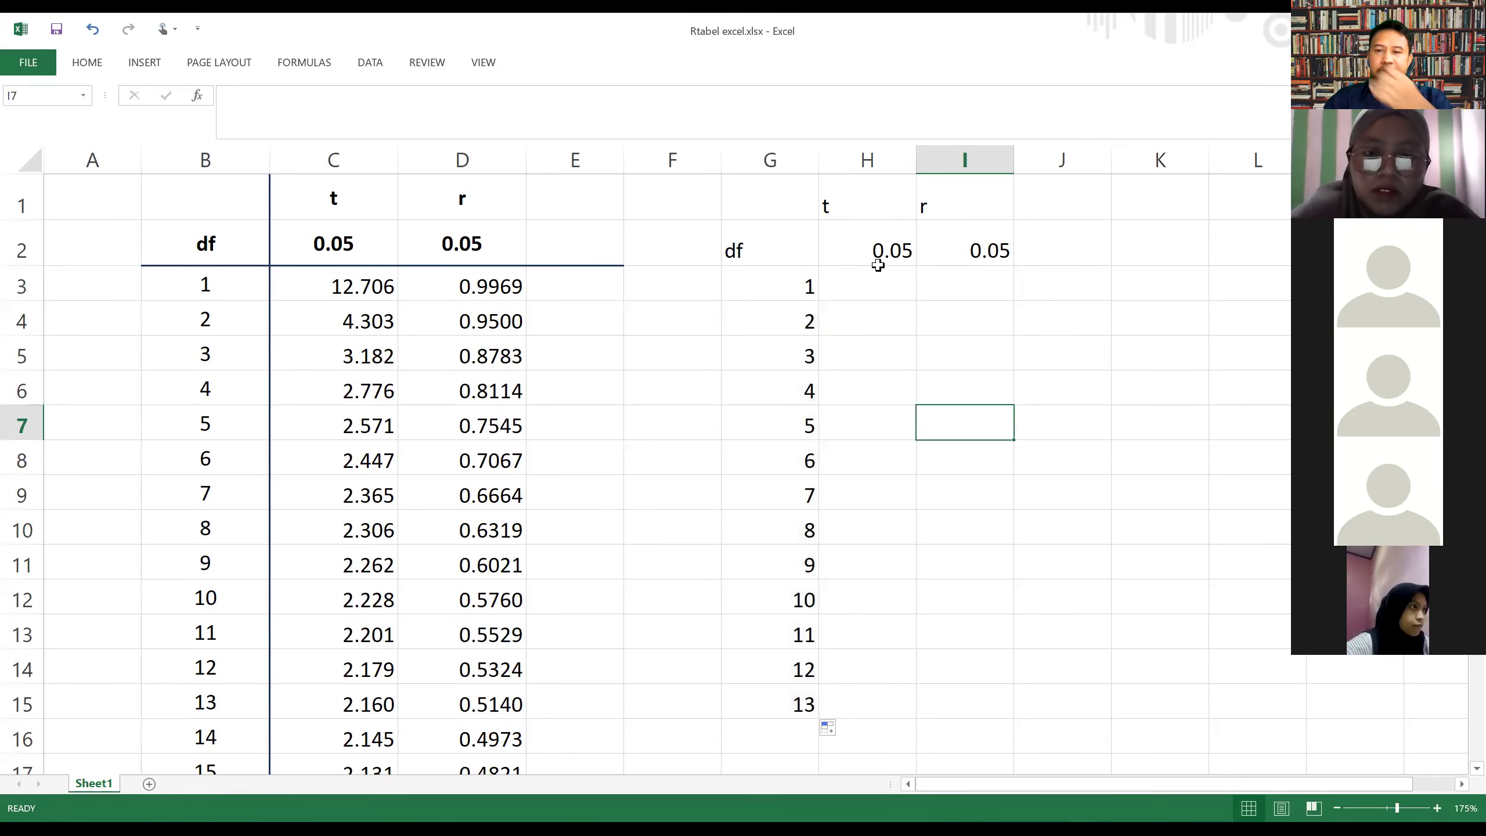
# - Open the existing t formula in C3 for reference and undo the accidental change to that cell
pyautogui.click(886, 283)
pyautogui.click(365, 280)
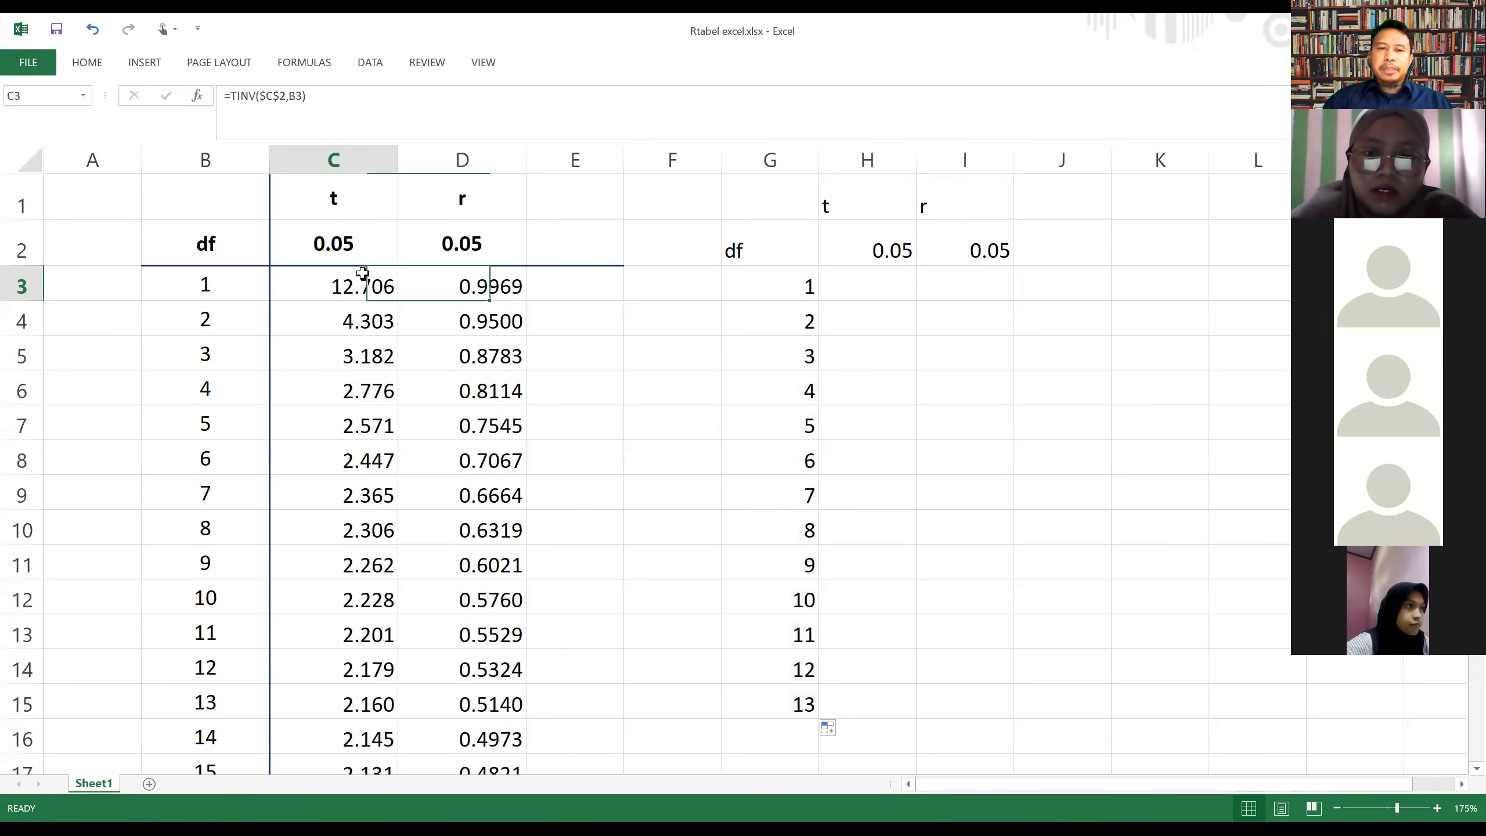
pyautogui.press('F2')
pyautogui.click(702, 301)
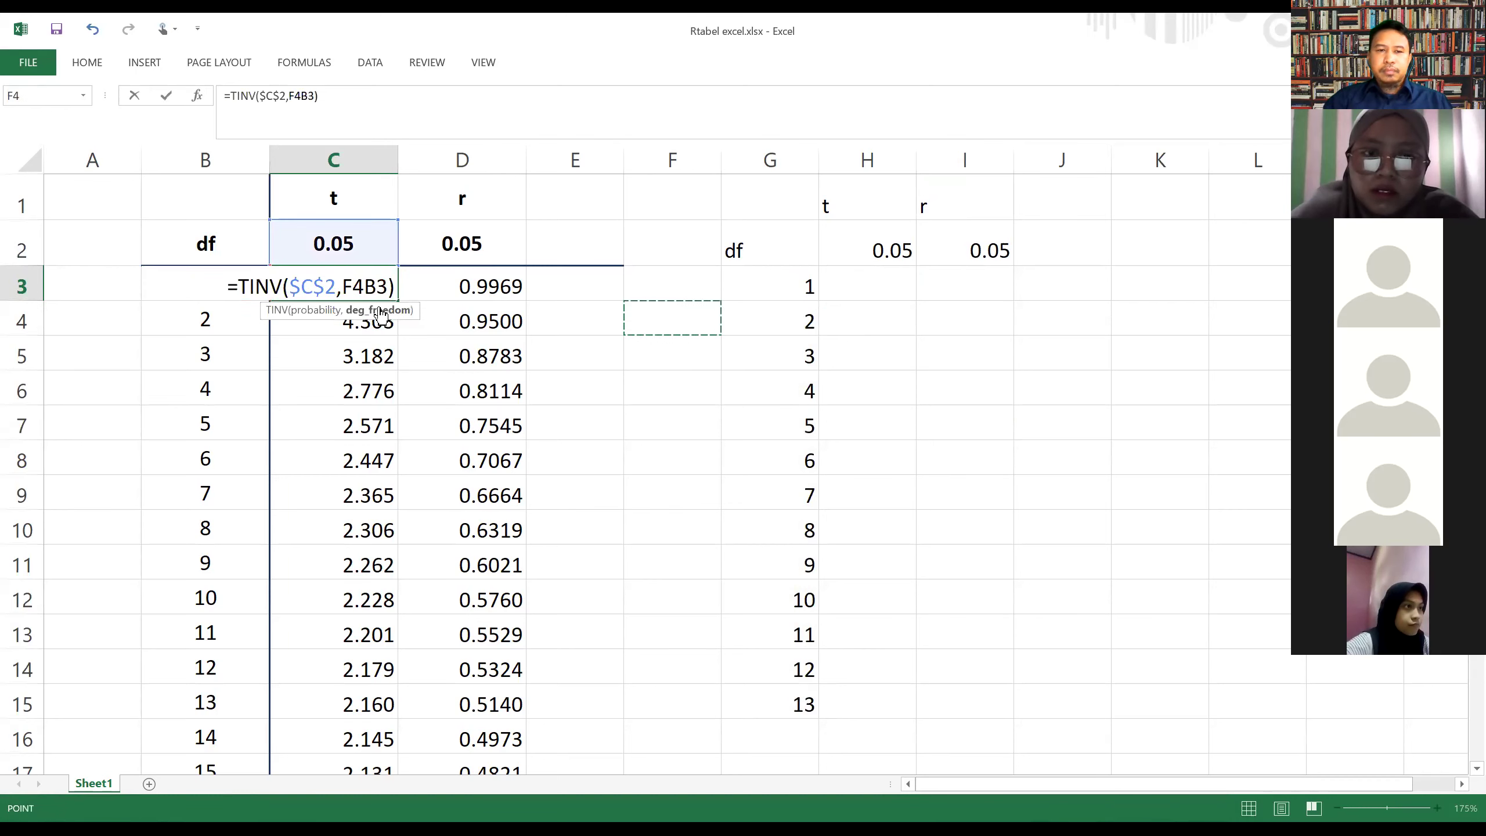
pyautogui.doubleClick(182, 298)
pyautogui.press('BackSpace')
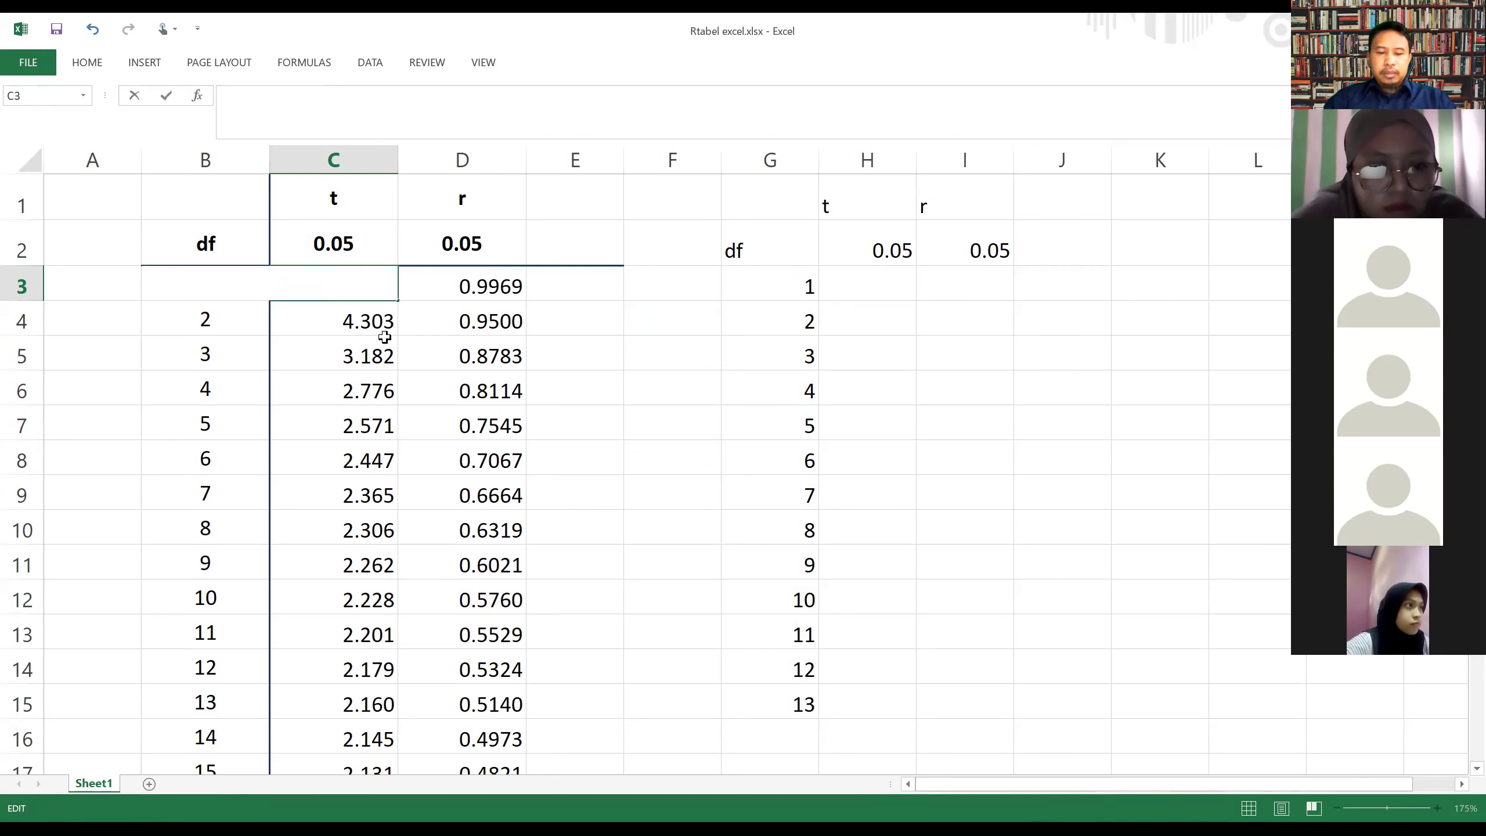
pyautogui.click(685, 323)
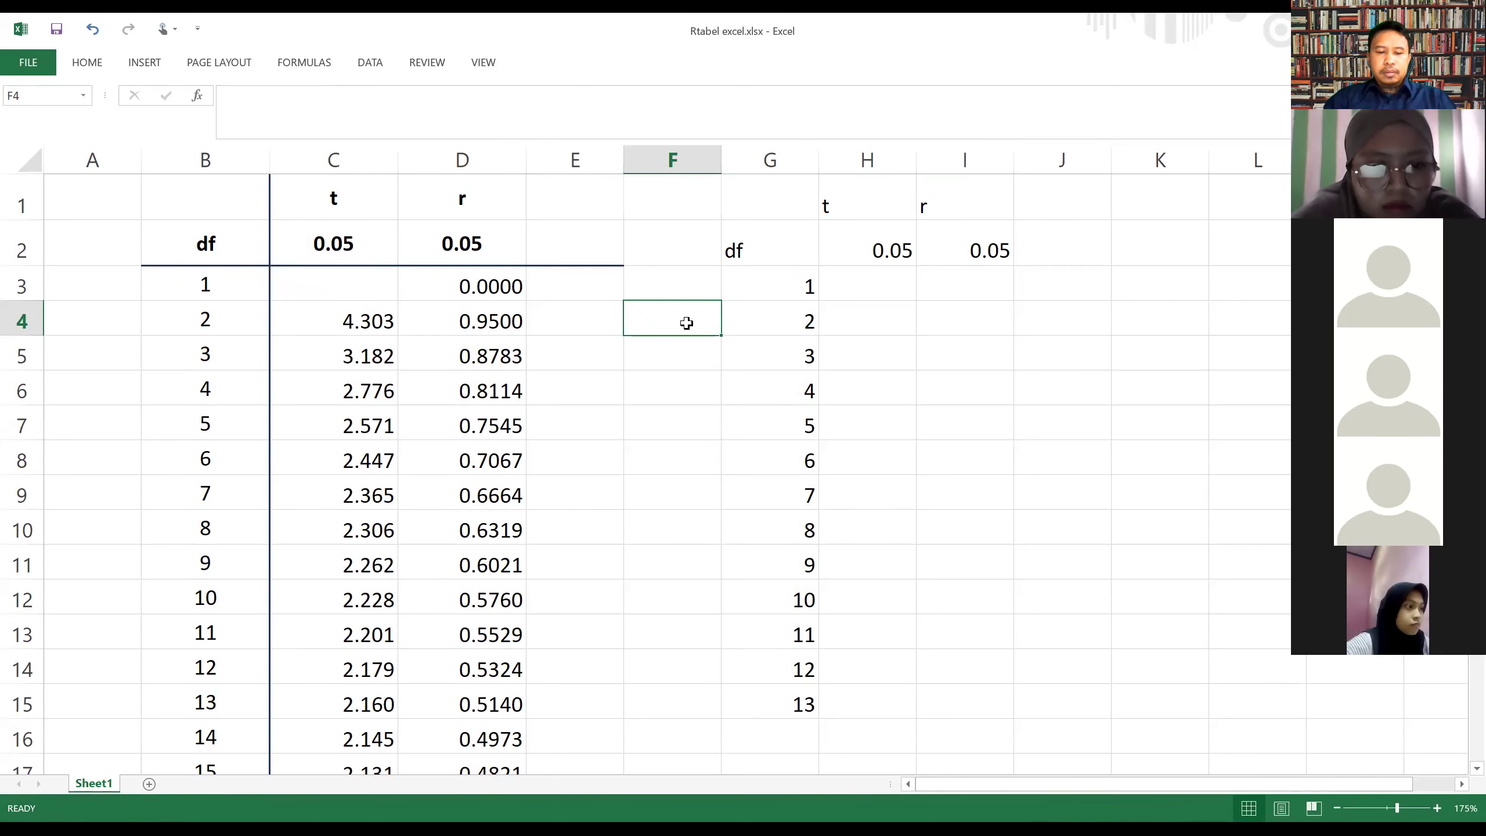
pyautogui.hotkey('ctrl', 'z')
pyautogui.click(682, 375)
# - Begin a TINV formula in H3 that takes the 0.05 significance level in H2 as its probability
pyautogui.click(875, 272)
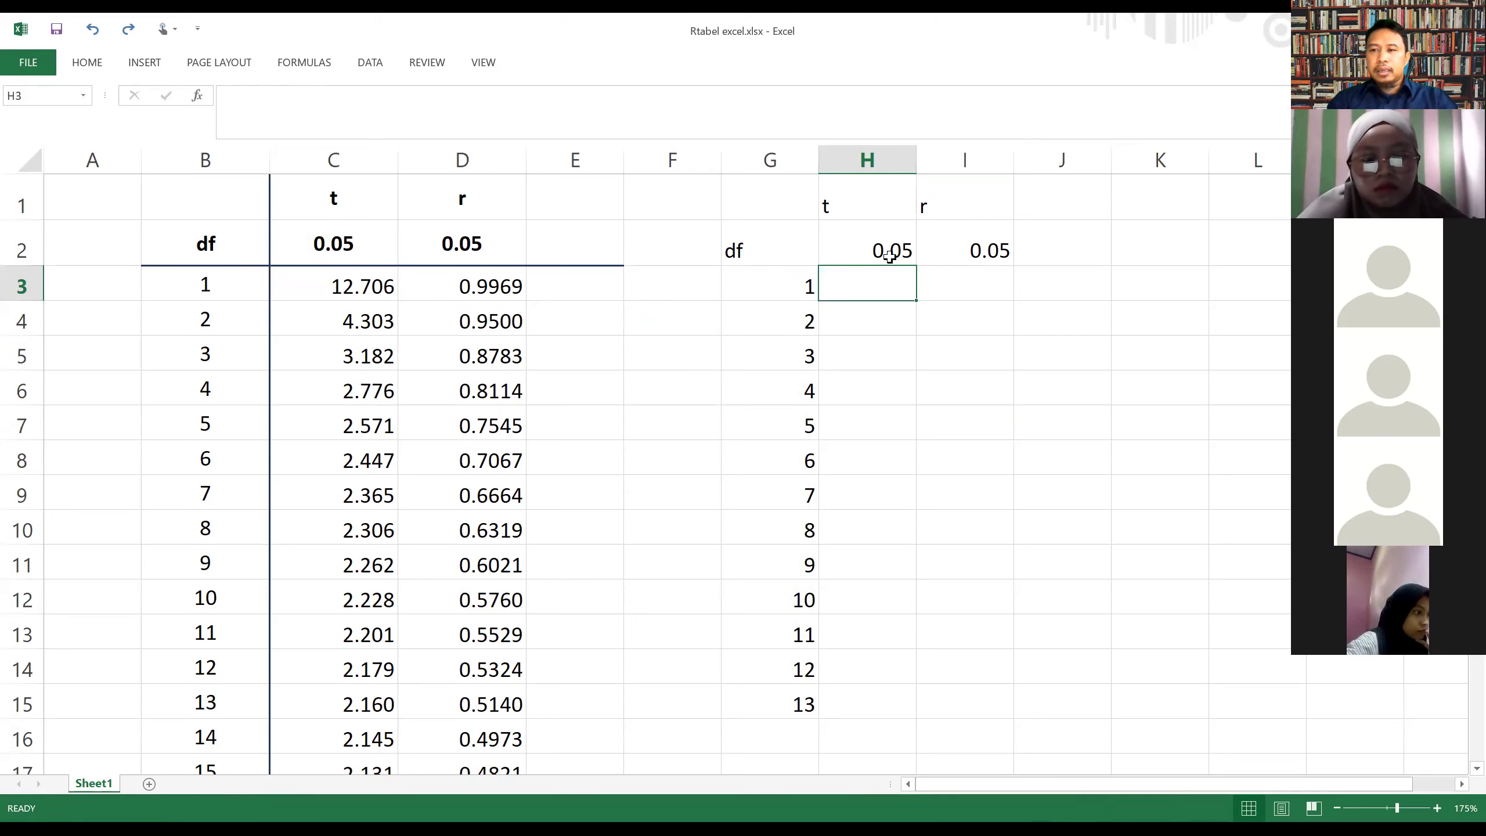
pyautogui.write('-')
pyautogui.press('BackSpace')
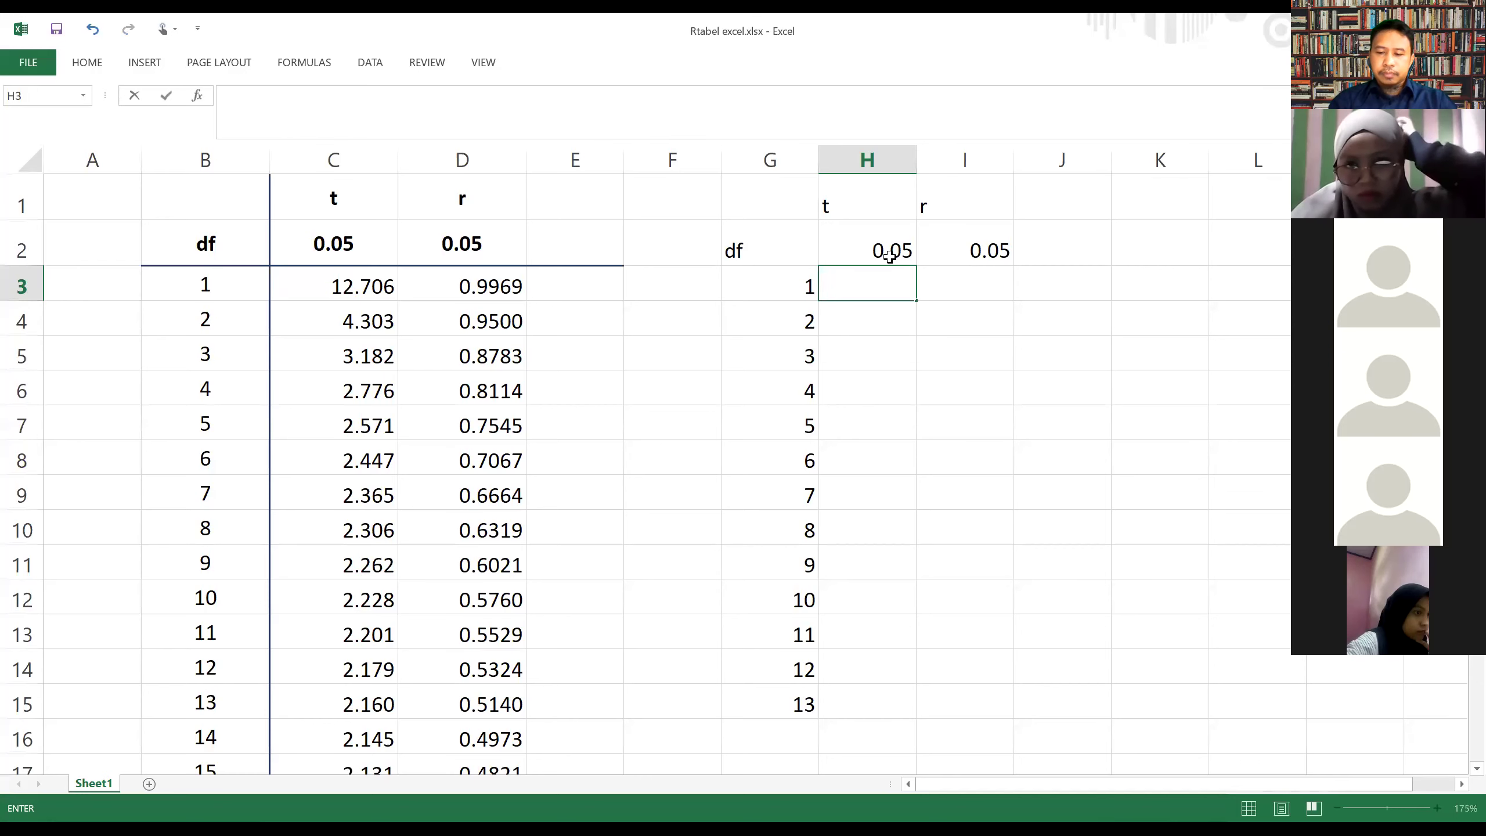
pyautogui.write('+')
pyautogui.press('BackSpace')
pyautogui.write('=')
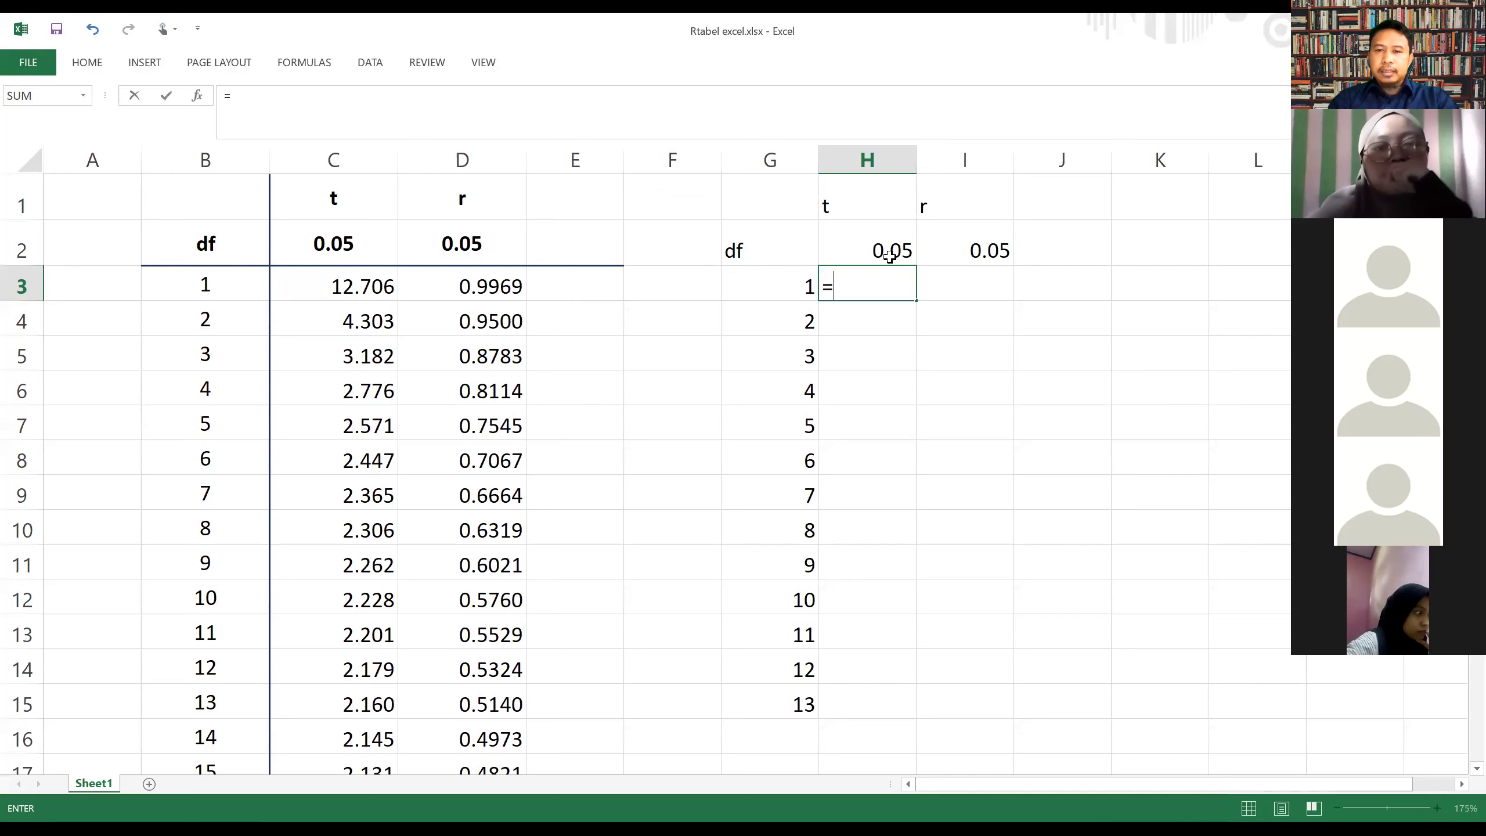
pyautogui.write('t')
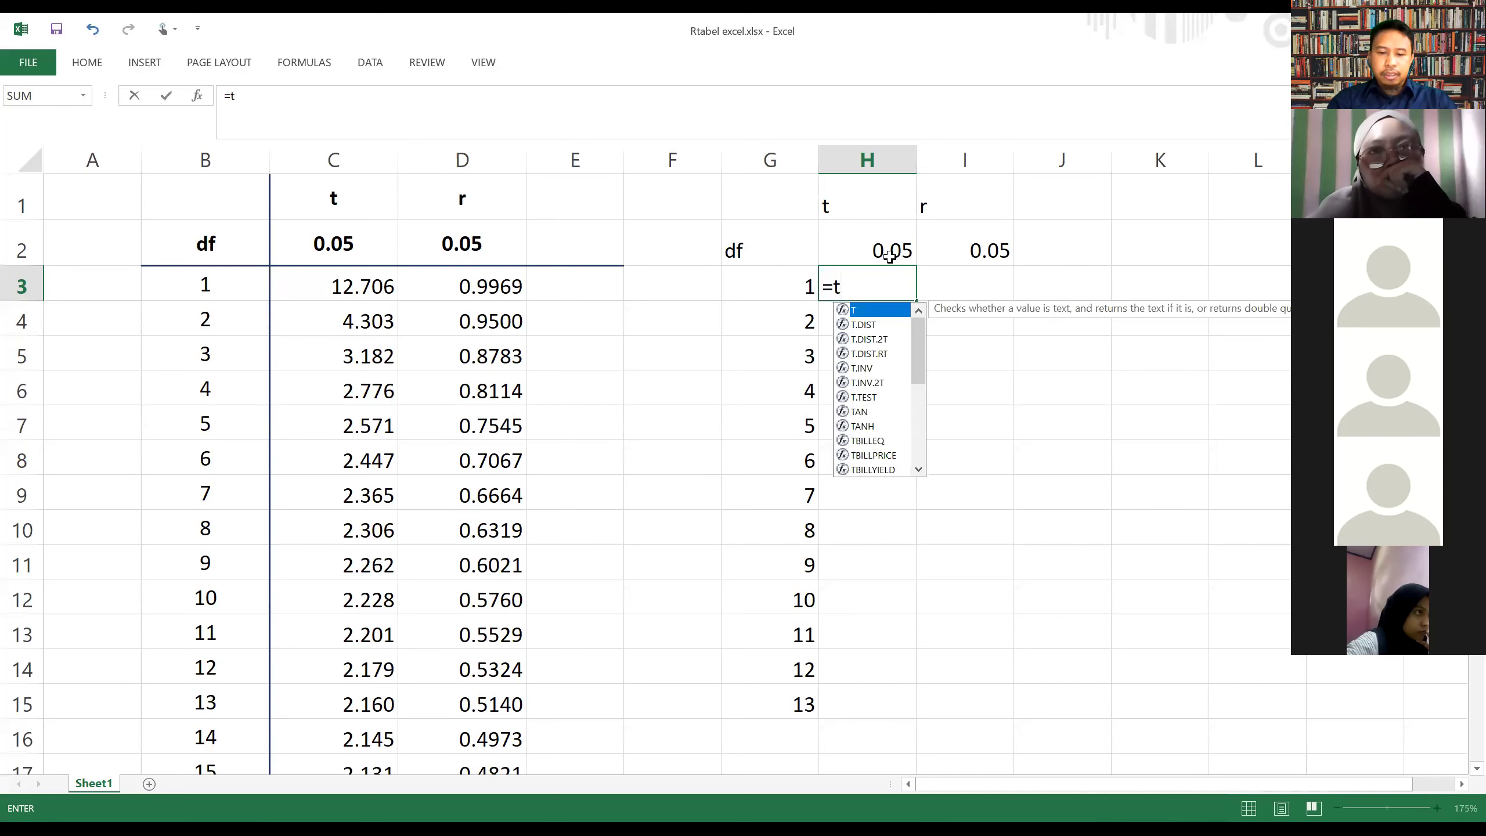
pyautogui.write('inv')
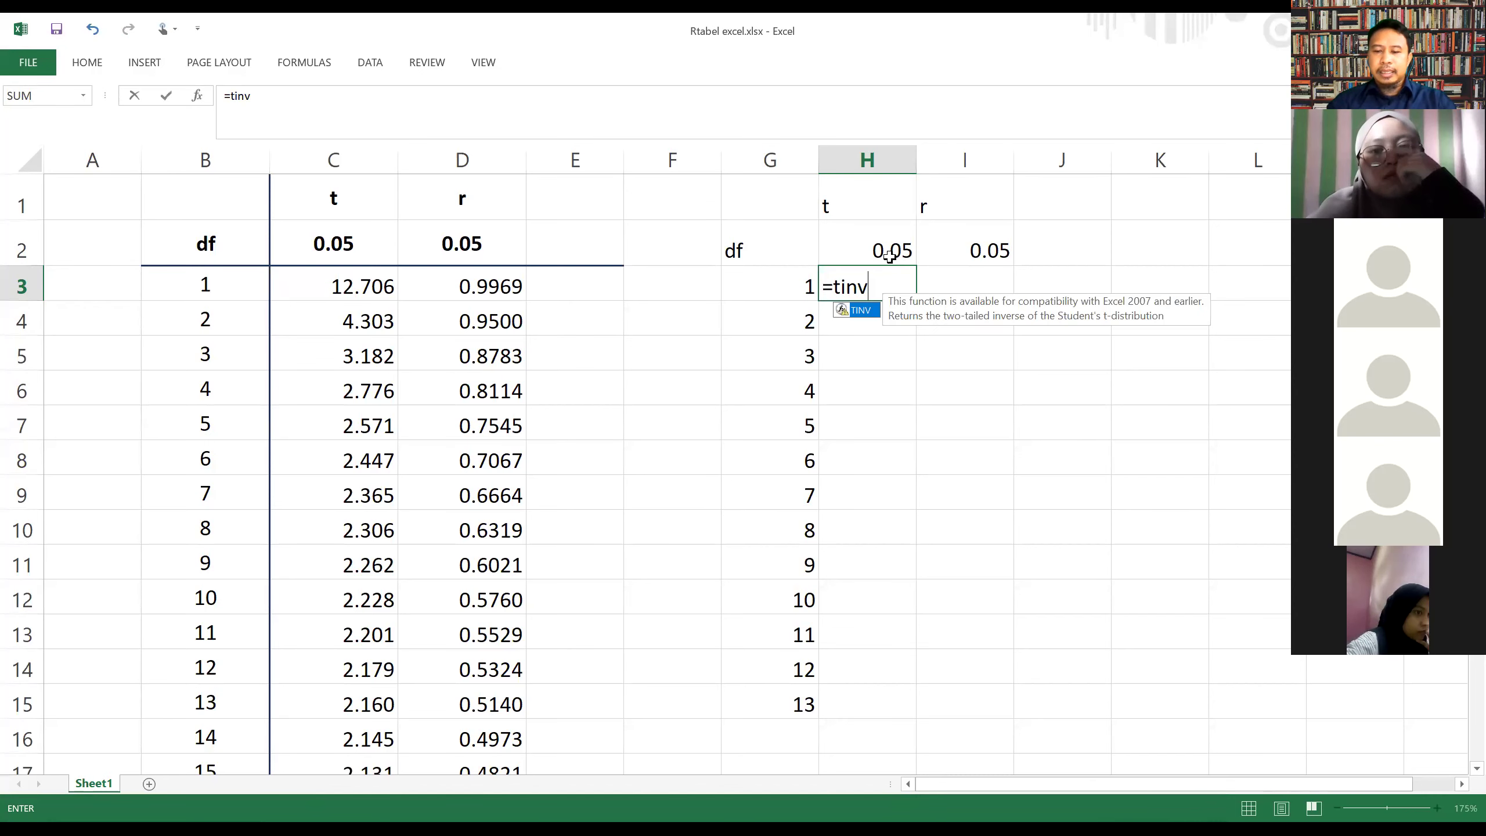
pyautogui.write('(')
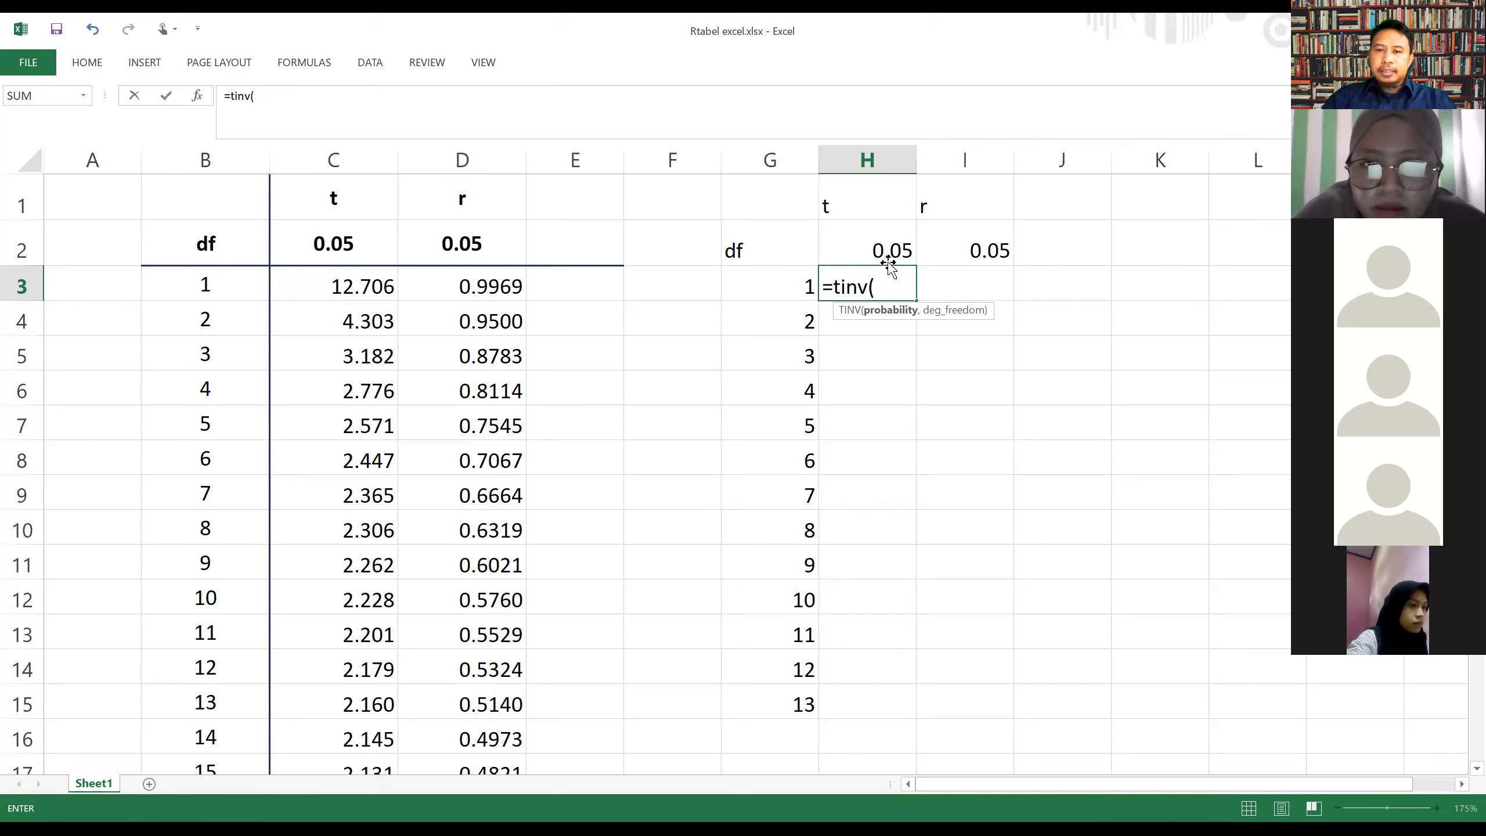
pyautogui.click(882, 246)
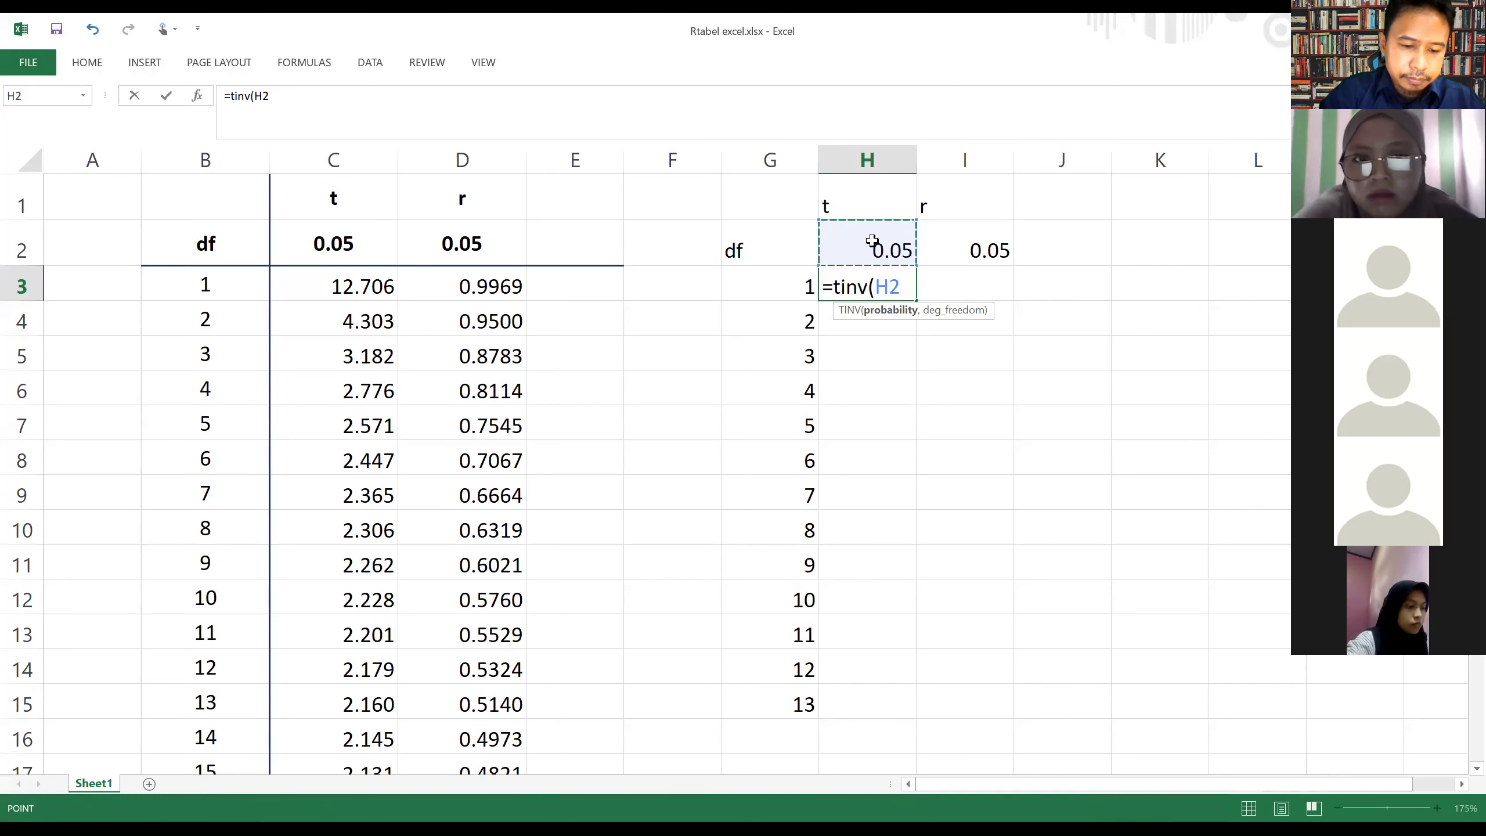
# - Make the H2 reference absolute and complete the H3 formula as =TINV($H$2,G3)
pyautogui.press('alt')
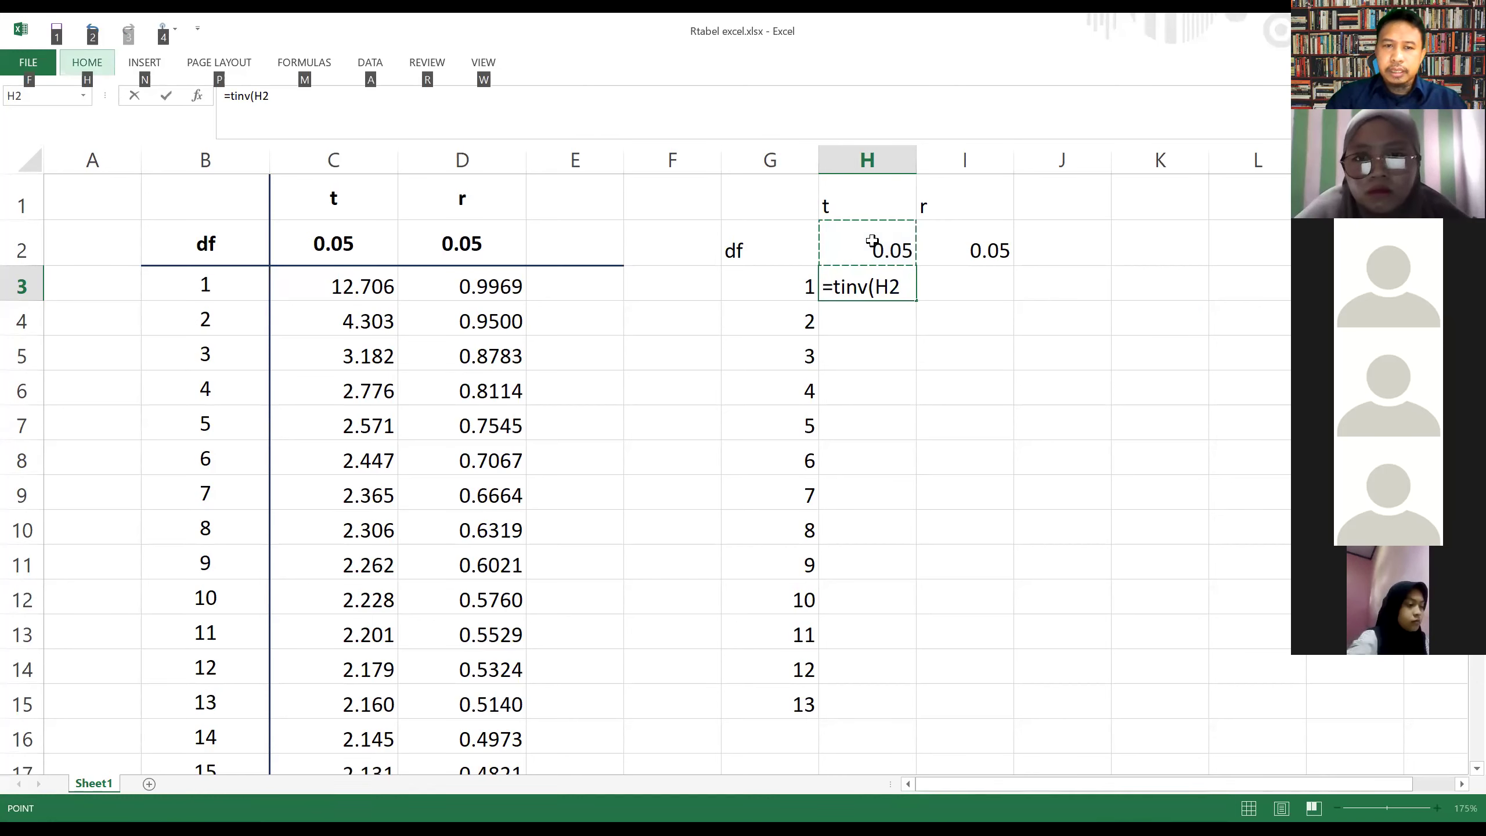
pyautogui.click(905, 281)
pyautogui.press('F4')
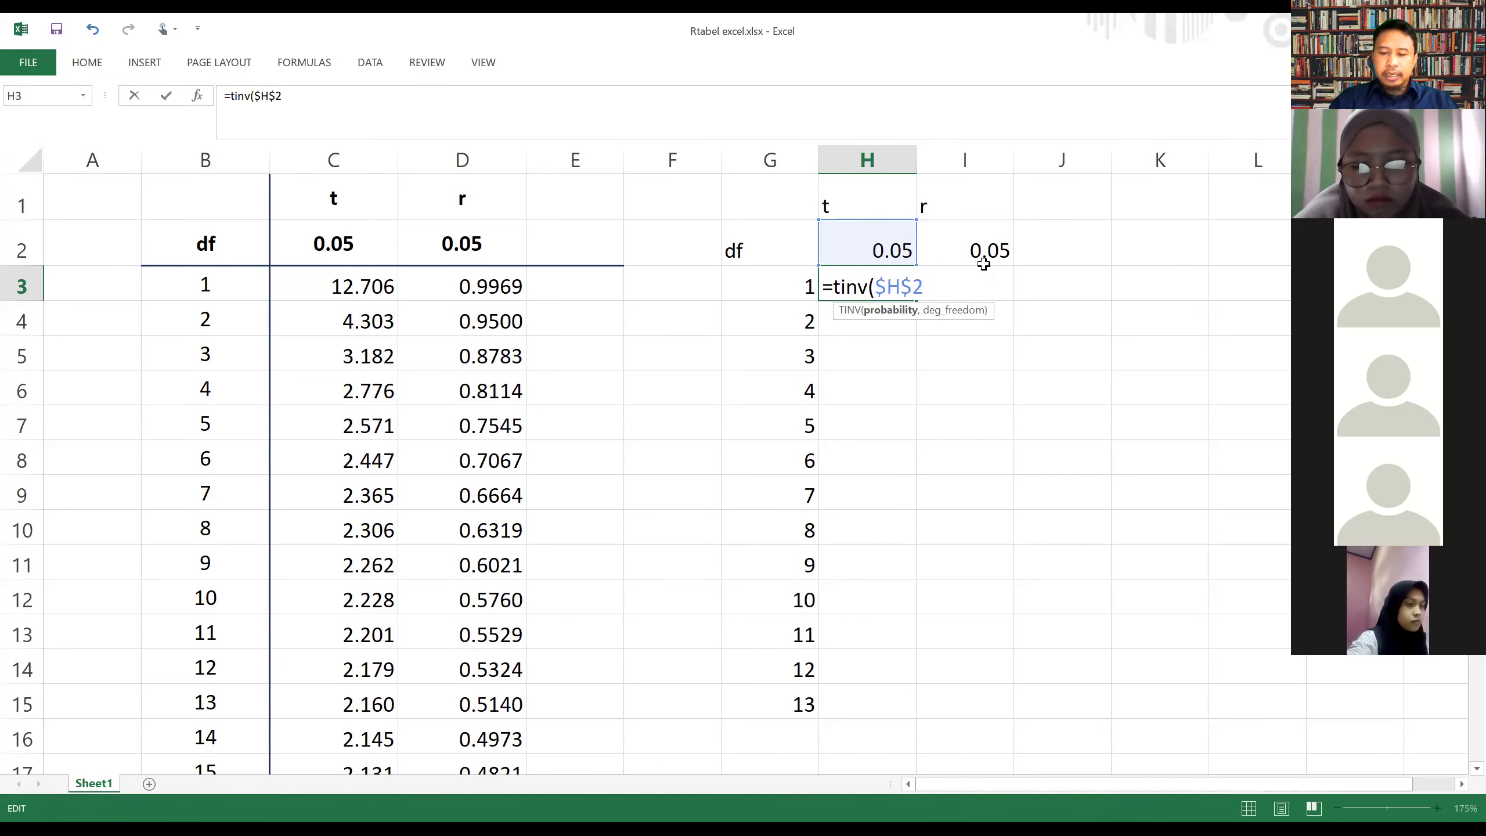
pyautogui.write(',')
pyautogui.click(763, 285)
pyautogui.write(')')
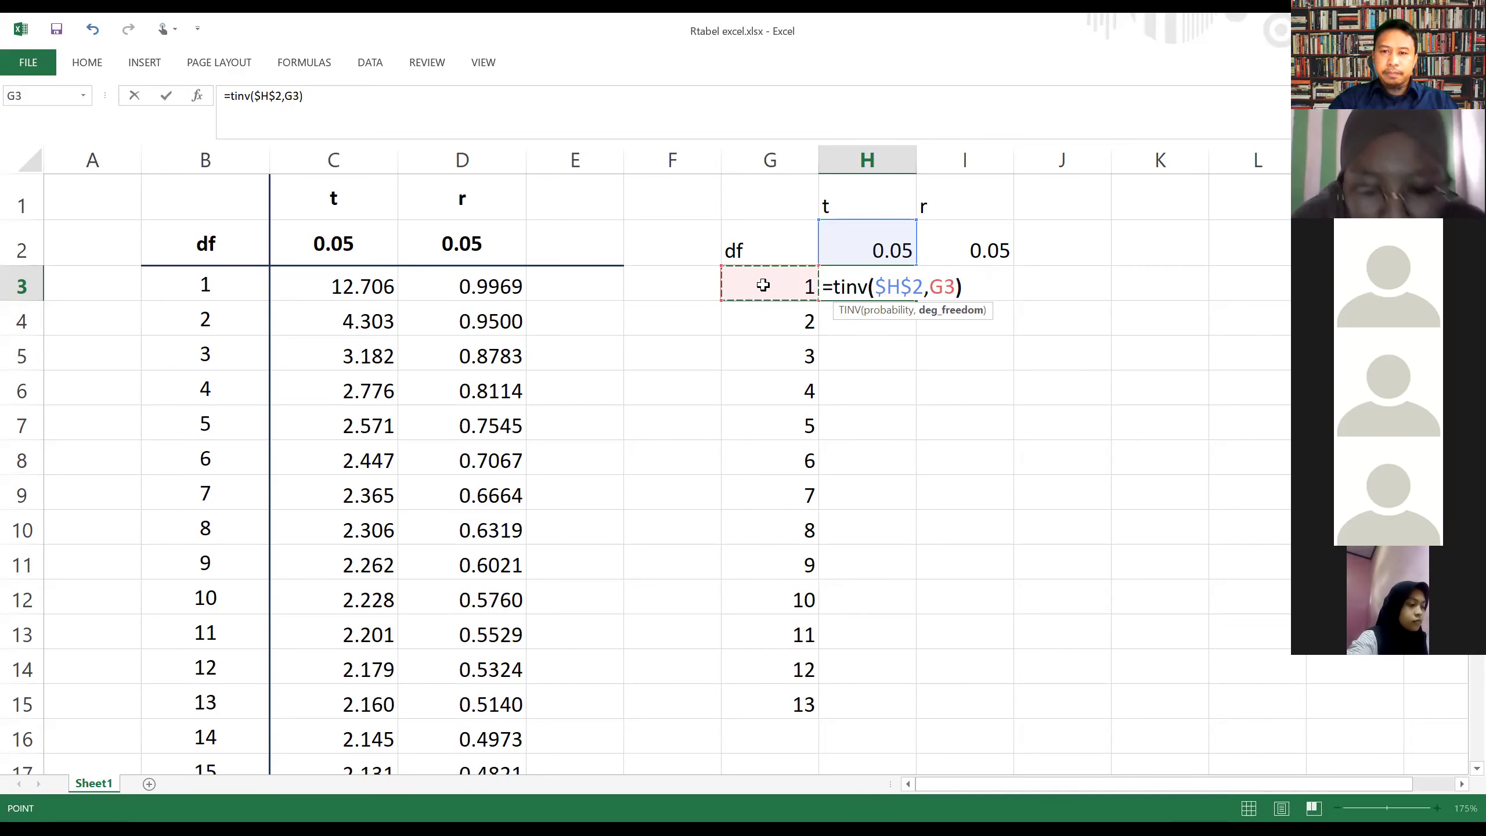
pyautogui.press('Return')
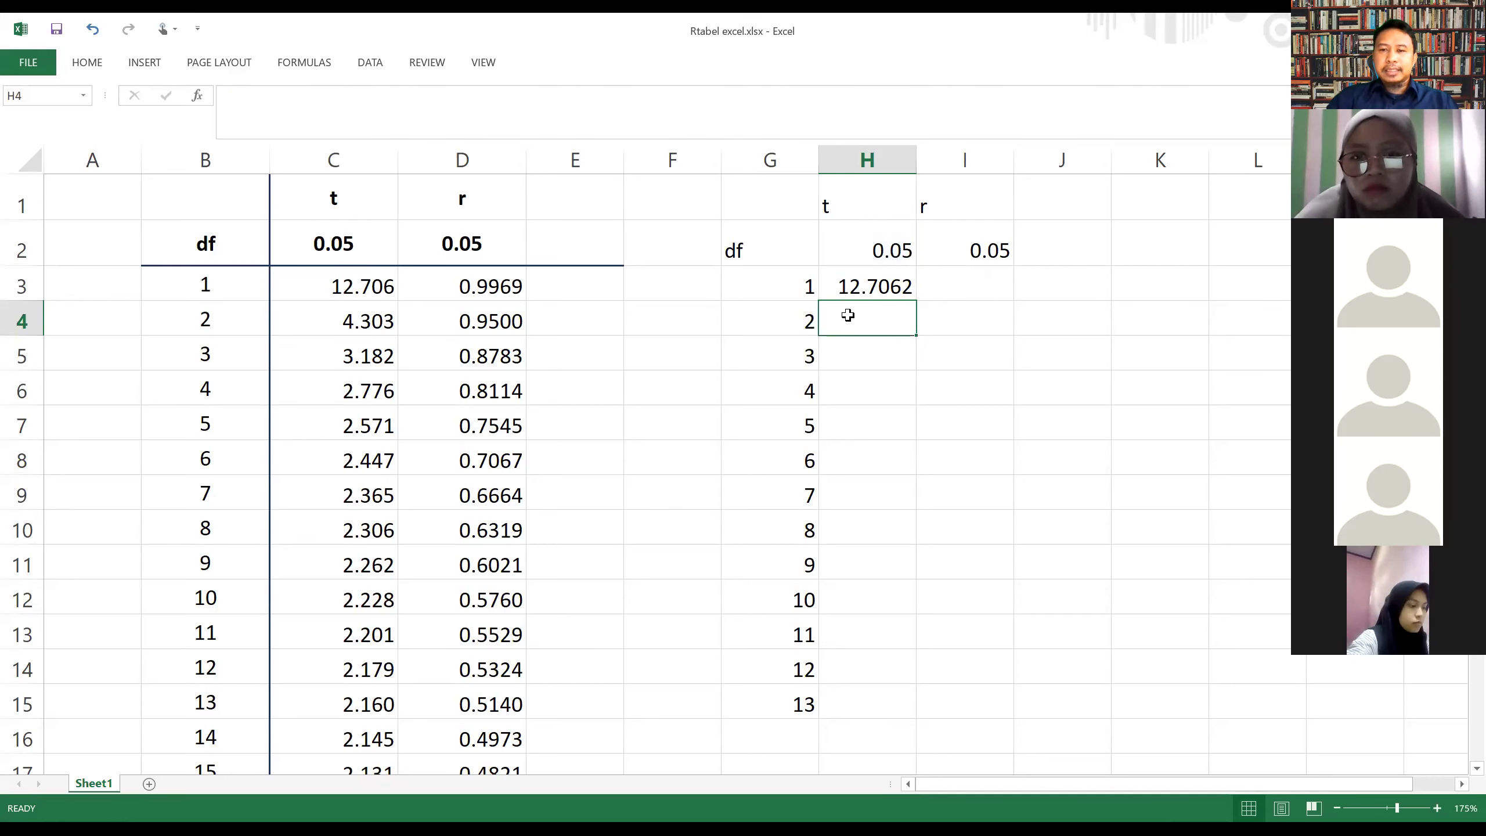
pyautogui.click(954, 281)
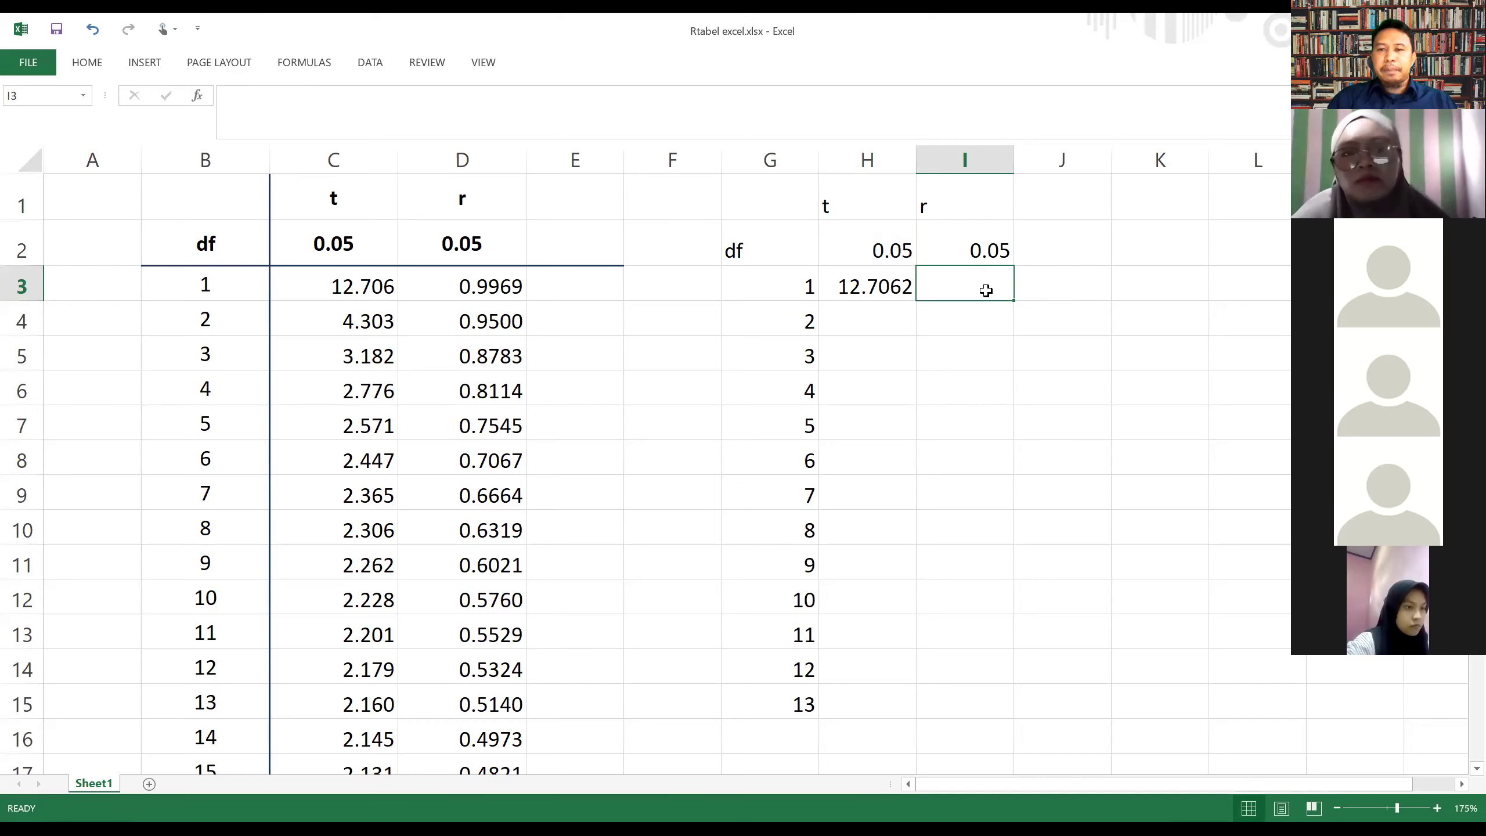
pyautogui.write('=')
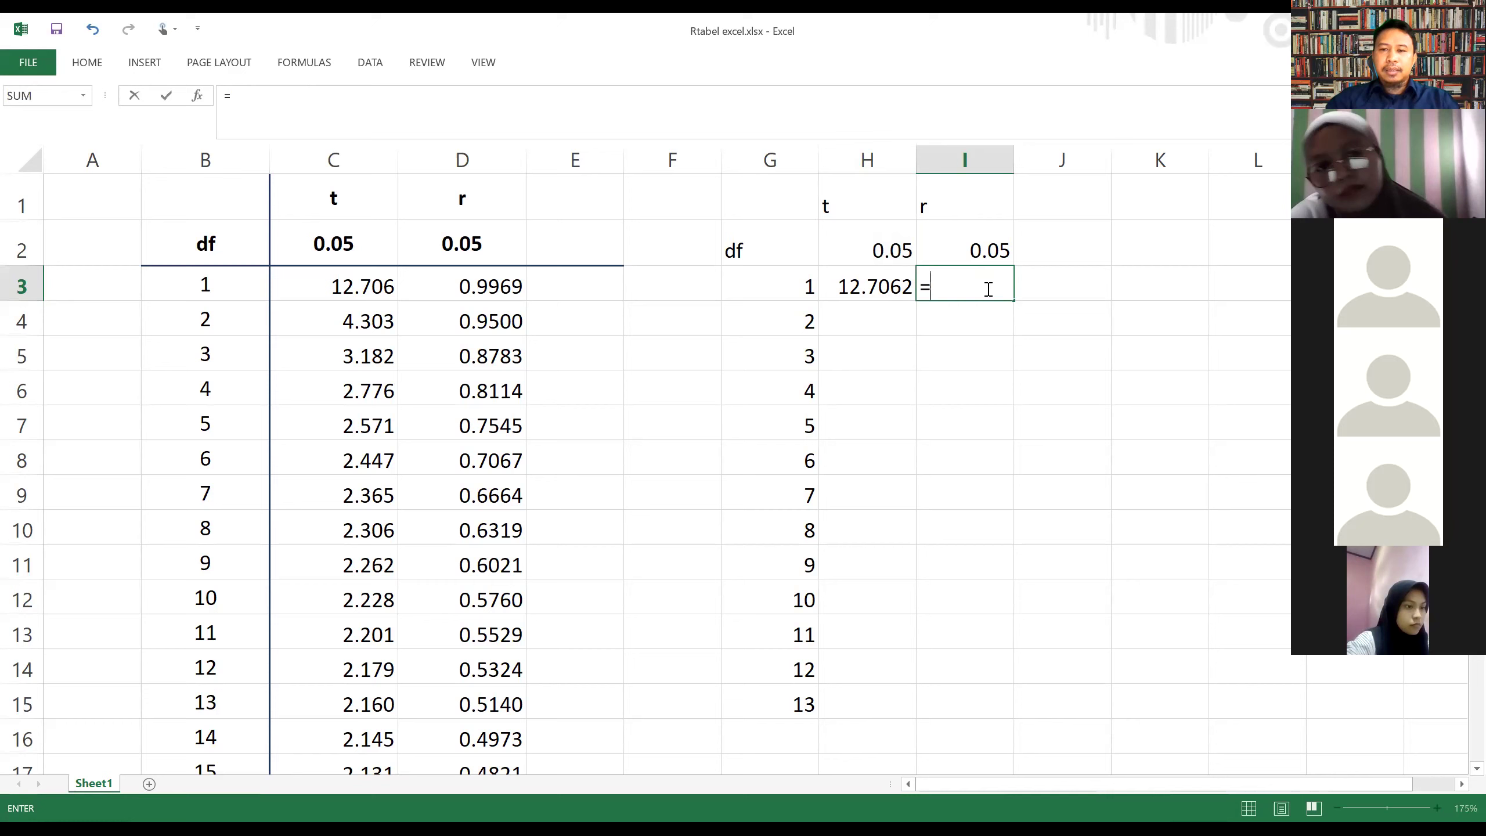
pyautogui.press('BackSpace')
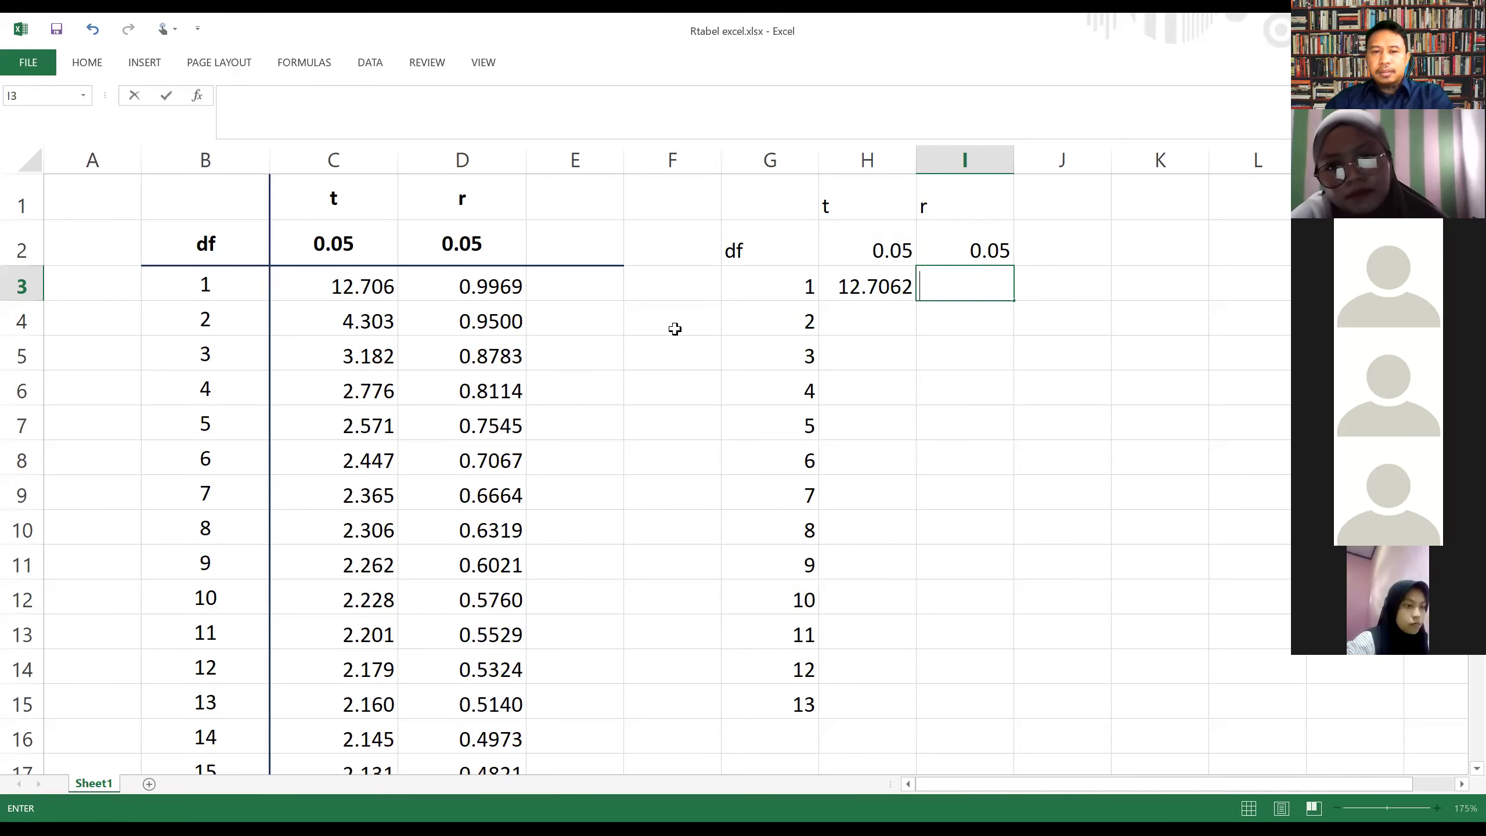
# - Open the r formula in D3 of the existing table and clear the accidentally altered formula from the cell
pyautogui.doubleClick(511, 285)
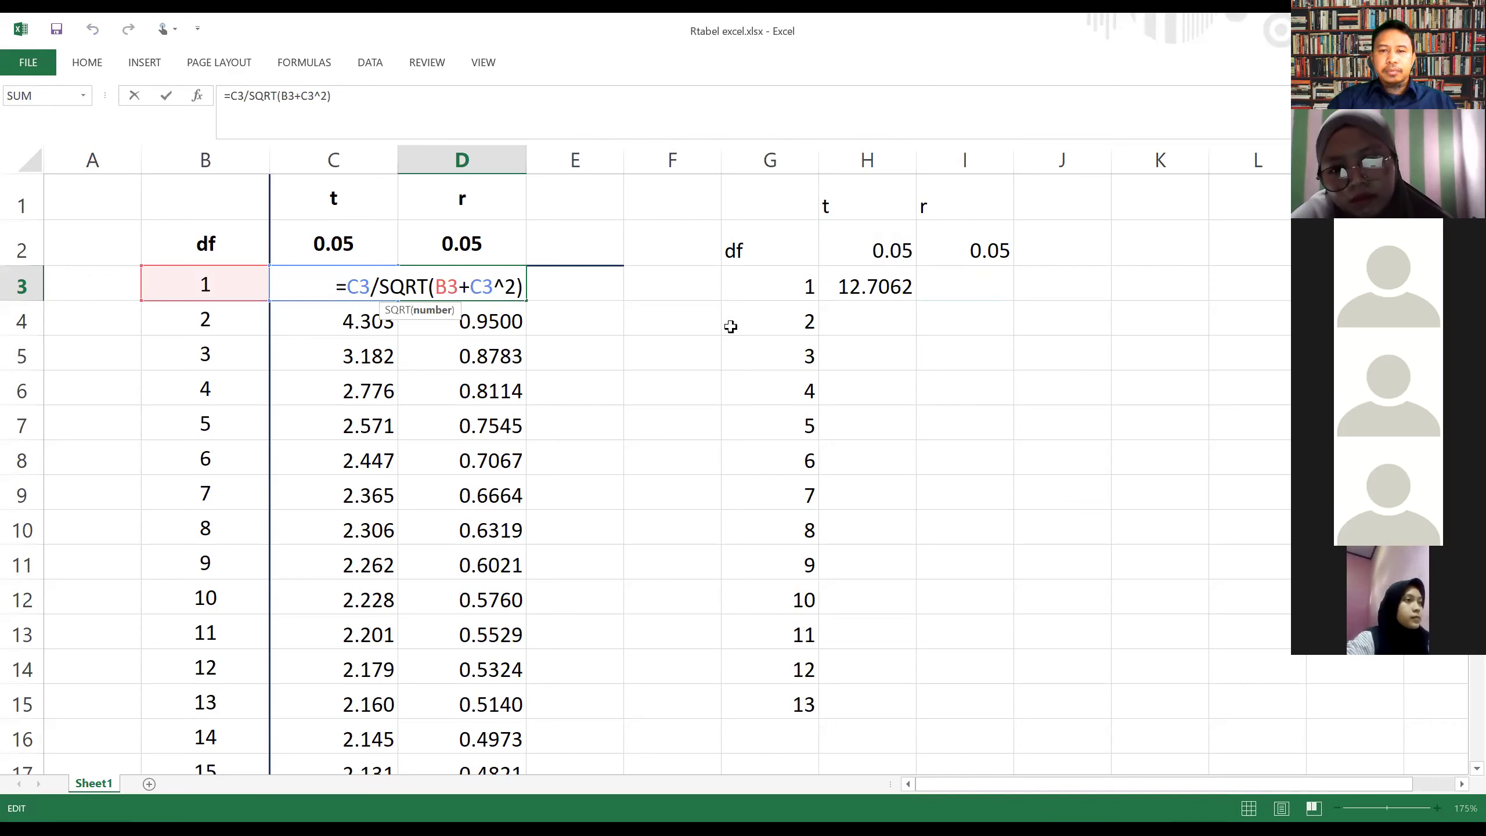
pyautogui.click(591, 285)
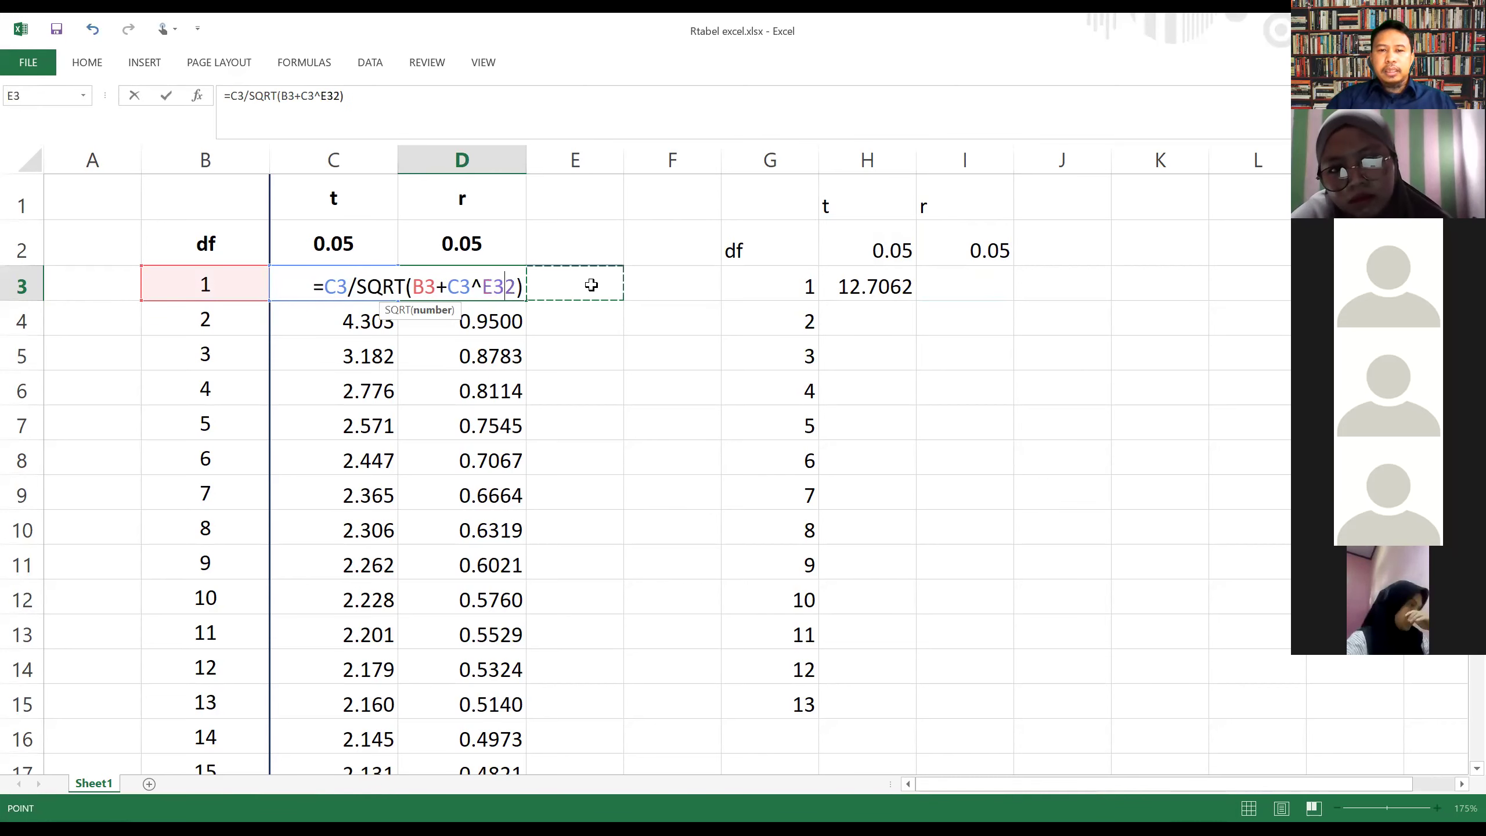
pyautogui.click(469, 285)
pyautogui.press('BackSpace')
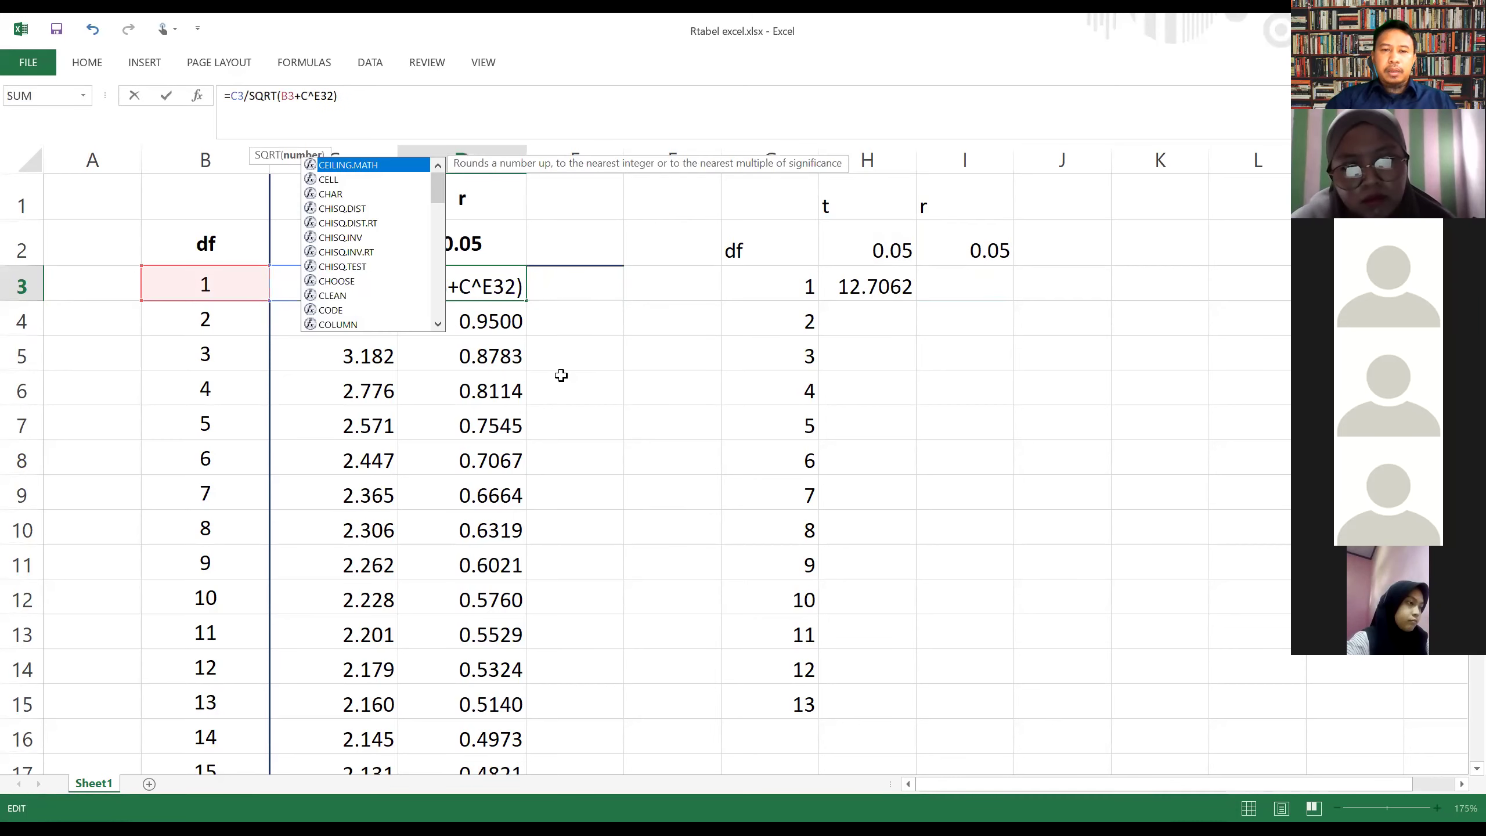
pyautogui.press('Return')
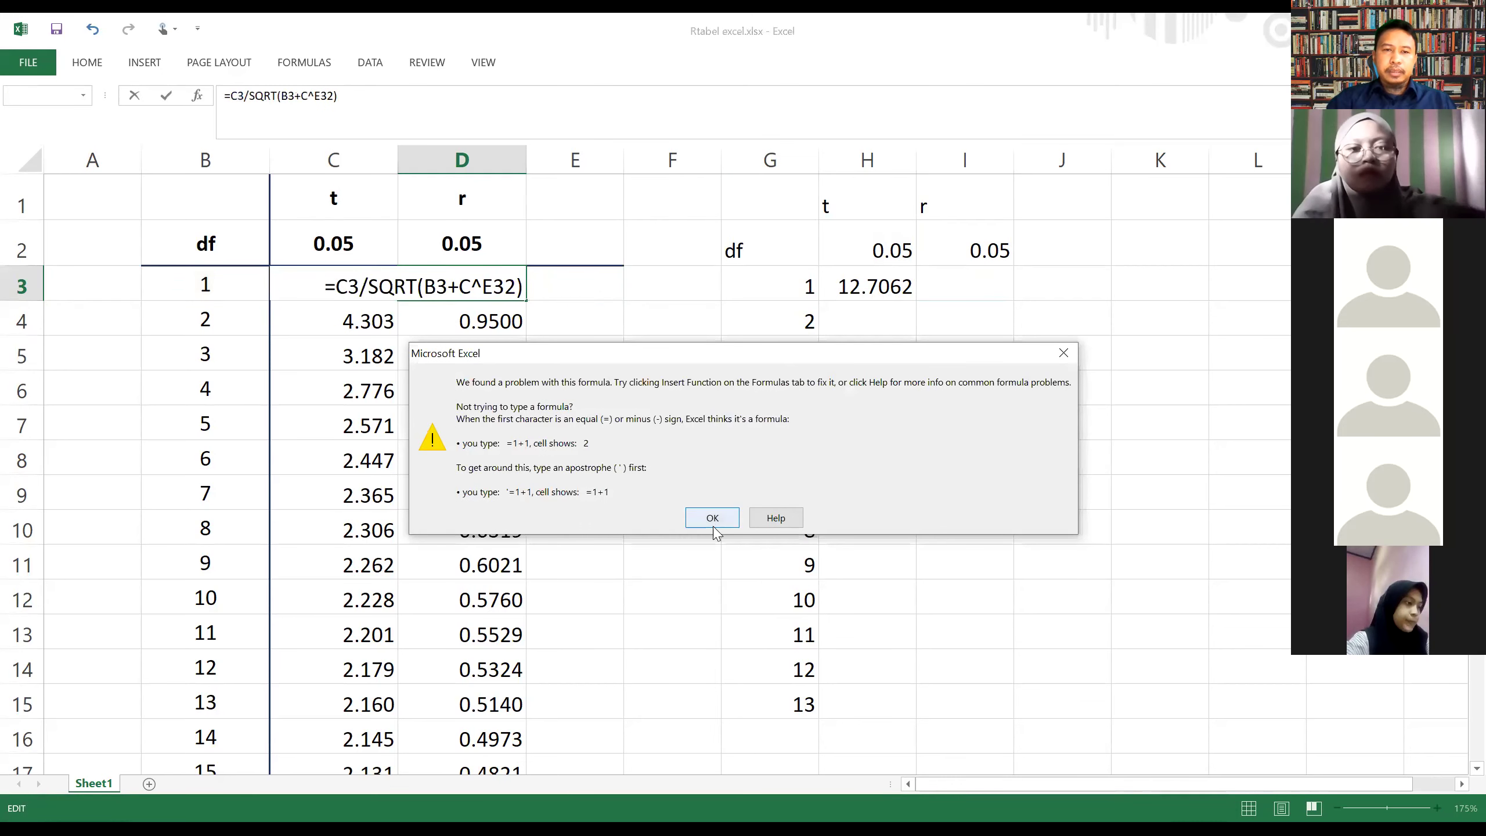
pyautogui.click(708, 517)
pyautogui.moveTo(206, 98); pyautogui.dragTo(340, 97)
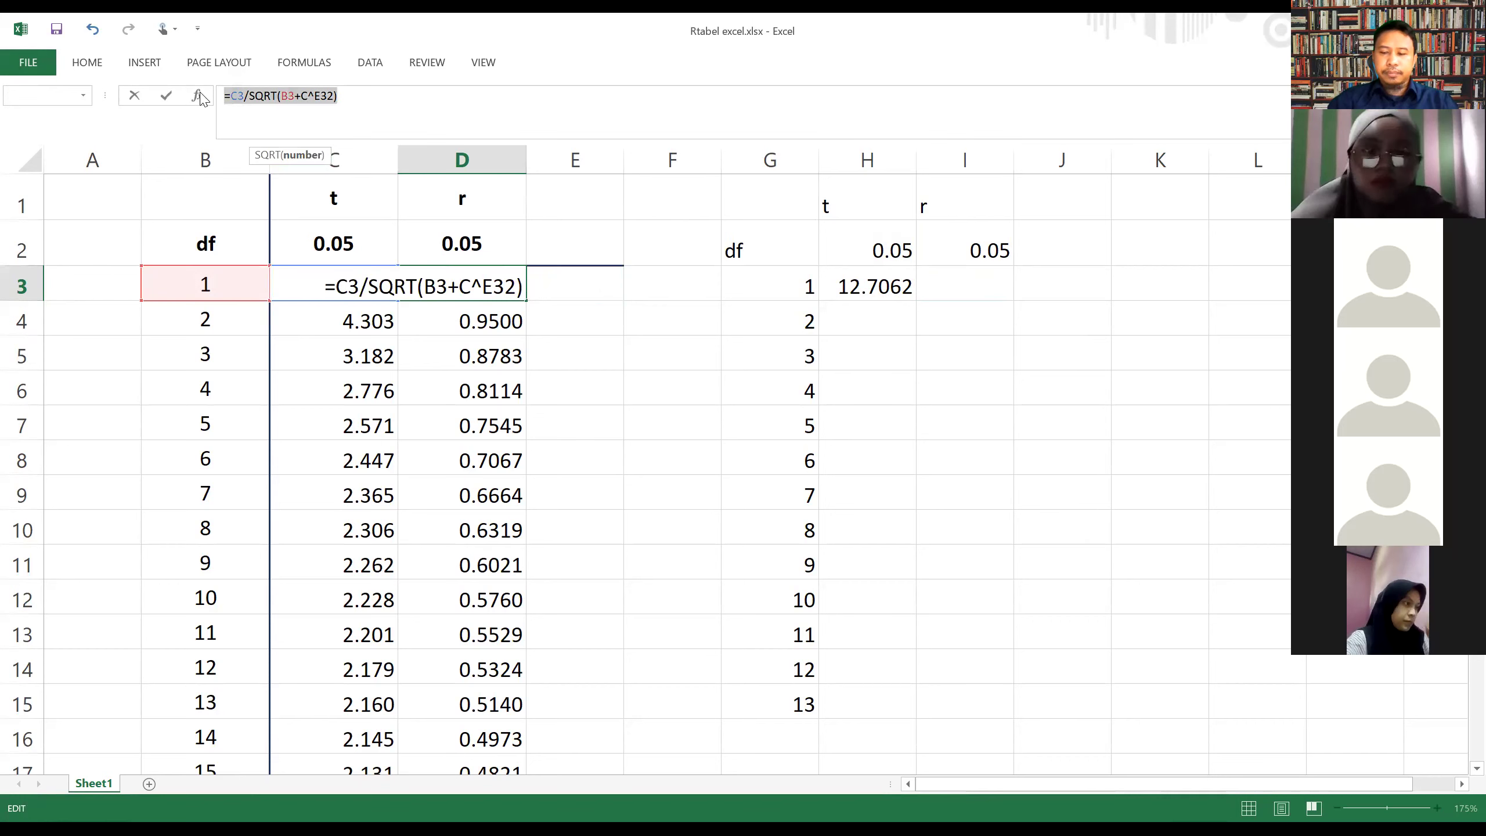
pyautogui.press('BackSpace')
pyautogui.click(685, 341)
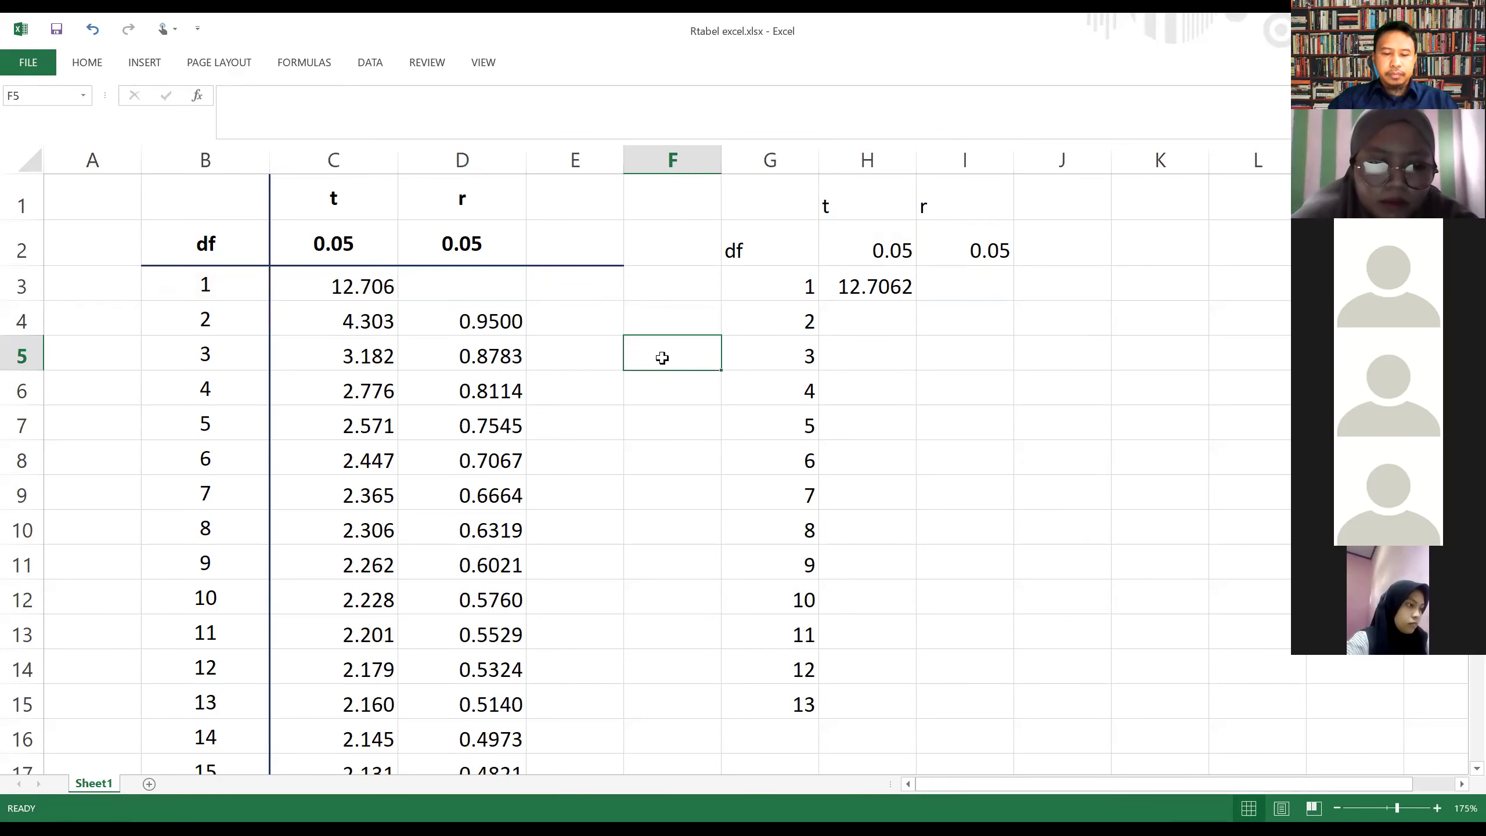
# - Undo the clearing of the r formula in D3 and select cell I3 of the new table
pyautogui.hotkey('ctrl', 'z')
pyautogui.click(953, 282)
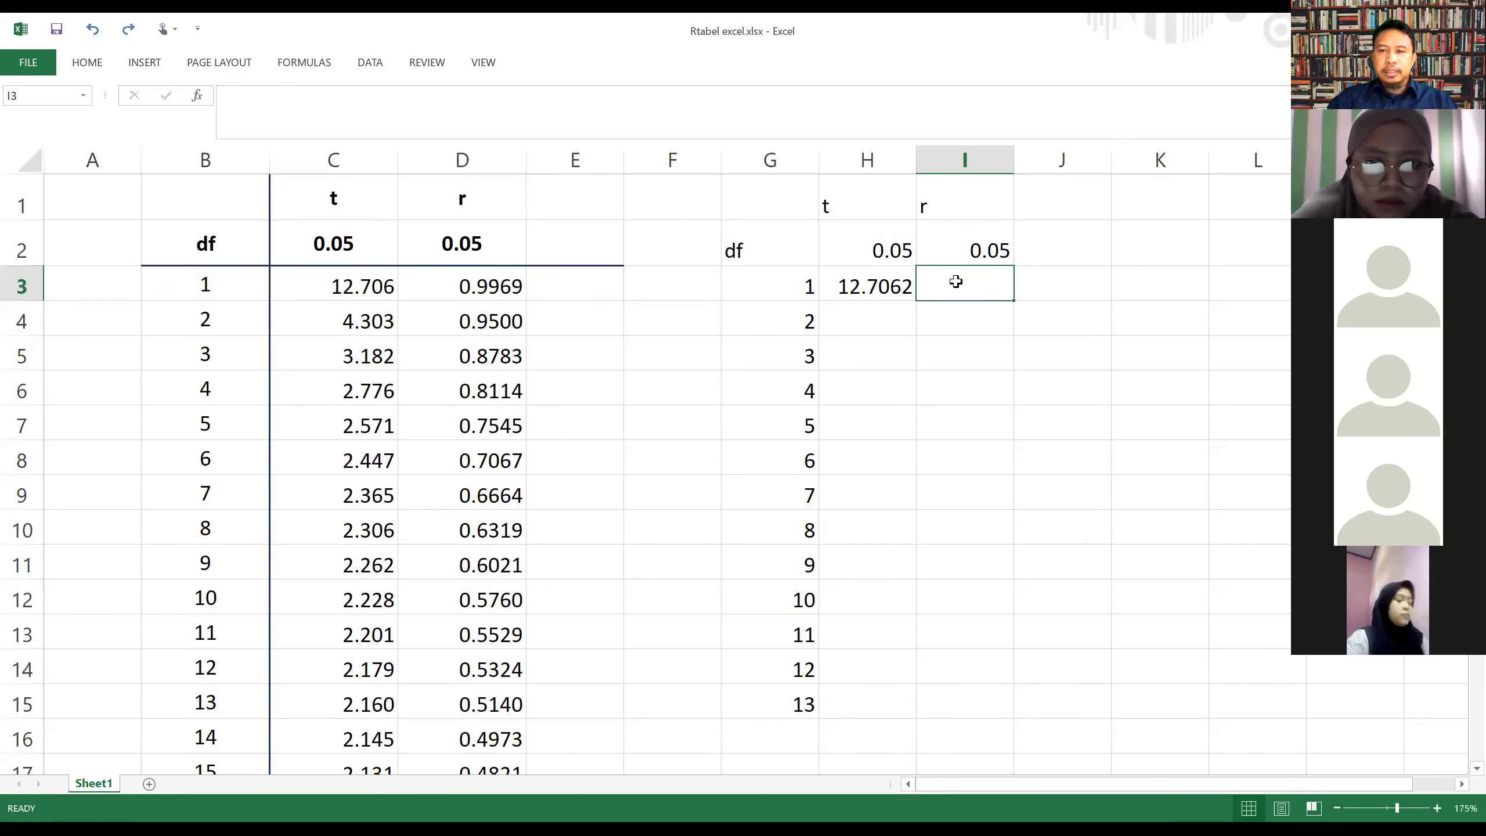
pyautogui.write('=')
pyautogui.click(866, 287)
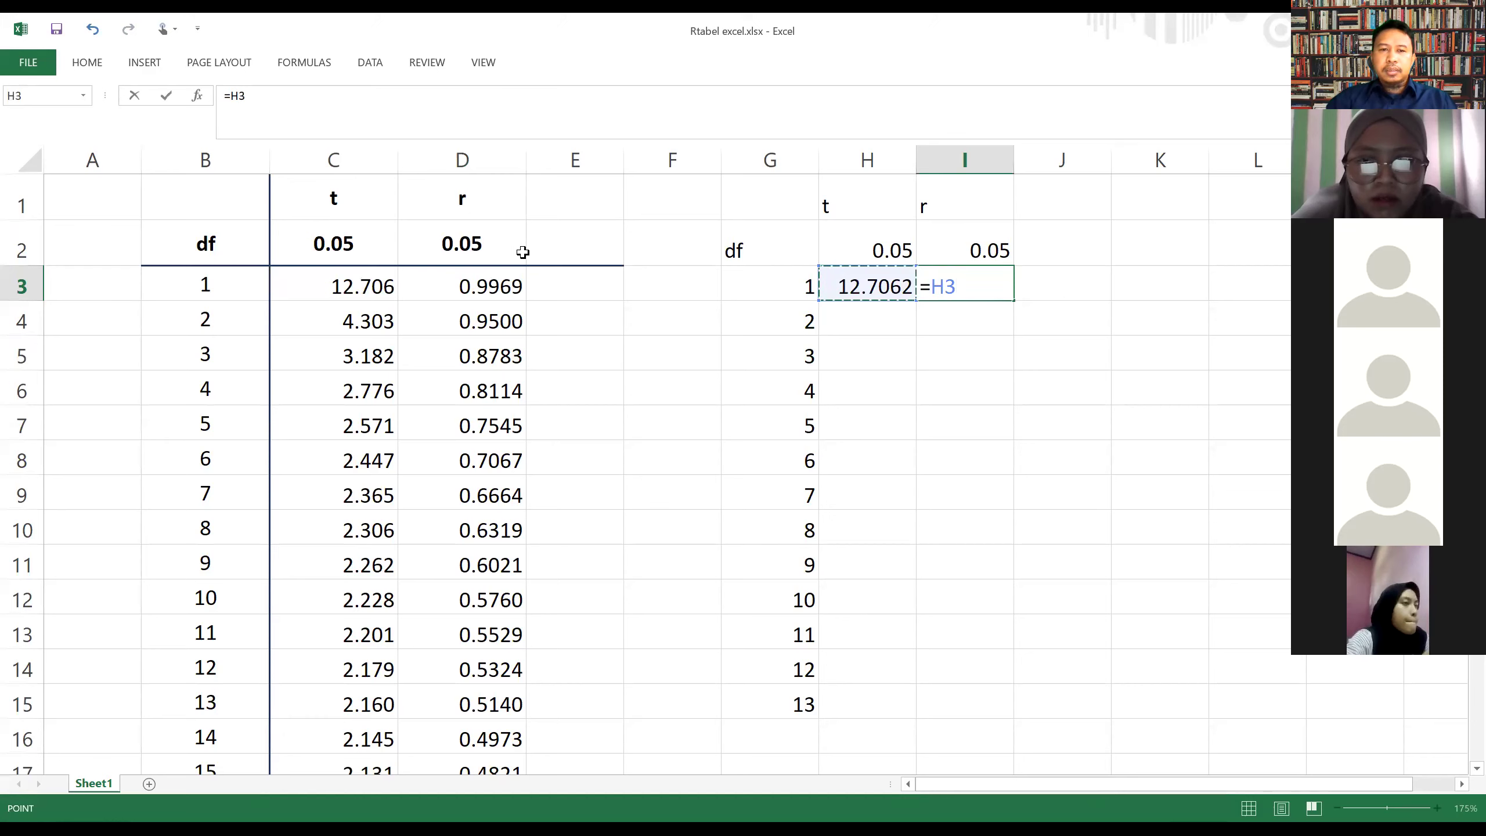
pyautogui.write('/')
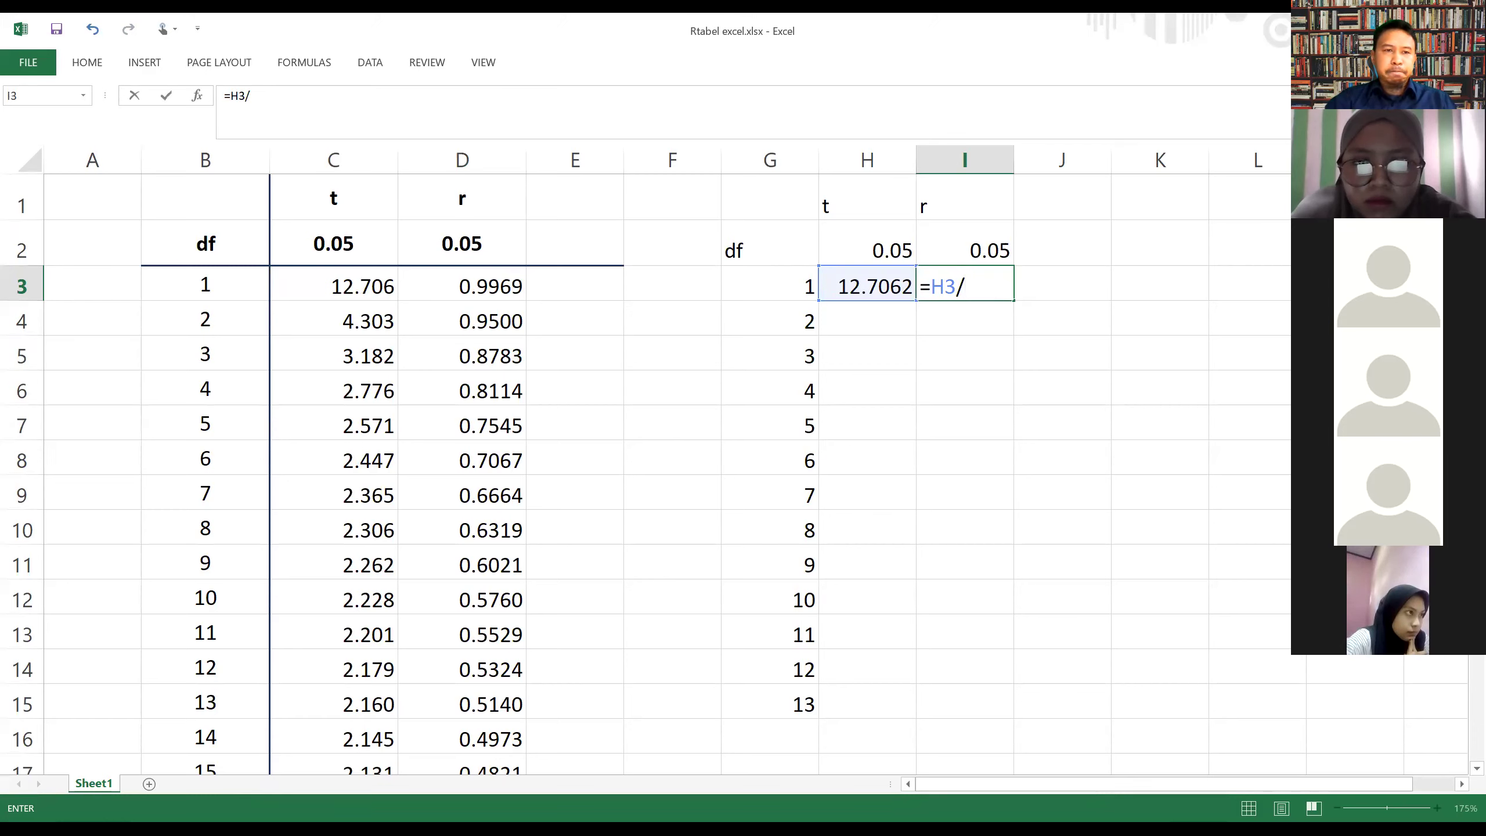
pyautogui.hotkey('alt', 'Tab')
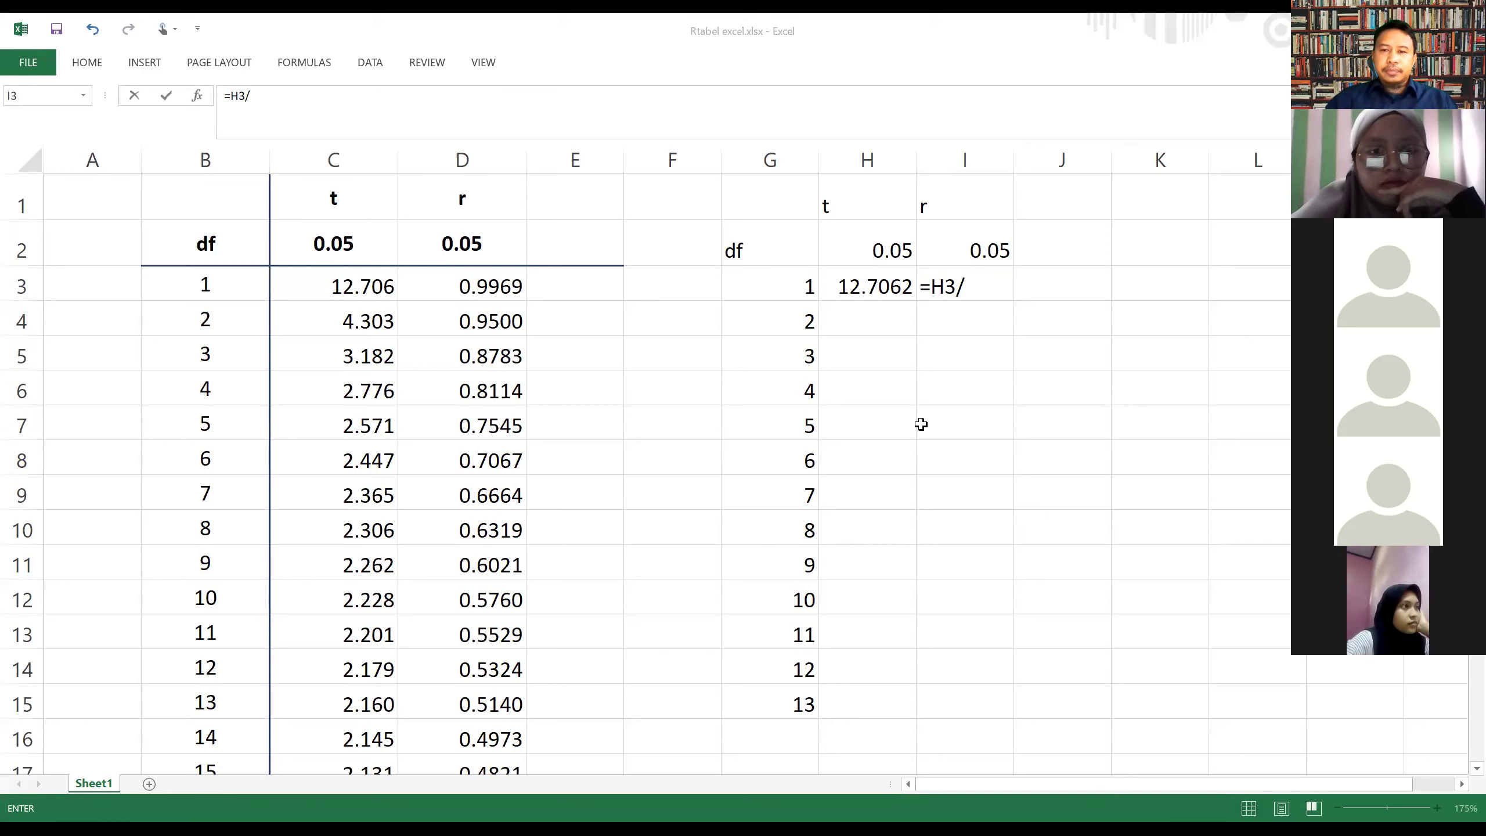
pyautogui.click(944, 285)
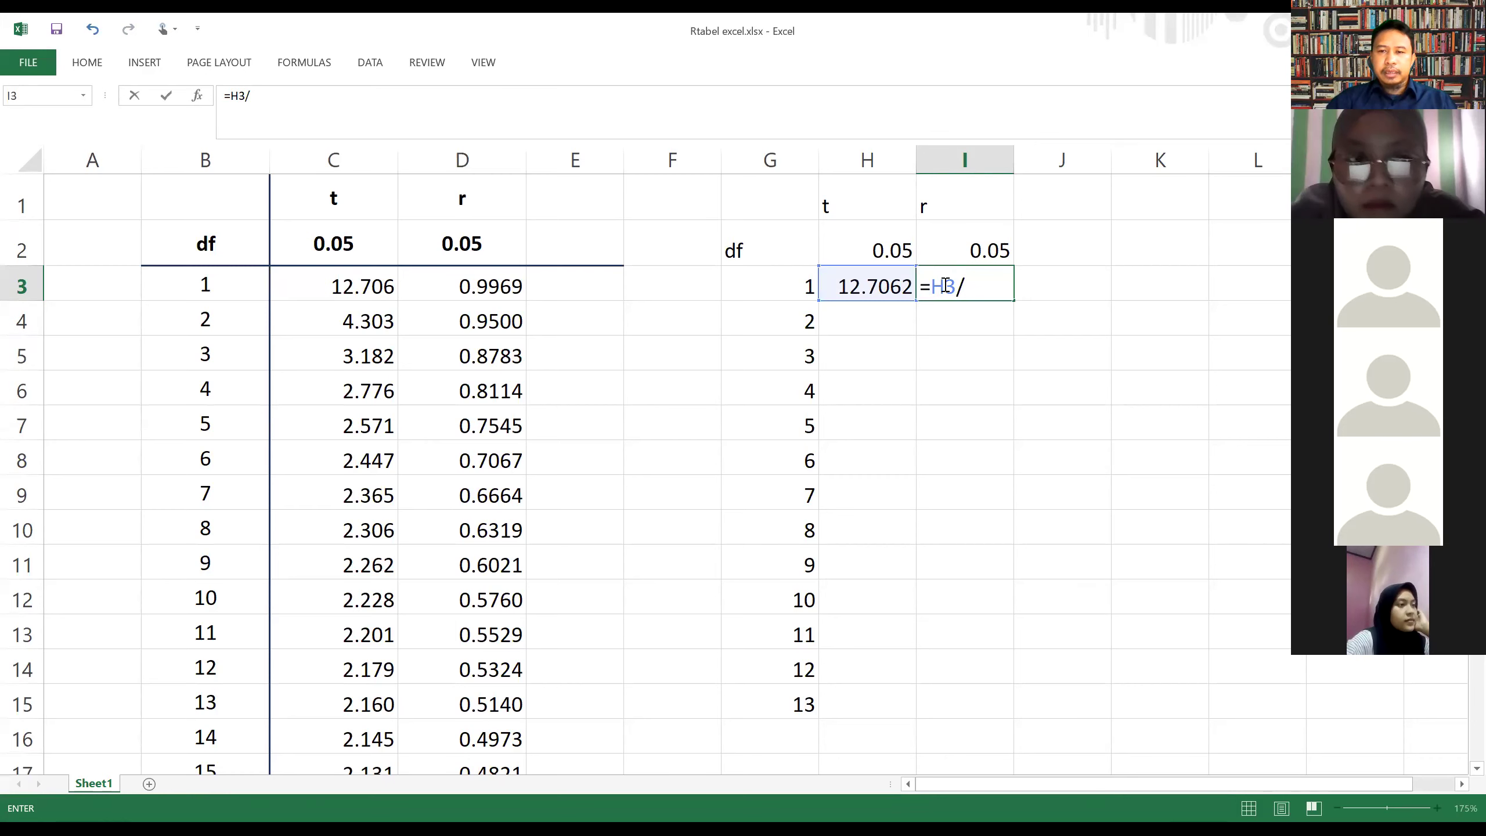
pyautogui.moveTo(964, 286); pyautogui.dragTo(902, 282)
pyautogui.press('BackSpace')
pyautogui.click(497, 276)
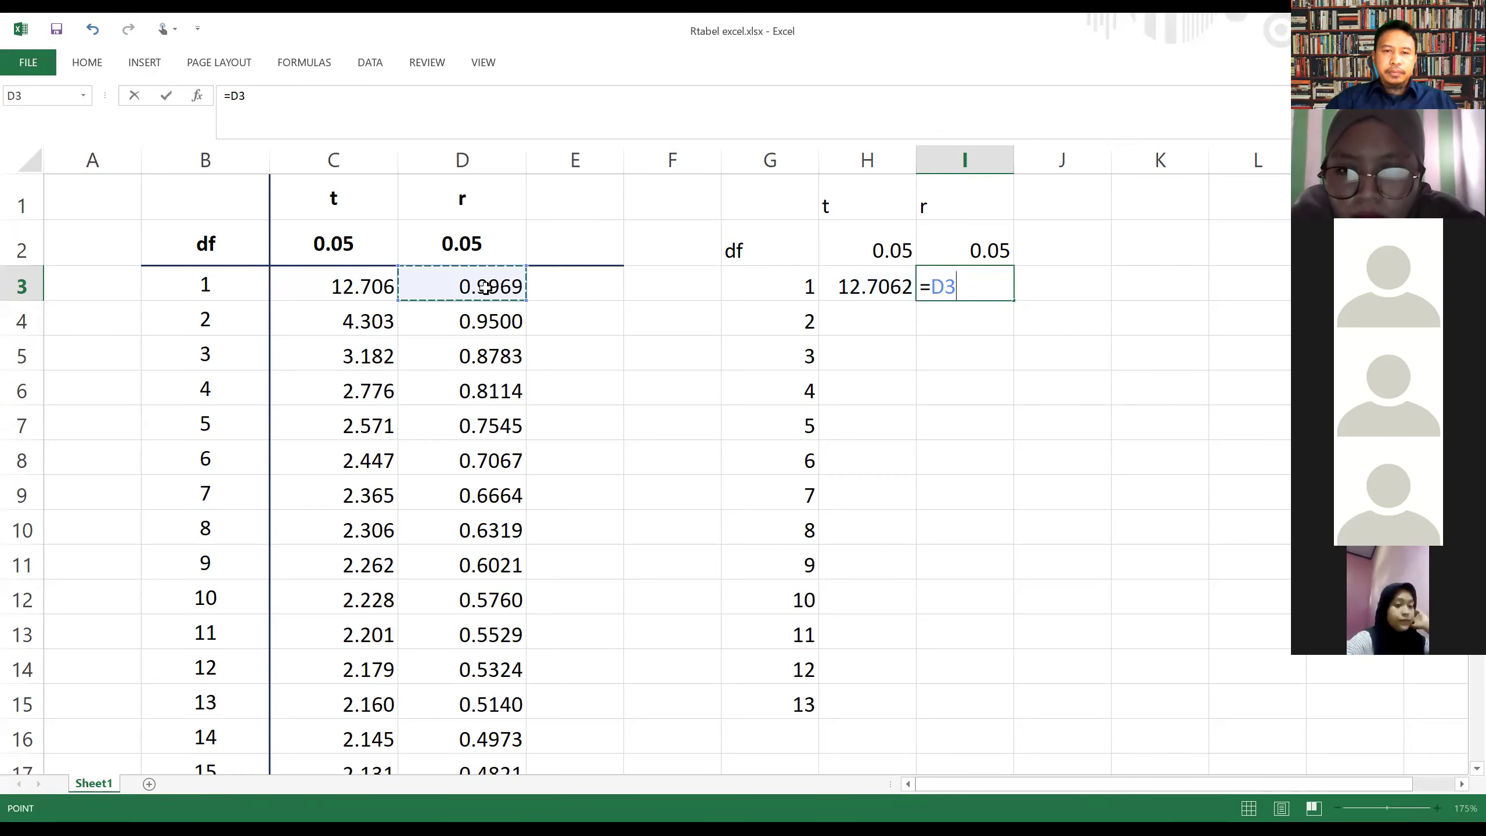
pyautogui.hotkey('shift', 'Home')
pyautogui.press('BackSpace')
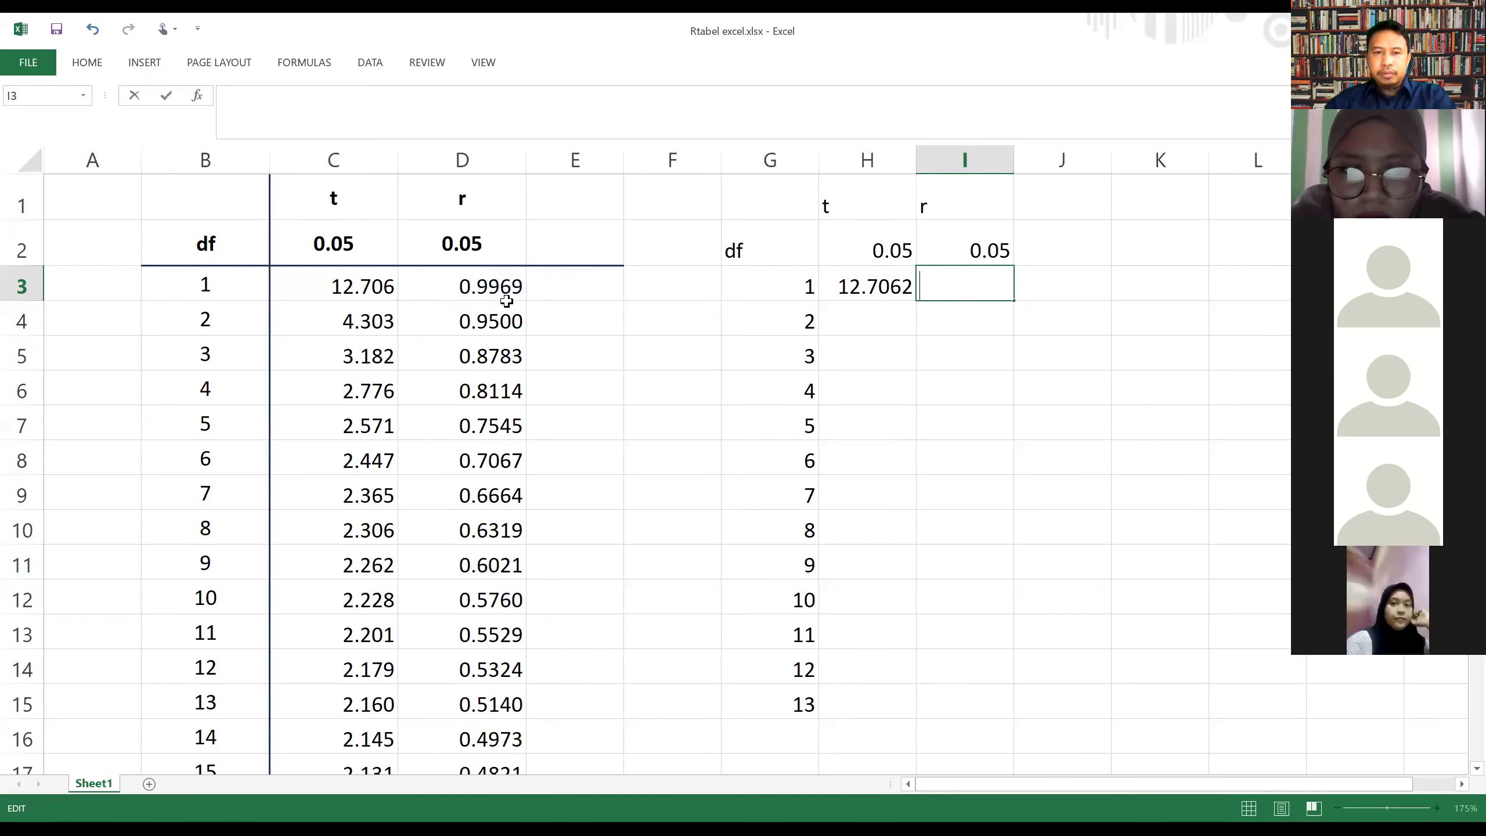
# - Open the existing r formula in D3 for reference and return to cell I3
pyautogui.click(504, 287)
pyautogui.doubleClick(493, 286)
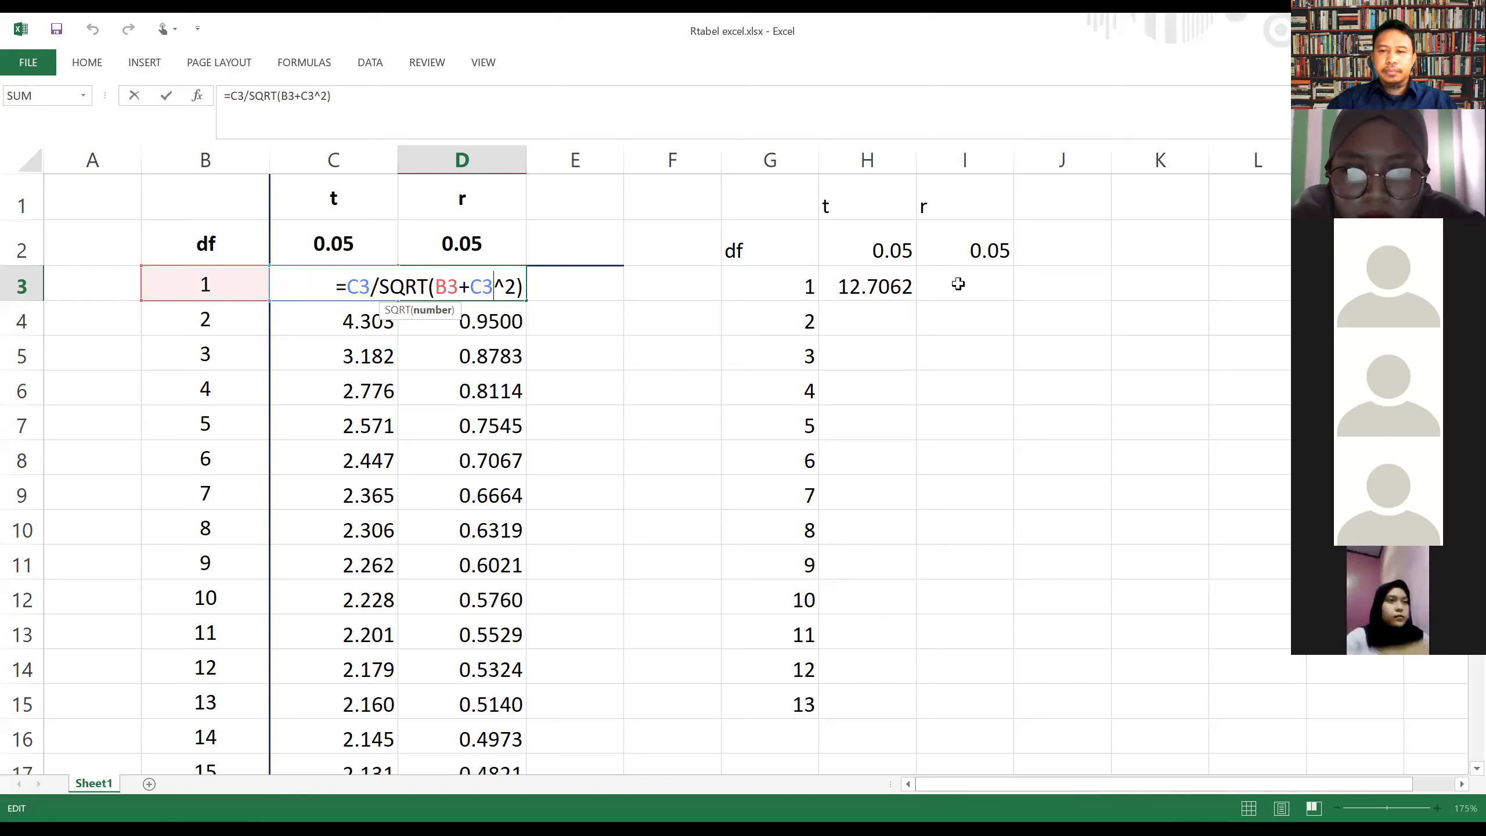
pyautogui.click(984, 269)
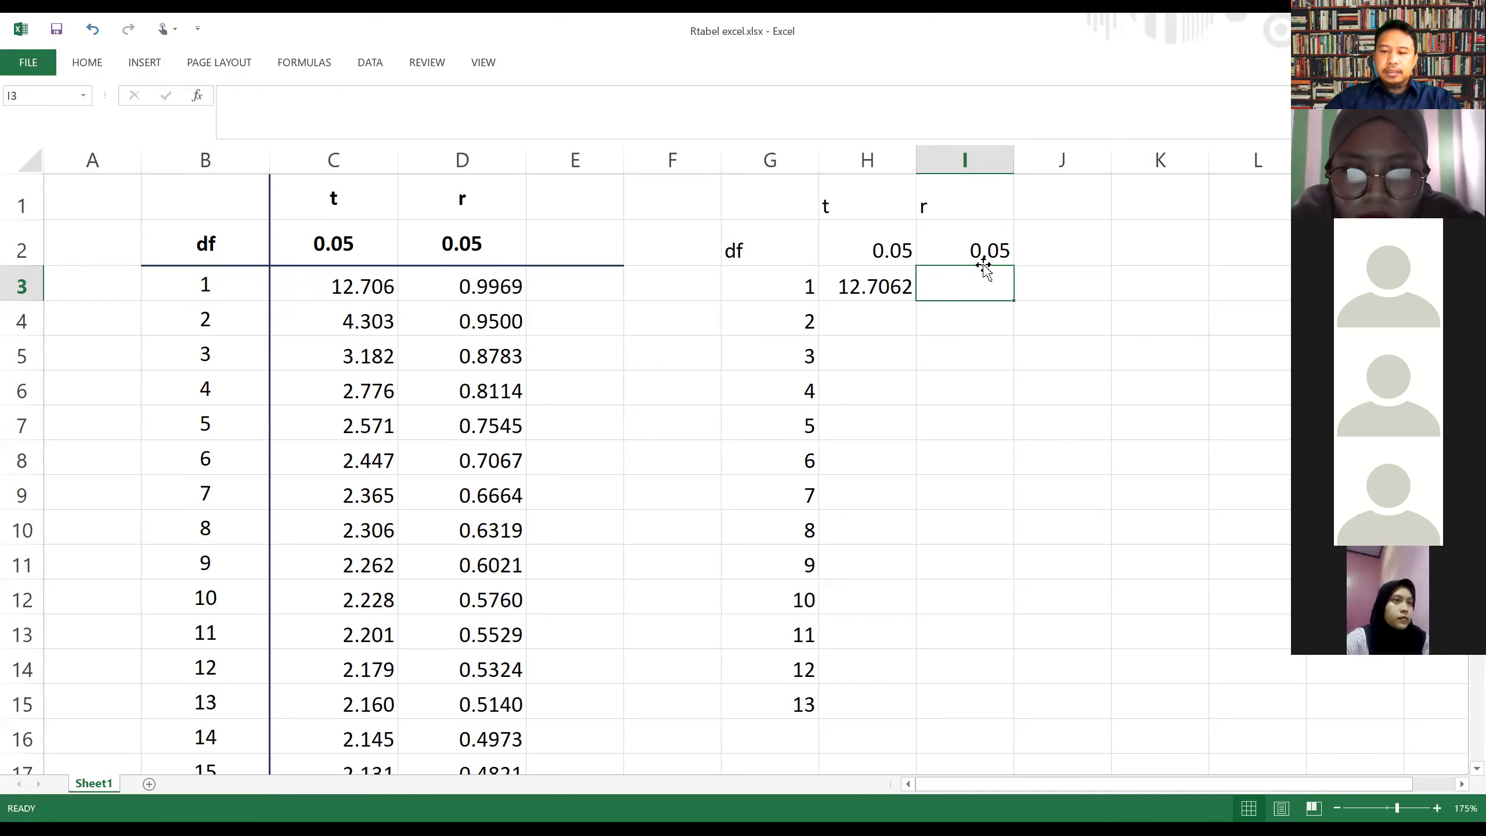
pyautogui.write('=')
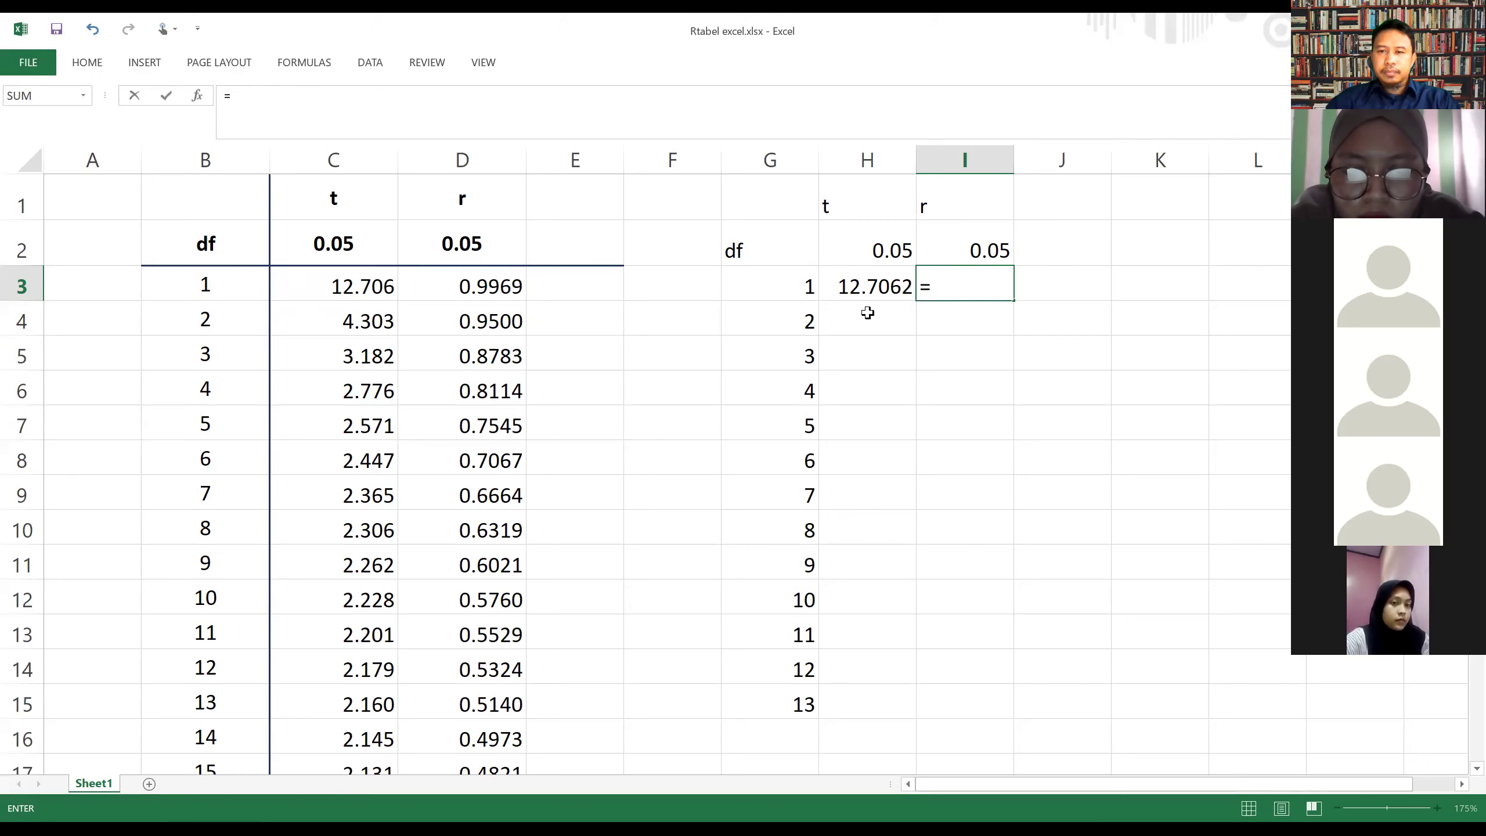
pyautogui.click(872, 277)
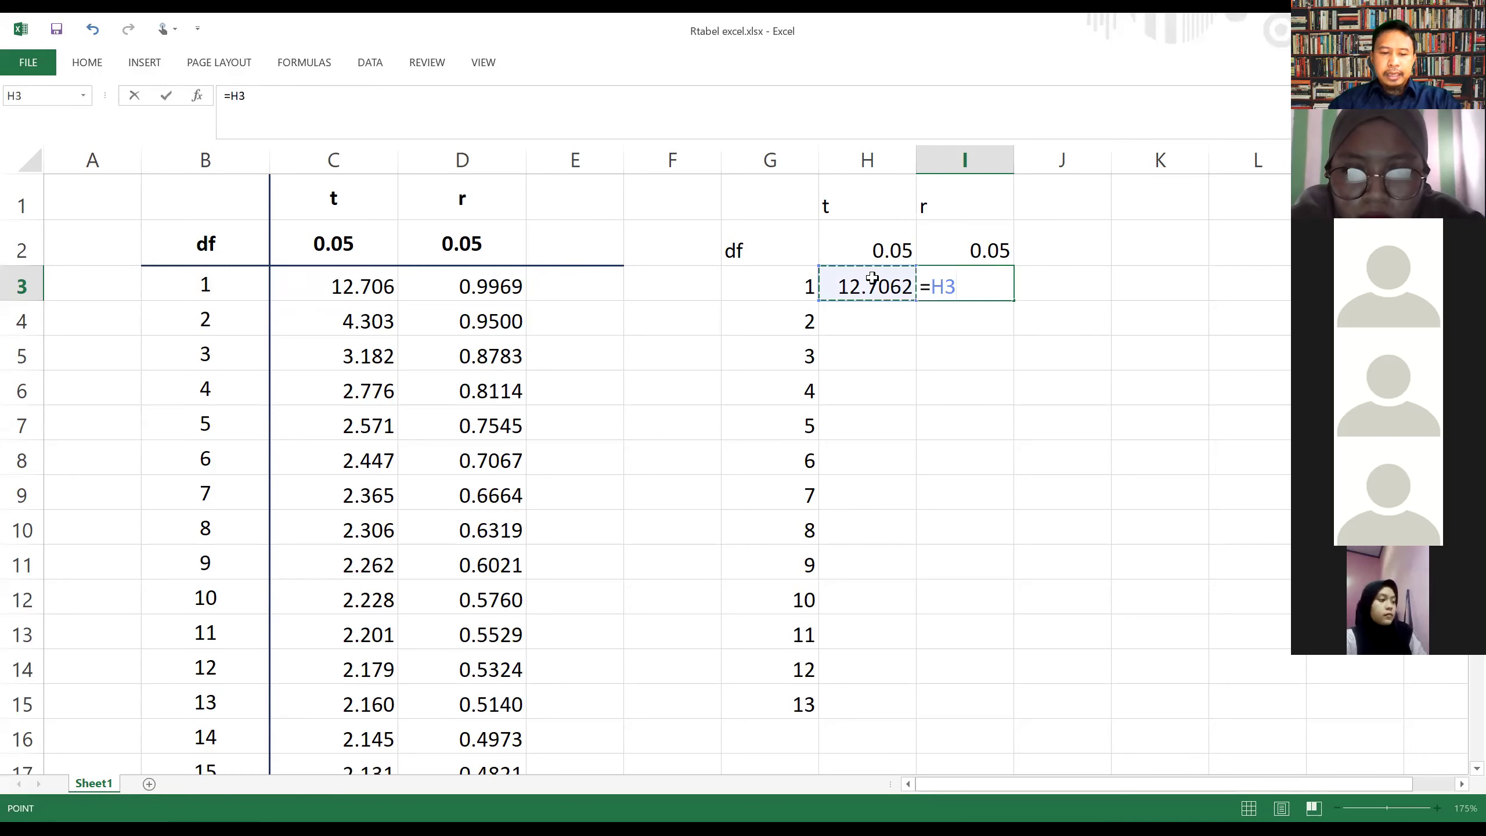
pyautogui.write('/sqr')
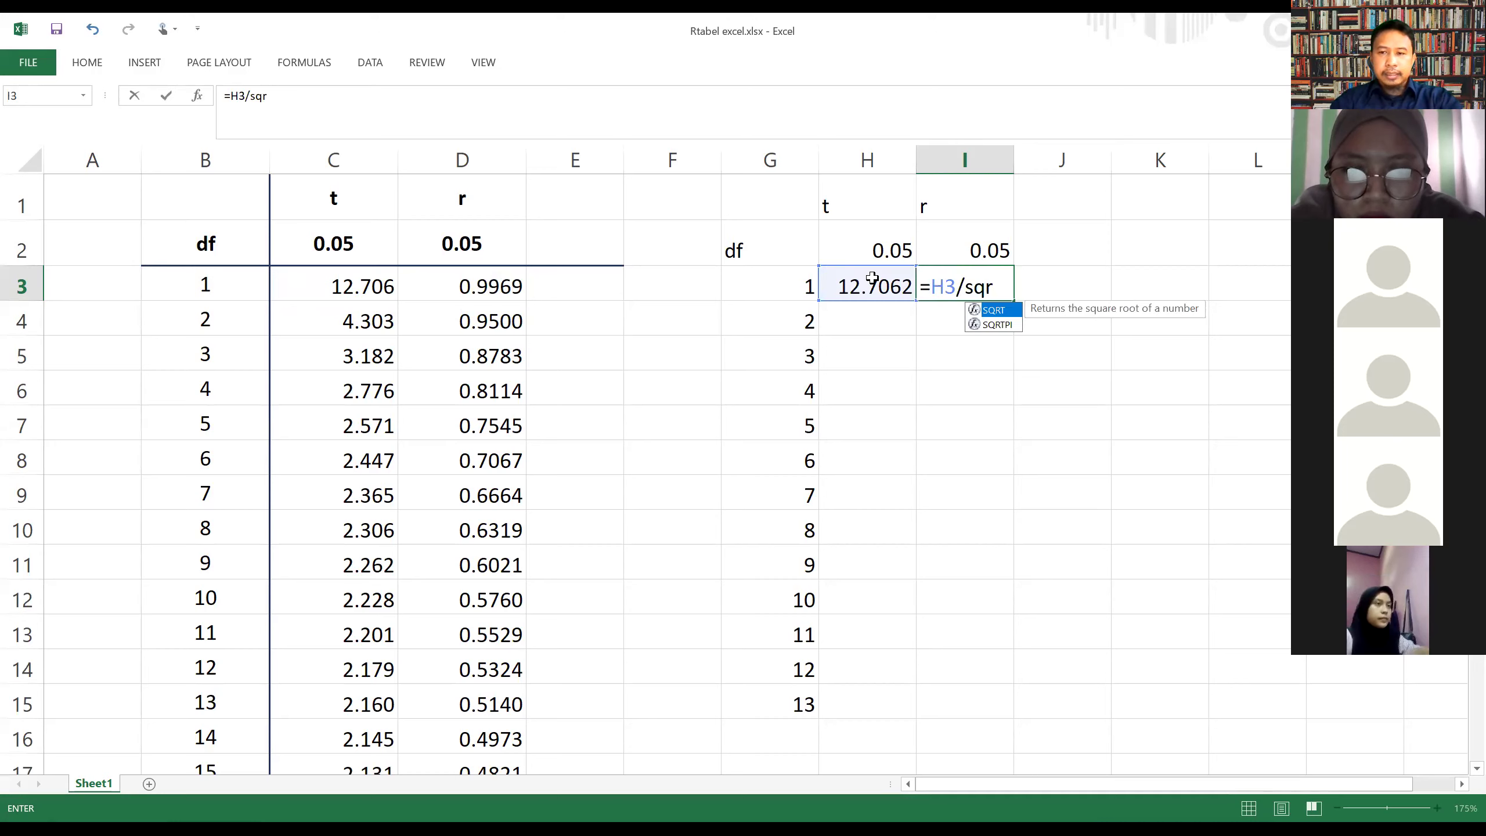
pyautogui.press('Tab')
pyautogui.write('(')
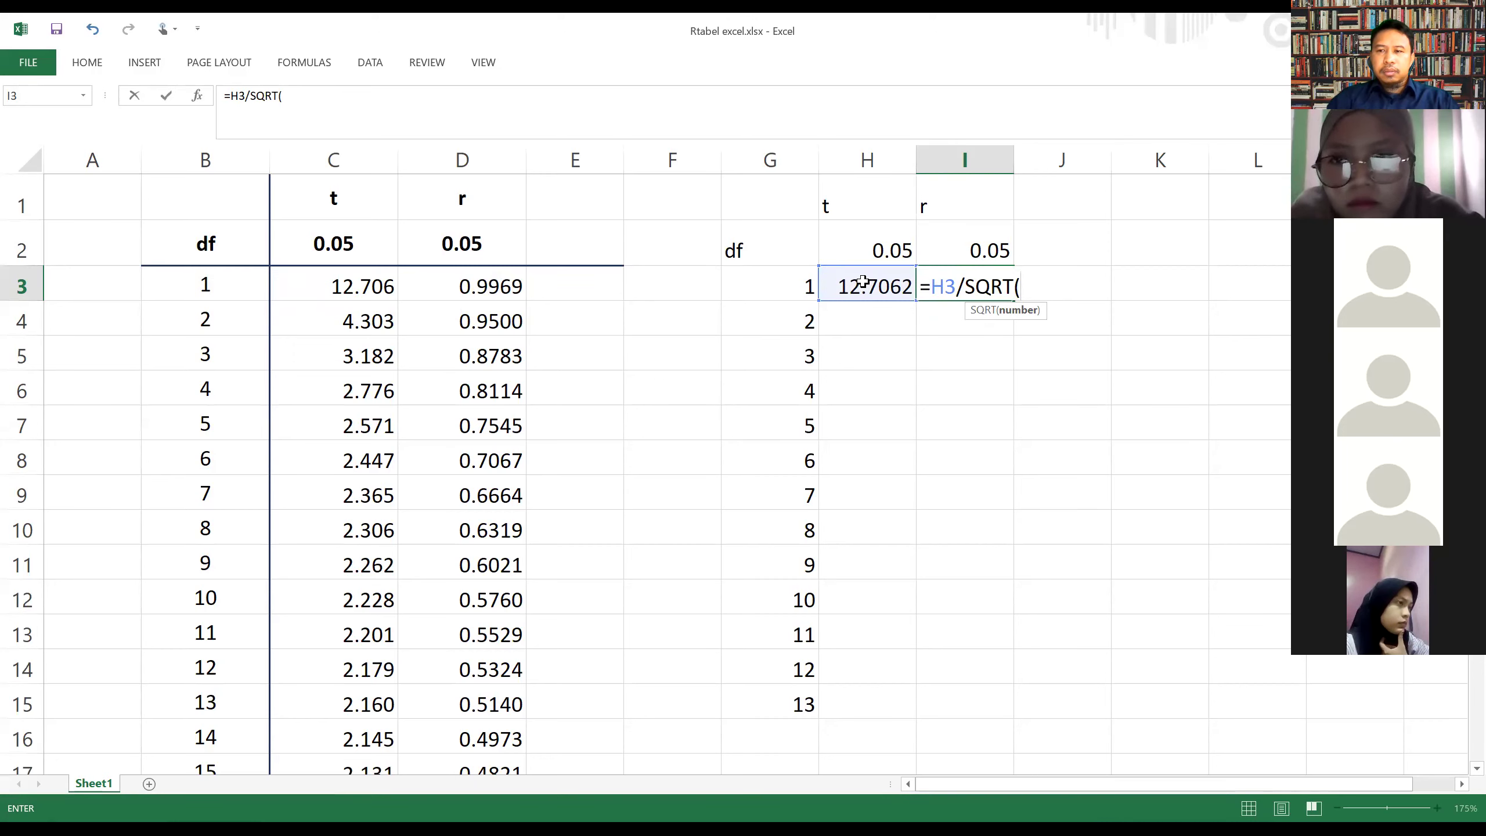
pyautogui.click(988, 286)
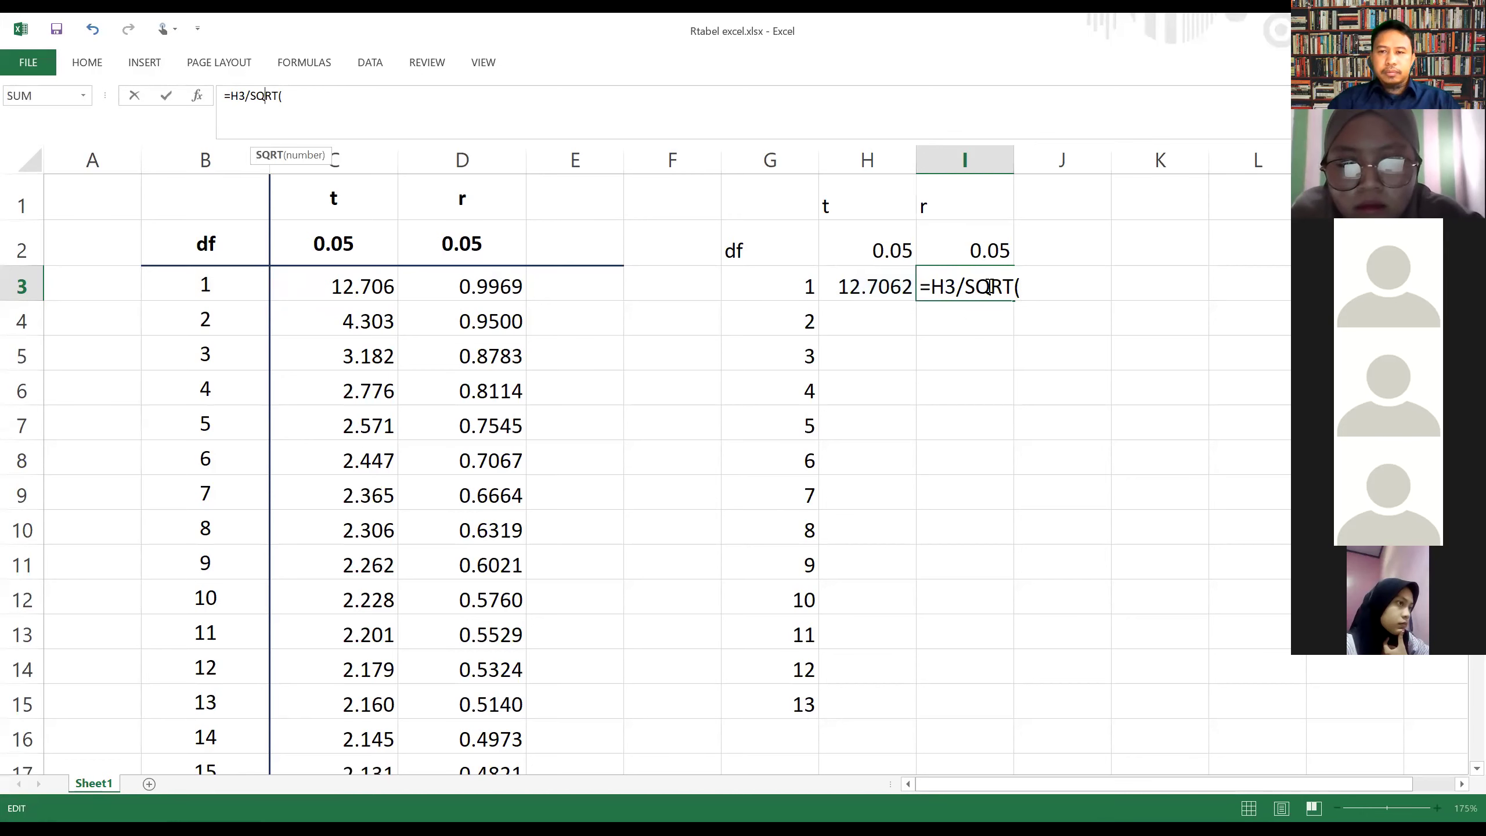
pyautogui.moveTo(224, 96); pyautogui.dragTo(286, 95)
pyautogui.press('BackSpace')
# - Reopen the r formula in D3 to examine which t and df cells it references, then return to I3
pyautogui.click(478, 272)
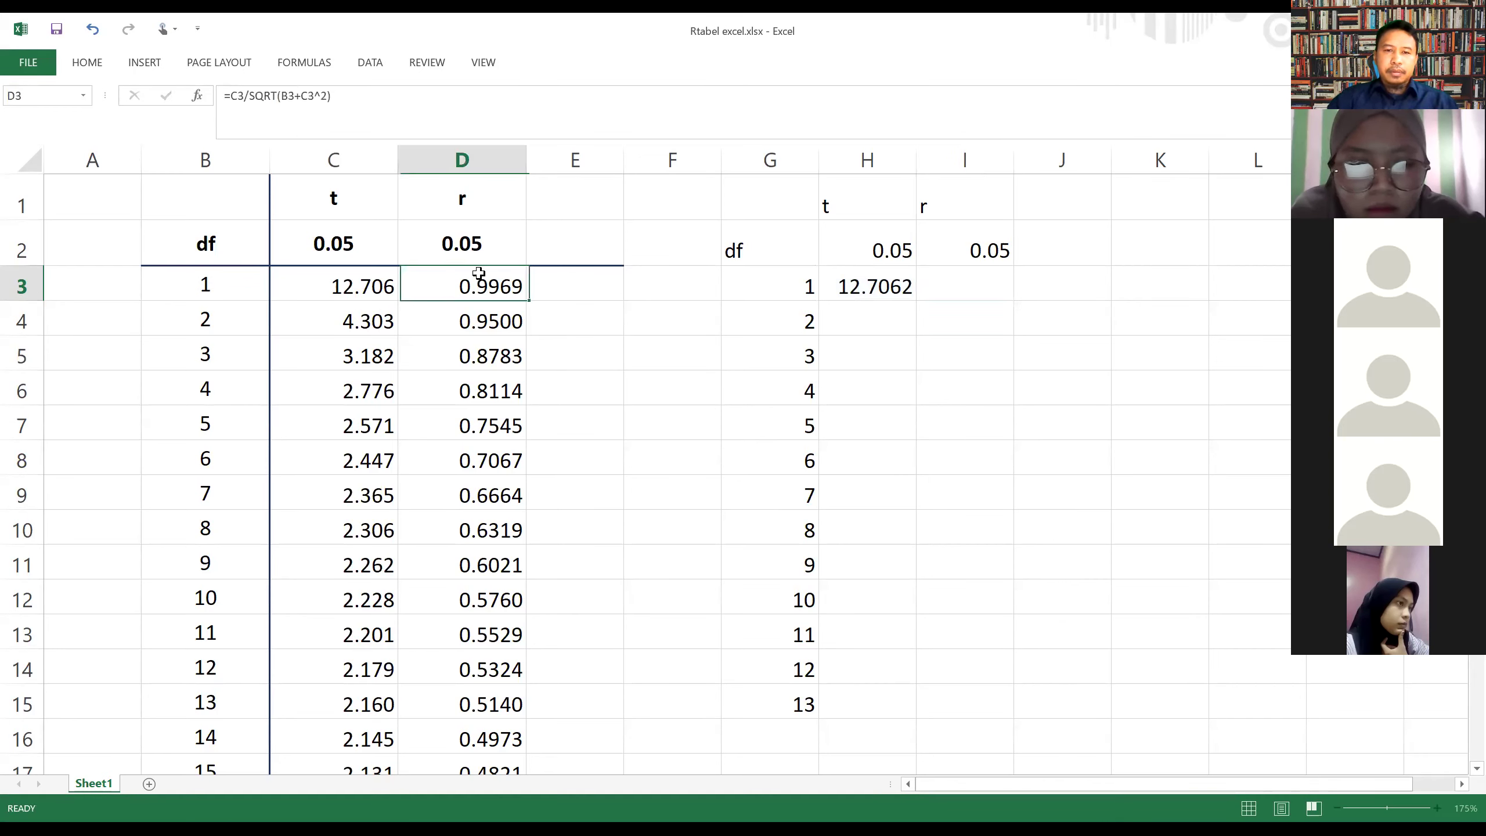
pyautogui.doubleClick(478, 273)
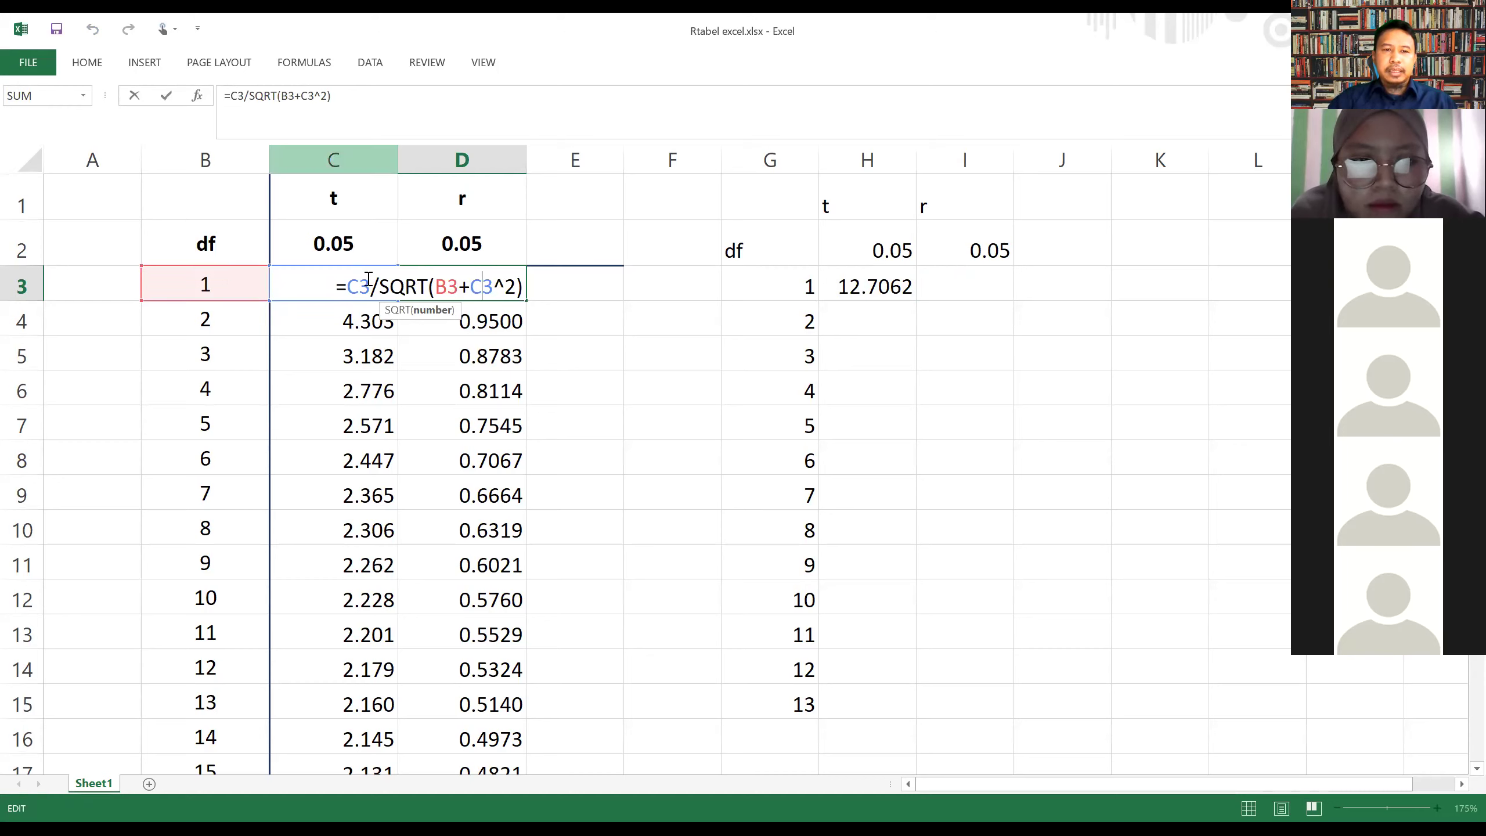
pyautogui.click(985, 279)
pyautogui.write('=')
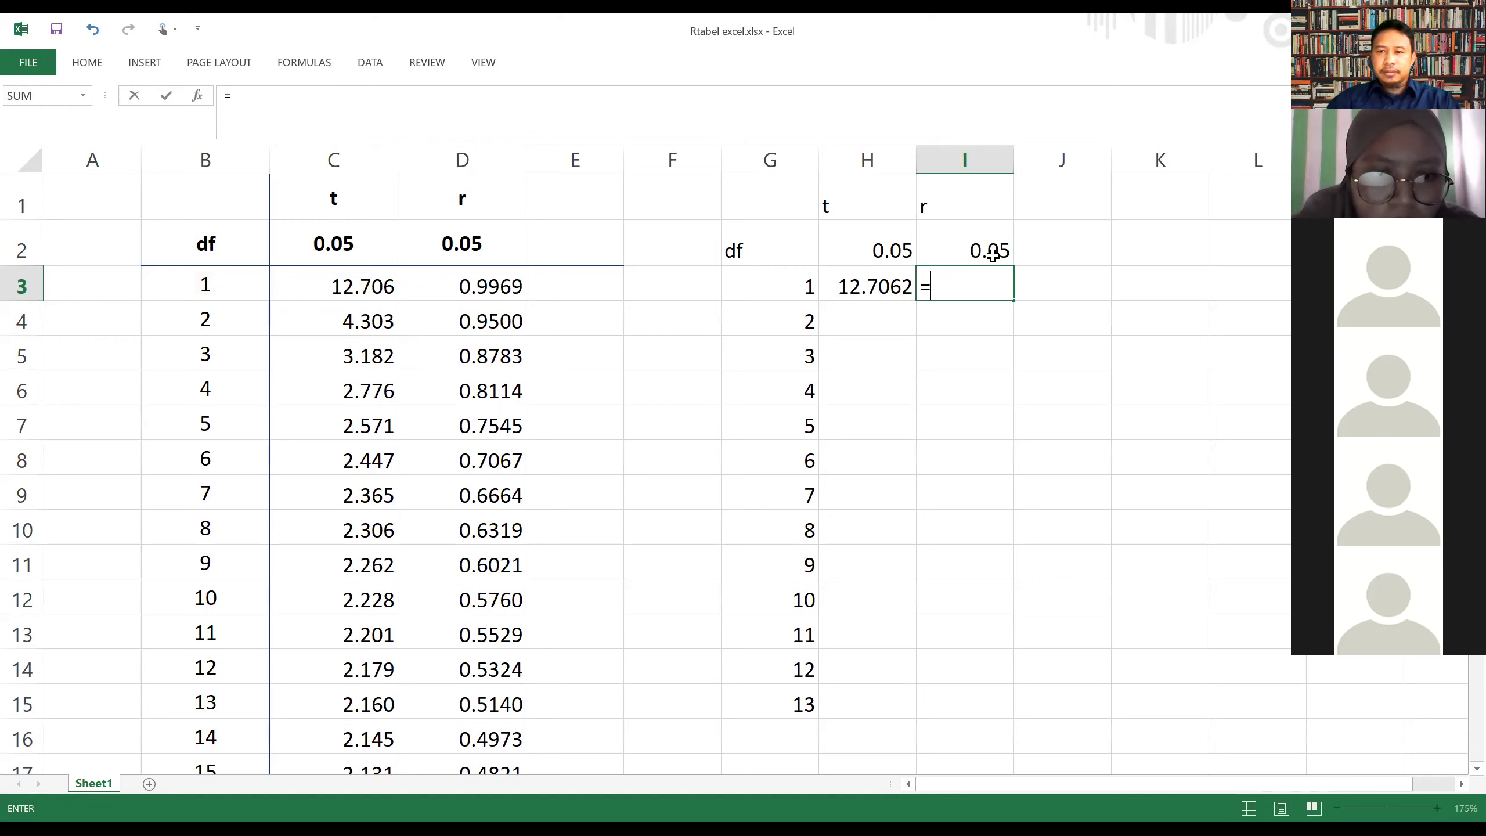
pyautogui.click(962, 285)
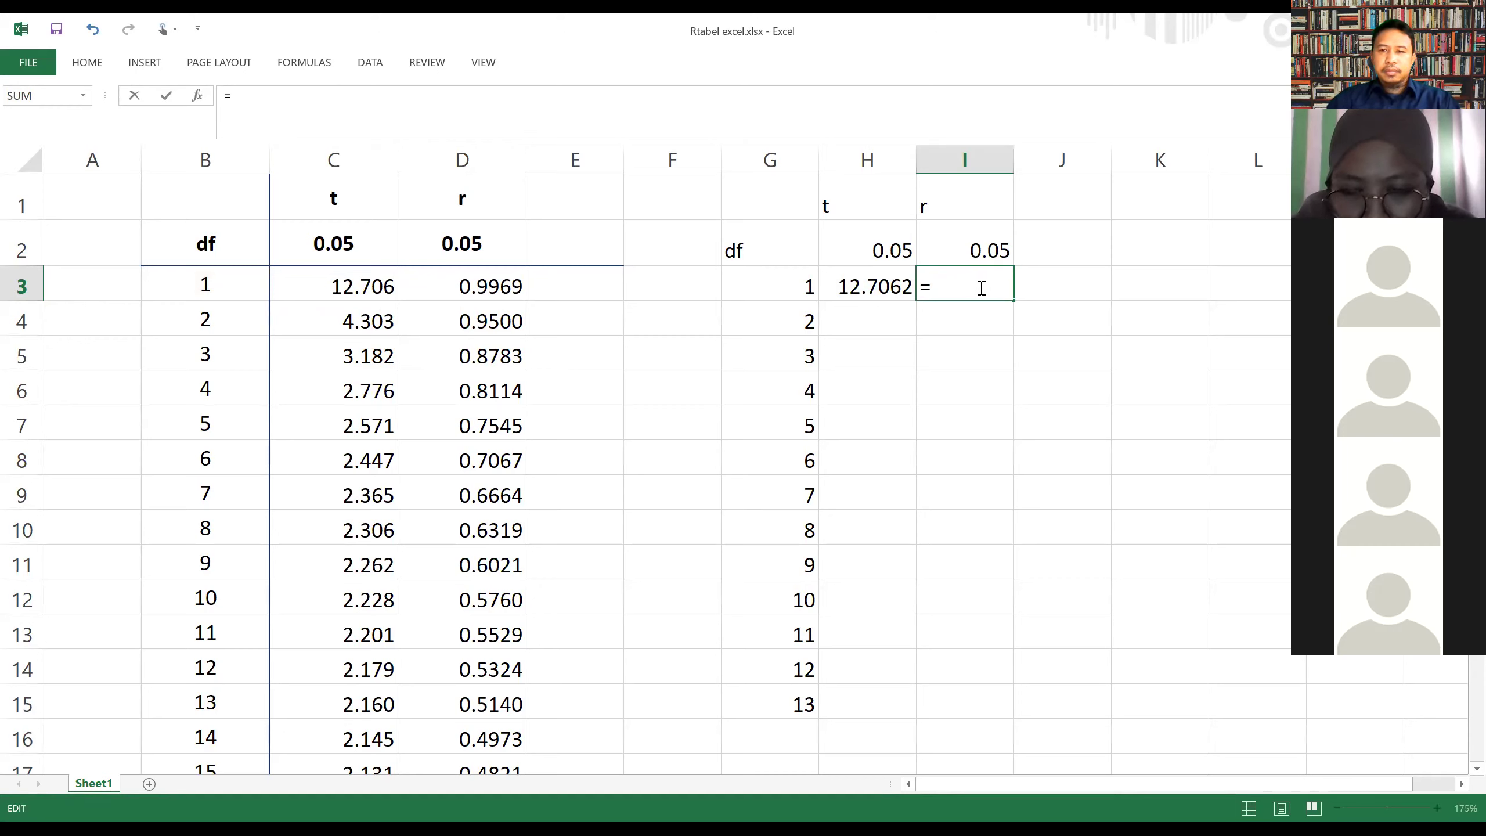
pyautogui.click(883, 281)
pyautogui.write('/')
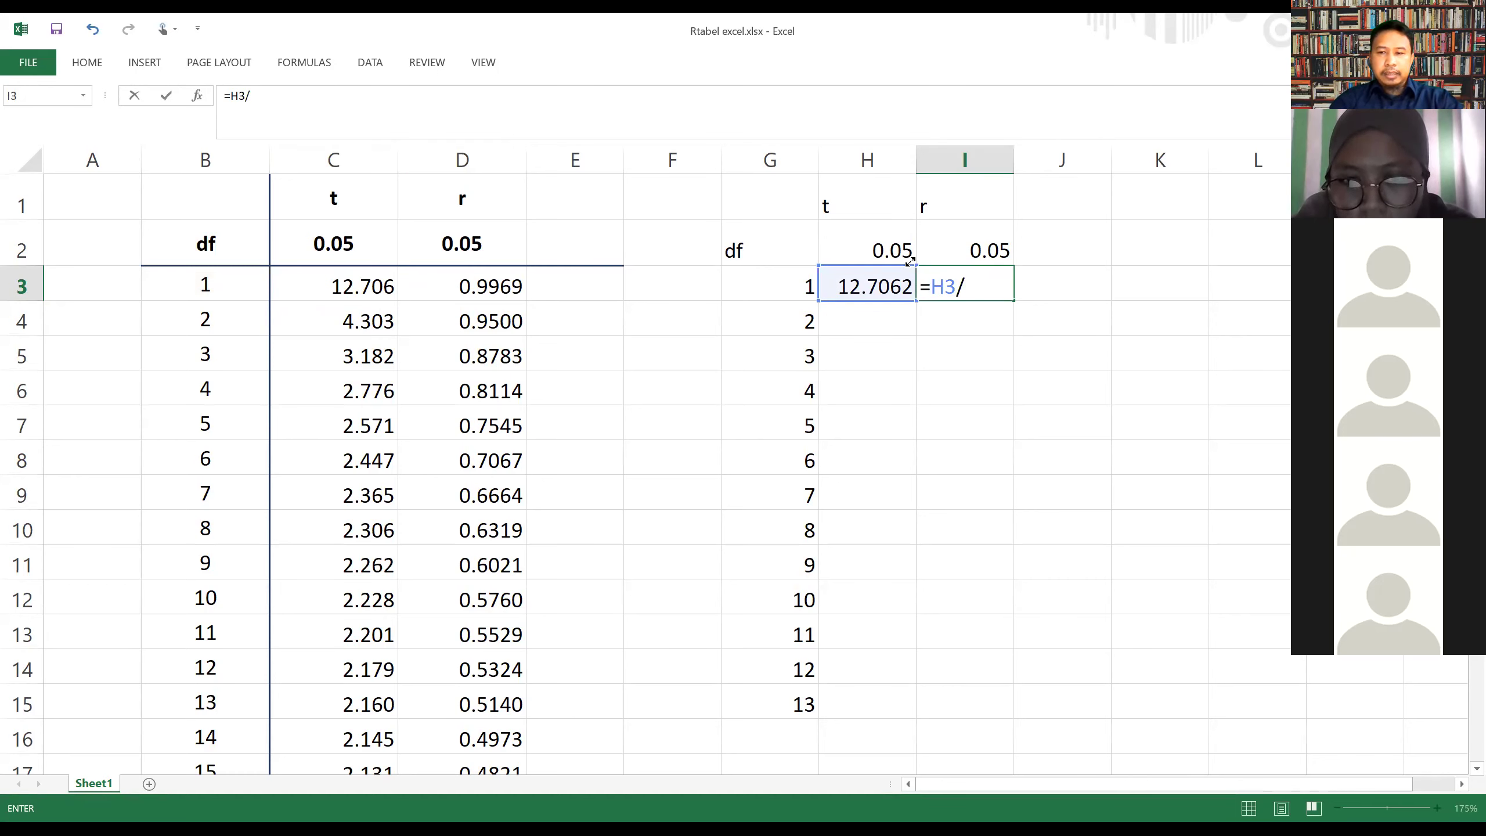
pyautogui.write('SQRT')
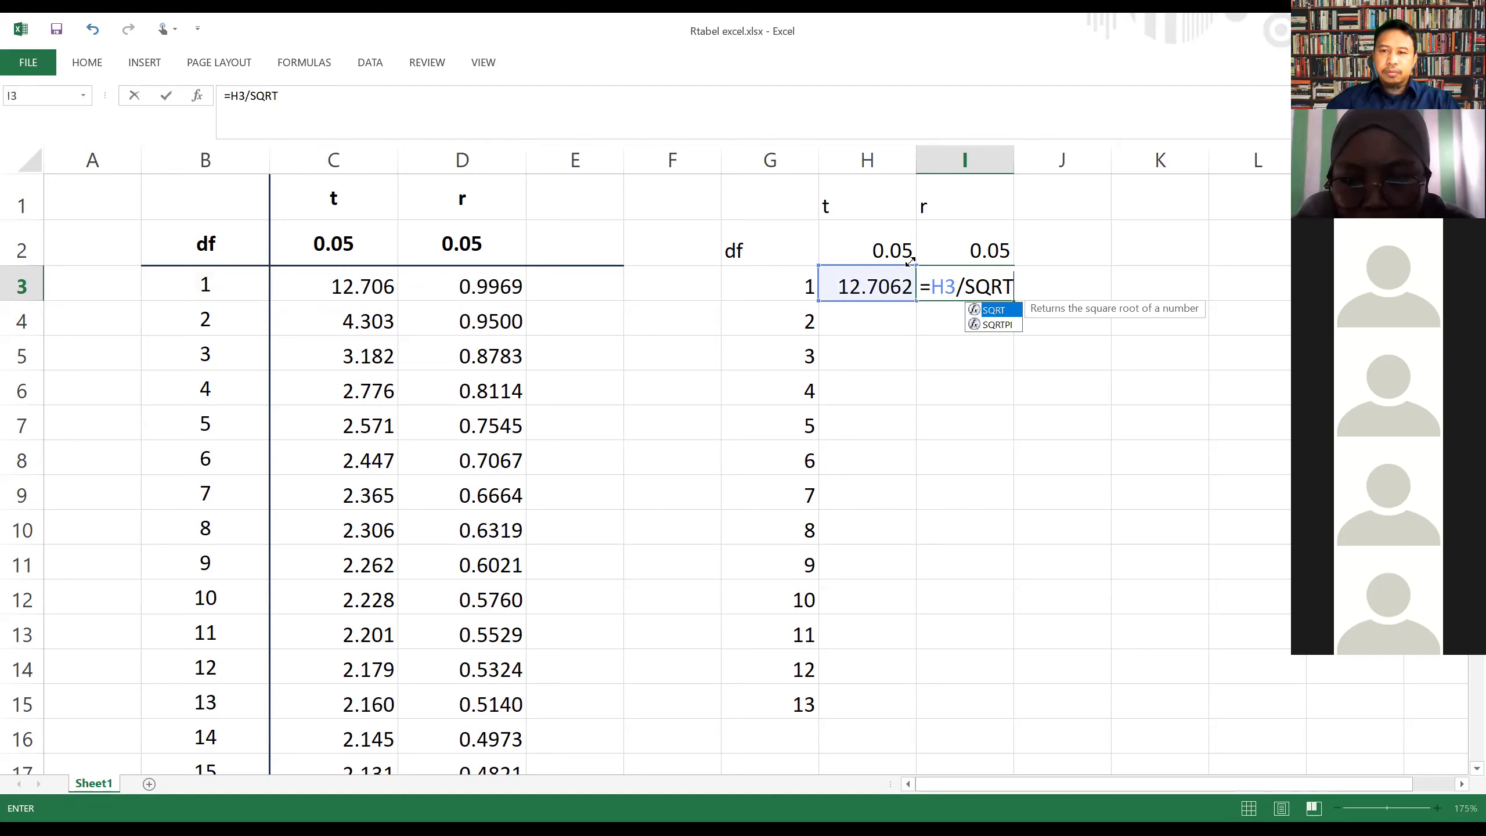
pyautogui.write('(')
pyautogui.click(206, 283)
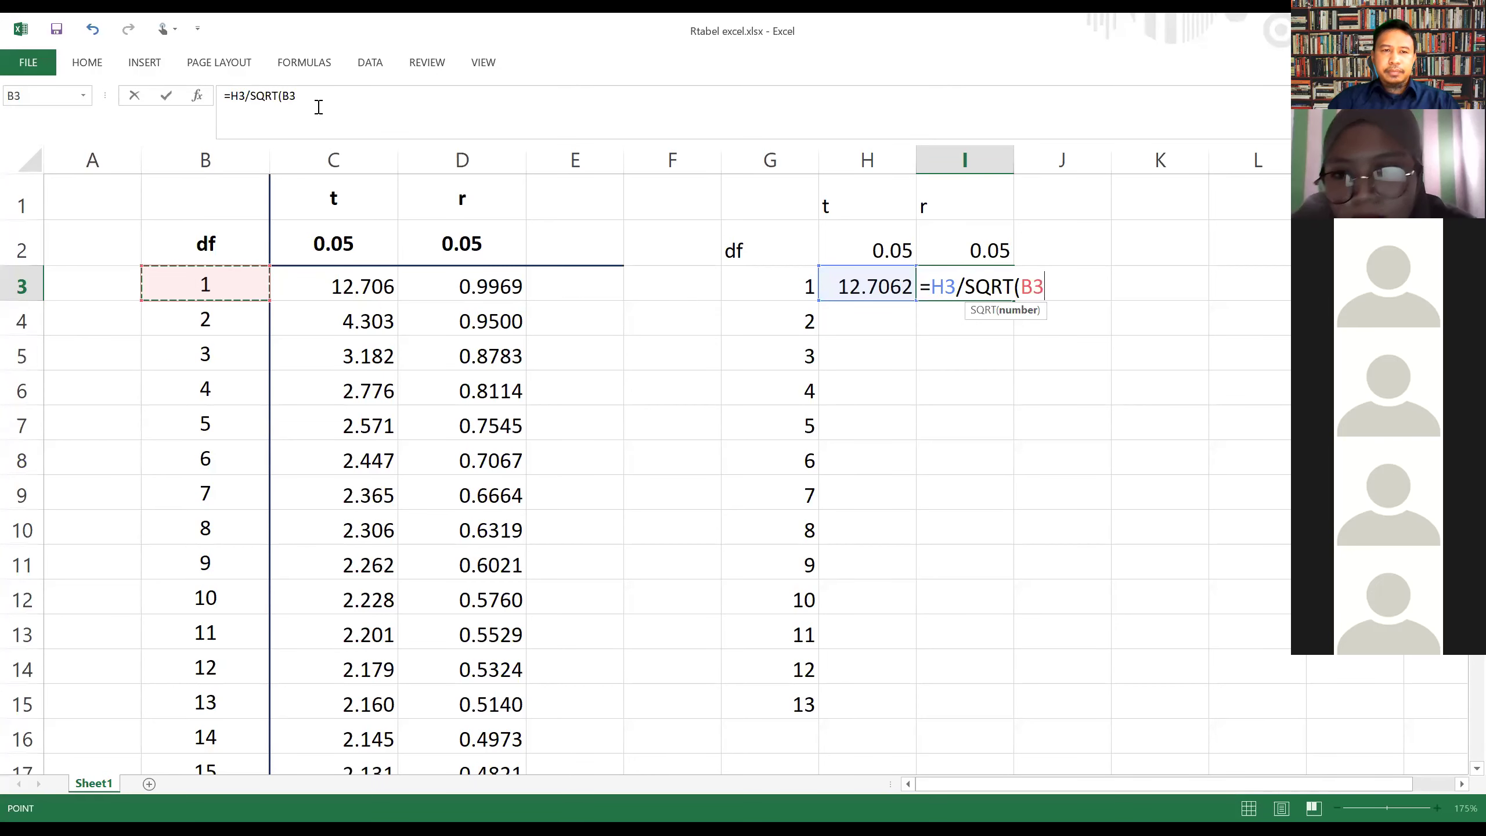
pyautogui.tripleClick(234, 111)
pyautogui.write('\\')
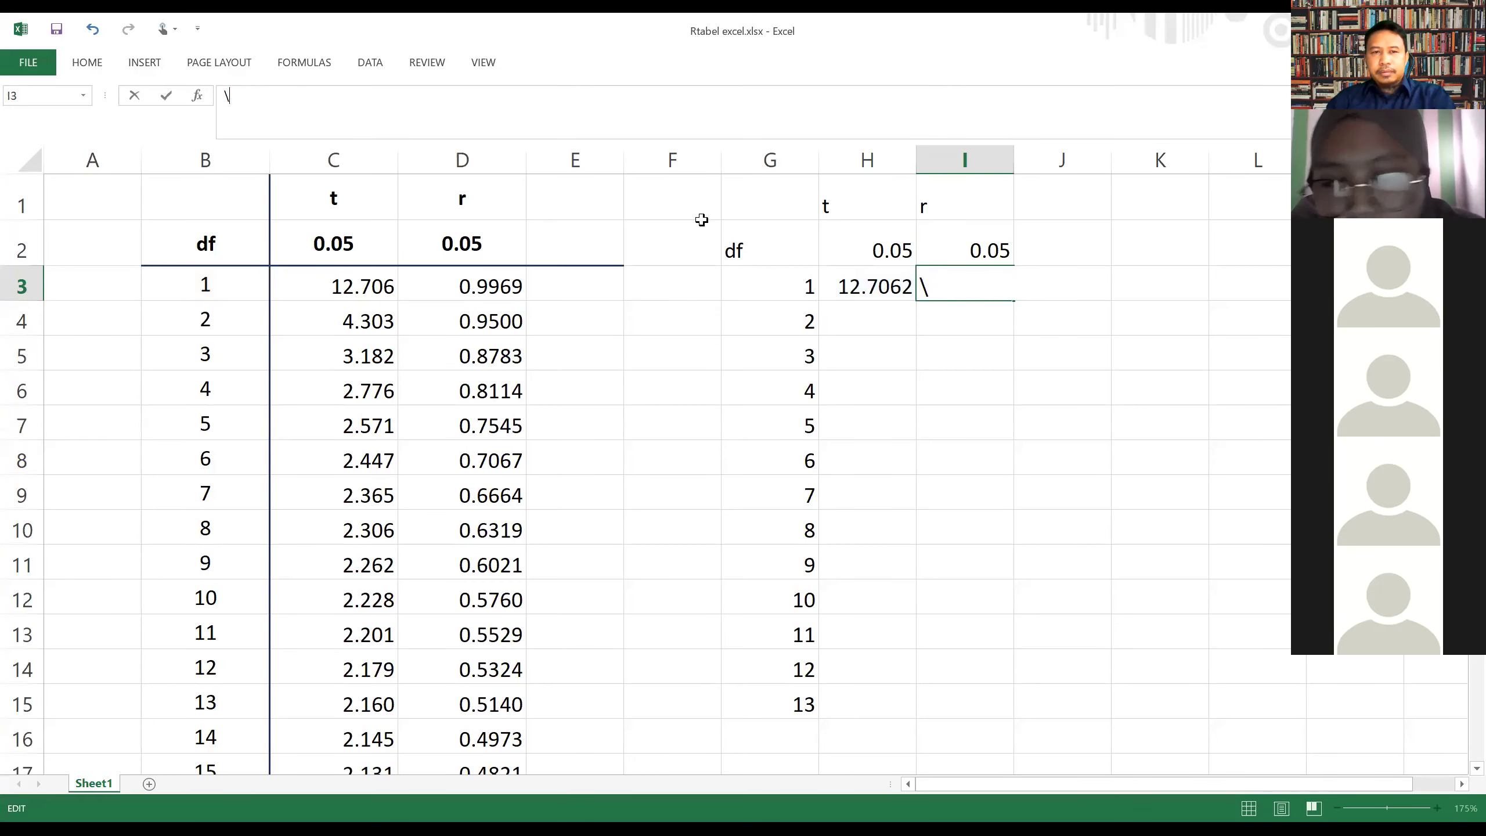
# - Check the r formula in D3 once more and undo the accidental change to that cell
pyautogui.click(470, 278)
pyautogui.press('F2')
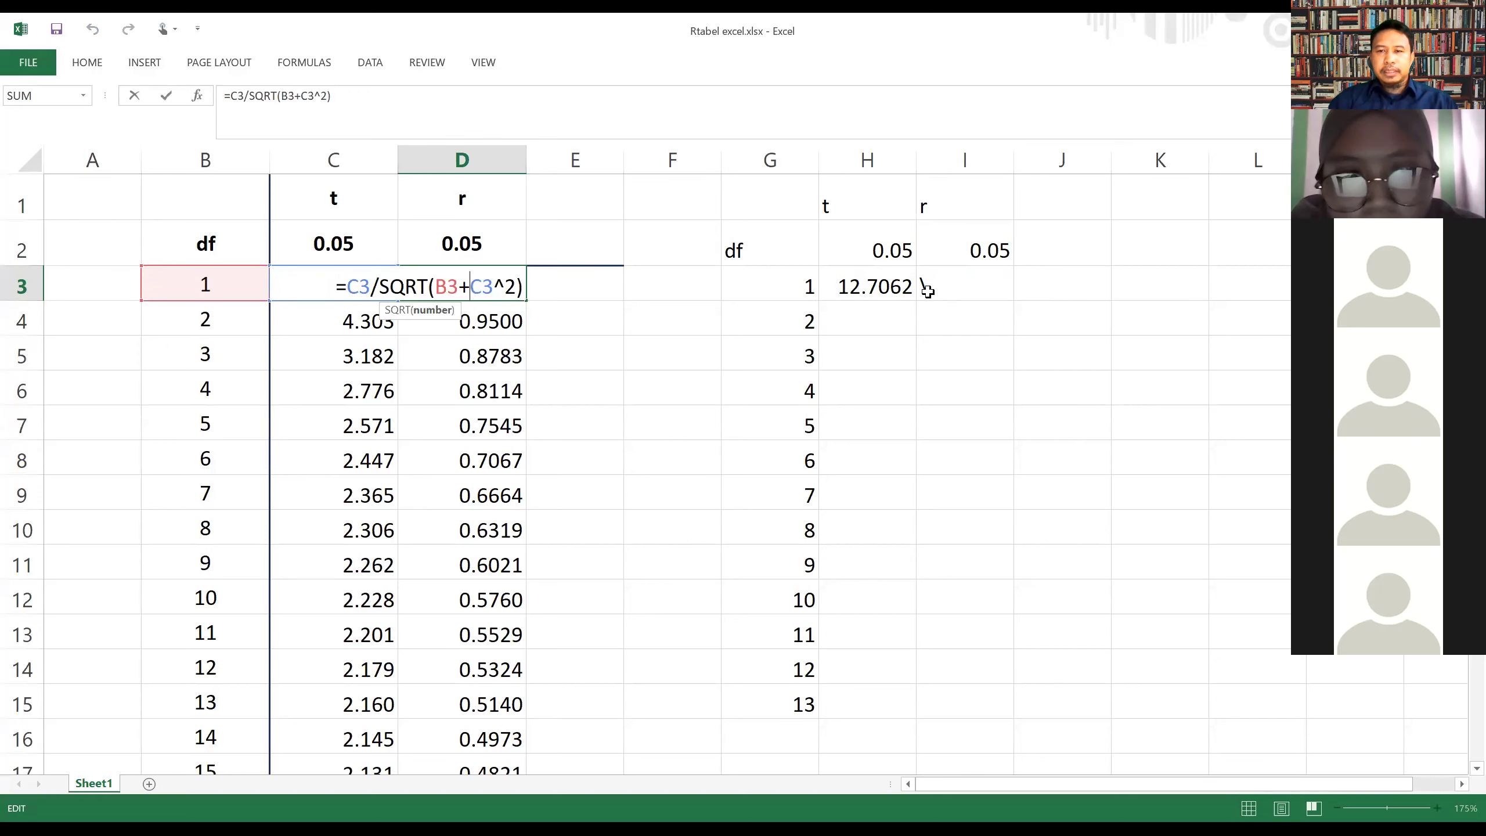
pyautogui.click(953, 284)
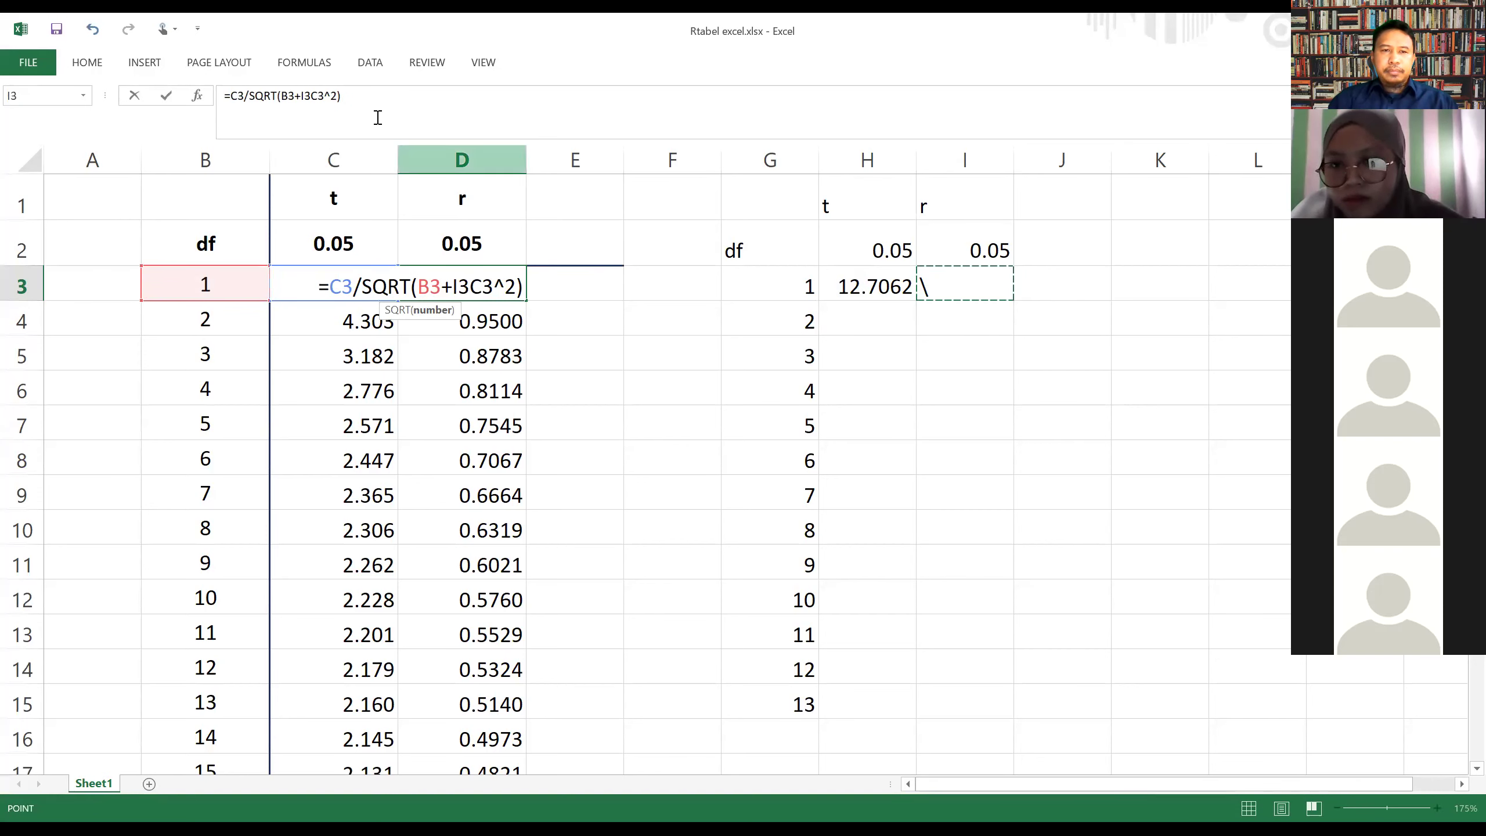
pyautogui.click(197, 96)
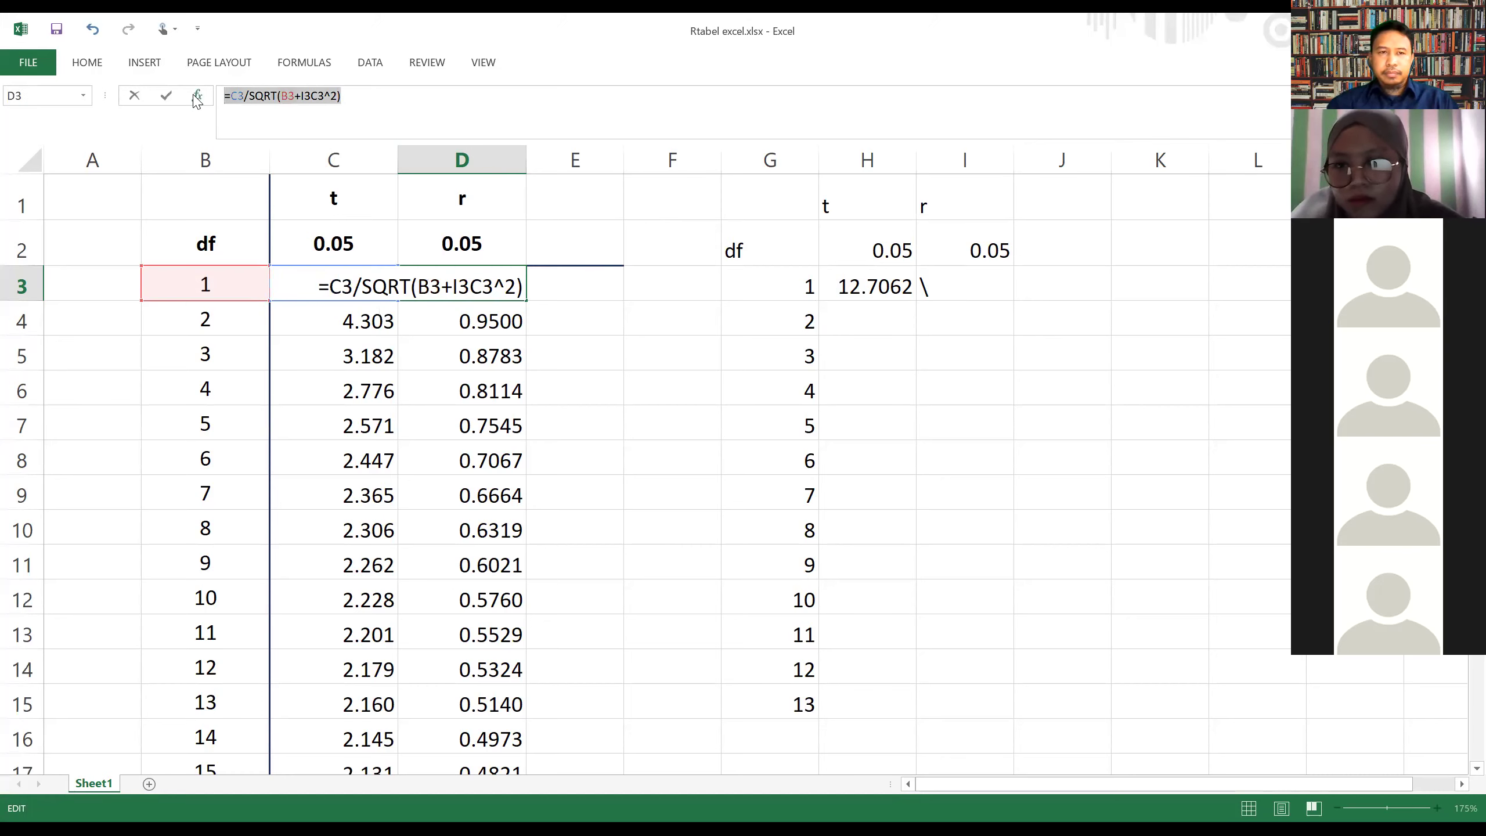
pyautogui.press('Escape')
pyautogui.click(994, 345)
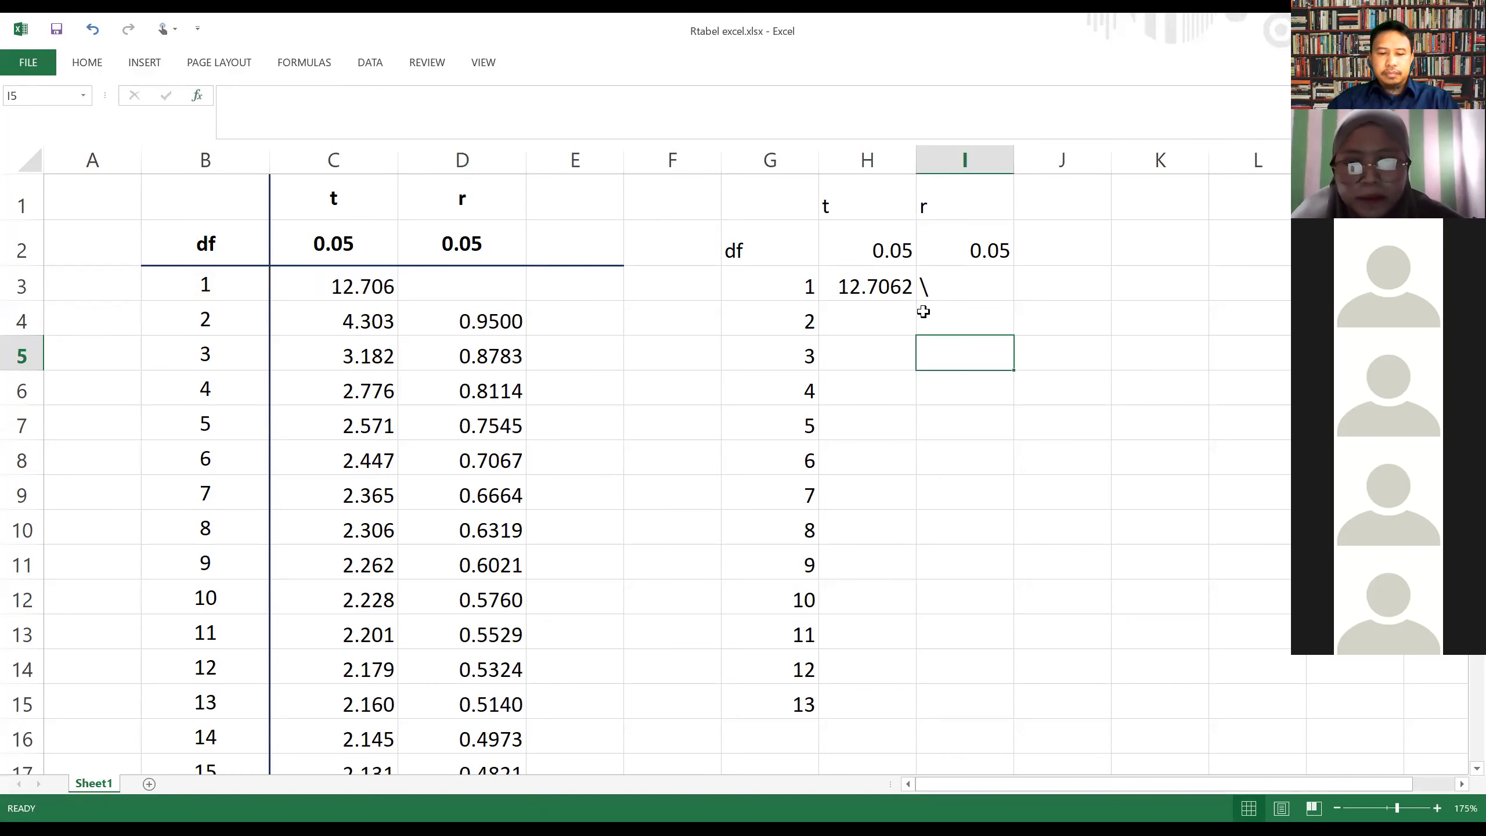
pyautogui.hotkey('ctrl', 'z')
# - Replace the content of I3 with the r formula =H3/SQRT(G3+H3^2) and select the cell
pyautogui.doubleClick(980, 269)
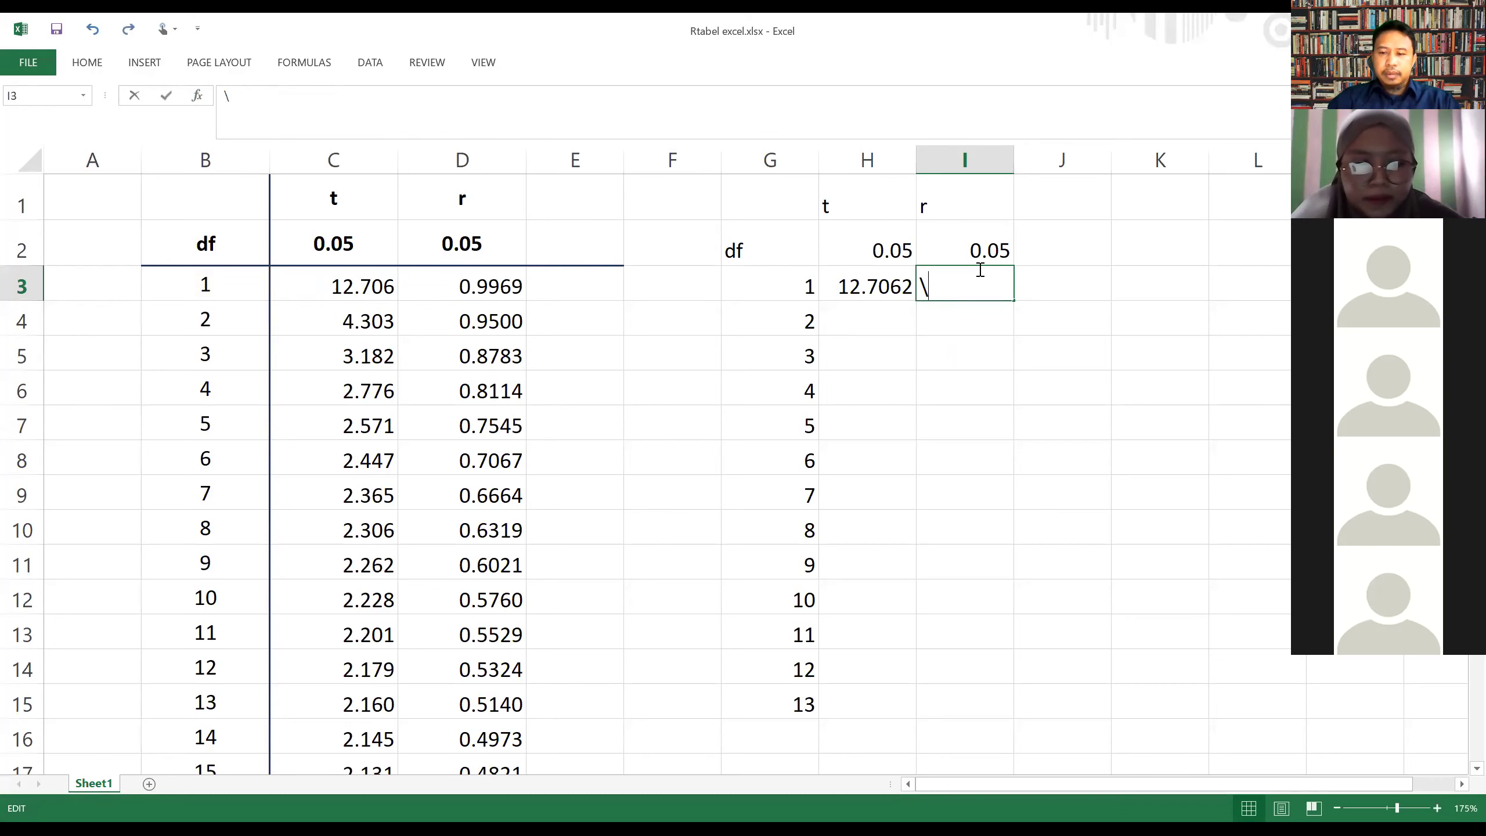
pyautogui.write('=')
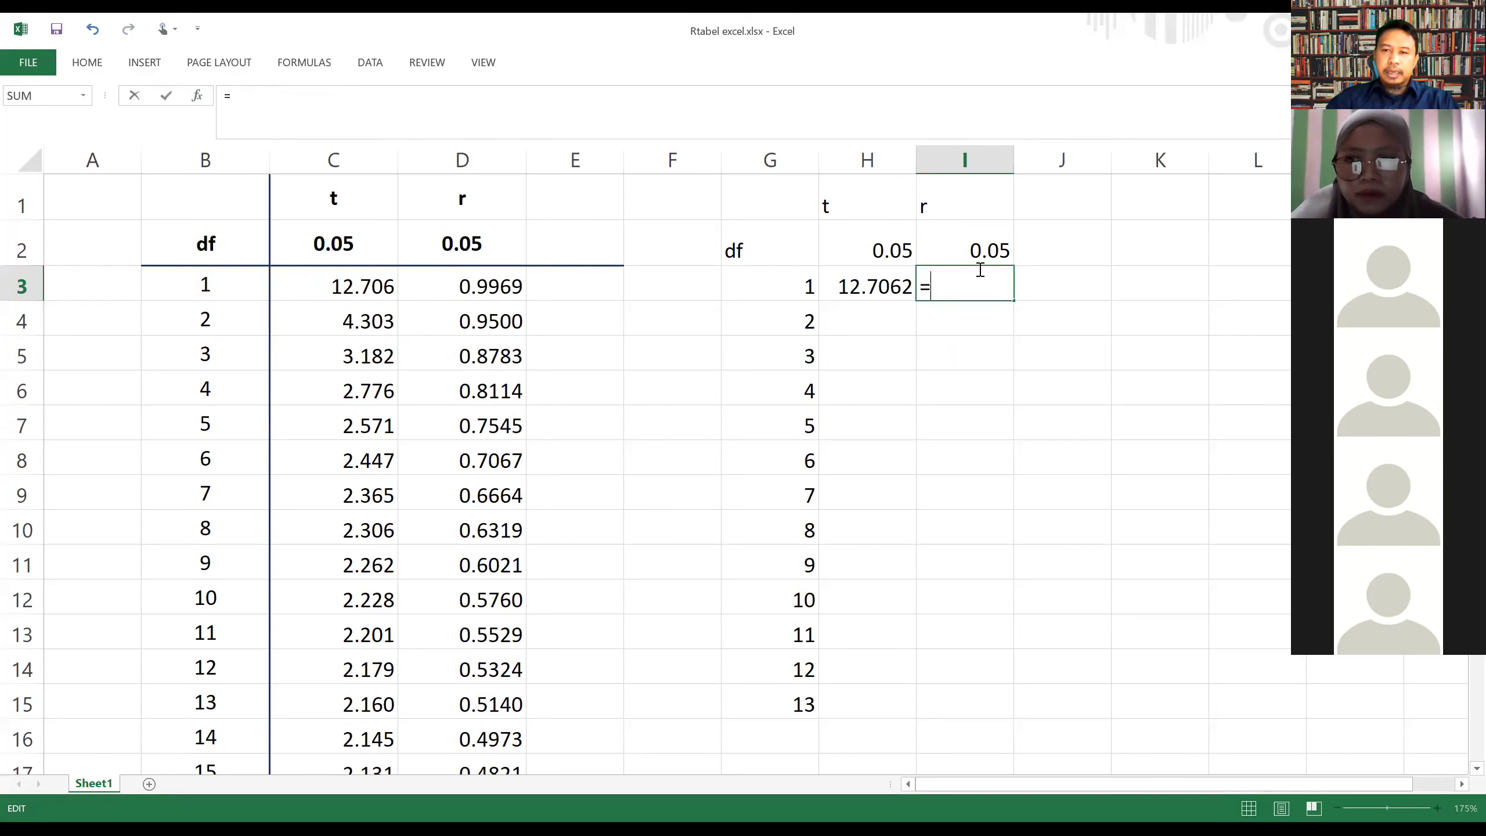
pyautogui.click(857, 286)
pyautogui.write('/')
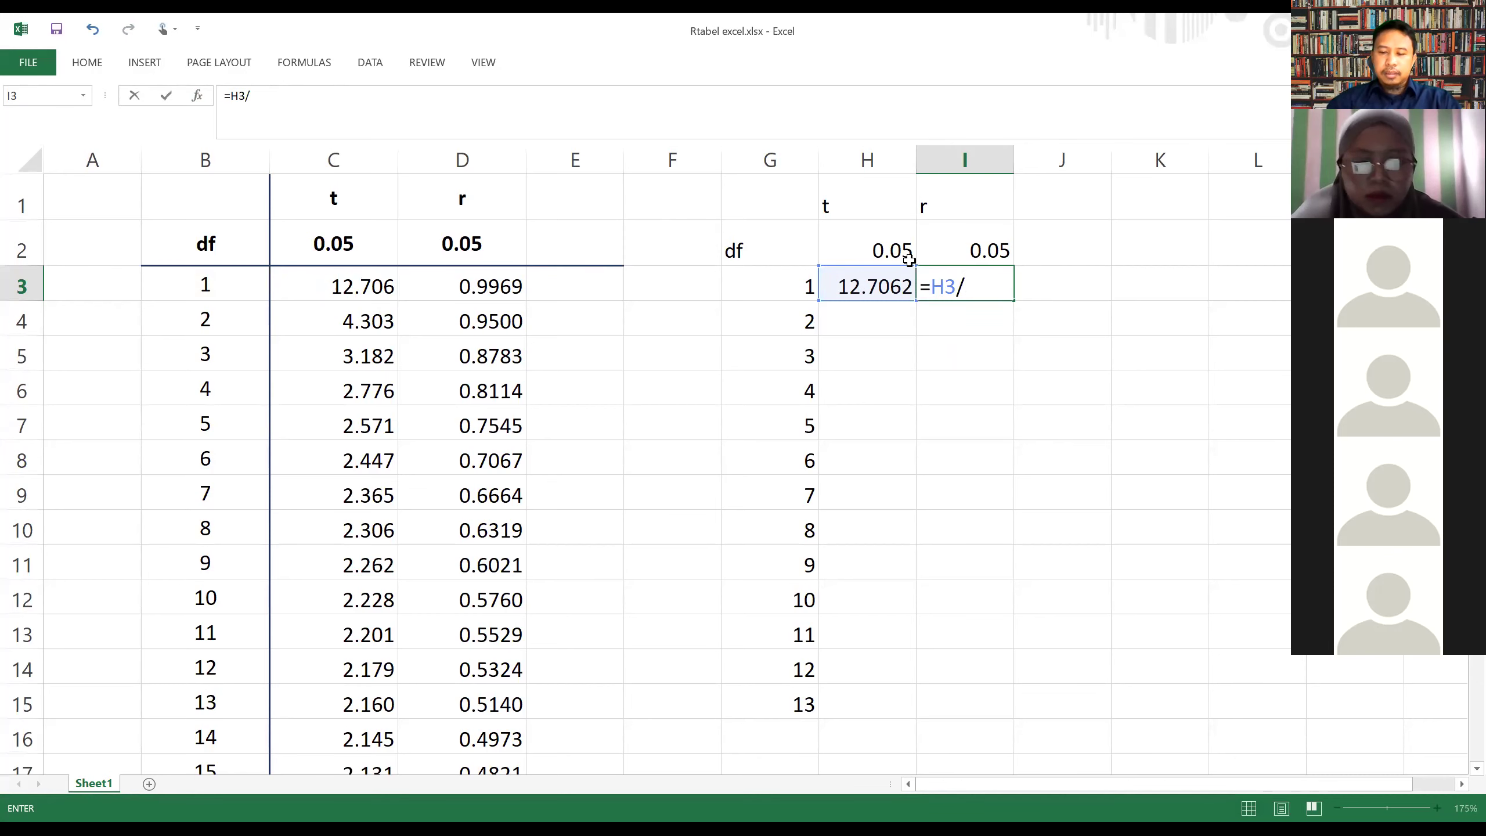
pyautogui.write('SQRT')
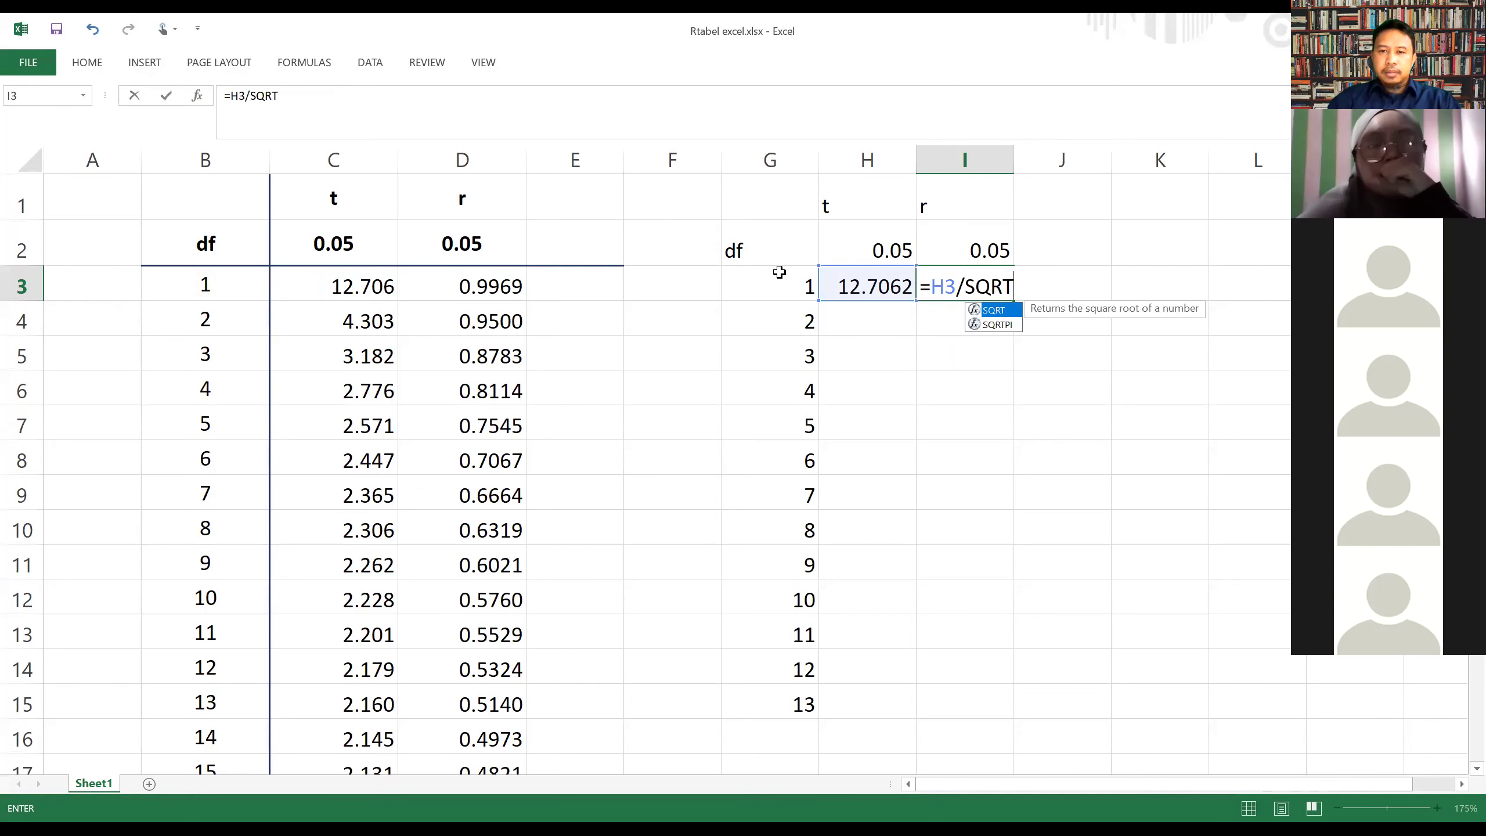
pyautogui.write('(')
pyautogui.click(784, 273)
pyautogui.write('+')
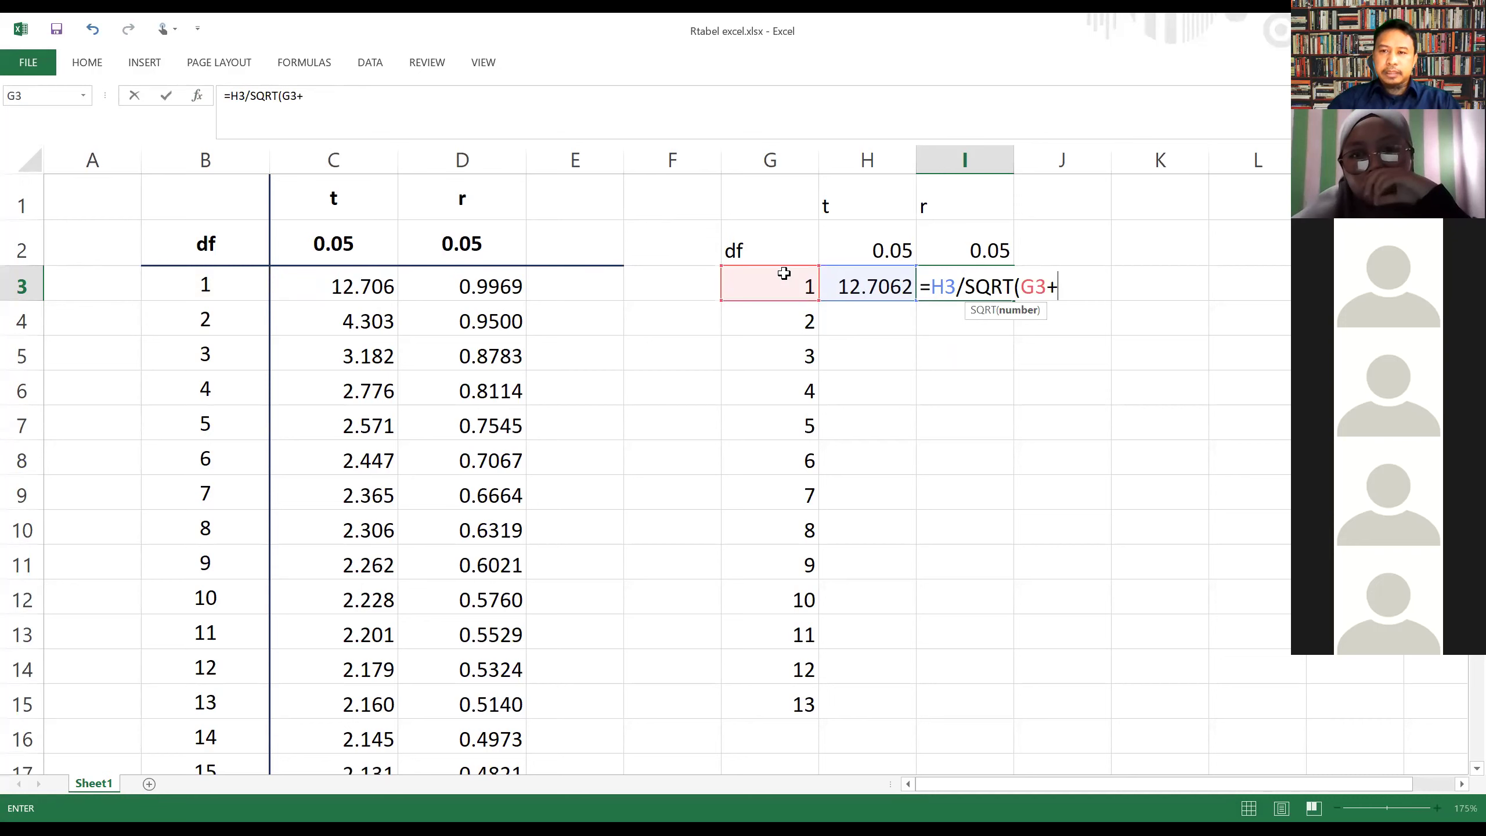
pyautogui.click(882, 276)
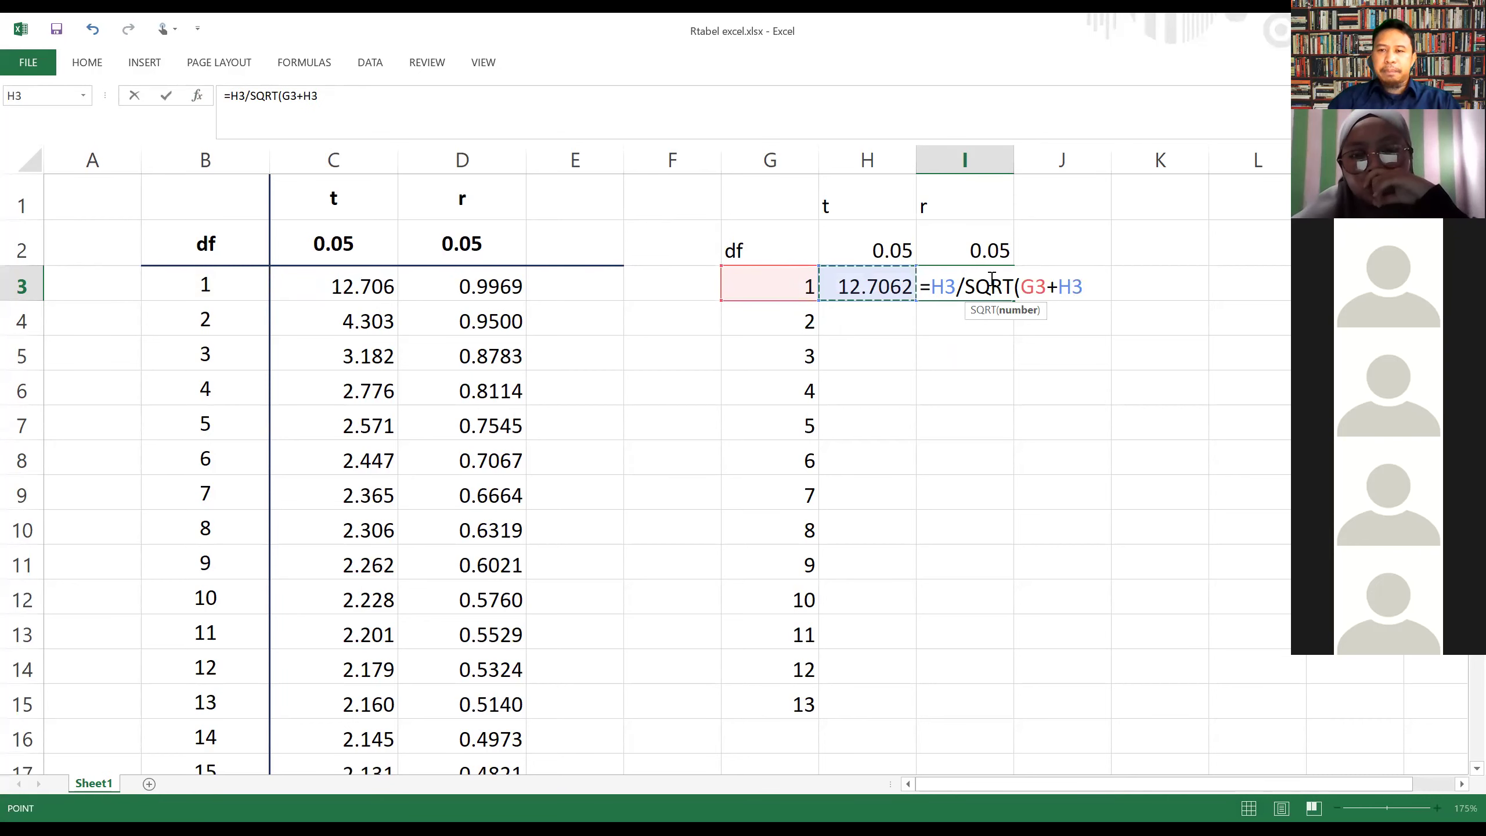
pyautogui.write('^')
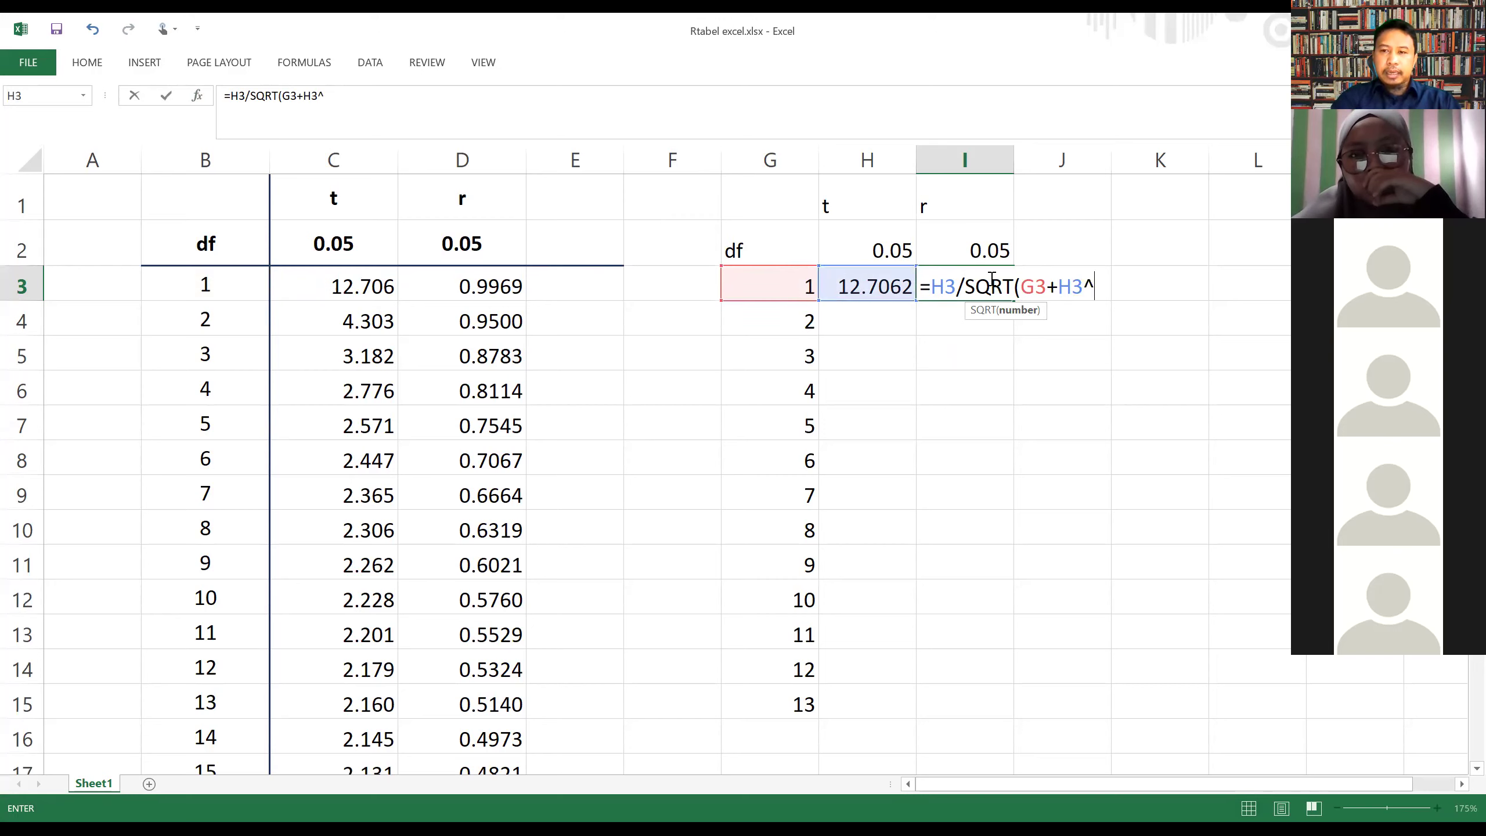
pyautogui.write('2)')
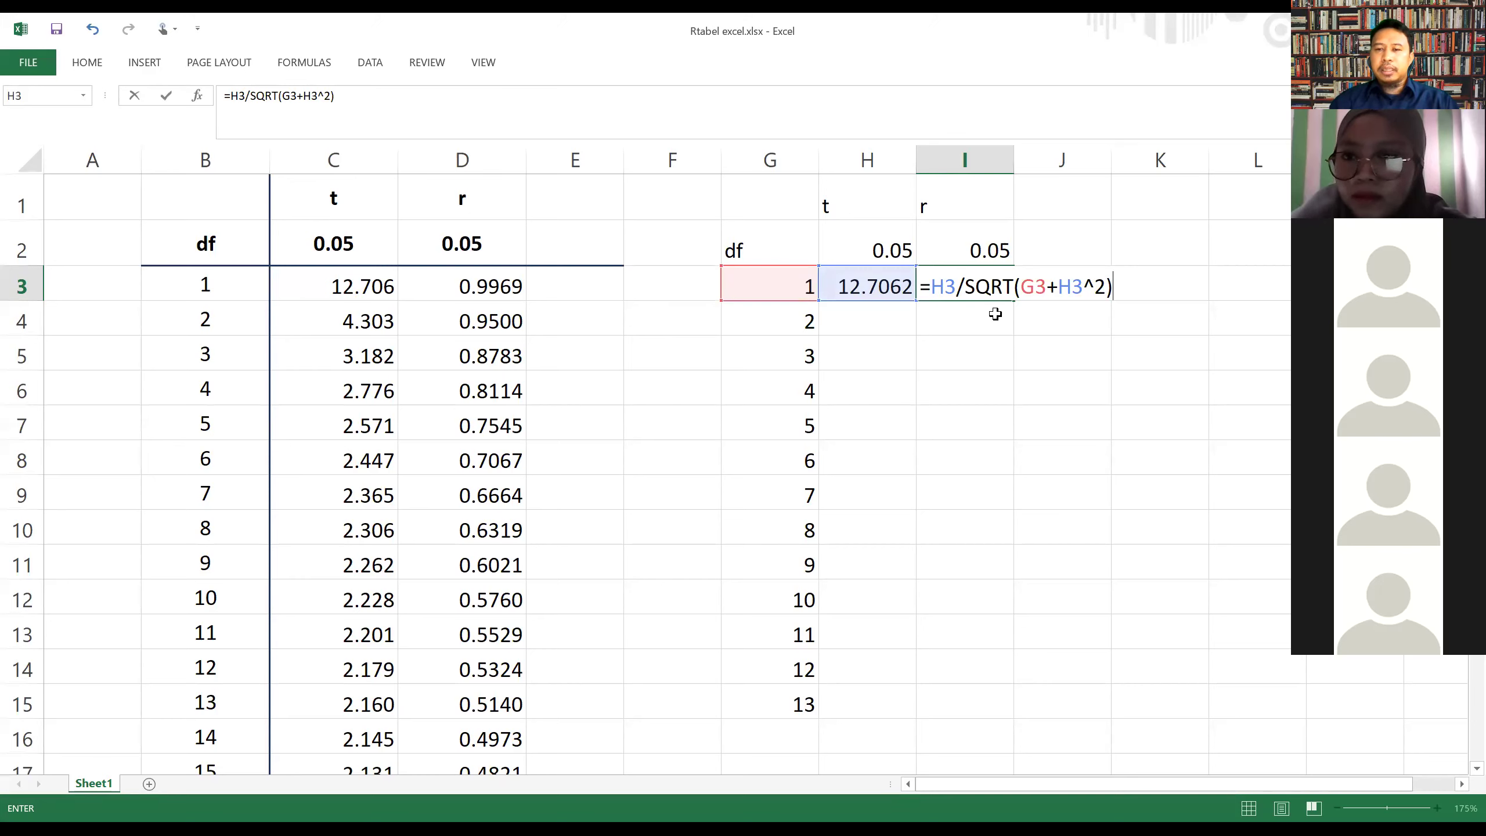
pyautogui.press('Return')
pyautogui.click(971, 285)
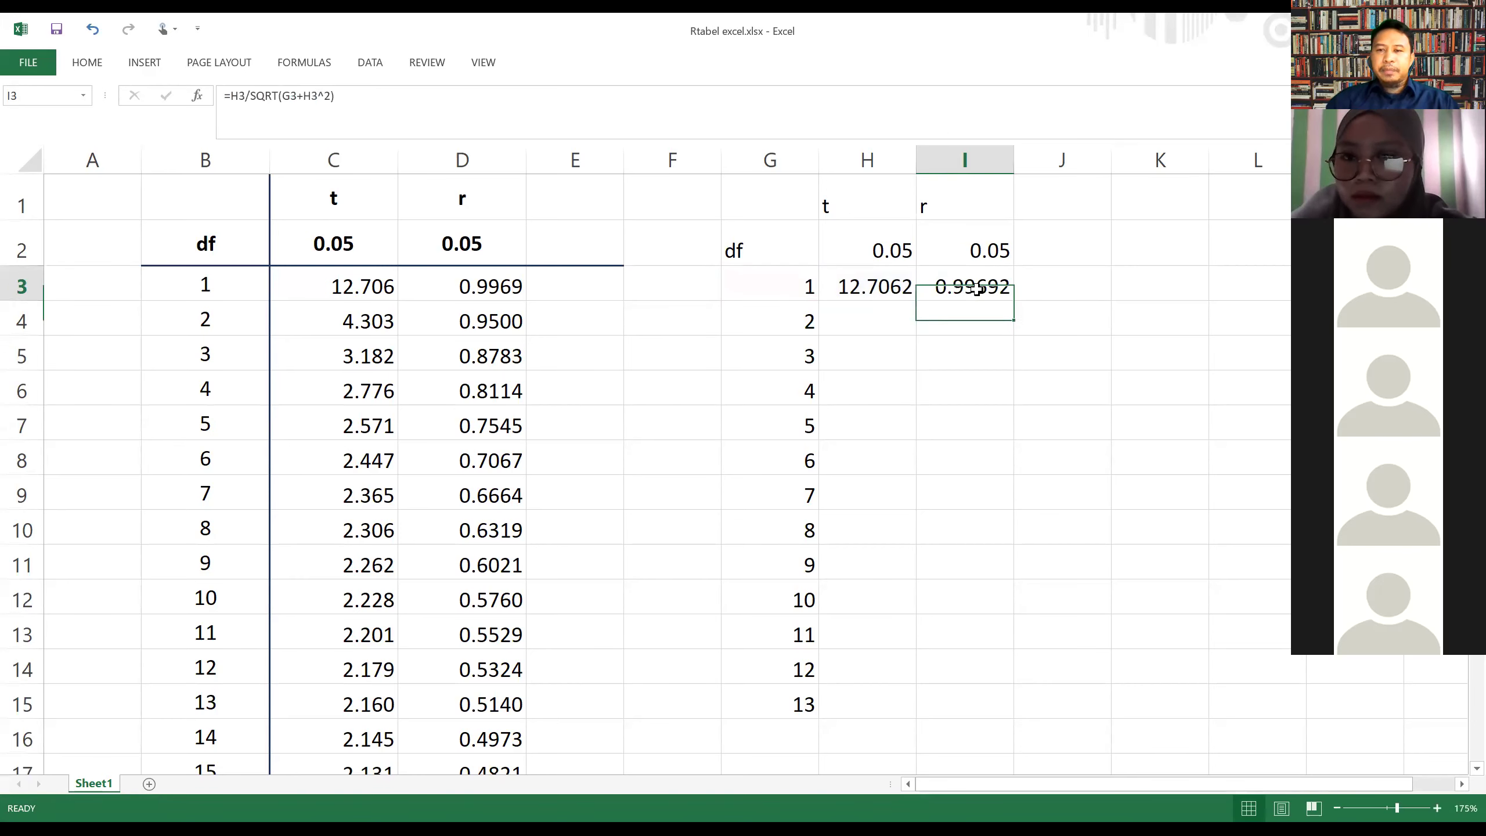
# - Fill the t formula in H3 and the r formula in I3 down to row 15 for df values 1 to 13
pyautogui.click(895, 298)
pyautogui.moveTo(916, 301); pyautogui.dragTo(990, 468)
pyautogui.click(988, 286)
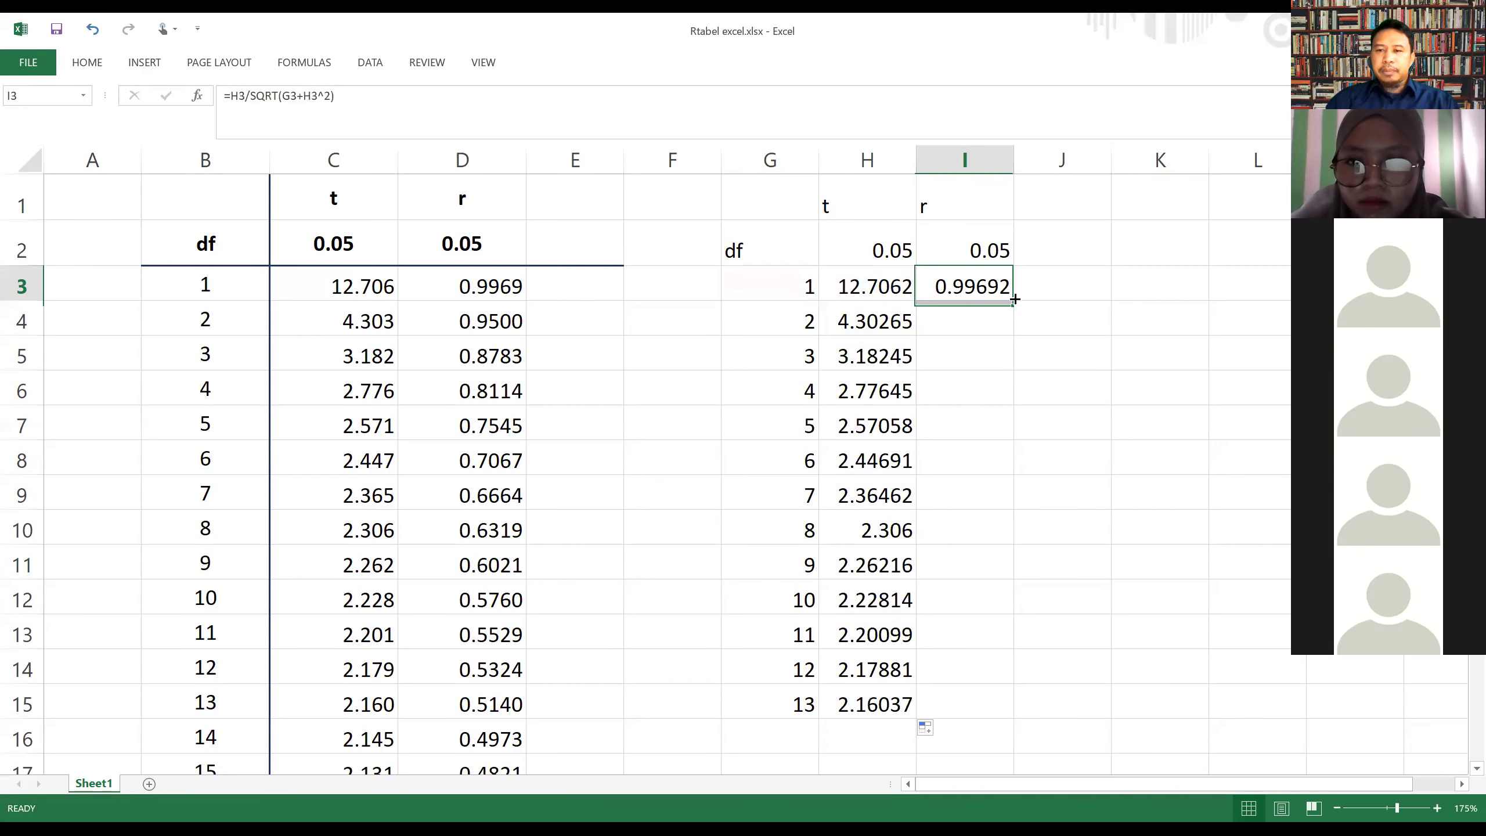
pyautogui.moveTo(1014, 300); pyautogui.dragTo(996, 714)
pyautogui.click(1160, 421)
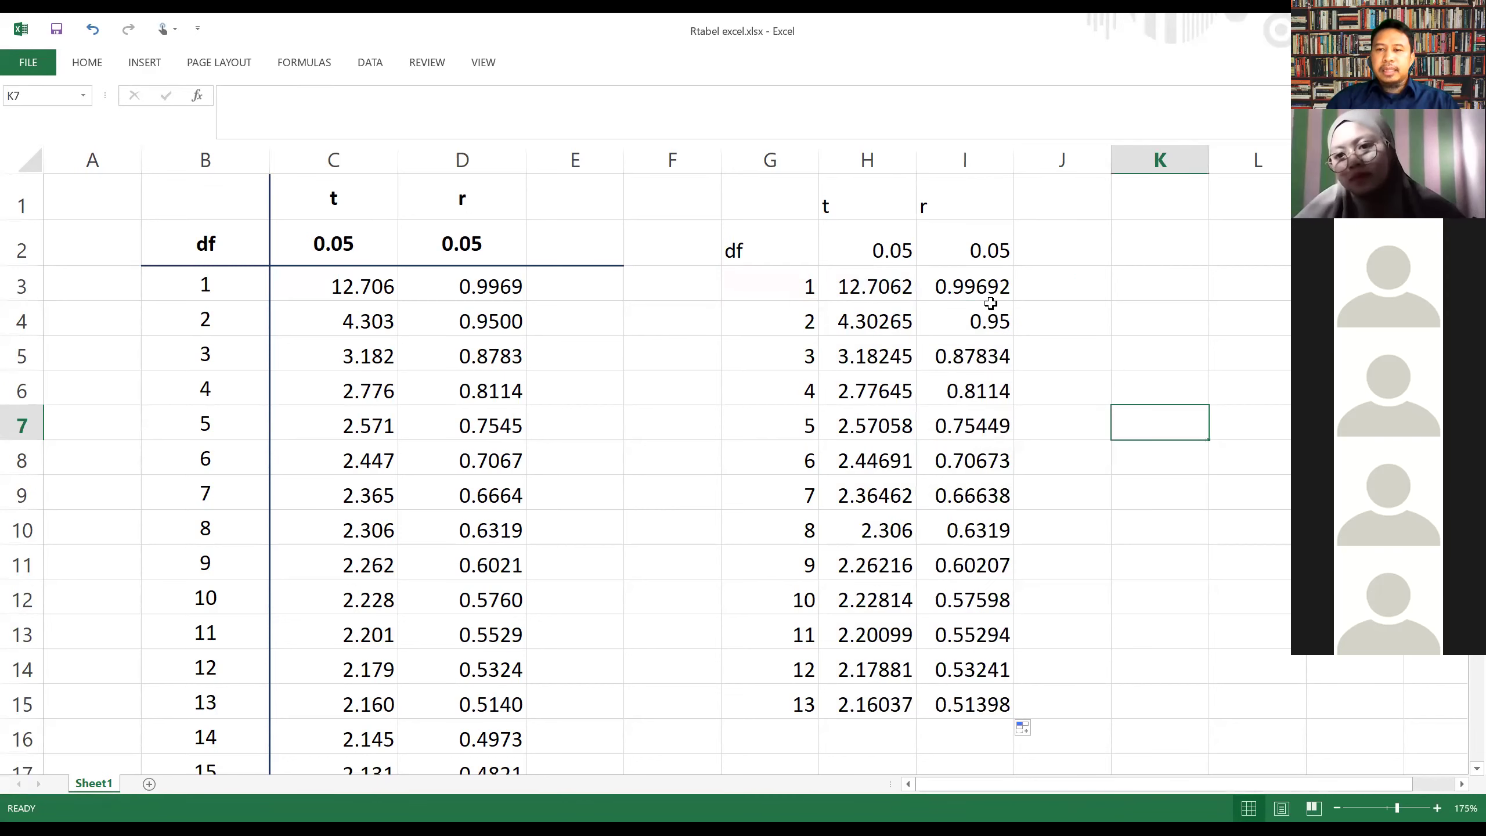
# - Set the df value in G3 to 31 to recalculate that row's t and r
pyautogui.click(771, 290)
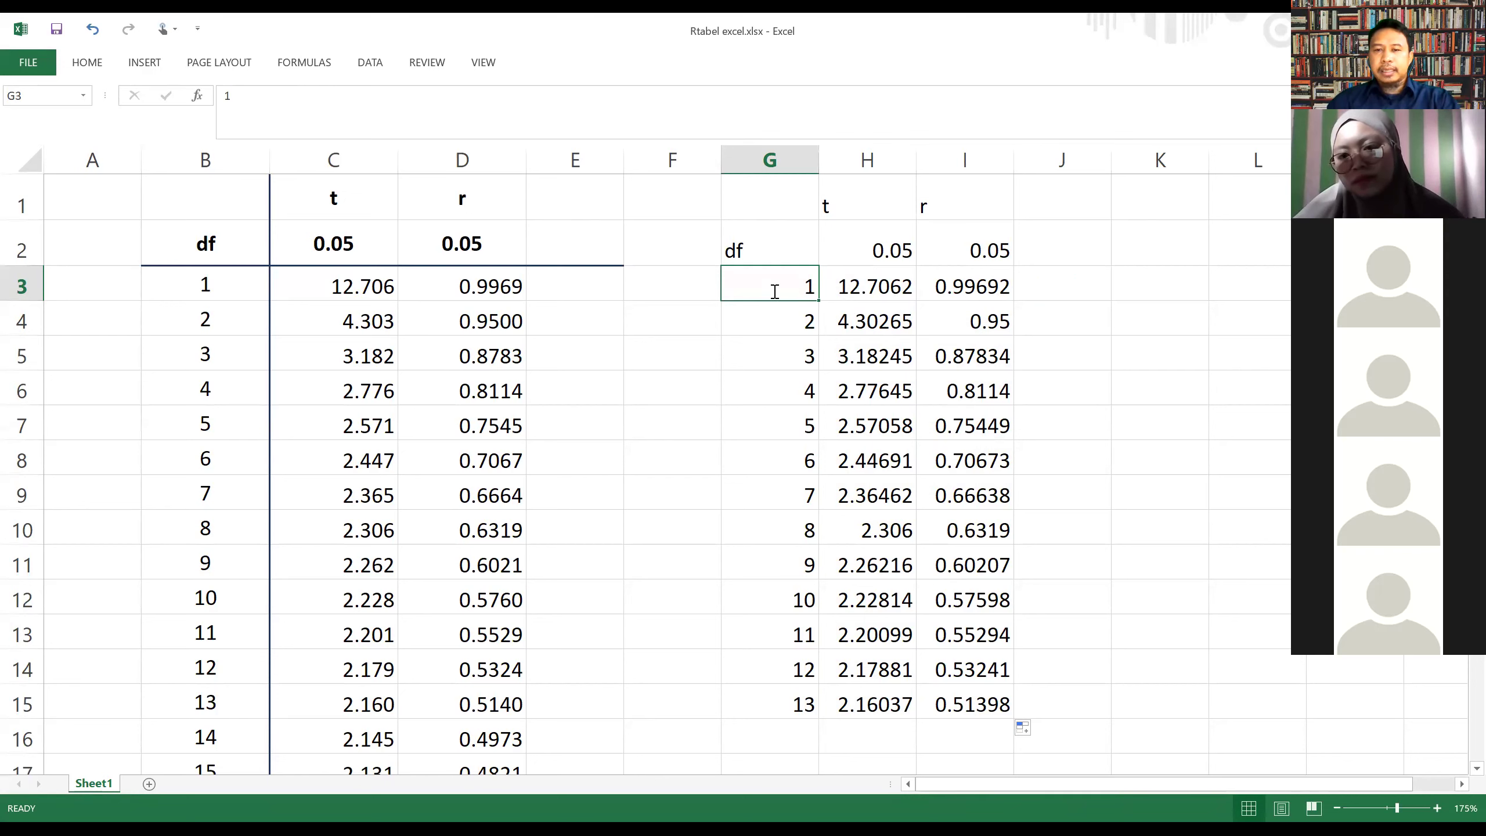
pyautogui.write('31')
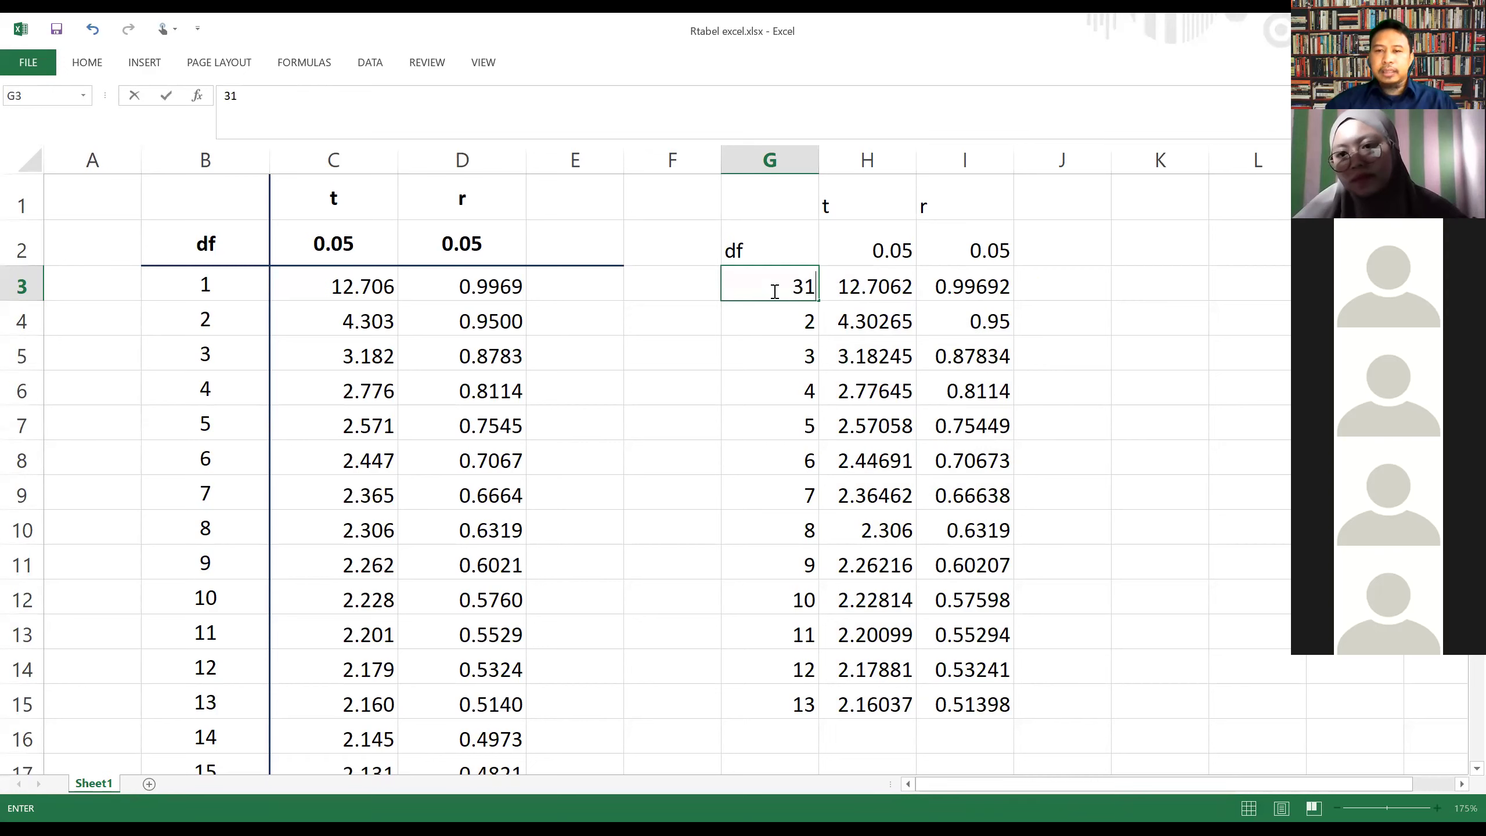
pyautogui.press('Return')
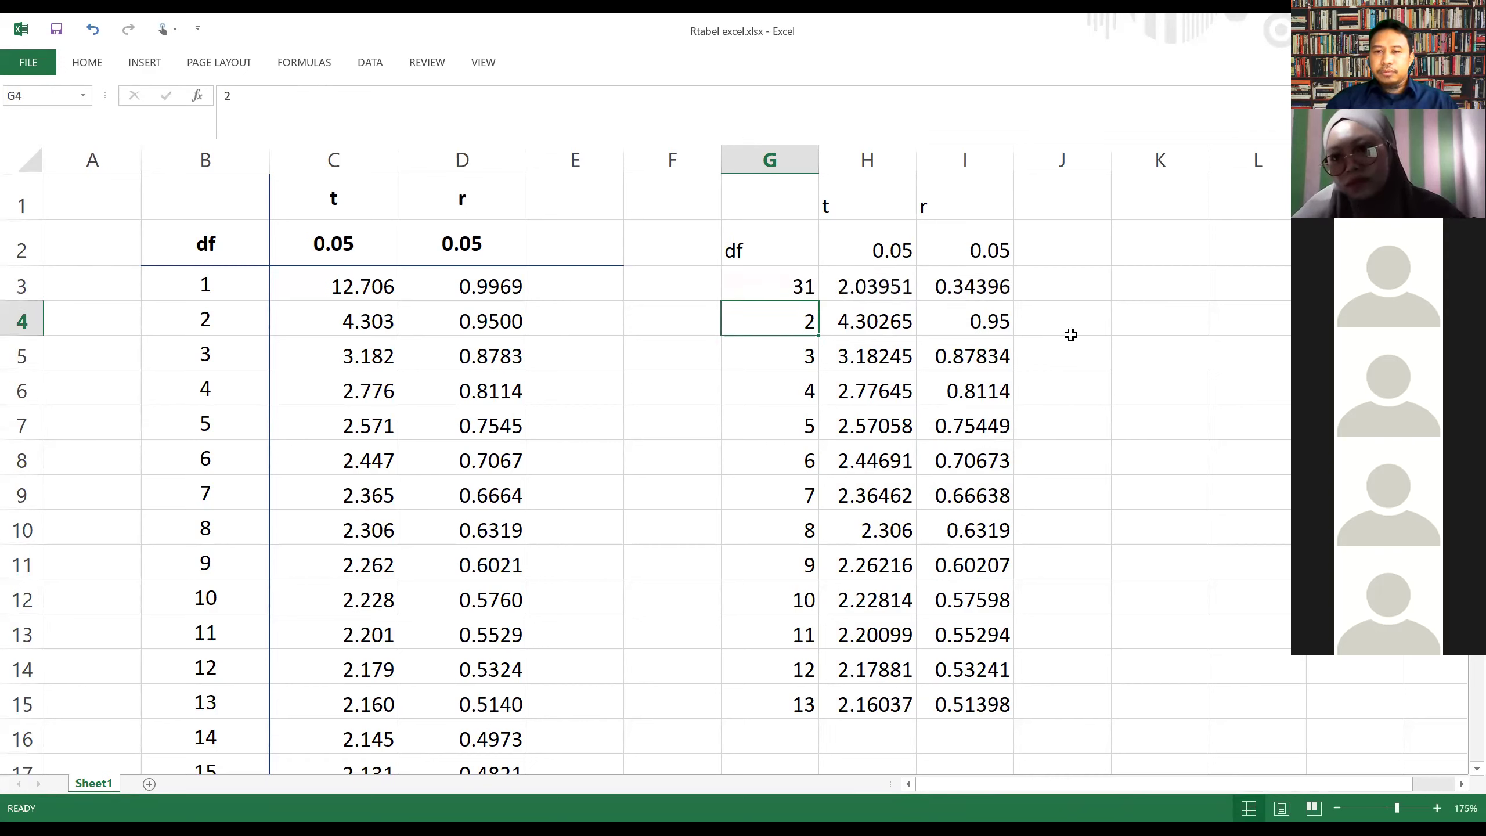
# - Format the r value in I3 to display four decimal places
pyautogui.click(1007, 290)
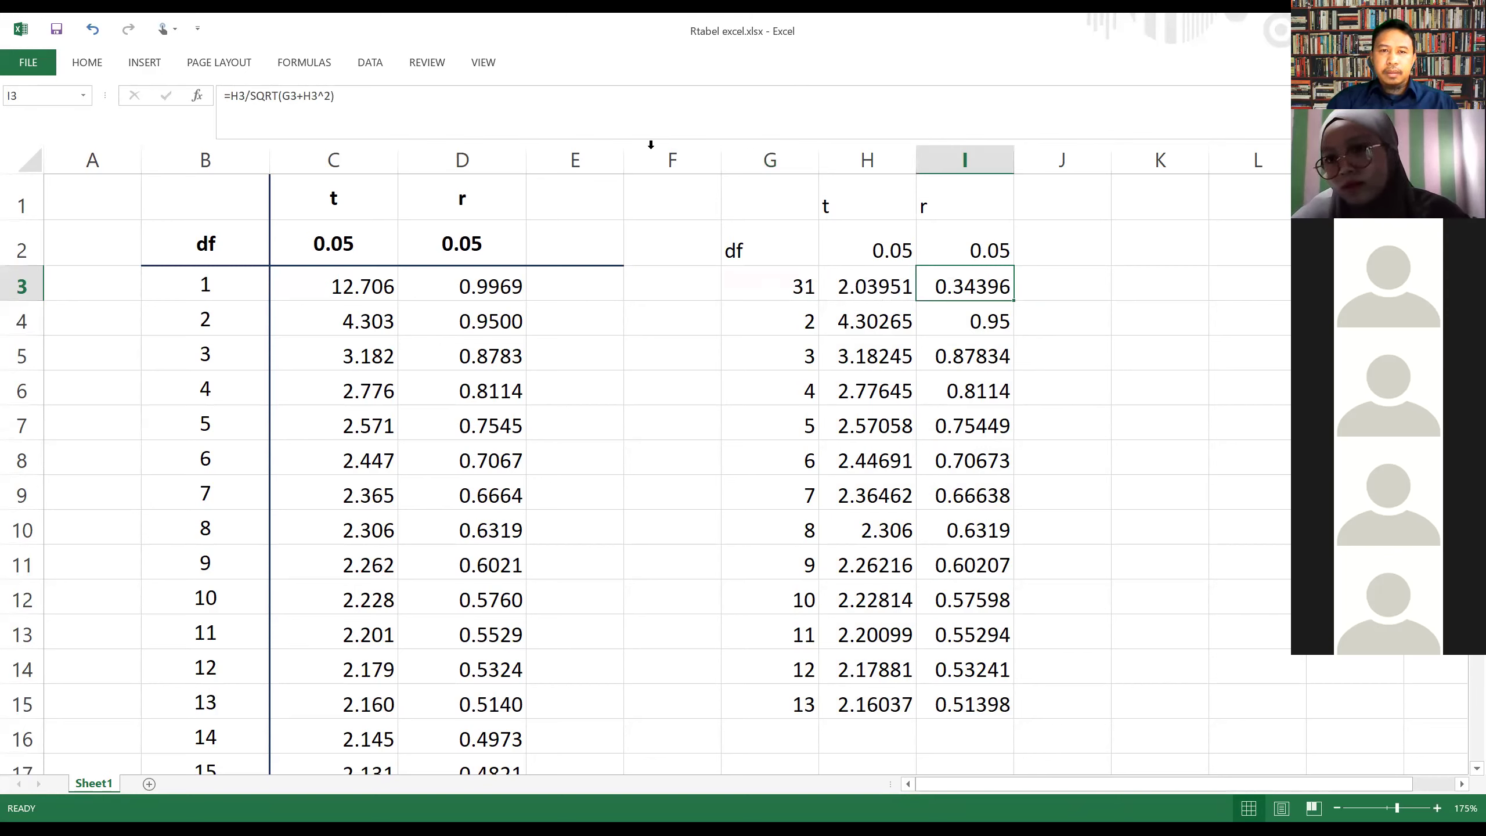
pyautogui.click(87, 62)
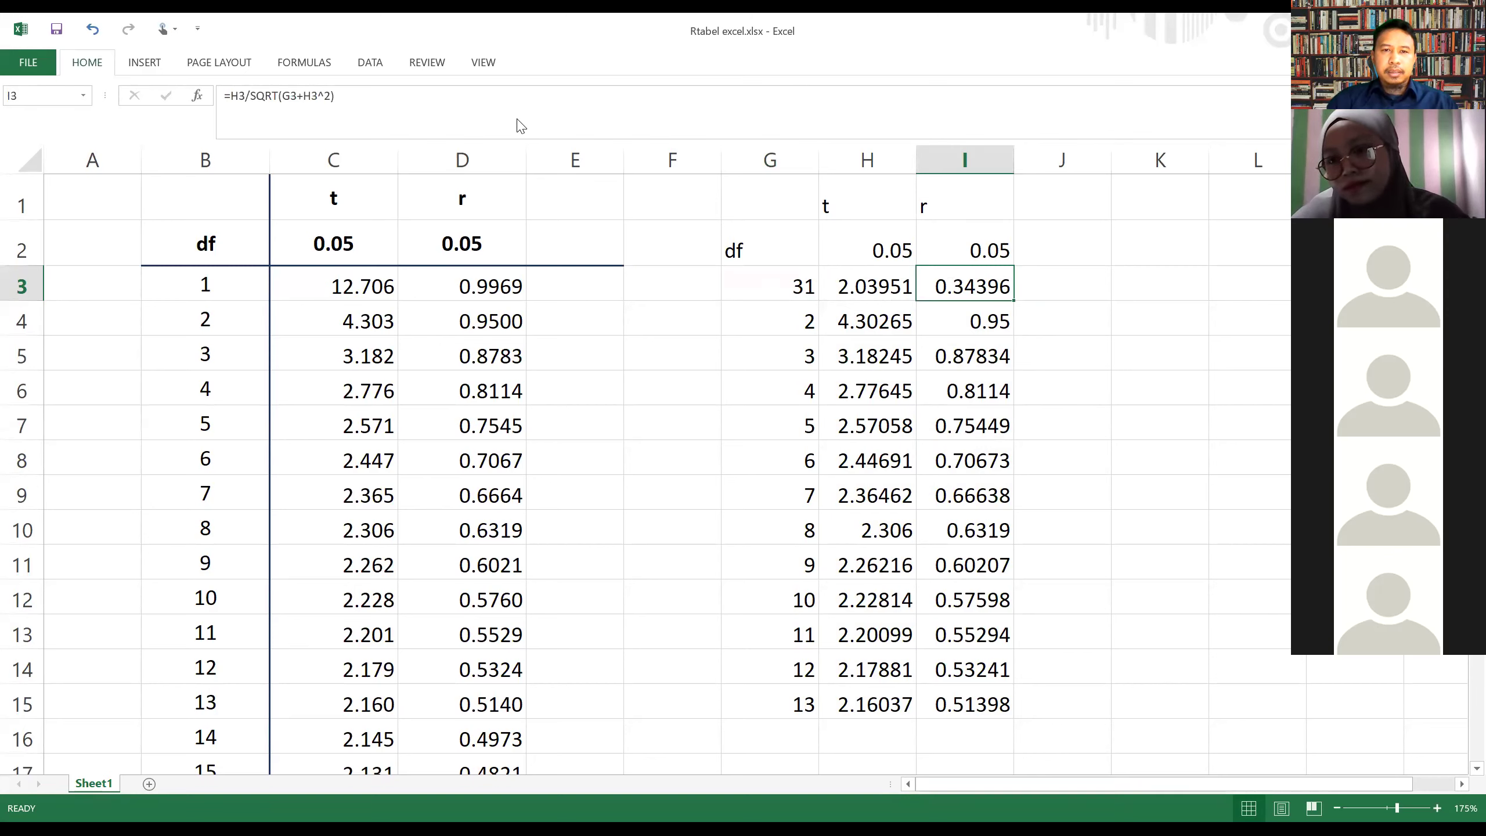
pyautogui.click(565, 119)
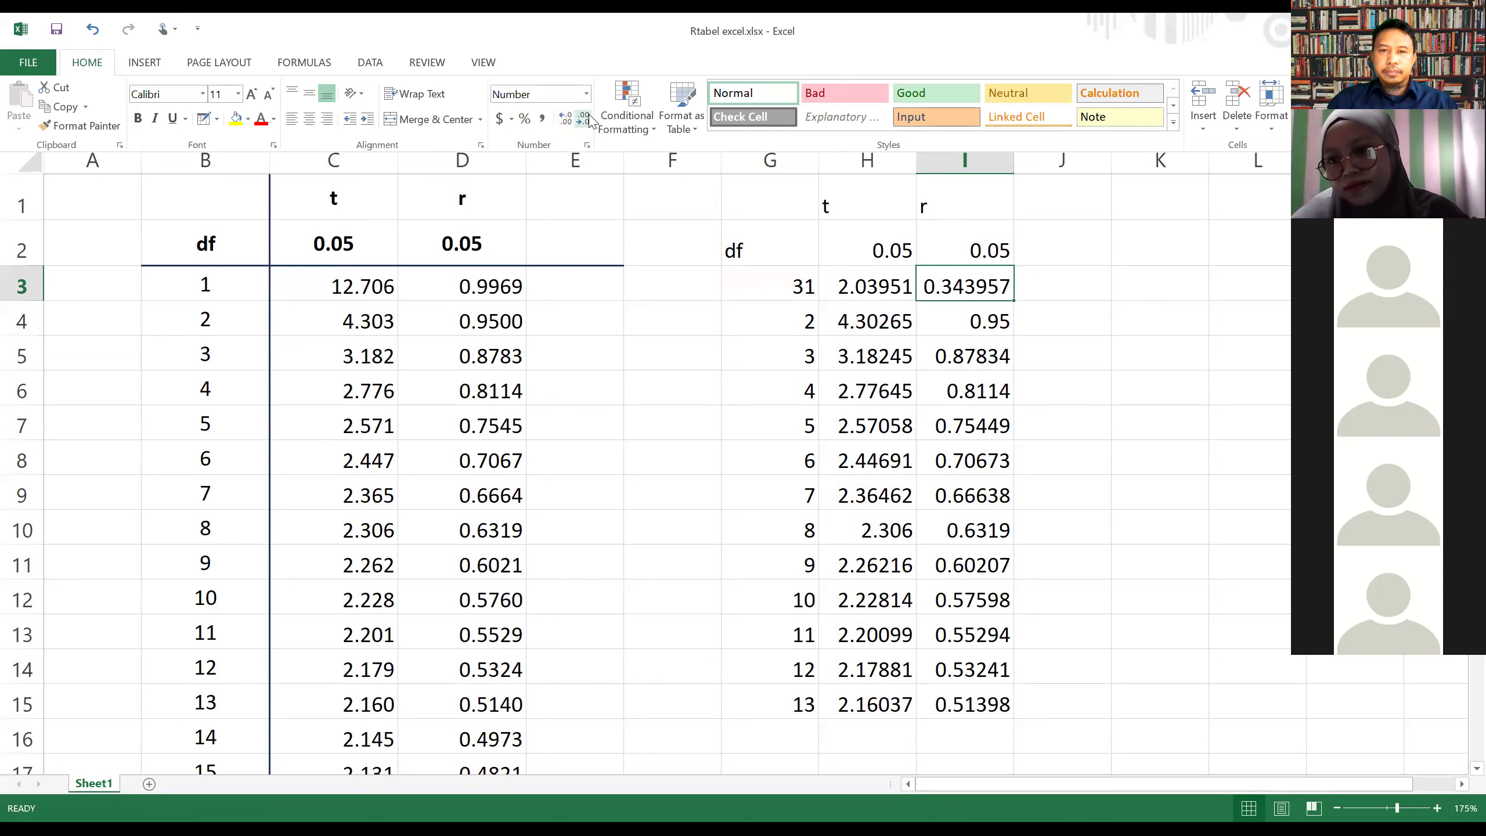
pyautogui.click(584, 120)
pyautogui.click(584, 119)
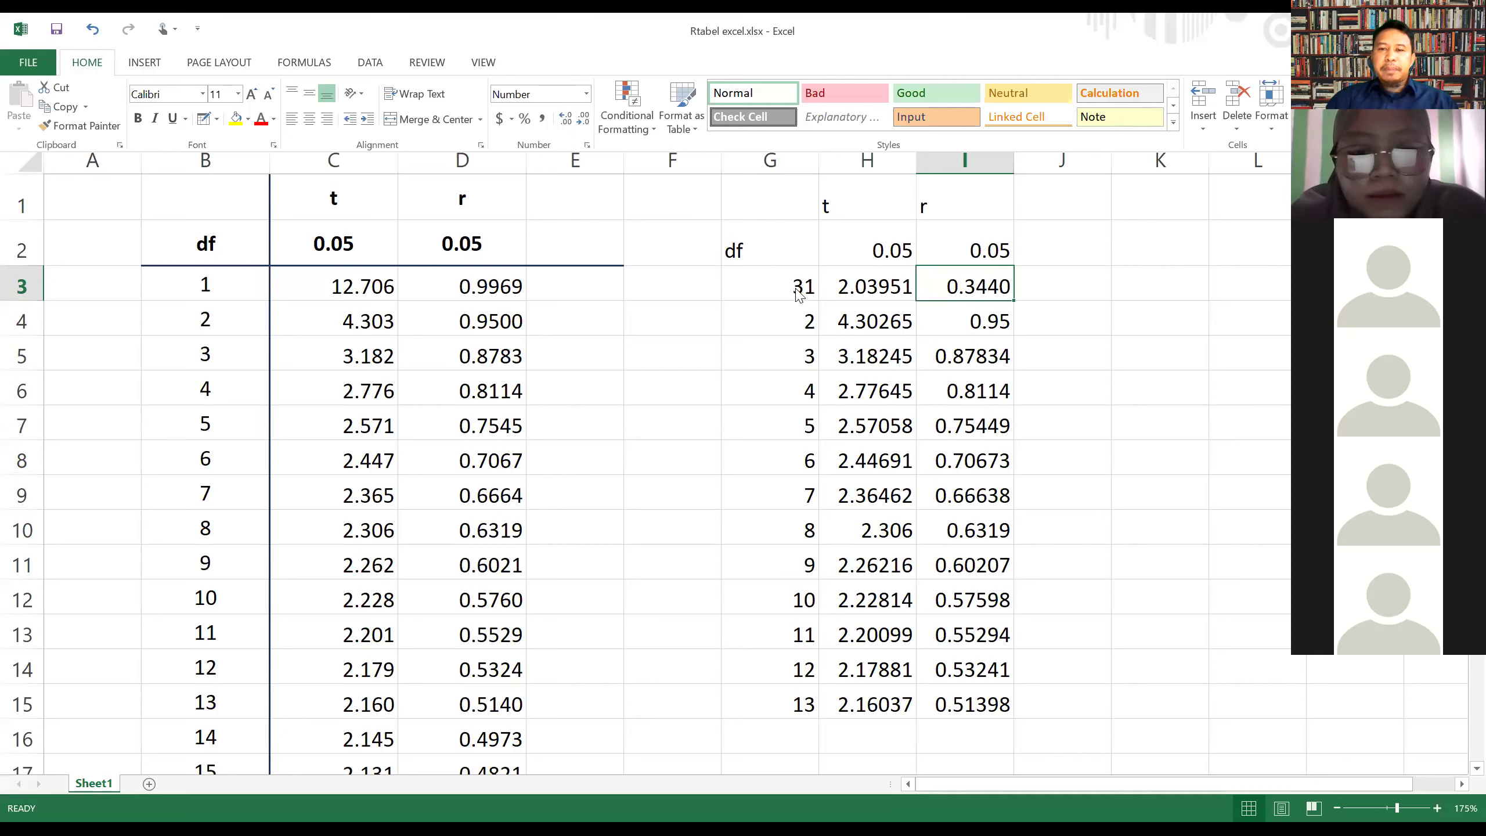
pyautogui.click(994, 295)
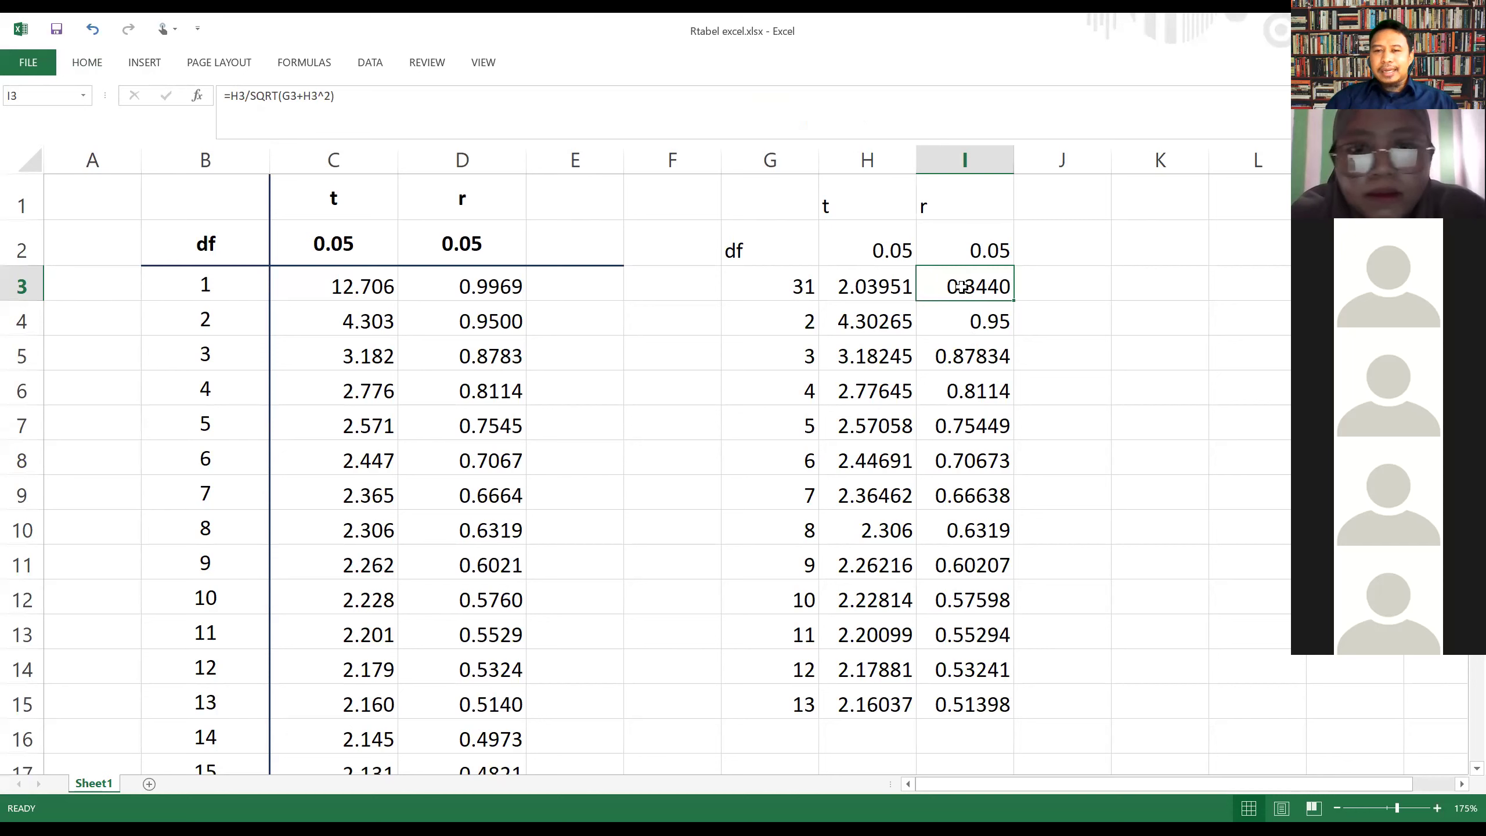
# - Set the df value in G3 to 9 to recalculate that row's t and r
pyautogui.click(794, 279)
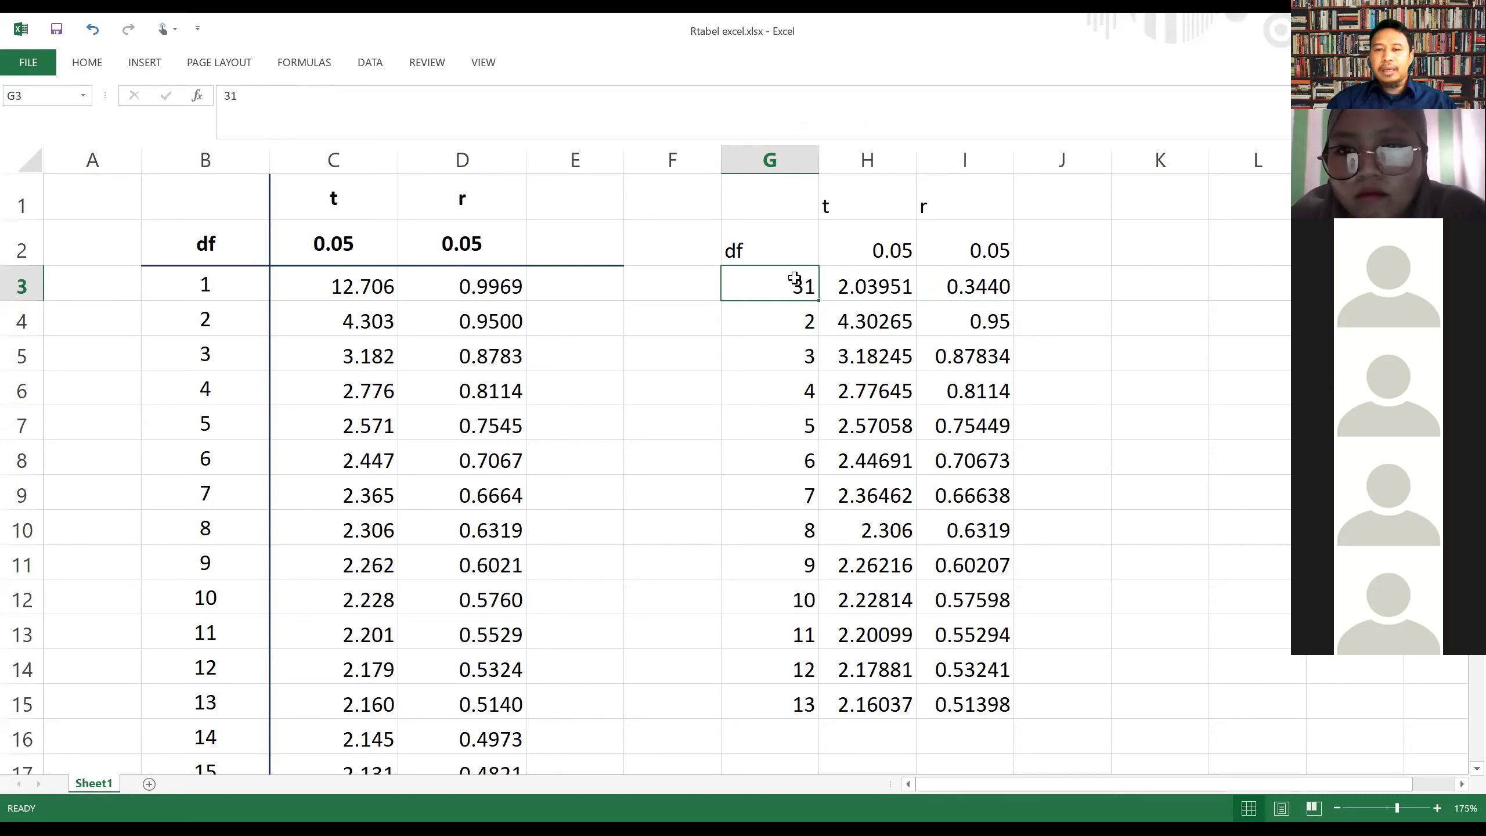
pyautogui.write('9')
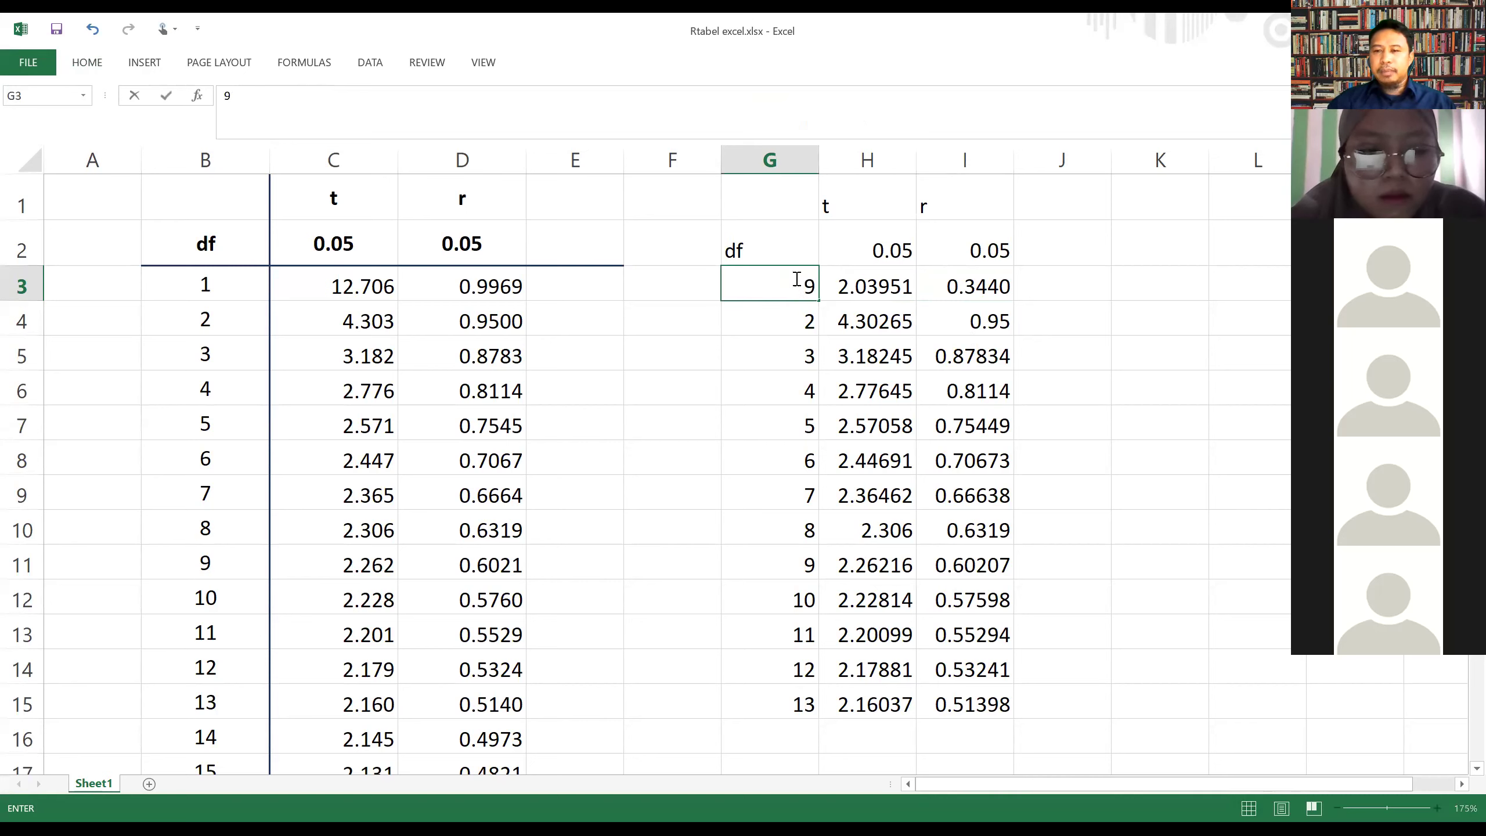
pyautogui.press('Return')
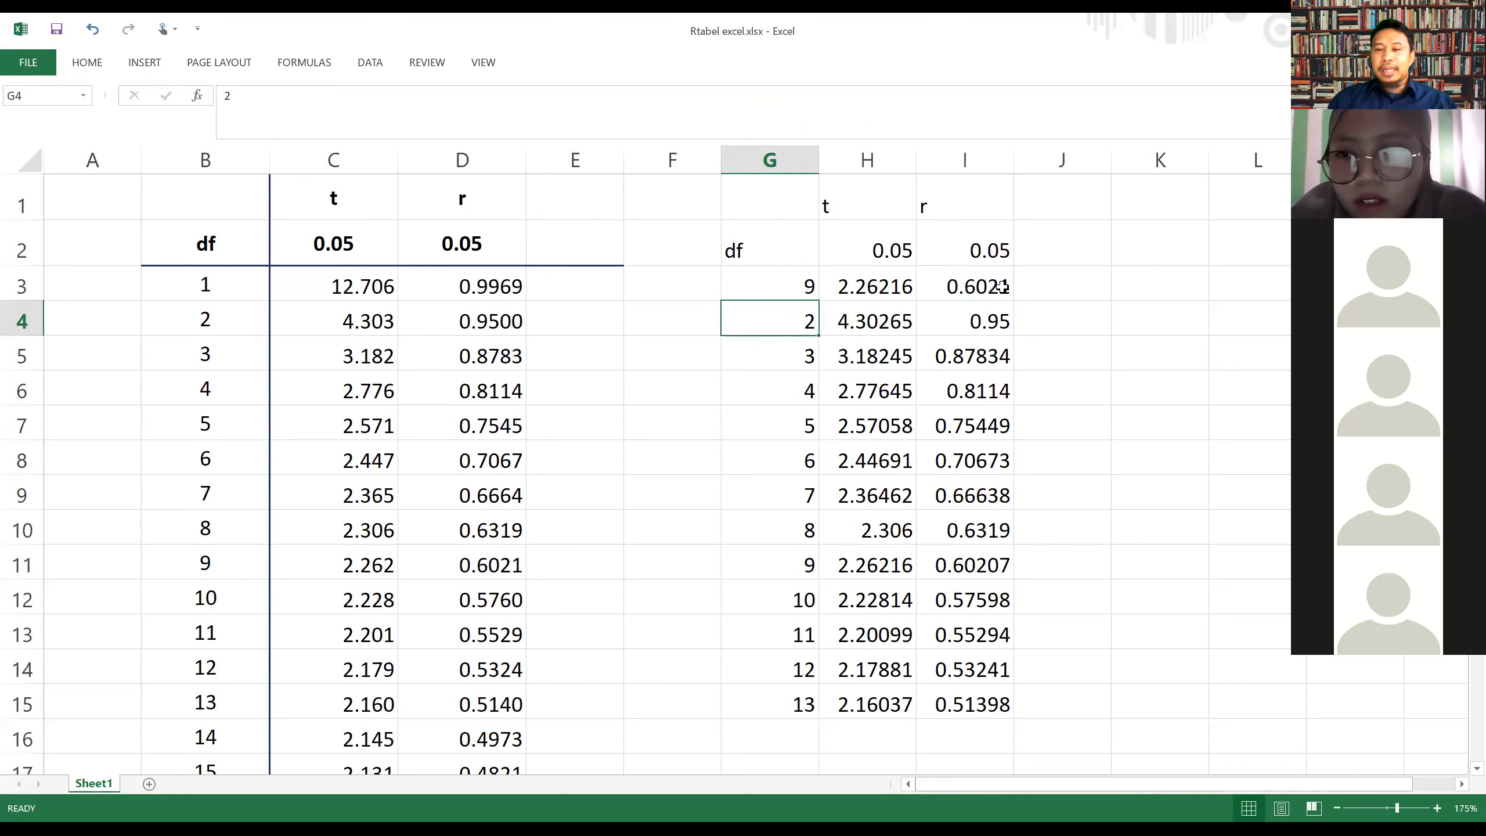
# - Open the r formula in I3 for review and undo the accidental clearing of that cell
pyautogui.doubleClick(959, 285)
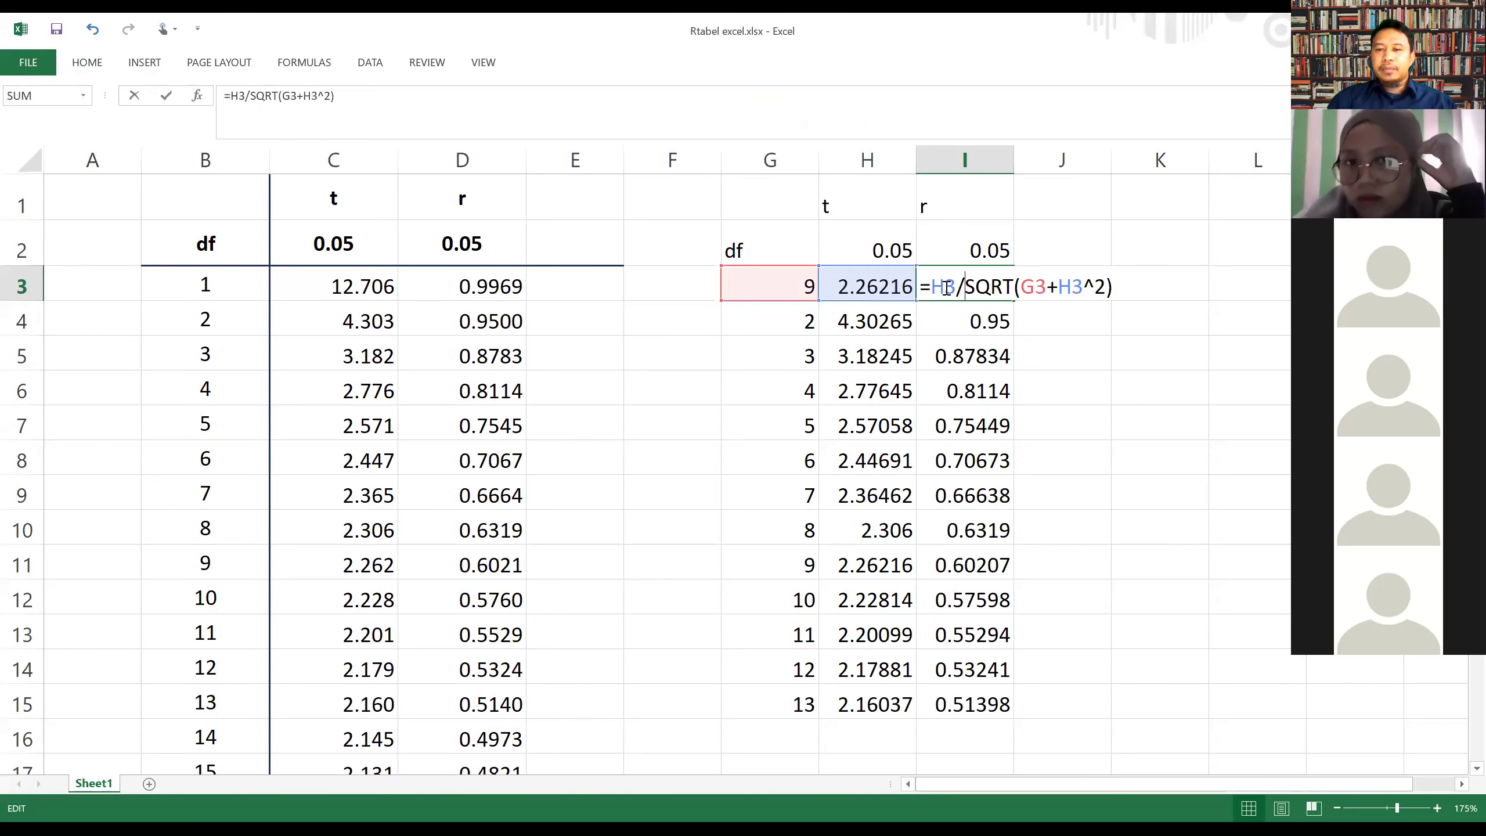
pyautogui.click(1118, 236)
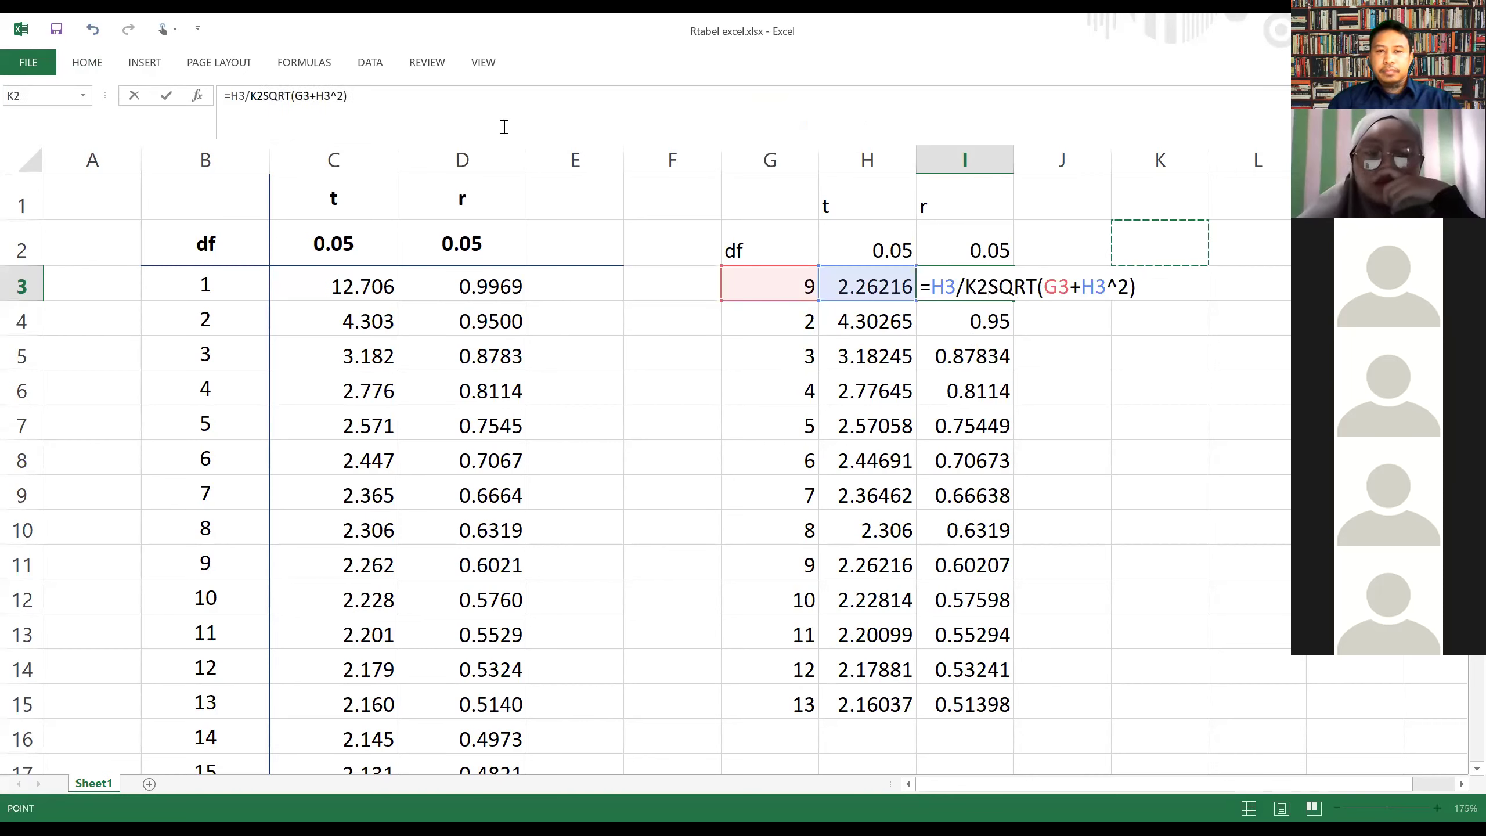
pyautogui.click(296, 98)
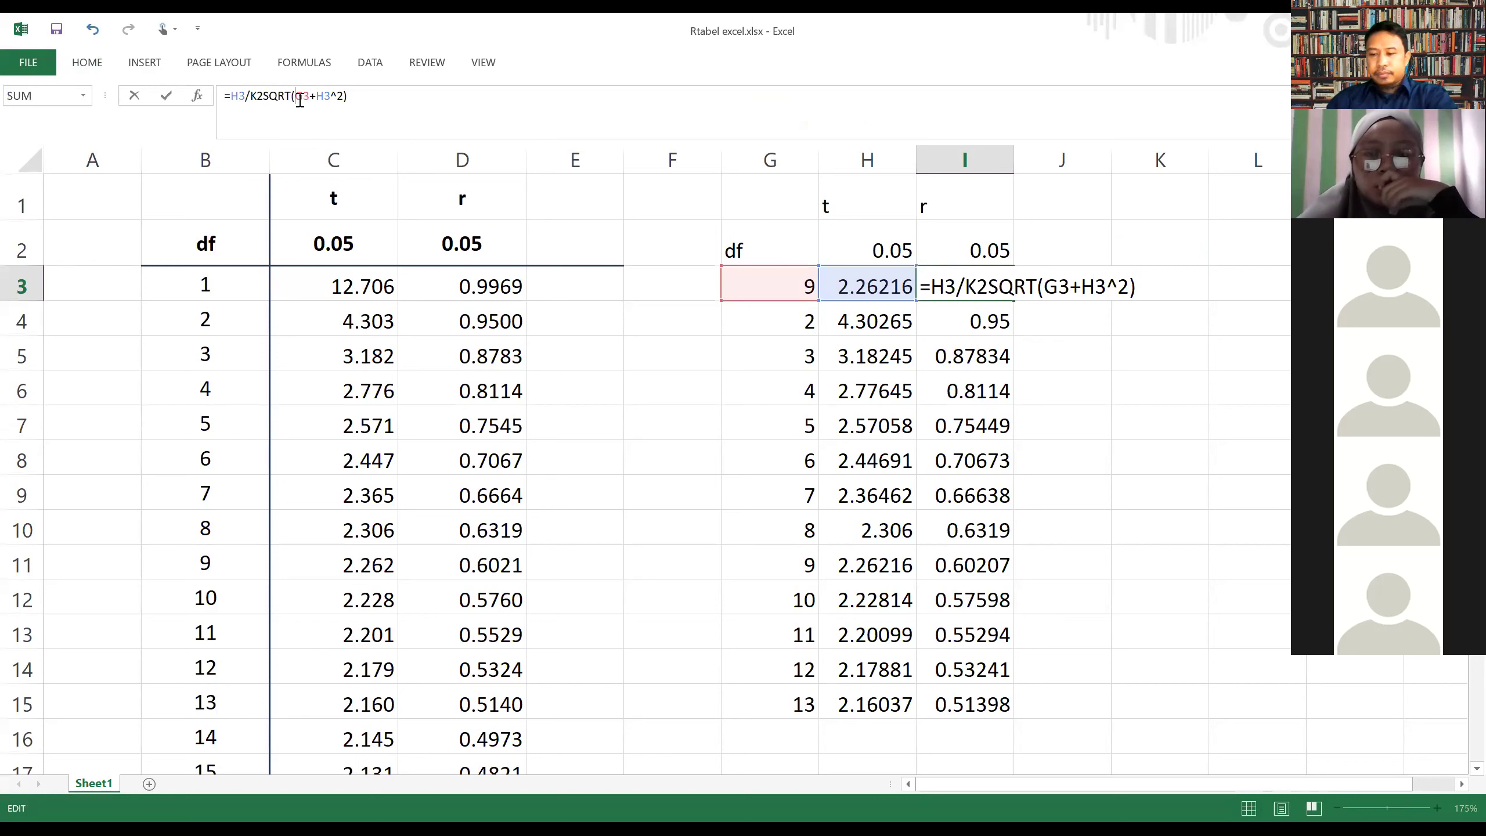
pyautogui.press('BackSpace')
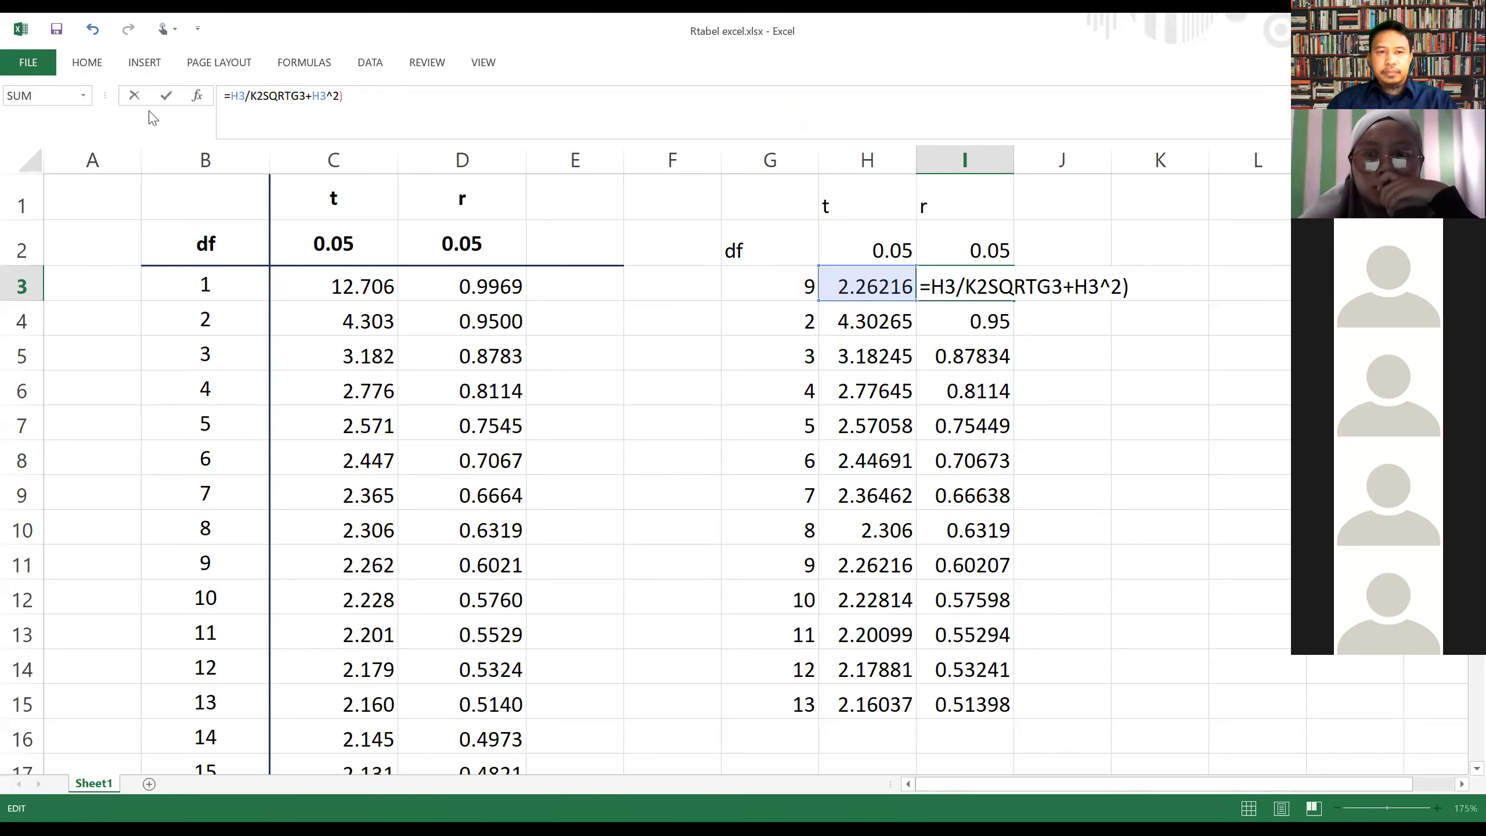
pyautogui.moveTo(346, 98); pyautogui.dragTo(202, 100)
pyautogui.press('BackSpace')
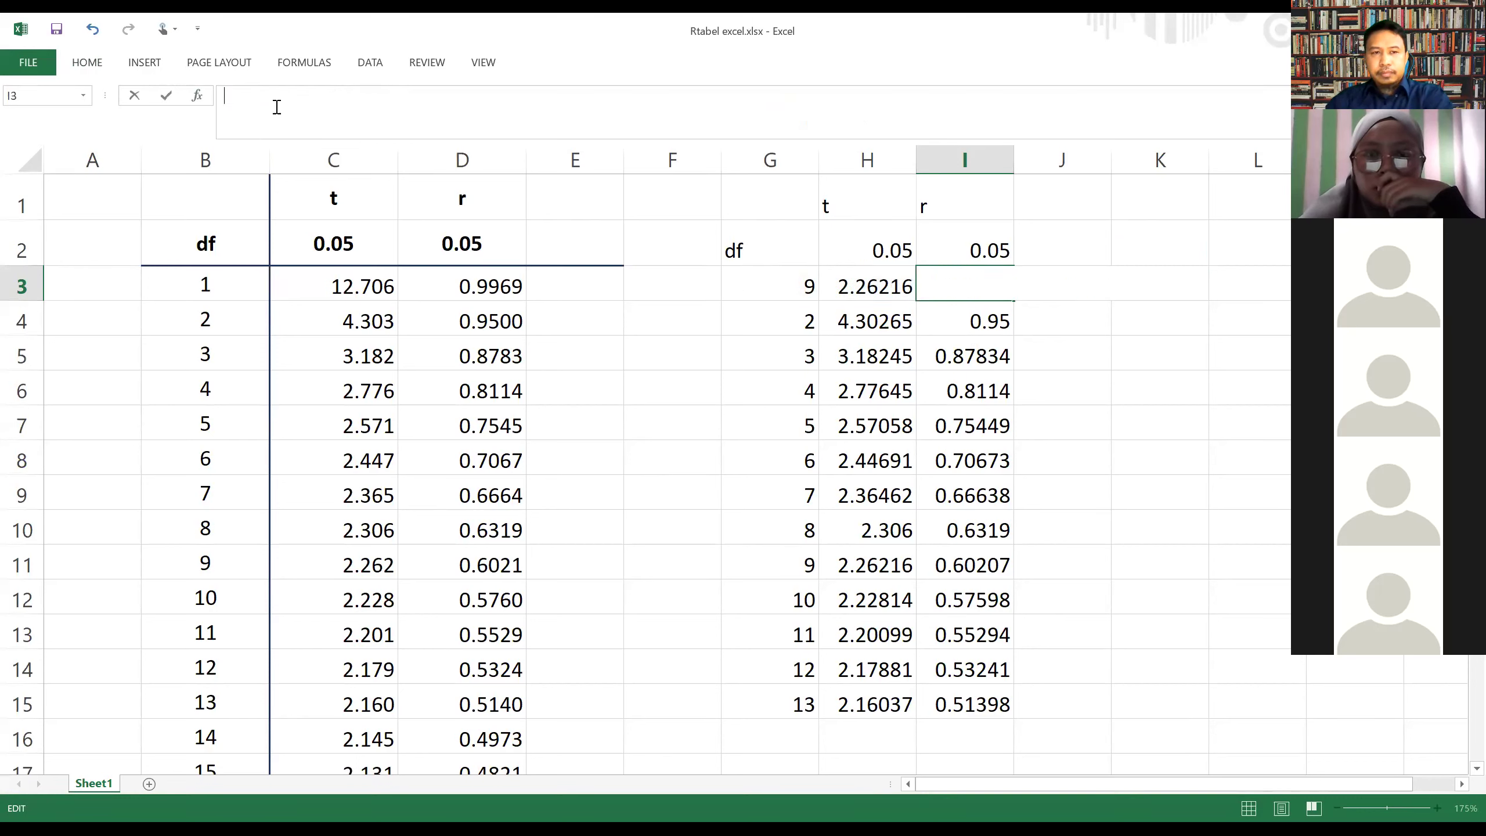
pyautogui.click(690, 345)
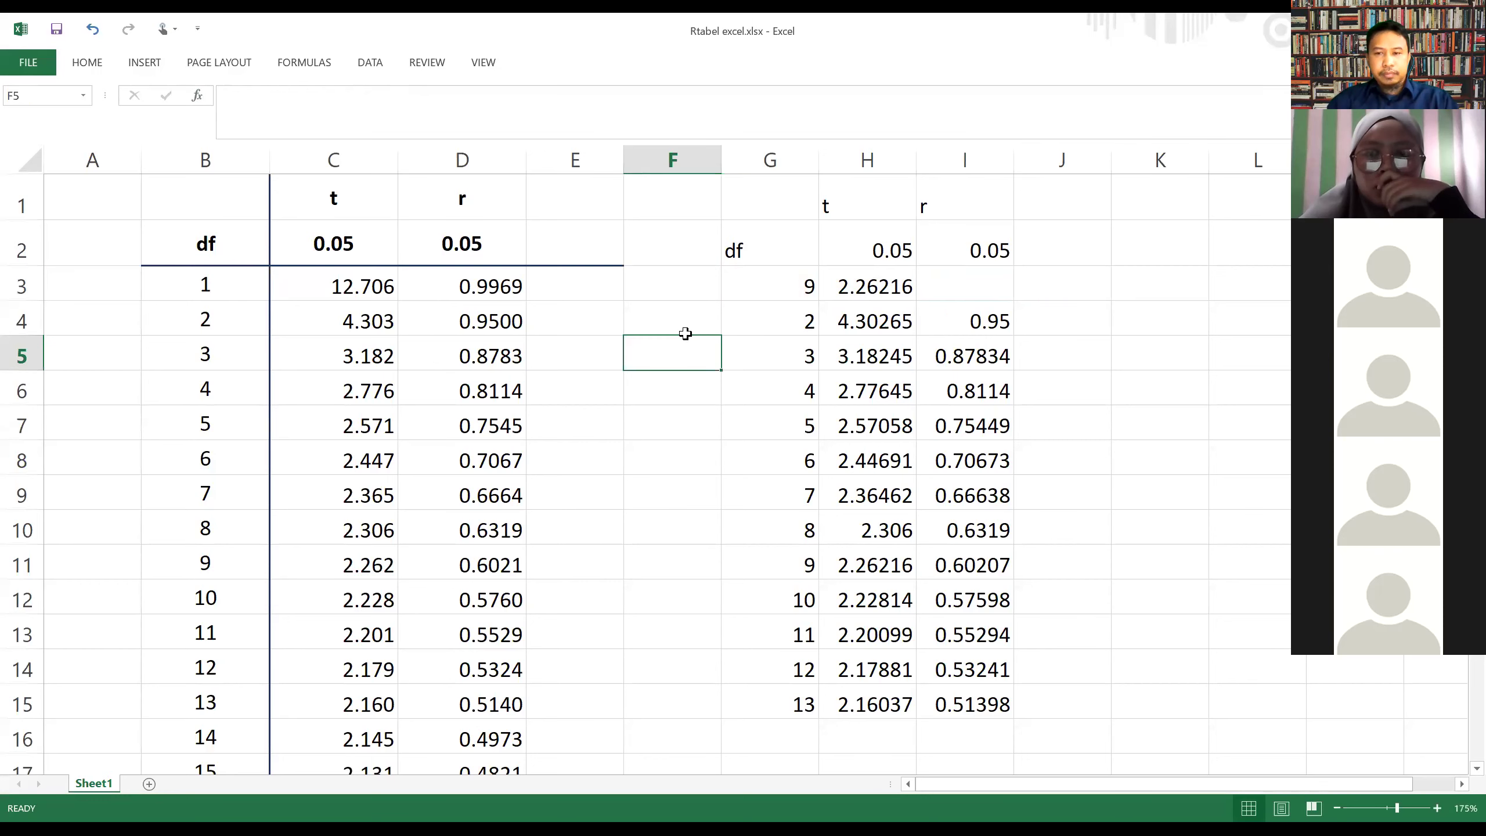
pyautogui.hotkey('ctrl', 'z')
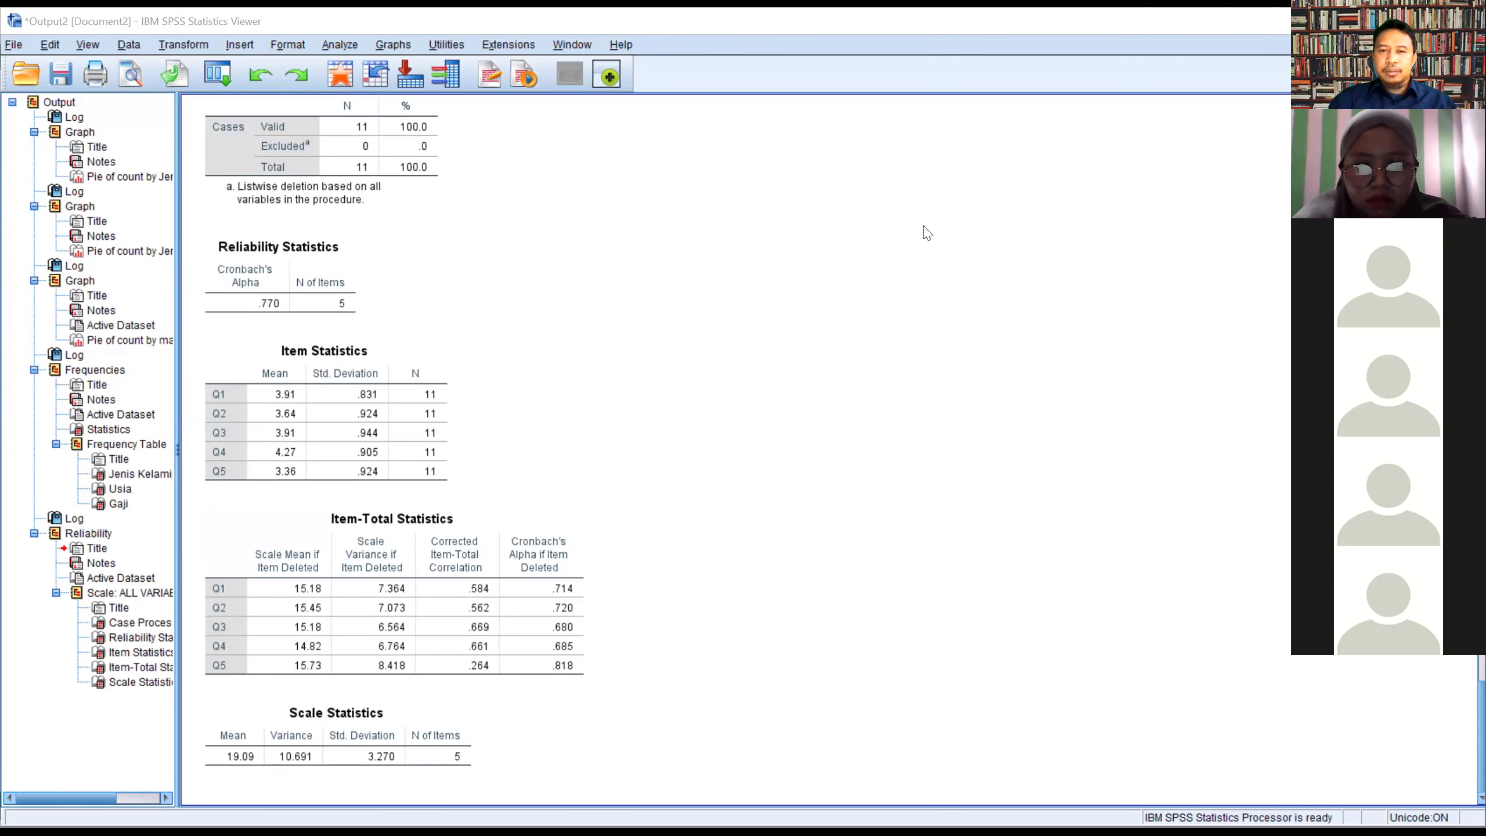
# - Switch to tabel-r.pdf in the browser and highlight the df 30 row across to its two-tailed 0.05 value
pyautogui.click(548, 626)
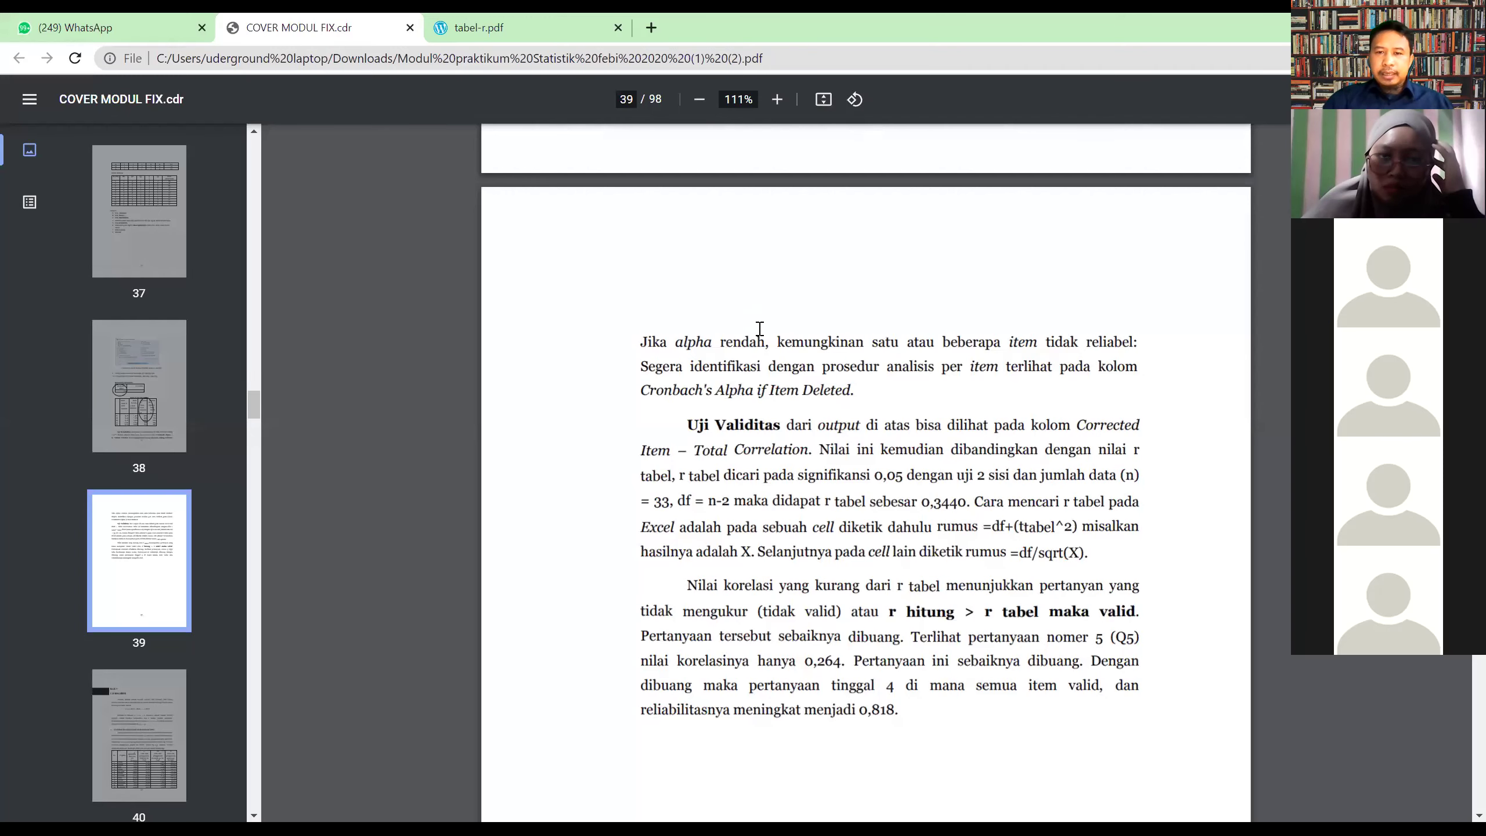
pyautogui.hotkey('ctrl', 'Tab')
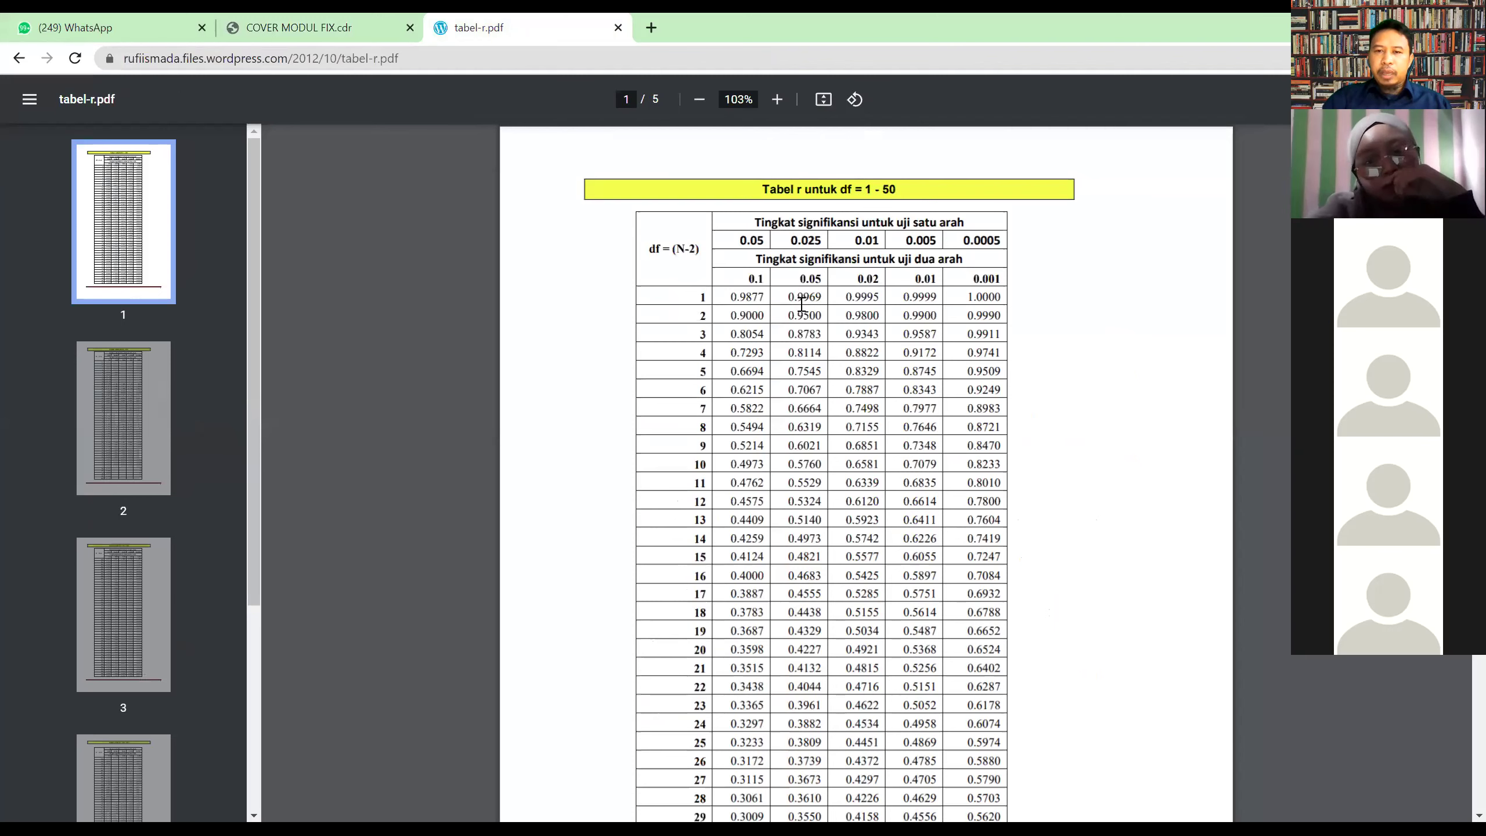
pyautogui.scroll(-1, 807, 418)
pyautogui.scroll(-10, 806, 418)
pyautogui.scroll(1, 759, 363)
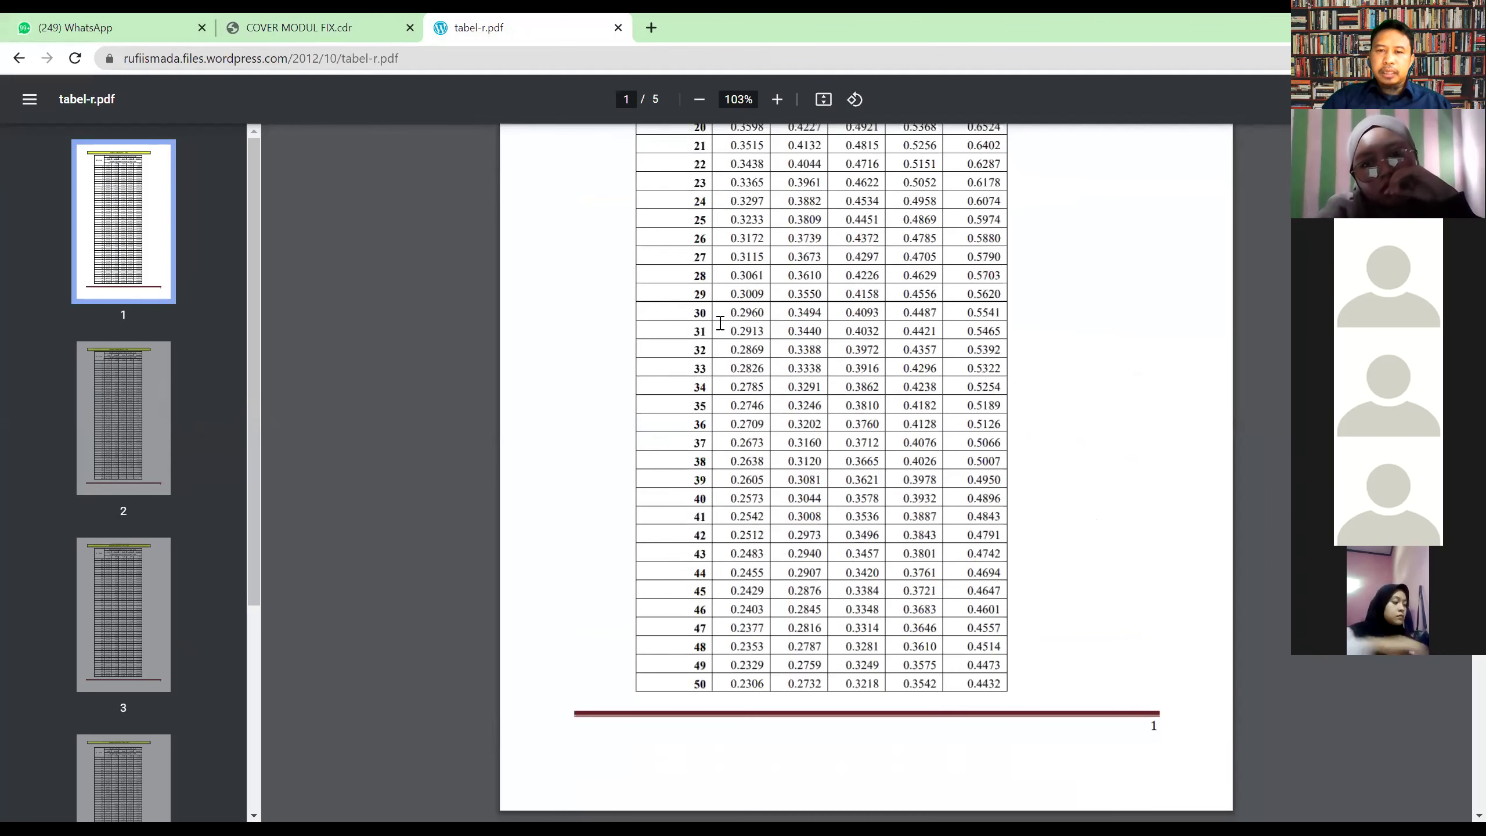
pyautogui.moveTo(759, 299); pyautogui.dragTo(833, 319)
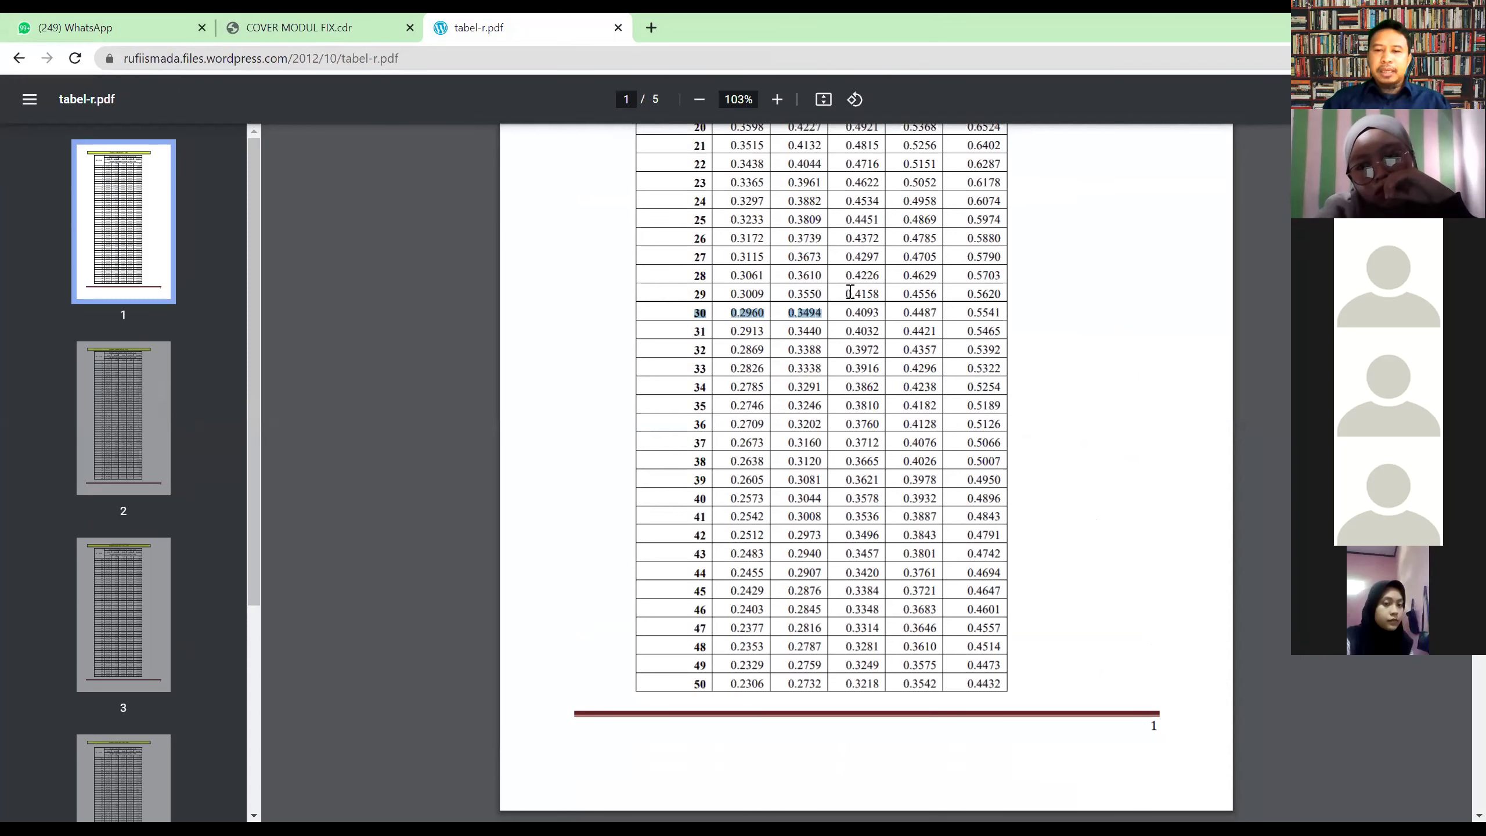
# - Examine the r table page covering df 51 to 100, down to the row for df 100
pyautogui.scroll(-10, 708, 489)
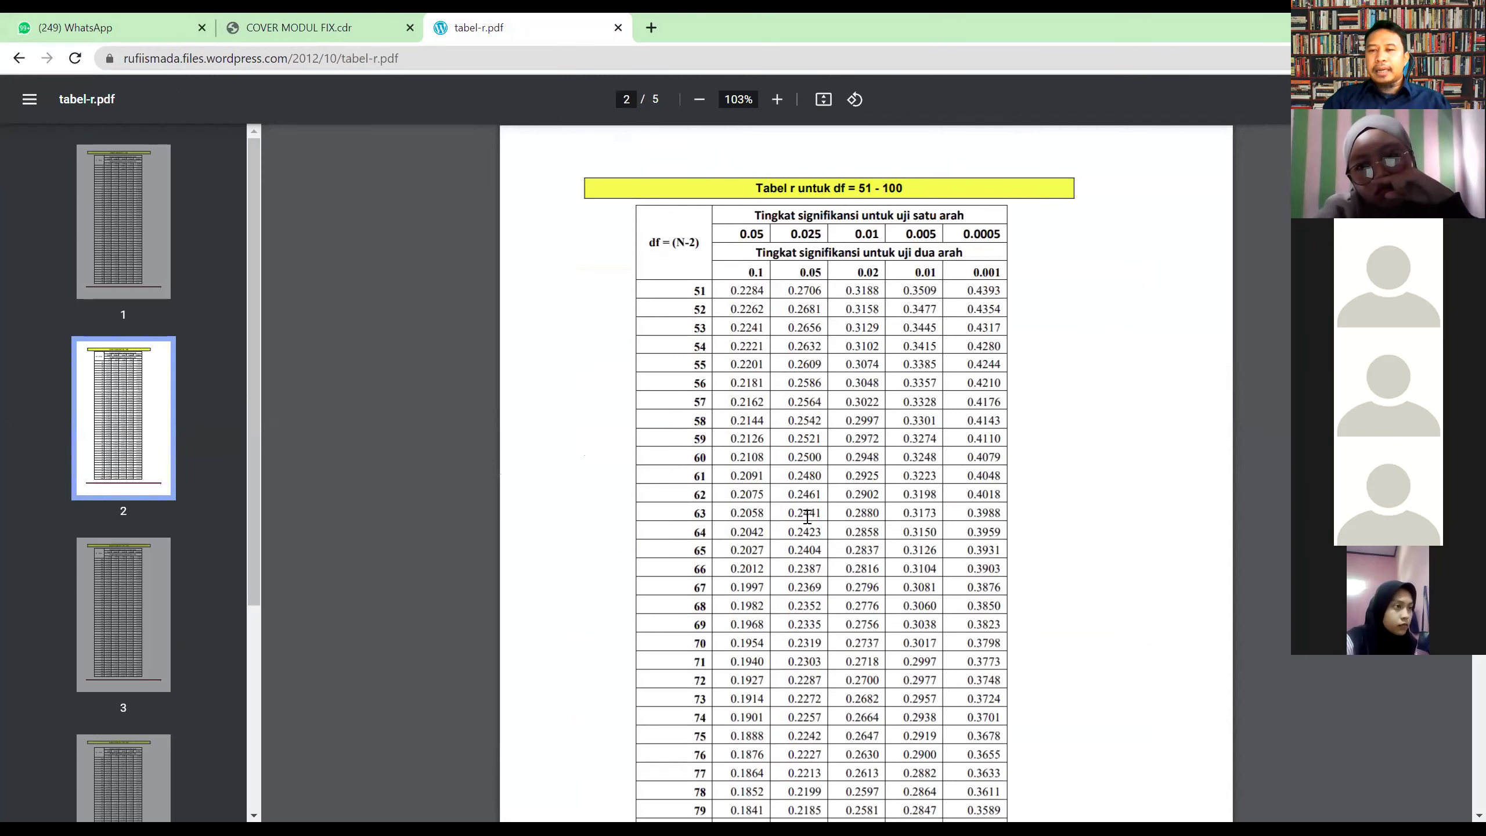
pyautogui.scroll(-5, 808, 518)
pyautogui.scroll(-2, 812, 567)
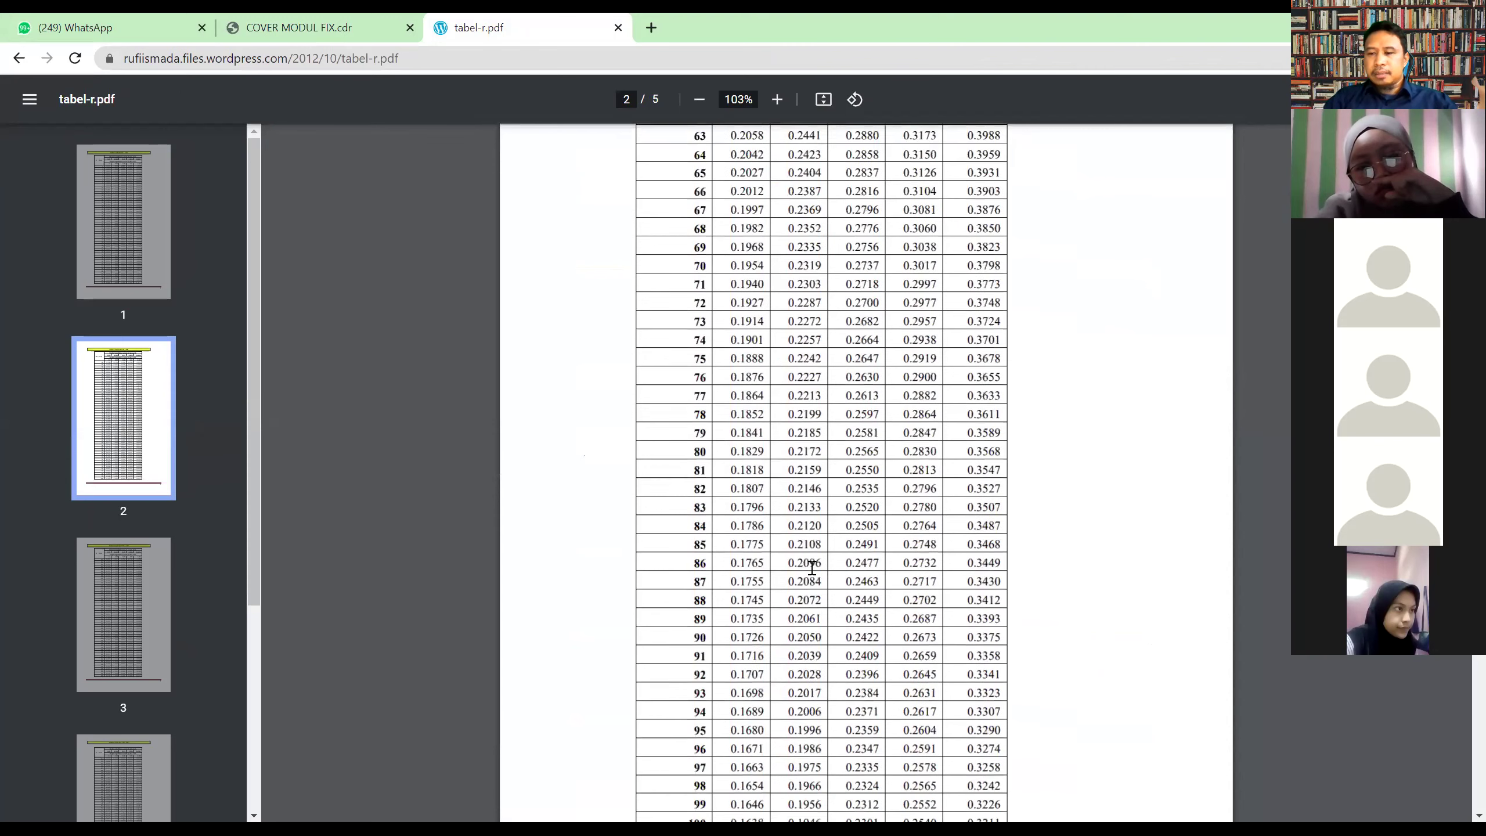
pyautogui.scroll(-3, 801, 562)
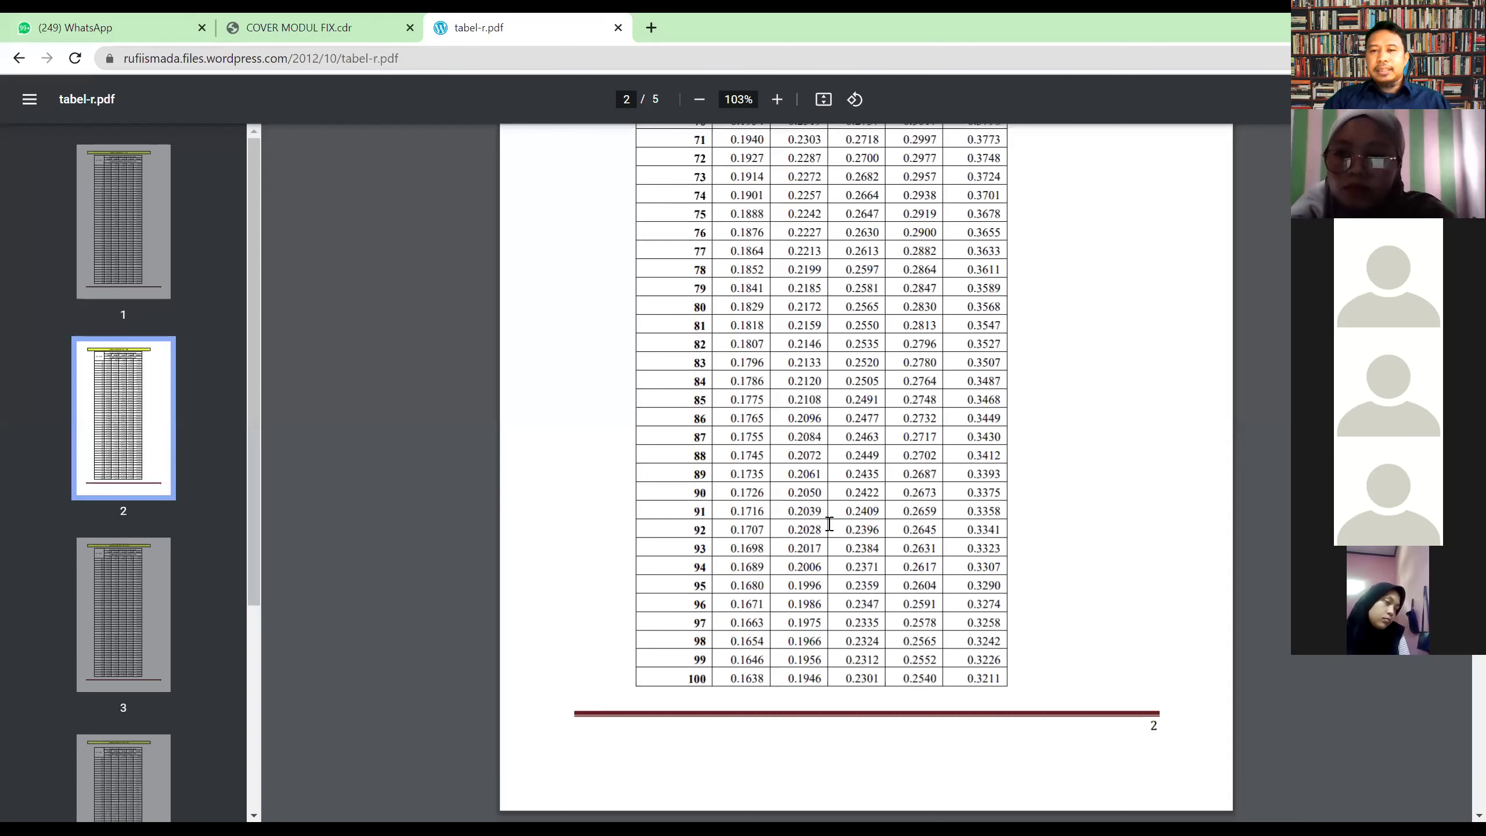
pyautogui.scroll(1, 760, 363)
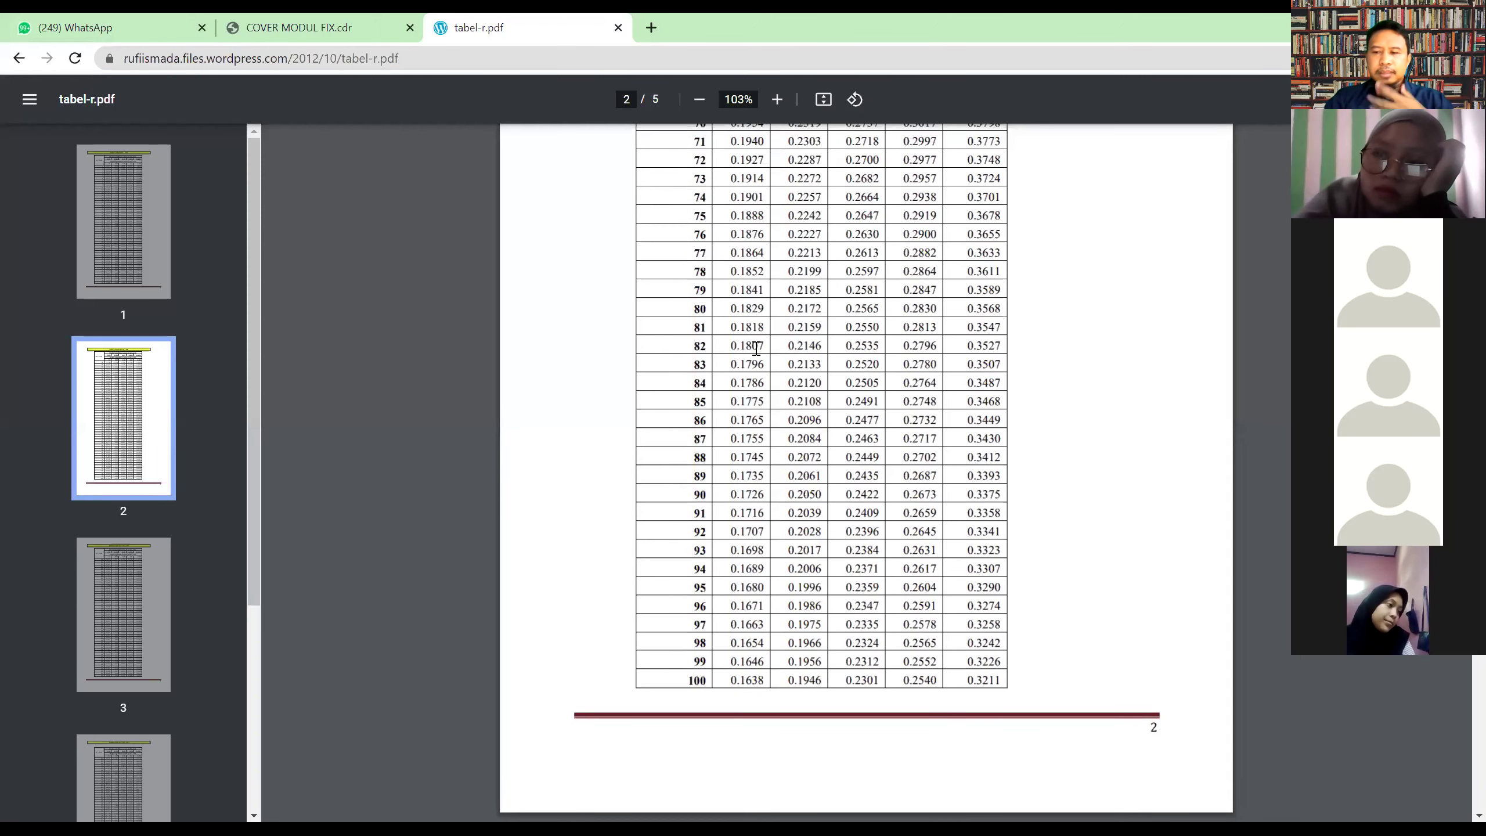
pyautogui.scroll(10, 756, 348)
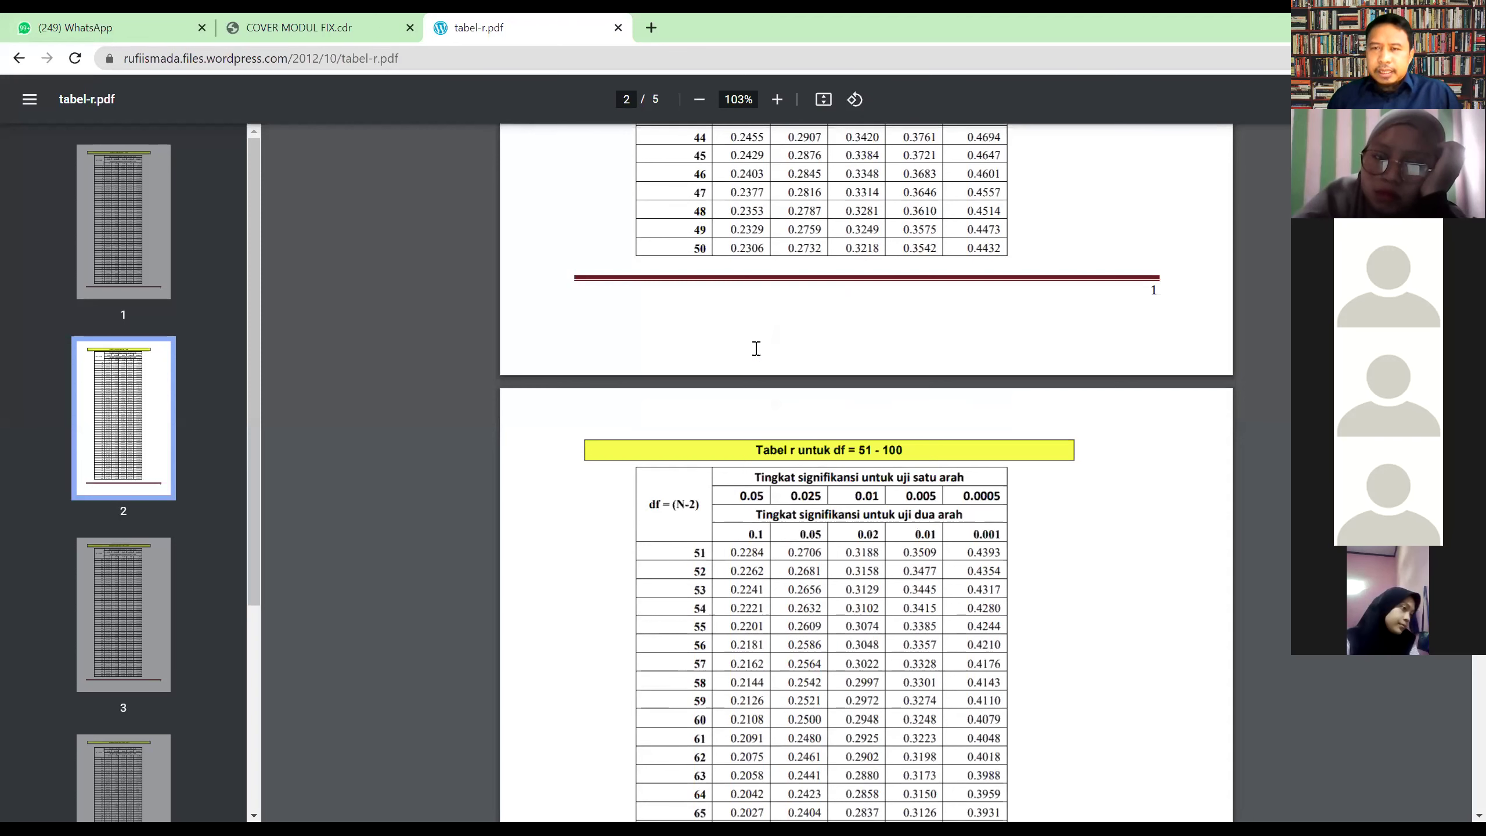
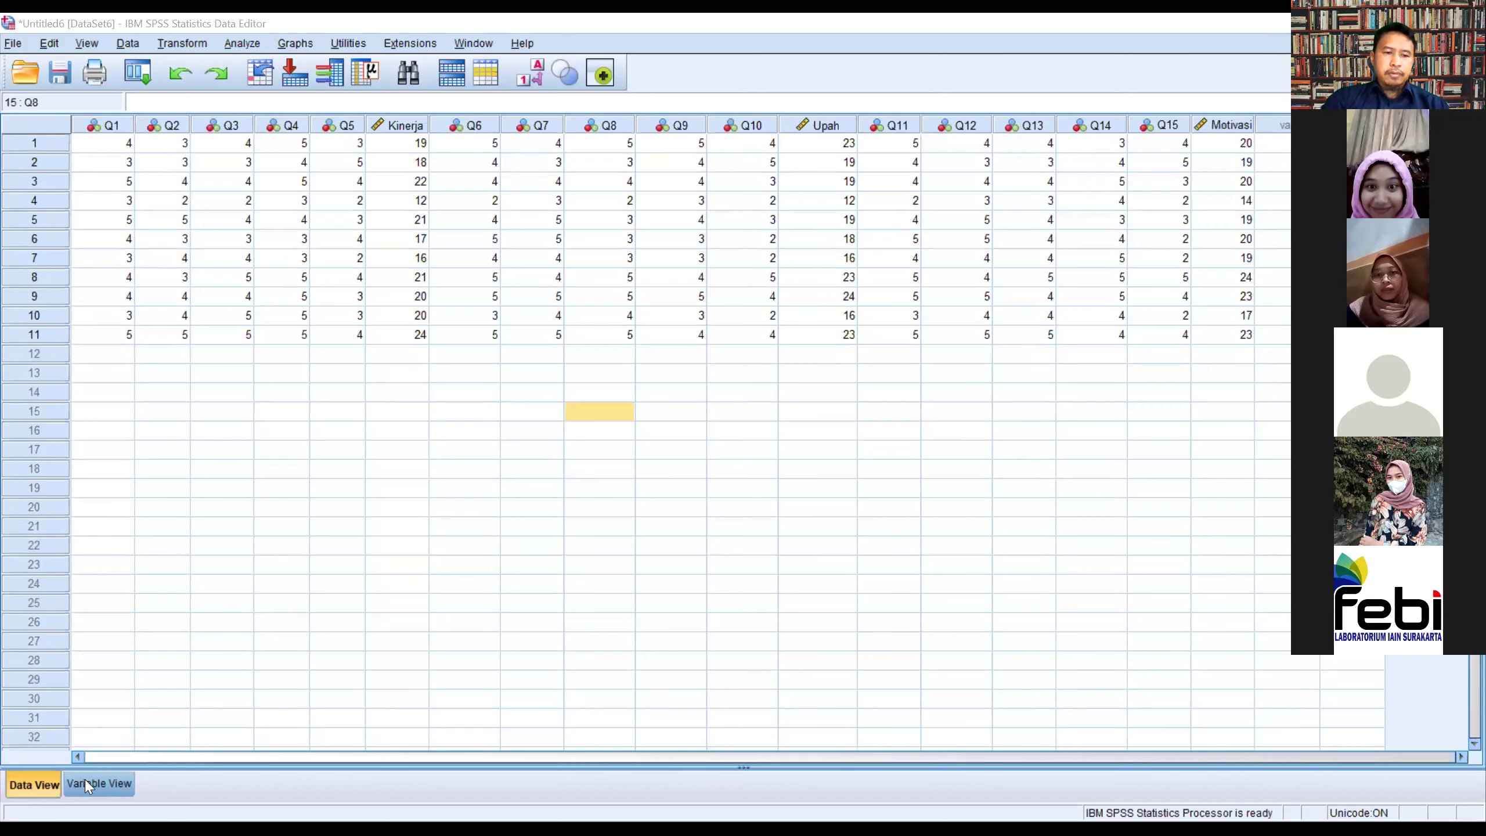
# - In the SPSS Data Editor, show the variable definitions, view the Variable Type options for Q1 and close them without changes
pyautogui.click(88, 784)
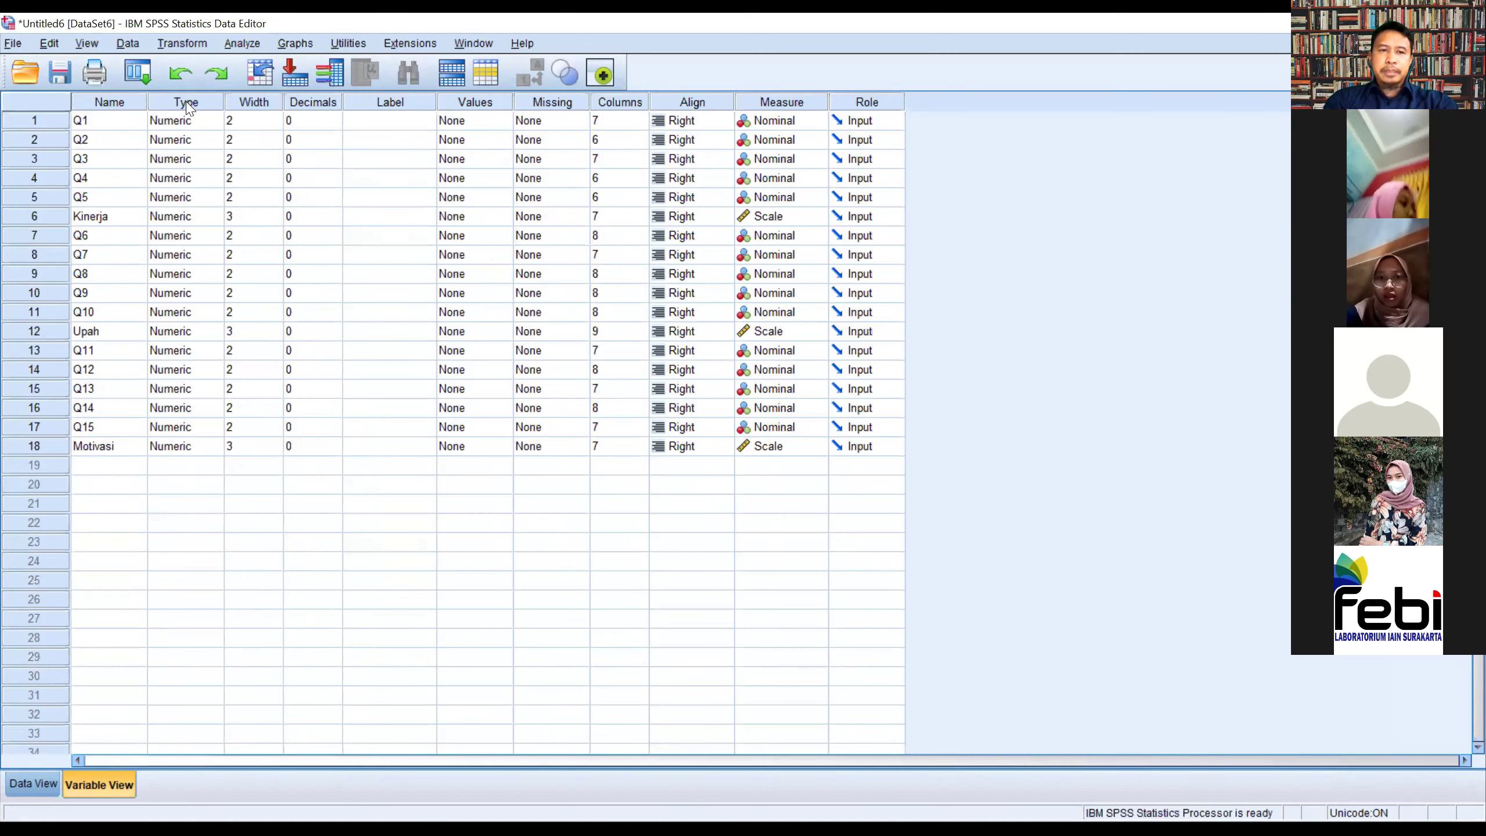
pyautogui.click(192, 122)
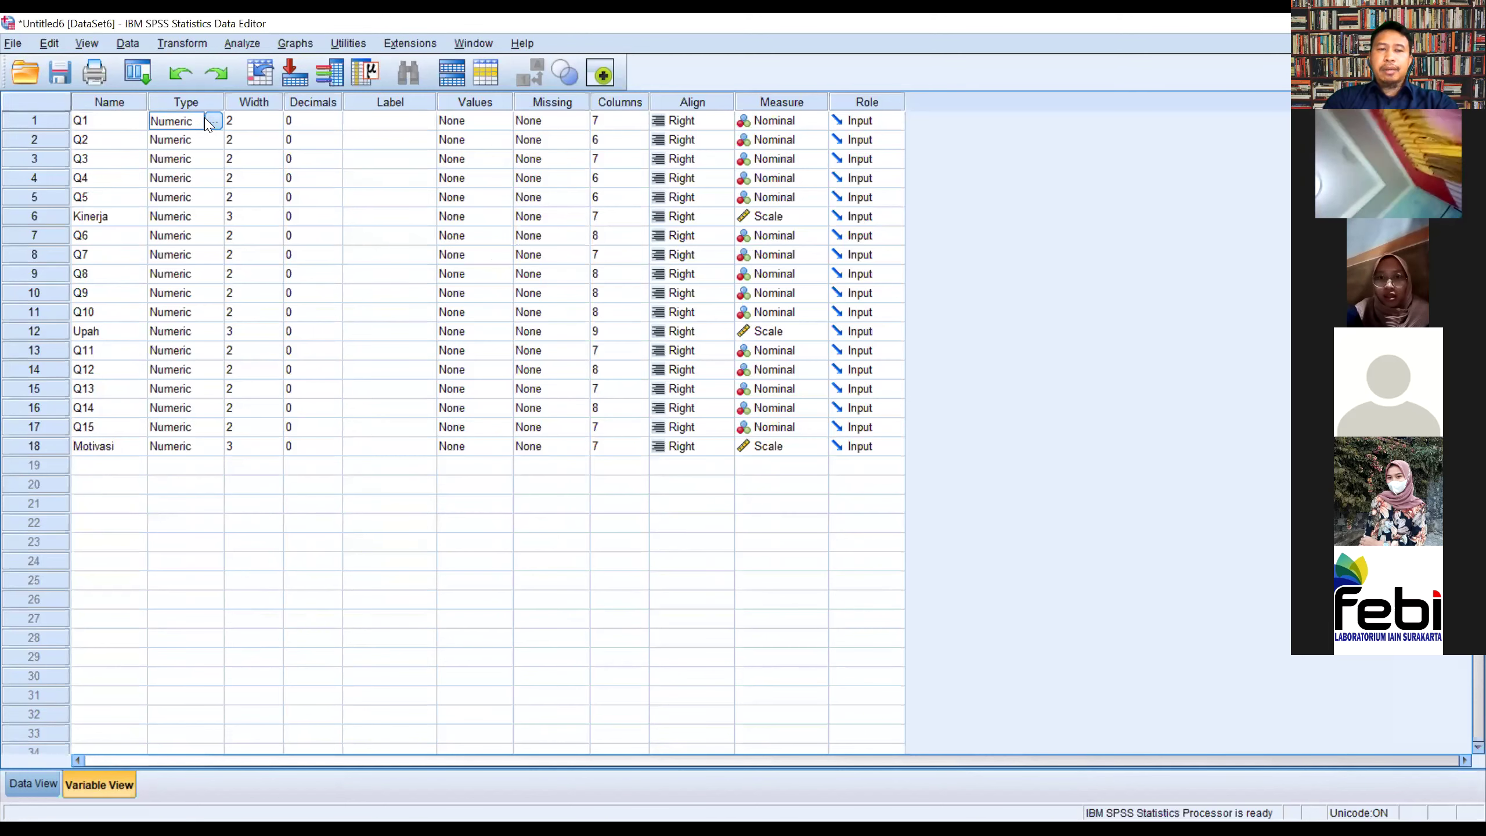
pyautogui.click(213, 121)
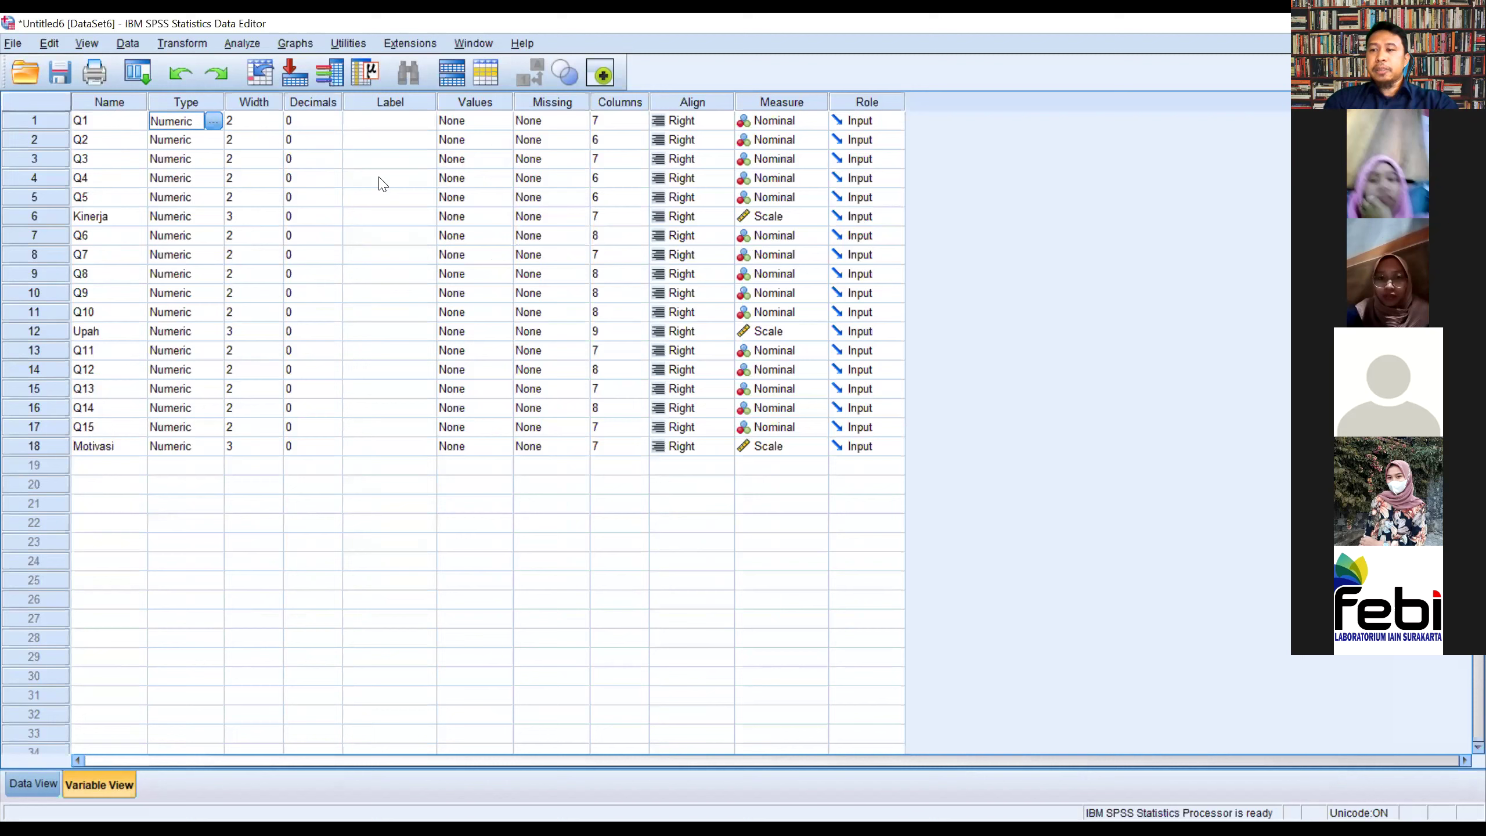
pyautogui.click(213, 122)
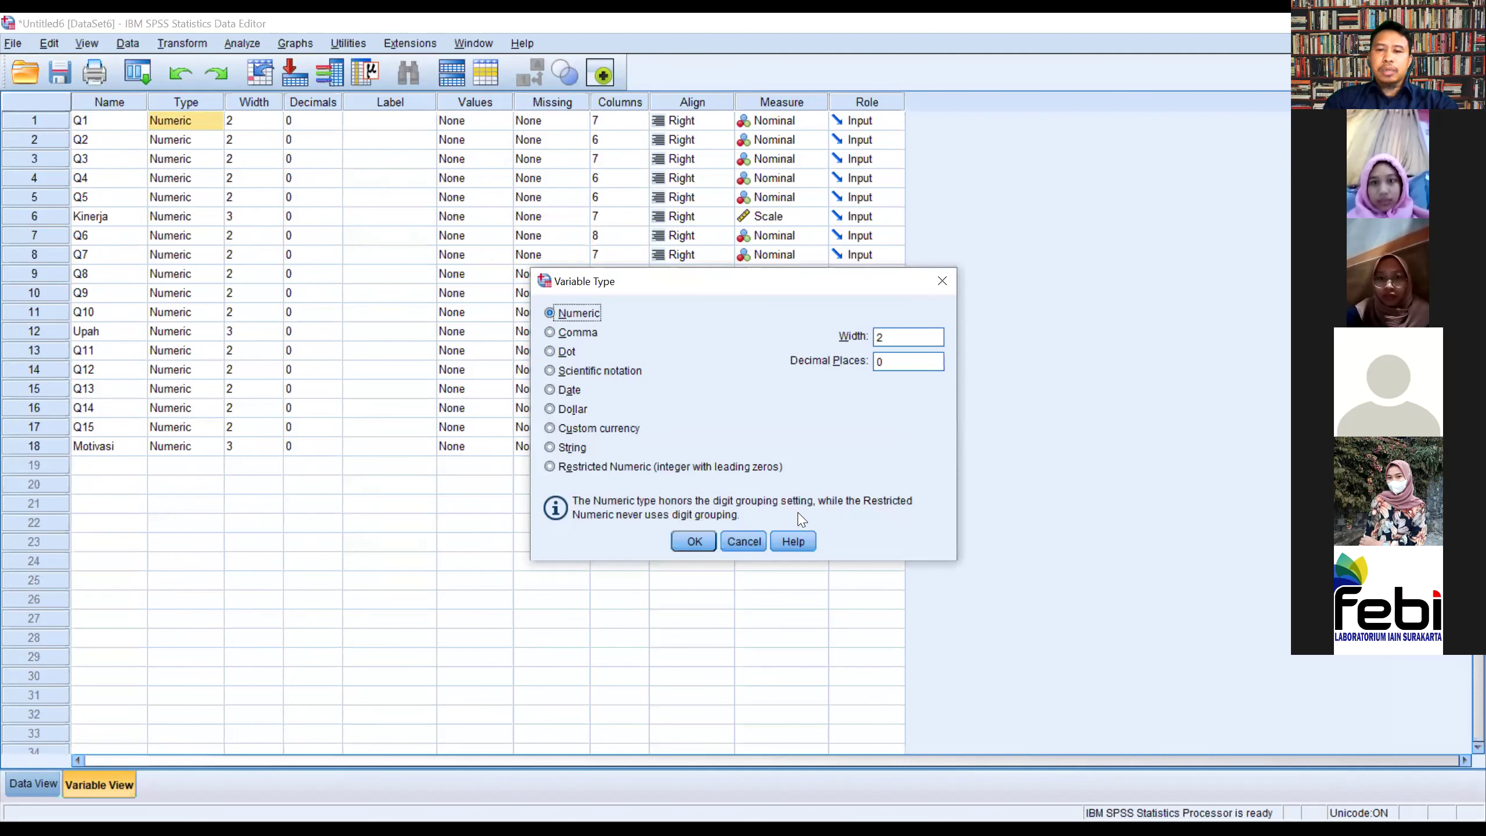
pyautogui.click(743, 542)
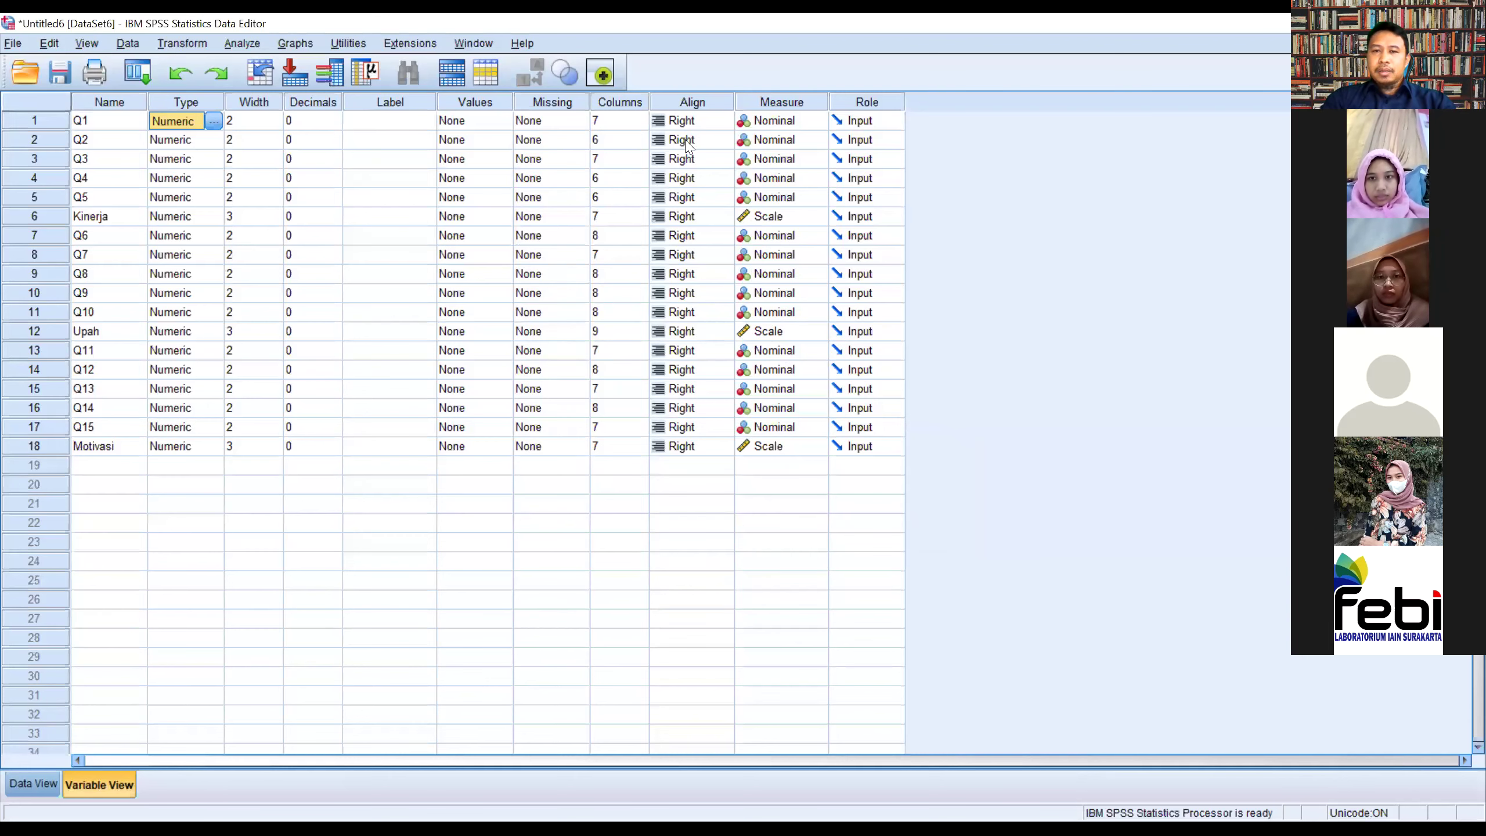
# - Review the Variable Type options for Q1, close them, and check the case data before returning to the variable definitions
pyautogui.click(215, 122)
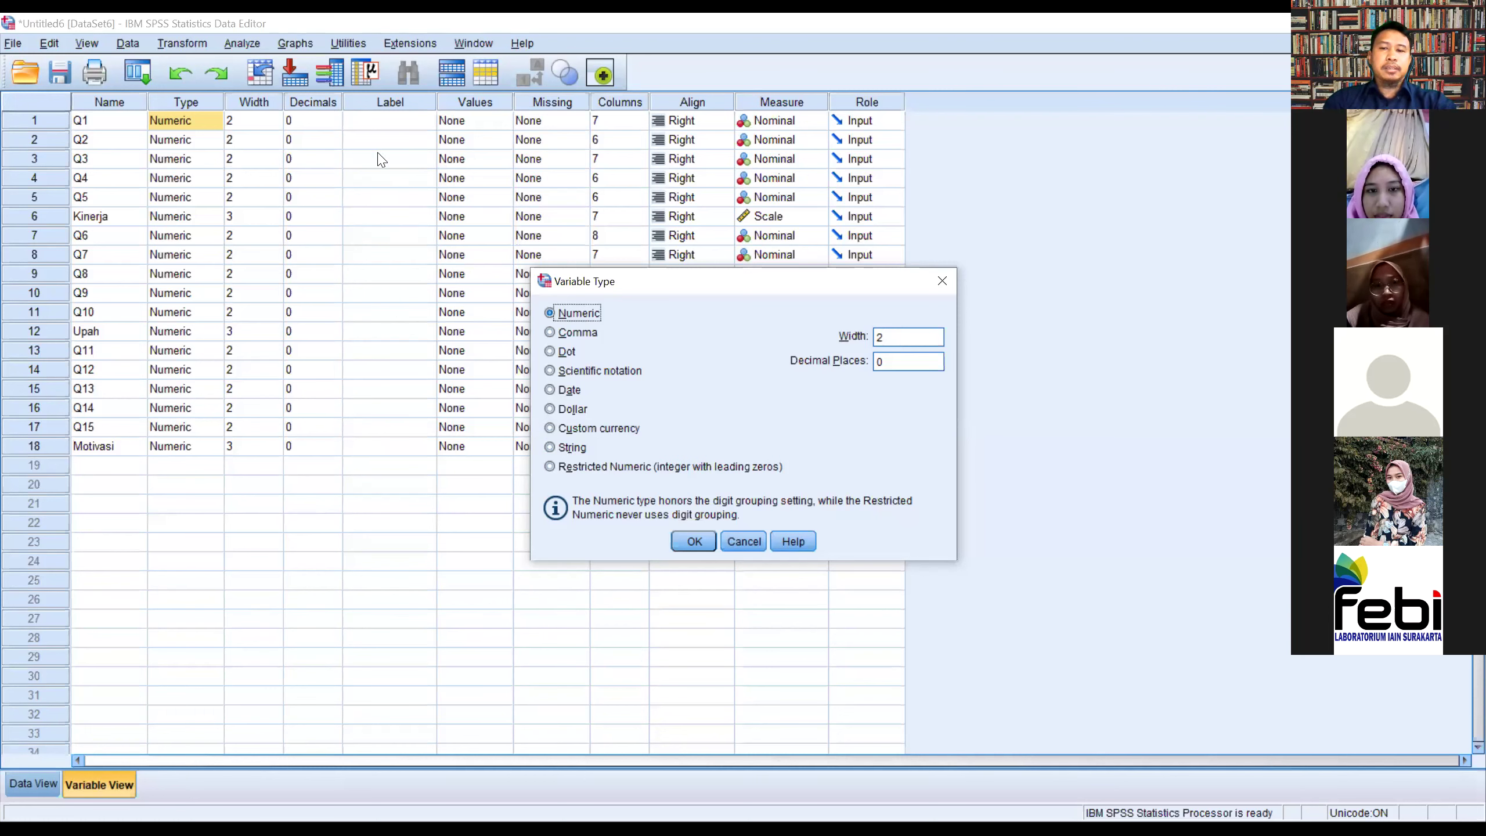
pyautogui.click(693, 541)
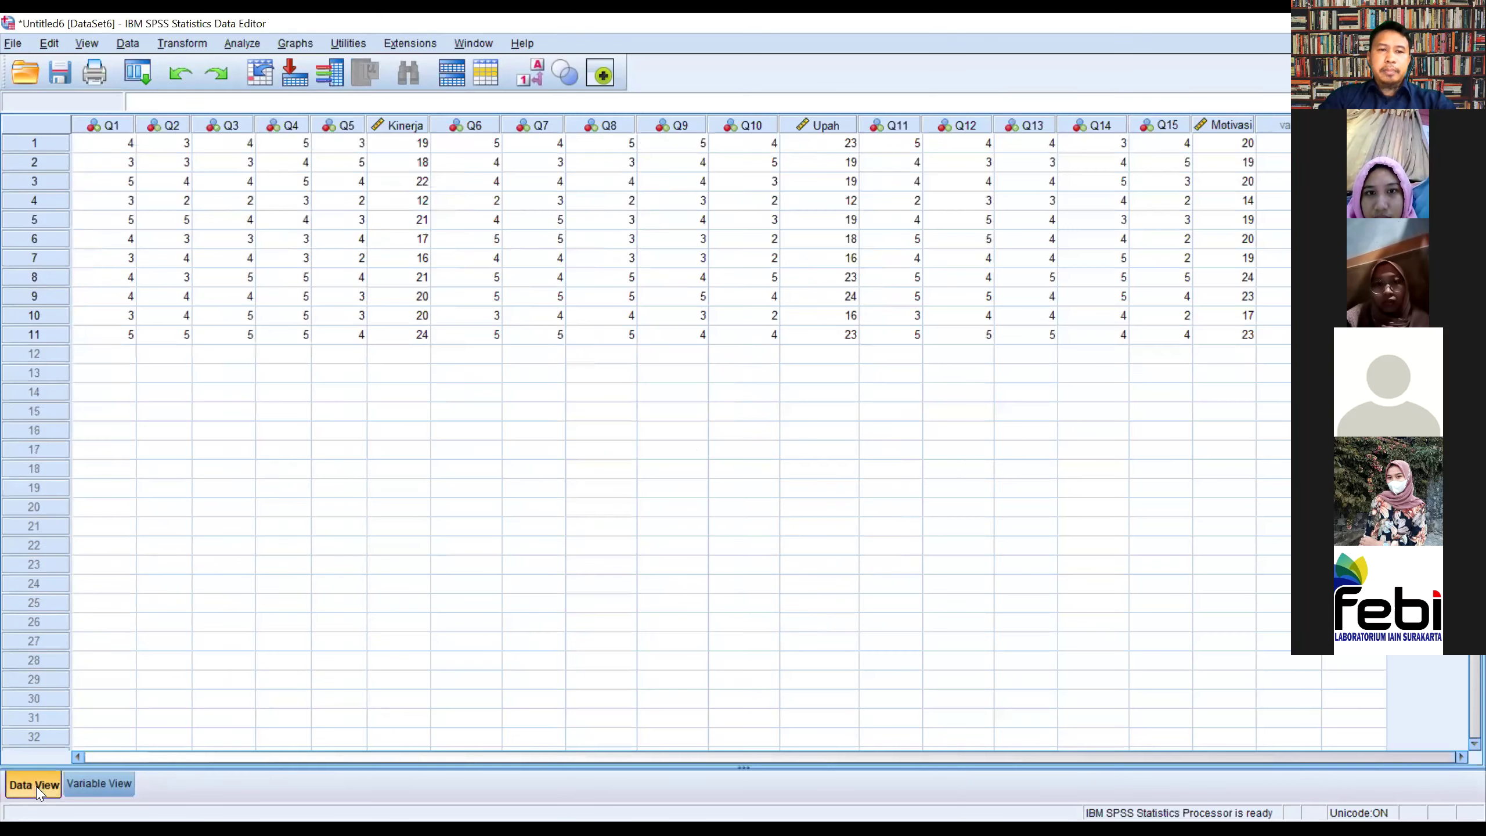
pyautogui.click(51, 786)
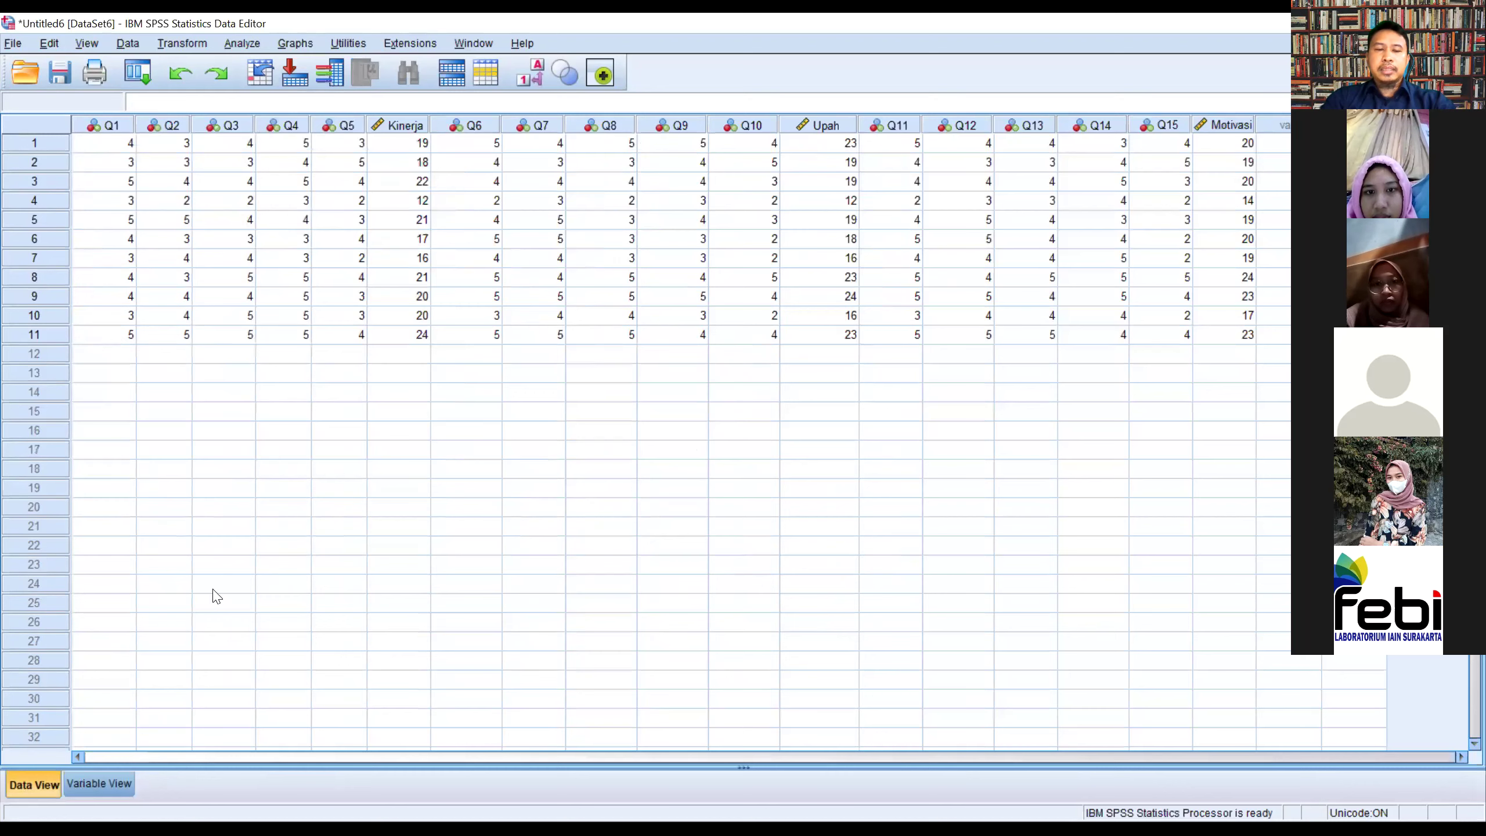
pyautogui.click(111, 783)
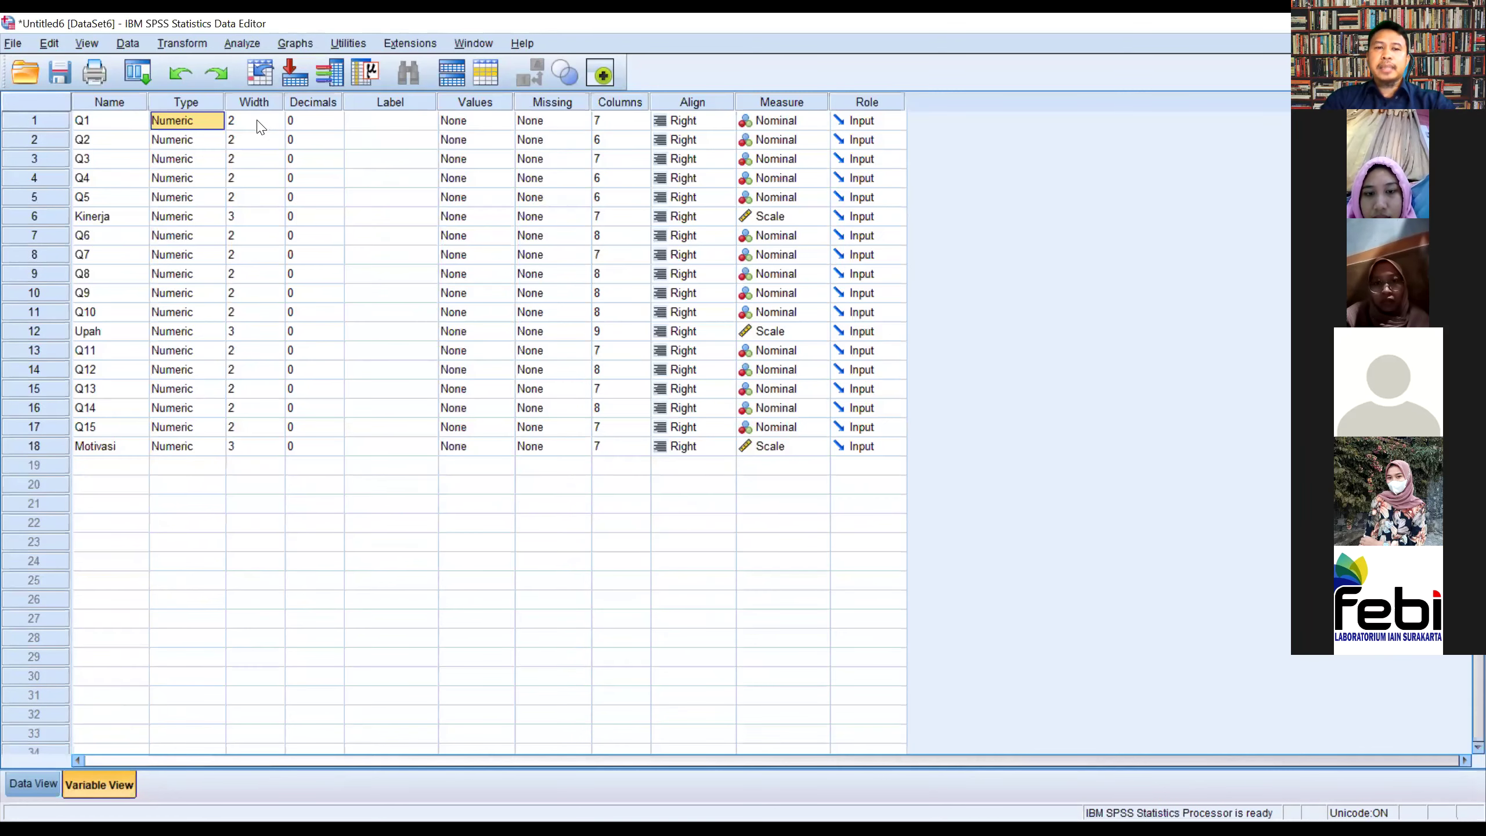
# - Try to set Q1's decimals to 3 without enlarging its width, and dismiss the resulting message
pyautogui.click(330, 128)
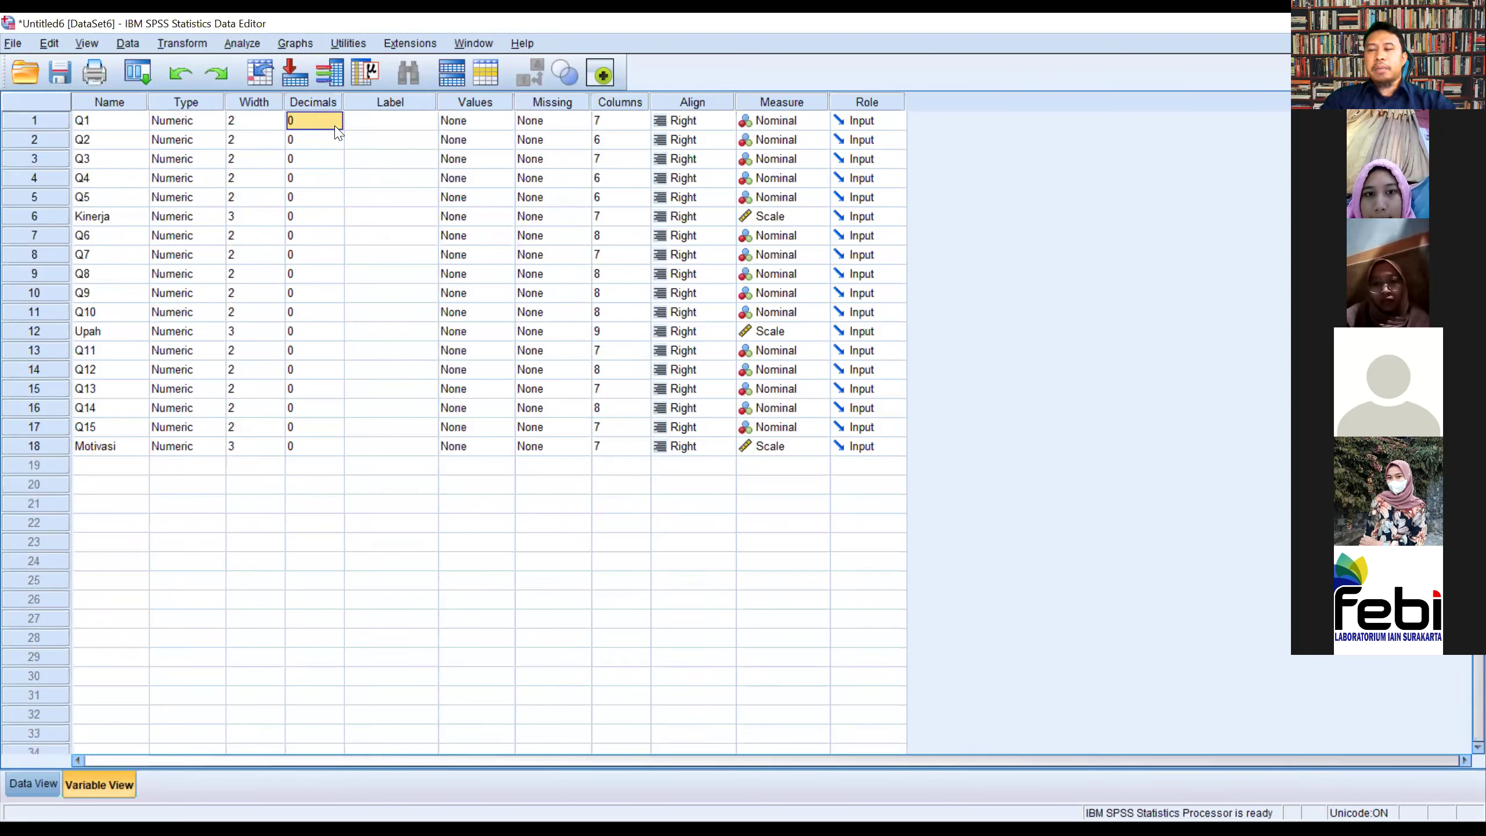
pyautogui.click(336, 127)
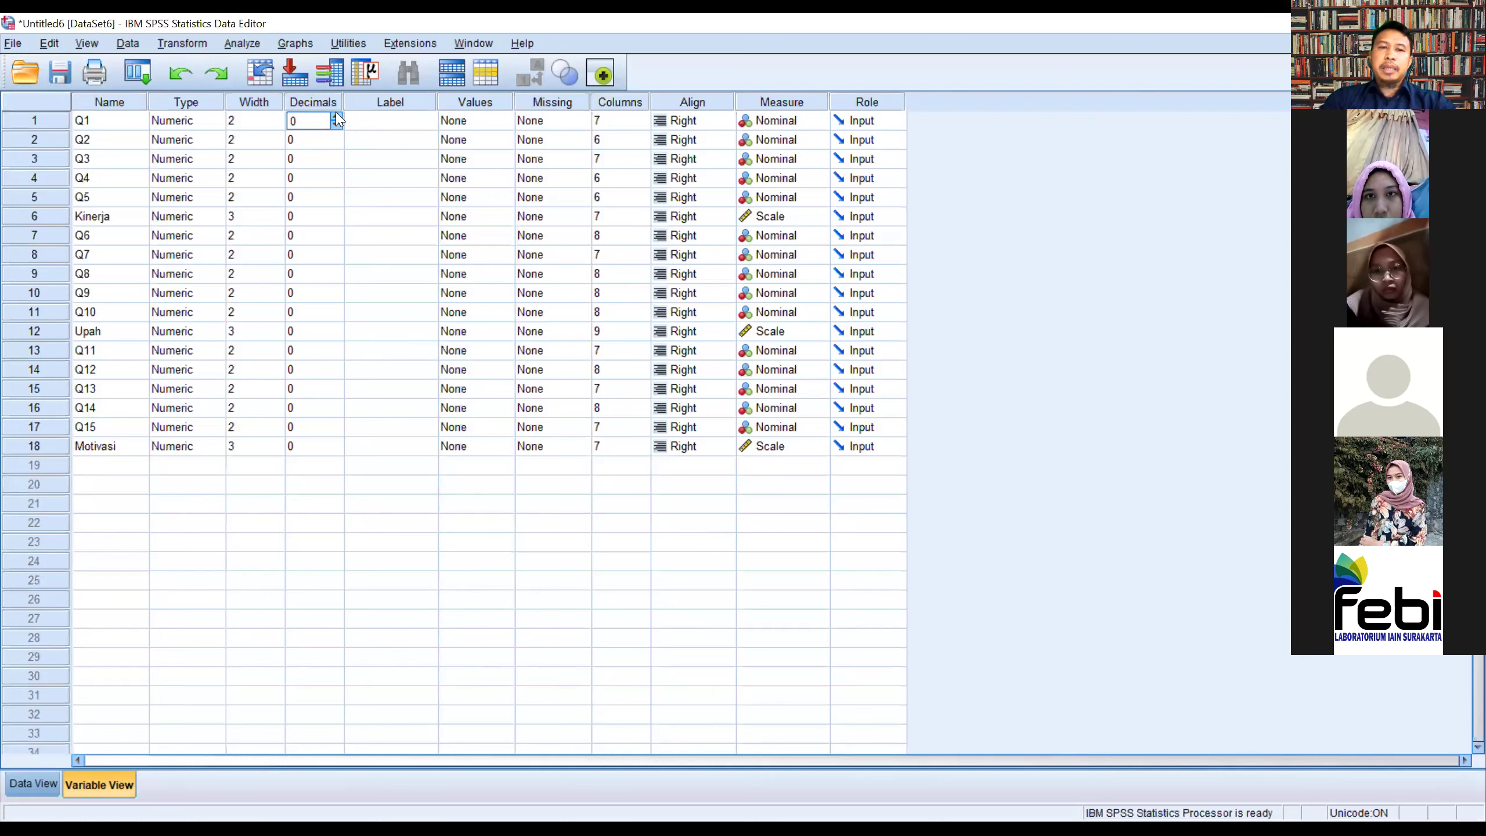
pyautogui.click(336, 117)
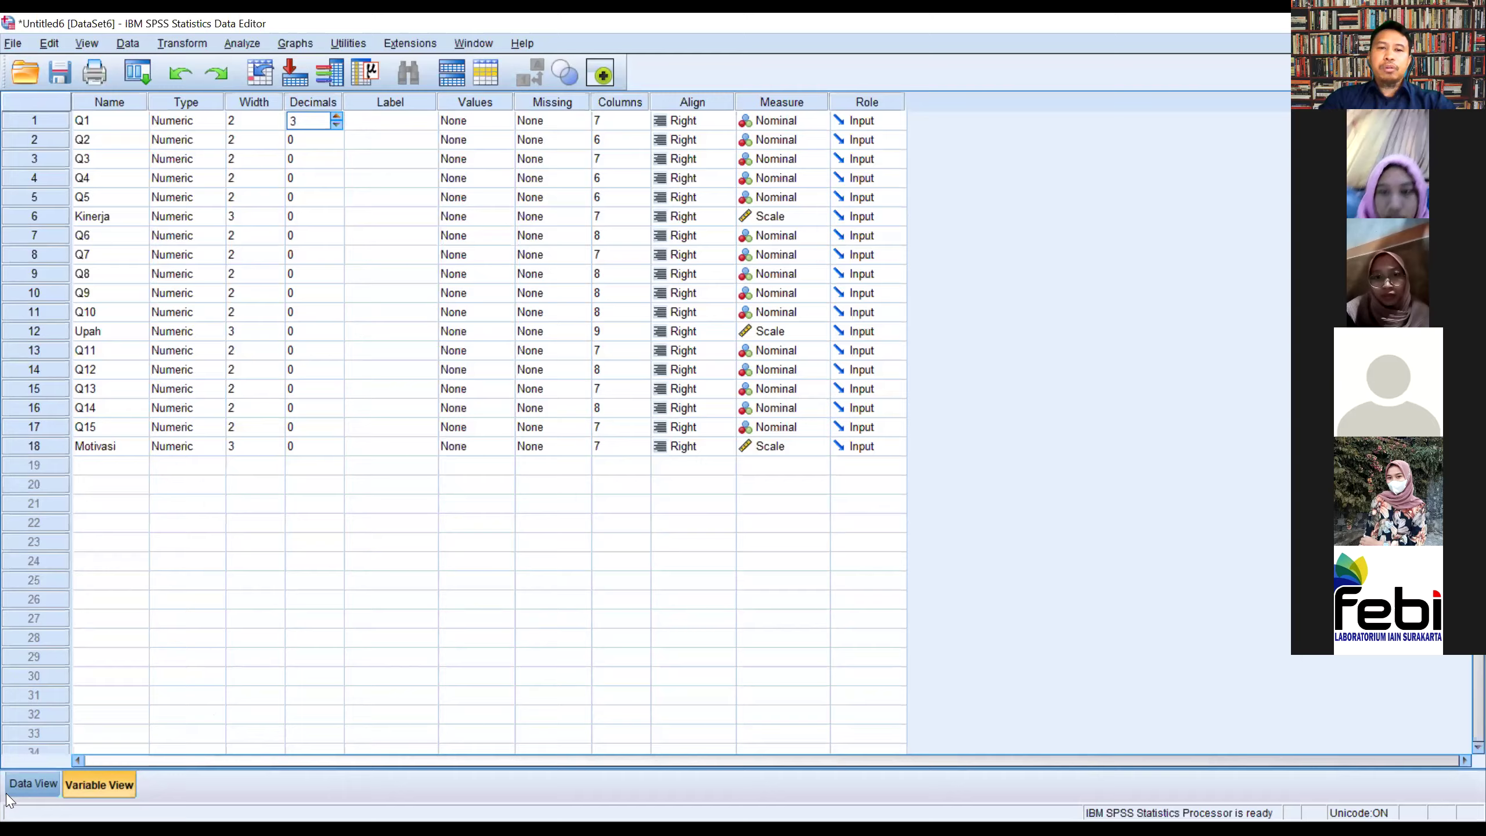
pyautogui.click(26, 784)
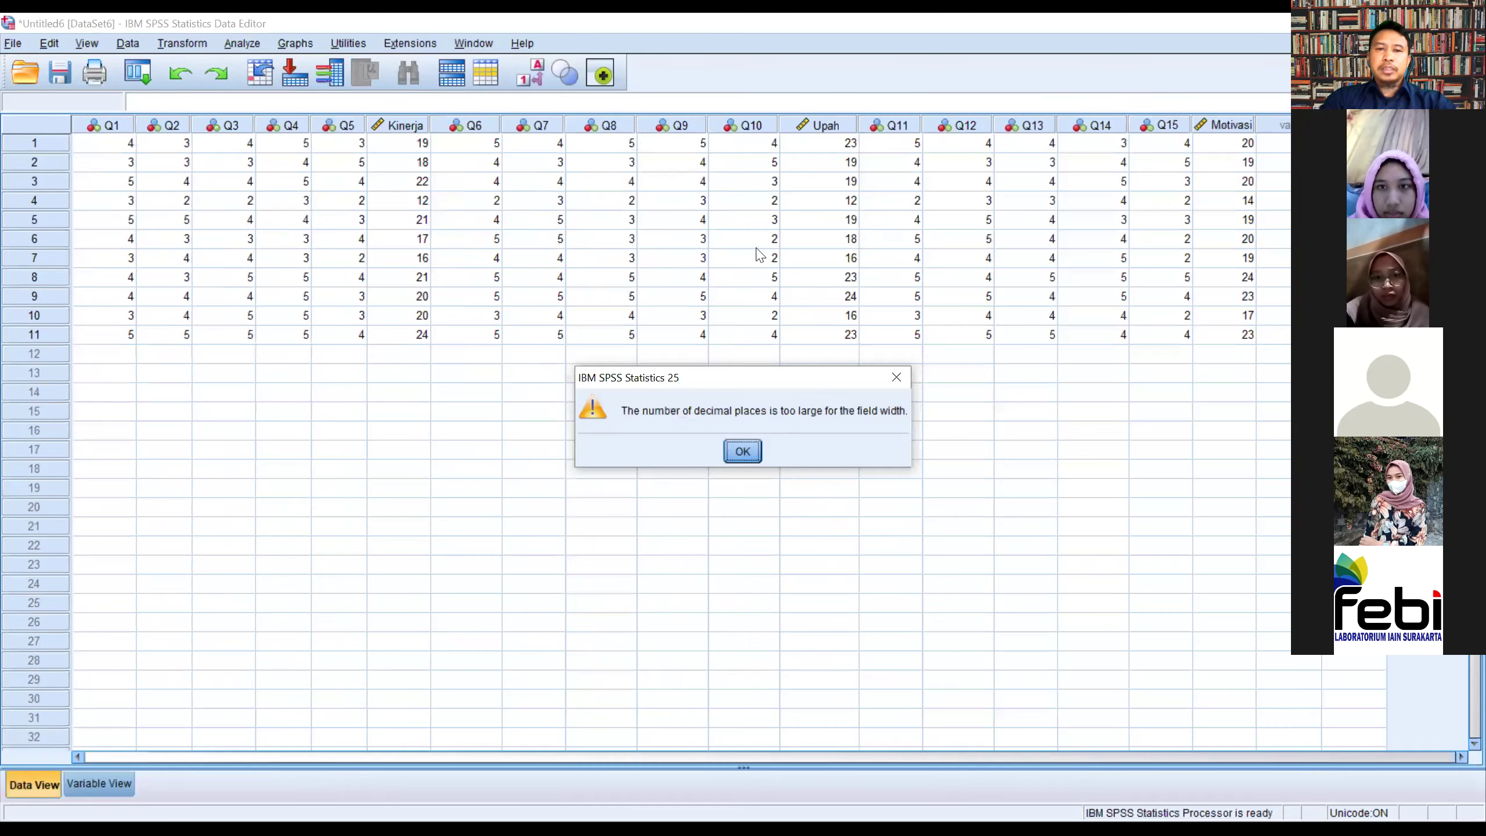
pyautogui.click(743, 451)
# - Set the width of variable Q1 to 7 in the variable definitions
pyautogui.click(97, 787)
pyautogui.click(266, 121)
pyautogui.click(276, 118)
pyautogui.click(277, 118)
pyautogui.click(277, 118)
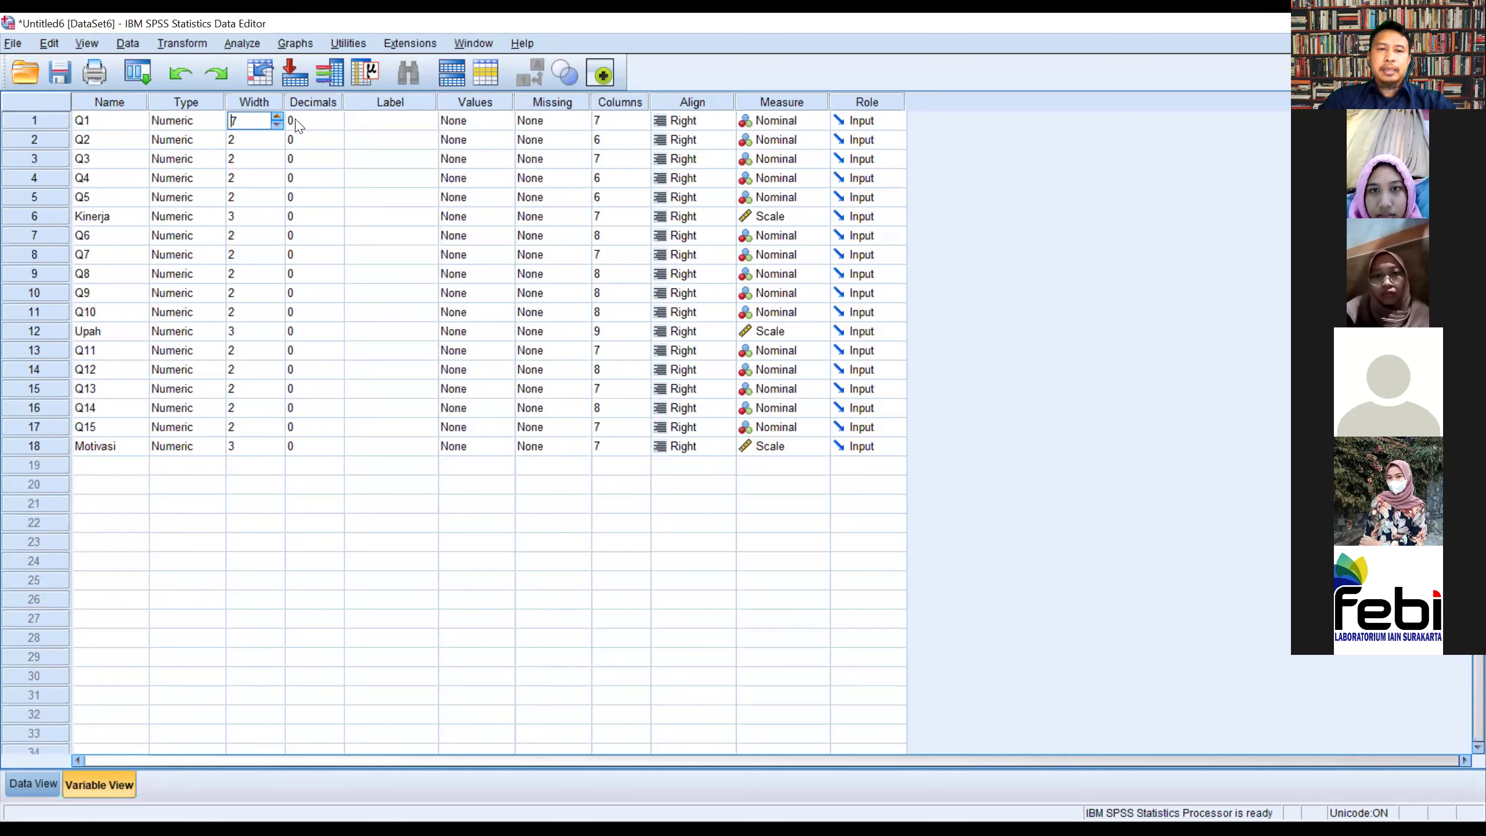
# - Set Q1's decimals to 3 and select the Q1 column in the case data to check its number format
pyautogui.click(327, 121)
pyautogui.click(337, 118)
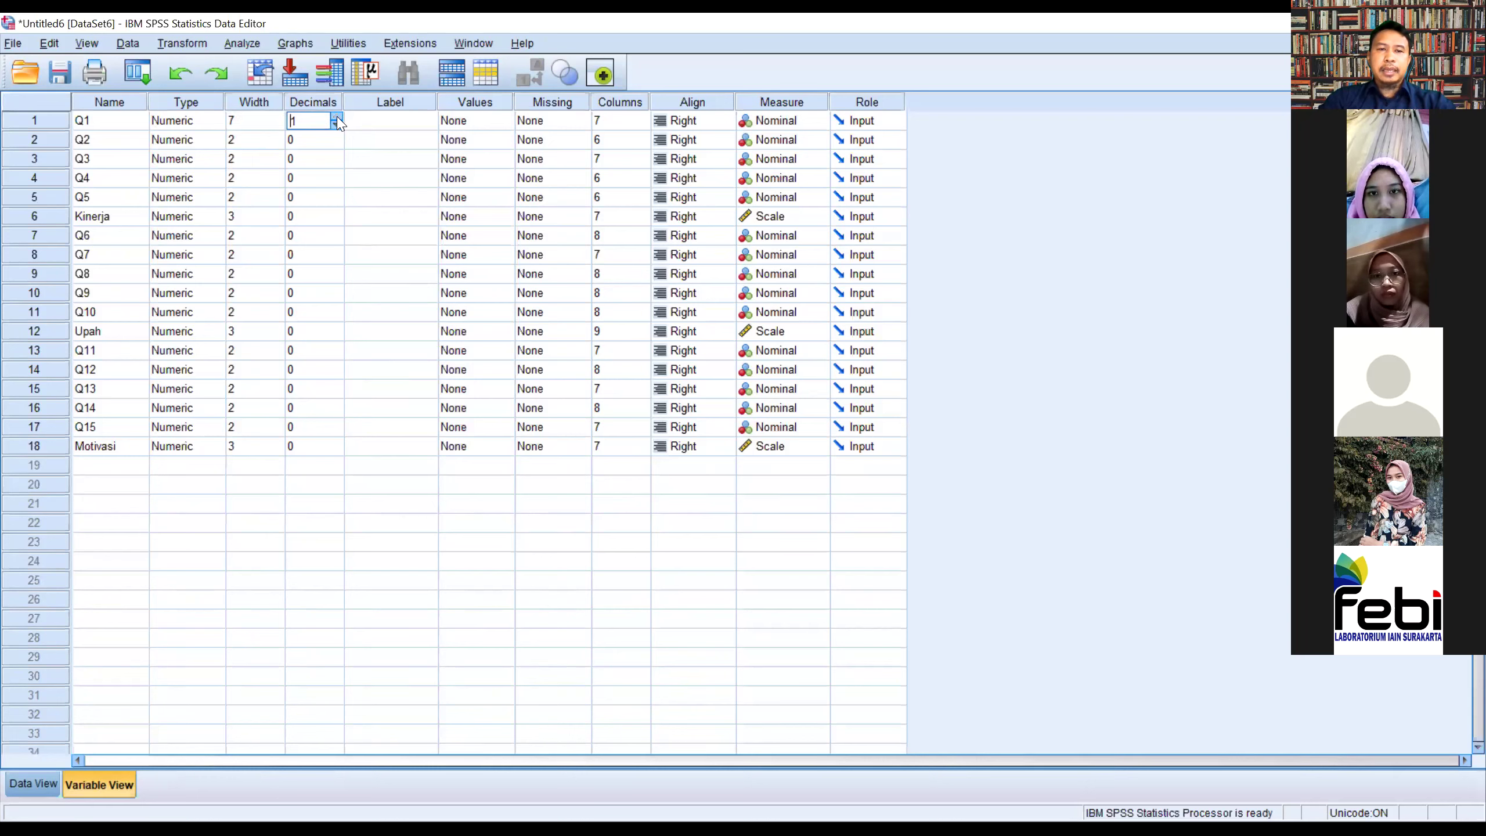
pyautogui.click(33, 783)
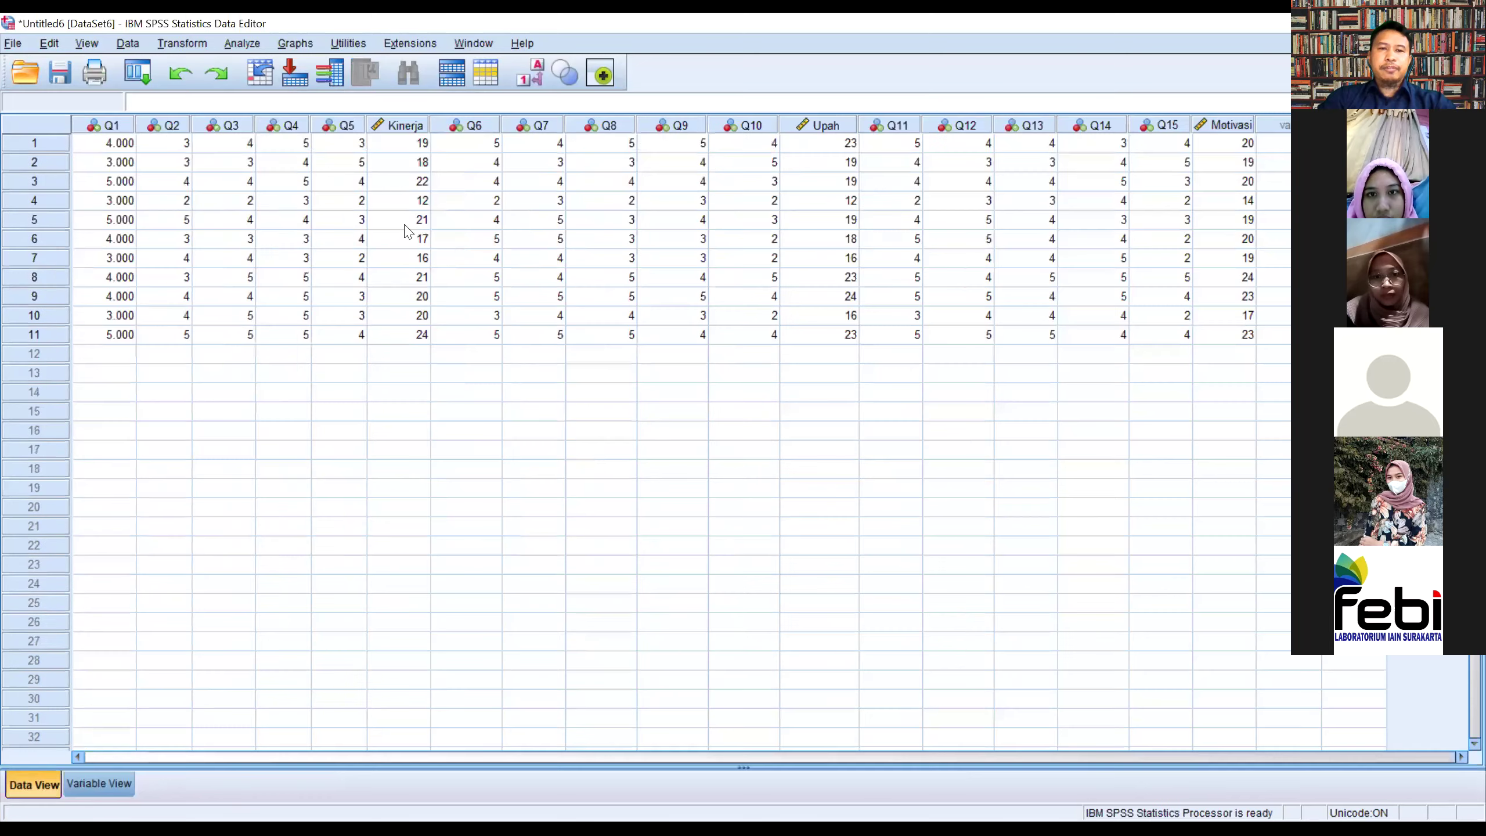
pyautogui.click(124, 129)
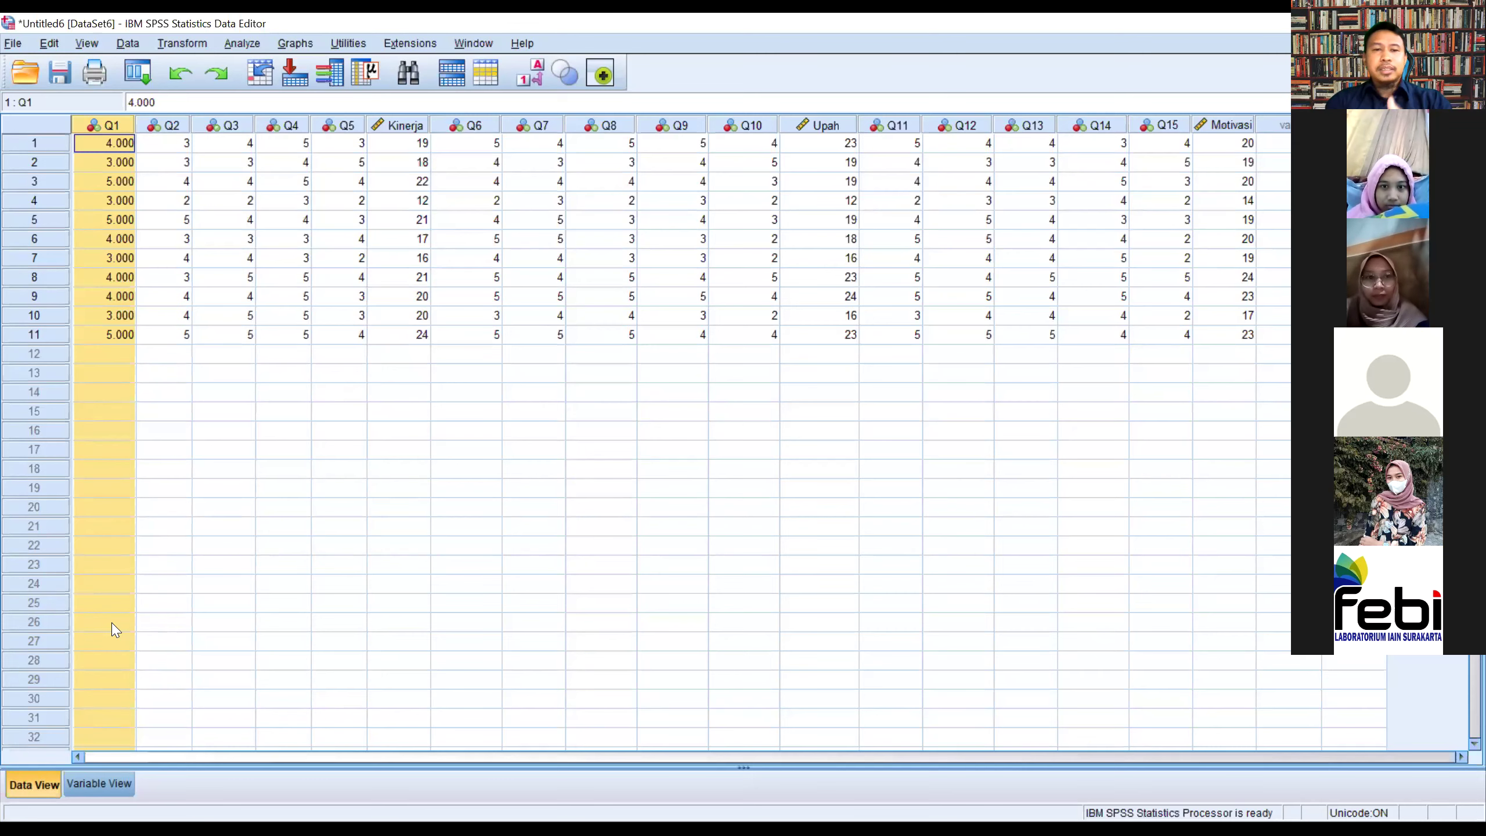
# - Review the Label cells of Q1 and Kinerja and the Values and Missing settings of Q1 in the variable definitions
pyautogui.click(105, 784)
pyautogui.click(397, 120)
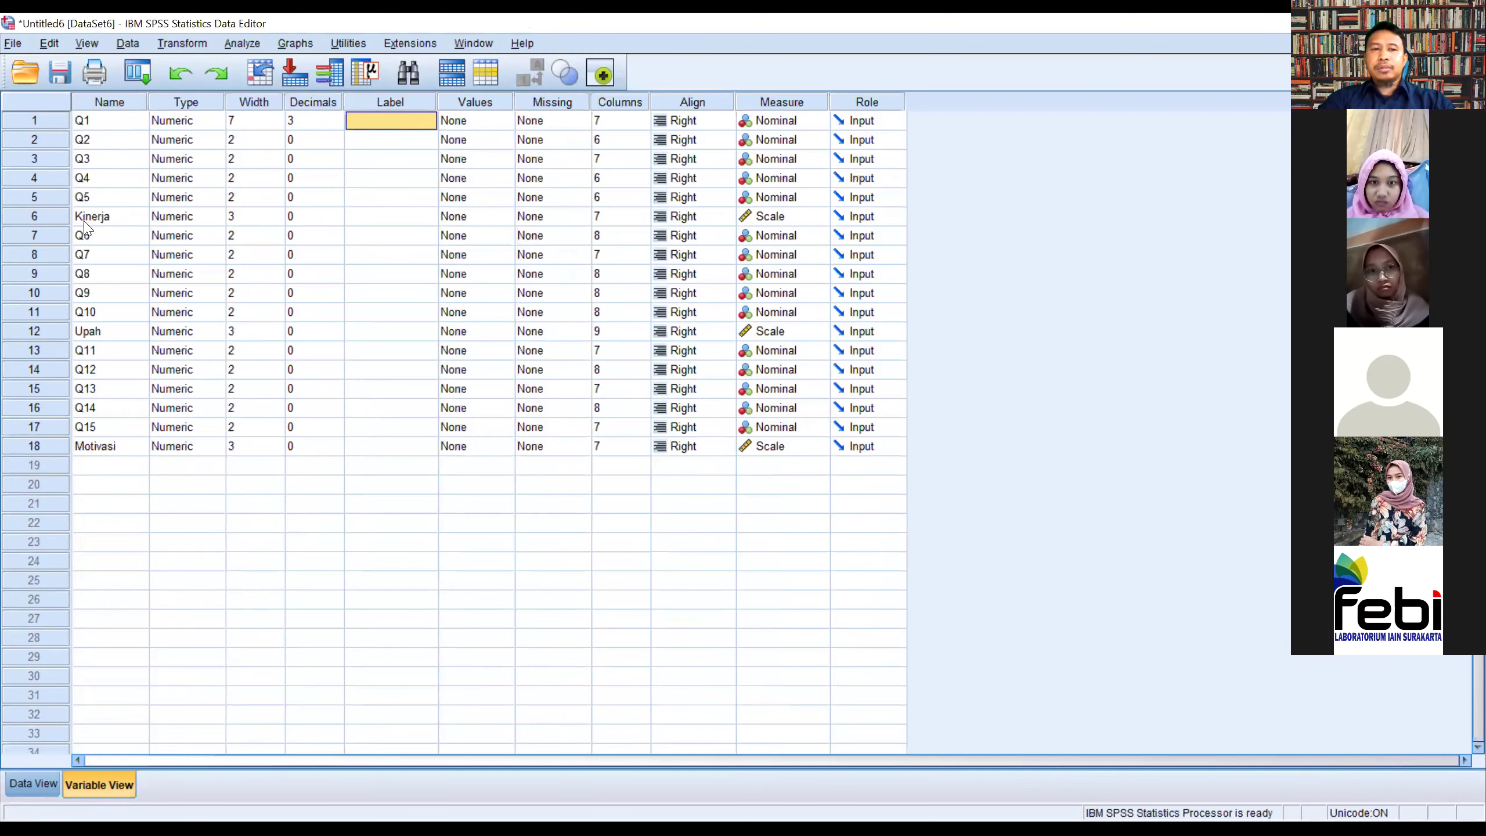
pyautogui.click(375, 217)
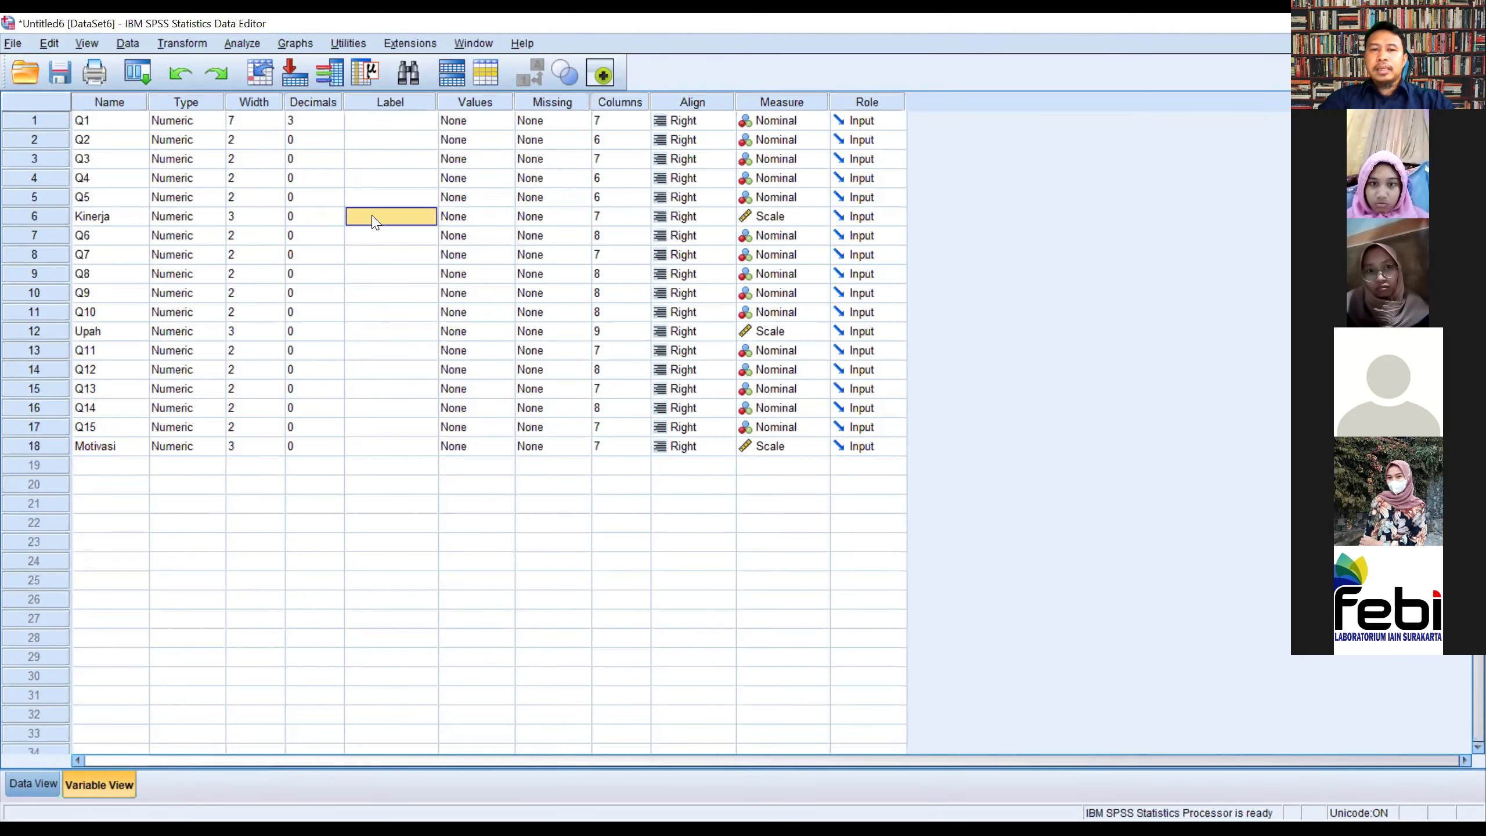
pyautogui.click(372, 222)
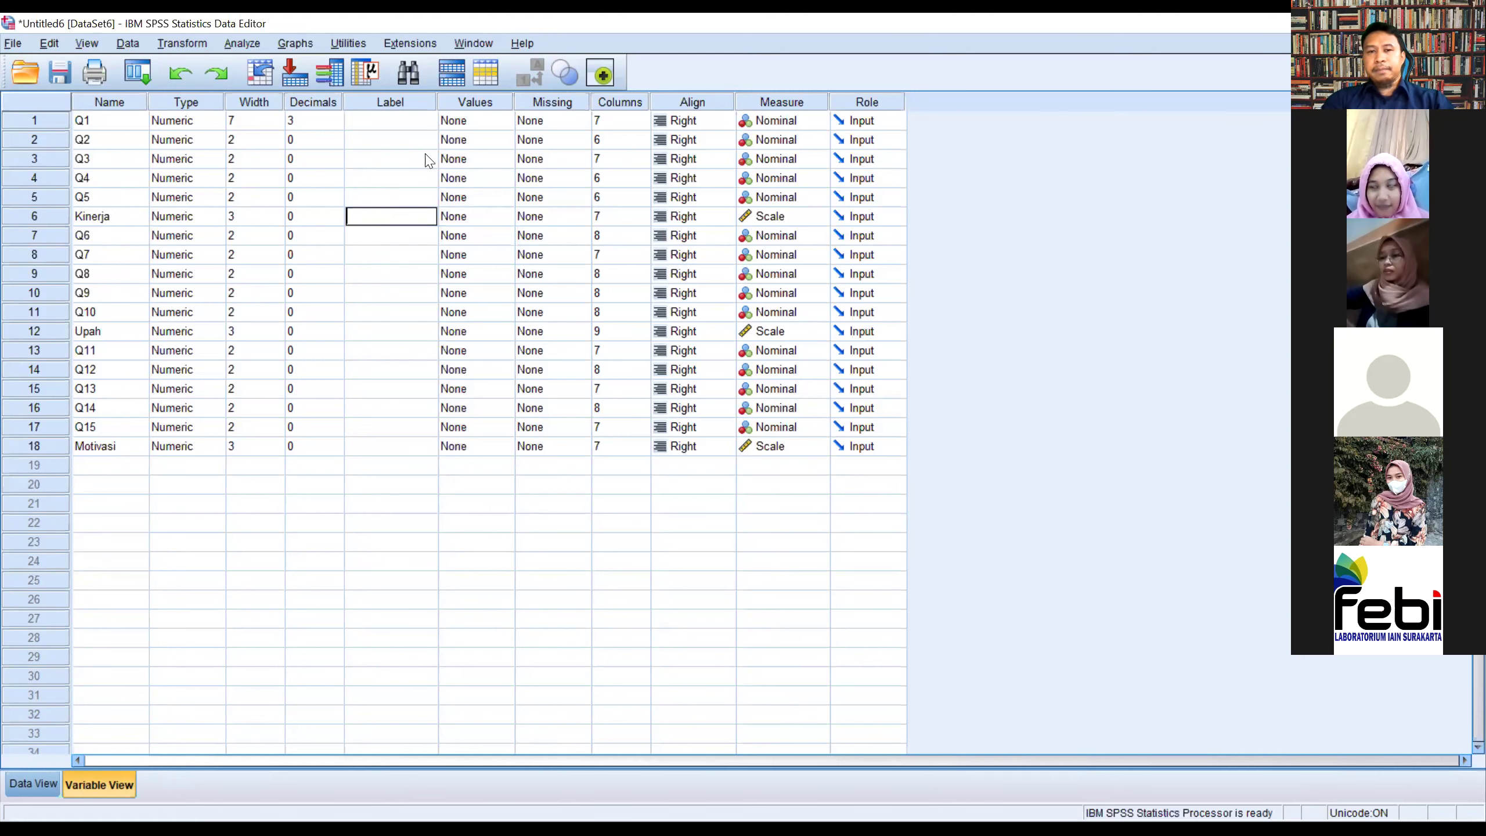
pyautogui.click(493, 122)
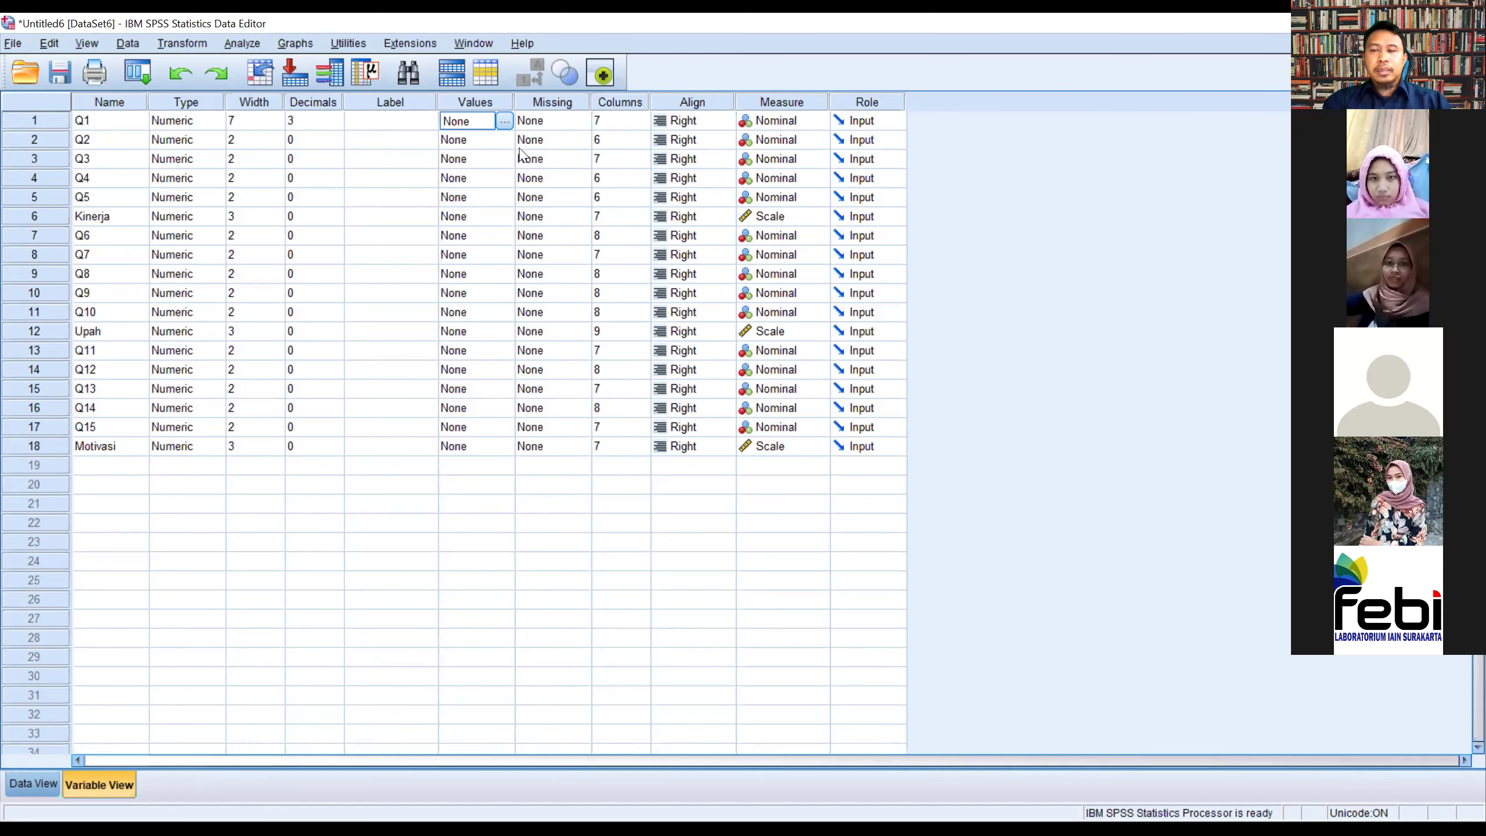
pyautogui.click(547, 120)
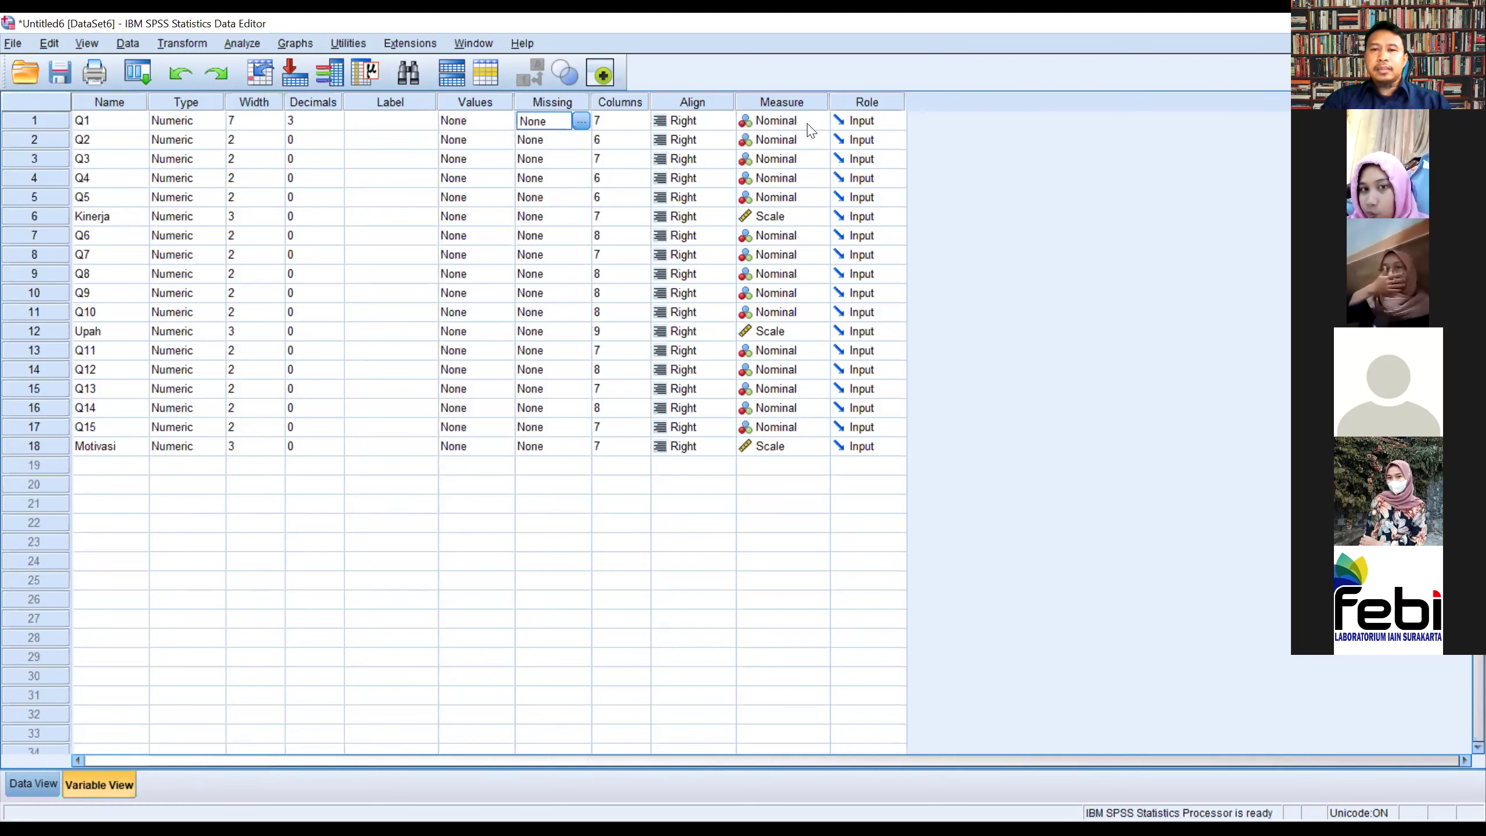
# - Examine the Scale, Ordinal and Nominal measurement levels offered for Q1 and keep it as Nominal
pyautogui.click(790, 106)
pyautogui.click(784, 124)
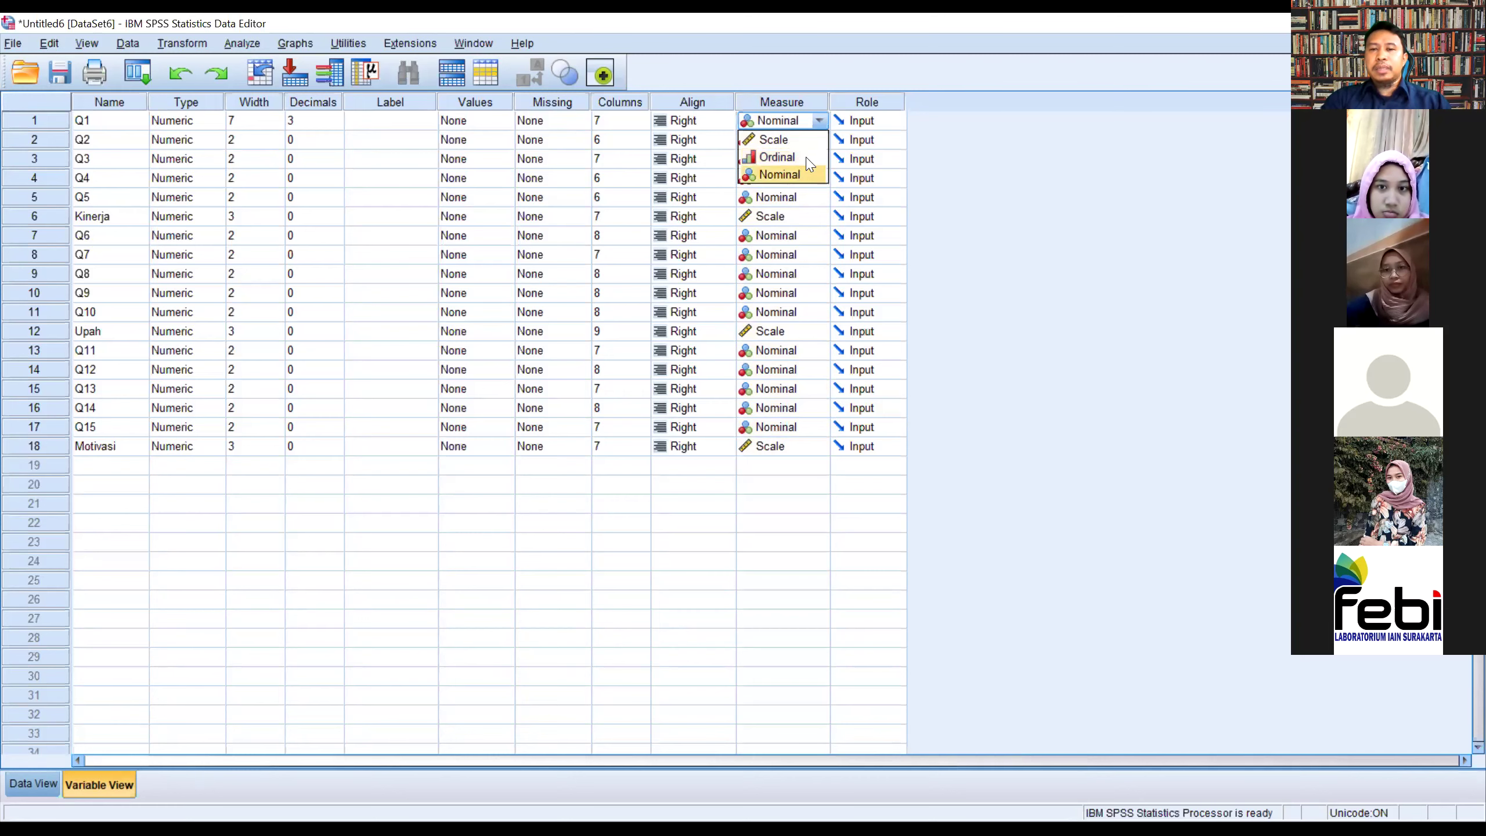
pyautogui.click(1005, 132)
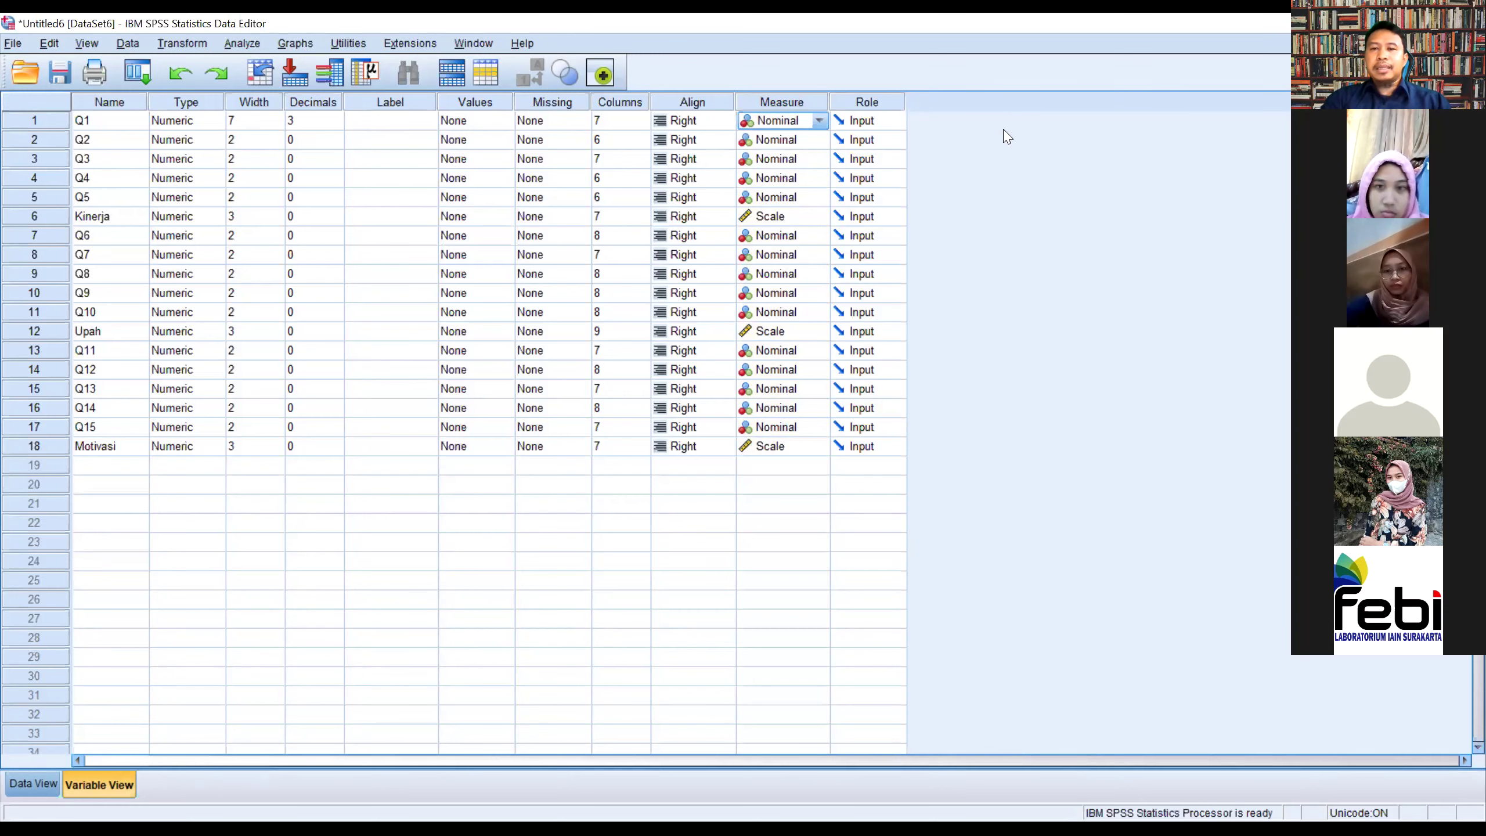
pyautogui.click(820, 123)
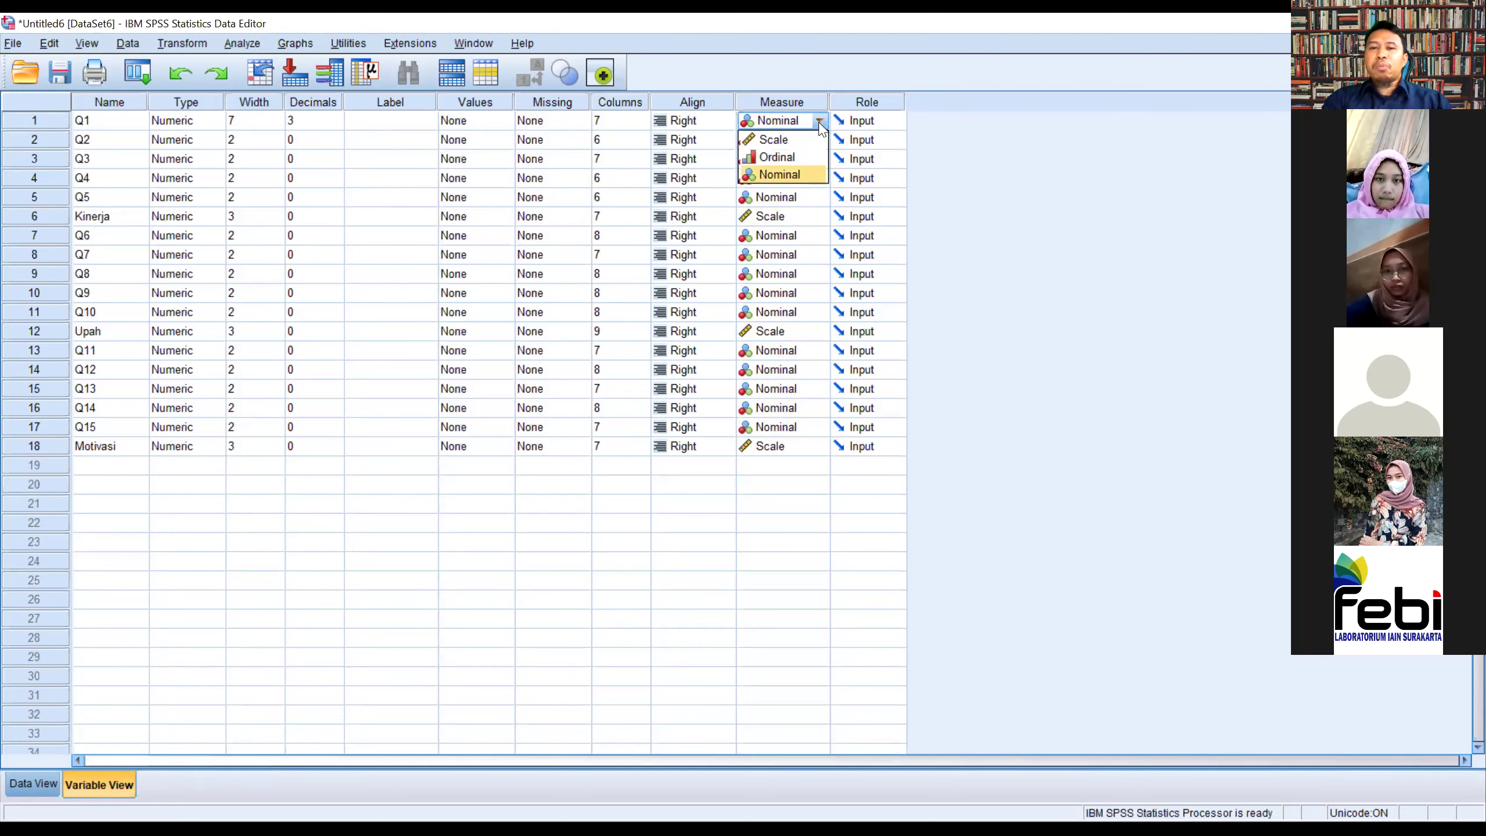
pyautogui.click(791, 176)
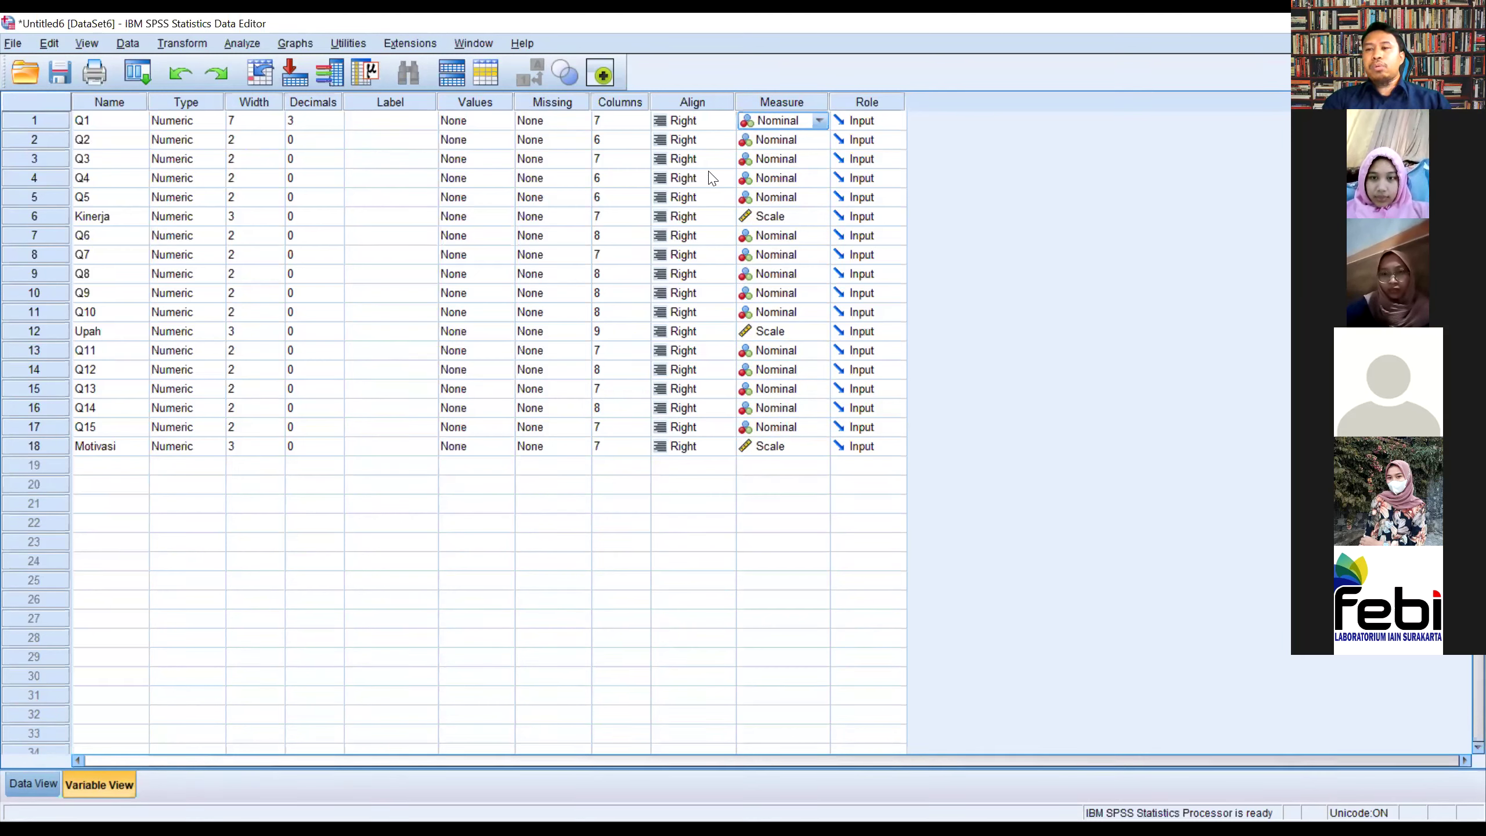
pyautogui.click(819, 121)
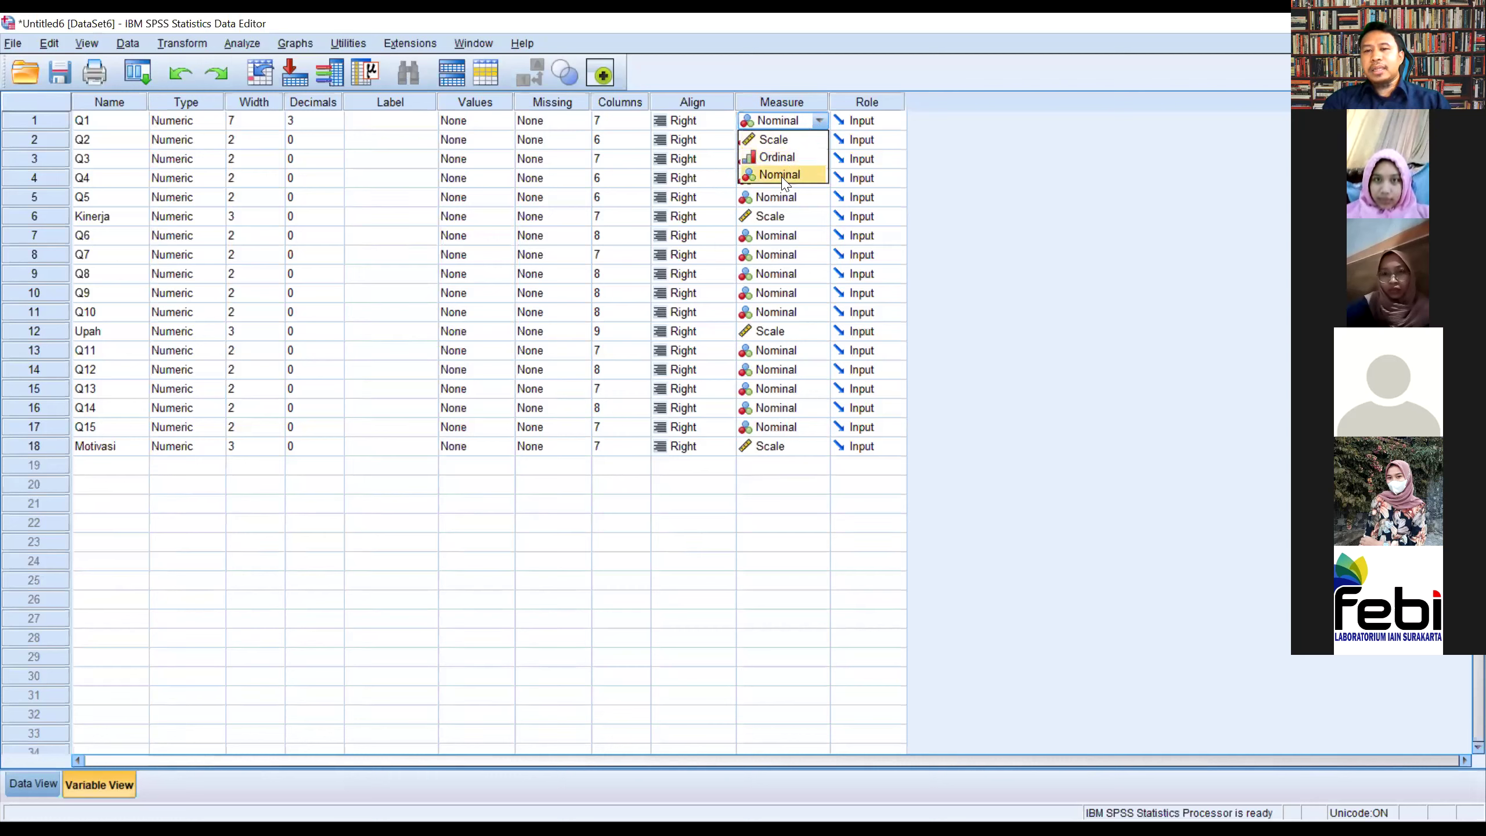
pyautogui.click(1051, 117)
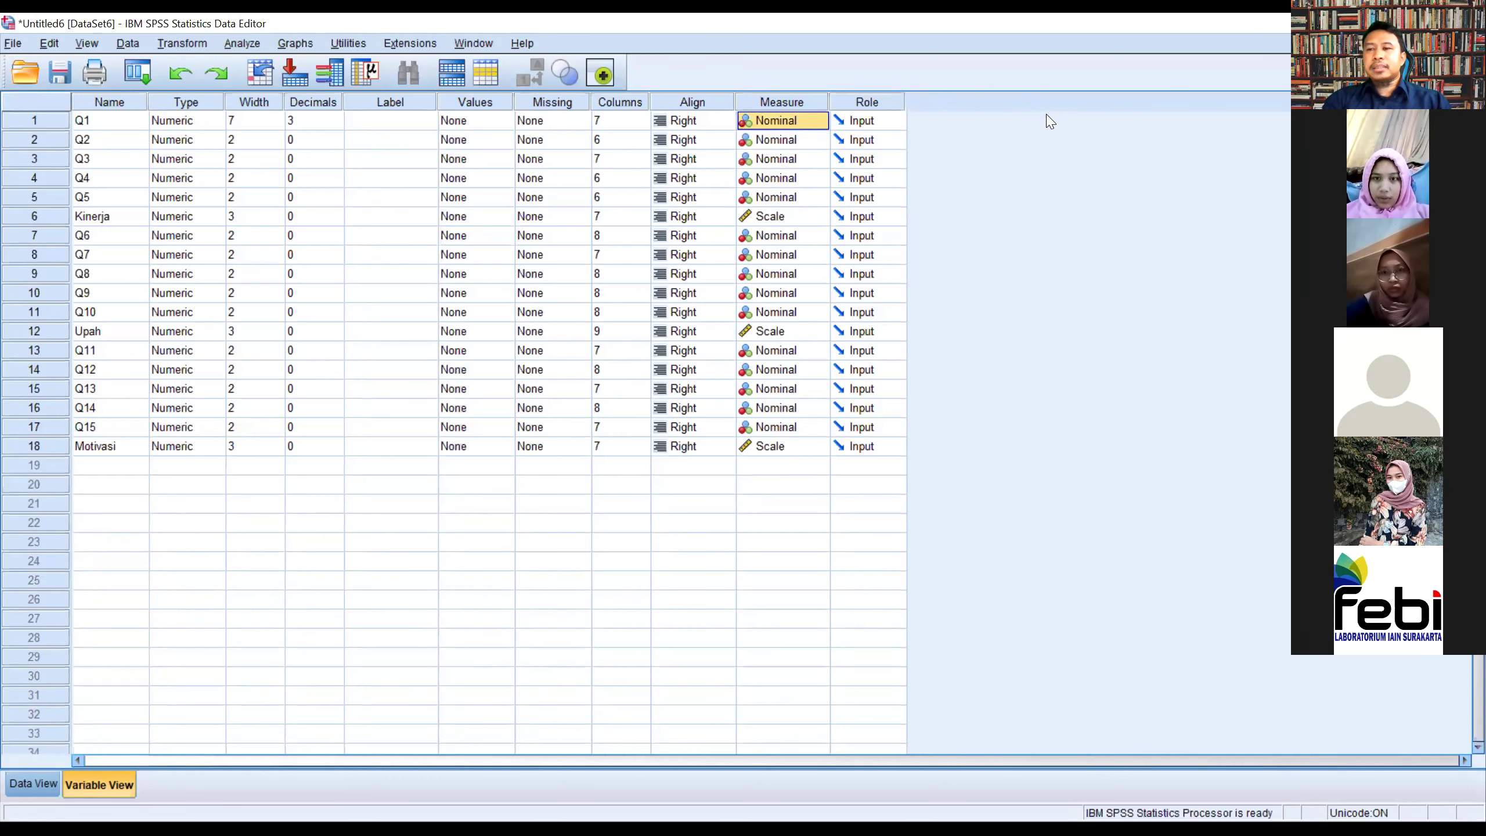
# - View the measurement levels offered for Kinerja and the role options for Q1 without changing either
pyautogui.click(767, 220)
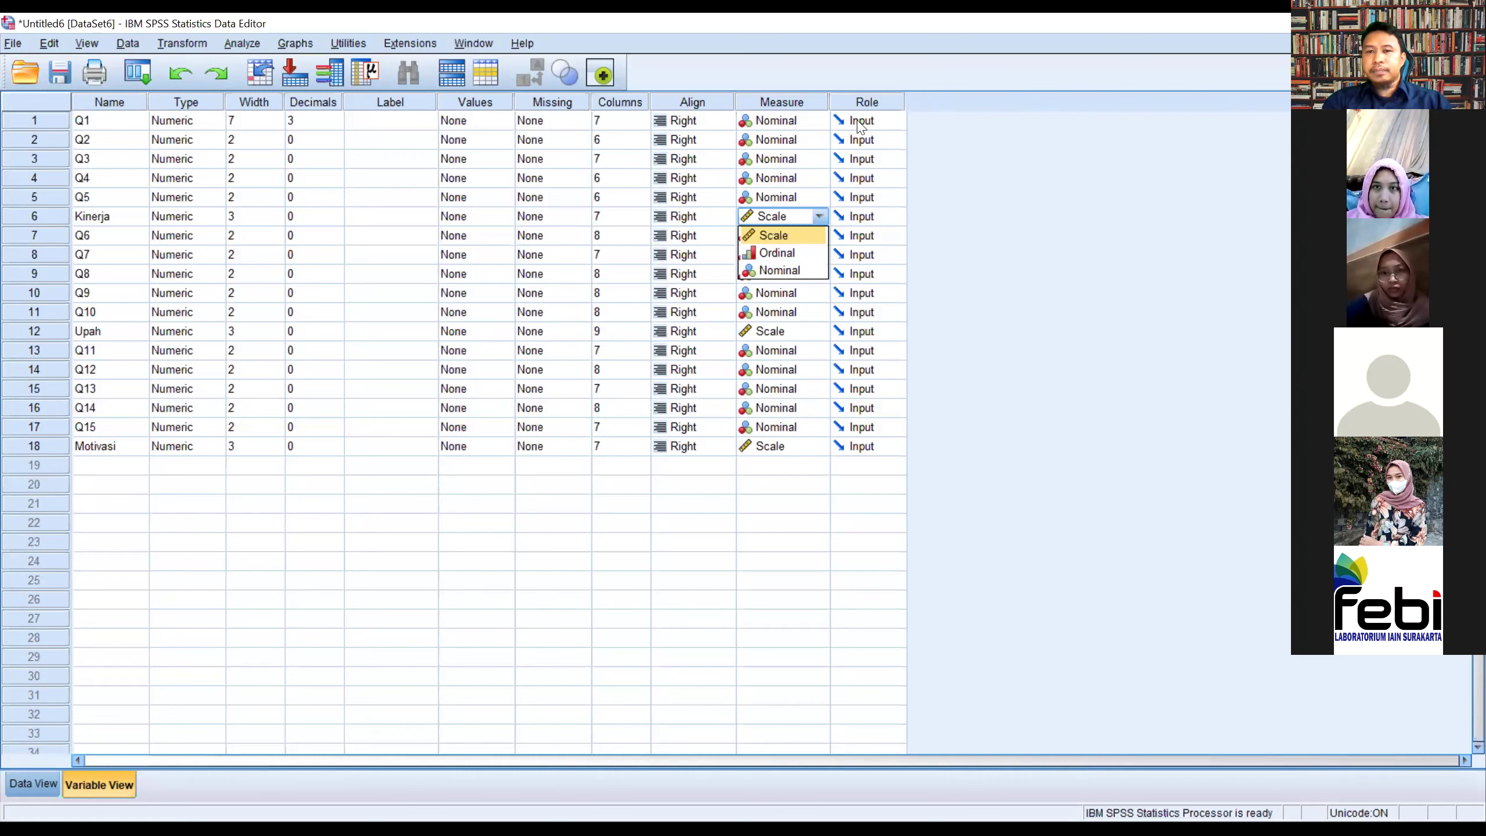
pyautogui.click(889, 123)
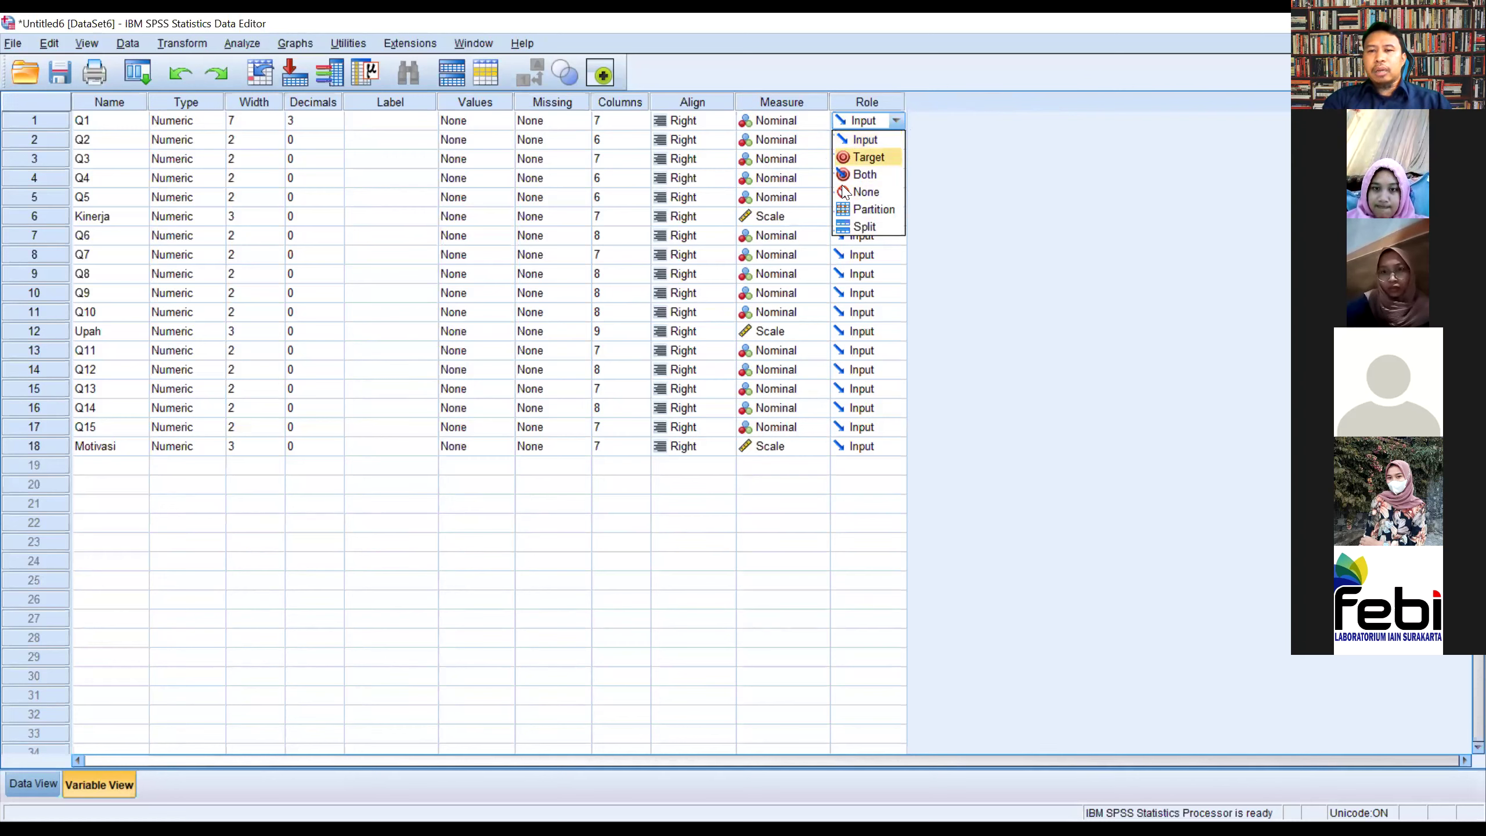
pyautogui.click(943, 151)
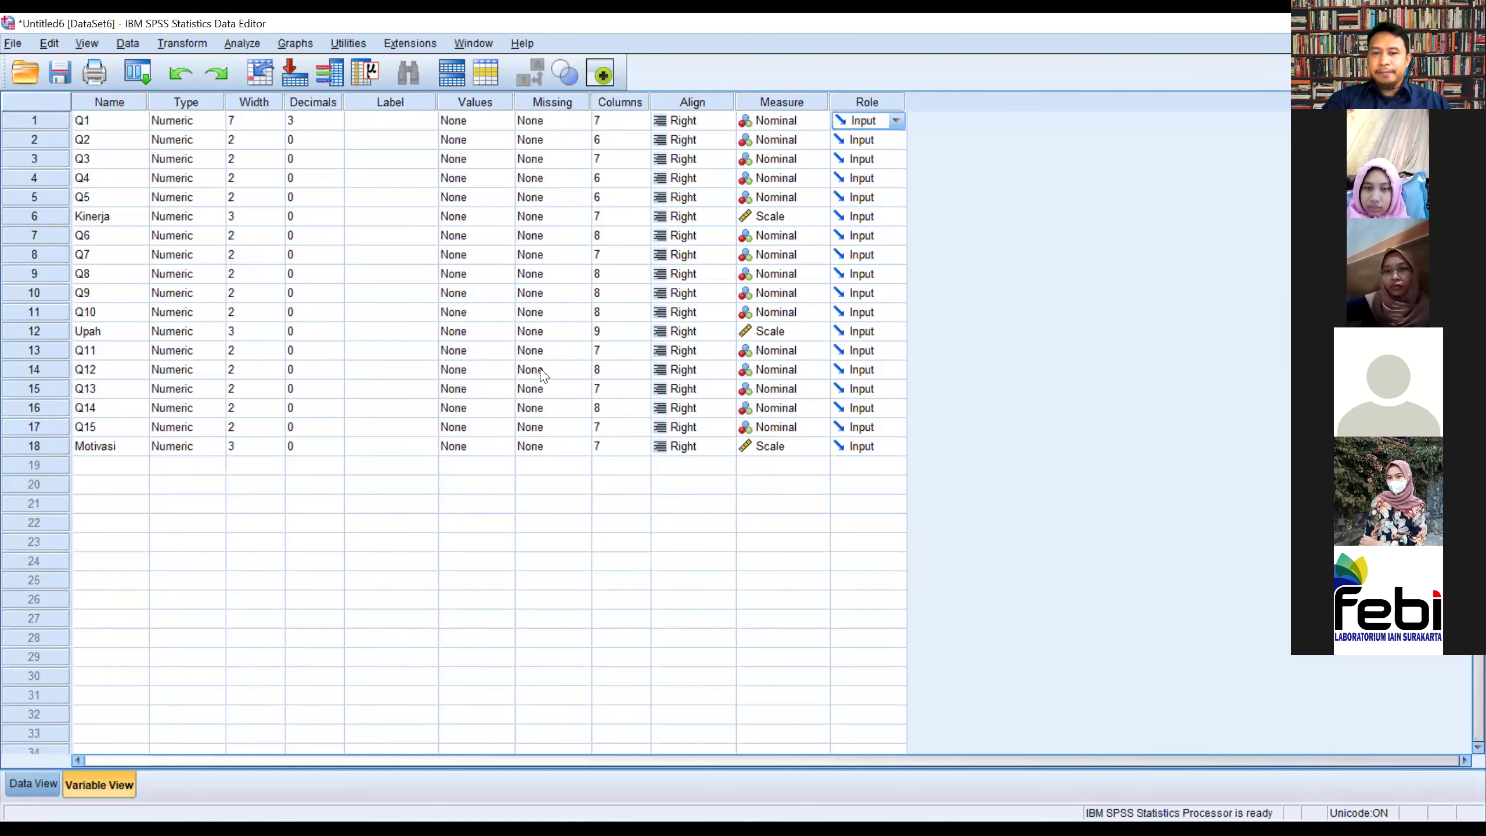
# - Compare the case data with the variable definitions of Q1 through Motivasi, leaving the empty cells unchanged
pyautogui.click(40, 781)
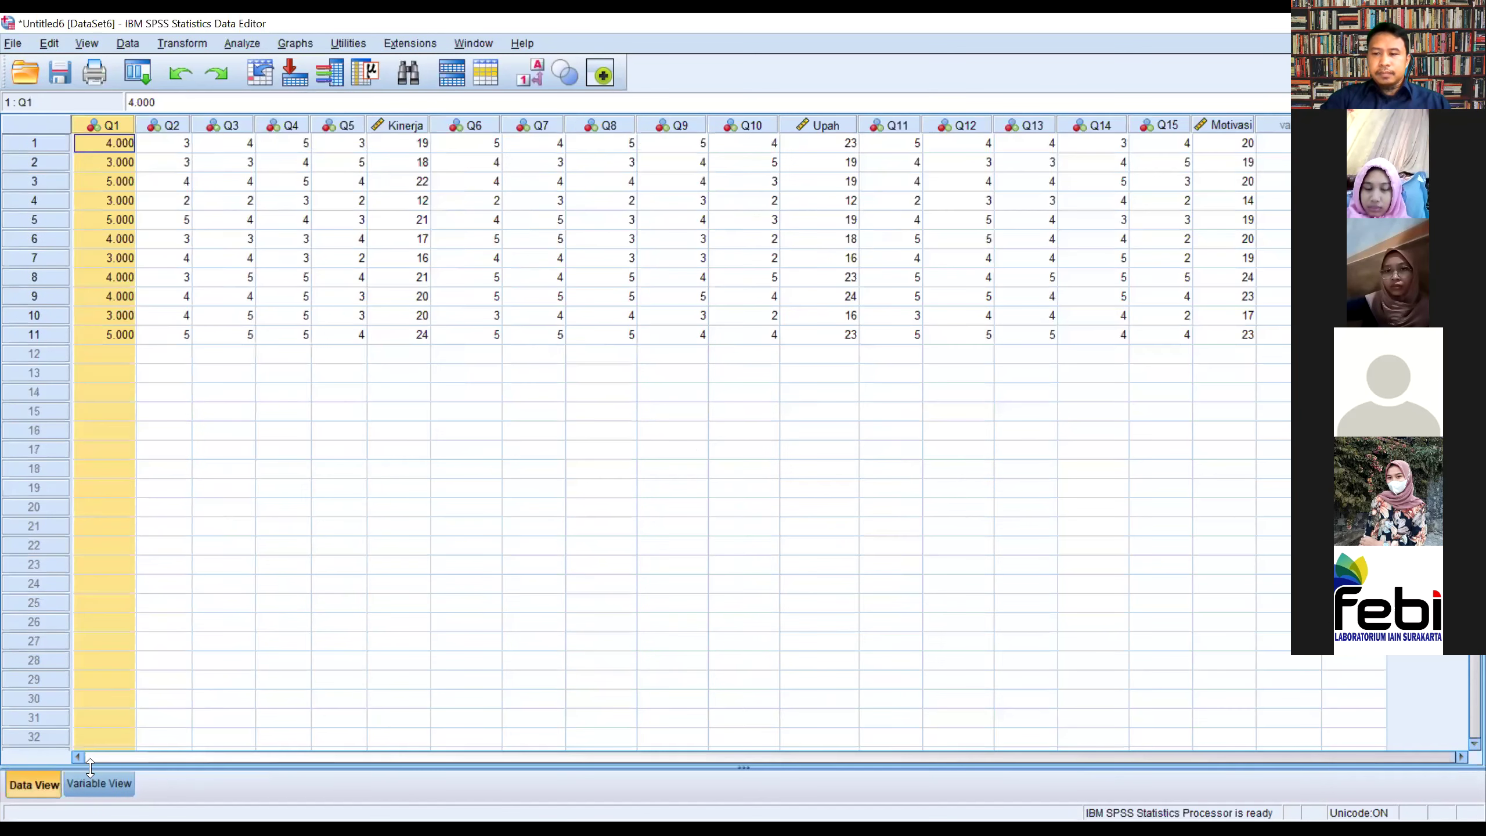
pyautogui.click(612, 476)
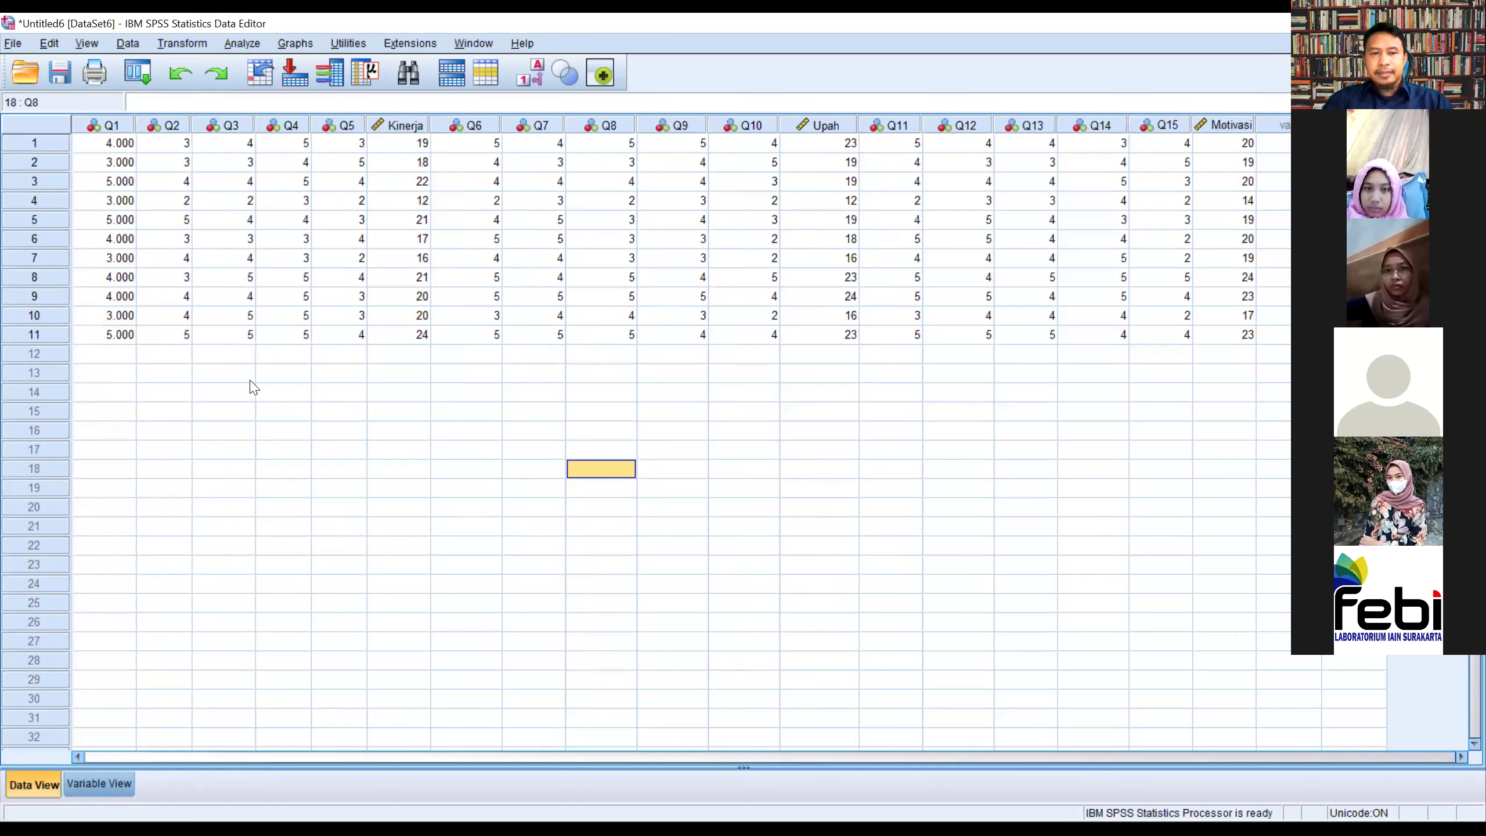
pyautogui.write('Z')
pyautogui.press('BackSpace')
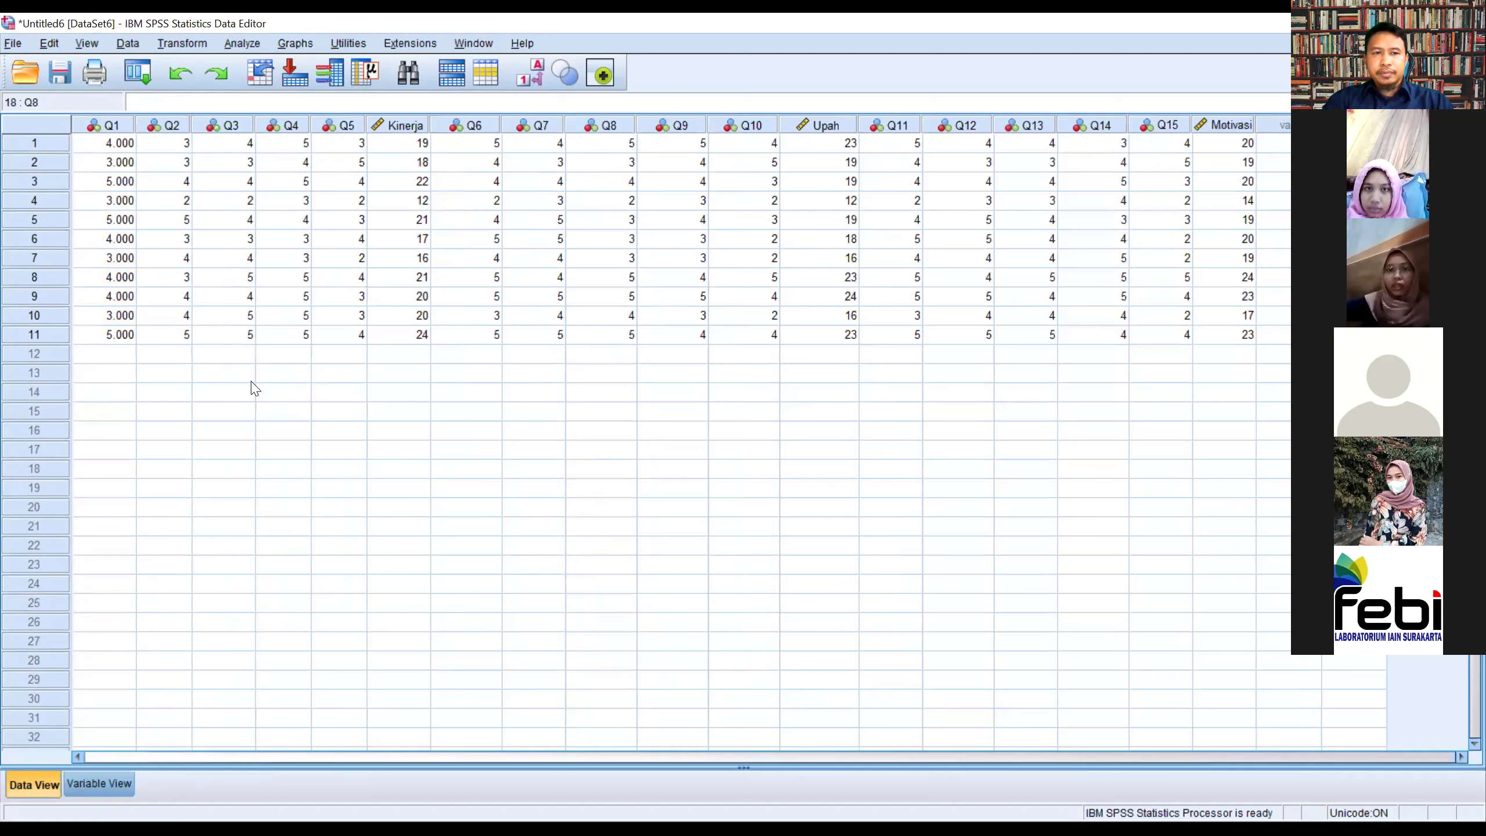
pyautogui.click(655, 416)
pyautogui.click(86, 788)
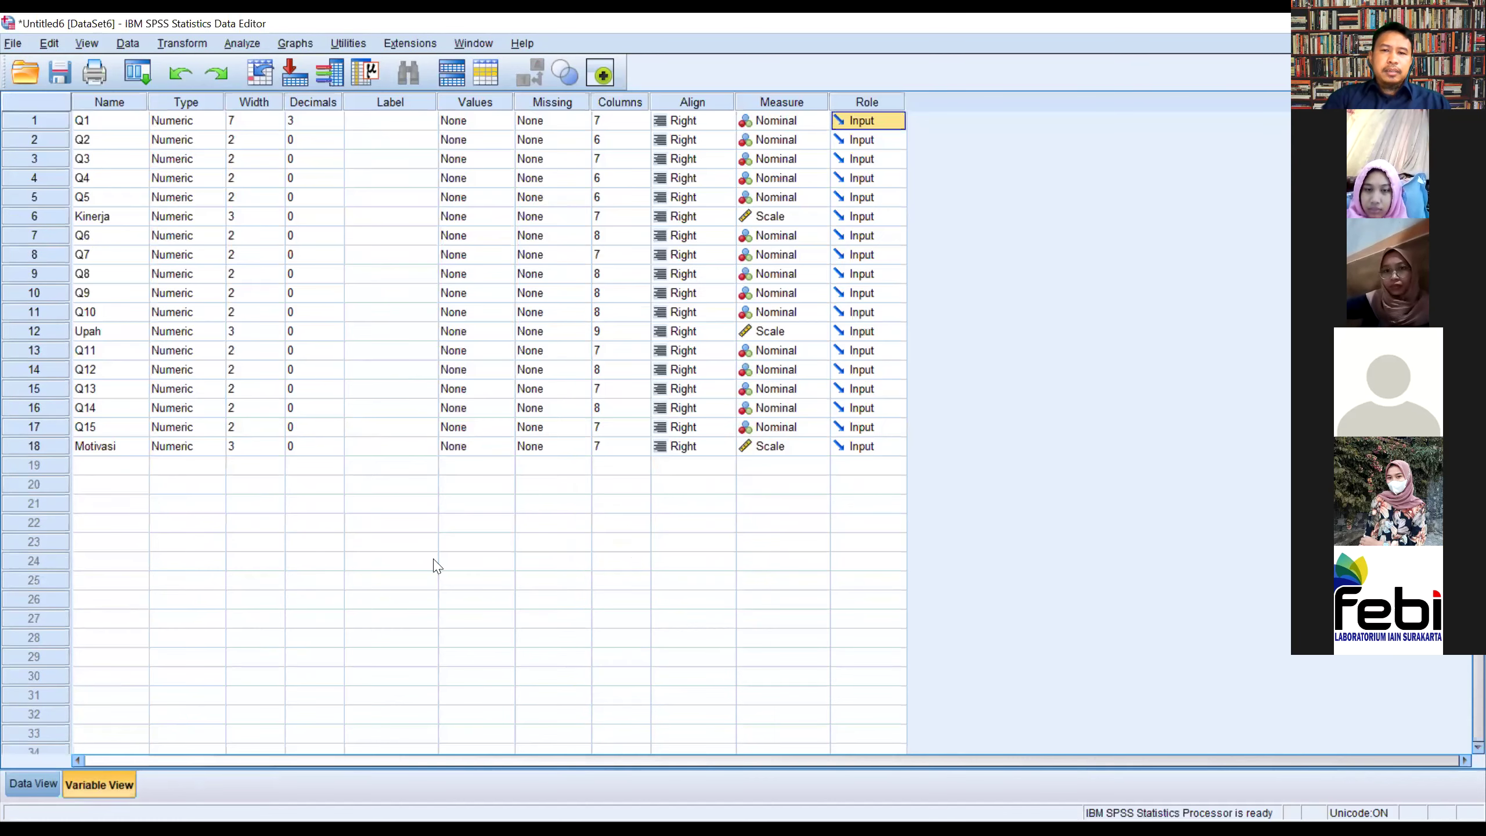
pyautogui.click(465, 639)
pyautogui.click(32, 784)
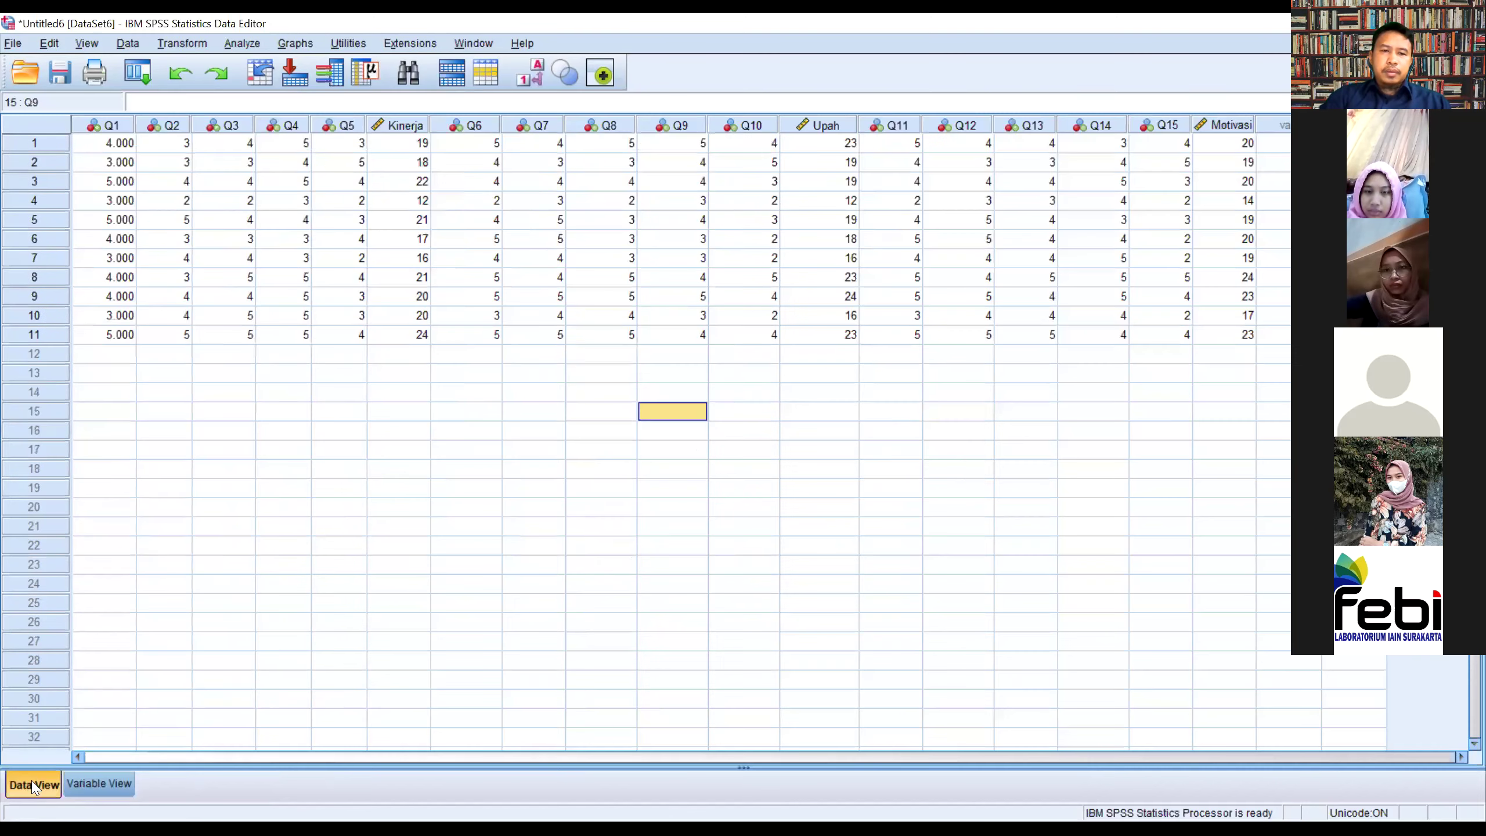
pyautogui.click(108, 783)
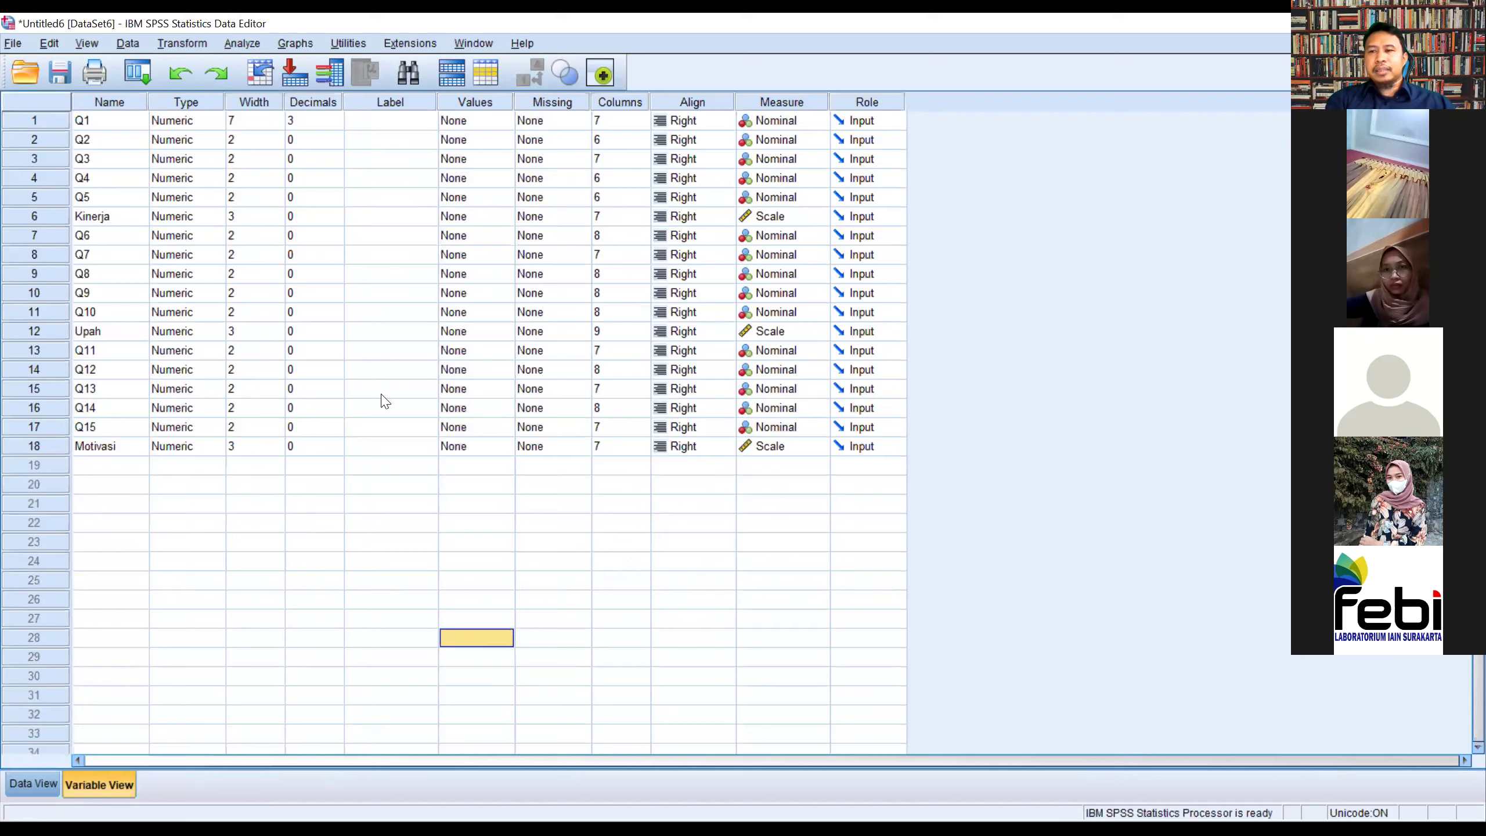
pyautogui.click(33, 784)
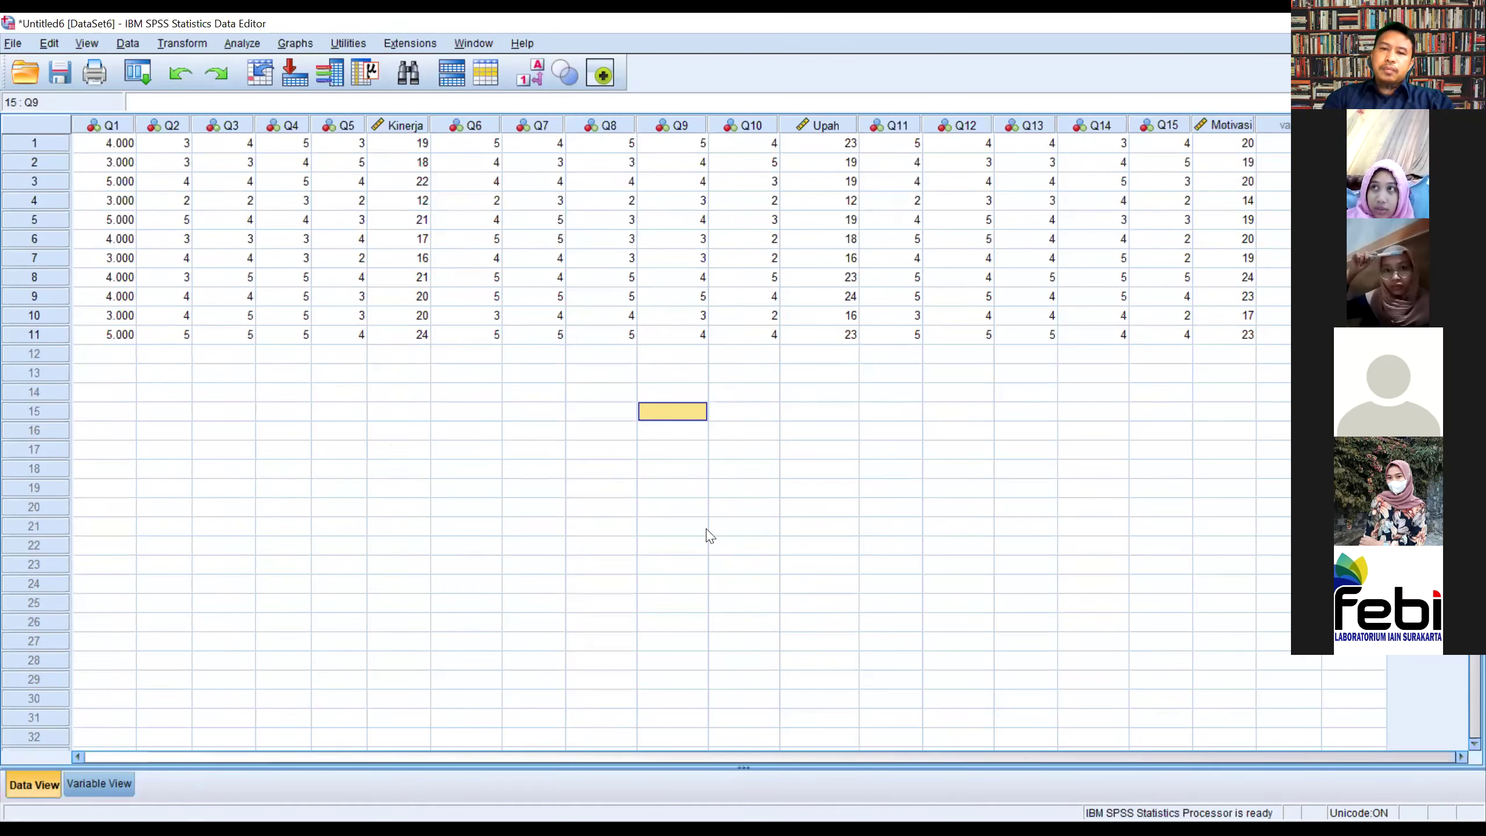
pyautogui.click(718, 547)
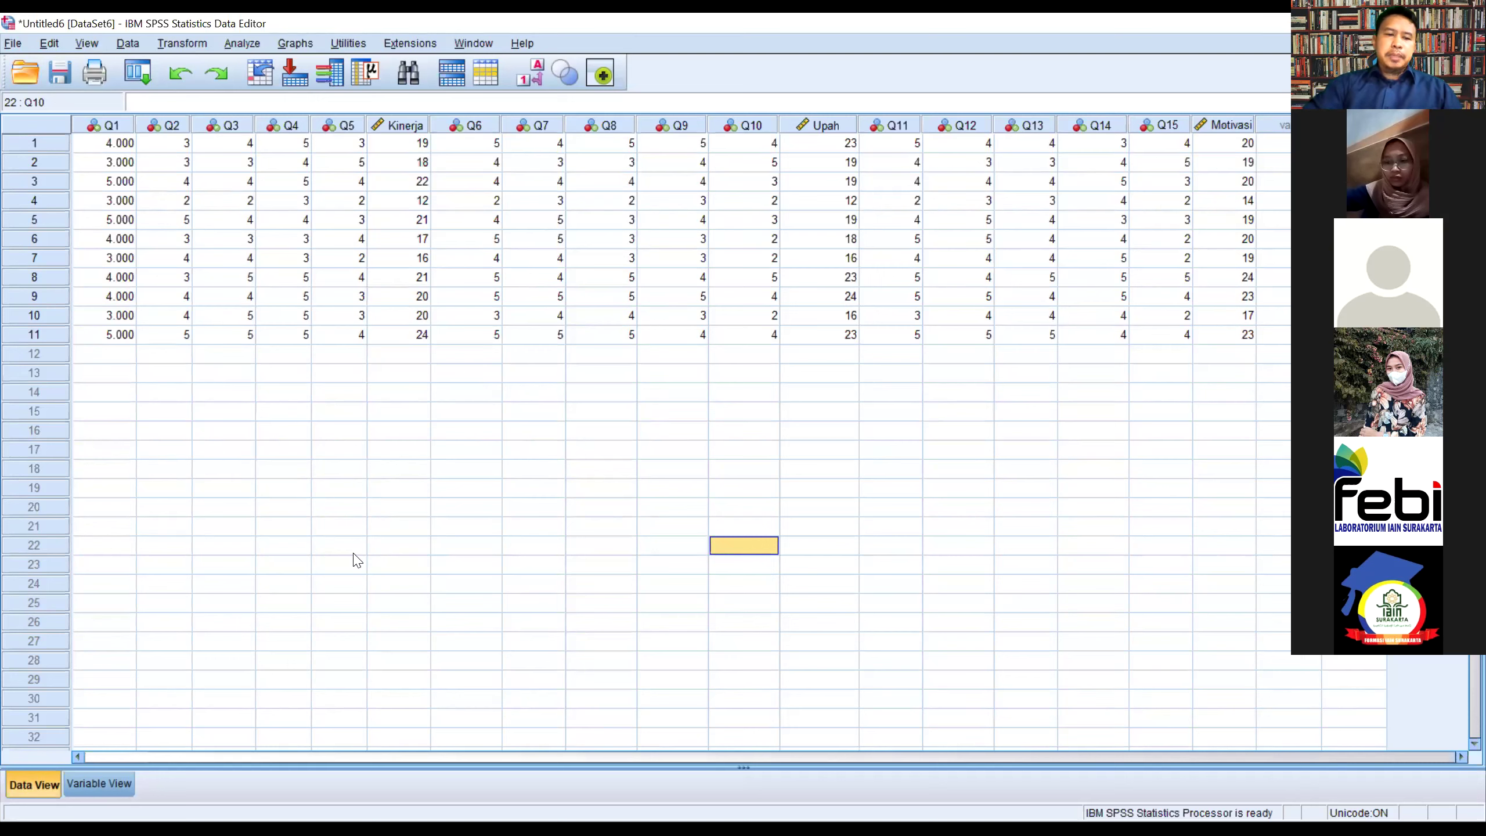
pyautogui.click(98, 783)
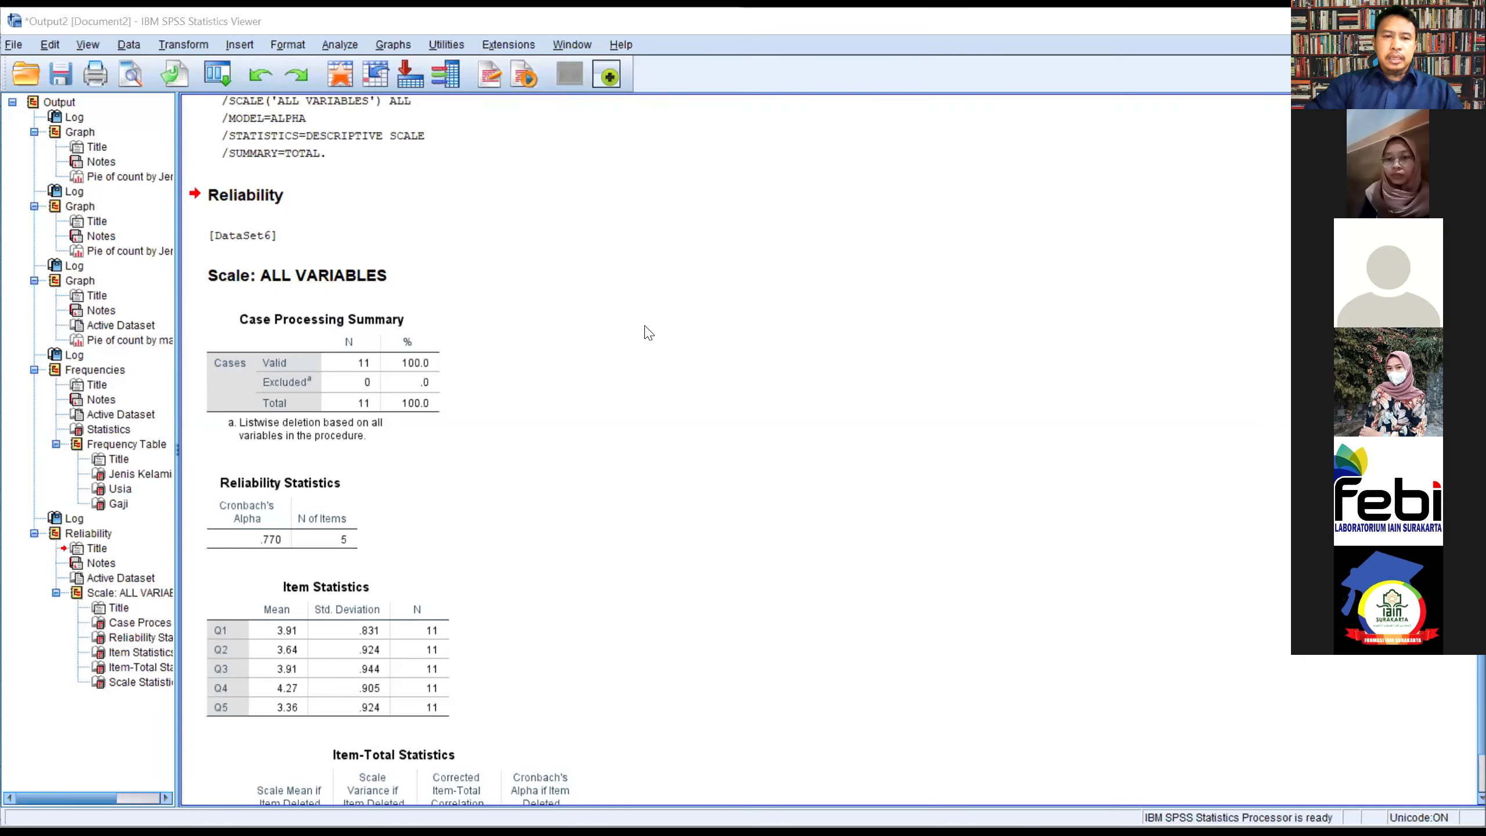
# - Copy the Reliability Statistics table from the reliability output and paste it into a blank Word document
pyautogui.scroll(-2, 648, 333)
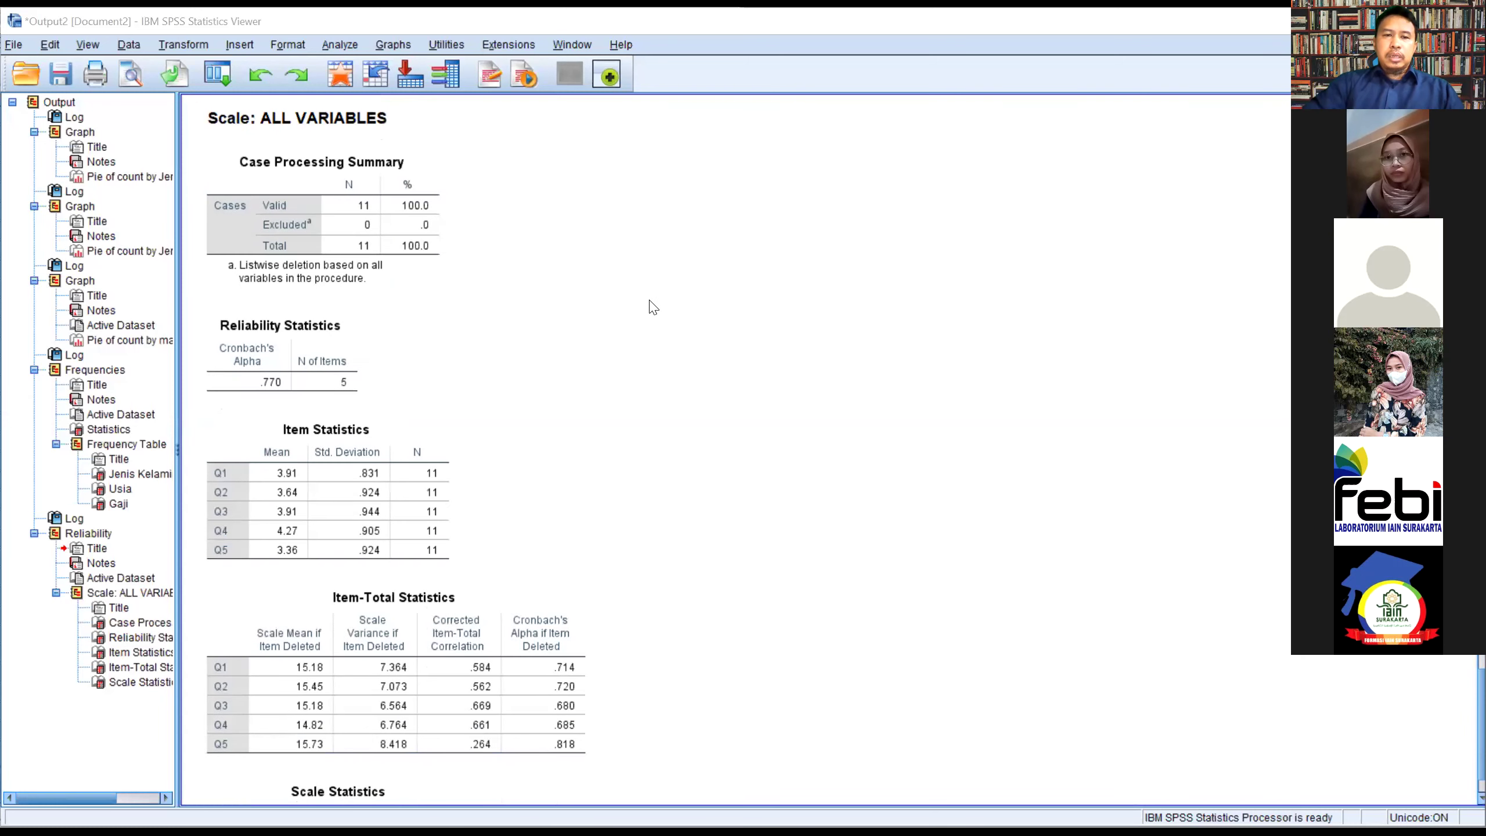
pyautogui.click(383, 251)
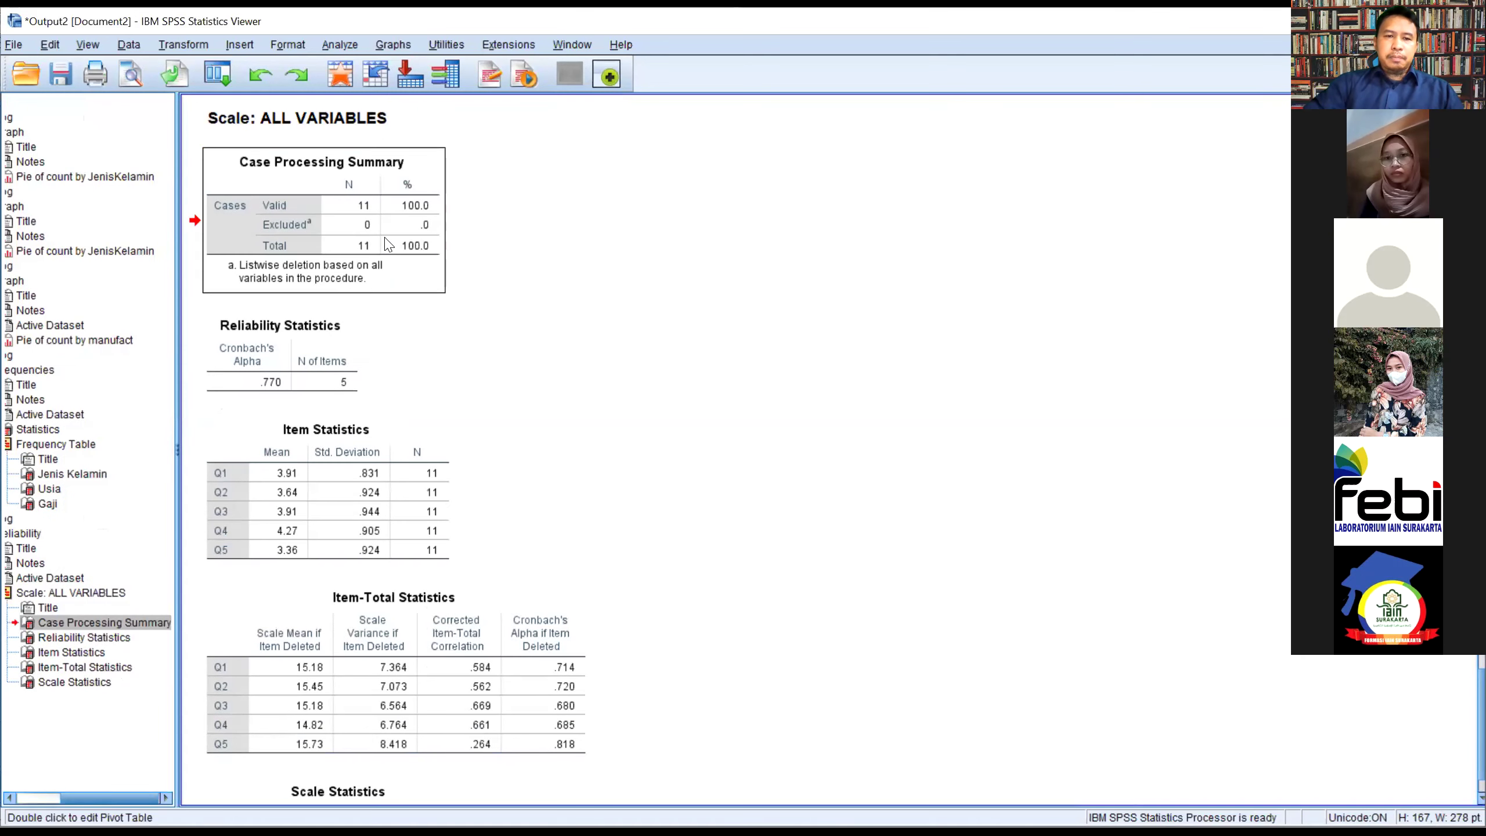
pyautogui.scroll(-1, 398, 377)
pyautogui.click(343, 282)
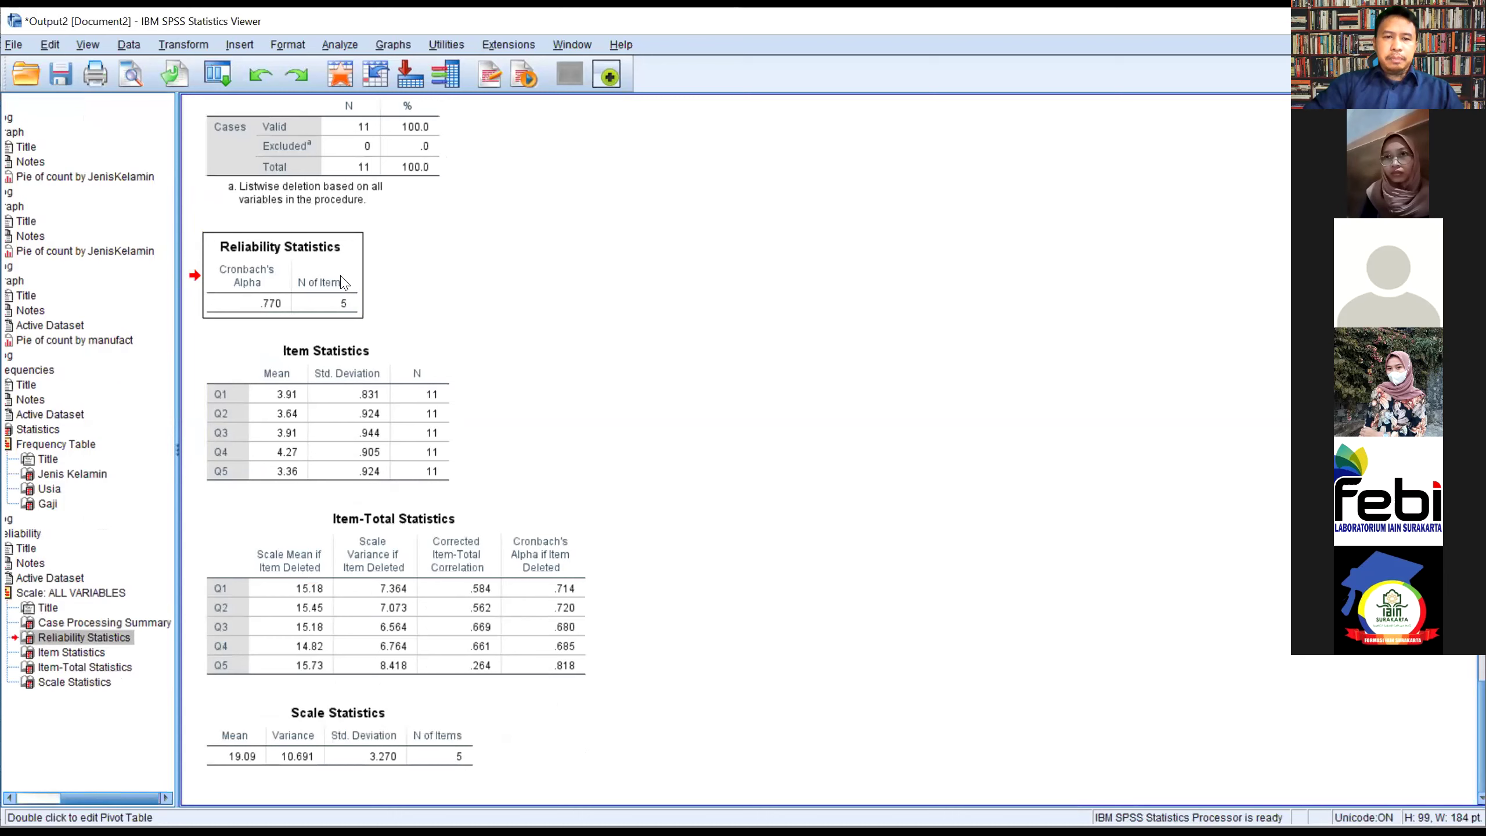
pyautogui.rightClick(344, 282)
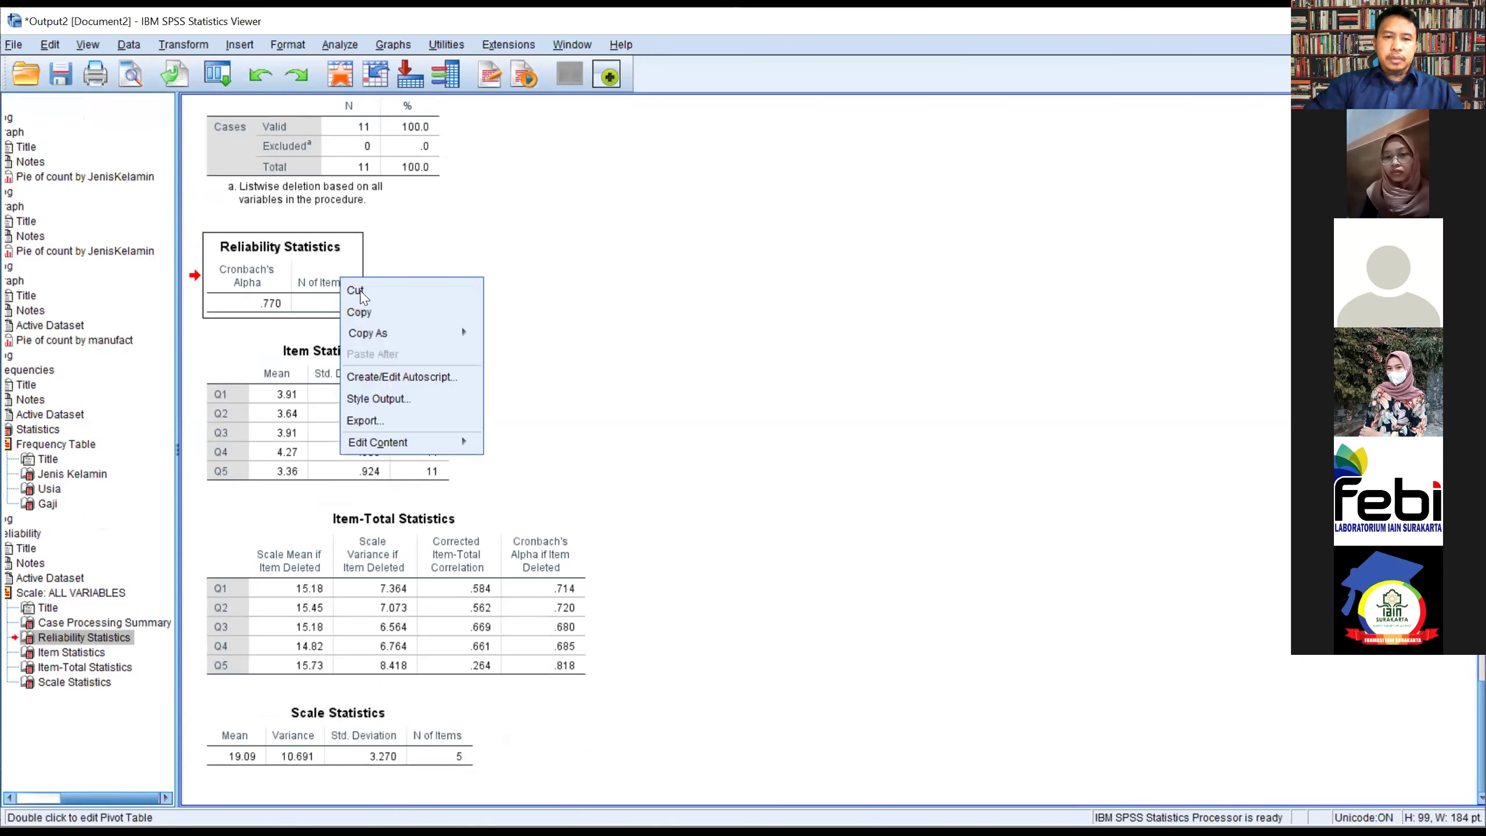
pyautogui.moveTo(381, 331)
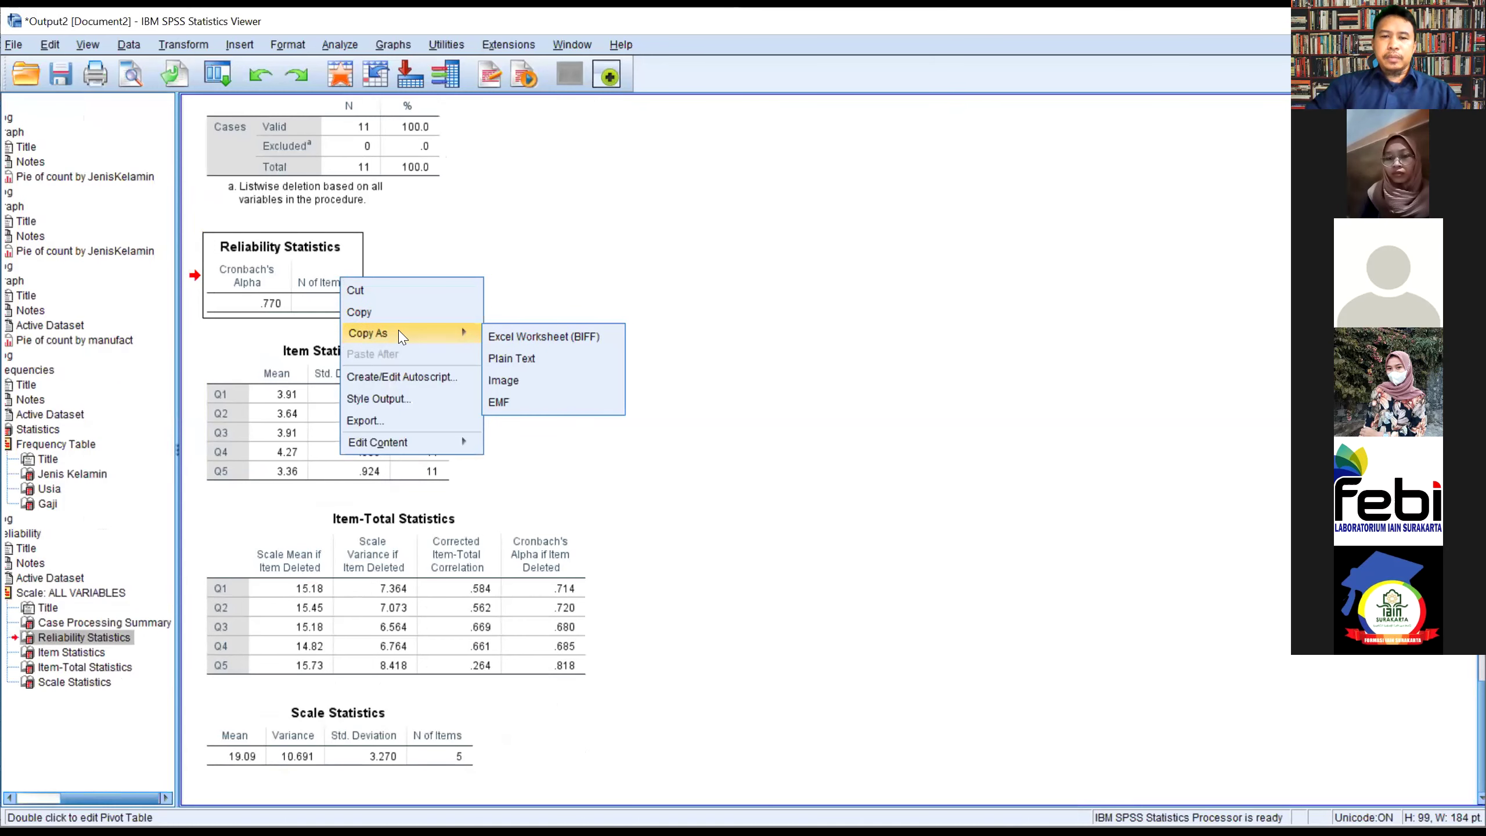
pyautogui.click(372, 311)
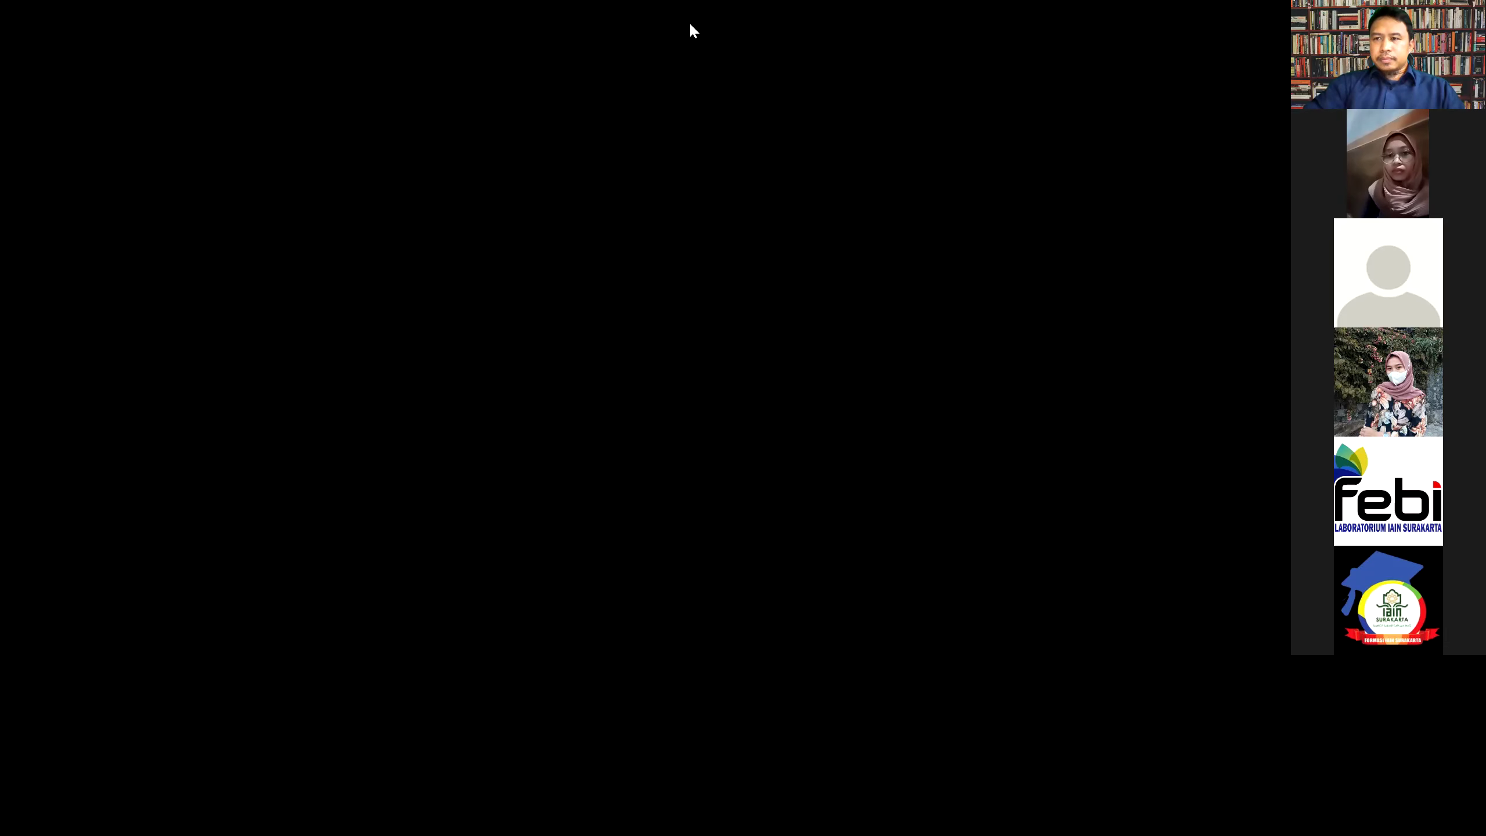
pyautogui.hotkey('ctrl', 'v')
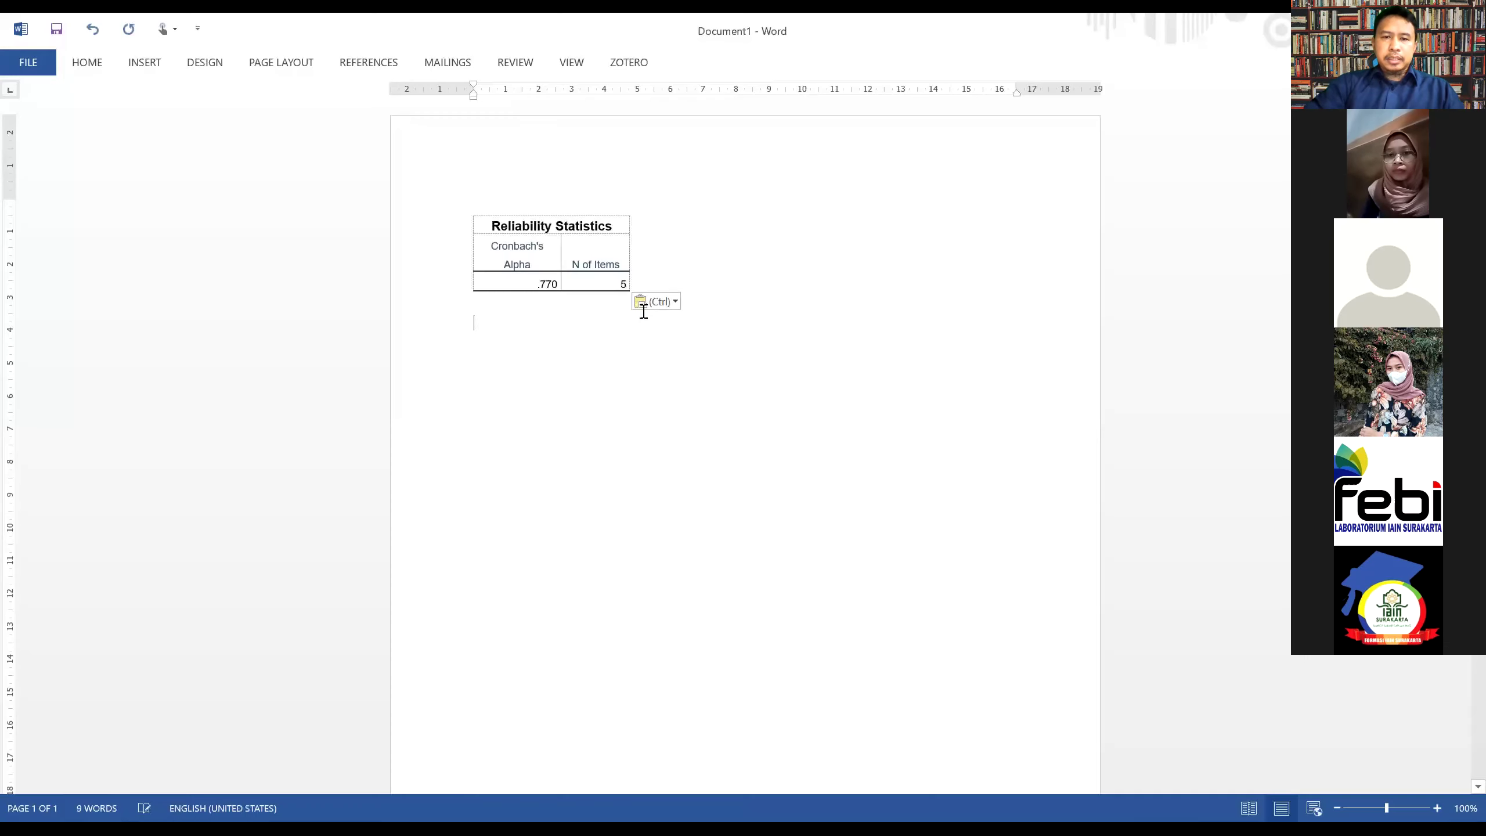